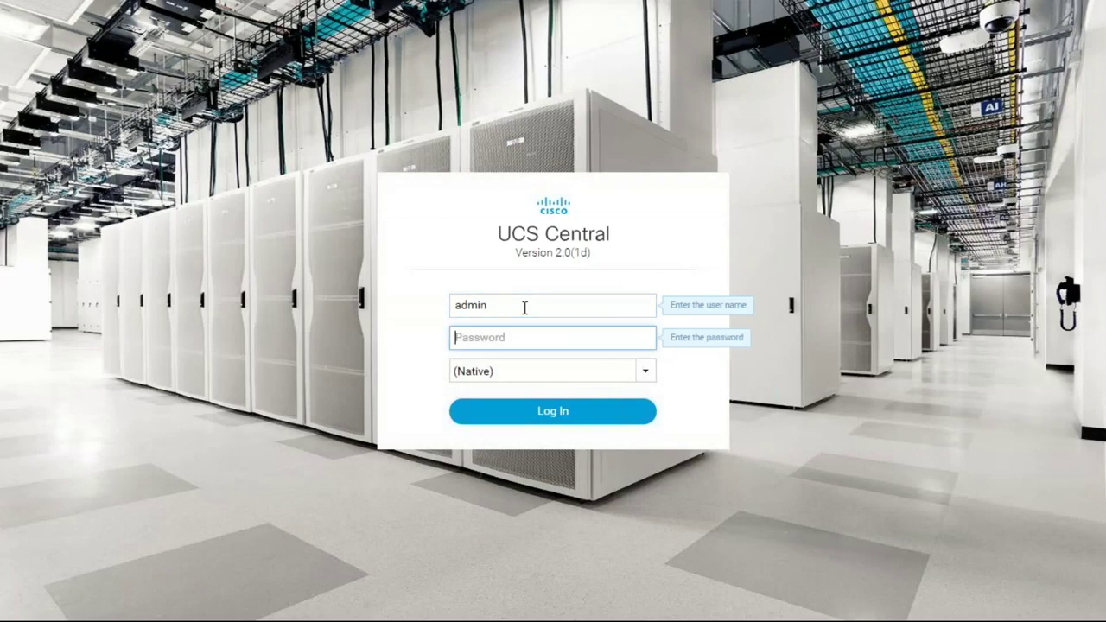
Step: Log in as admin with the account password and scroll through the dashboard
type("••")
key("Return")
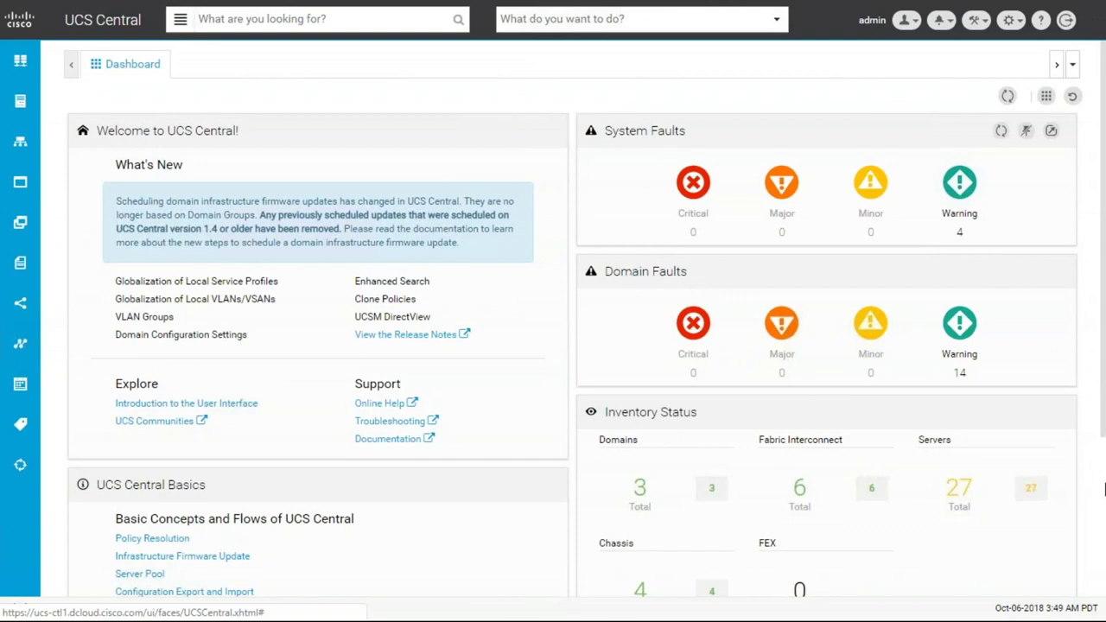
scroll(1104, 489, "down", 3)
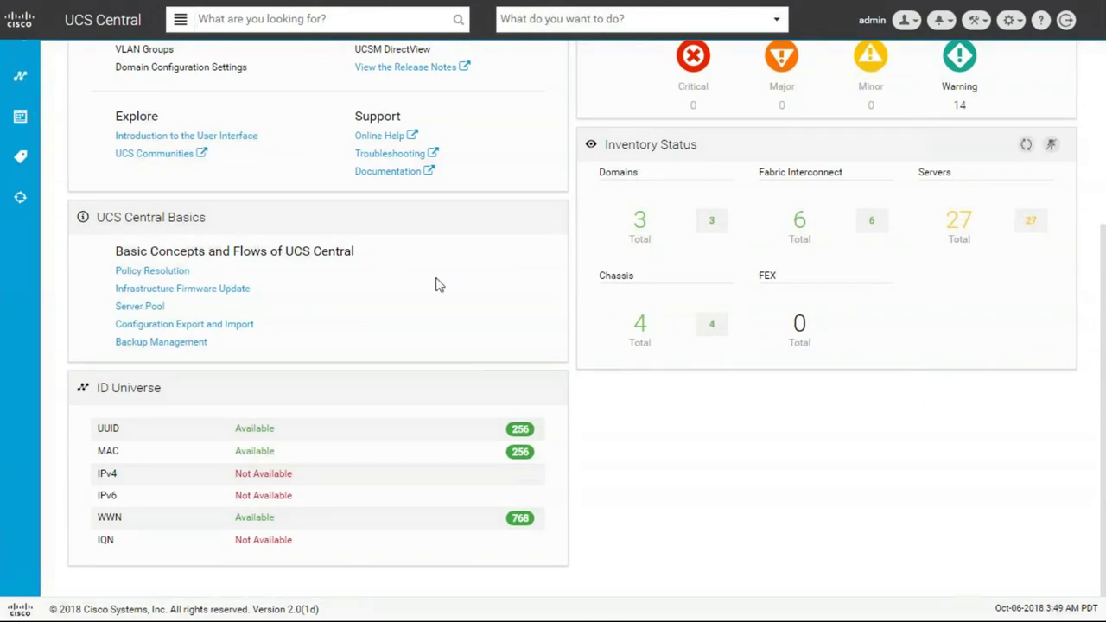
mouse_move(158, 388)
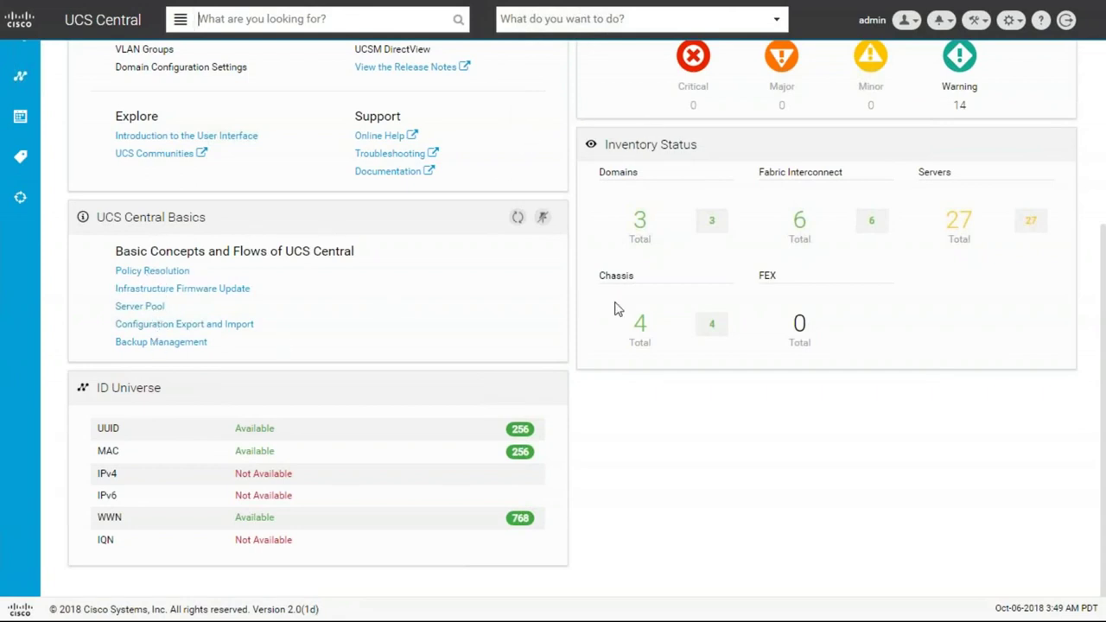
scroll(836, 486, "up", 3)
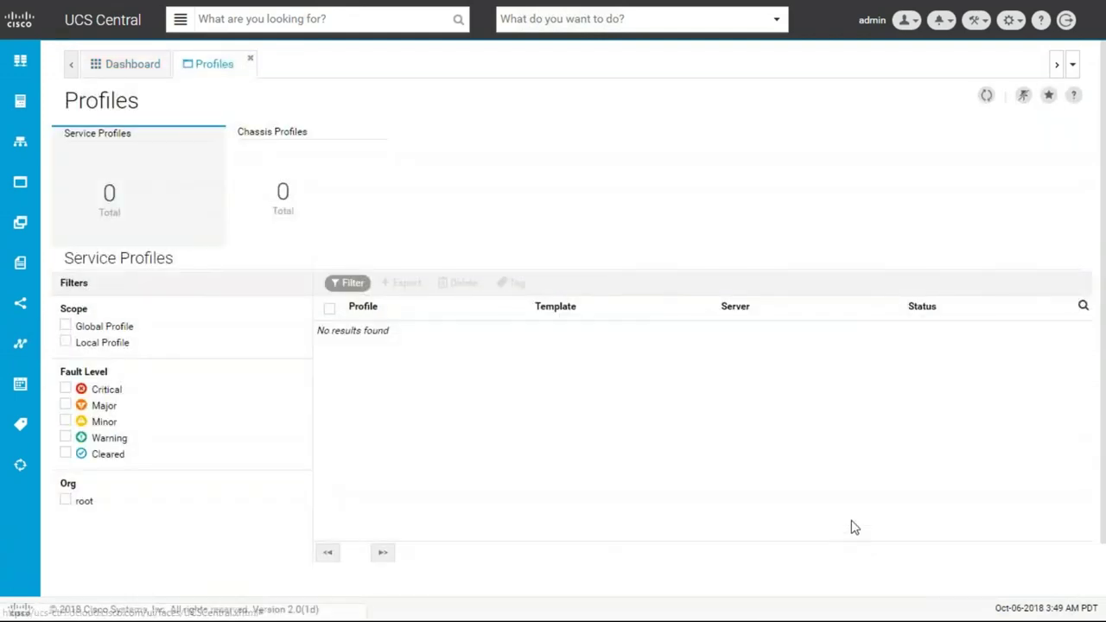
Step: Highlight the Profiles page title, then open the Templates page and the VLANs list
mouse_move(183, 78)
left_mouse_down()
mouse_move(261, 73)
mouse_move(252, 45)
mouse_move(180, 57)
mouse_move(209, 70)
mouse_move(266, 59)
mouse_move(273, 76)
mouse_move(375, 38)
mouse_move(421, 52)
mouse_move(407, 78)
mouse_move(418, 50)
left_mouse_up()
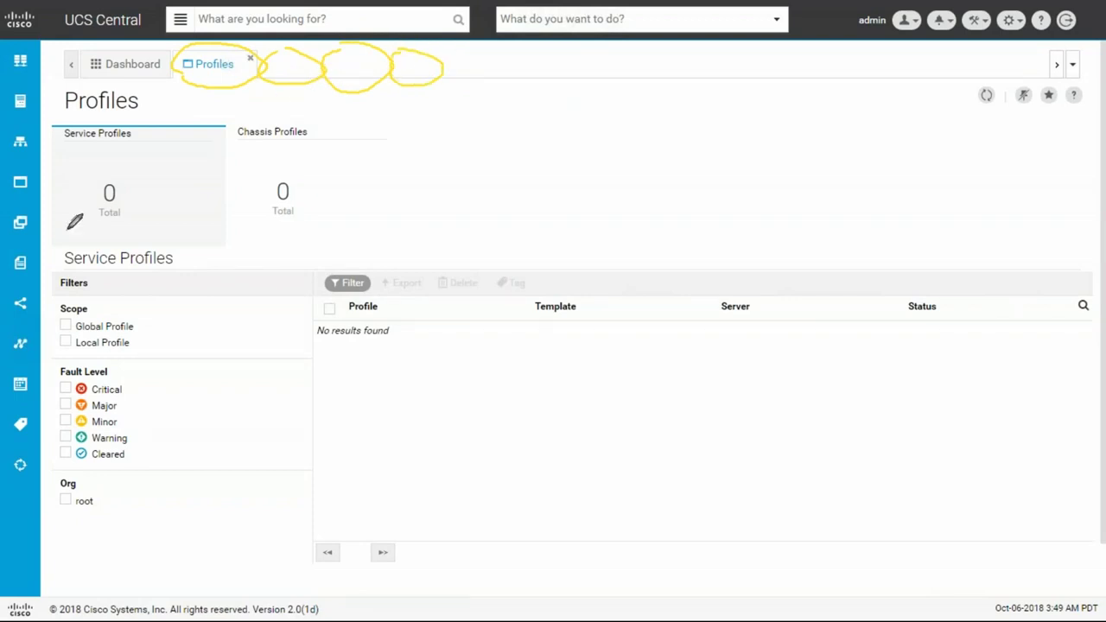
key("Escape")
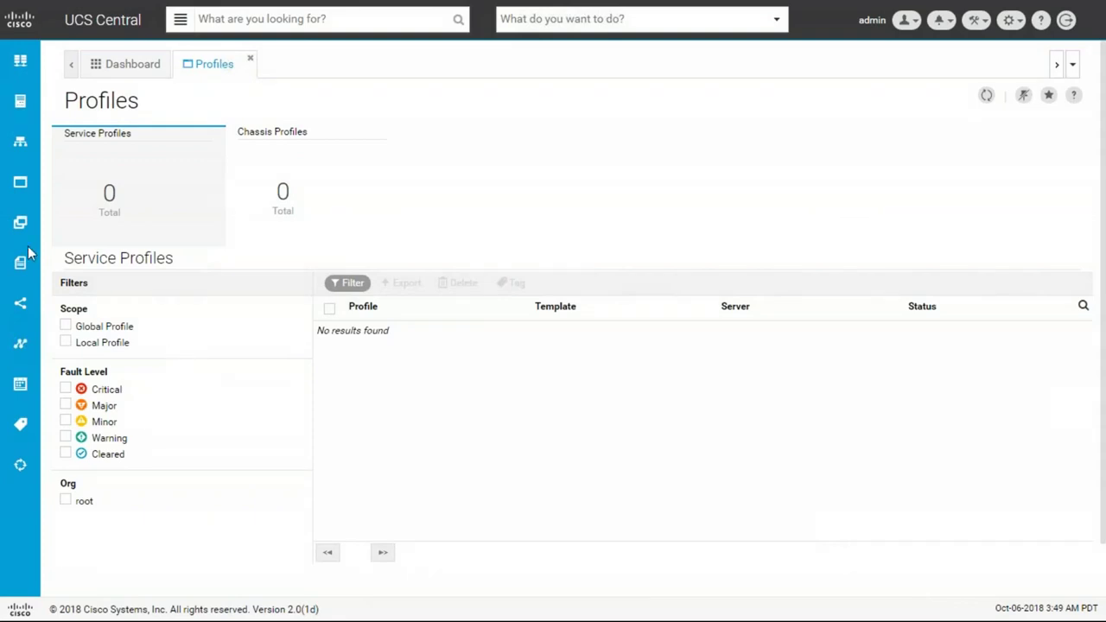
left_click(22, 224)
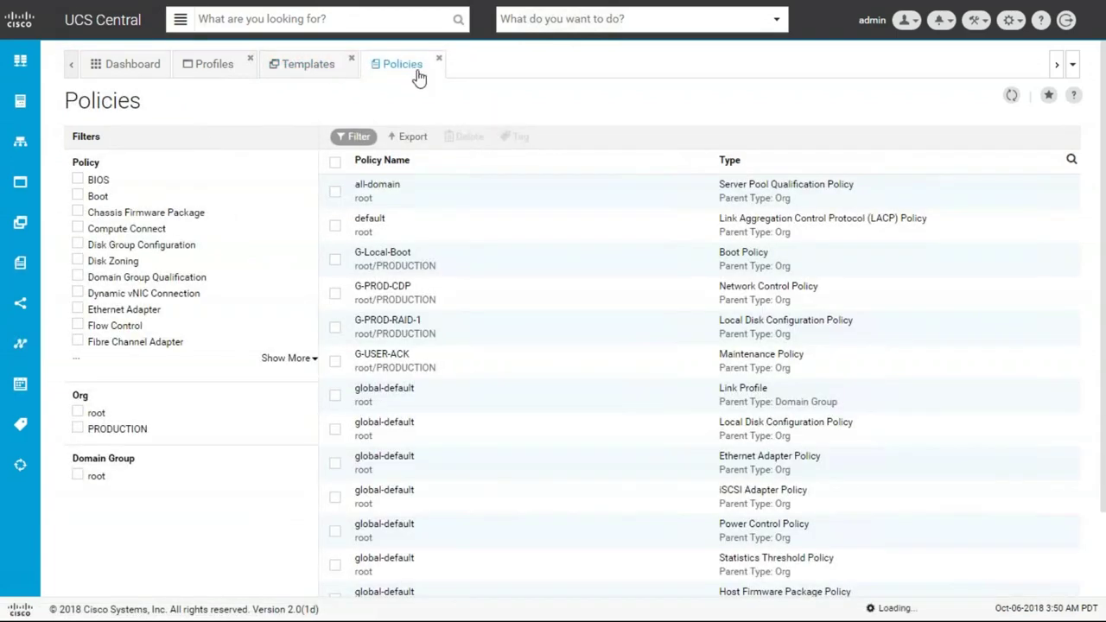
mouse_move(22, 309)
left_click(21, 309)
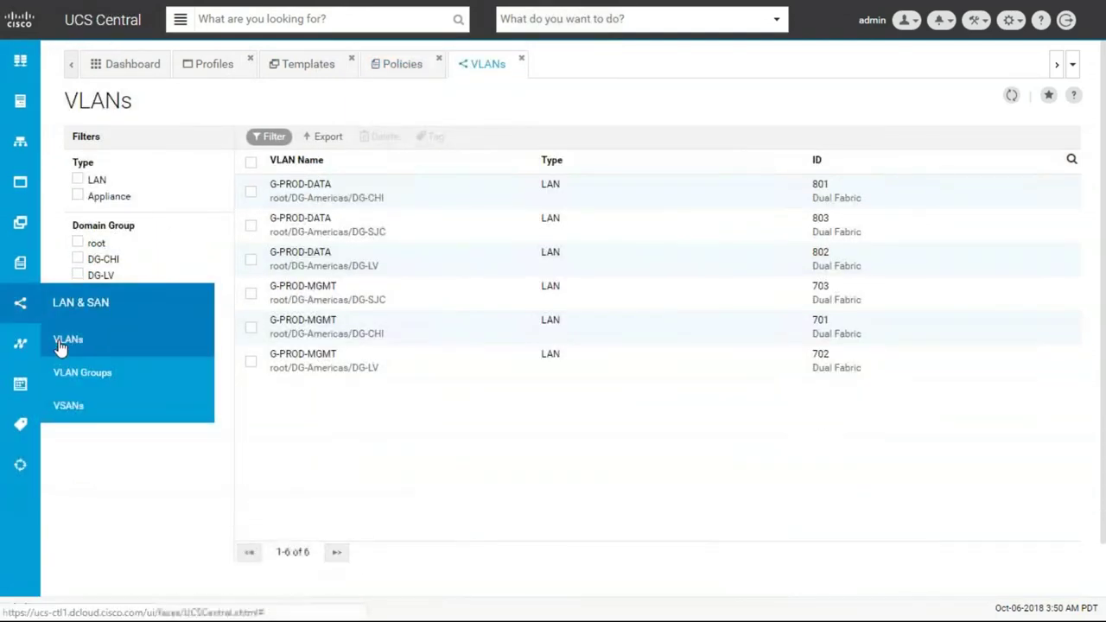
left_click(60, 348)
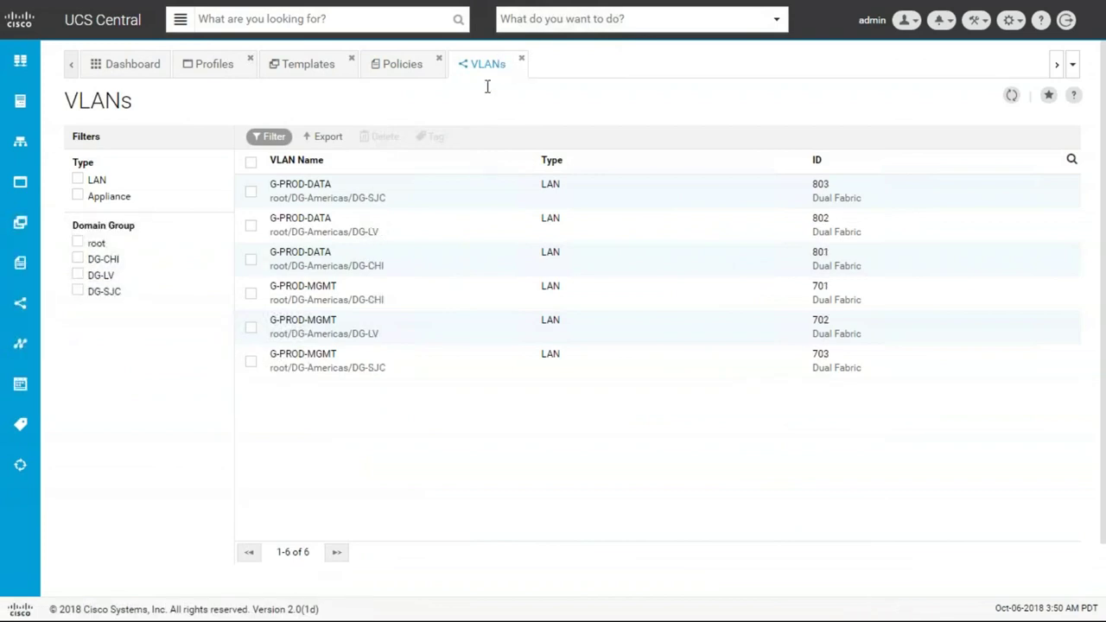
Step: Close the Profiles, Templates, VLANs and Policies tabs, leaving only the Dashboard
left_click(249, 59)
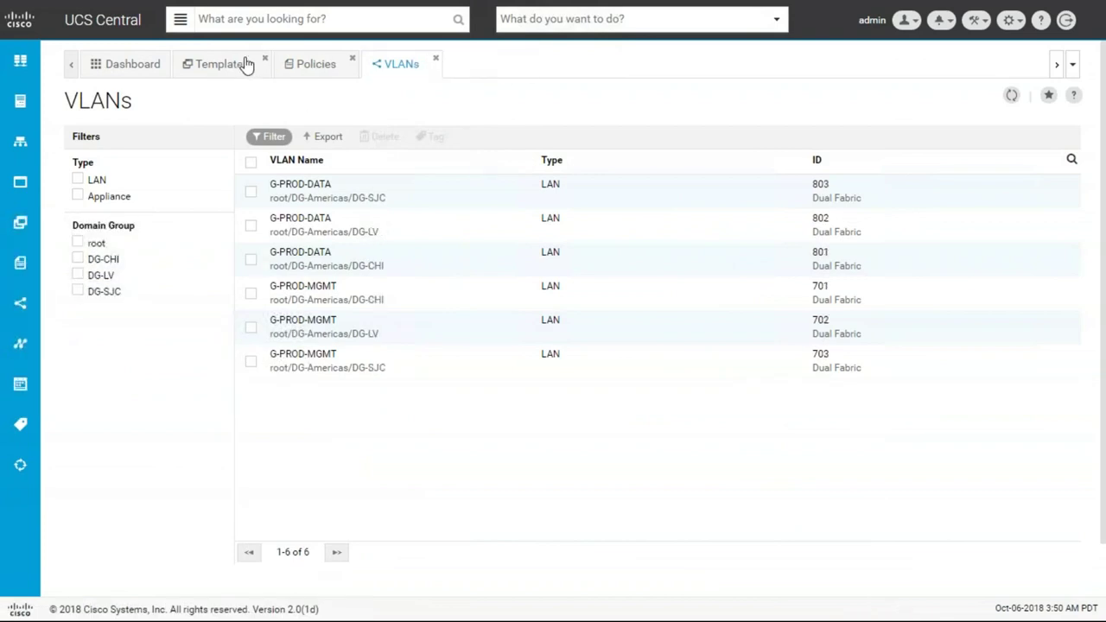
left_click(265, 63)
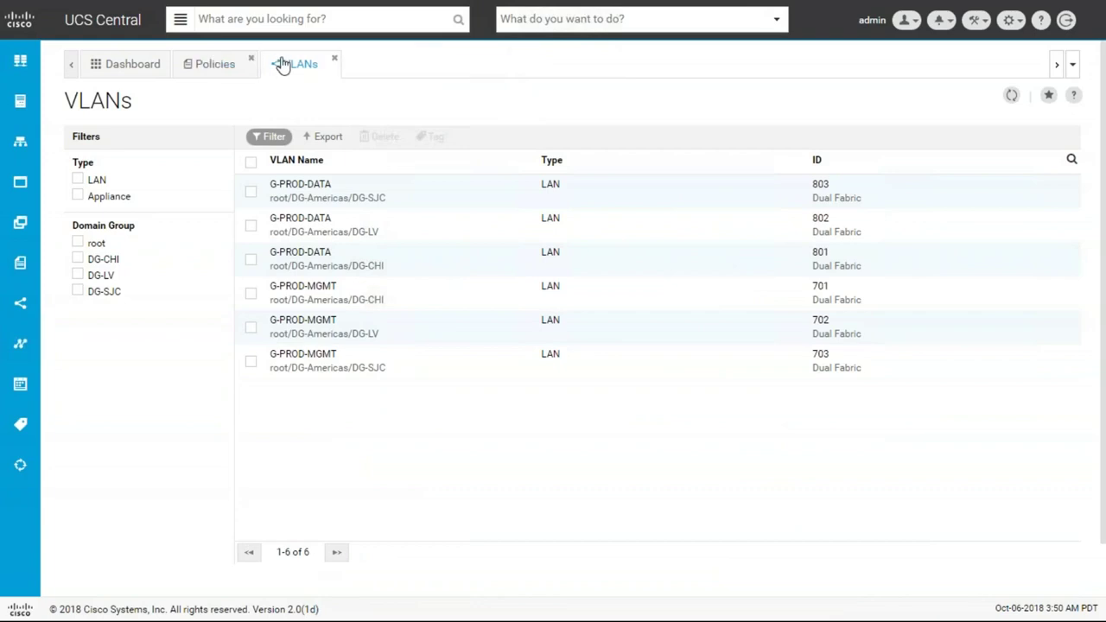
left_click(336, 58)
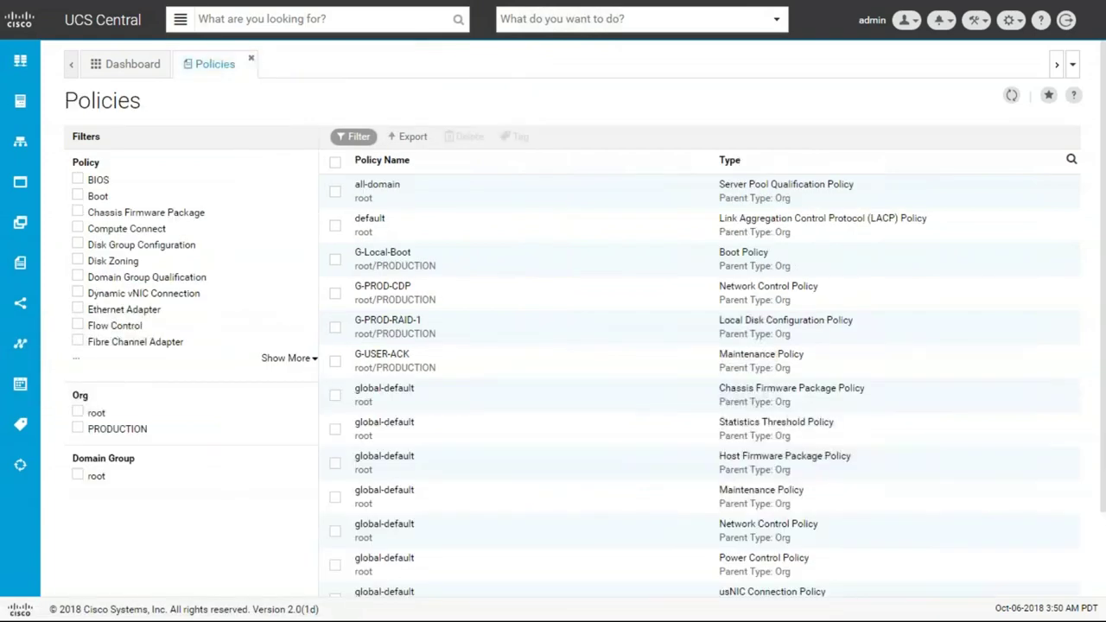
left_click(251, 58)
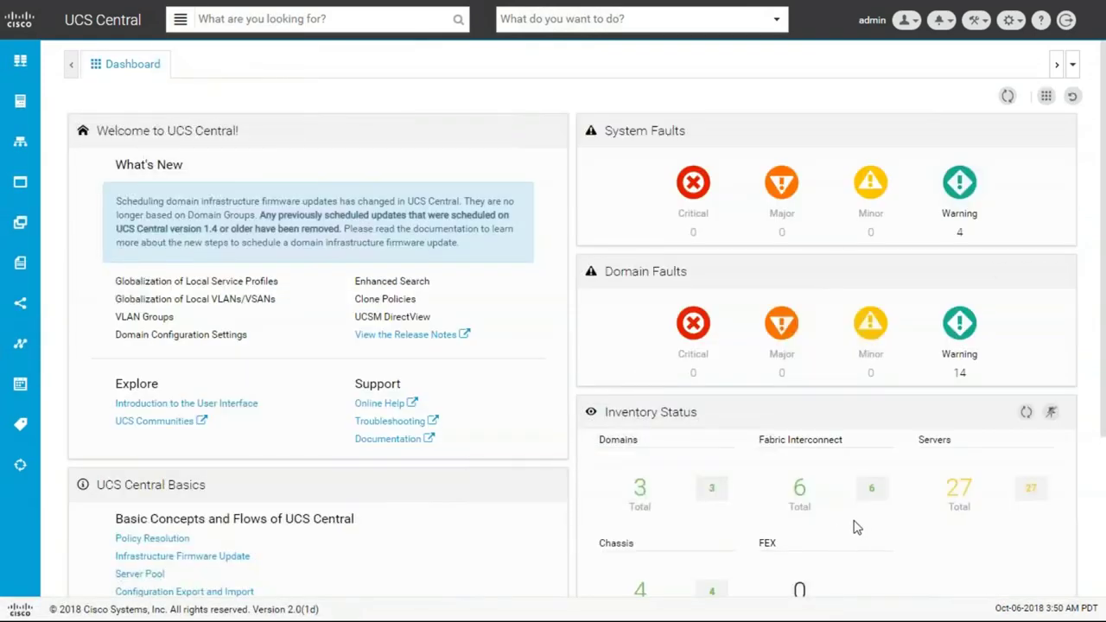
mouse_move(195, 49)
left_mouse_down()
mouse_move(394, 49)
mouse_move(251, 11)
left_mouse_up()
mouse_move(541, 15)
left_mouse_down()
mouse_move(647, 12)
mouse_move(543, 33)
left_mouse_up()
left_click_drag(304, 24, 266, 51)
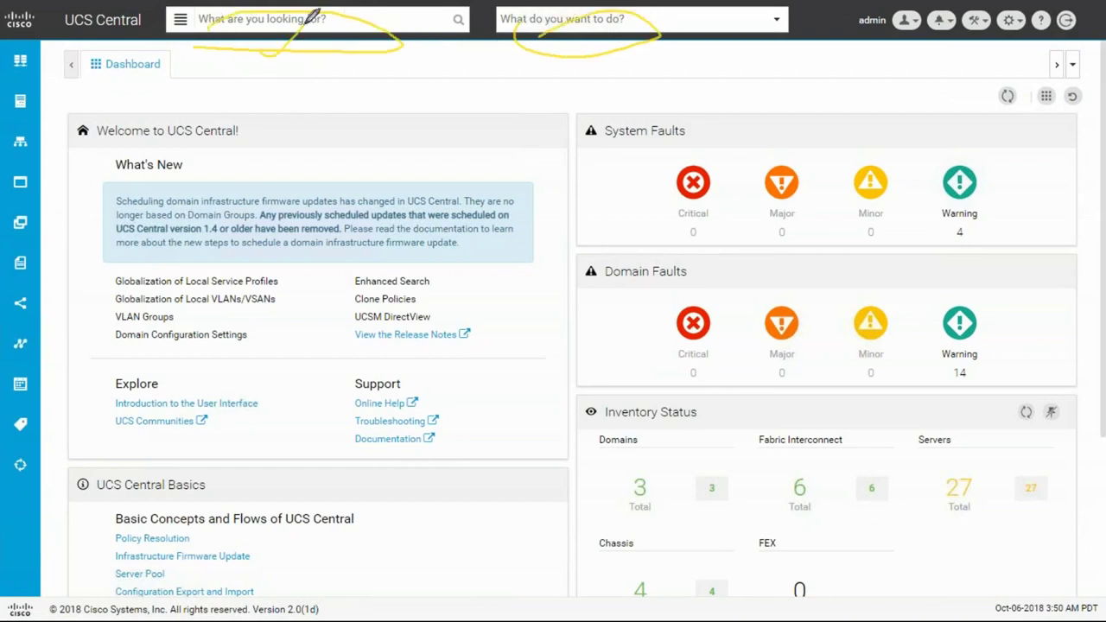
left_click_drag(508, 66, 566, 26)
key("Escape")
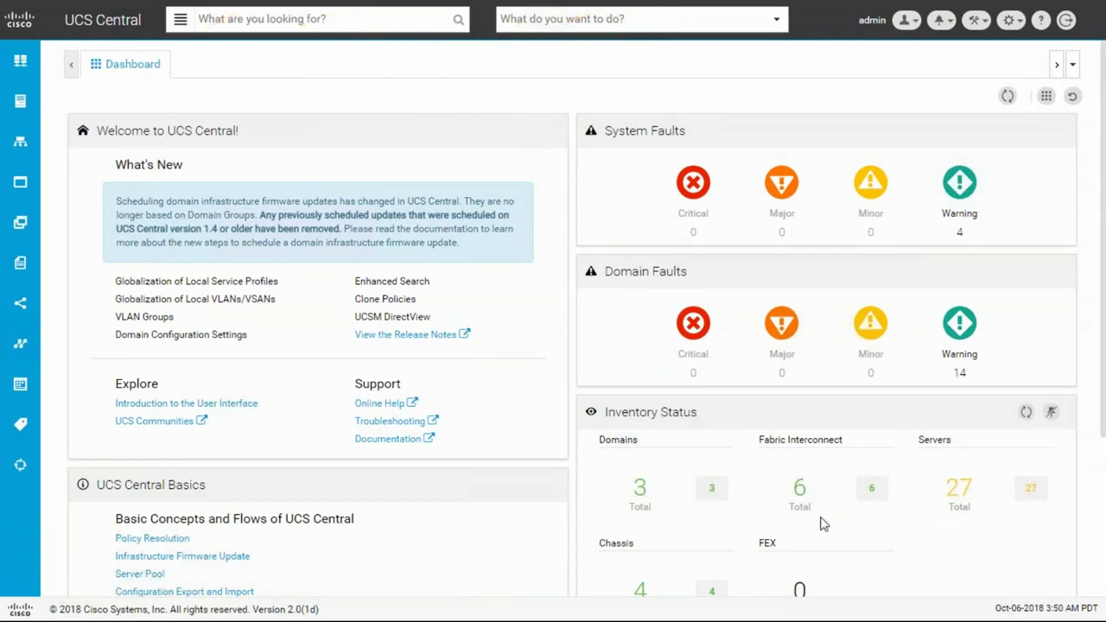
mouse_move(325, 25)
left_click(286, 19)
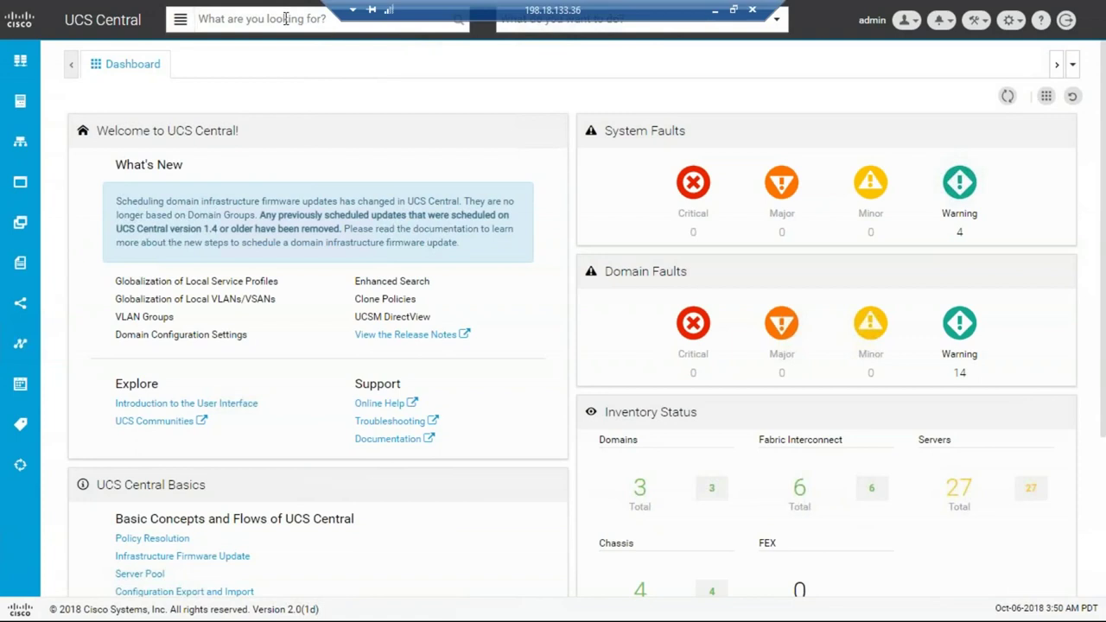
type("vlan")
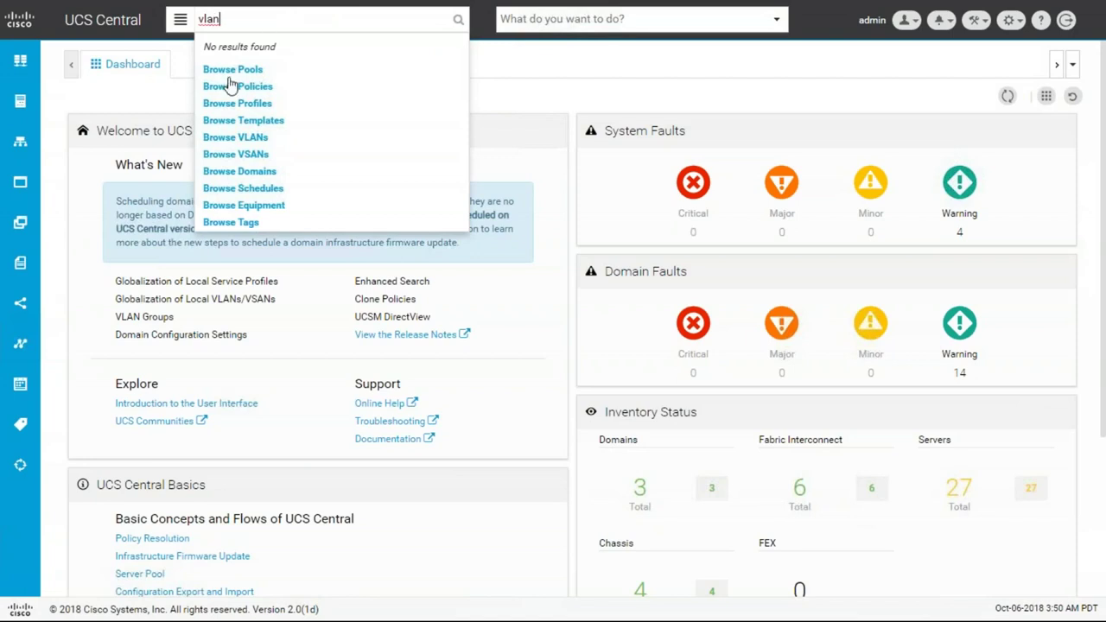
left_click(246, 71)
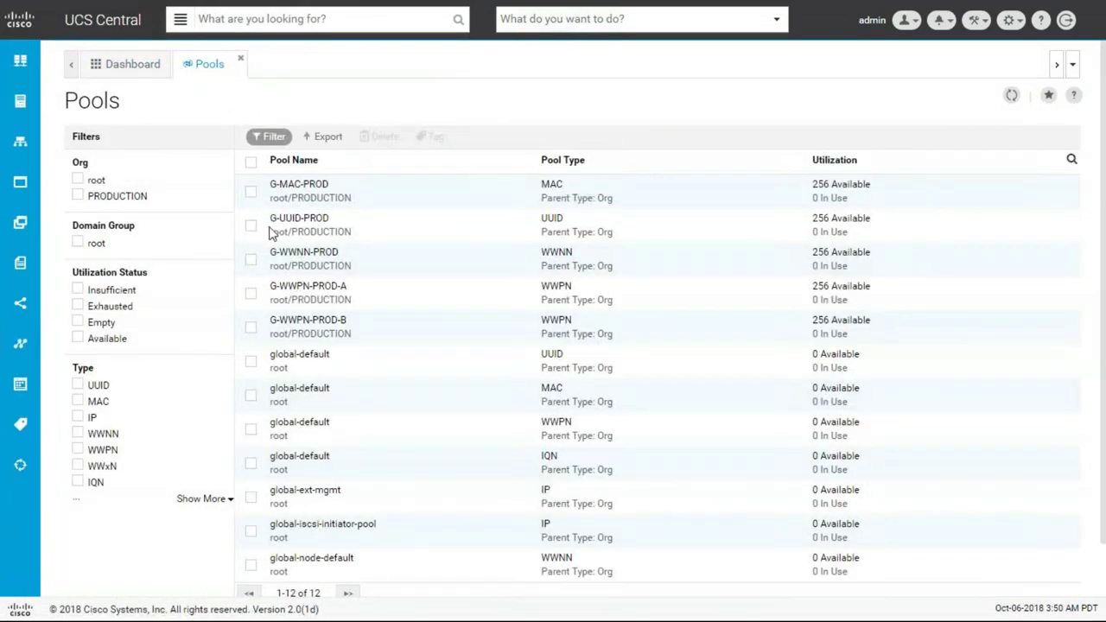
mouse_move(24, 268)
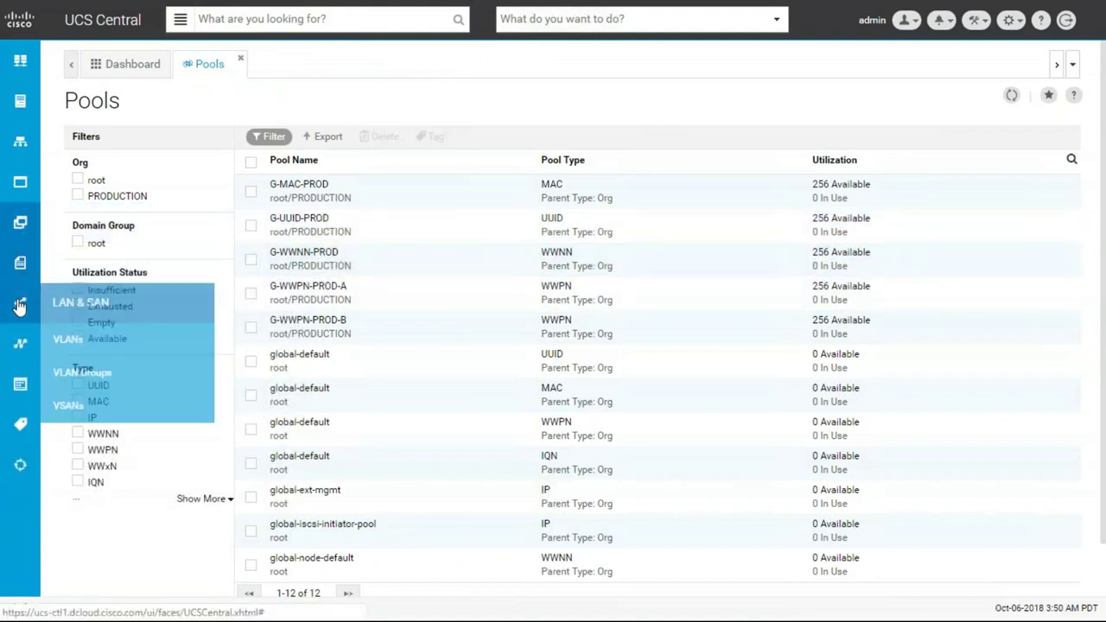
mouse_move(20, 346)
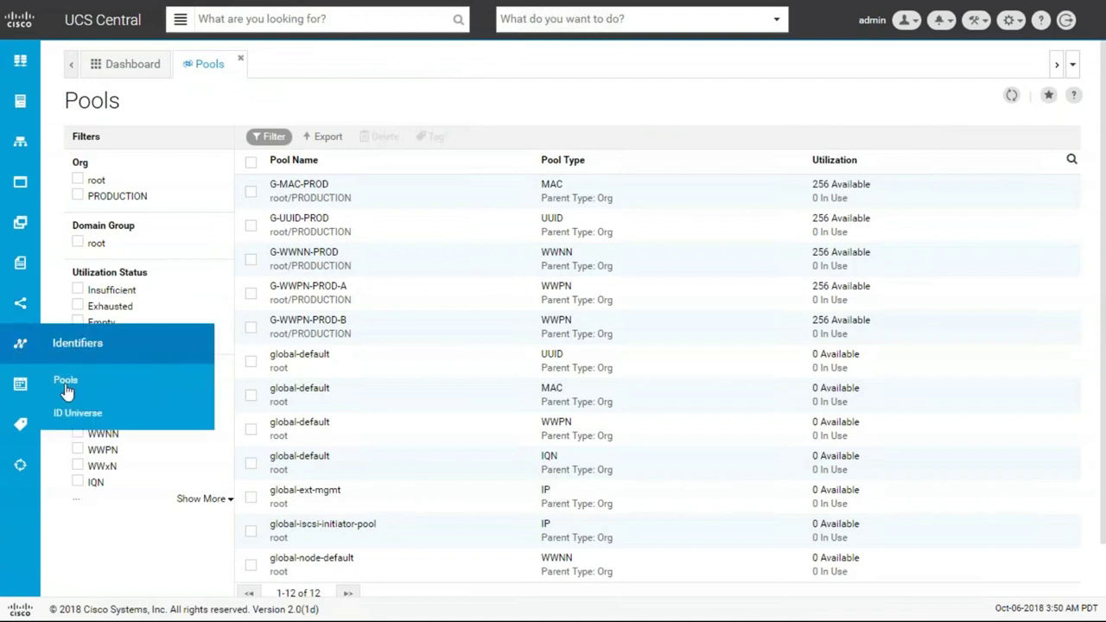
left_click(65, 383)
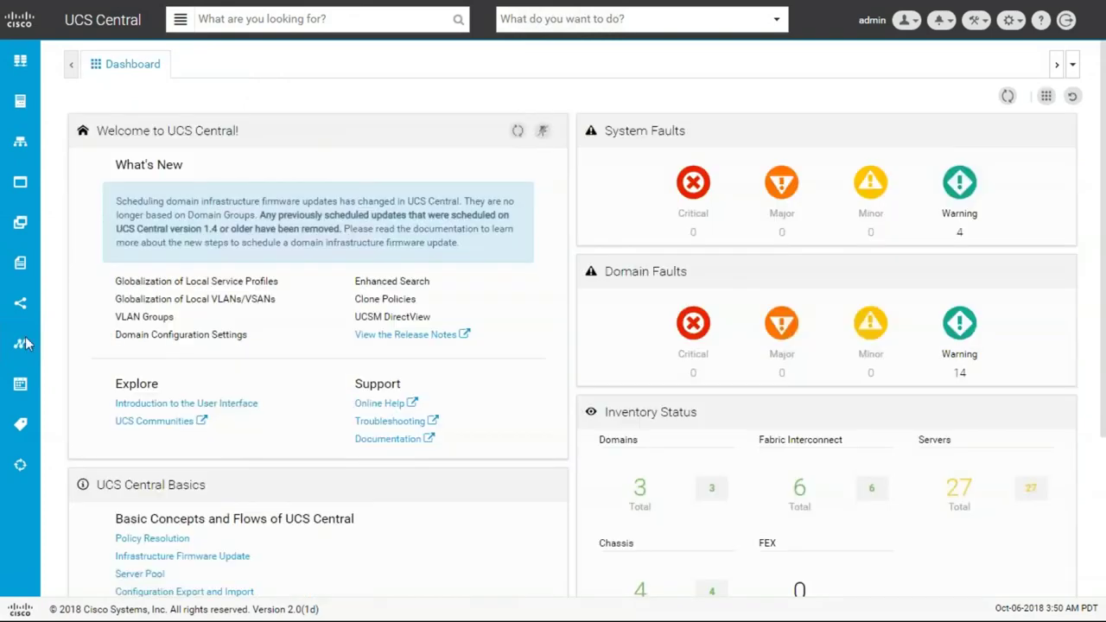
mouse_move(17, 346)
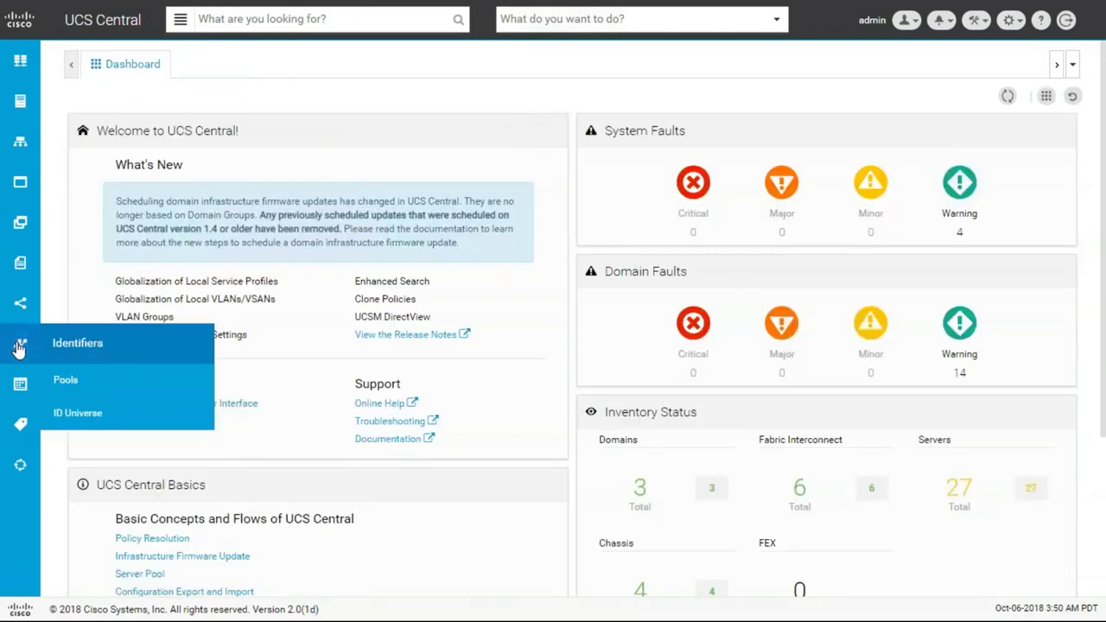
left_click(65, 380)
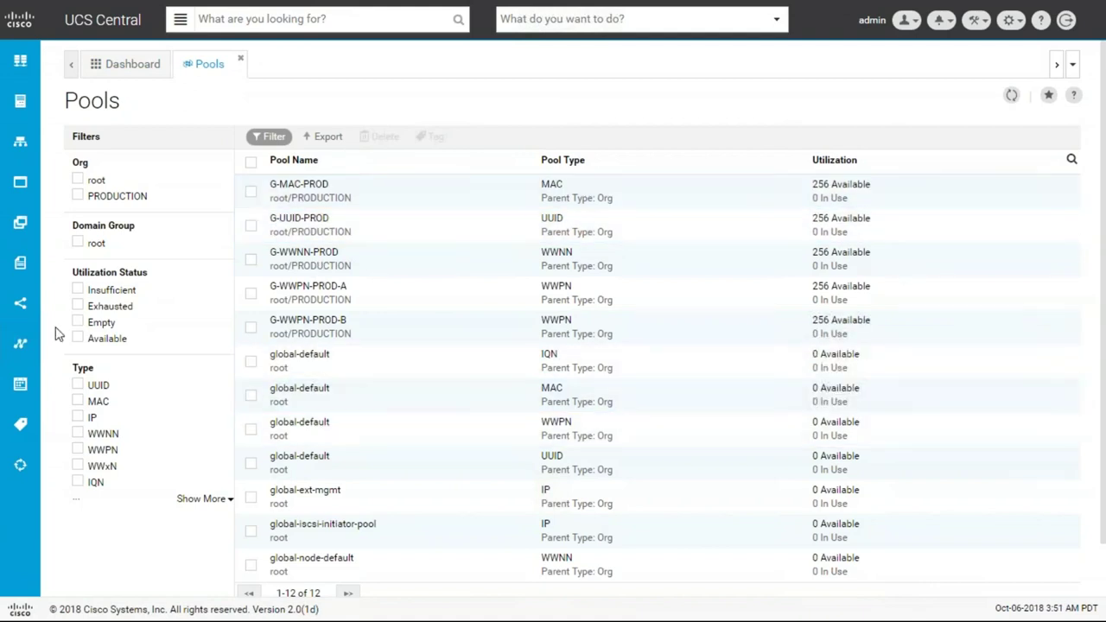
left_click(240, 58)
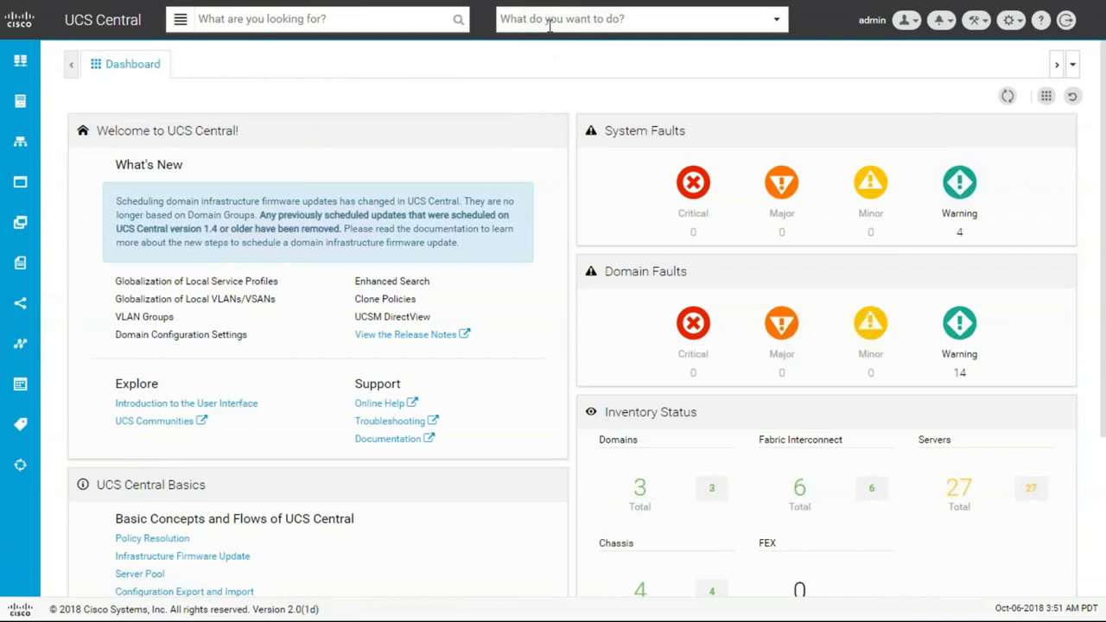
Step: Start a new VLAN, try creating it without a domain group, then discard the form
type("vlan")
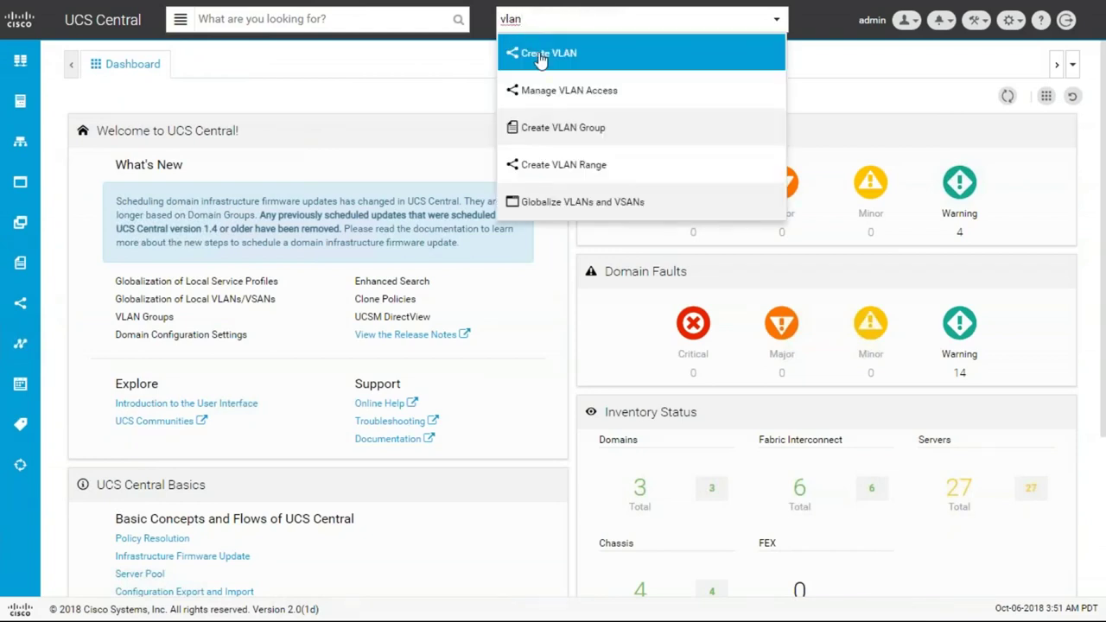
left_click(541, 55)
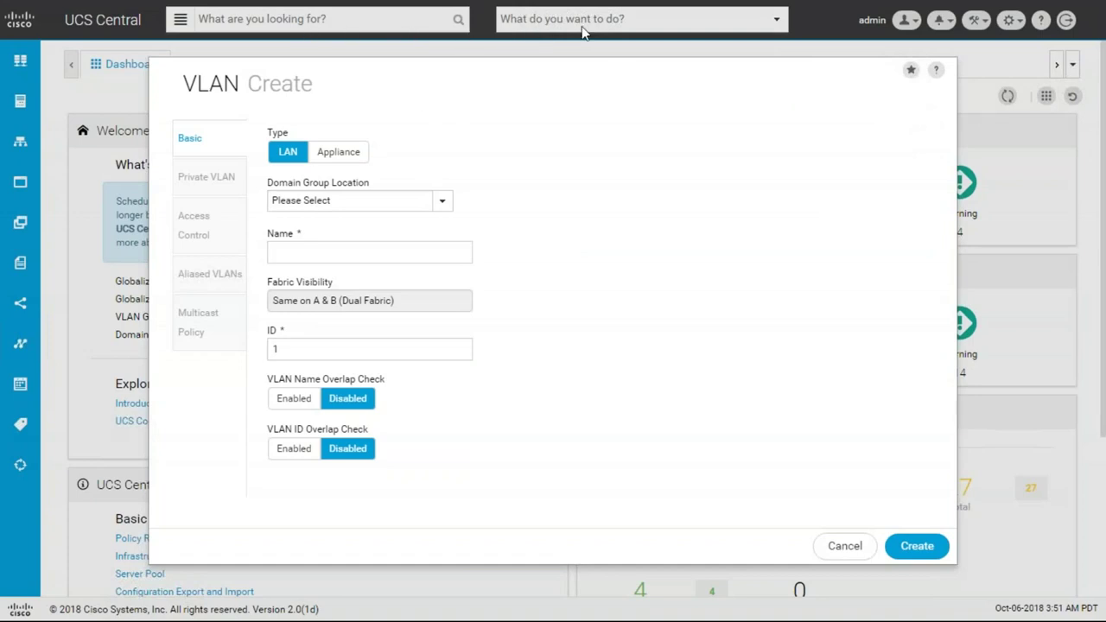
left_click_drag(646, 68, 495, 116)
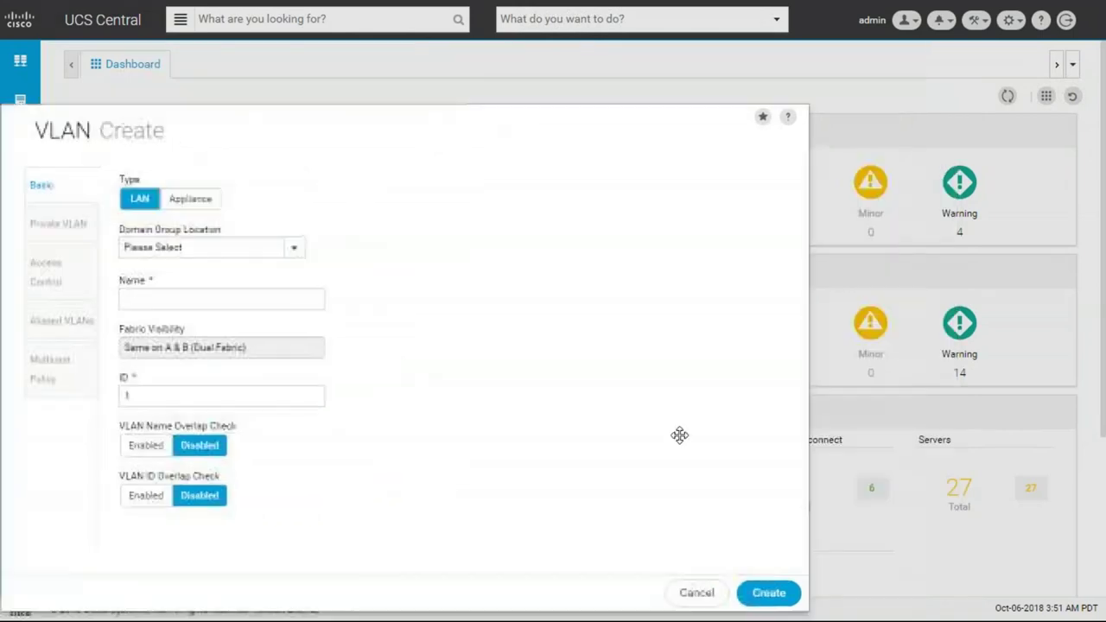
left_click(766, 594)
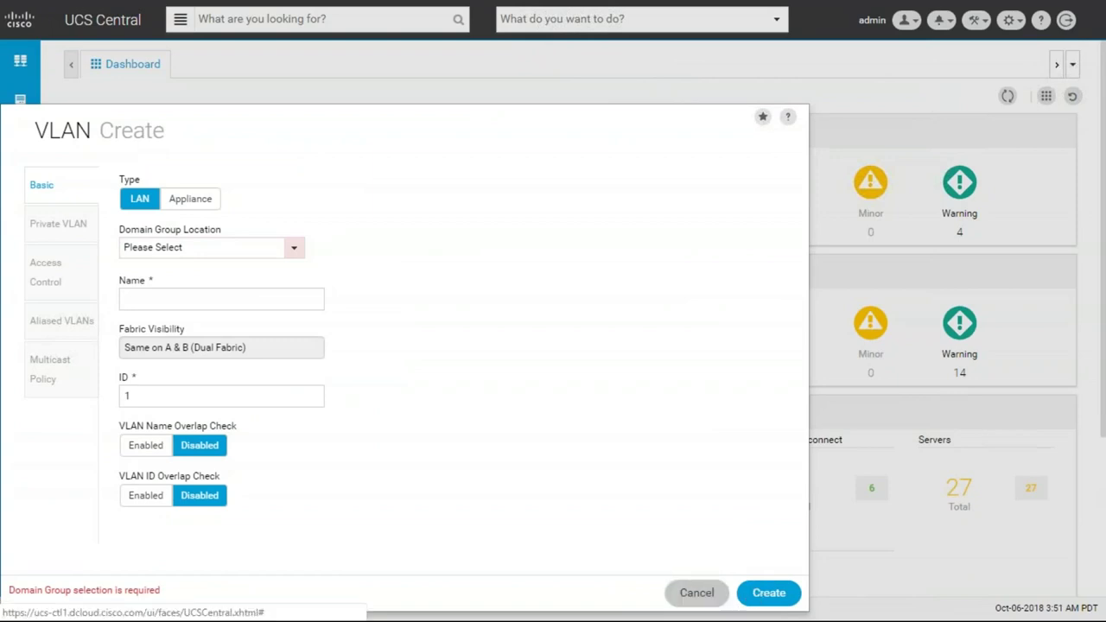
left_click(697, 593)
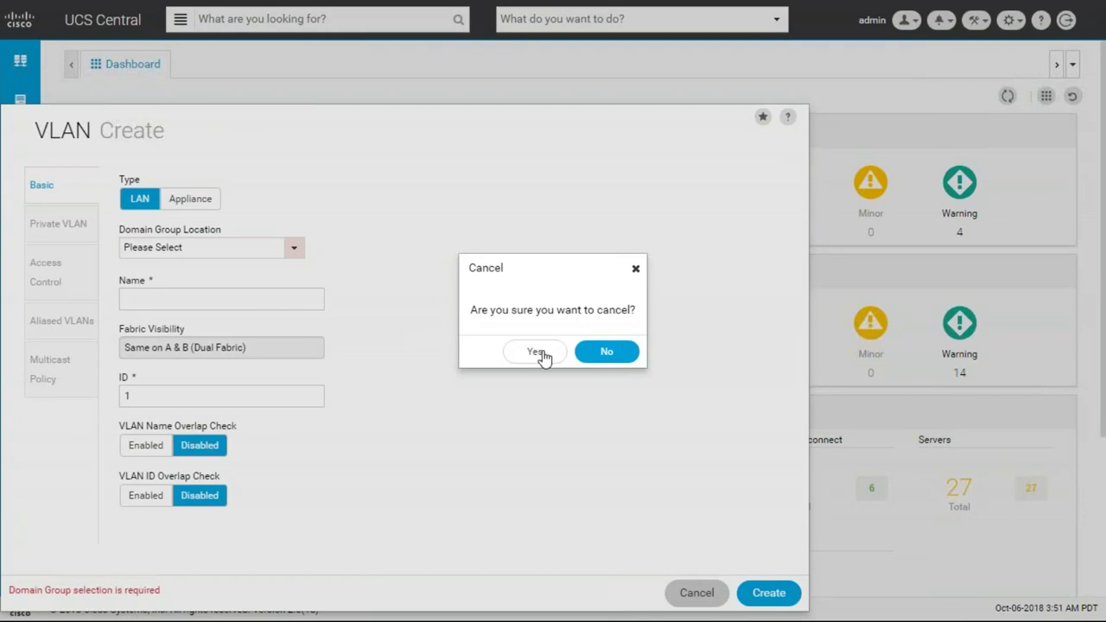
left_click(535, 351)
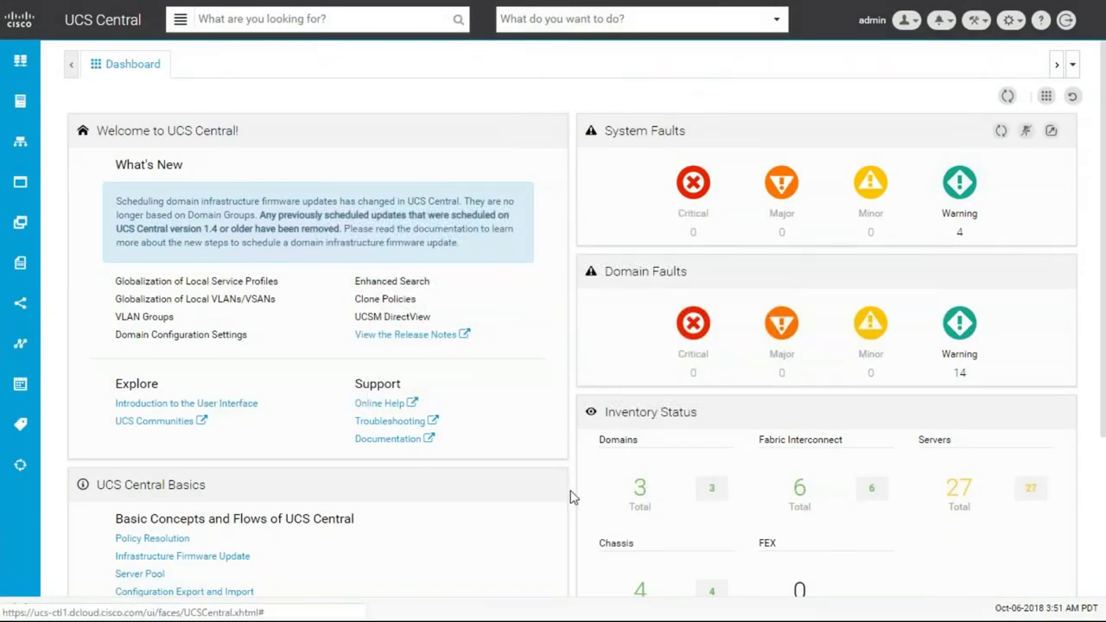
mouse_move(885, 28)
left_mouse_down()
mouse_move(943, 48)
mouse_move(1067, 19)
mouse_move(1069, 4)
mouse_move(916, 5)
mouse_move(889, 26)
left_mouse_up()
mouse_move(861, 97)
left_mouse_down()
mouse_move(899, 31)
mouse_move(890, 59)
mouse_move(912, 74)
mouse_move(937, 38)
left_mouse_up()
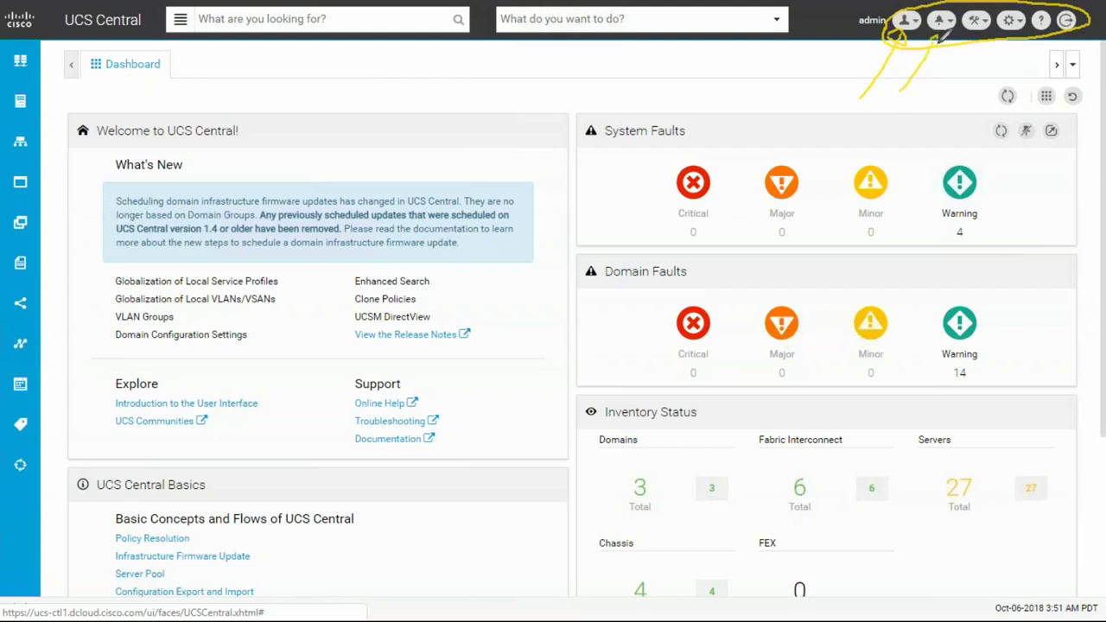
mouse_move(947, 104)
left_mouse_down()
mouse_move(985, 33)
mouse_move(976, 38)
left_mouse_up()
left_click_drag(985, 91, 1009, 38)
left_click_drag(1023, 88, 1045, 39)
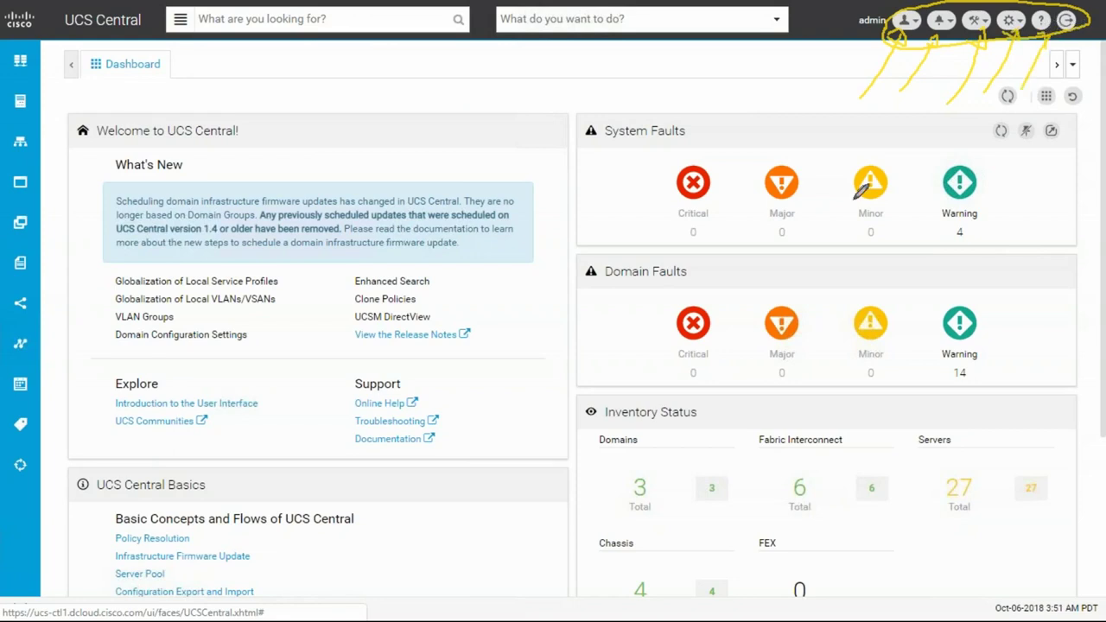
key("Escape")
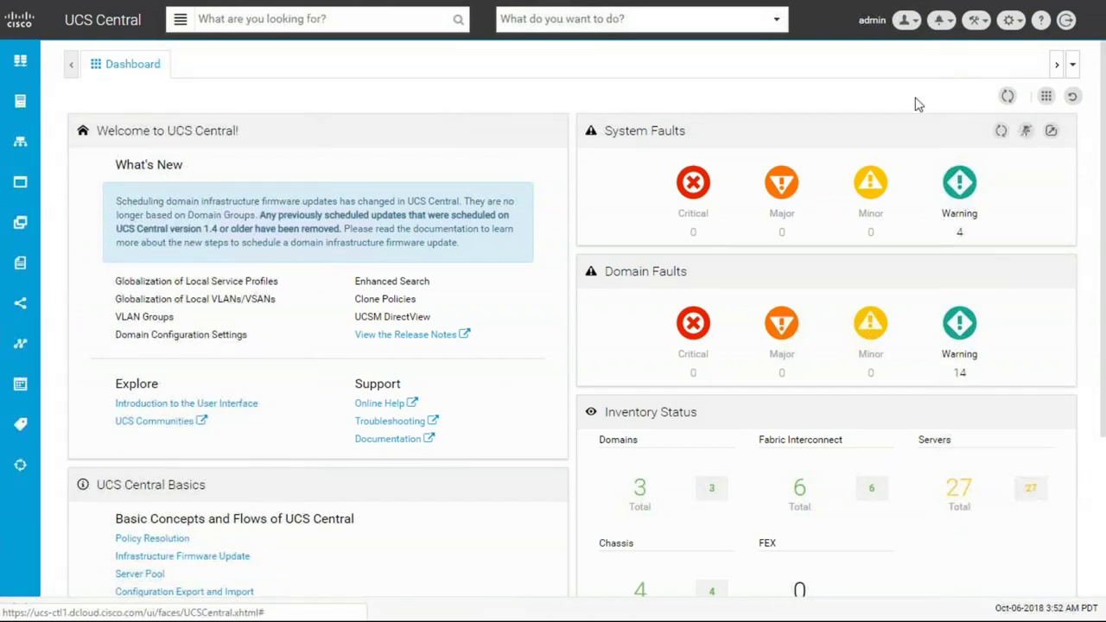
left_click(1011, 19)
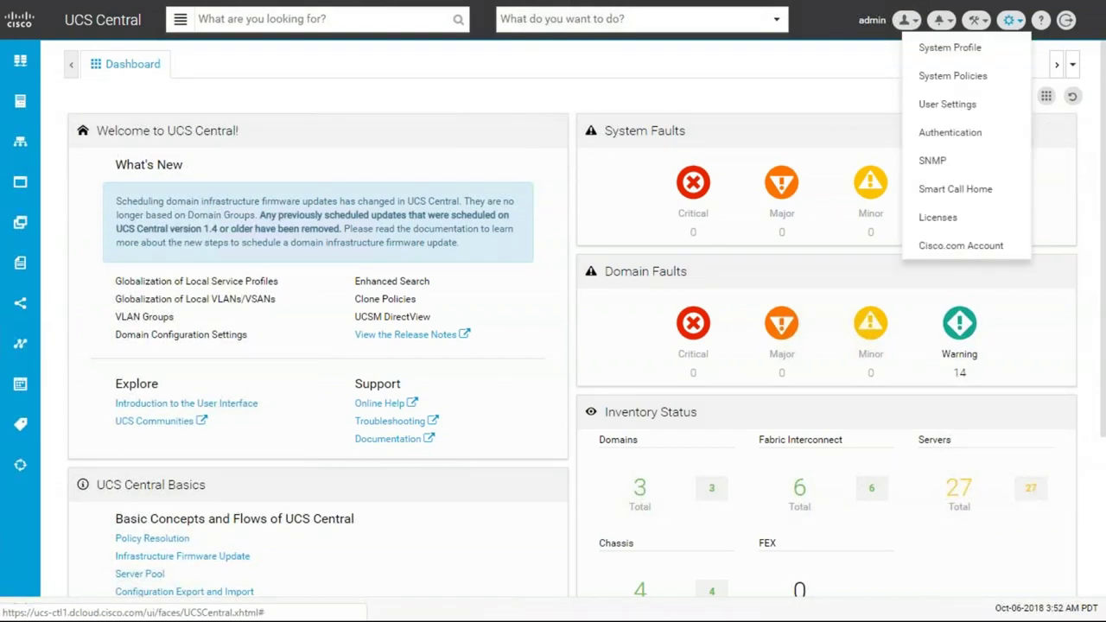
left_click(969, 57)
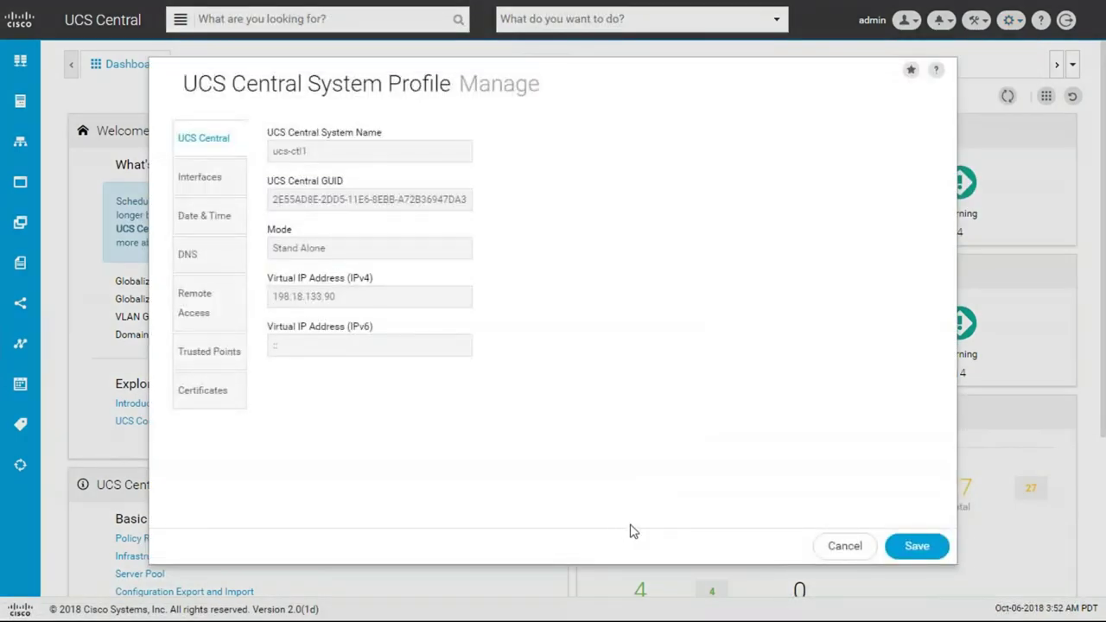
left_click(216, 225)
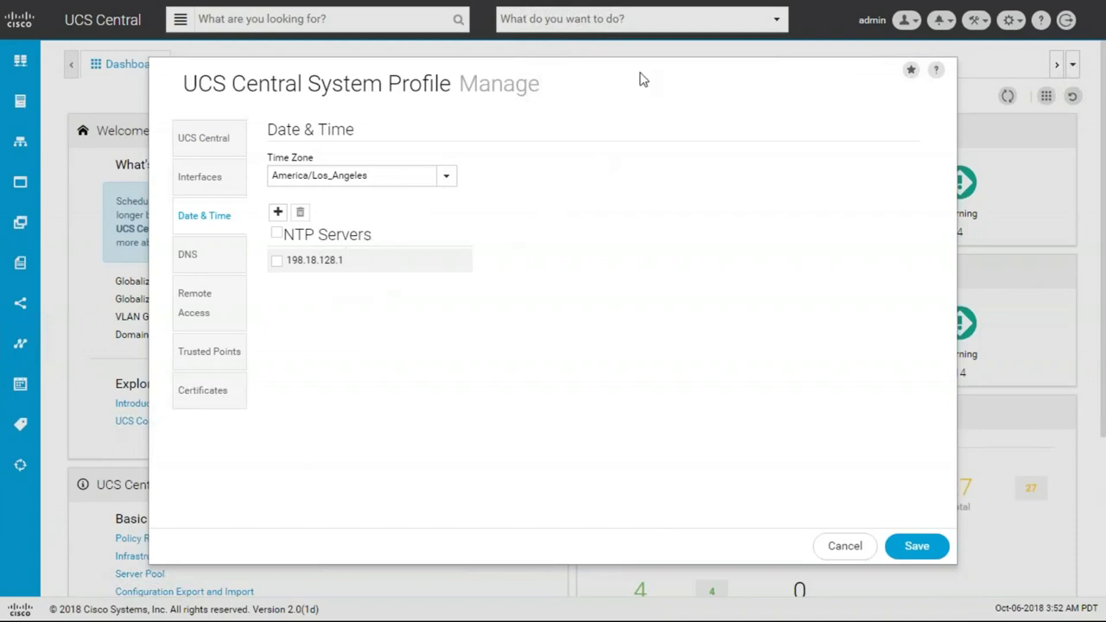
left_click_drag(509, 89, 508, 89)
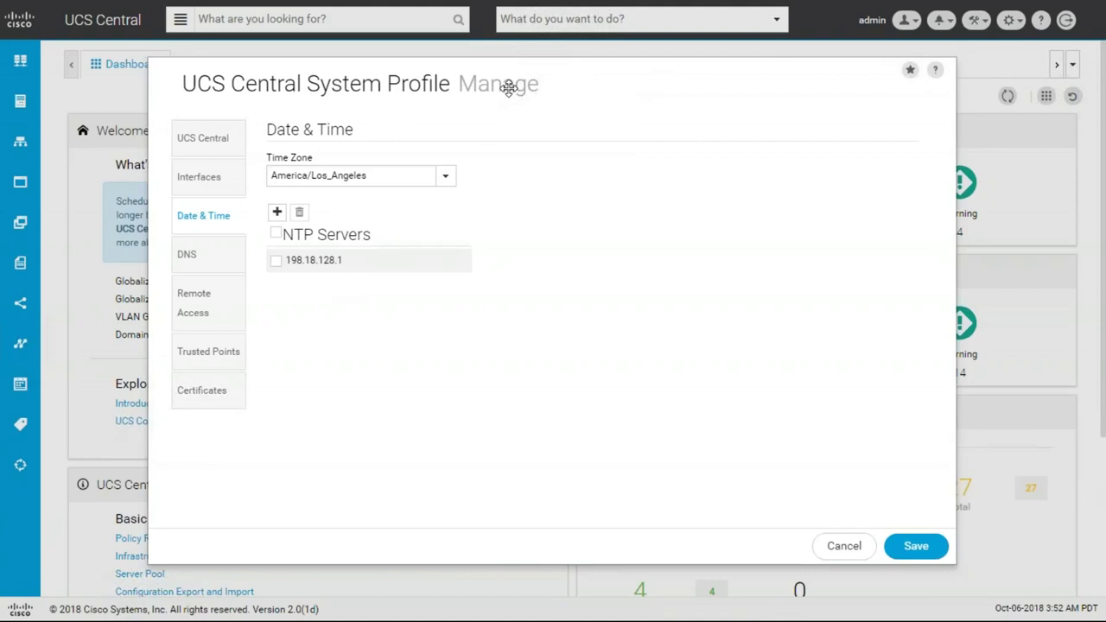
left_click_drag(509, 89, 477, 87)
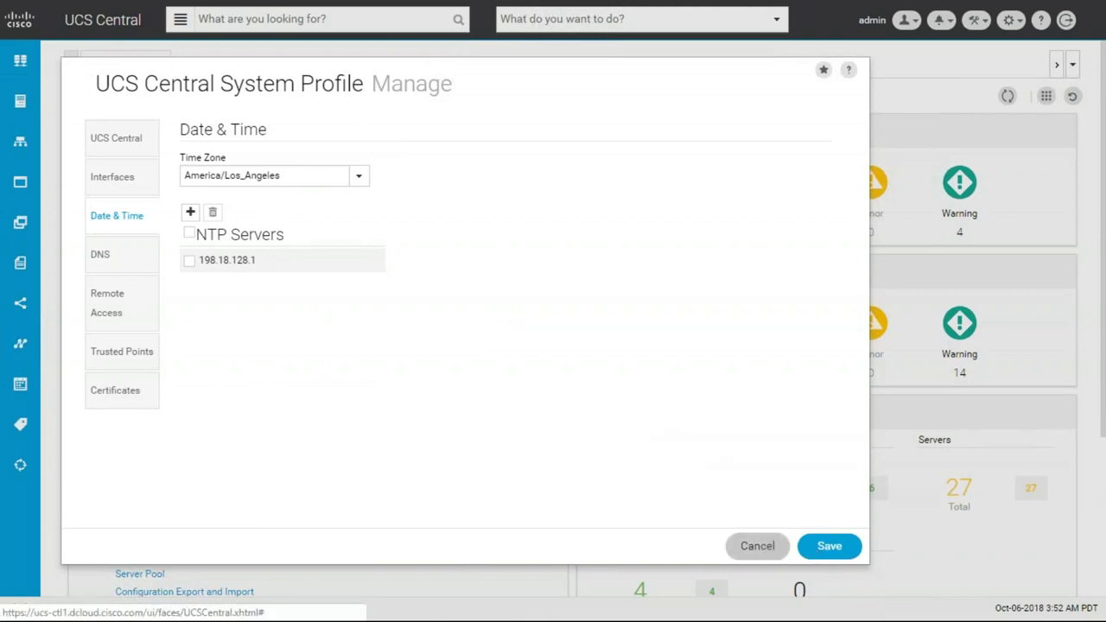
left_click(757, 546)
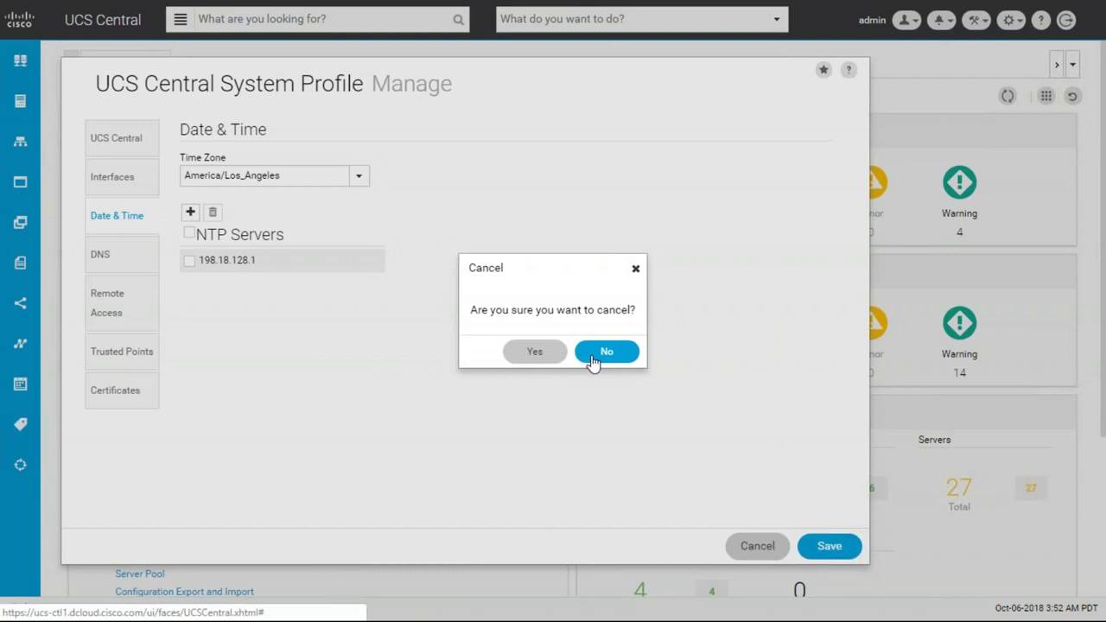
left_click(535, 351)
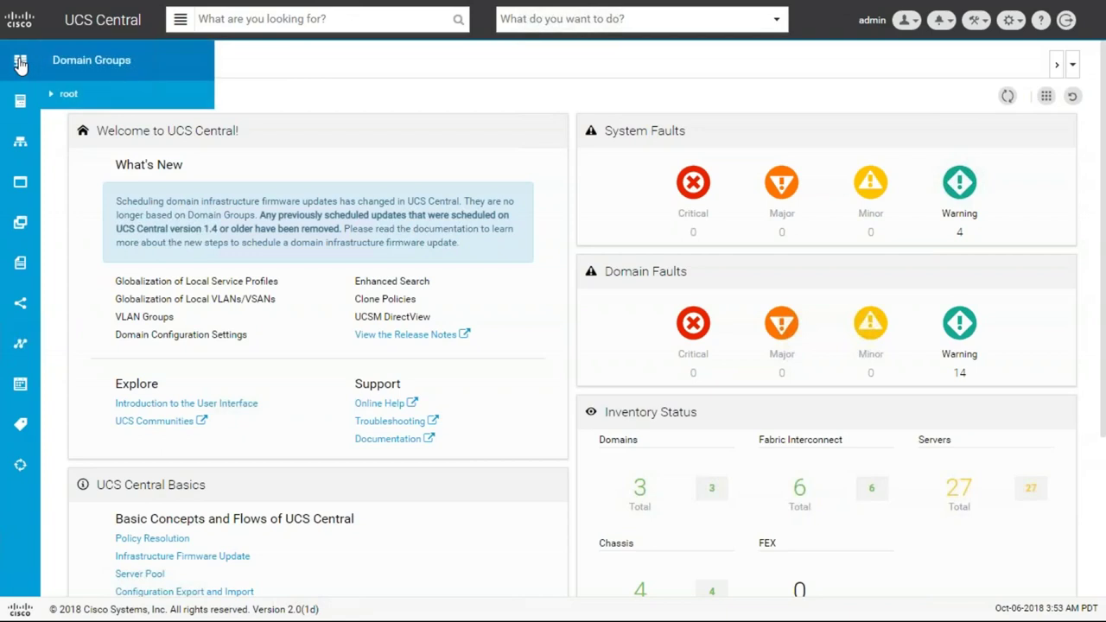
Step: Open Equipment > Domains from the left navigation bar
mouse_move(19, 113)
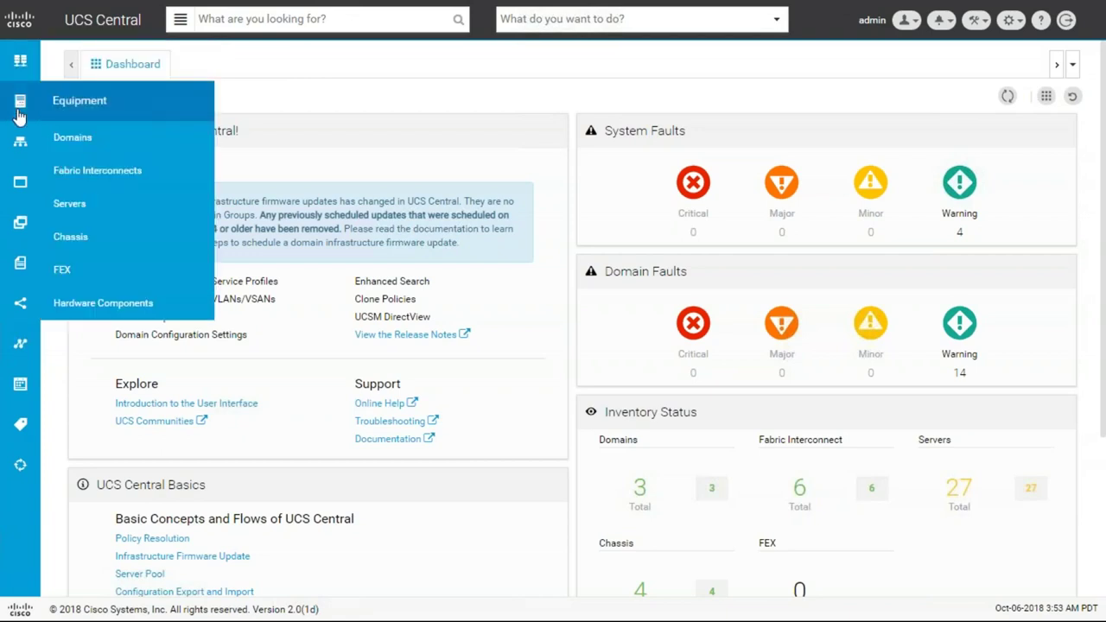
mouse_move(20, 143)
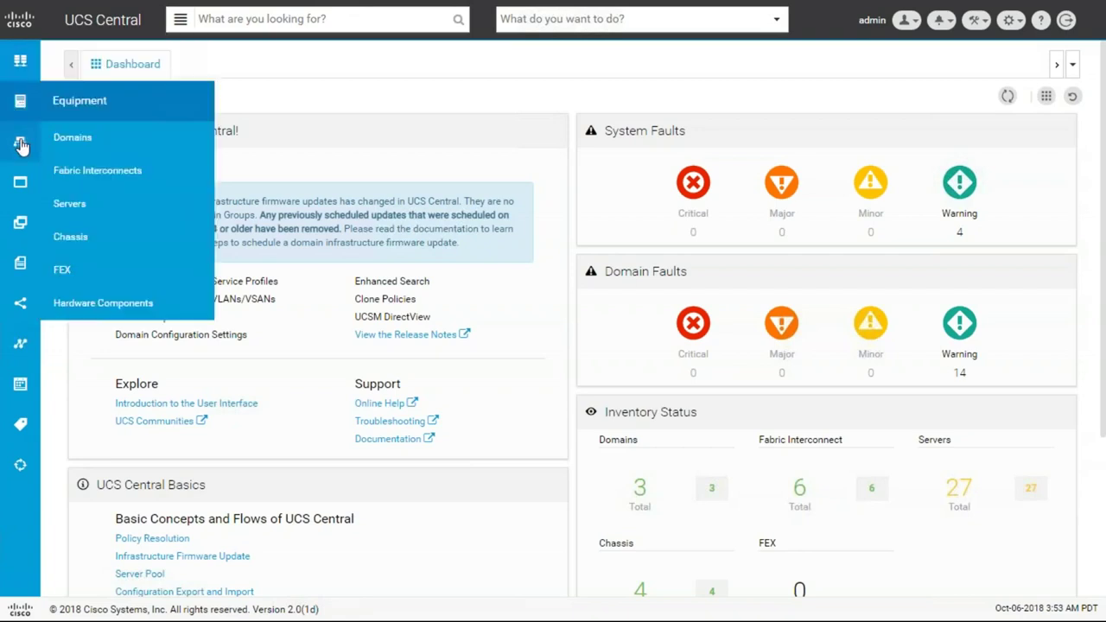
mouse_move(20, 62)
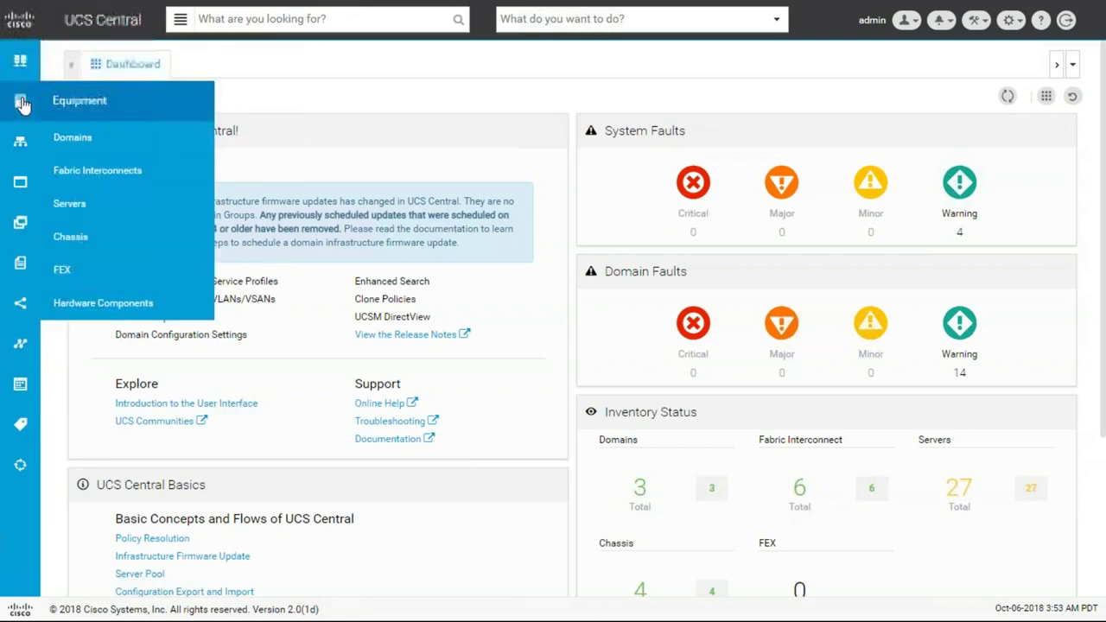
left_click(73, 137)
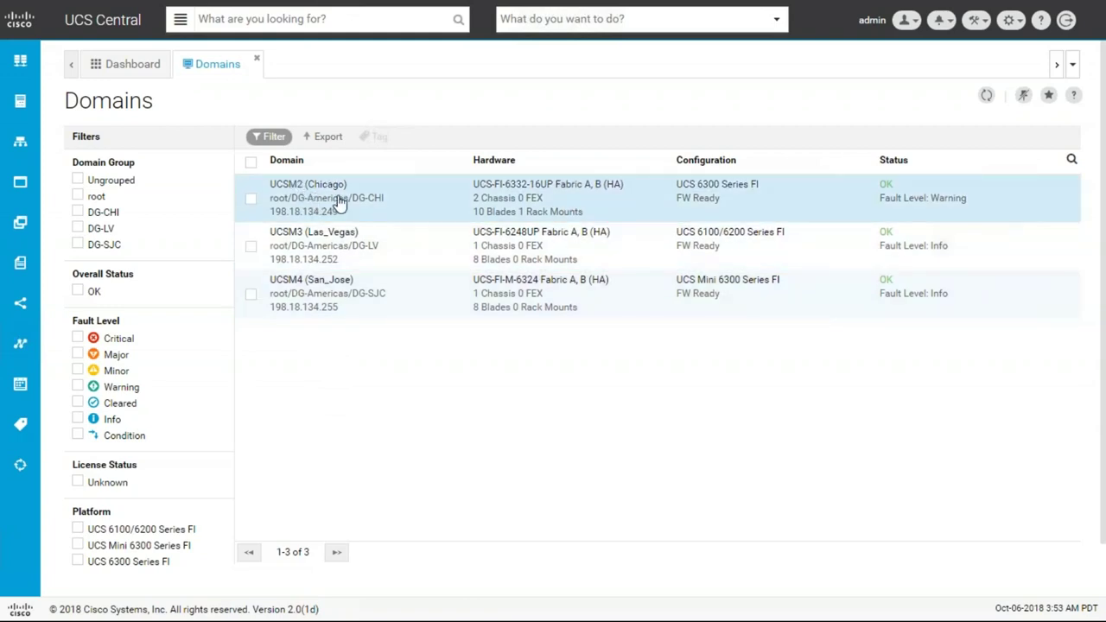
Step: Open the UCSM2 and UCSM3 domain pages, then switch back to the UCSM2 tab
left_click(339, 202)
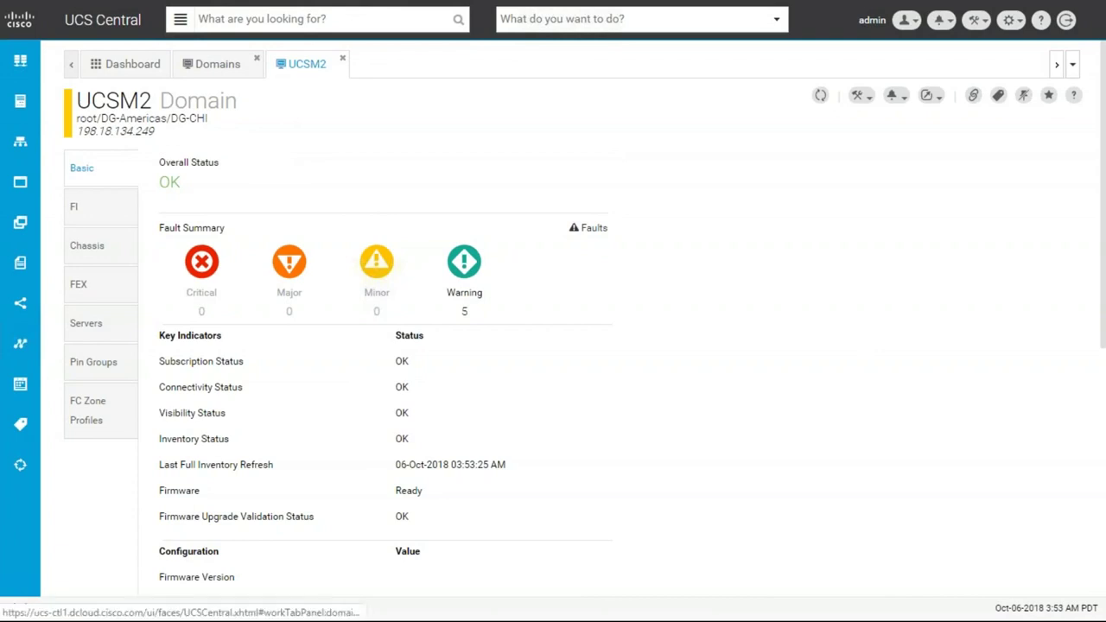
left_click(216, 64)
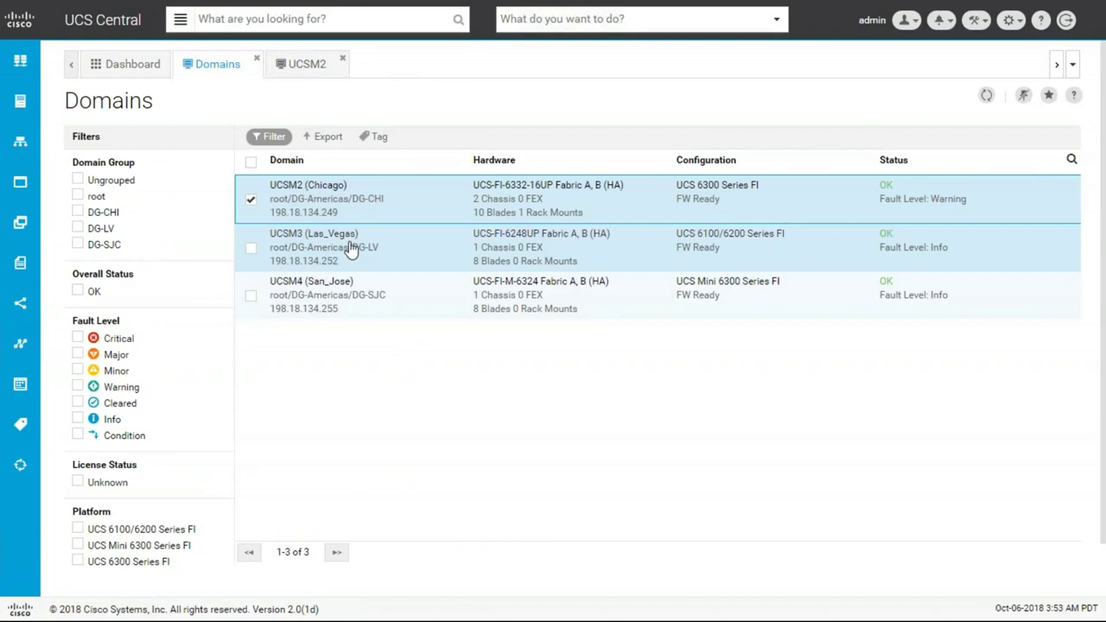
left_click(411, 250)
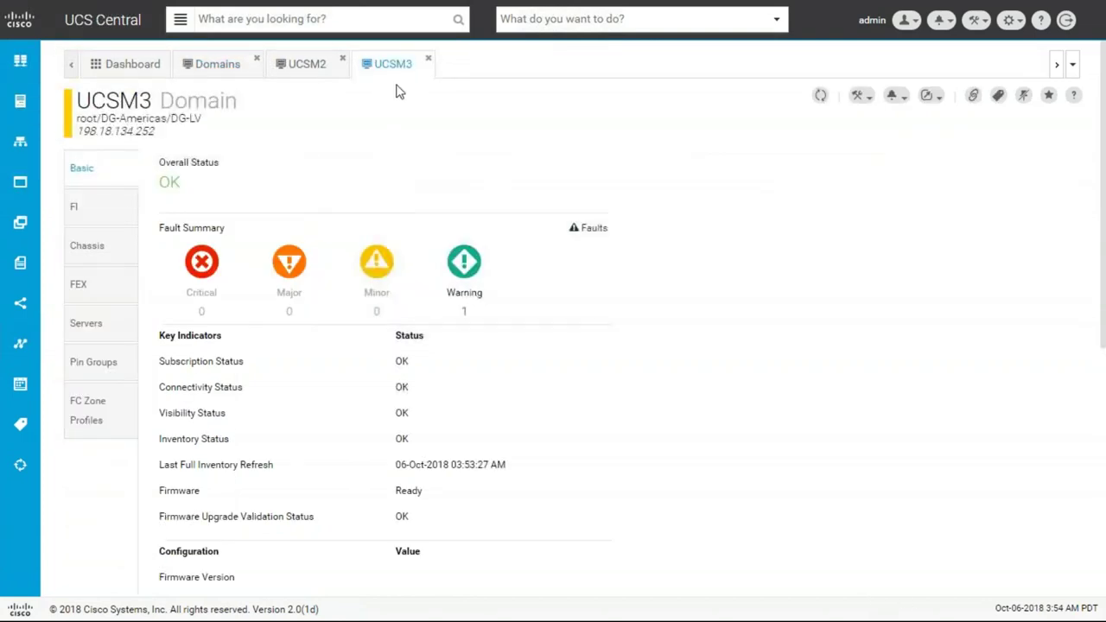
left_click(310, 65)
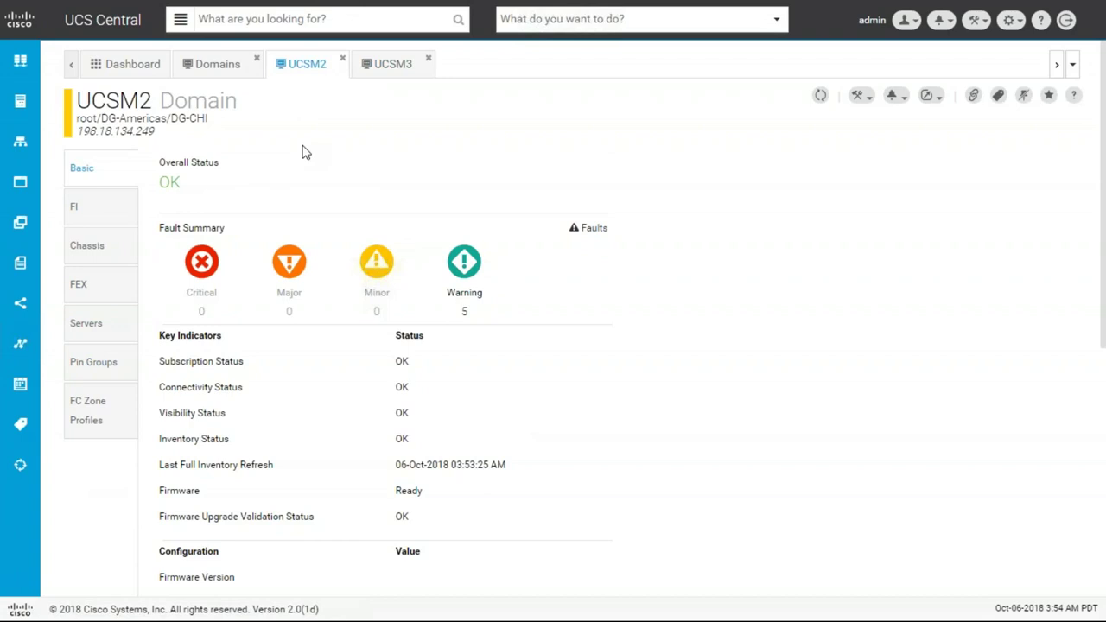
Step: View the UCSM2 fabric interconnects, chassis, FEX and servers tabs
left_click(98, 204)
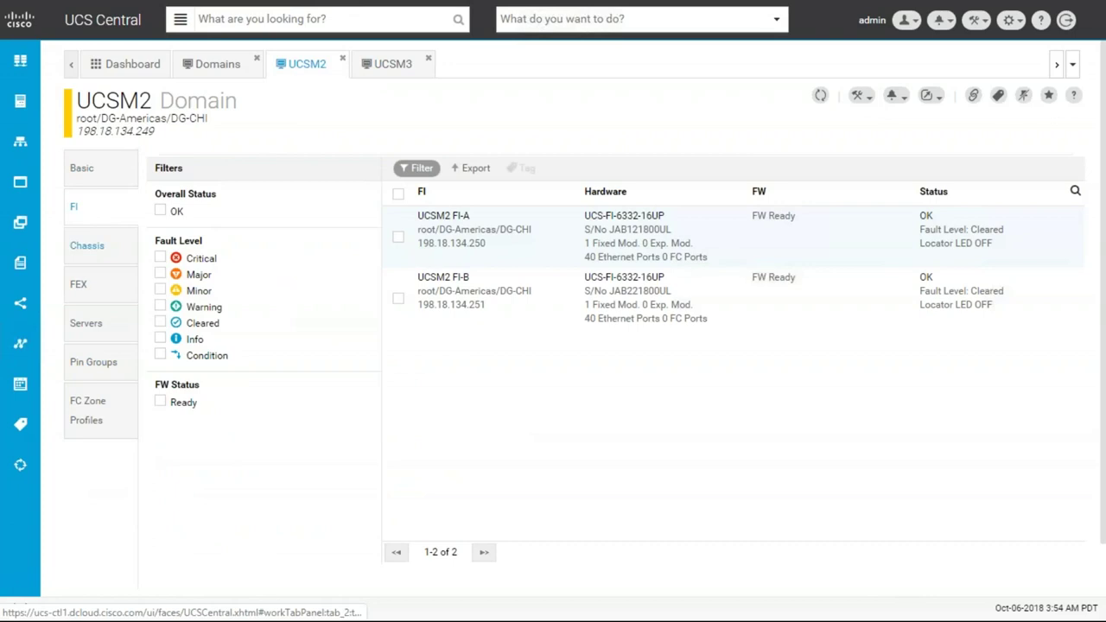
left_click(87, 246)
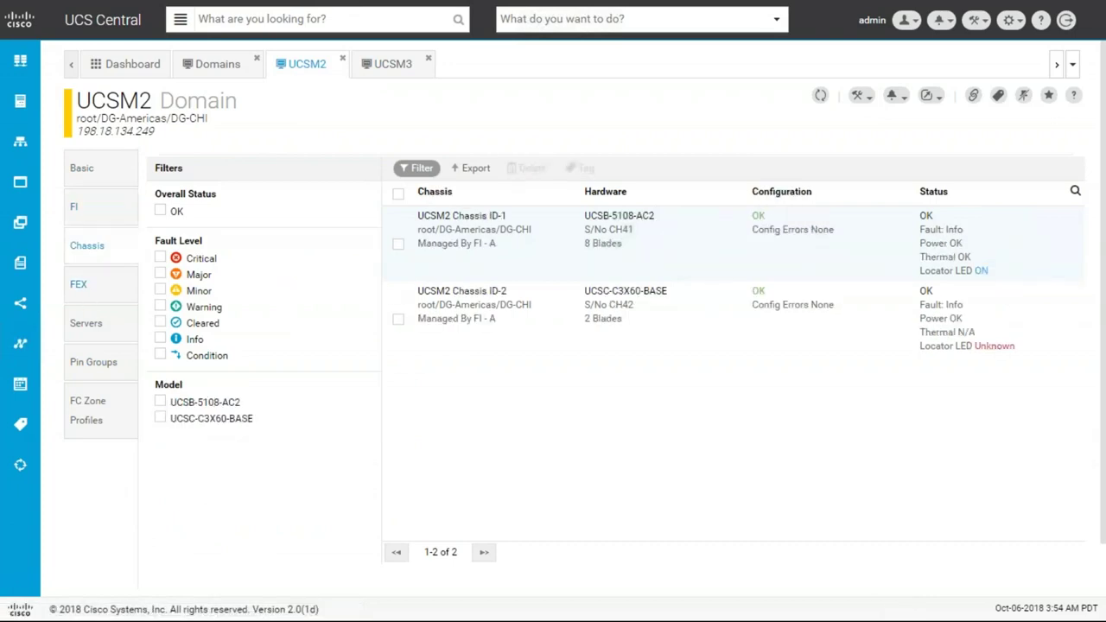
left_click(78, 285)
left_click(86, 324)
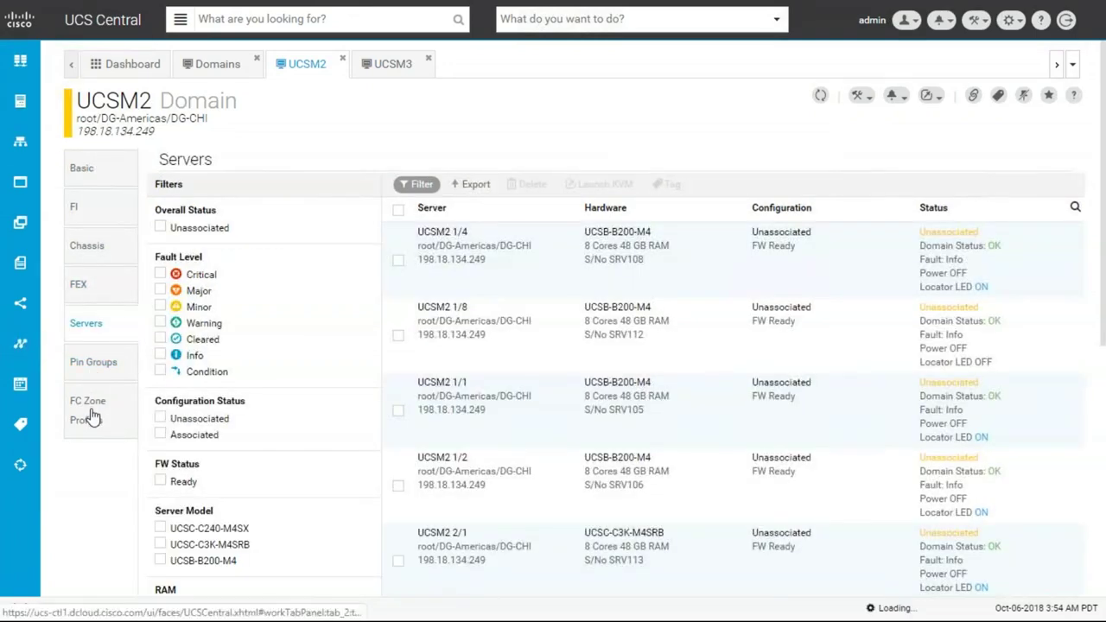
left_click(93, 418)
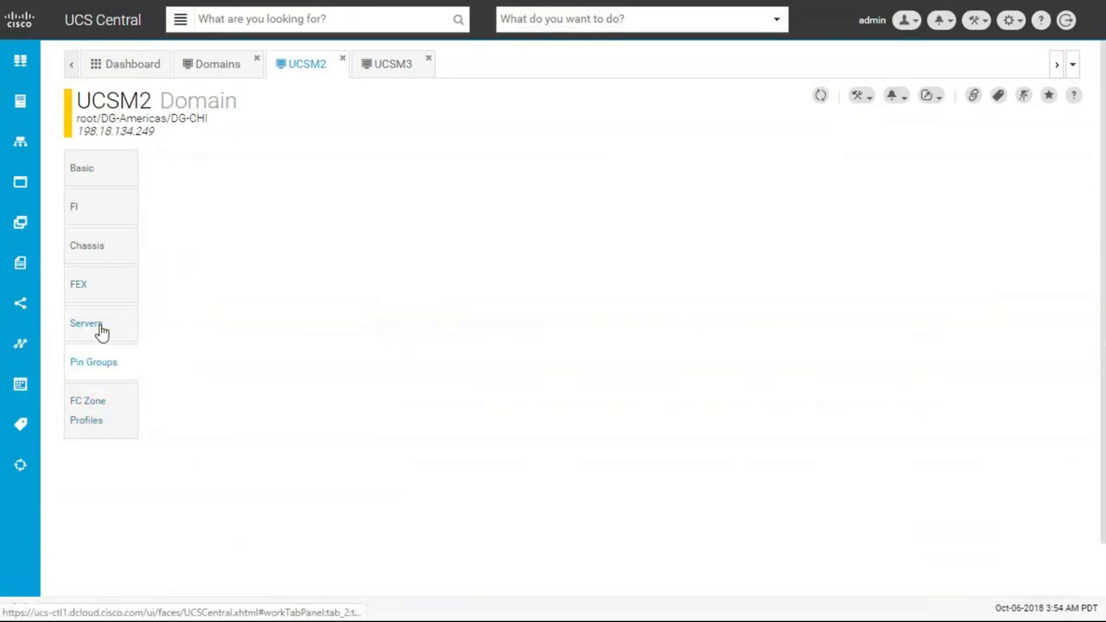
left_click(101, 333)
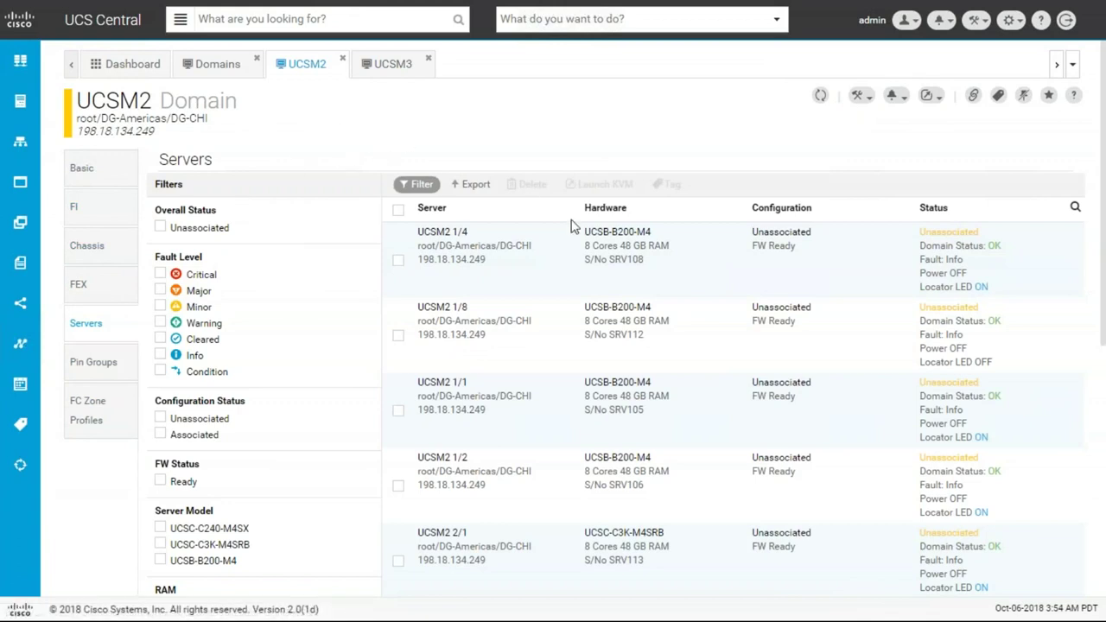
Step: Mark server UCSM2 1/1 in the list, then open server UCSM2 1/4's details
left_click(837, 406)
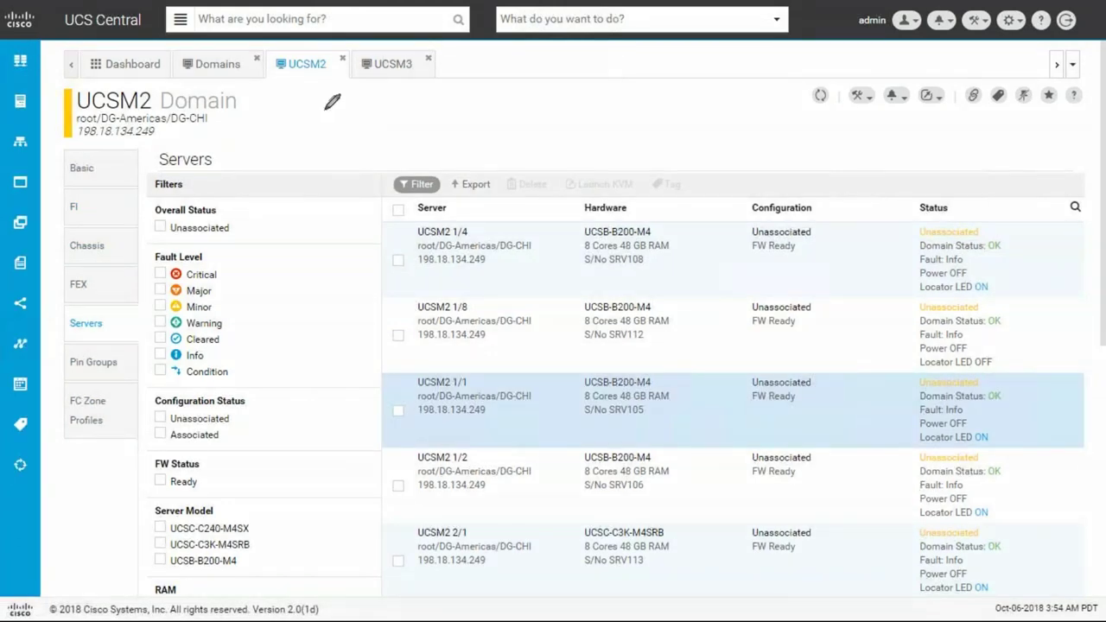
mouse_move(298, 97)
left_mouse_down()
mouse_move(303, 109)
mouse_move(322, 86)
left_mouse_up()
mouse_move(83, 333)
left_mouse_down()
mouse_move(105, 333)
mouse_move(86, 337)
left_mouse_up()
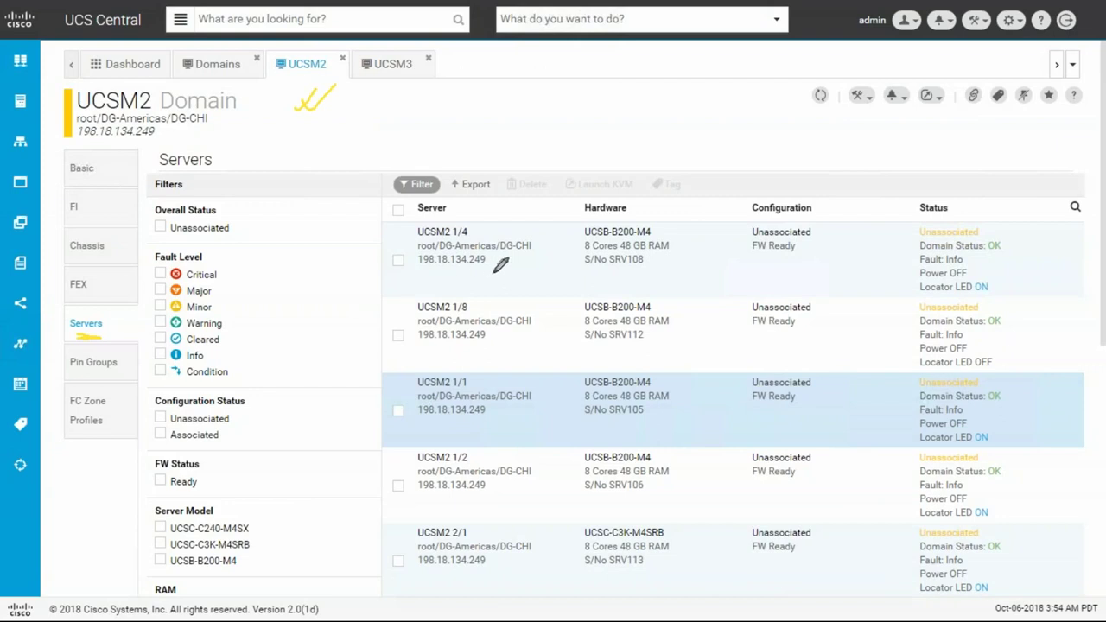
mouse_move(420, 245)
left_mouse_down()
mouse_move(466, 242)
mouse_move(469, 212)
mouse_move(462, 234)
left_mouse_up()
key("Escape")
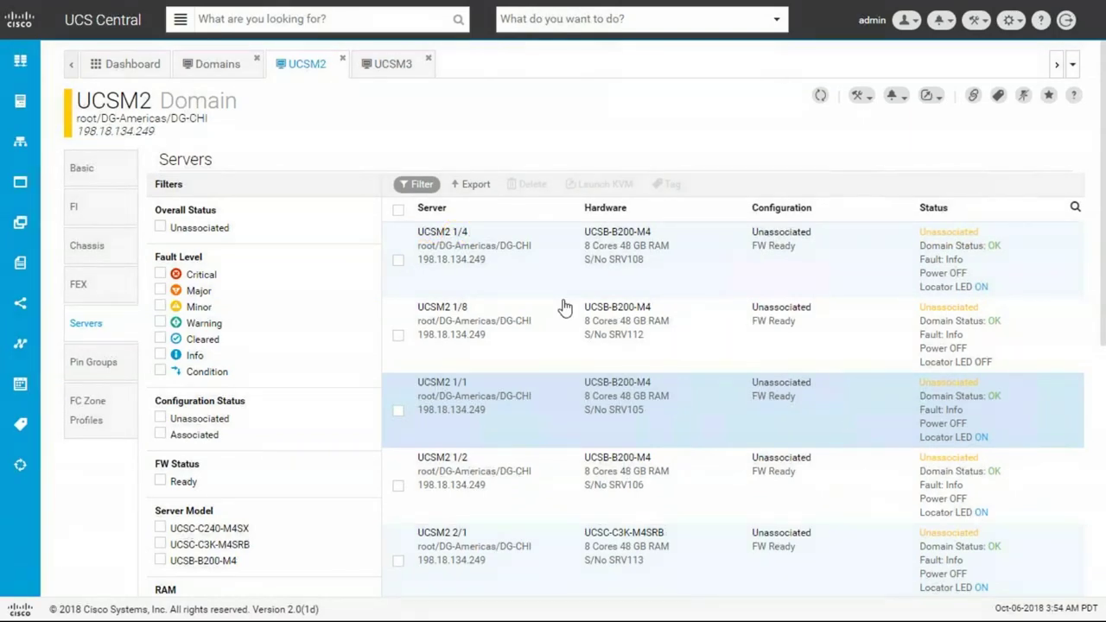
left_click(519, 262)
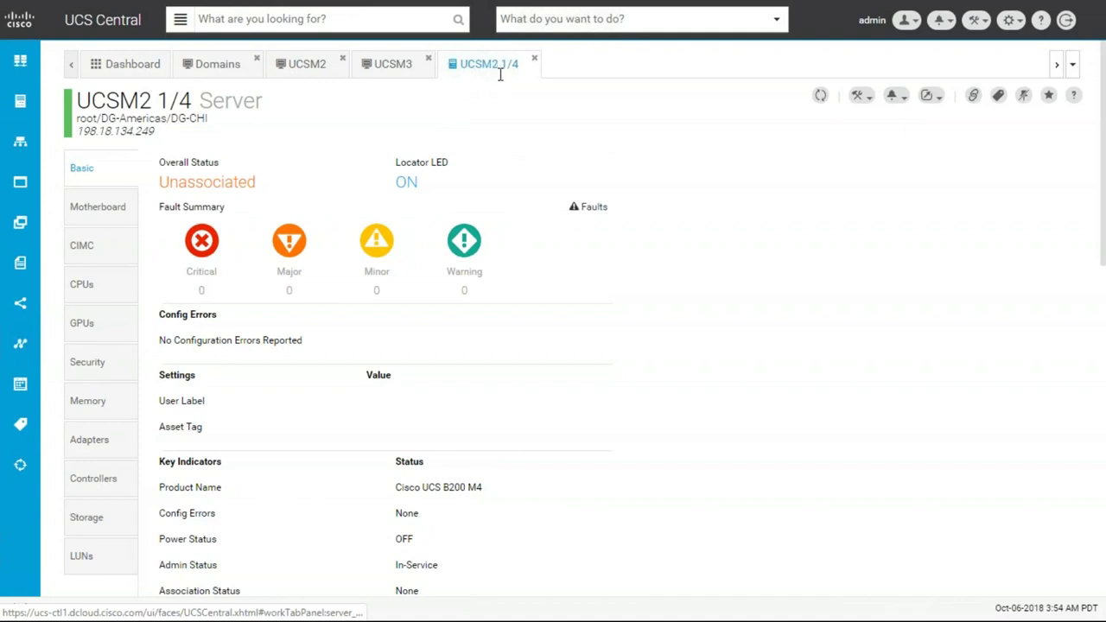
Step: Browse the server's CIMC, Motherboard, CPUs, GPUs, Memory and Adapters tabs, ending on Memory
left_click(107, 209)
left_click(90, 245)
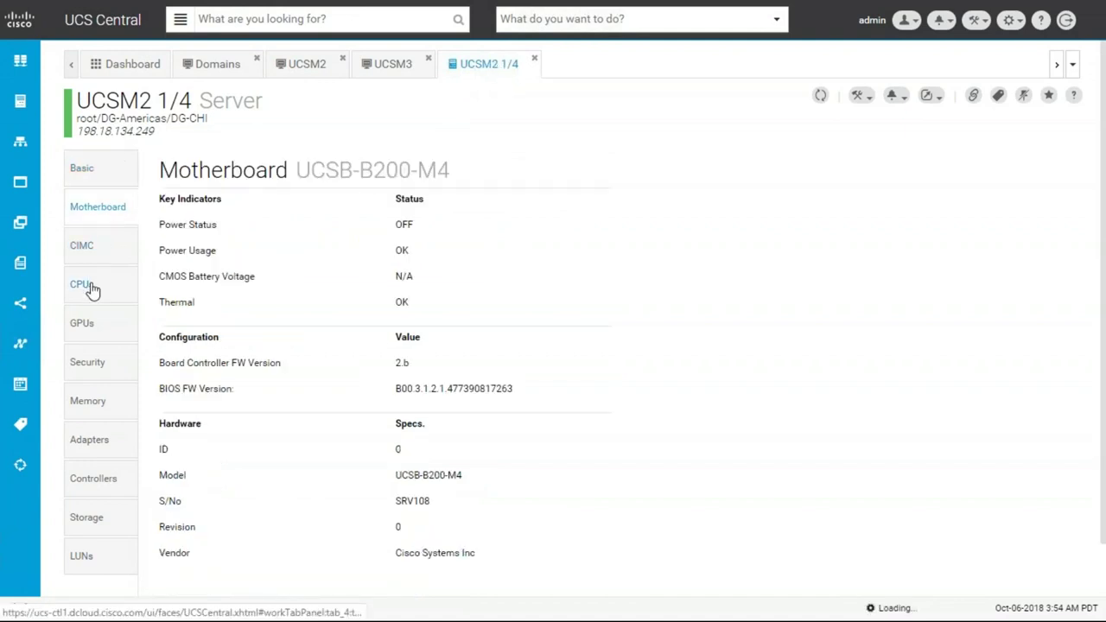
left_click(92, 290)
left_click(87, 338)
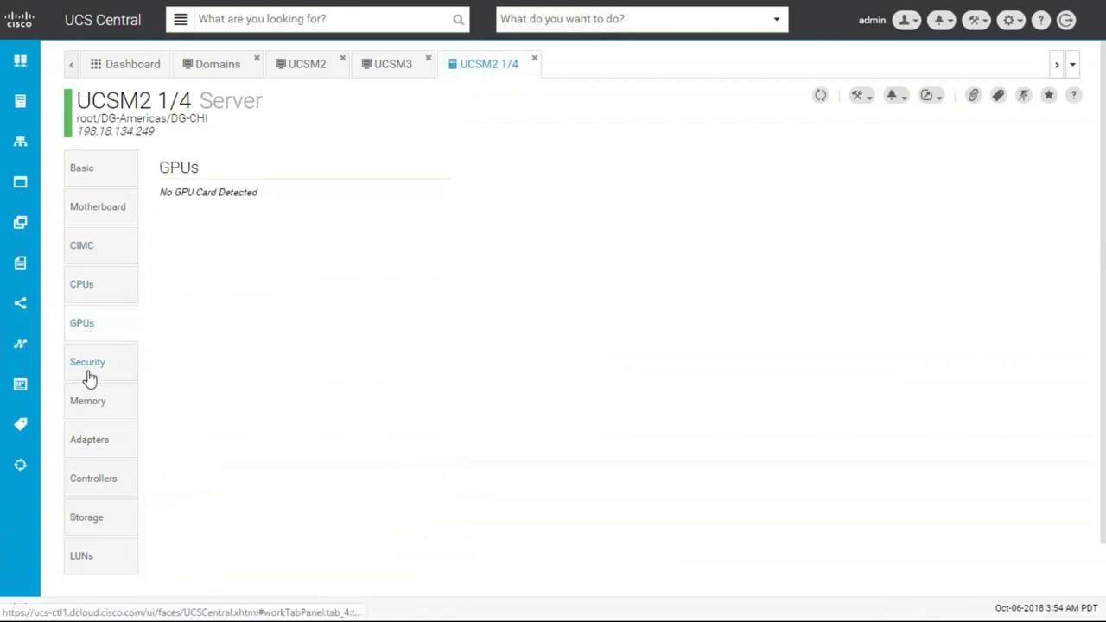
left_click(89, 408)
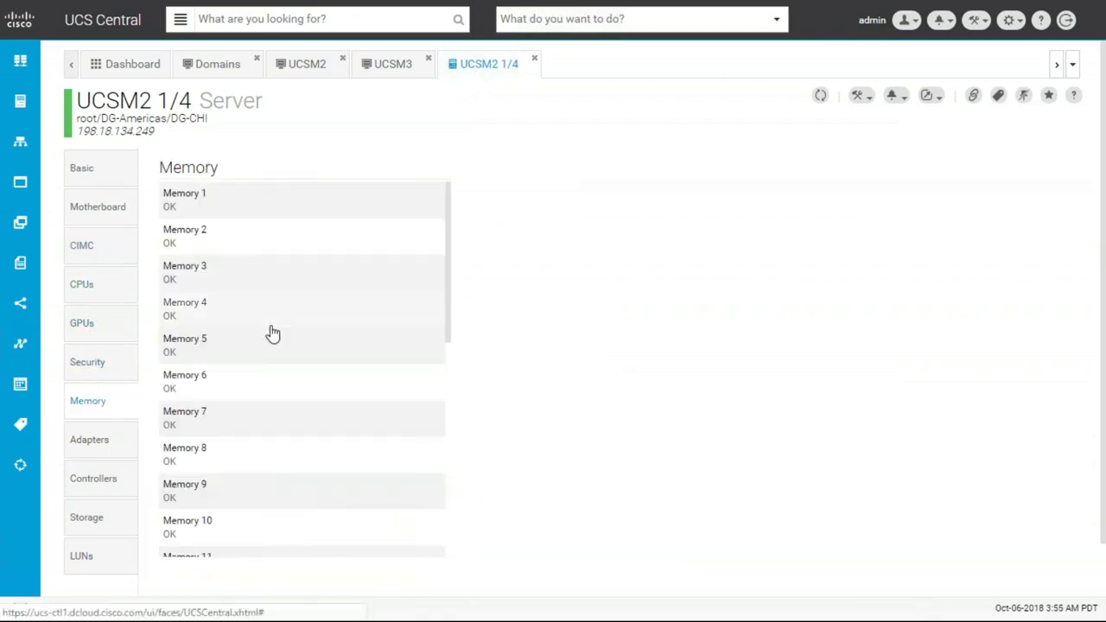
left_click(92, 432)
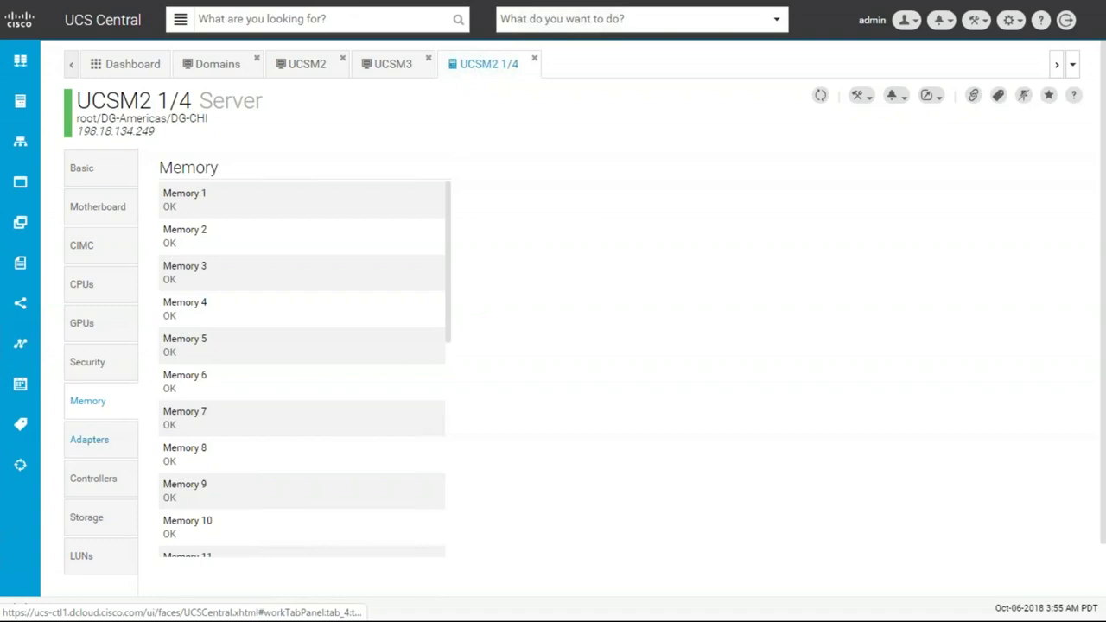
left_click(92, 404)
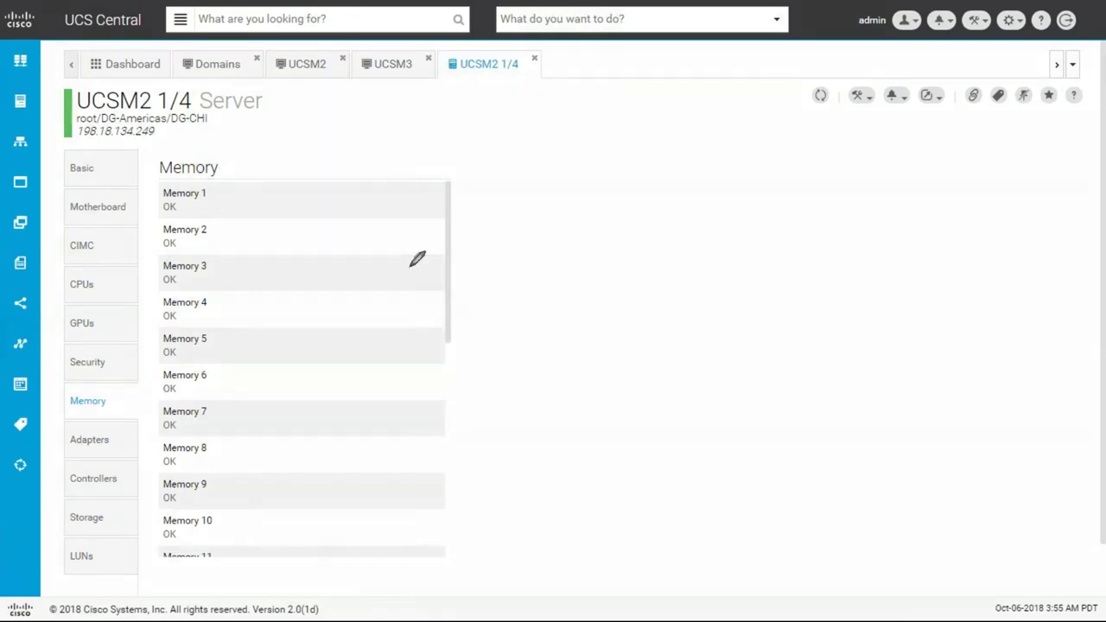
Step: Annotate the server page's tab bar with the pen, then clear the ink
left_click_drag(131, 69, 140, 72)
left_click_drag(194, 77, 214, 68)
left_click_drag(297, 74, 318, 61)
left_click_drag(451, 75, 485, 70)
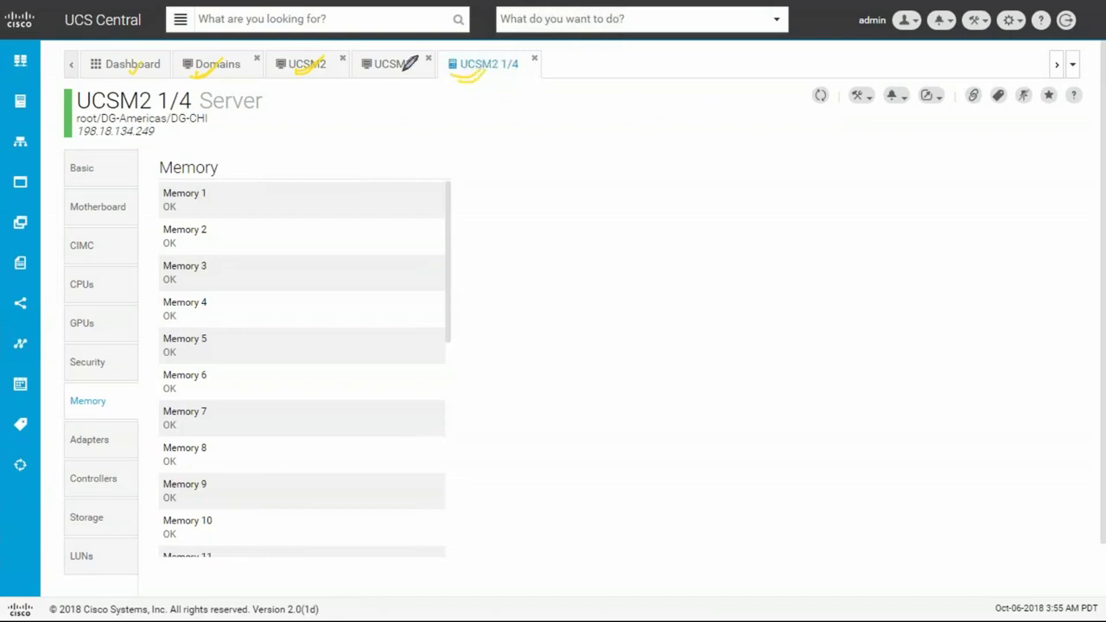
left_click_drag(369, 86, 406, 73)
mouse_move(556, 79)
left_mouse_down()
mouse_move(585, 56)
mouse_move(705, 57)
left_mouse_up()
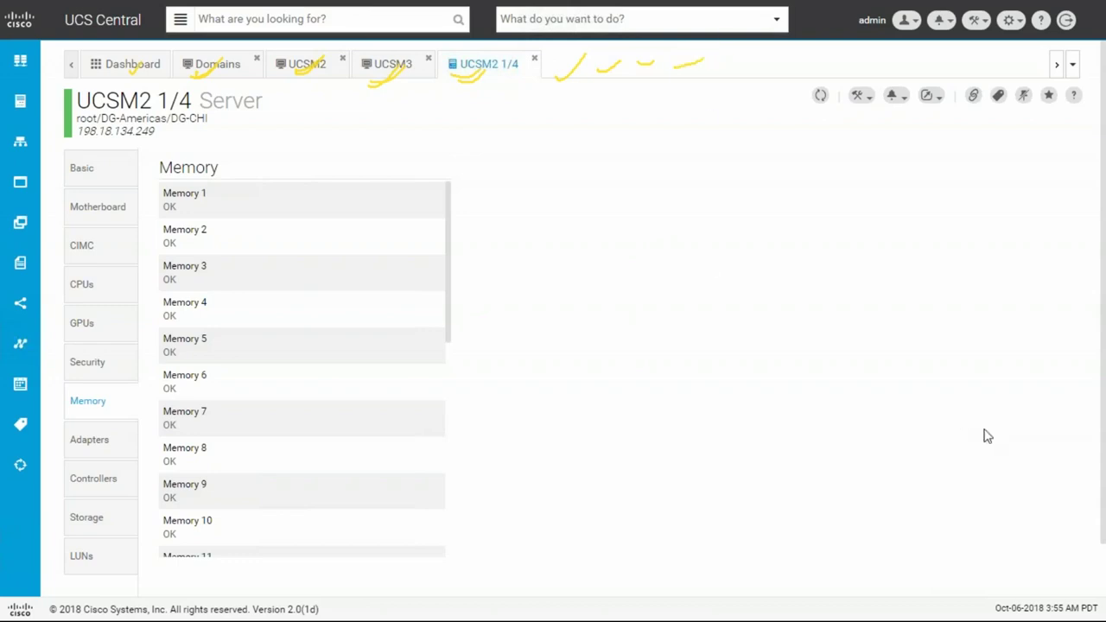
key("Escape")
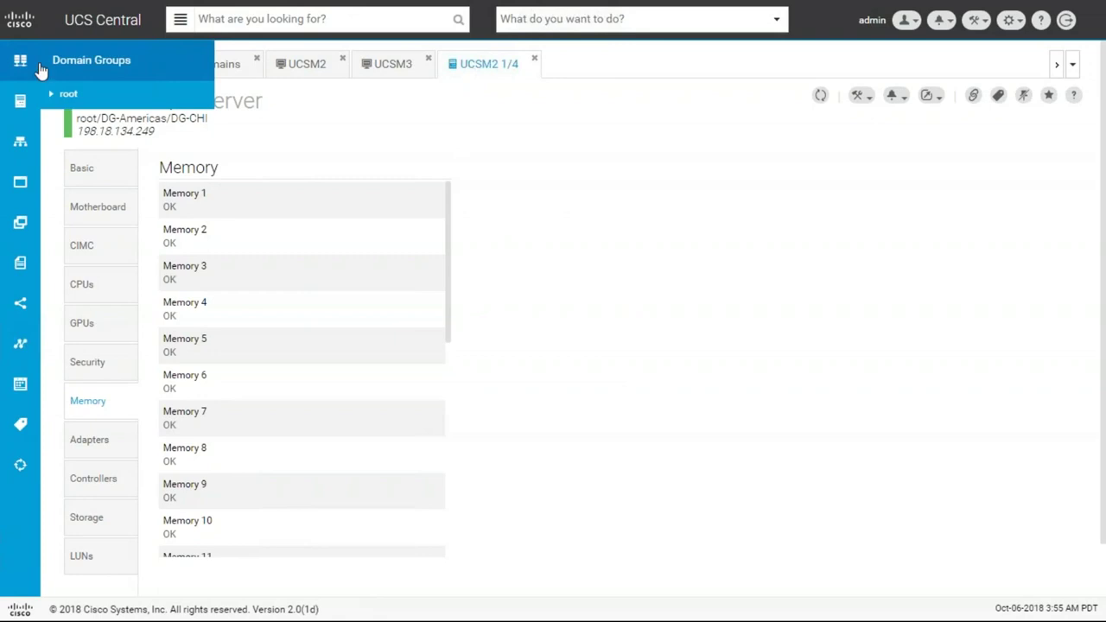
Step: Expand root under Domain Groups, open DG-Americas and show its backup summary
mouse_move(52, 95)
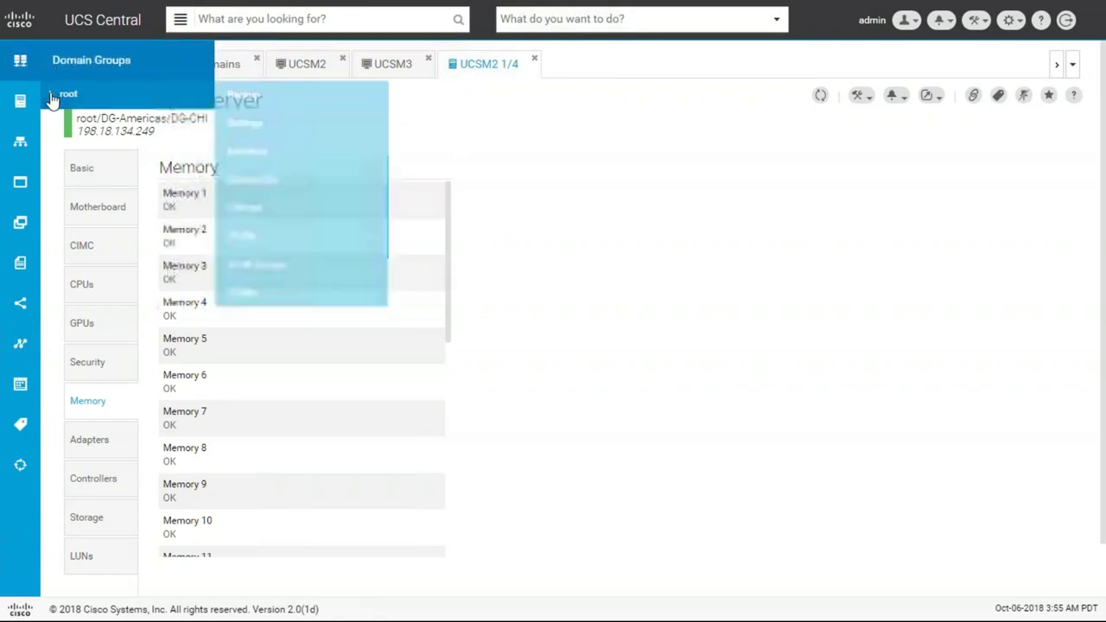
left_click(147, 97)
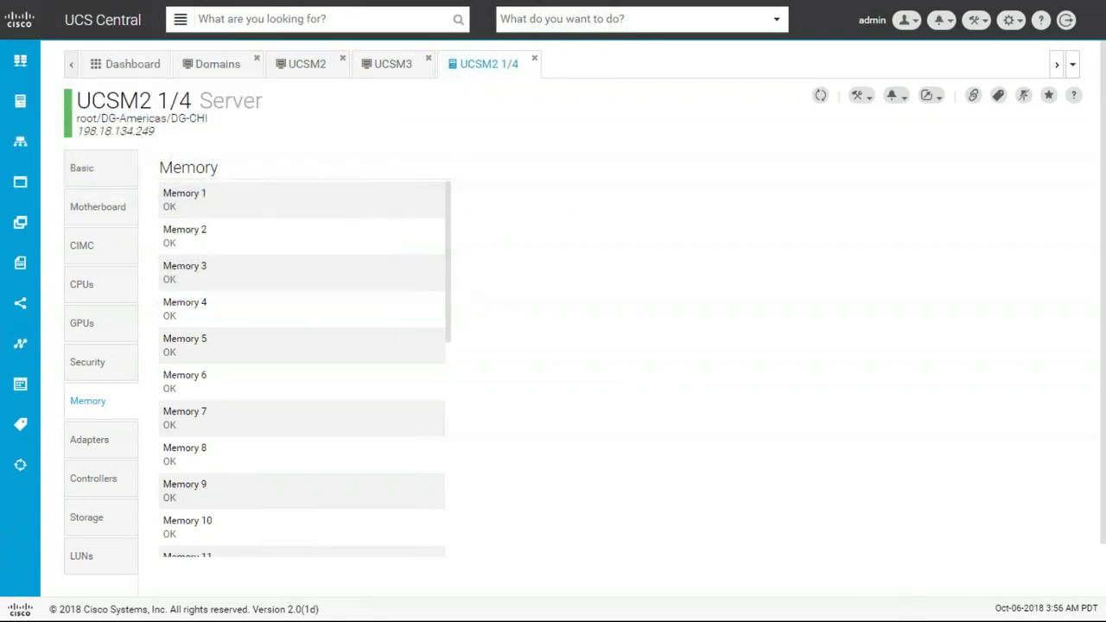
mouse_move(20, 61)
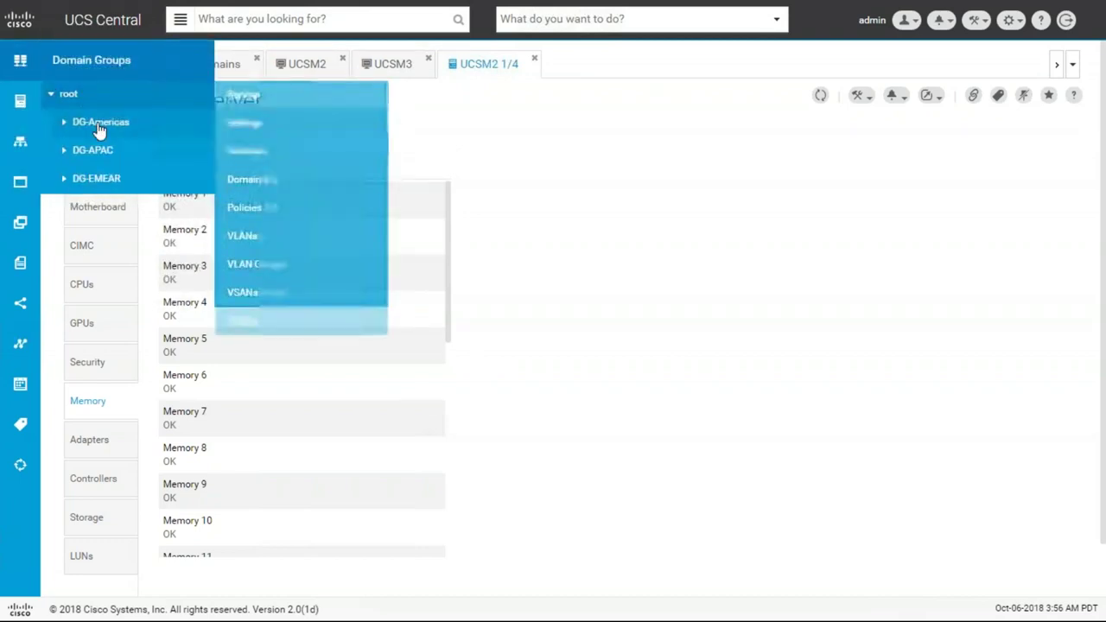
left_click(98, 130)
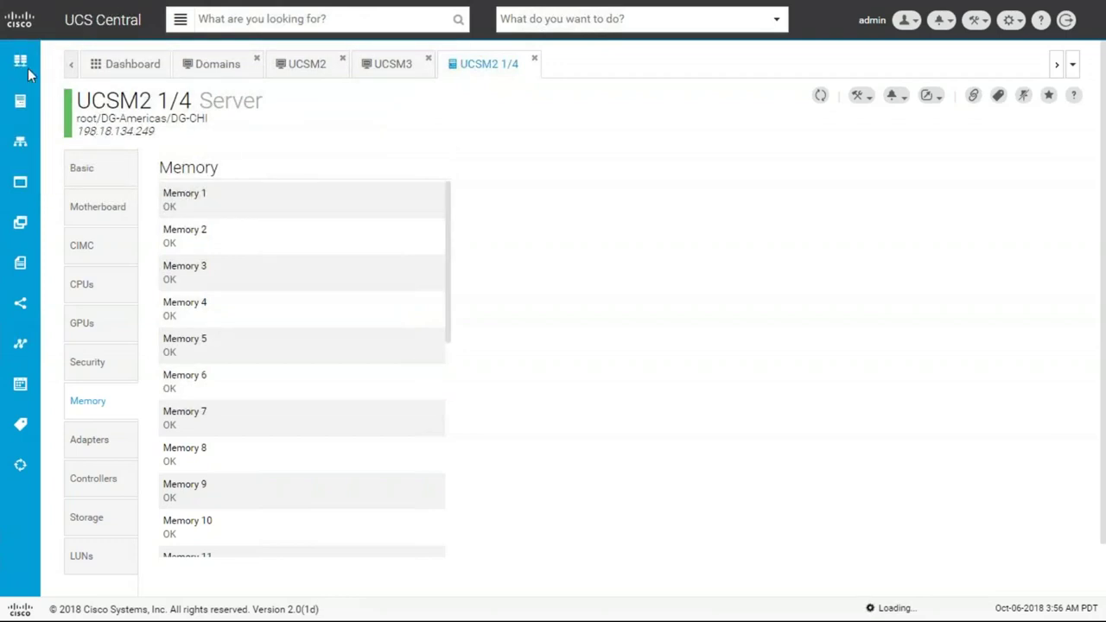
mouse_move(25, 64)
mouse_move(63, 128)
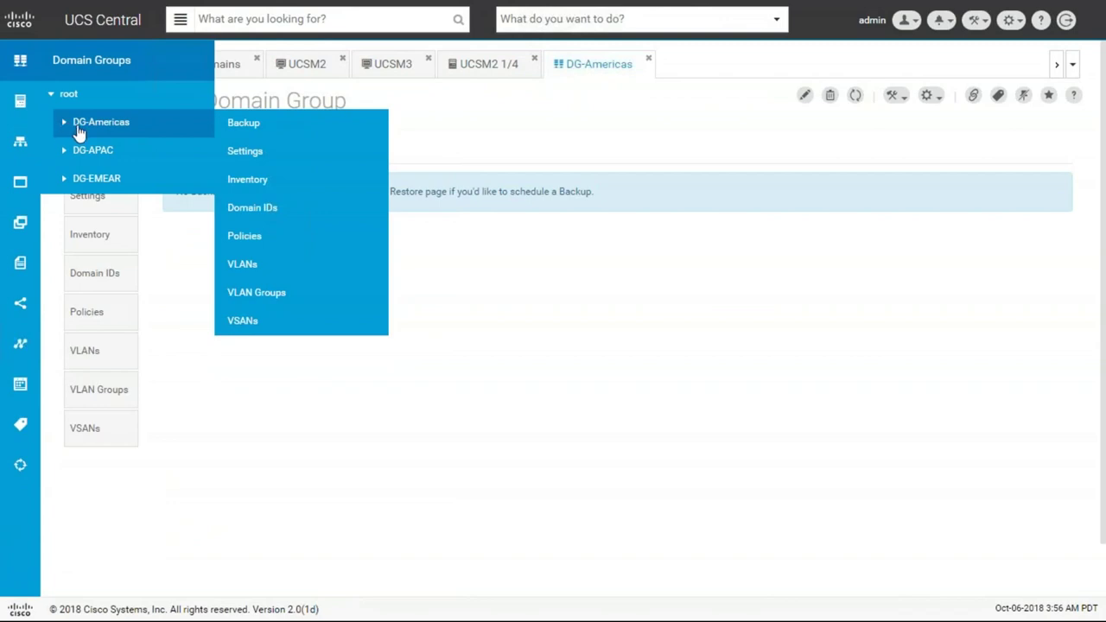
left_click(64, 128)
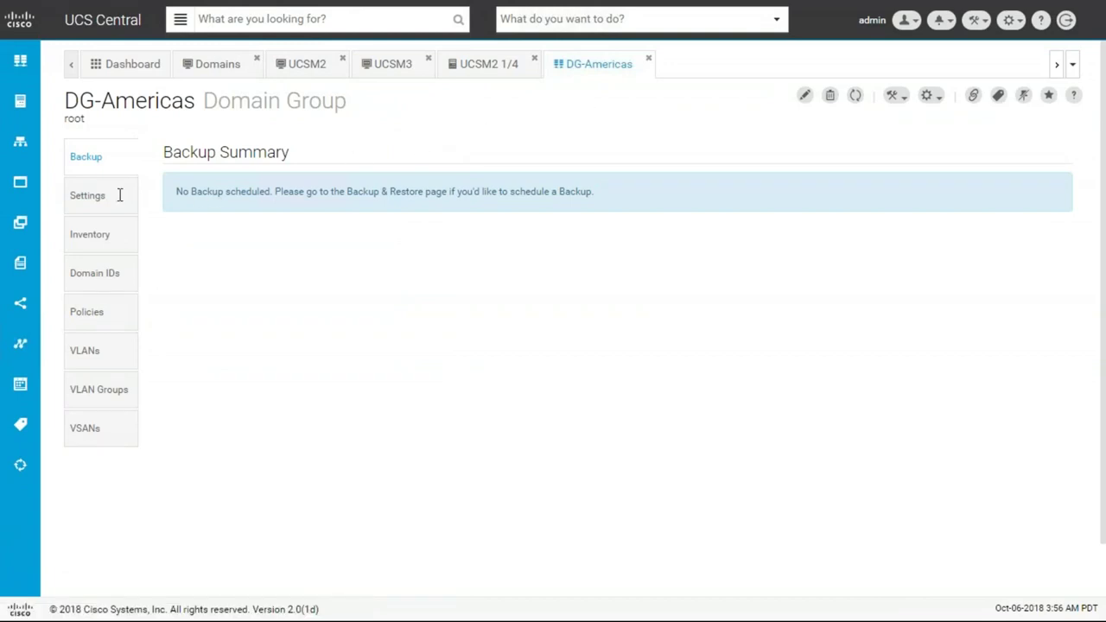
Step: View the DG-Americas Settings and Domain IDs sections, then return to the Dashboard
left_click(92, 207)
left_click(91, 278)
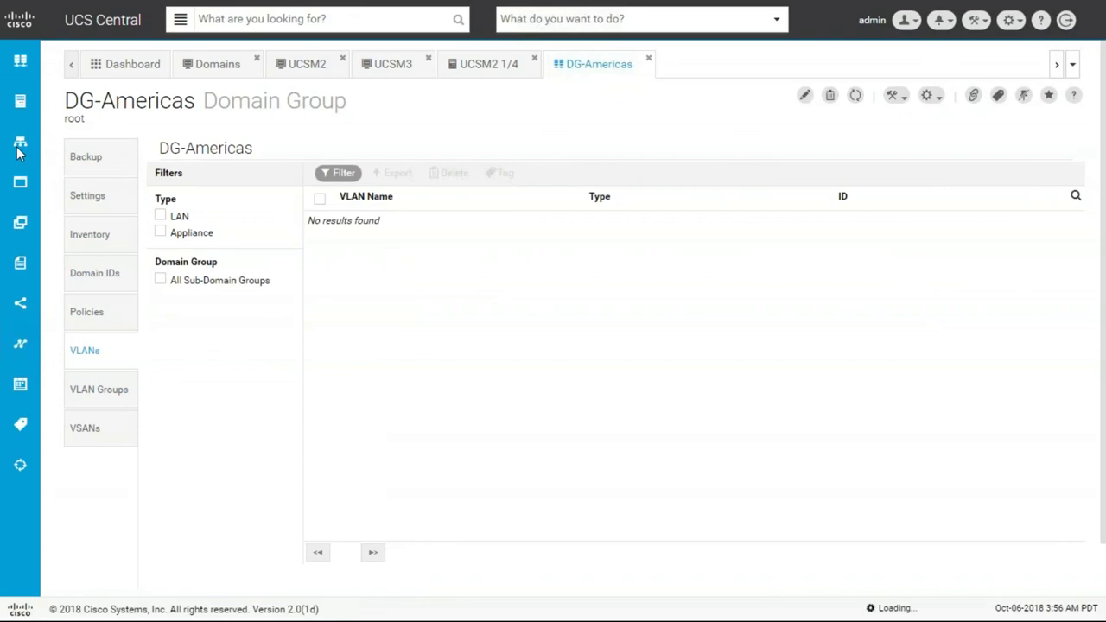
mouse_move(21, 145)
mouse_move(52, 177)
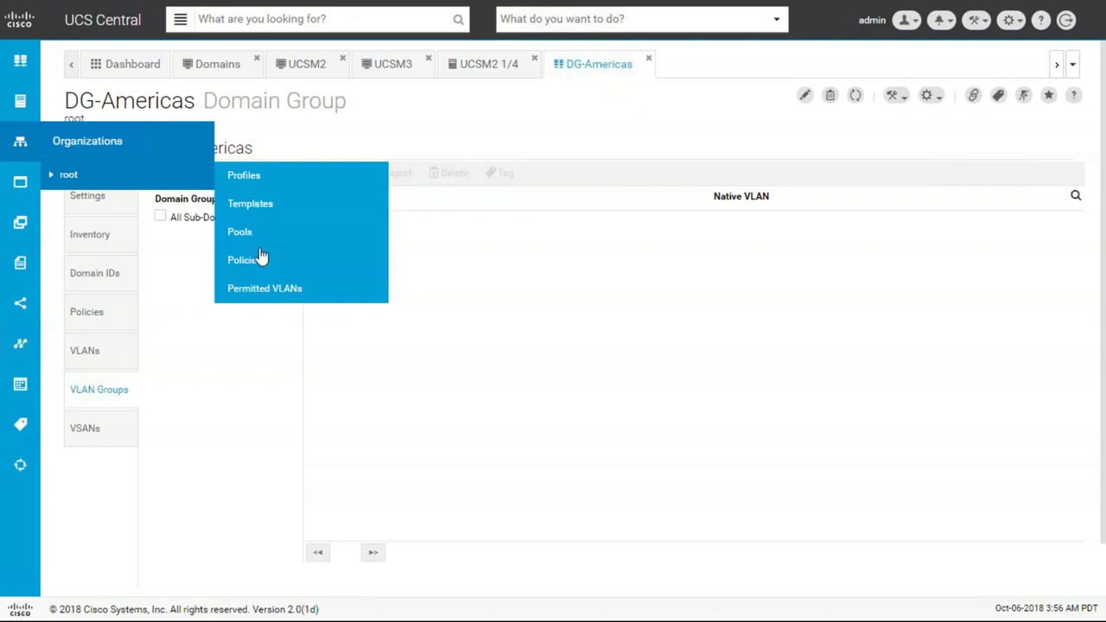
mouse_move(19, 186)
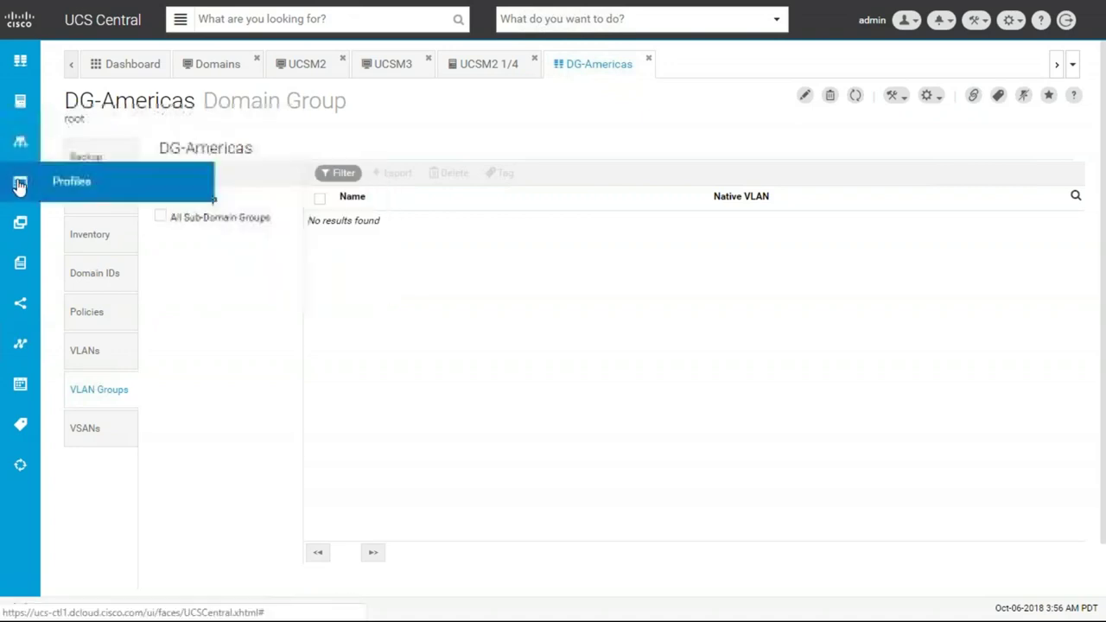
mouse_move(17, 320)
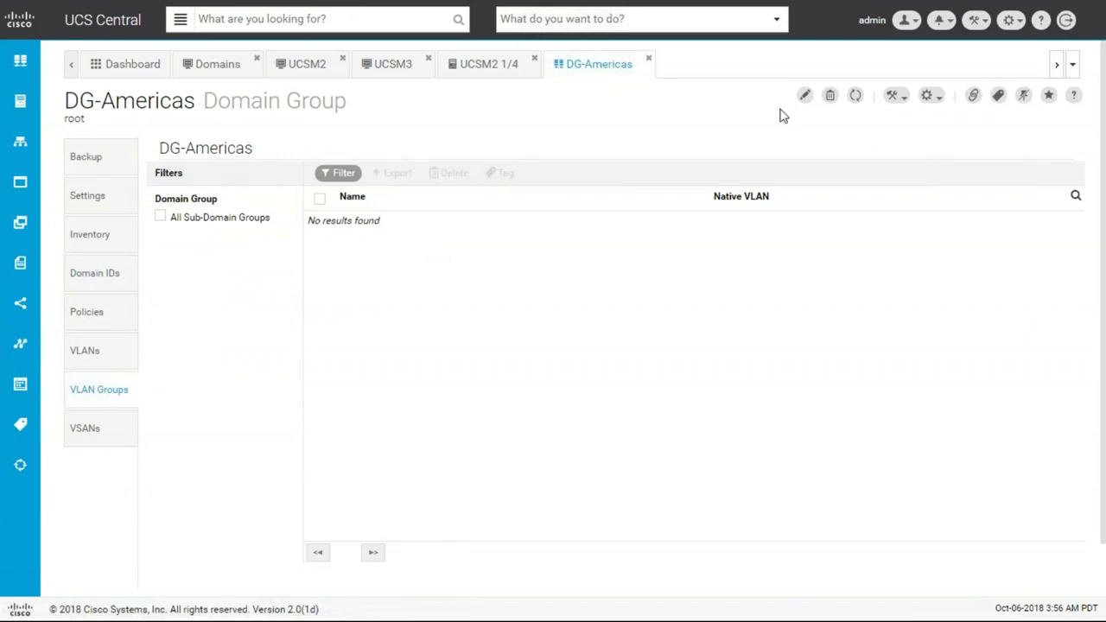
left_click(121, 65)
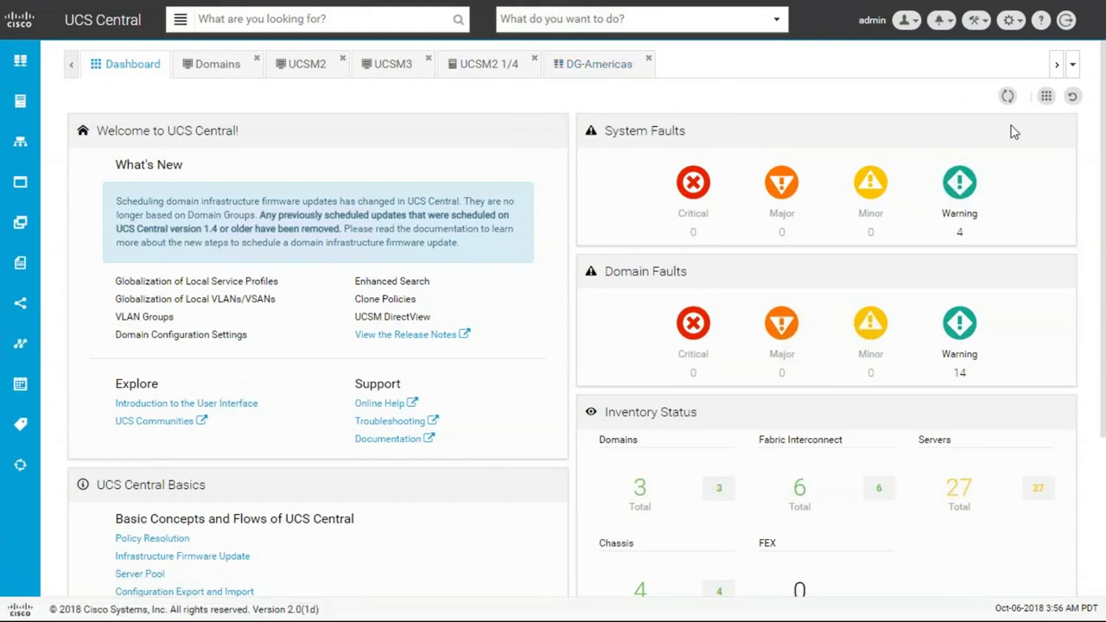
Step: Show the Dashboard quick links and mark up the header and navigation bar with the pen
left_click(1047, 96)
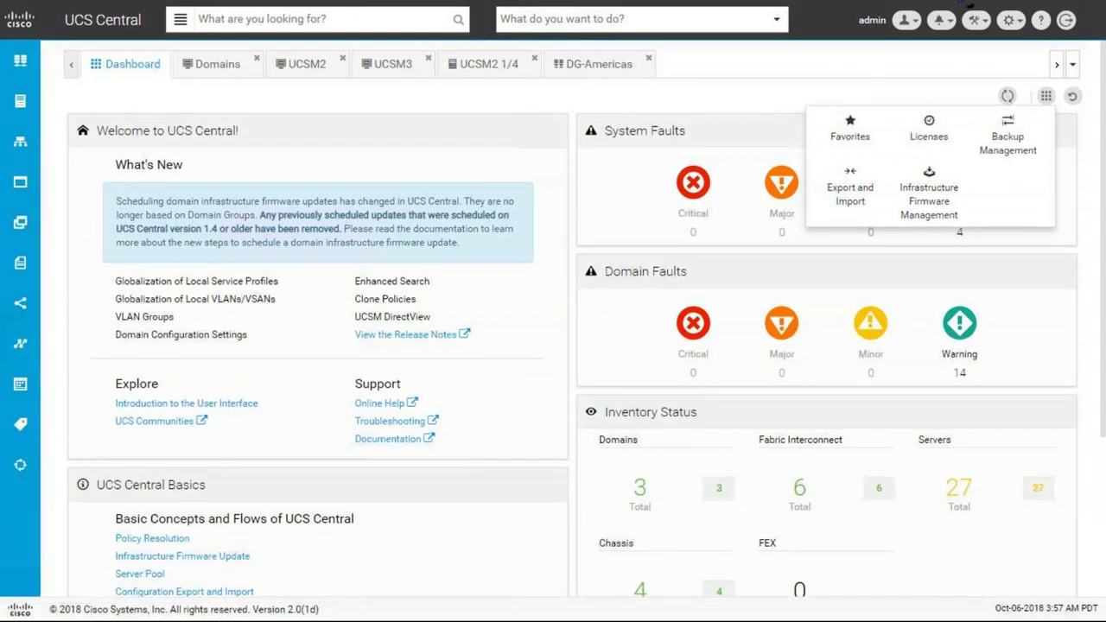
mouse_move(890, 11)
left_mouse_down()
mouse_move(886, 42)
mouse_move(1081, 24)
mouse_move(899, 12)
left_mouse_up()
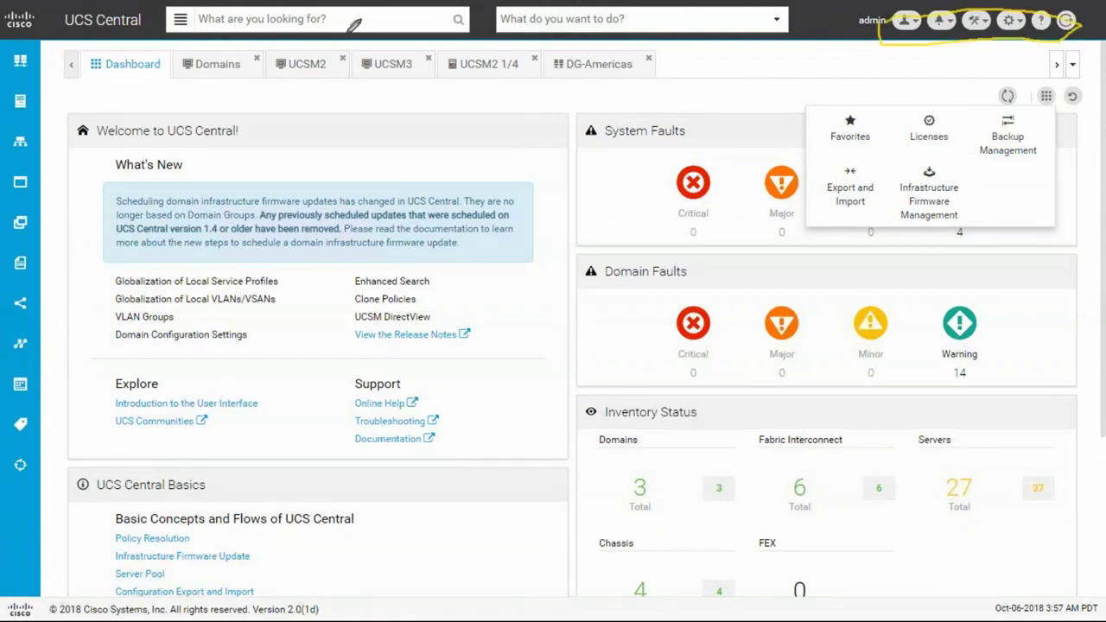
mouse_move(164, 8)
left_mouse_down()
mouse_move(426, 37)
mouse_move(775, 24)
mouse_move(510, 7)
mouse_move(178, 6)
mouse_move(69, 19)
mouse_move(60, 364)
mouse_move(44, 529)
mouse_move(14, 400)
mouse_move(14, 55)
mouse_move(45, 12)
left_mouse_up()
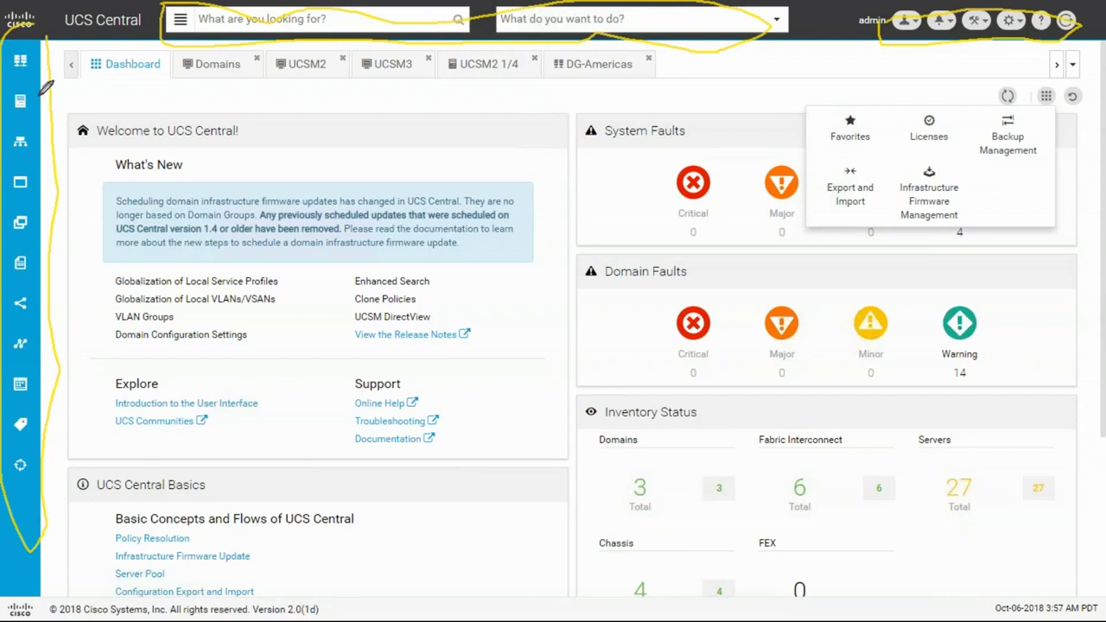
mouse_move(66, 358)
left_mouse_down()
mouse_move(54, 366)
mouse_move(87, 332)
left_mouse_up()
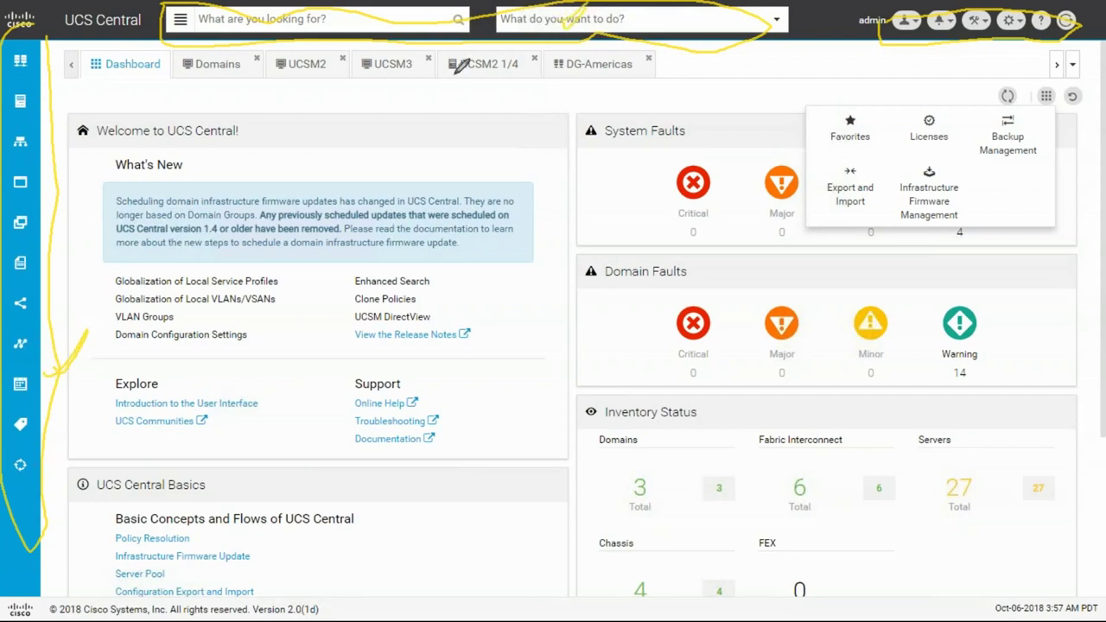
mouse_move(289, 73)
left_mouse_down()
mouse_move(344, 56)
mouse_move(605, 69)
mouse_move(650, 49)
left_mouse_up()
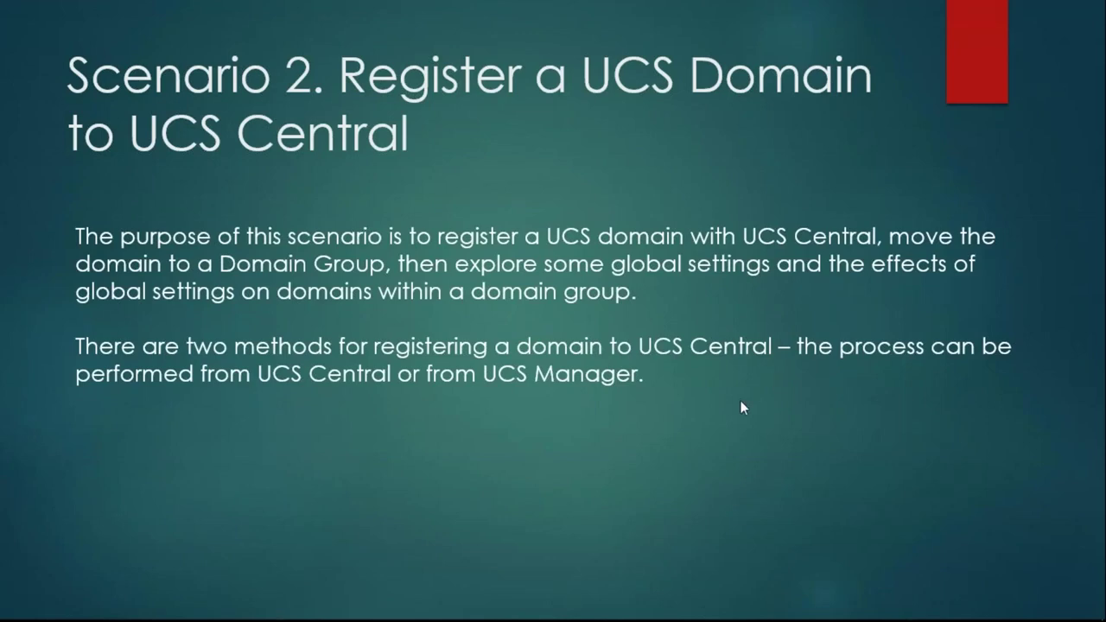
Step: Advance through the Steps and UCS Manager Timezone slides to the Register a Domain slide
left_click(378, 401)
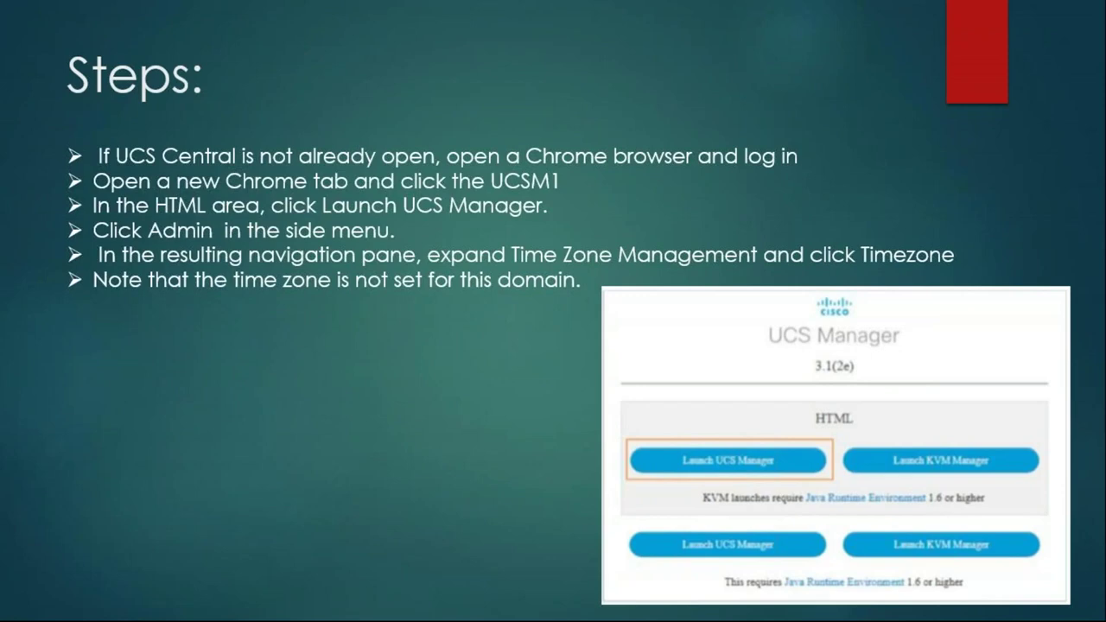
key("Right")
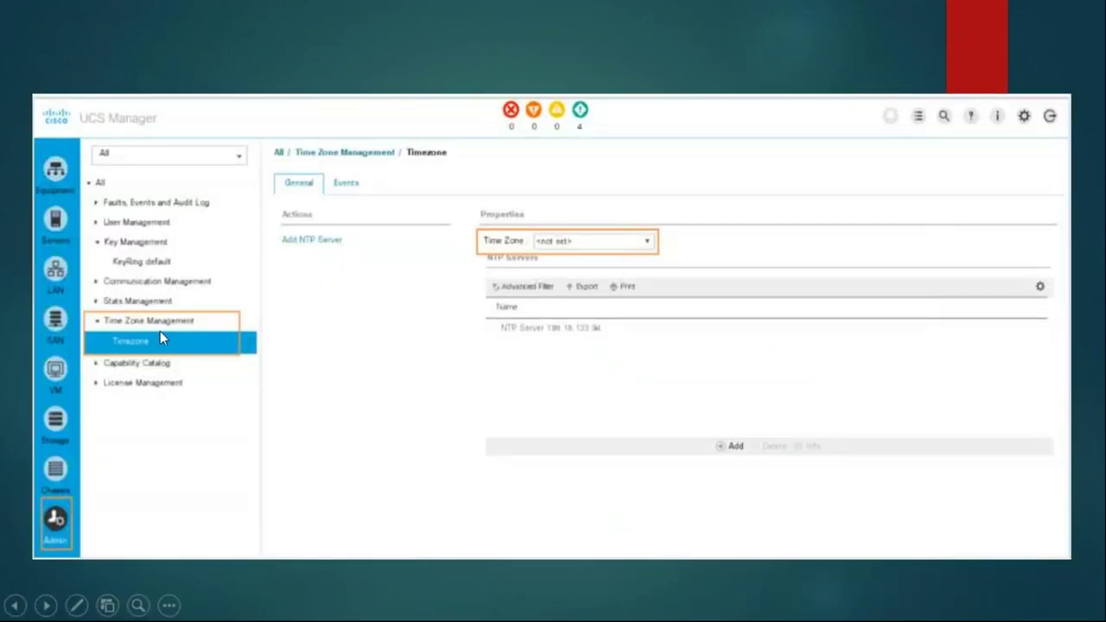
left_click(285, 345)
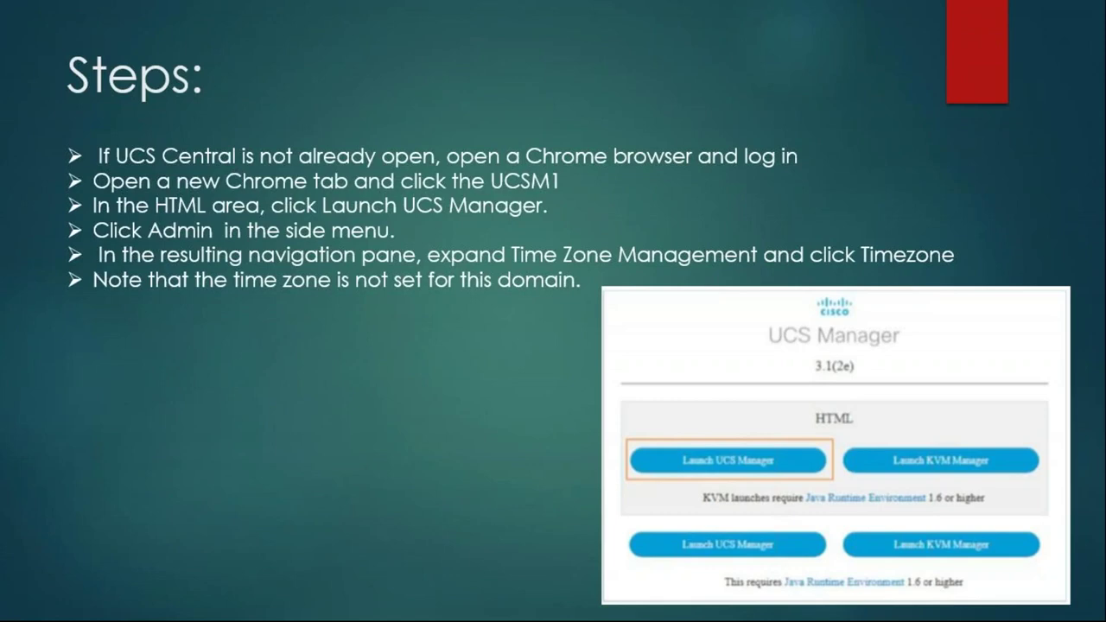
key("Right")
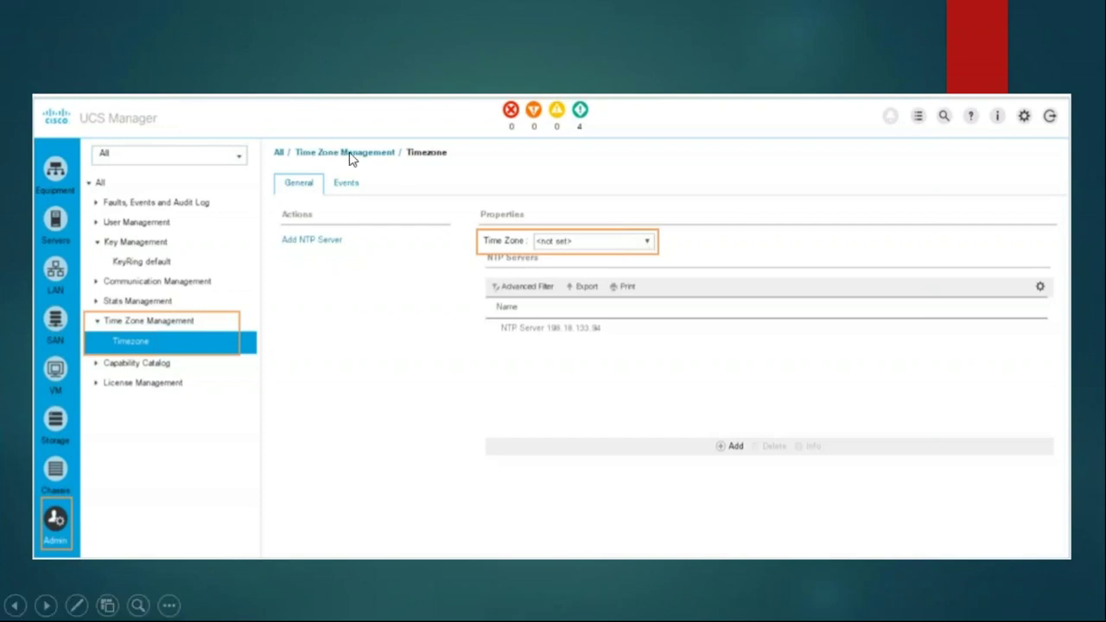
key("Right")
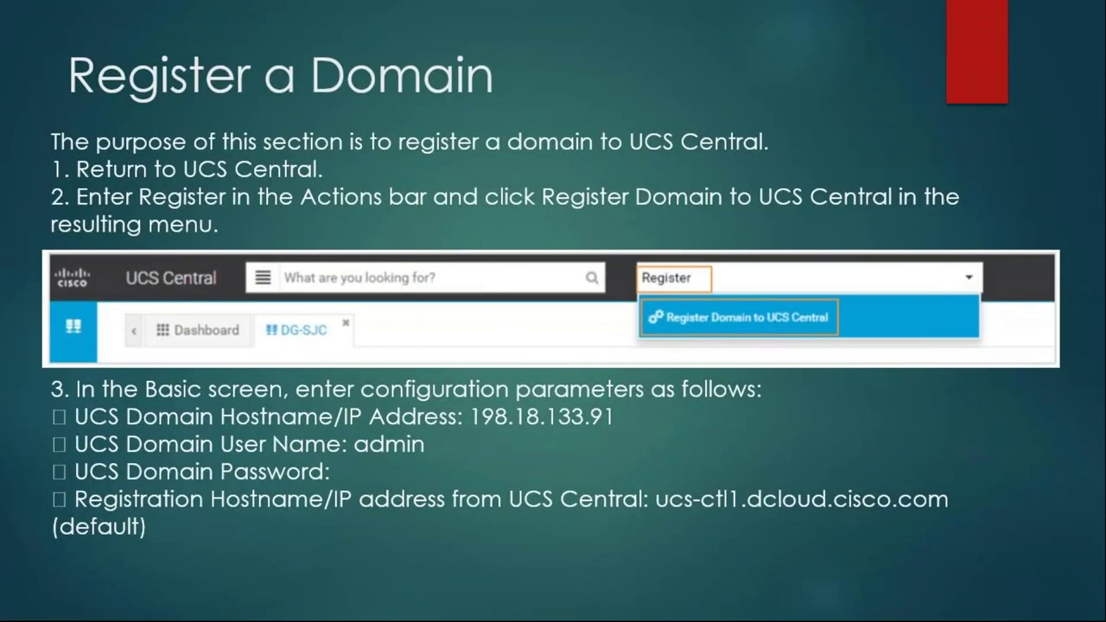
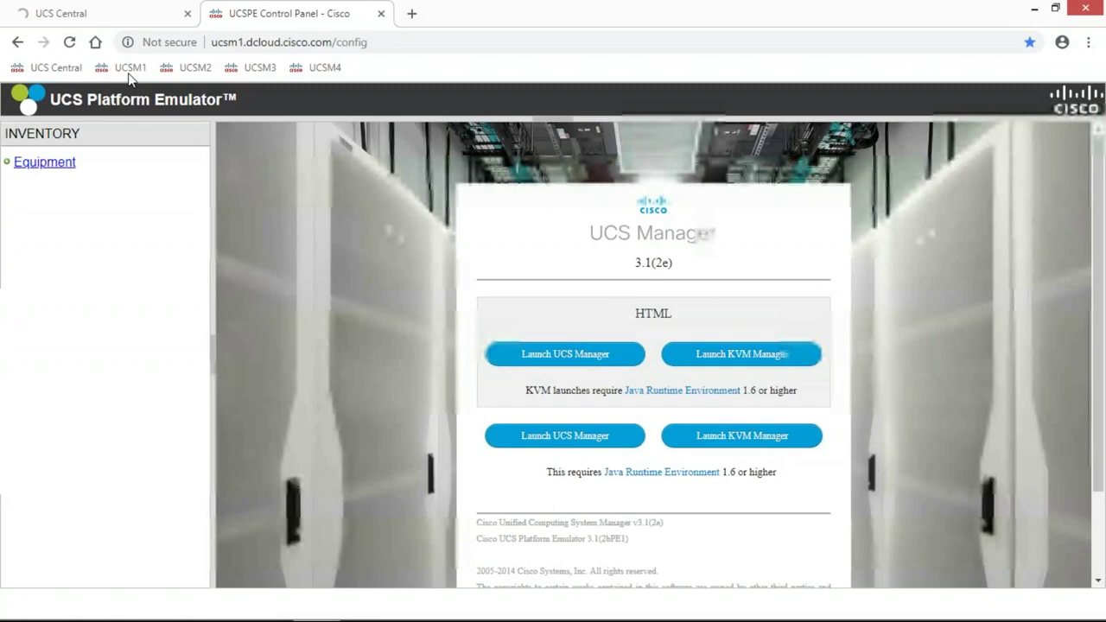
Step: Launch the HTML UCS Manager from the emulator and return to its loading login page
left_click(552, 351)
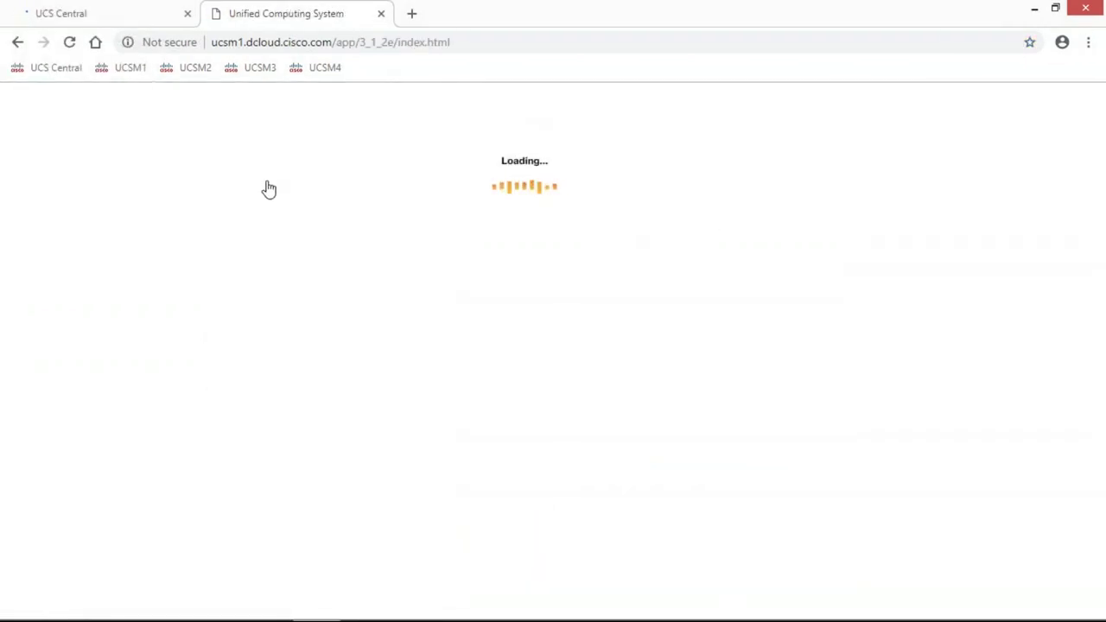
left_click(127, 21)
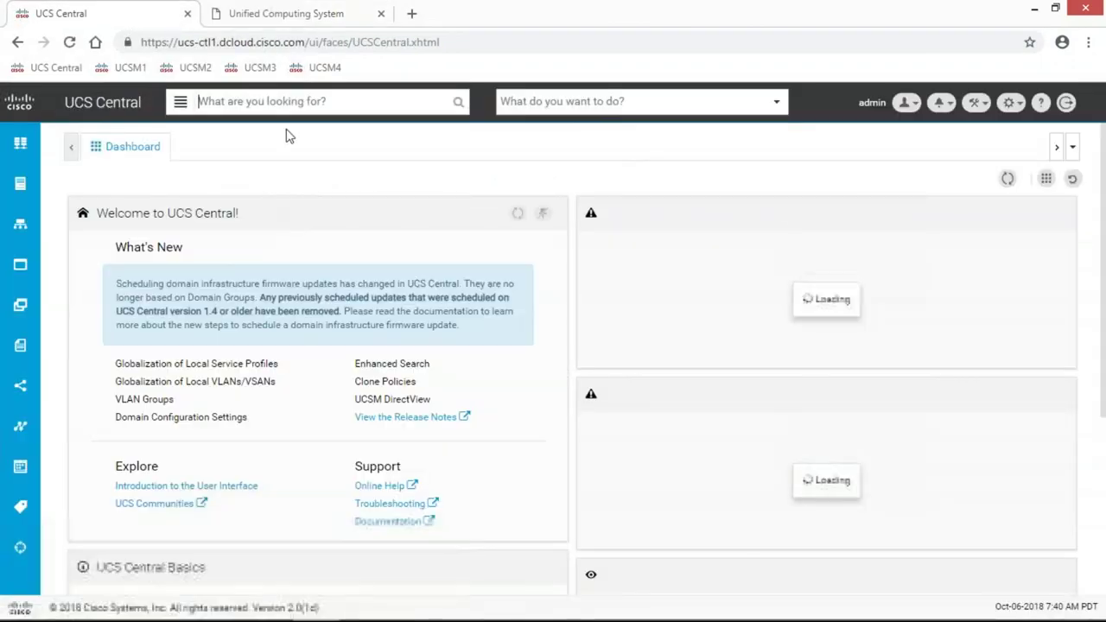
key("ctrl+Tab")
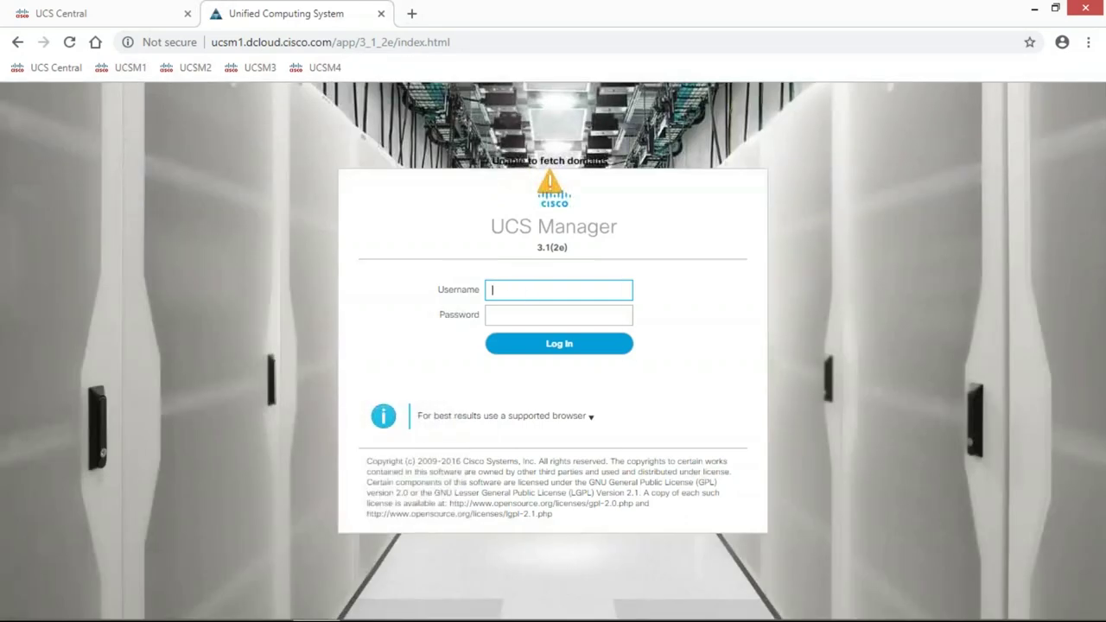
Step: Enter the admin password and log in to UCS Manager
left_click(559, 315)
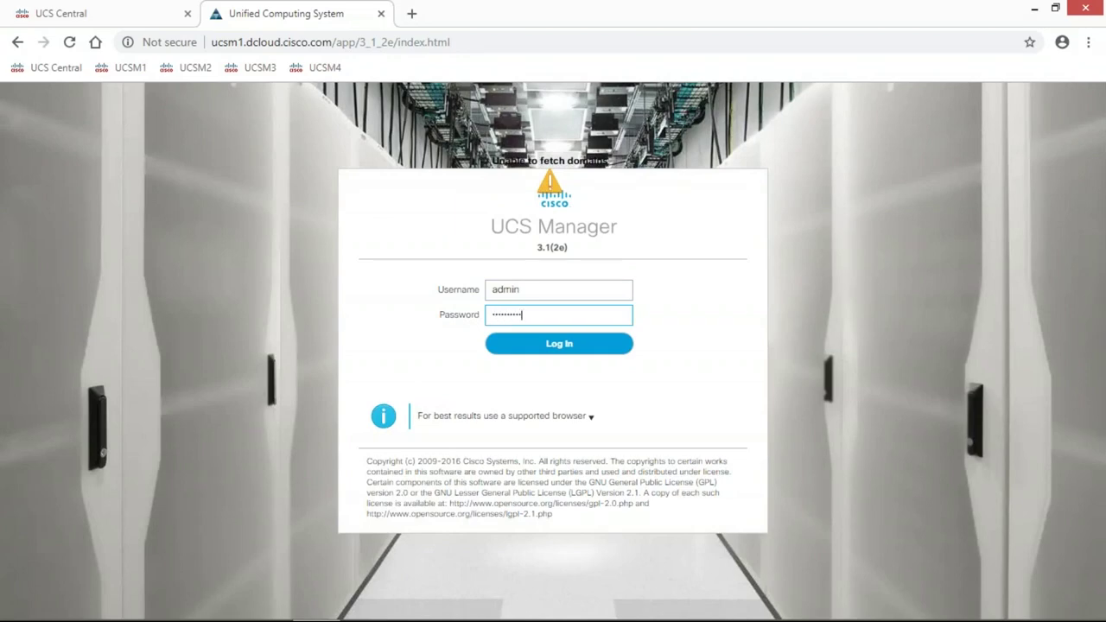
key("Return")
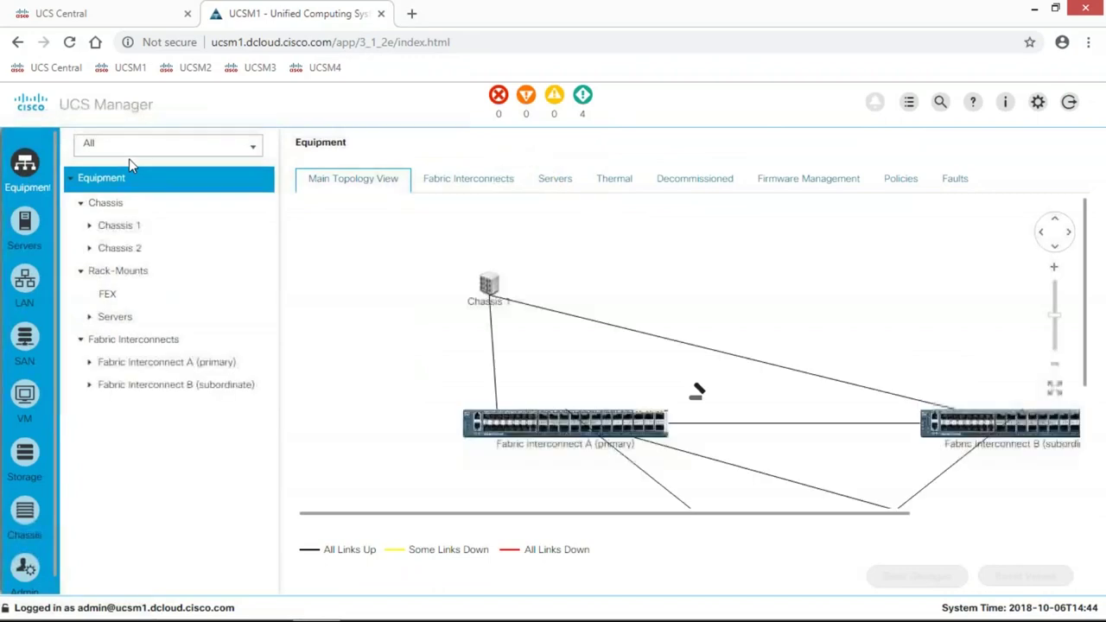
Step: Open Admin > Time Zone Management > Timezone, showing NTP server 198.18.133.94 and no time zone
left_click(178, 148)
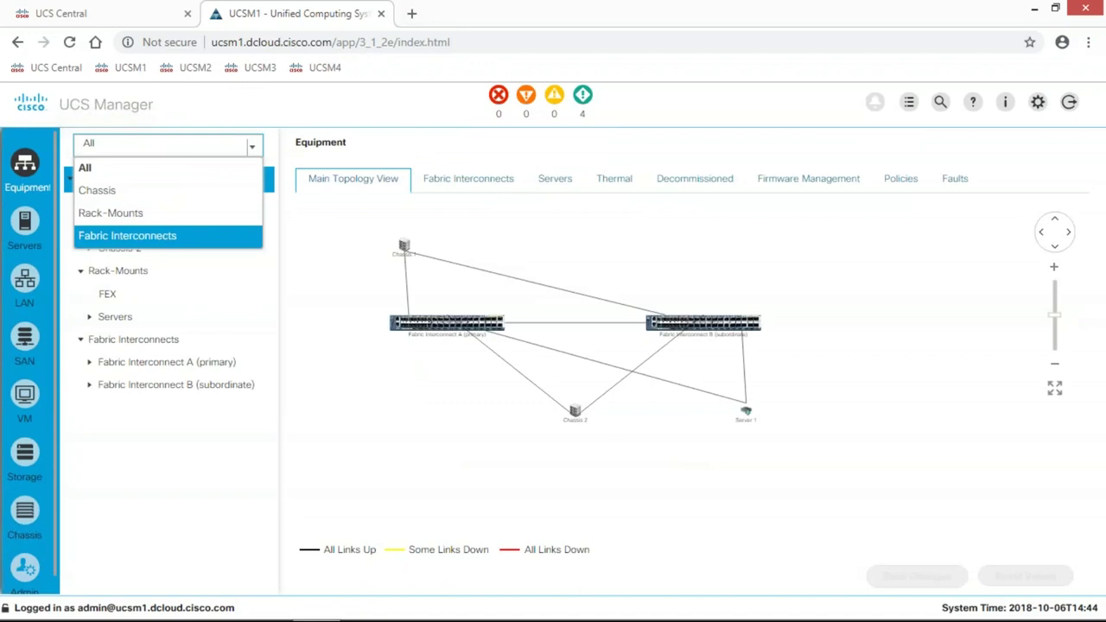
left_click(26, 567)
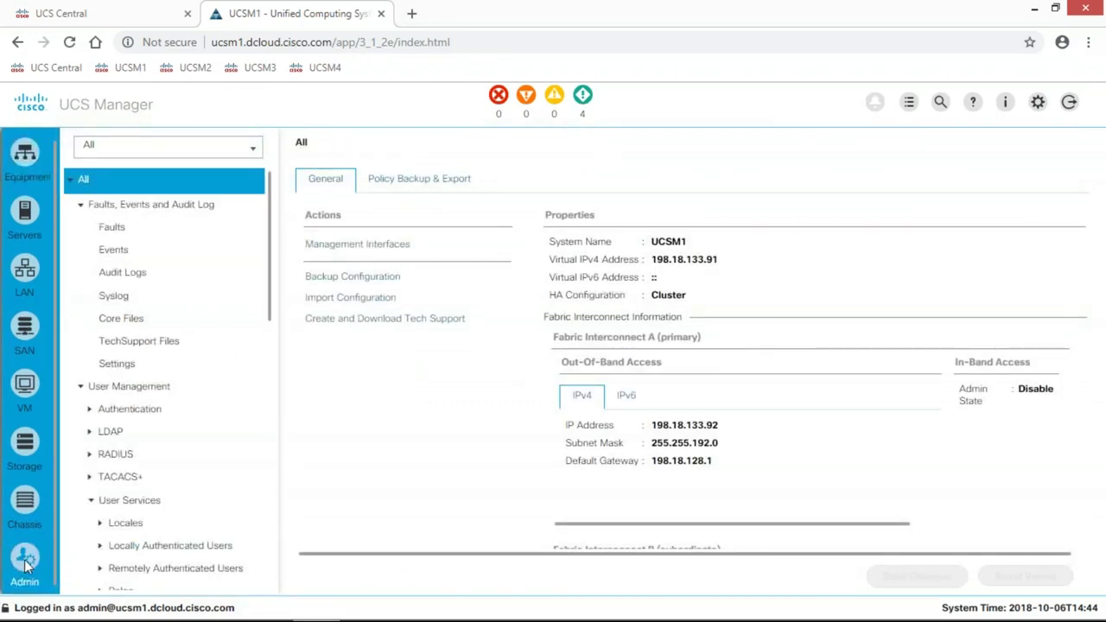
left_click(199, 149)
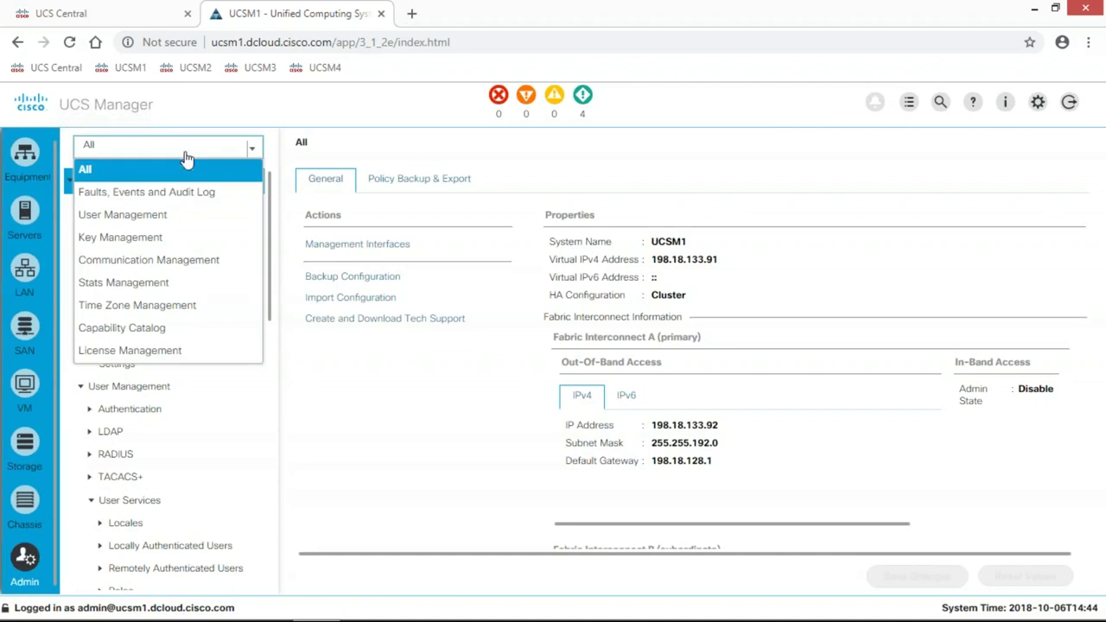
left_click(128, 307)
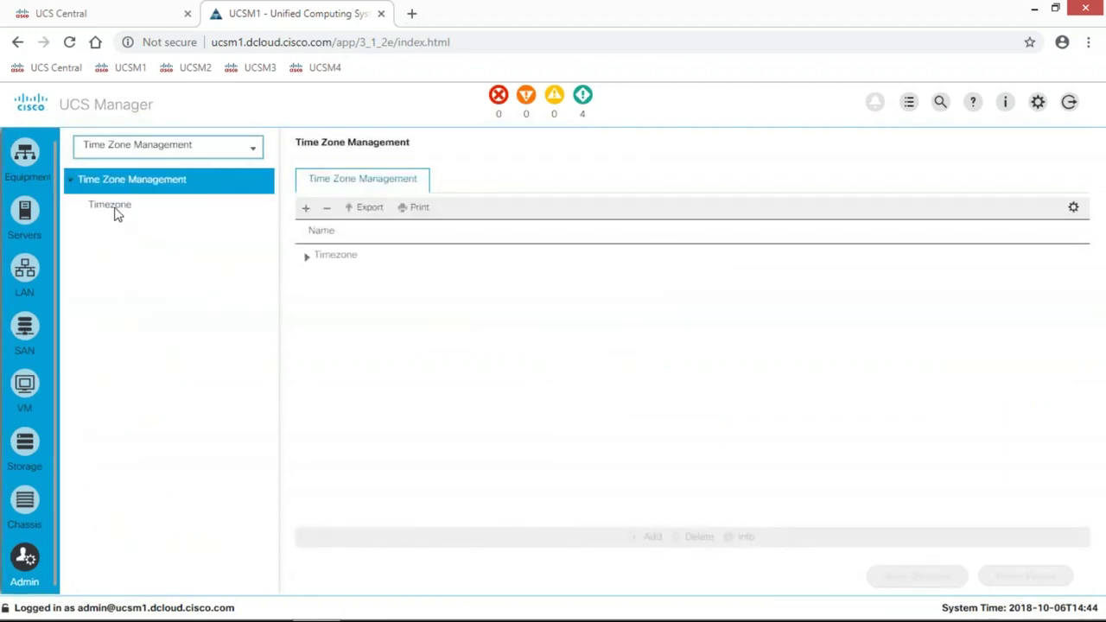
left_click(117, 212)
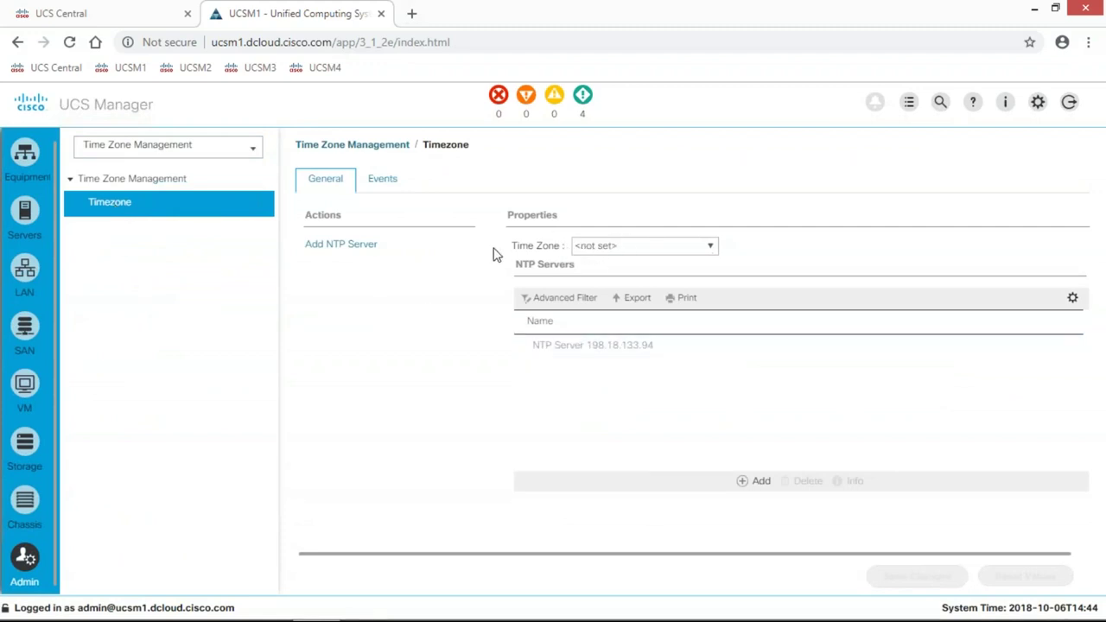
Step: Register domain 198.18.133.91 to UCS Central with user admin and the domain password
left_click(129, 16)
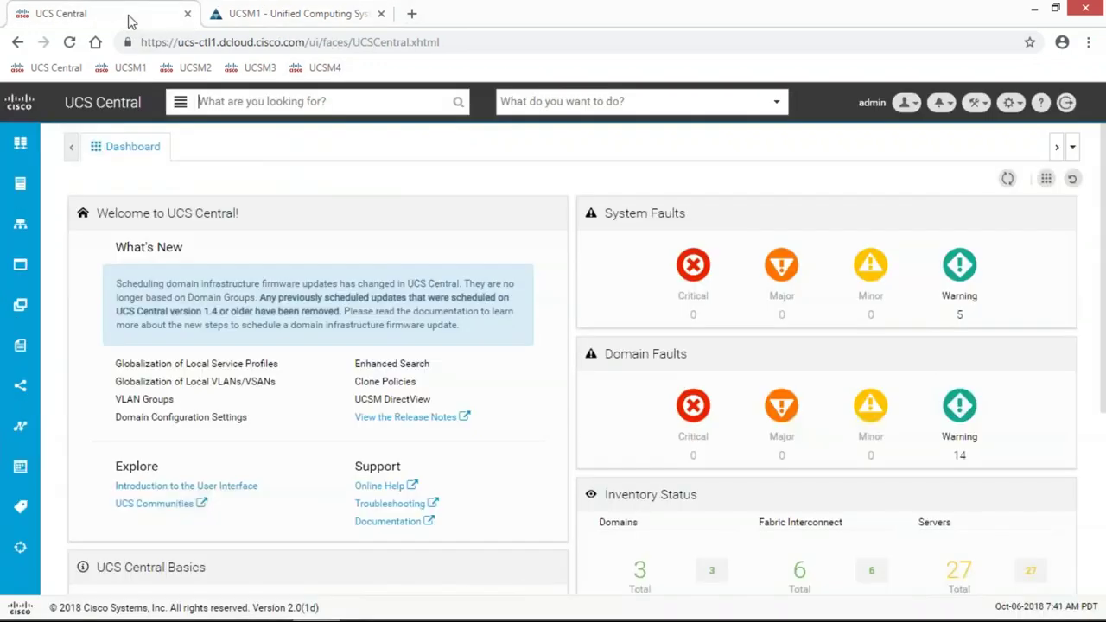
left_click(564, 102)
type("re")
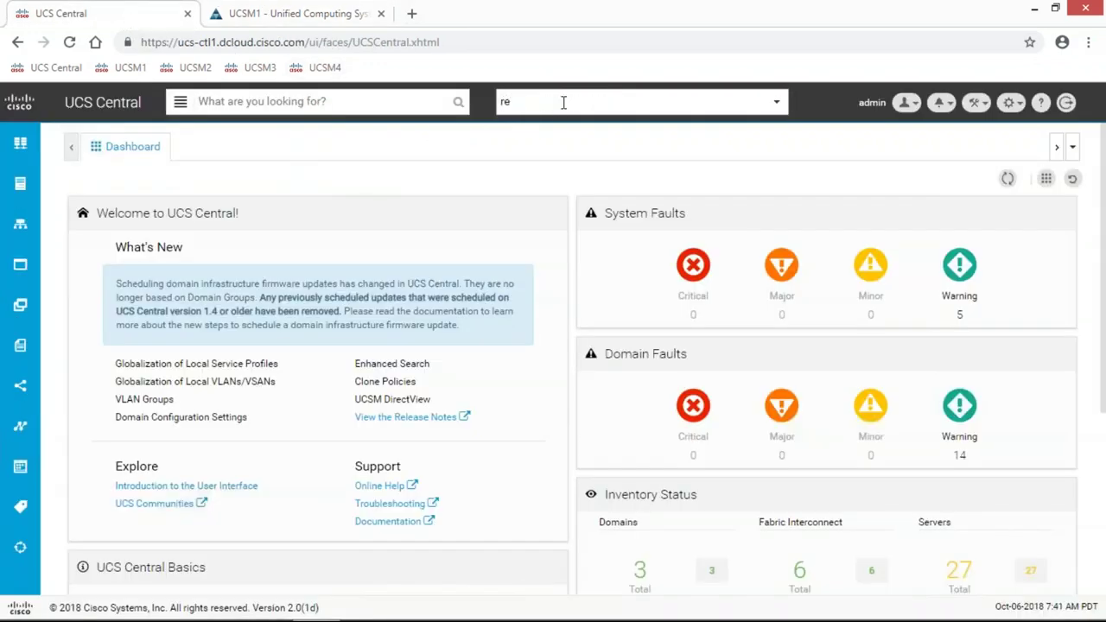
type("gi")
type("d")
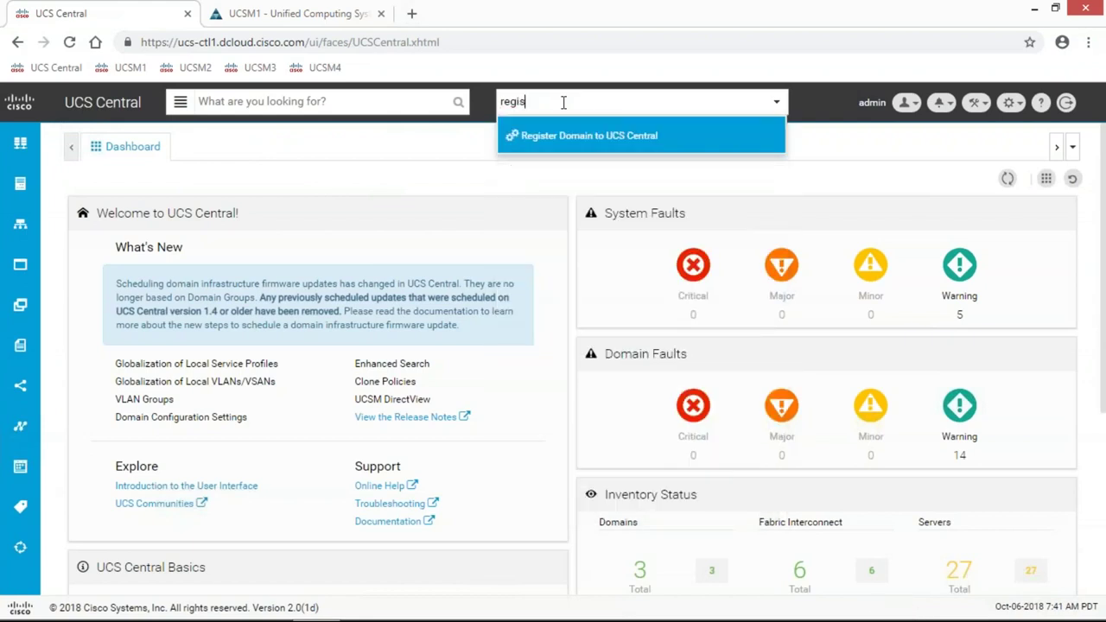
key("Return")
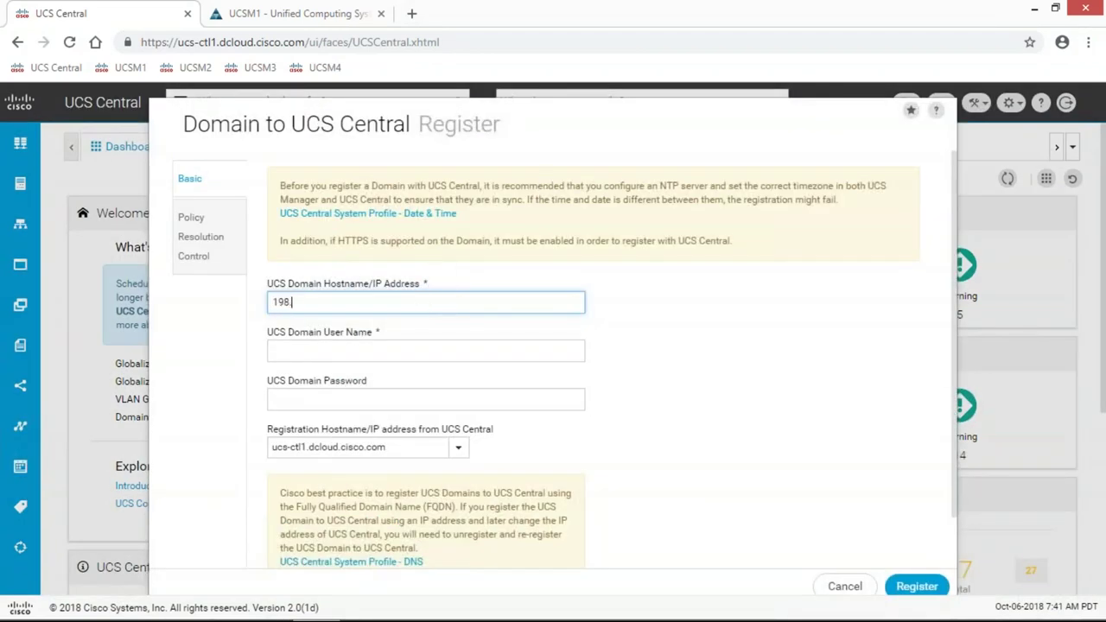
type("198.18.1")
type("admin")
key("Tab")
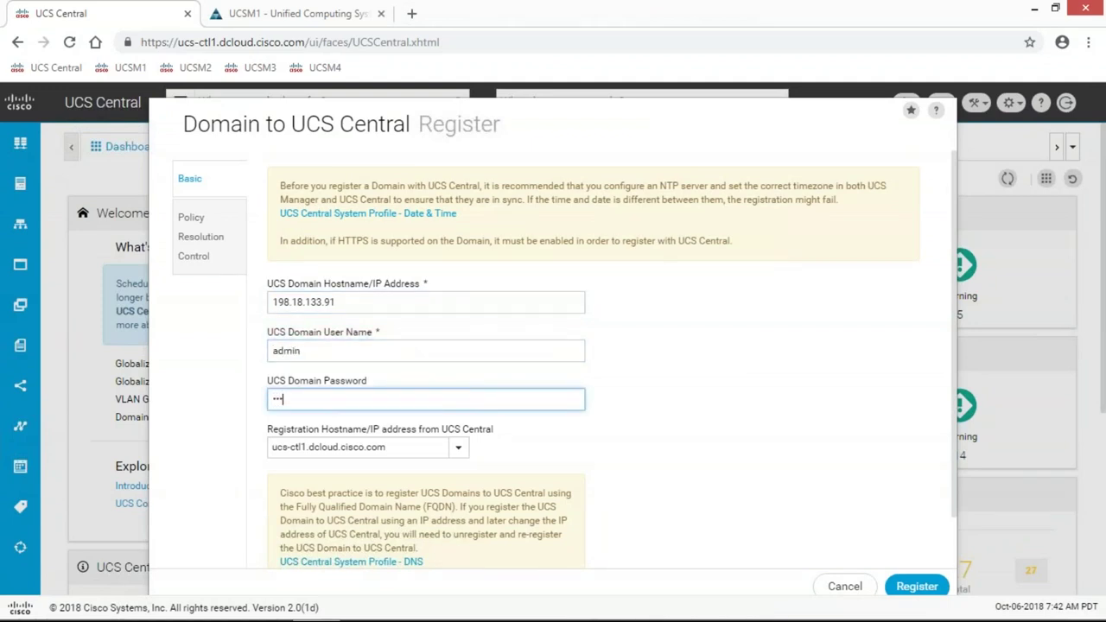
left_click(908, 587)
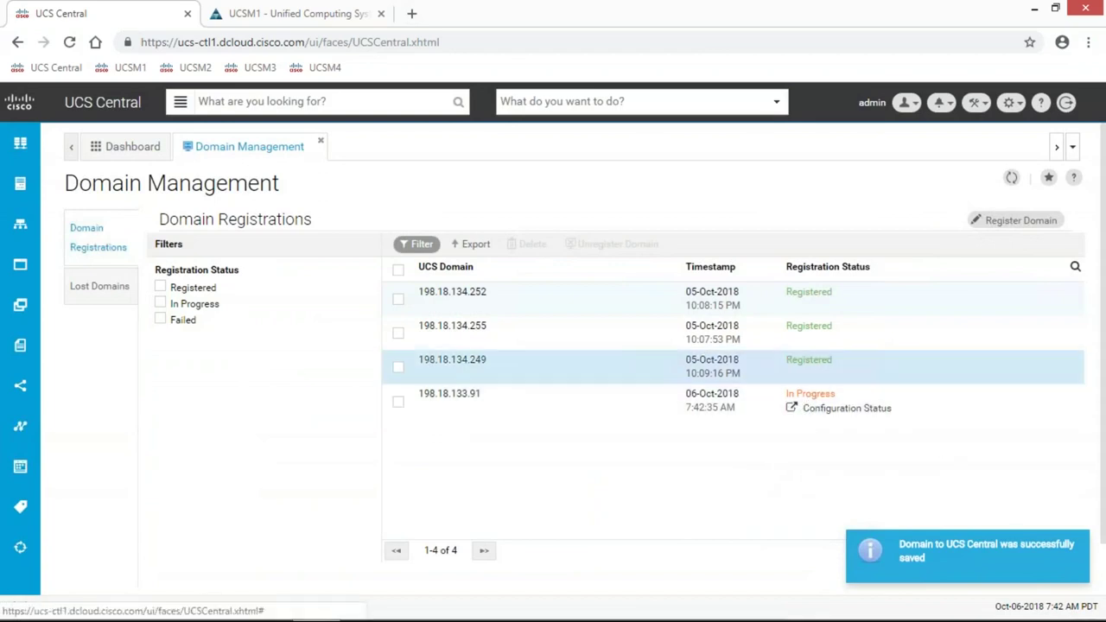
Step: Check UCS Manager's Communication Management > UCS Central status, then view UCS Central's domain registrations
left_click(299, 19)
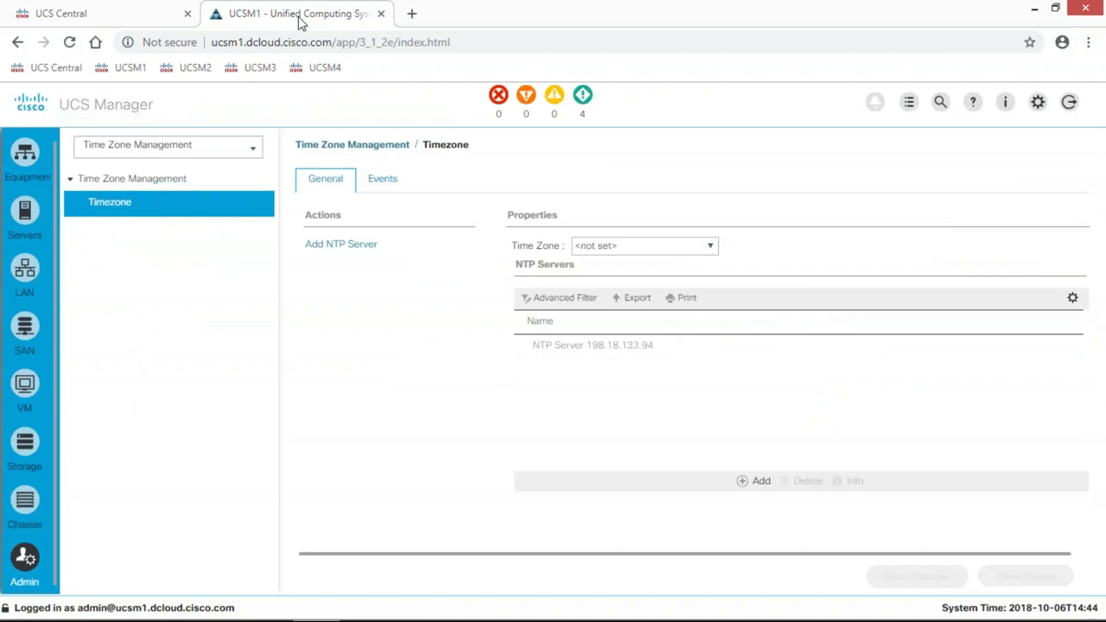
left_click(217, 151)
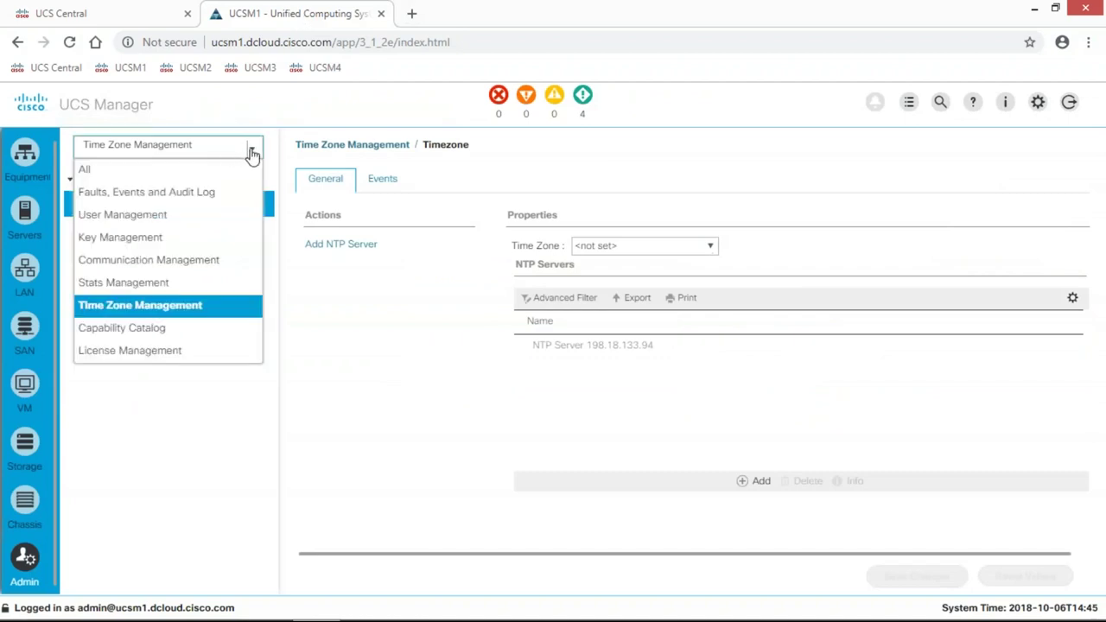
left_click(159, 265)
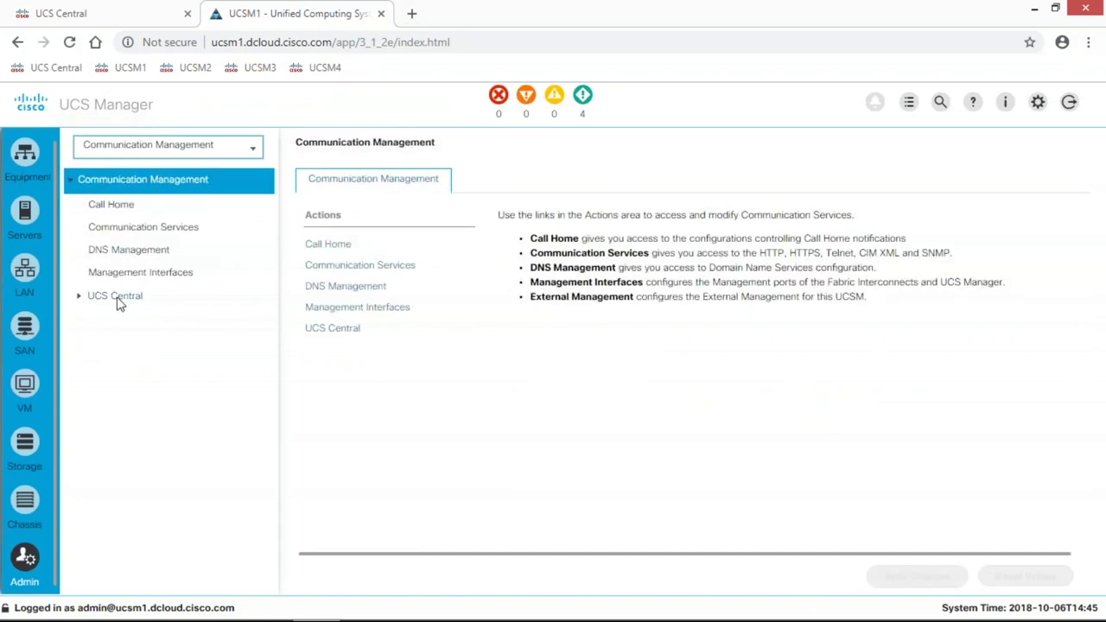
left_click(115, 297)
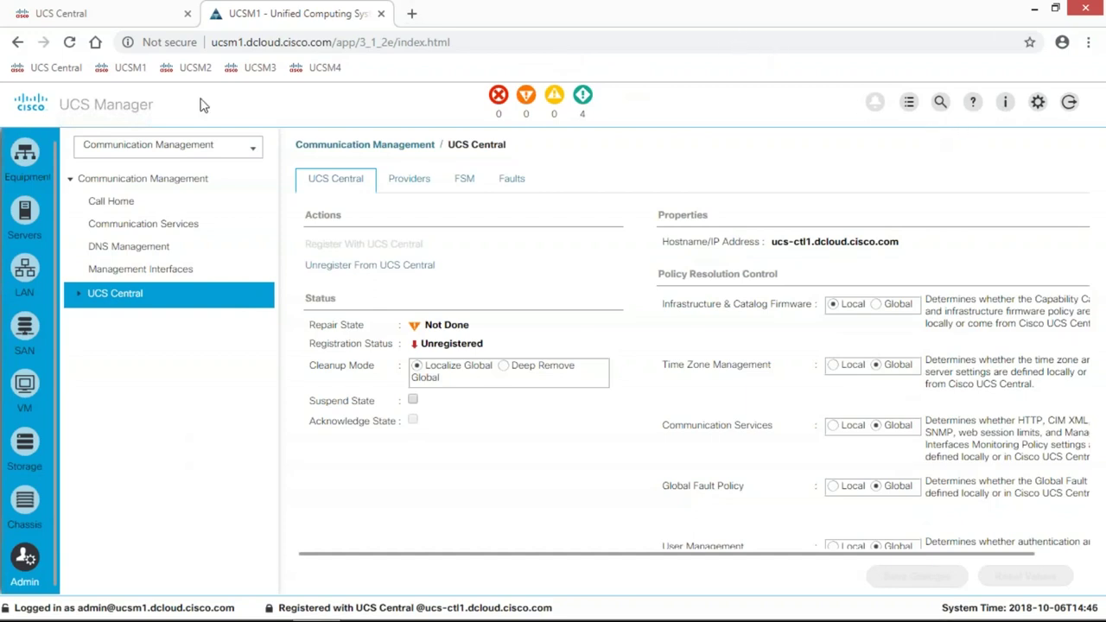
left_click(147, 16)
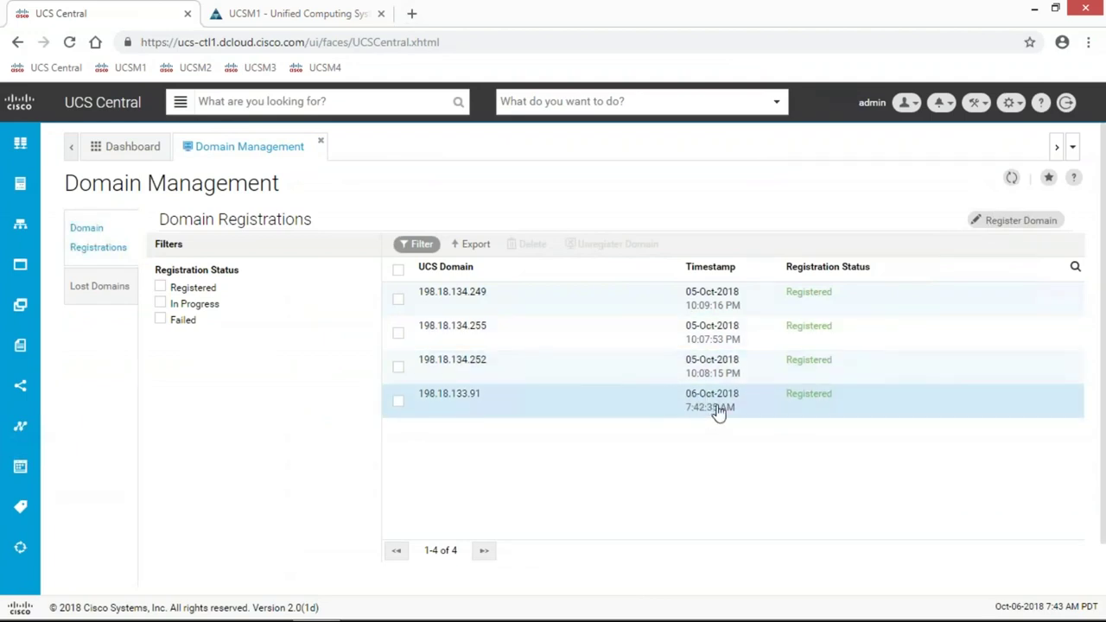
Step: Return to the UCS Central registration page in the UCSM1 tab
left_click(324, 13)
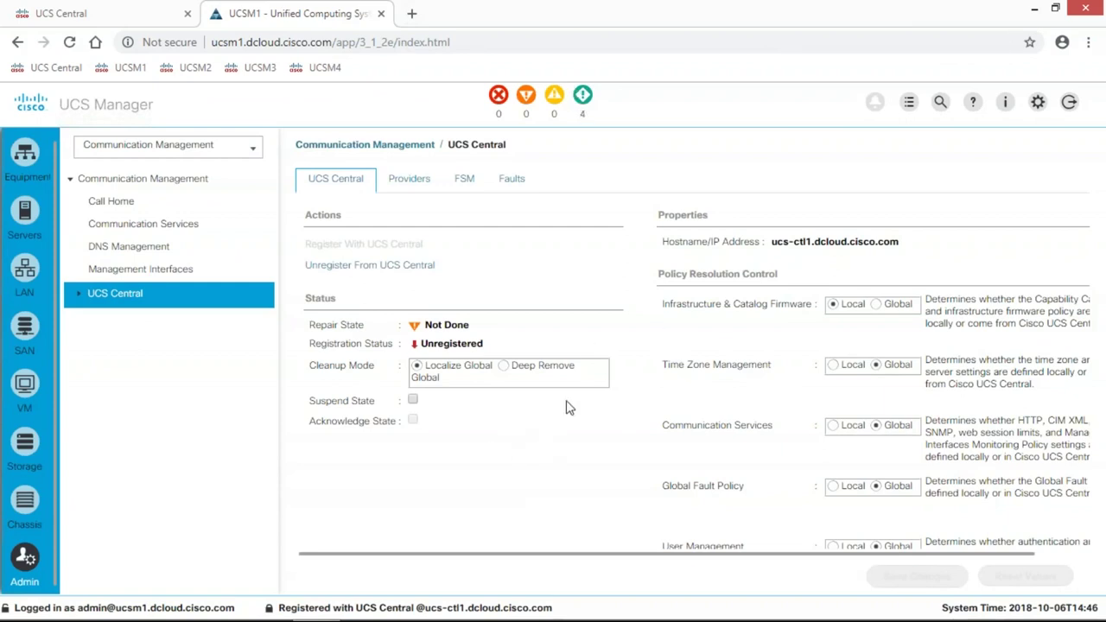
Step: Refresh the Communication Management view to confirm Registered, then return to UCS Central's domain list
left_click(206, 152)
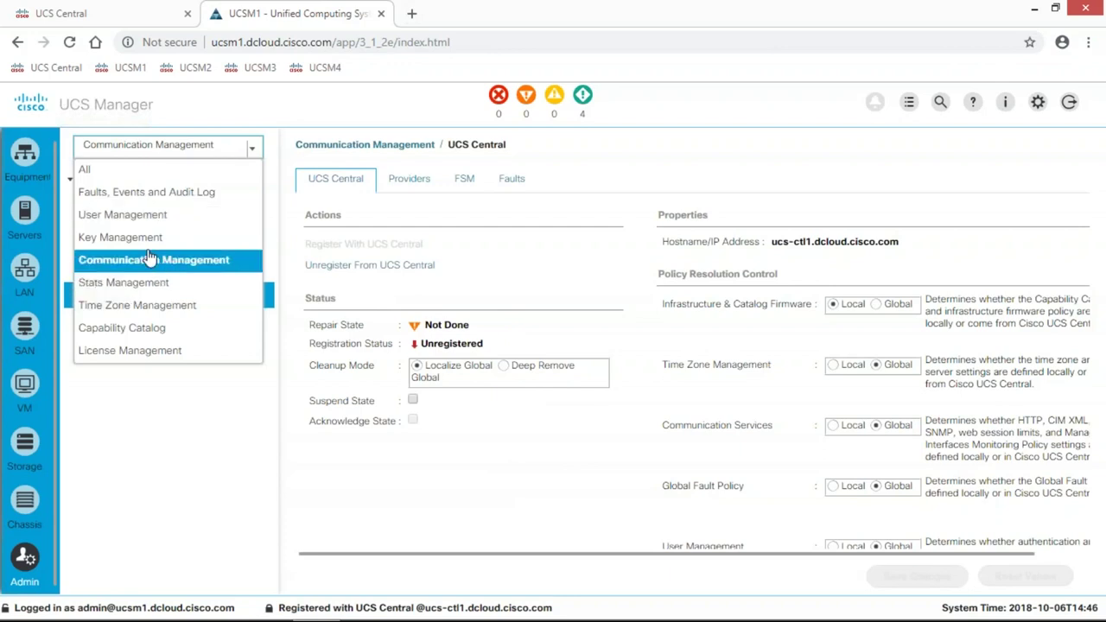
left_click(145, 307)
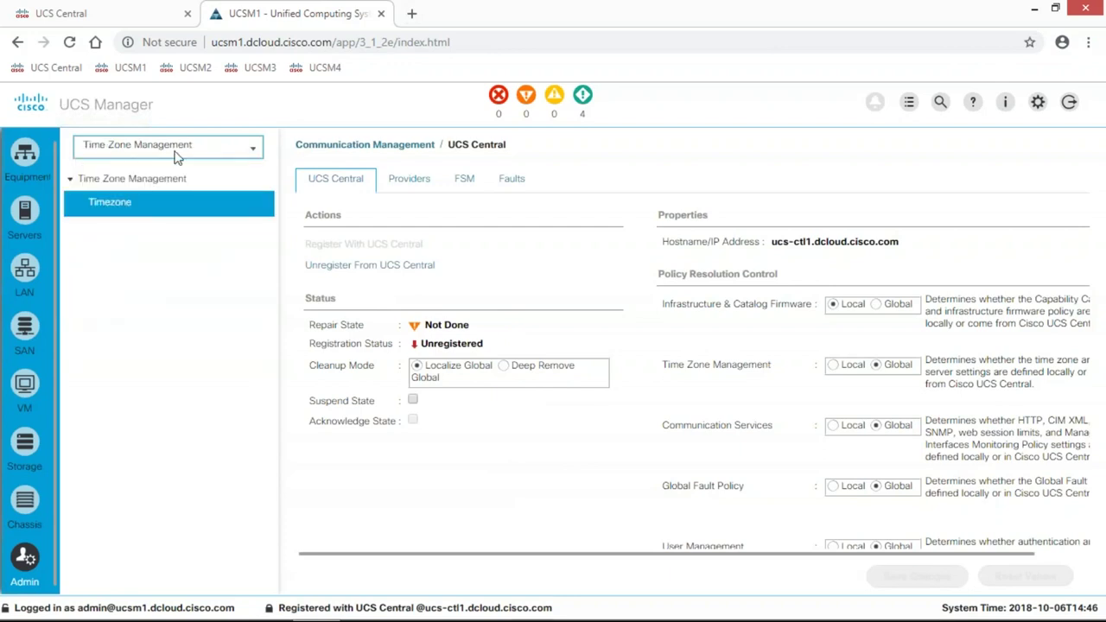
left_click(143, 147)
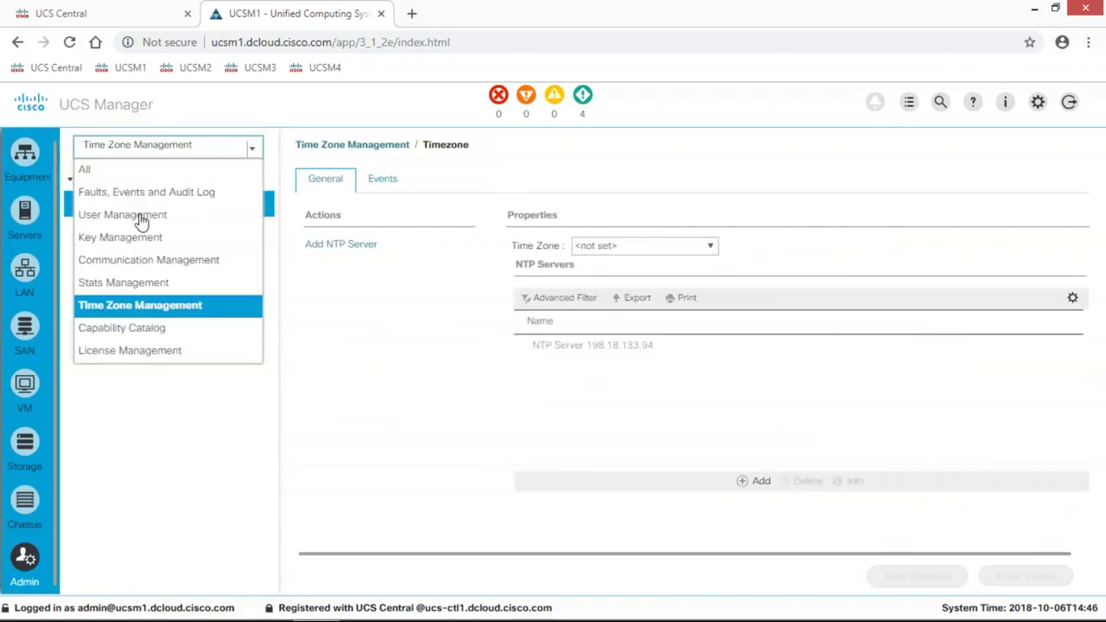
left_click(130, 260)
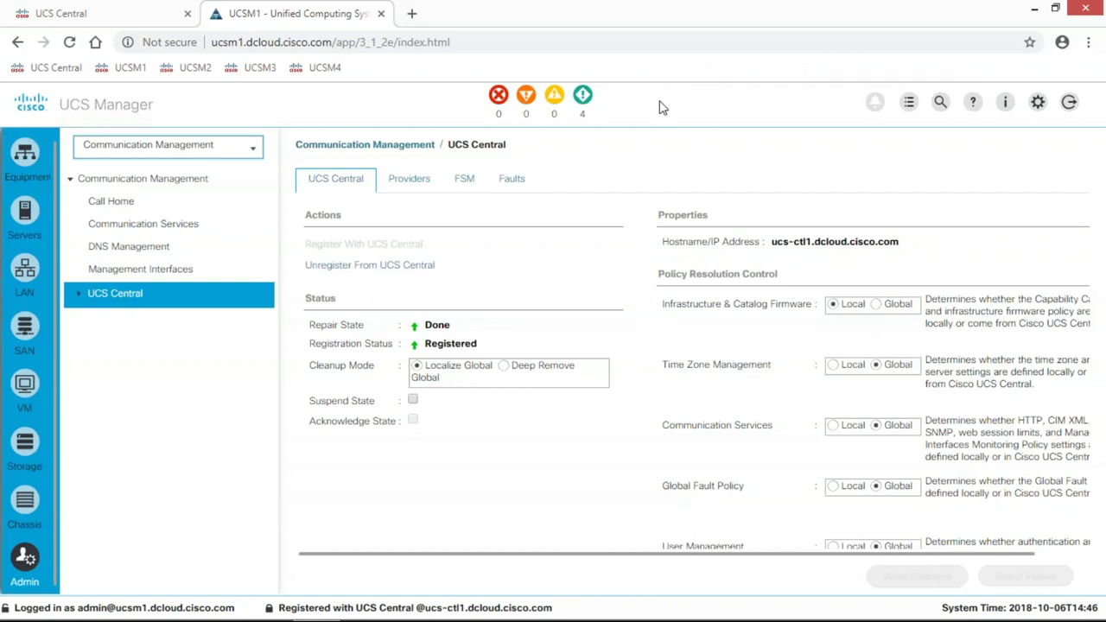
left_click(110, 17)
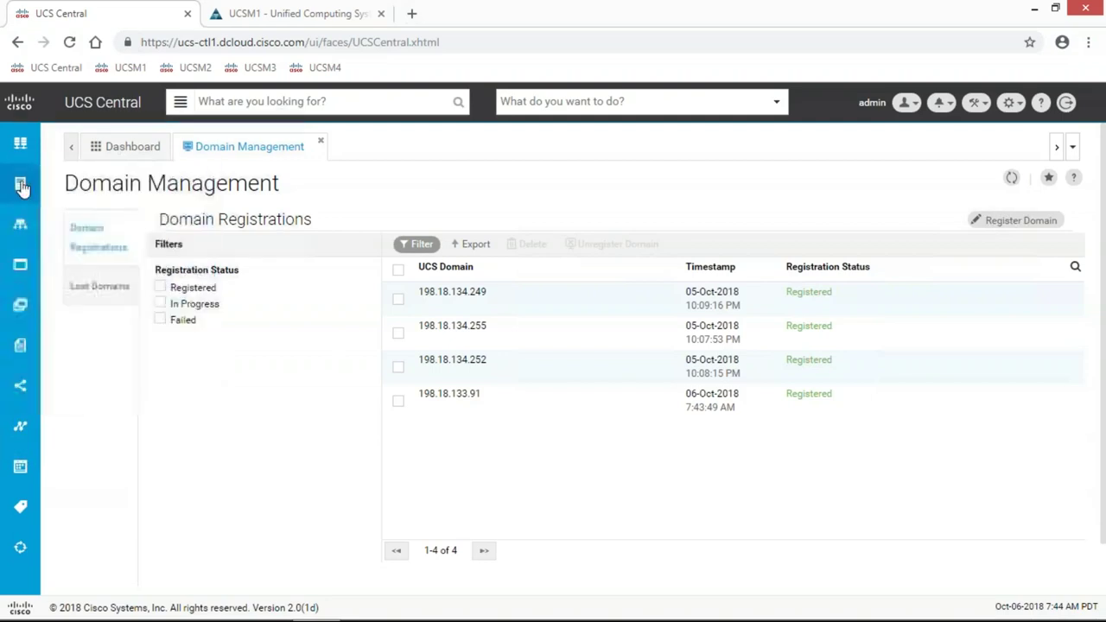
Step: Open Equipment > Domains, select UCSM1 (New_York), and search 'doma' for domain actions
left_click(22, 187)
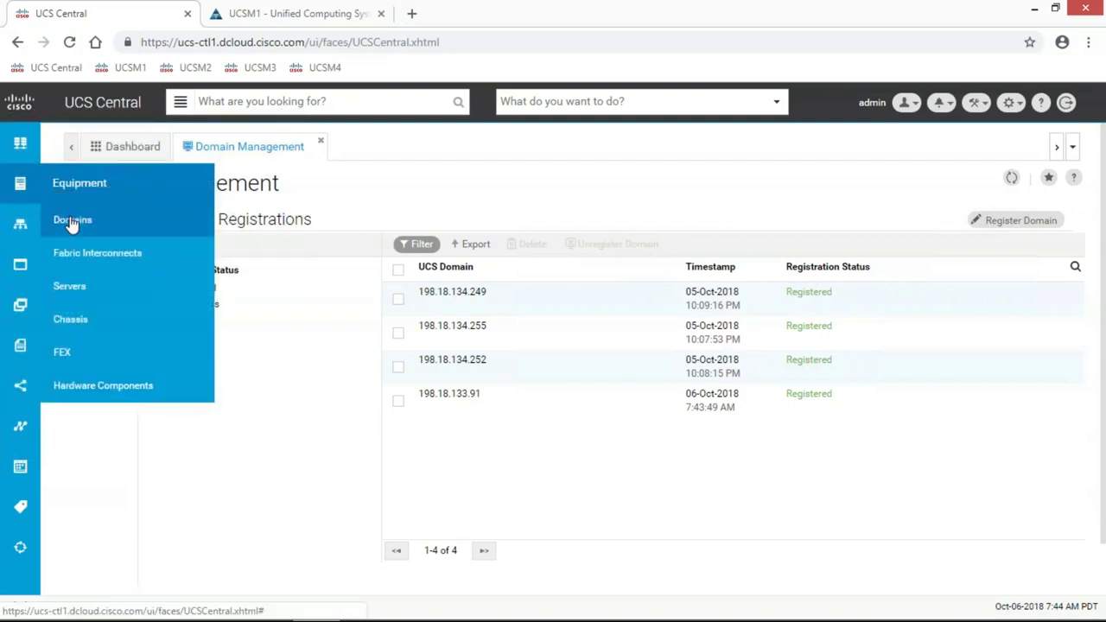
left_click(72, 221)
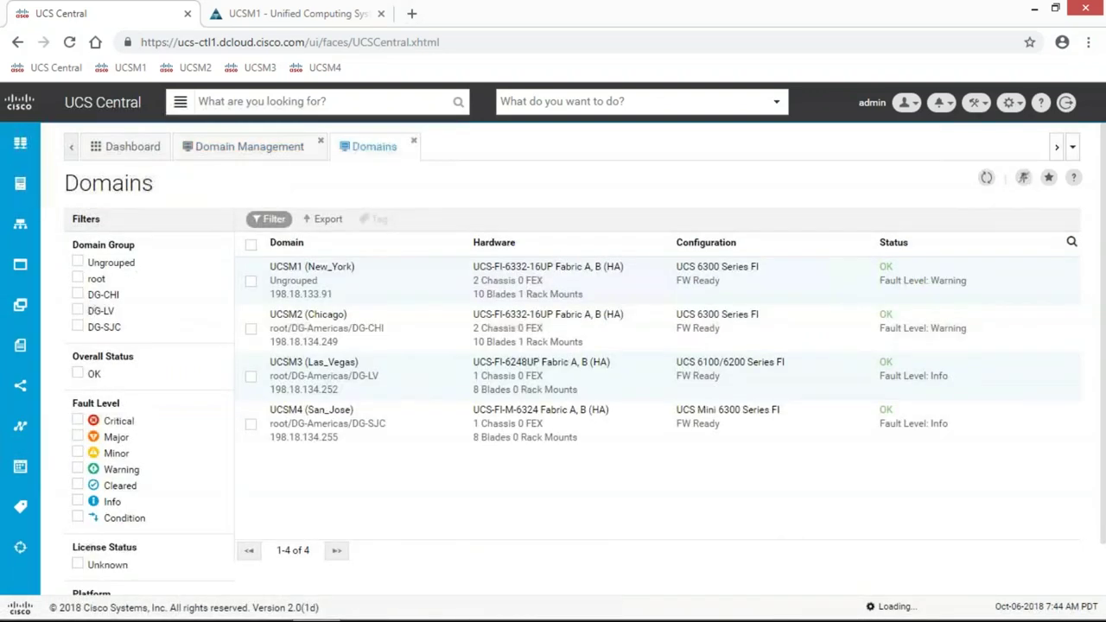
left_click(320, 281)
type("doma")
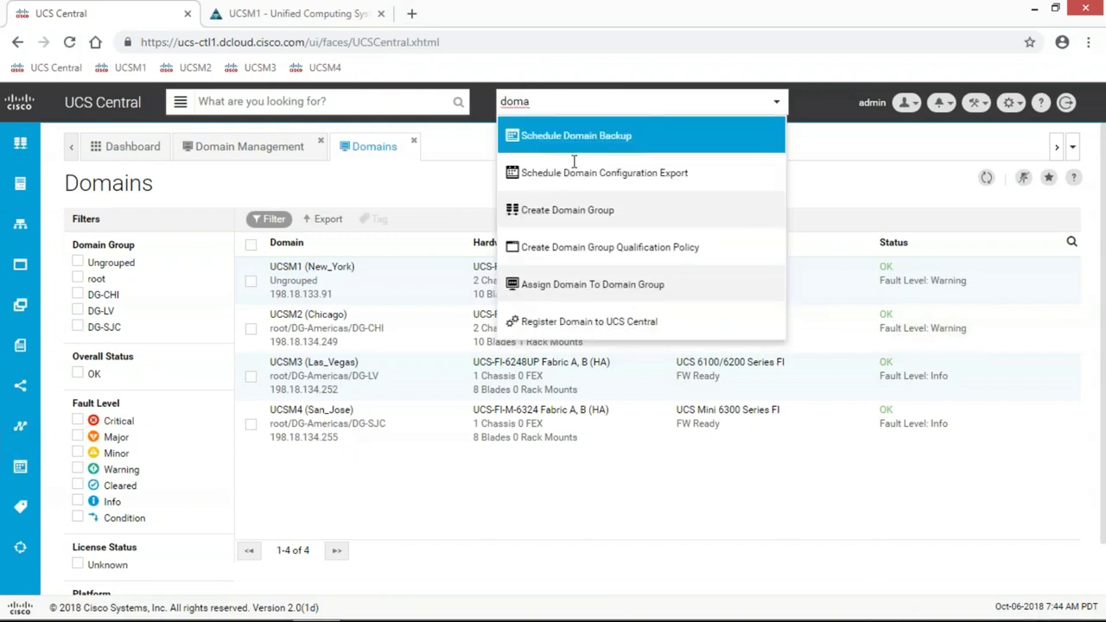
Step: Create domain group DG-NYC with its location set to root/DG-Americas
left_click(570, 210)
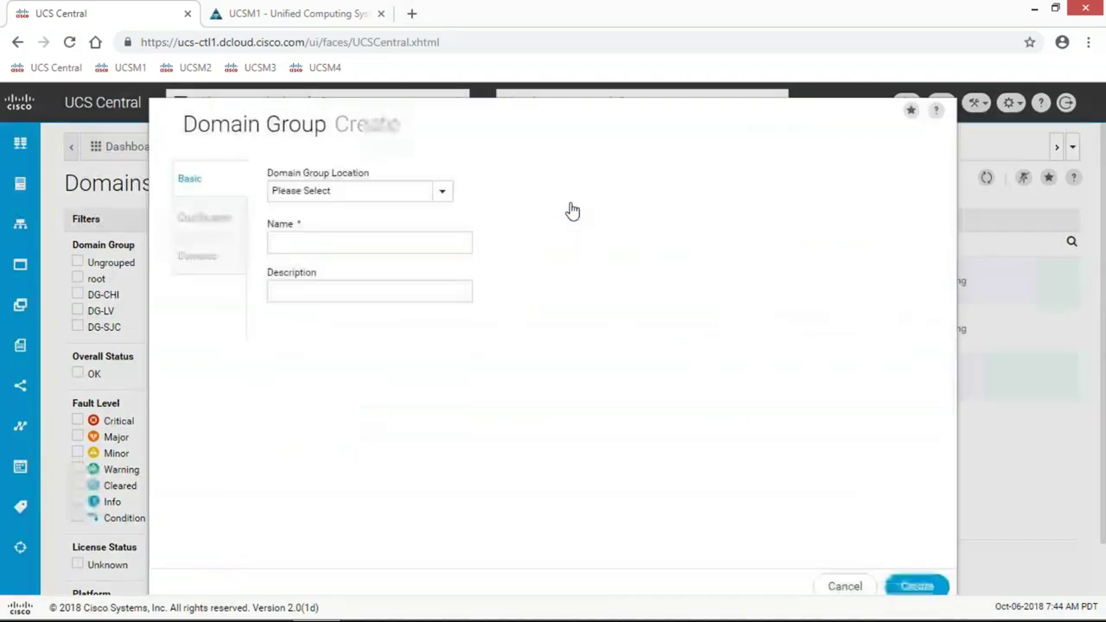
left_click(443, 195)
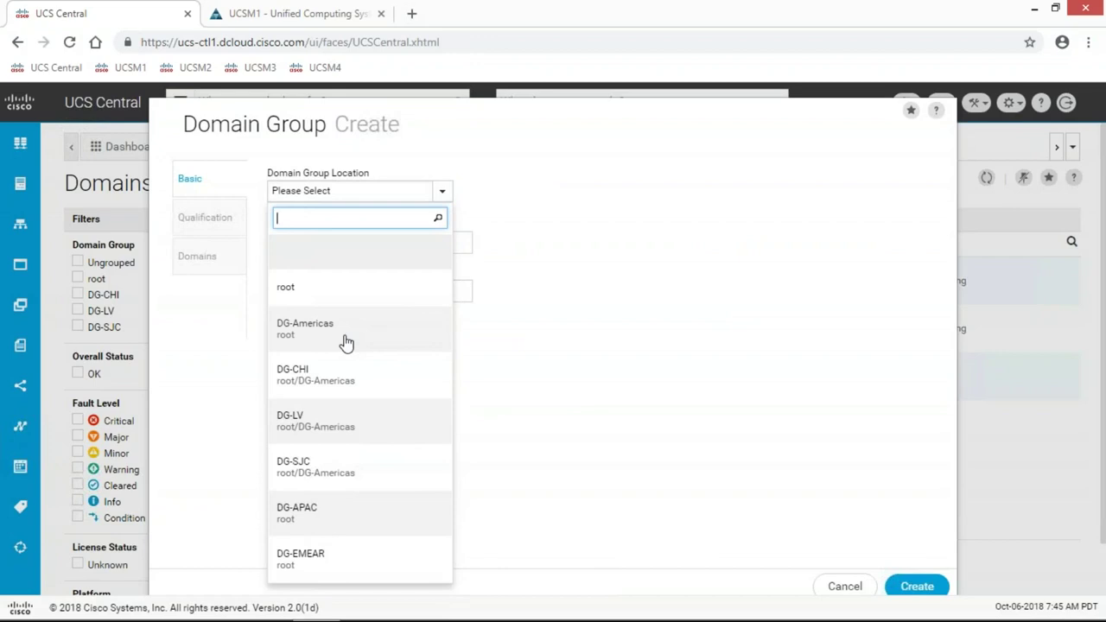
left_click(346, 343)
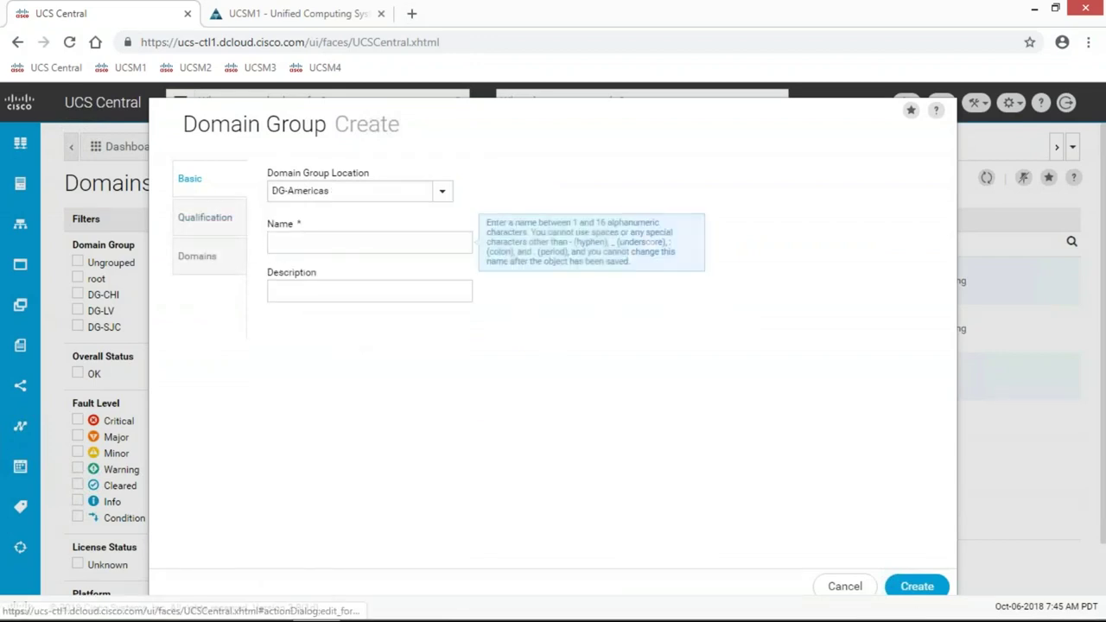
left_click(284, 245)
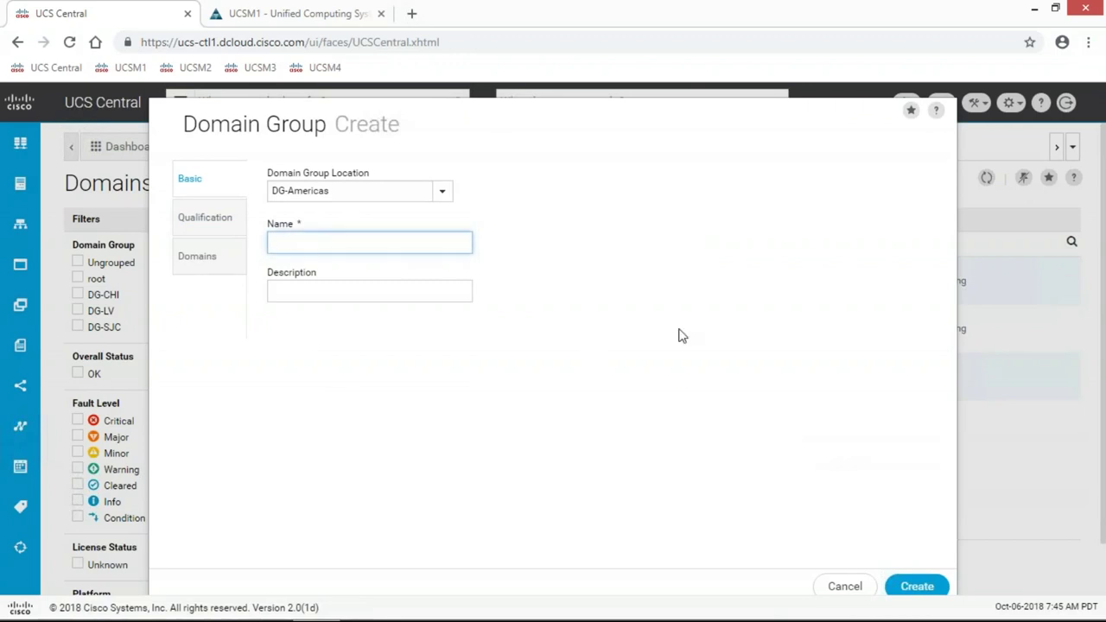
type("DG-NYC")
left_click(207, 260)
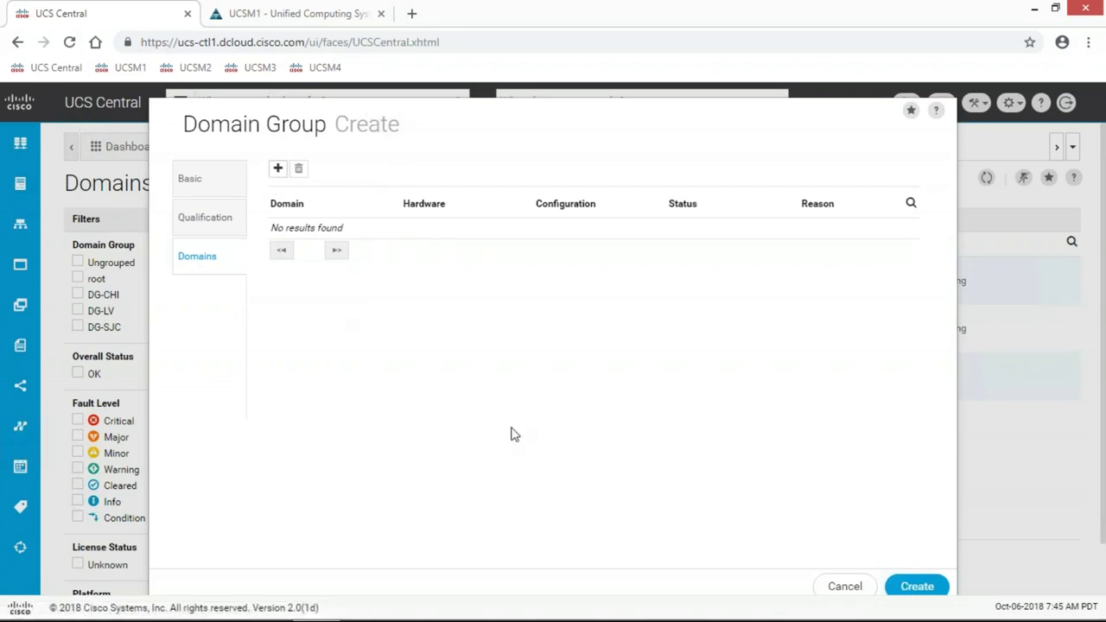
left_click(909, 587)
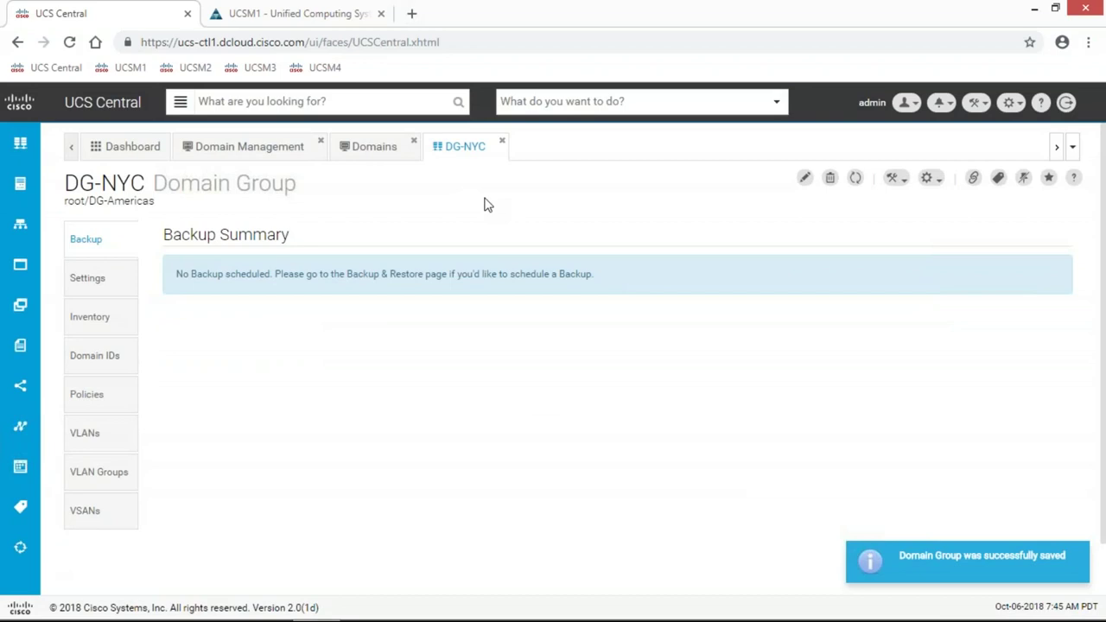
left_click(381, 147)
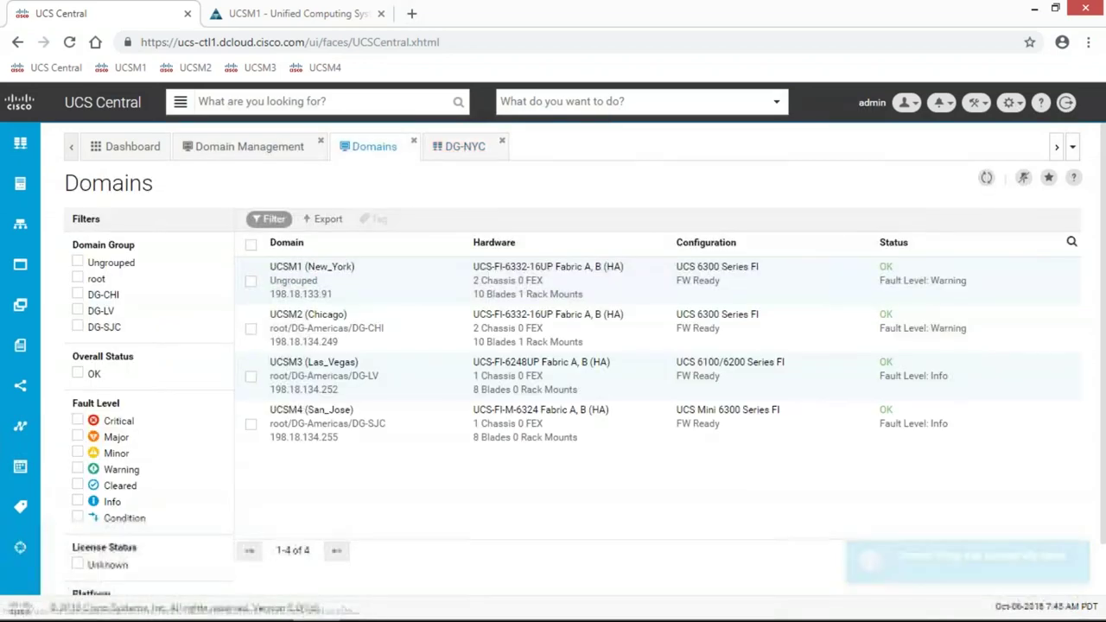
left_click(358, 292)
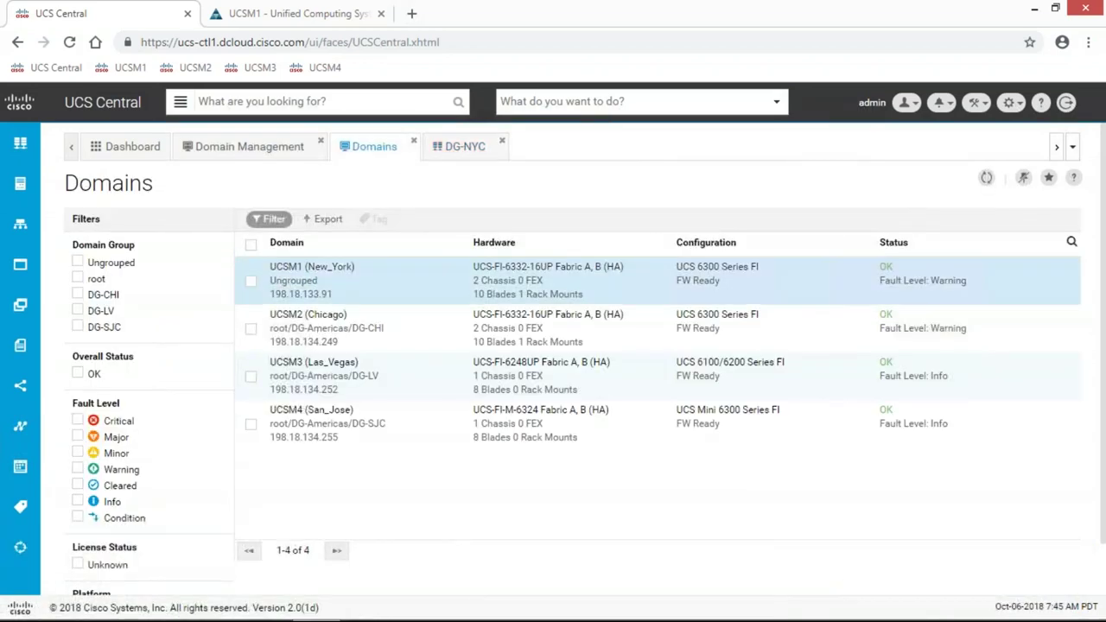
double_click(359, 288)
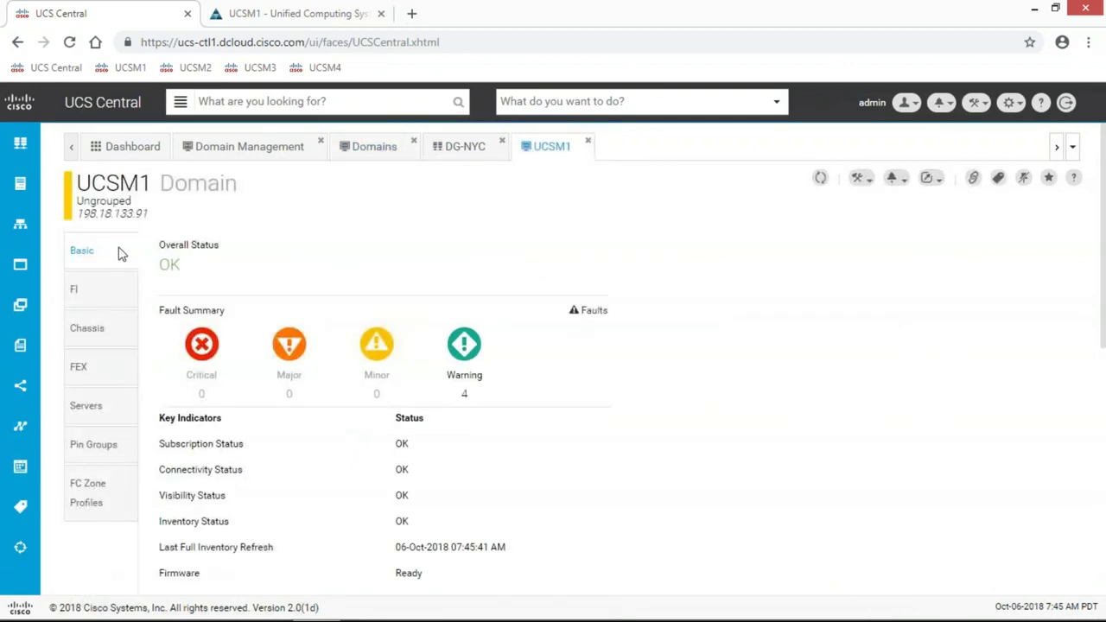
left_click(74, 288)
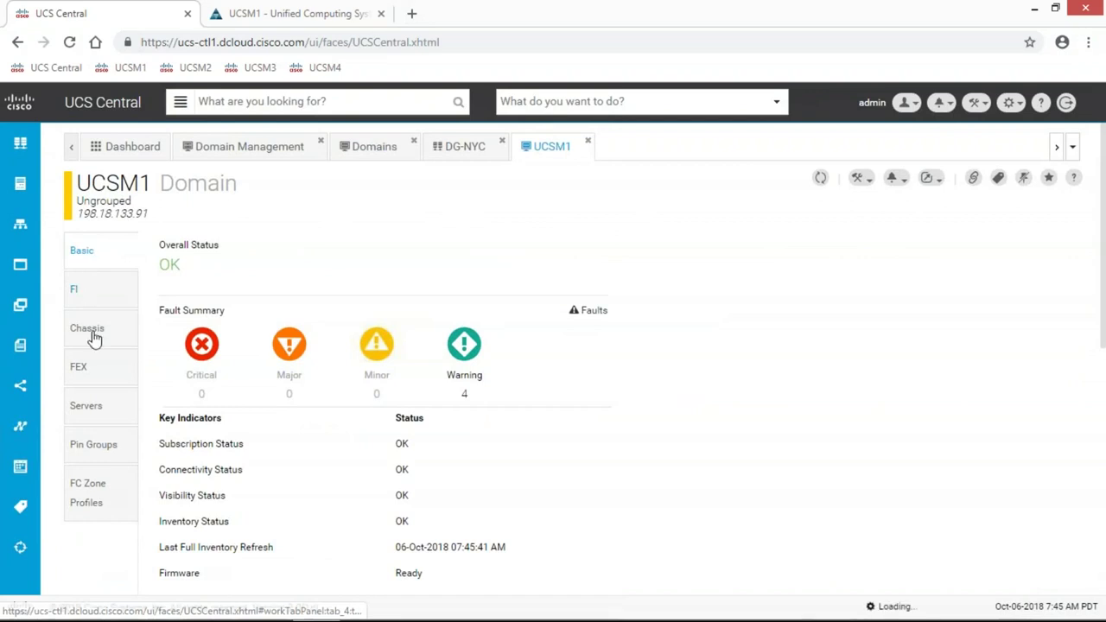
left_click(95, 333)
left_click(87, 366)
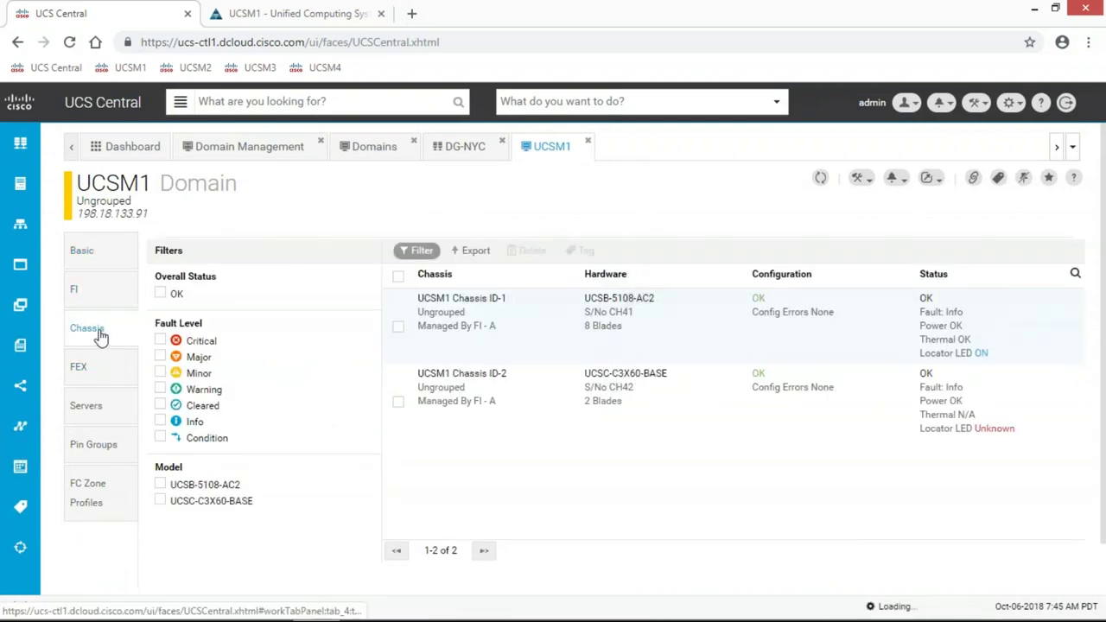
left_click(102, 300)
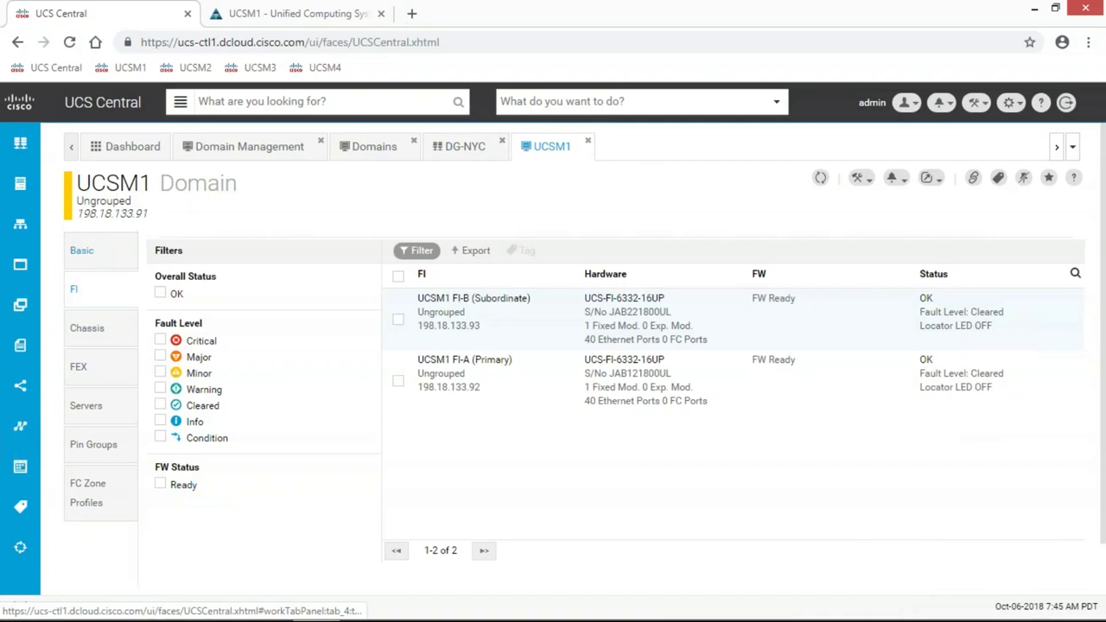
left_click(97, 334)
left_click(94, 372)
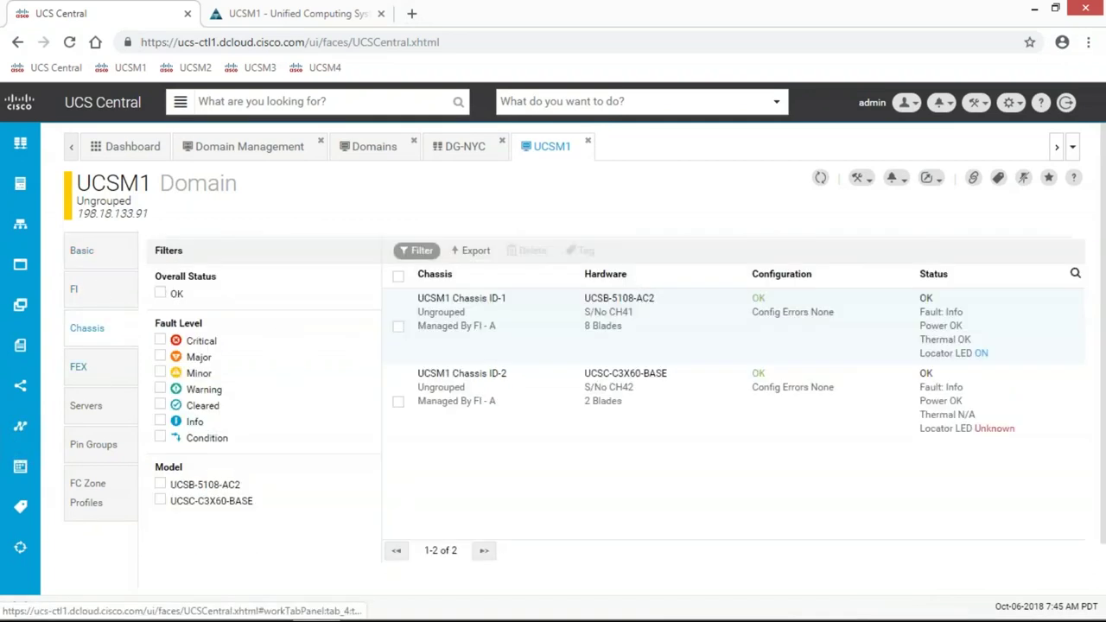
left_click(85, 406)
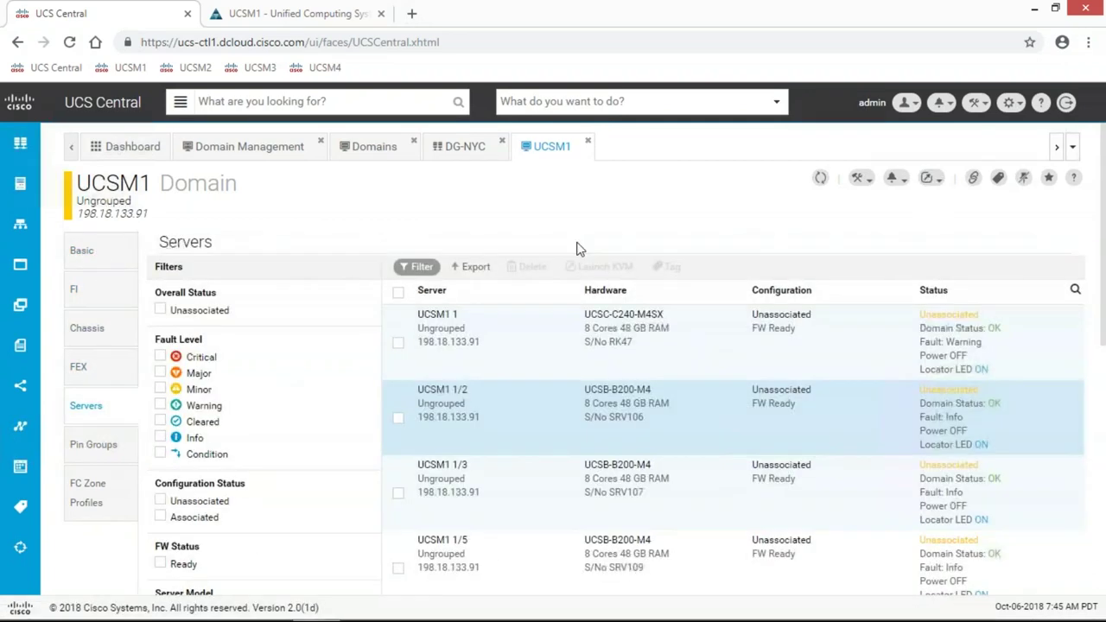
left_click(463, 154)
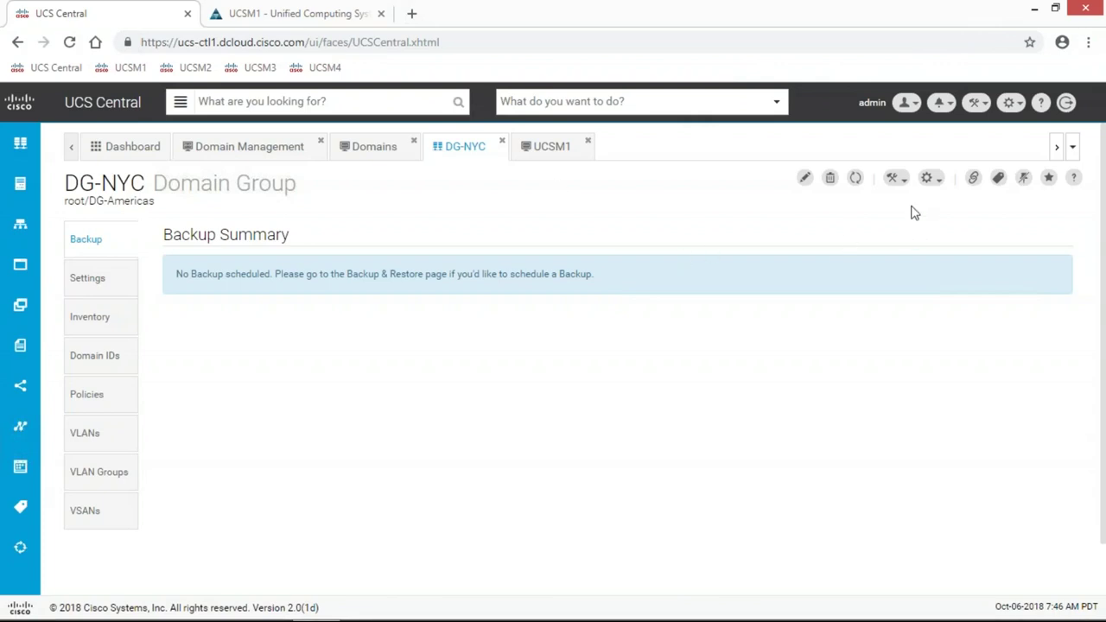
Step: In DG-NYC's system profile, override Date & Time with time zone America/New_York
left_click(931, 179)
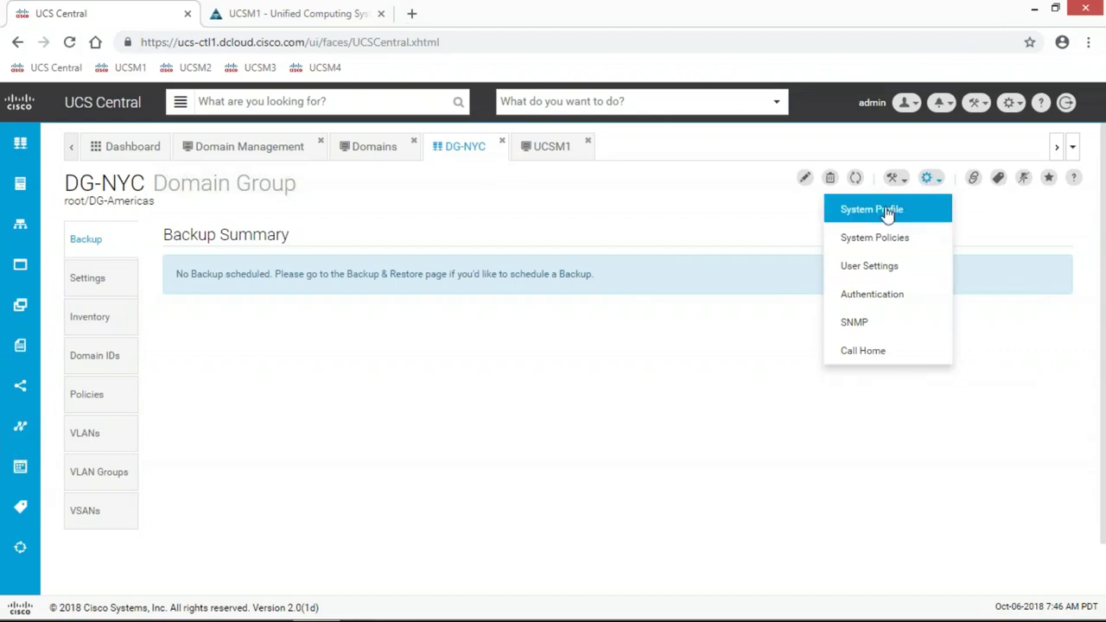
left_click(902, 212)
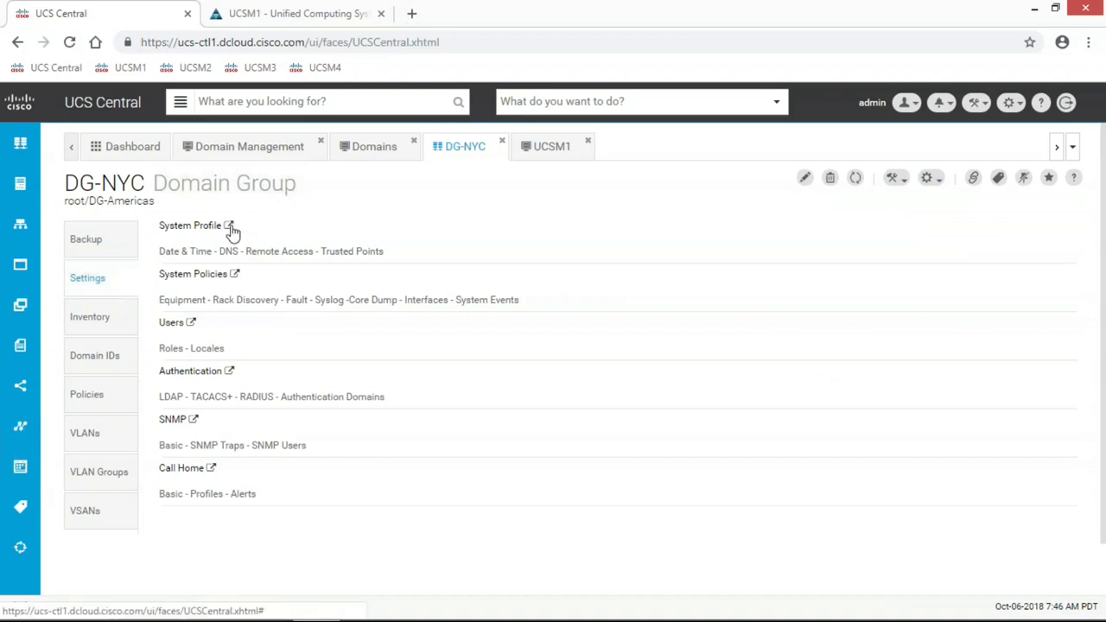
left_click(230, 227)
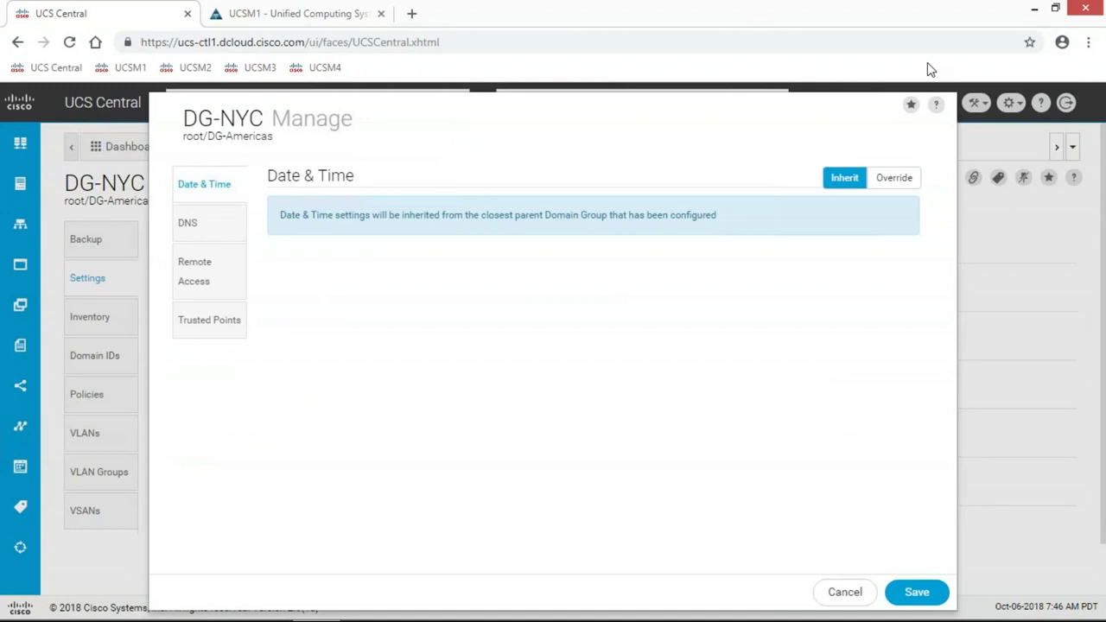
left_click(889, 179)
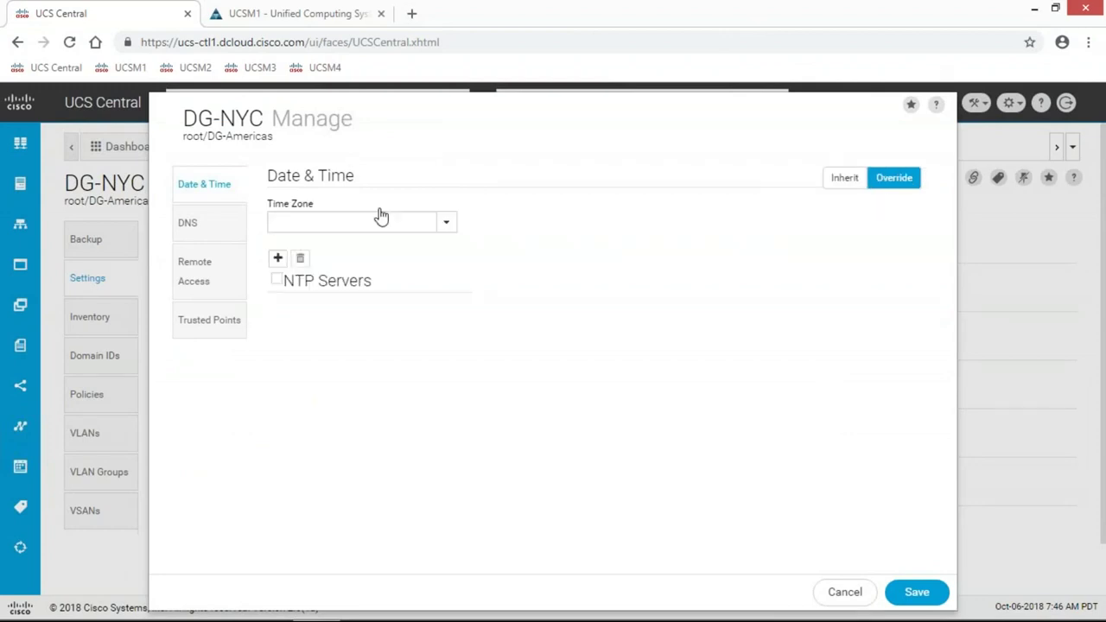
left_click(446, 222)
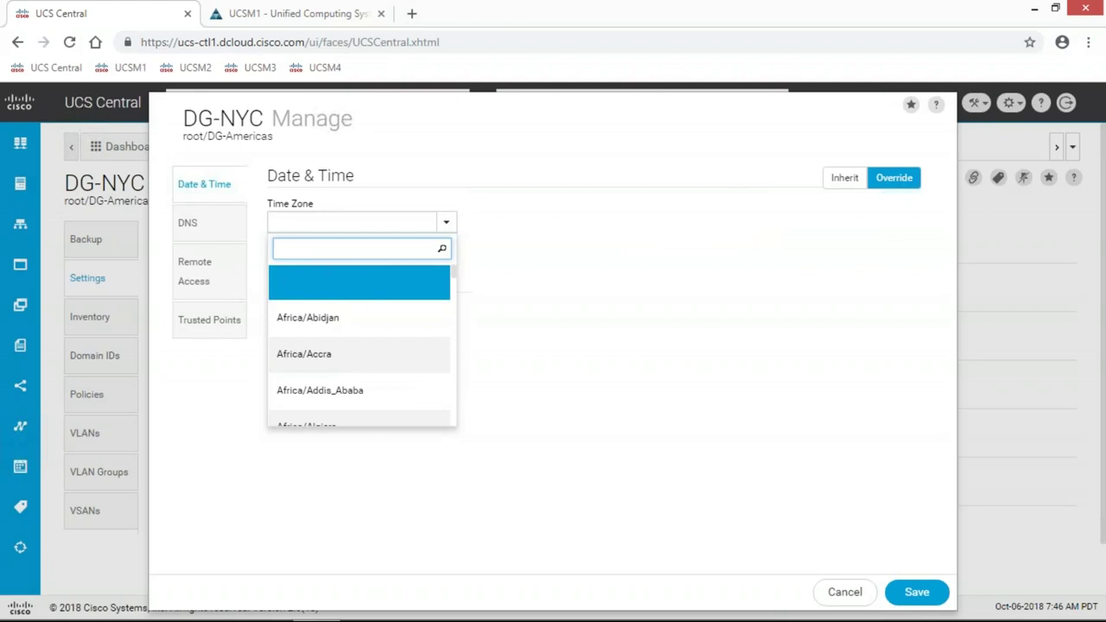
type("ame")
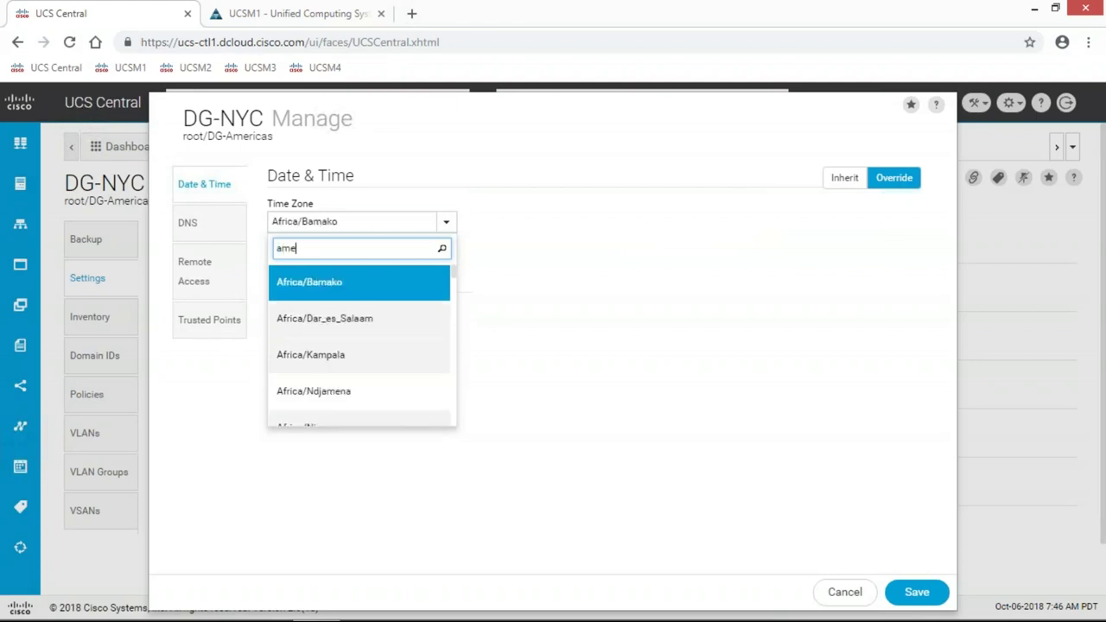
type("rica")
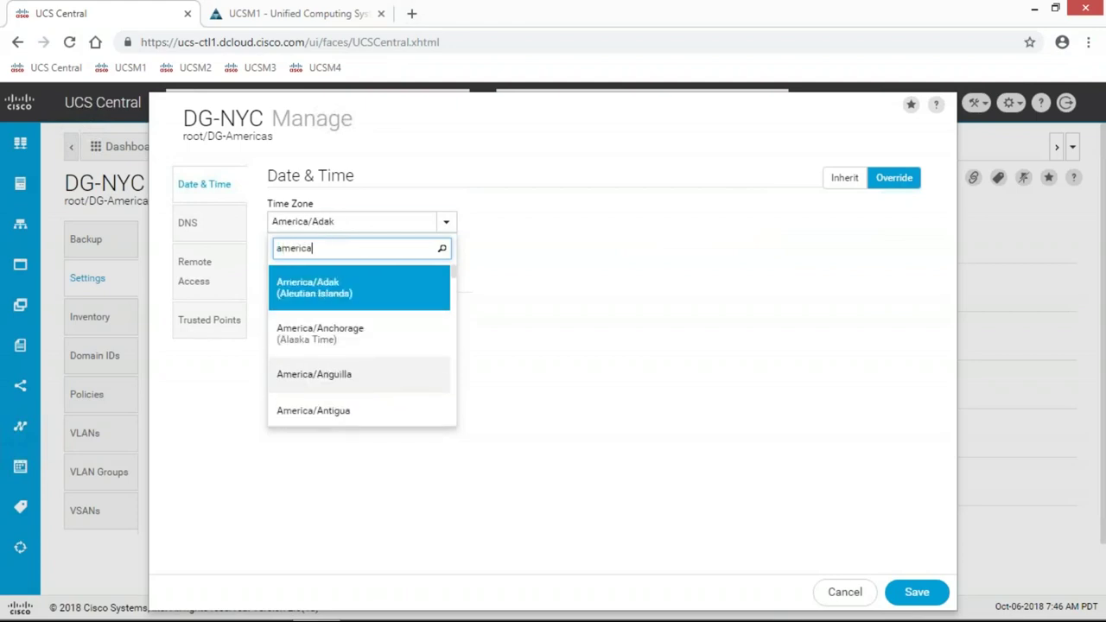
type("/new")
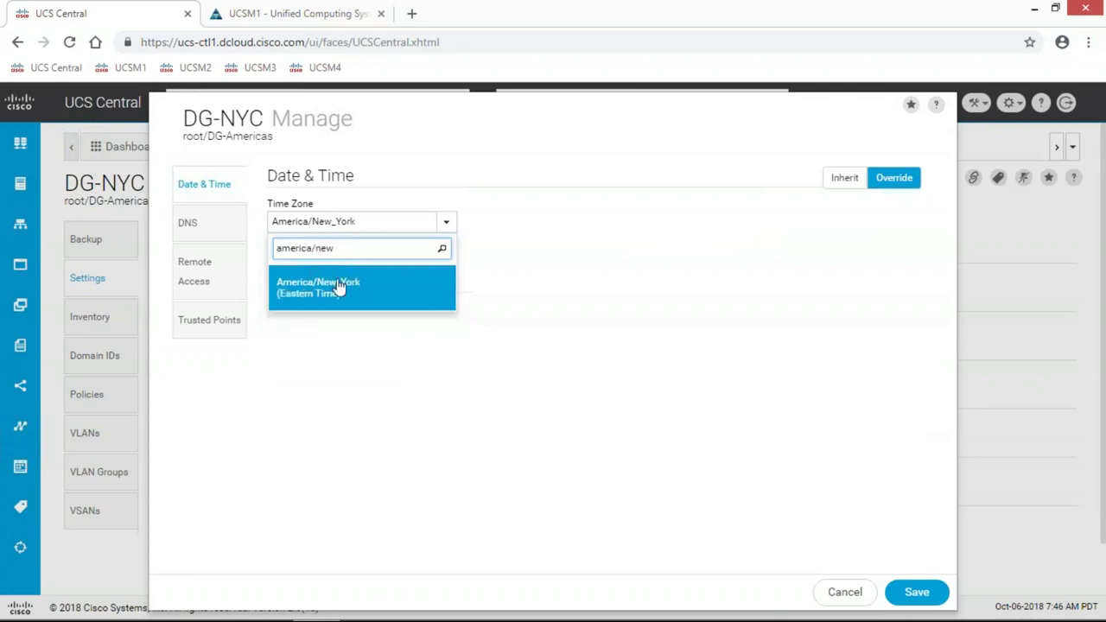
left_click(340, 288)
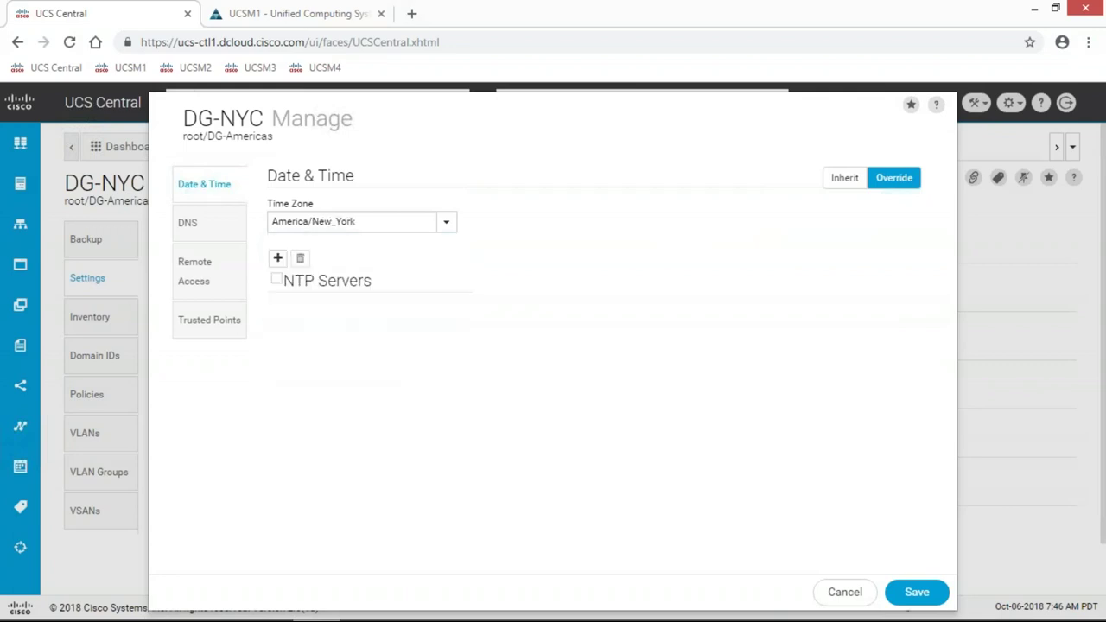
Step: Add NTP server 198.18.133.94 to the Date & Time settings
left_click(205, 226)
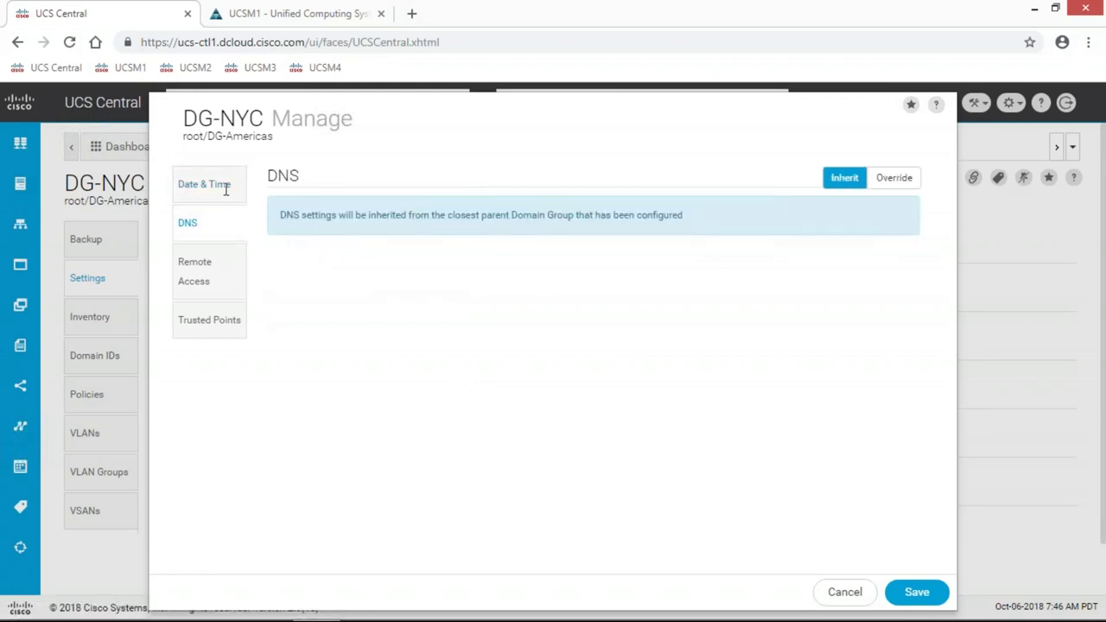
left_click(237, 197)
left_click(277, 258)
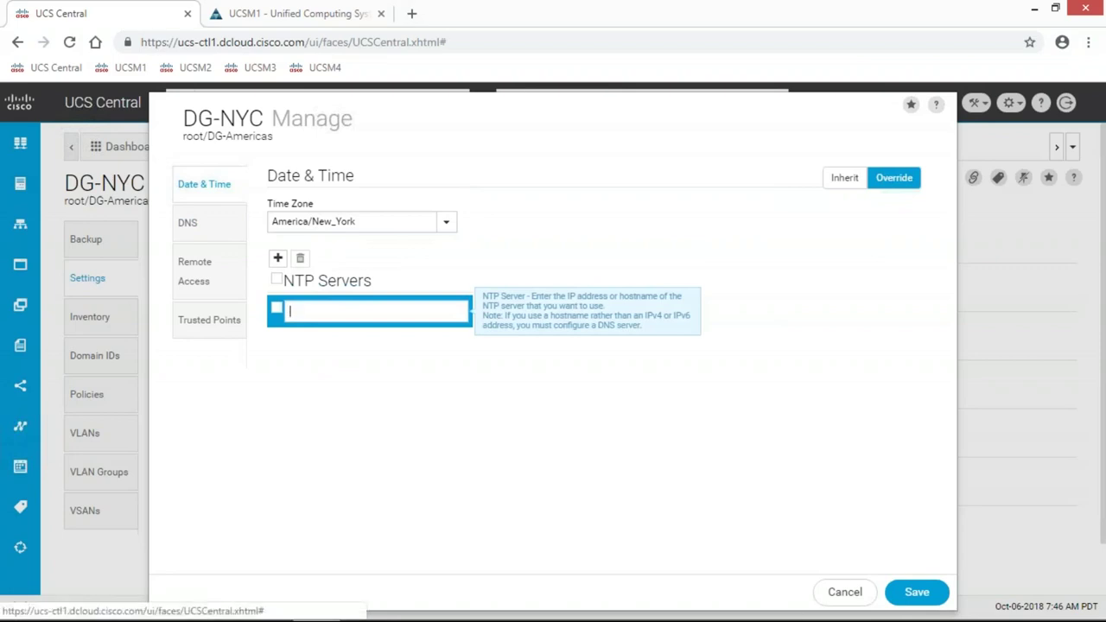
type("198.18.133.")
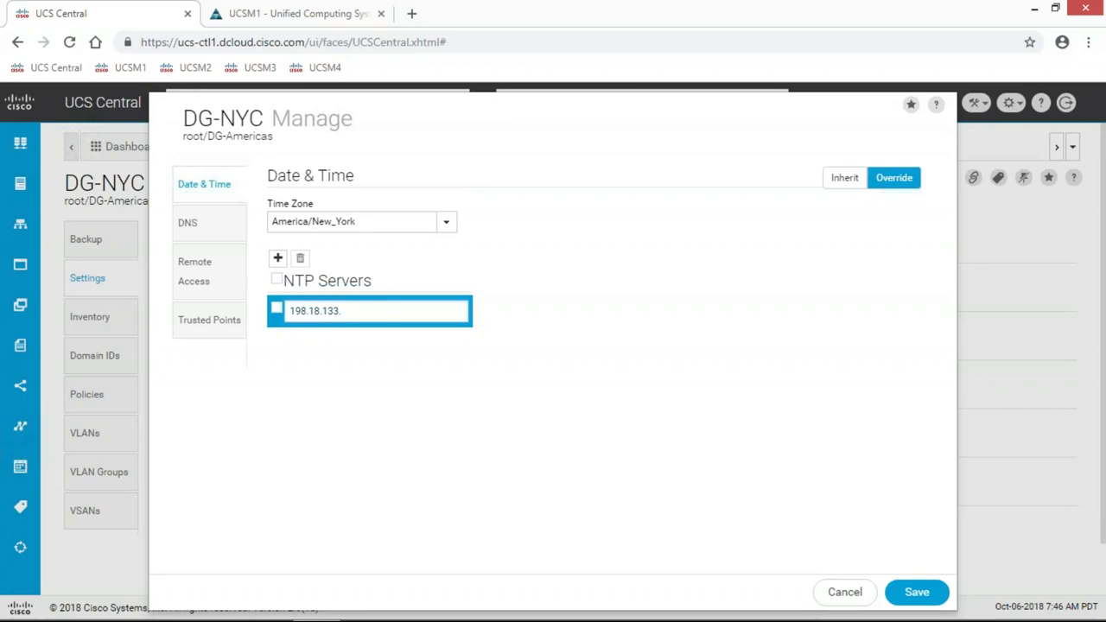
key("BackSpace")
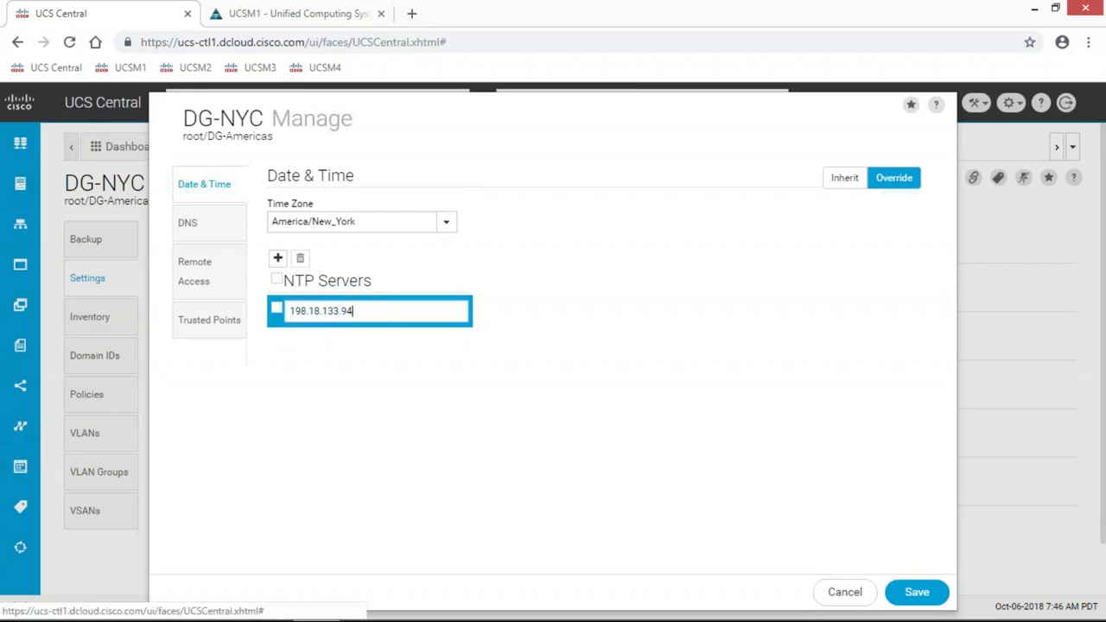
Step: Override DG-NYC's DNS with domain dcloud.cisco.com and DNS server 198.18.133.1, then save
left_click(202, 237)
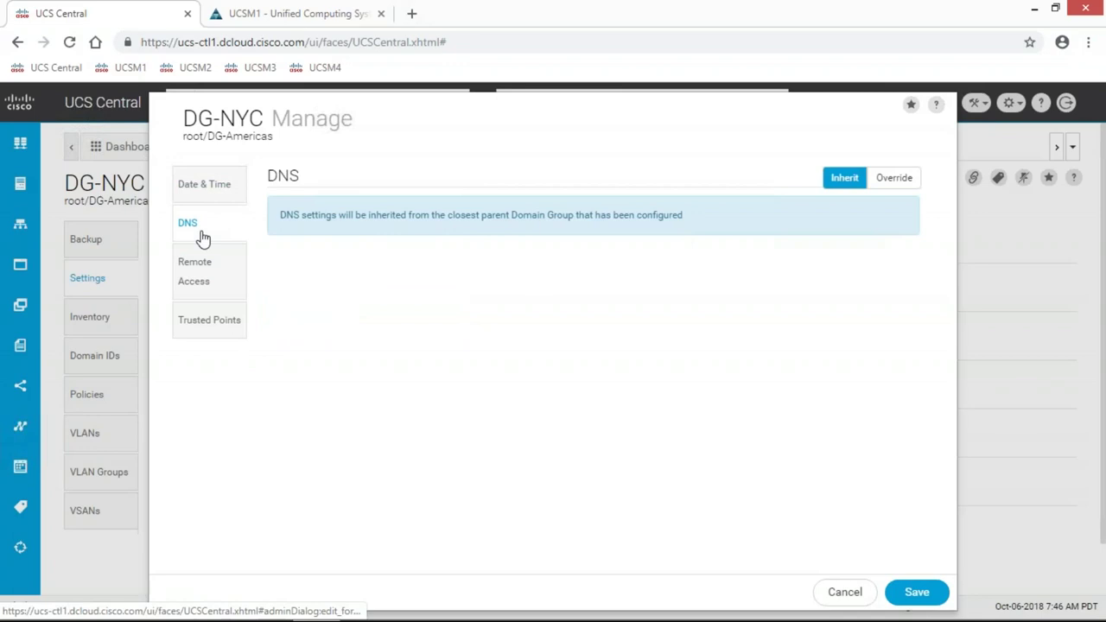
left_click(894, 179)
left_click(313, 223)
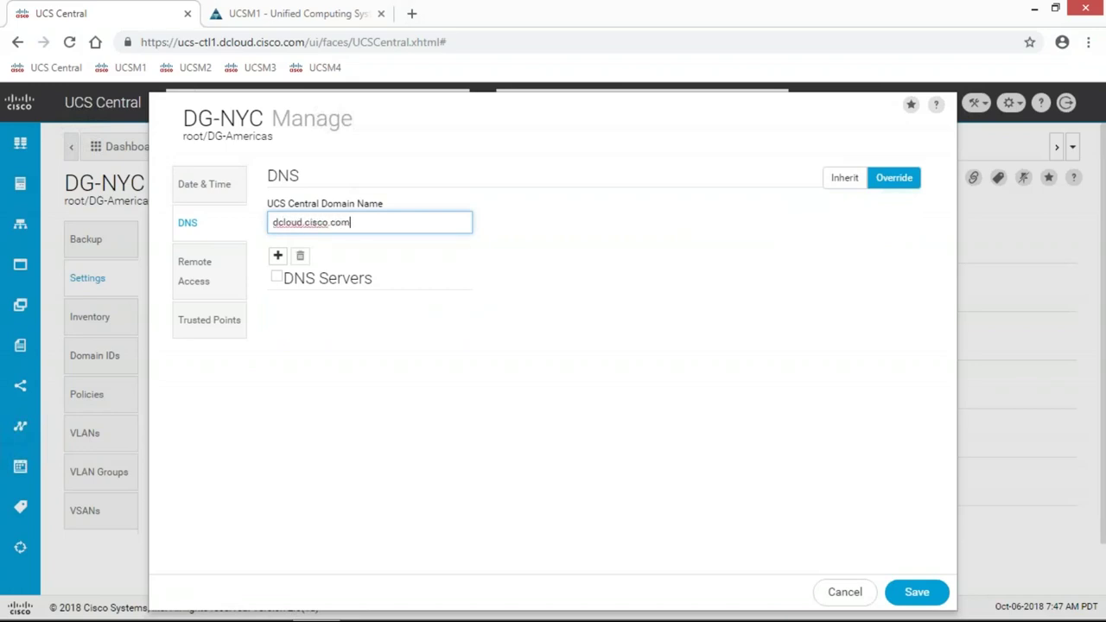
left_click(278, 256)
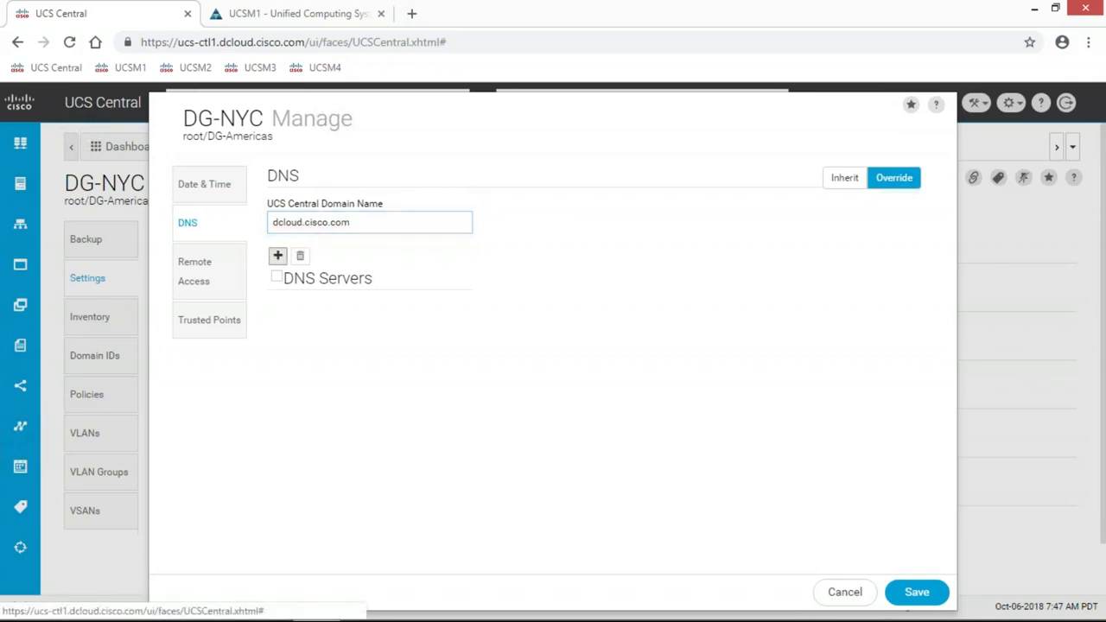
type("198.18.133.1")
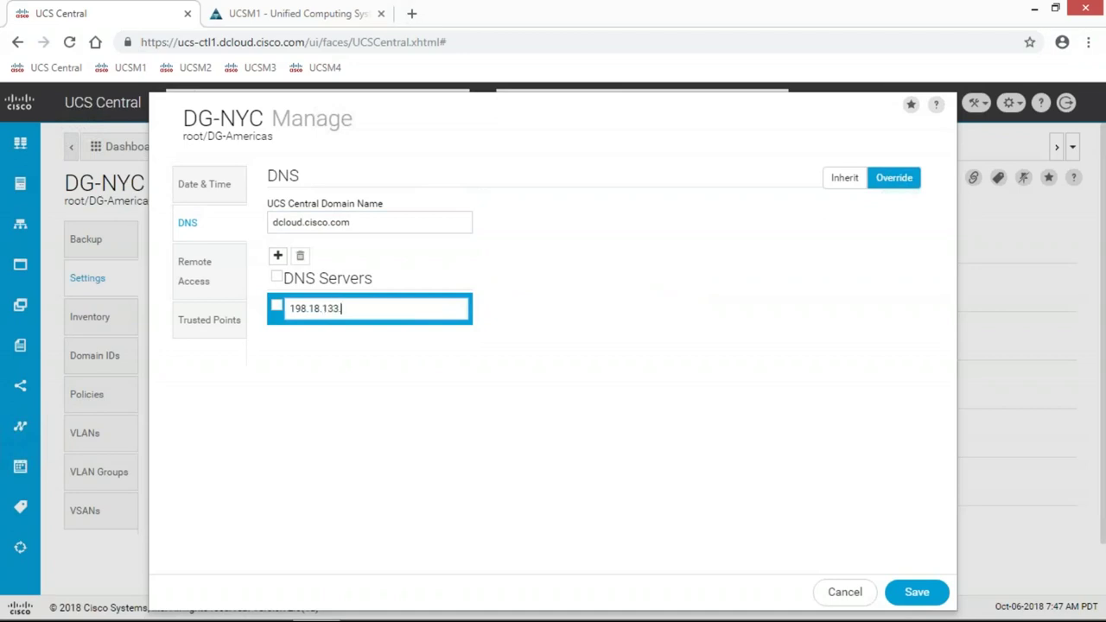
left_click(916, 595)
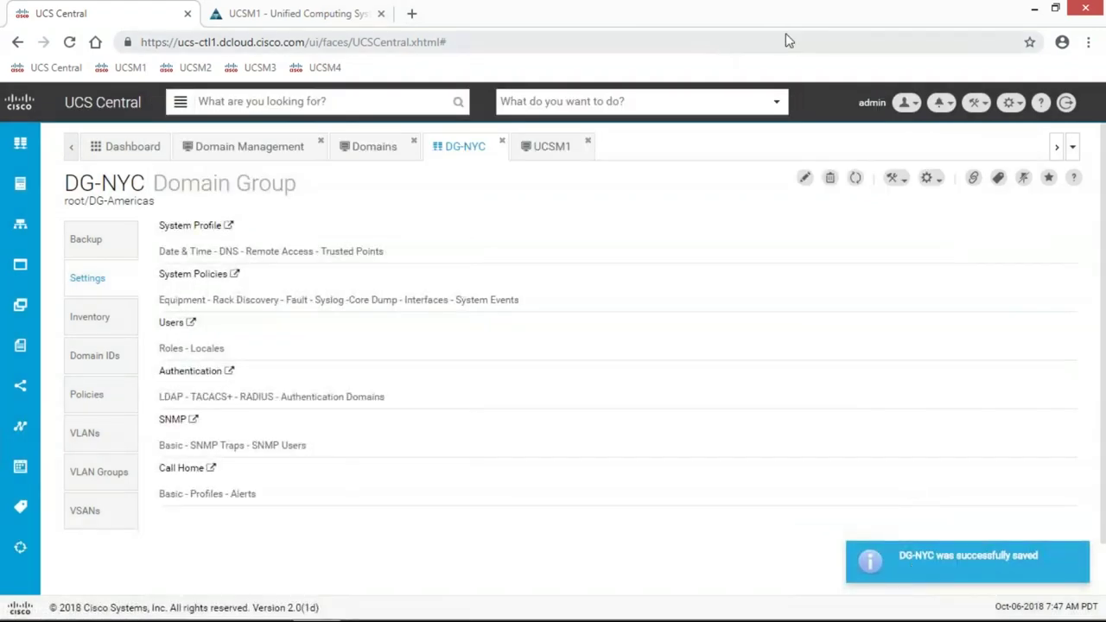
left_click(373, 147)
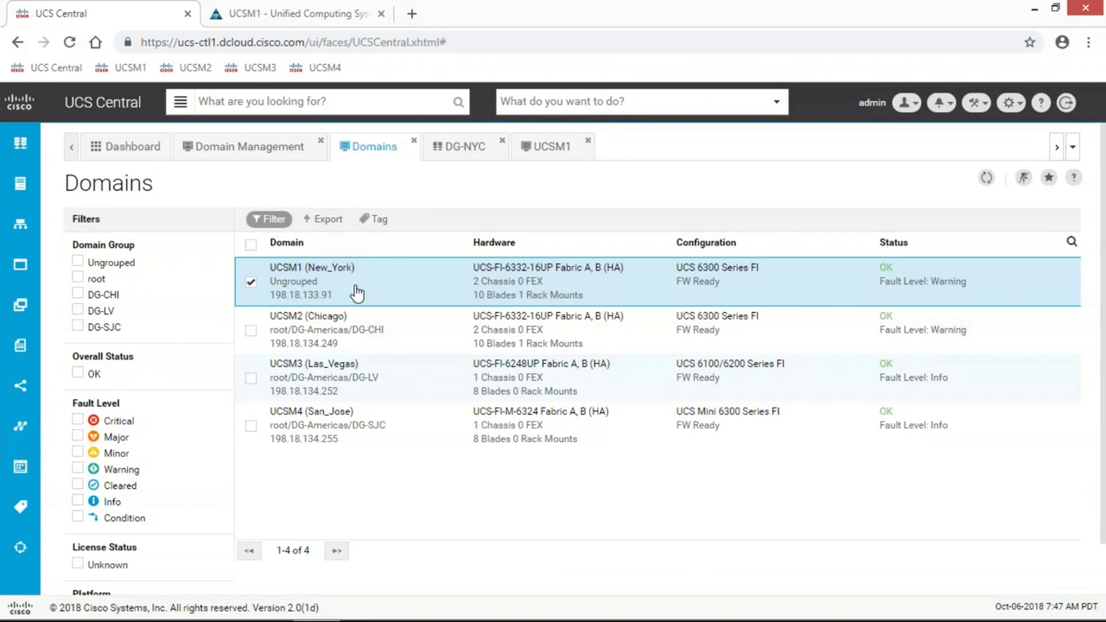
left_click(548, 151)
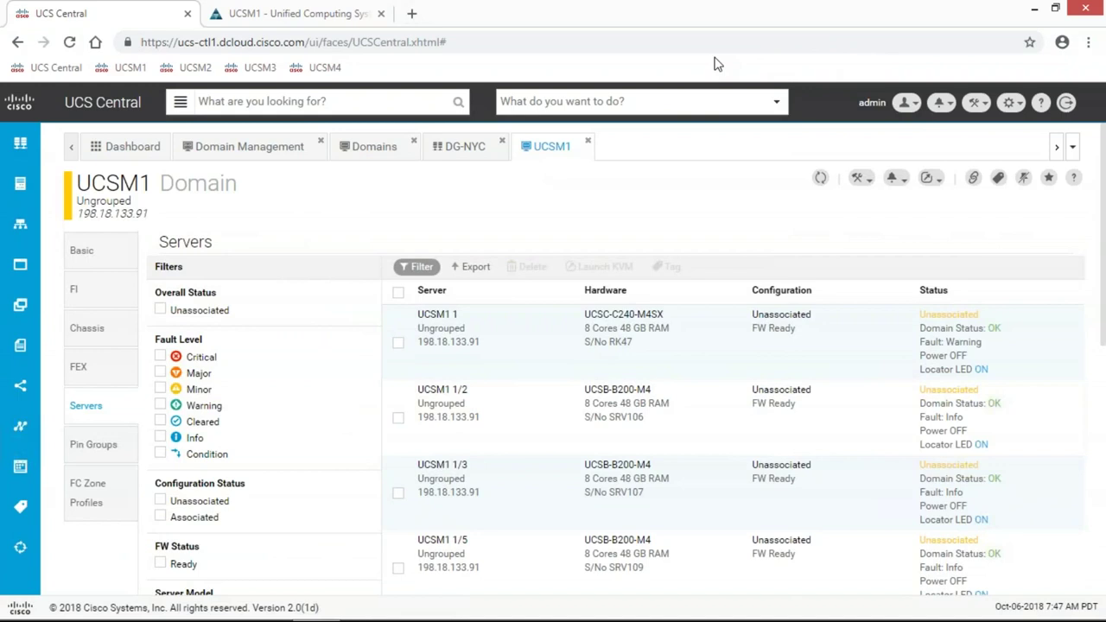
left_click(377, 146)
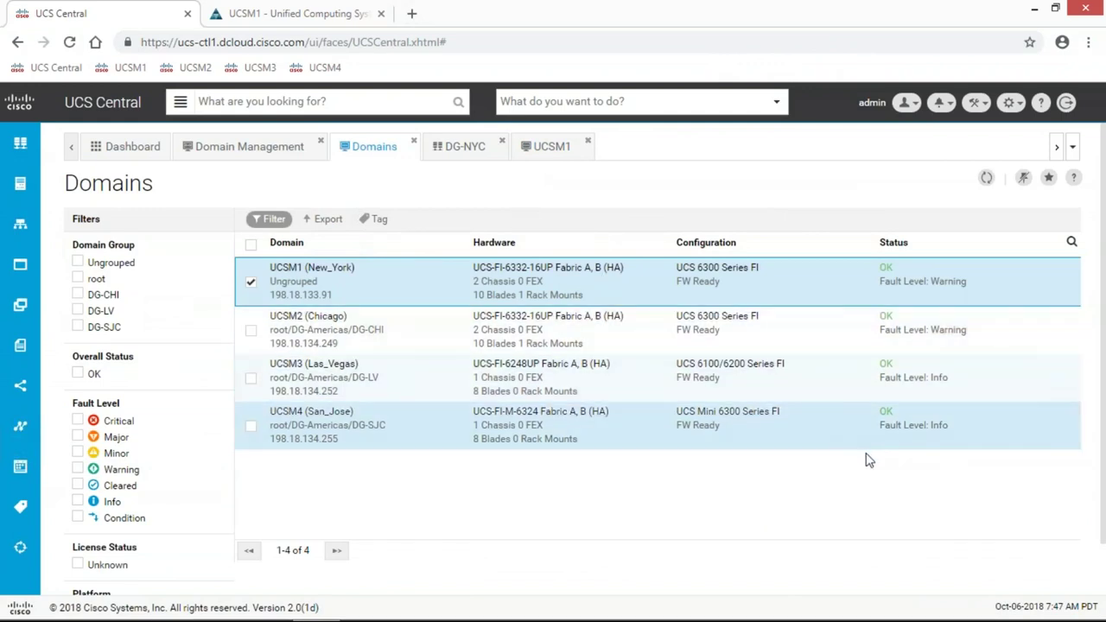
left_click(462, 158)
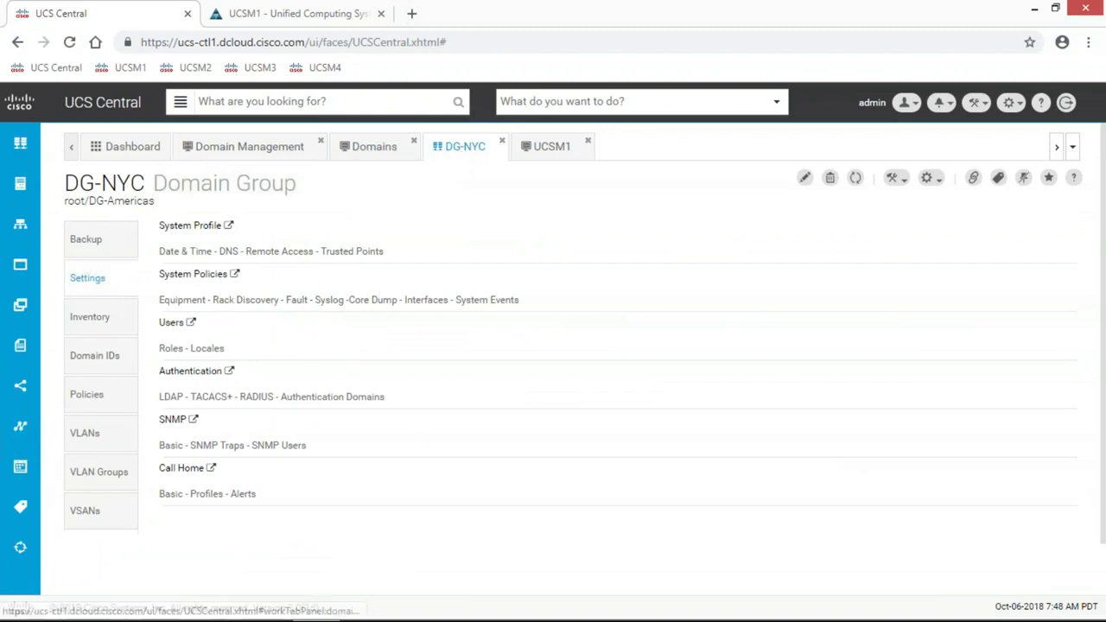
Step: Add the UCSM1 (New_York) domain to DG-NYC's Domains and save the group
left_click(805, 182)
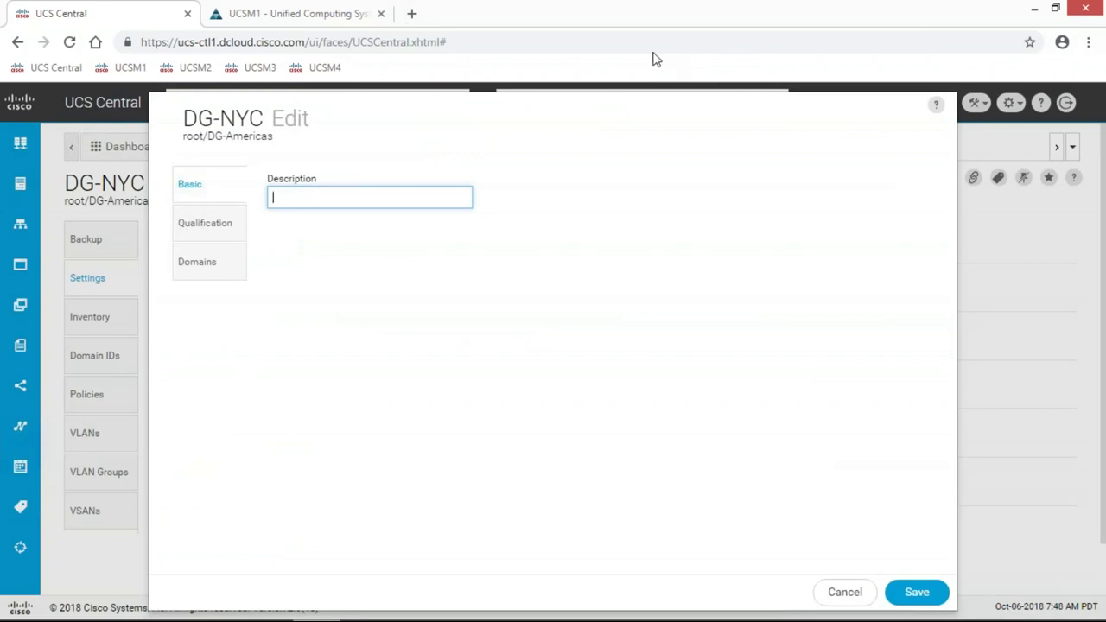
left_click(219, 261)
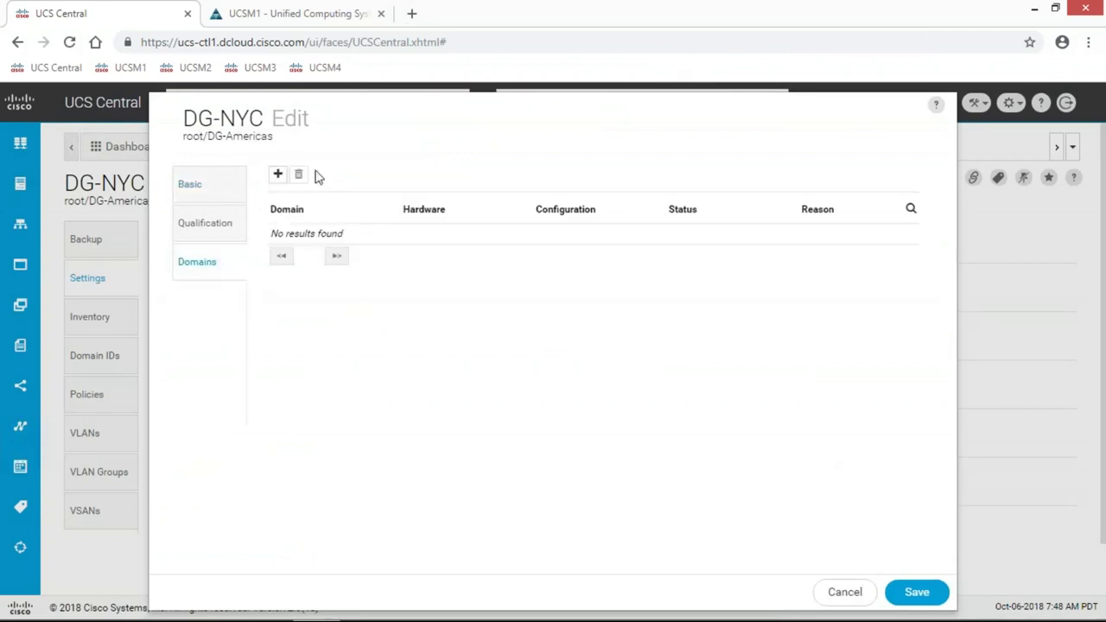
left_click(278, 177)
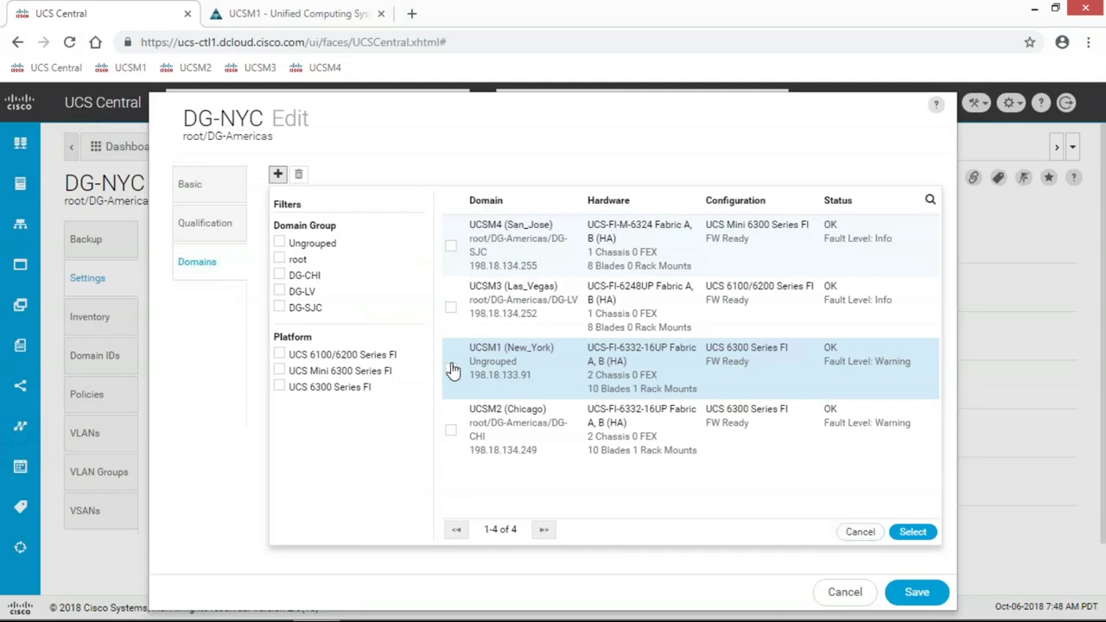
left_click(451, 372)
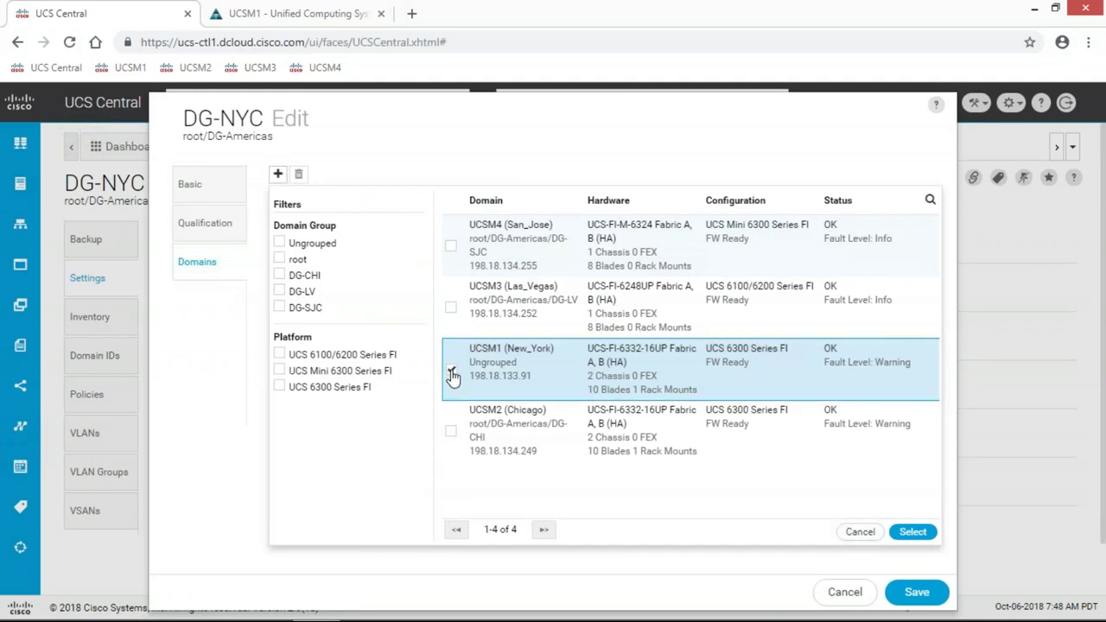
left_click(911, 534)
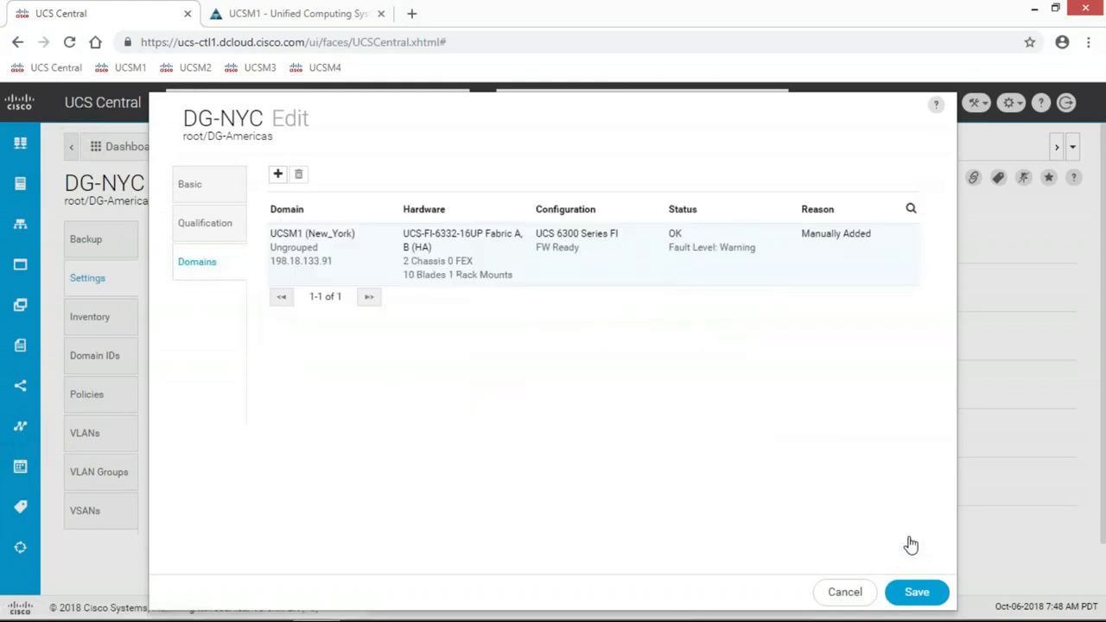
left_click(914, 594)
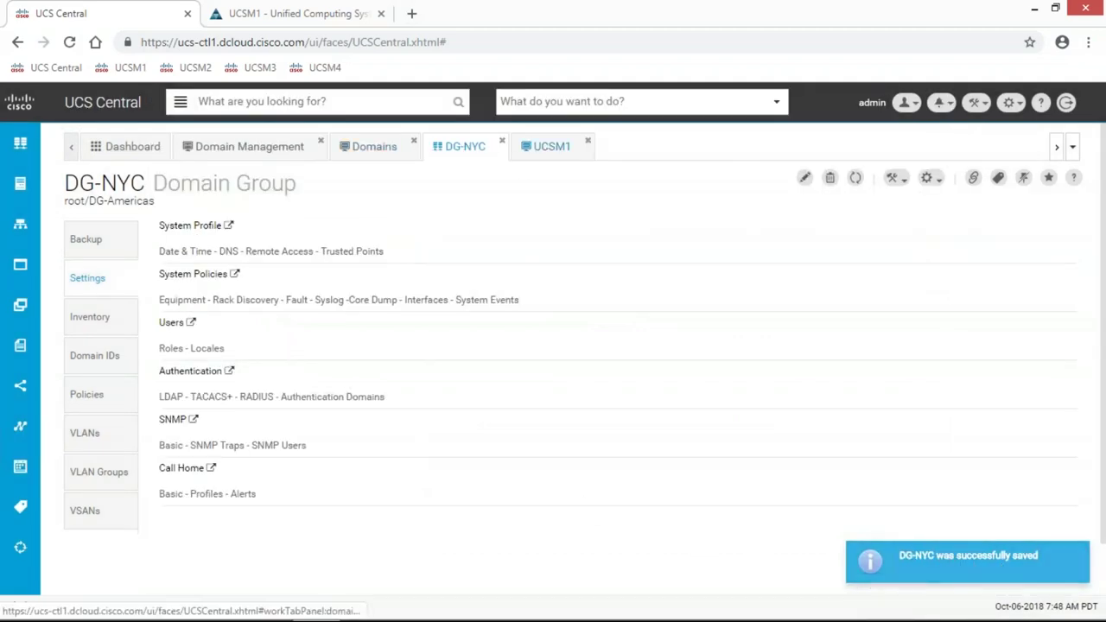
left_click(551, 146)
Step: Show the Domains list and confirm UCSM1 (New_York) sits under root/DG-Americas/DG-NYC
left_click(383, 148)
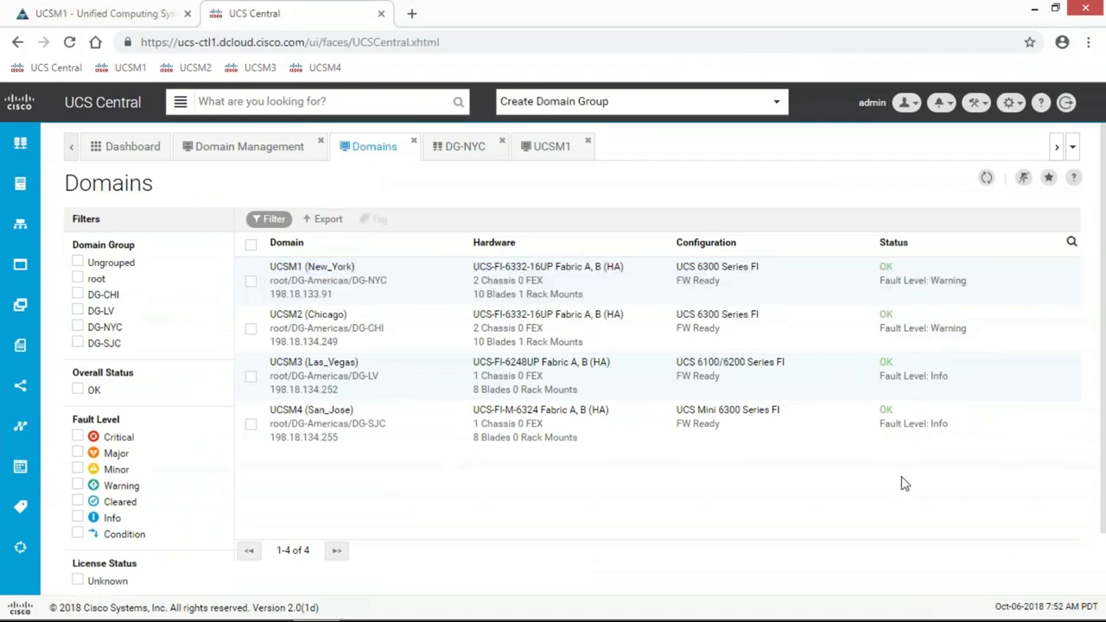
left_click(285, 270)
Step: In UCS Manager for UCSM1, view the time zone settings
left_click(126, 17)
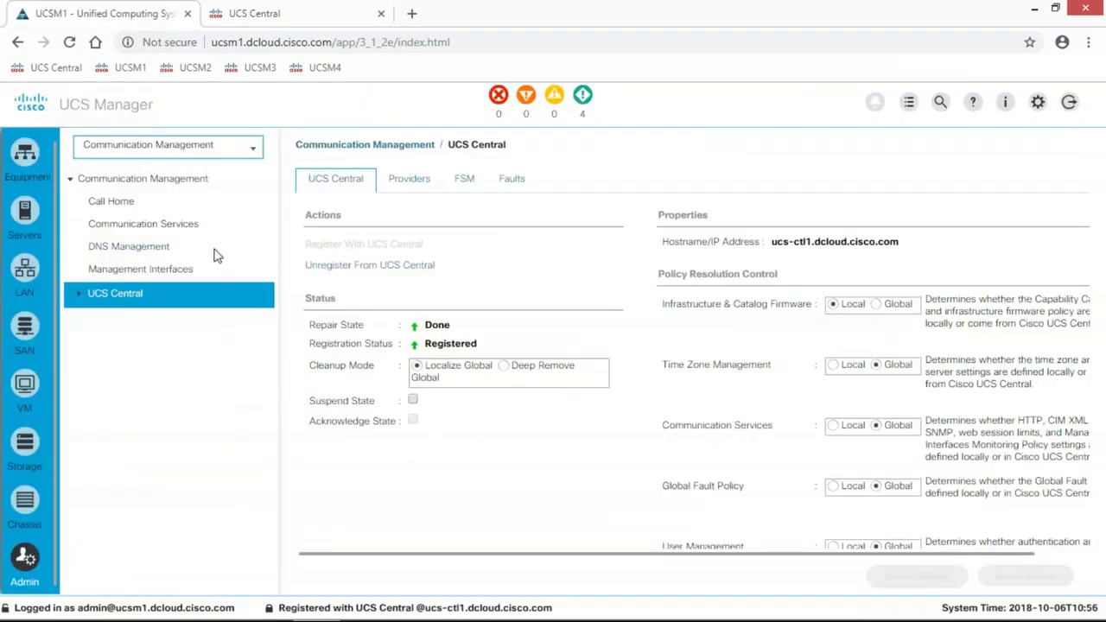
left_click(251, 150)
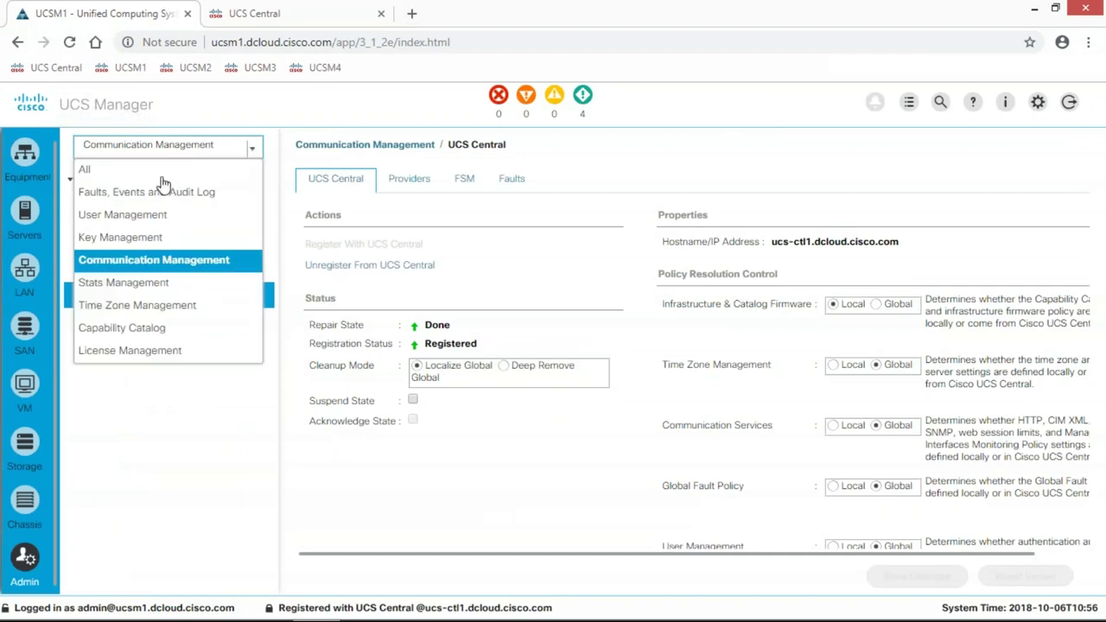
left_click(132, 312)
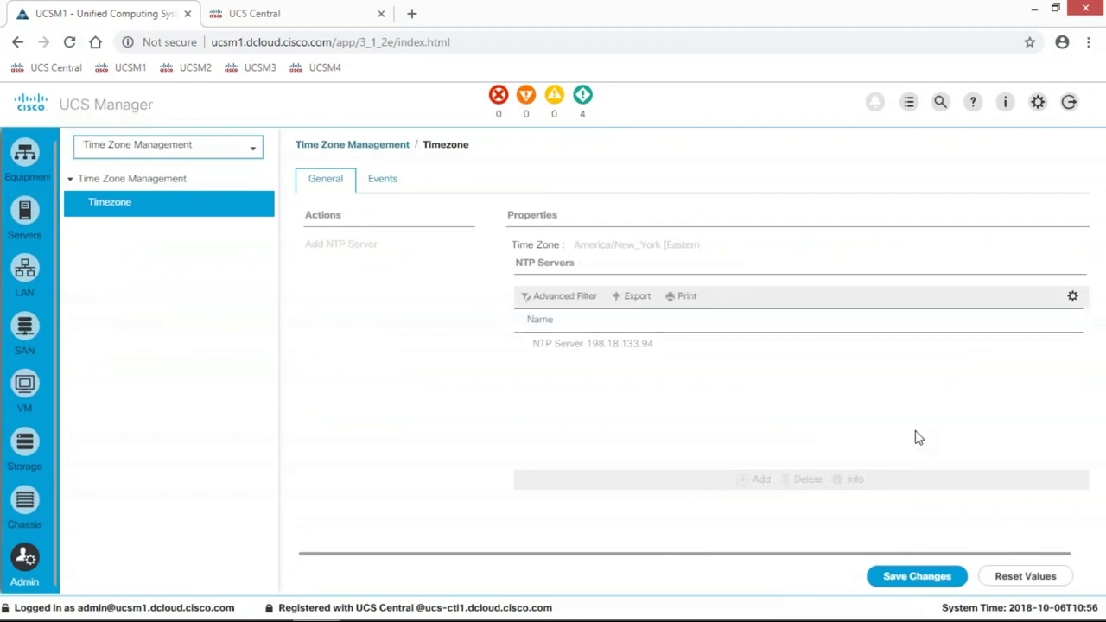
mouse_move(586, 234)
left_mouse_down()
mouse_move(639, 256)
mouse_move(709, 225)
mouse_move(593, 224)
left_mouse_up()
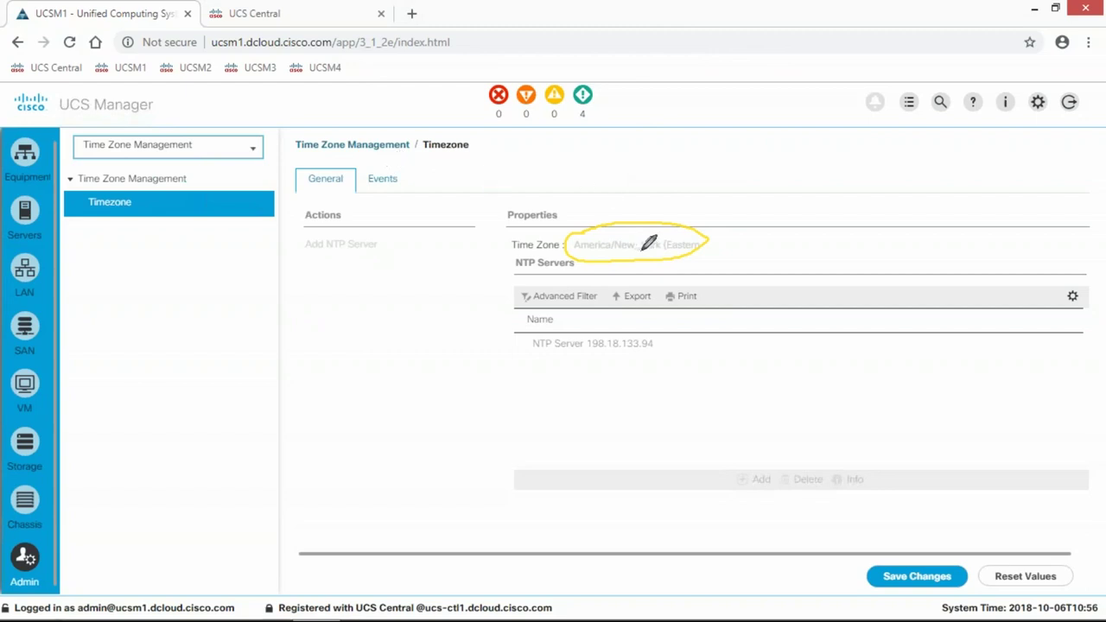
Step: Under communication management, set Time Zone Management to Local and save
left_click(255, 150)
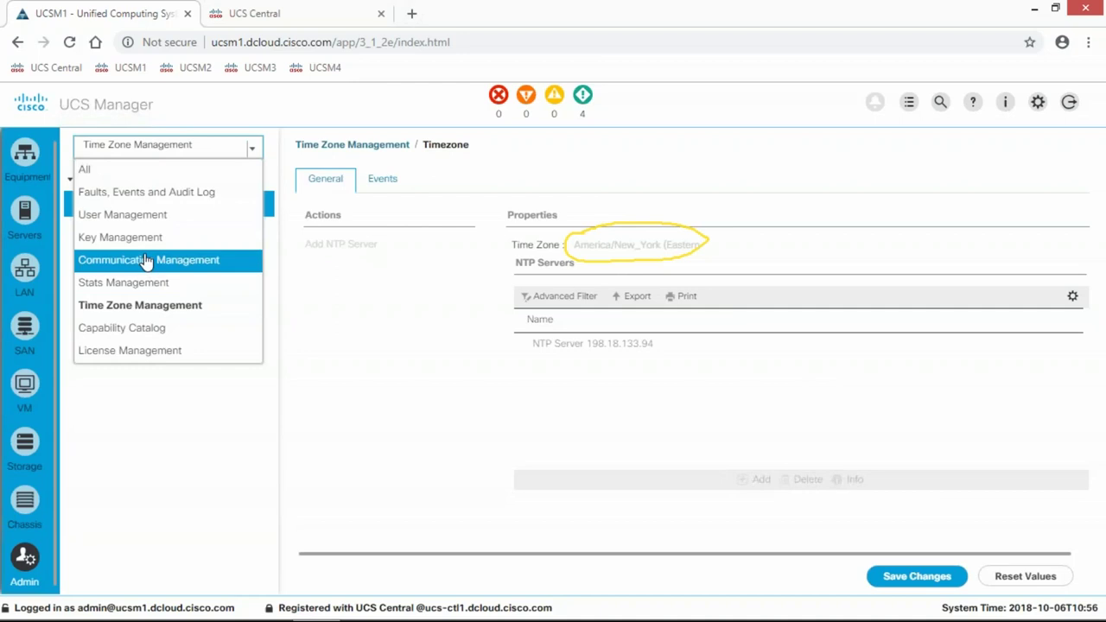
left_click(147, 261)
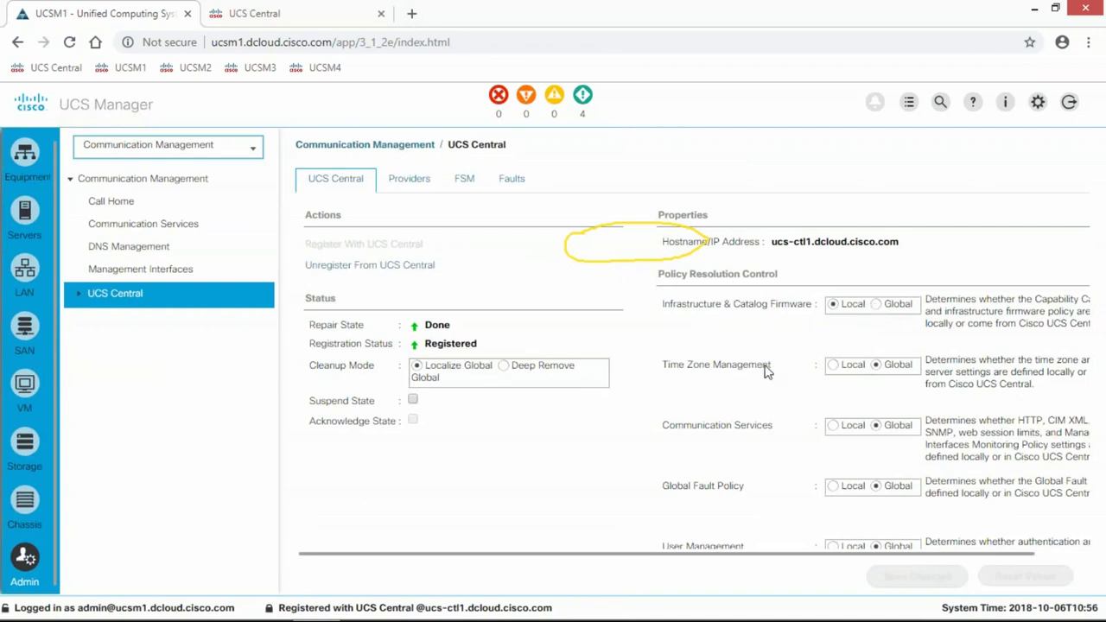
left_click(834, 366)
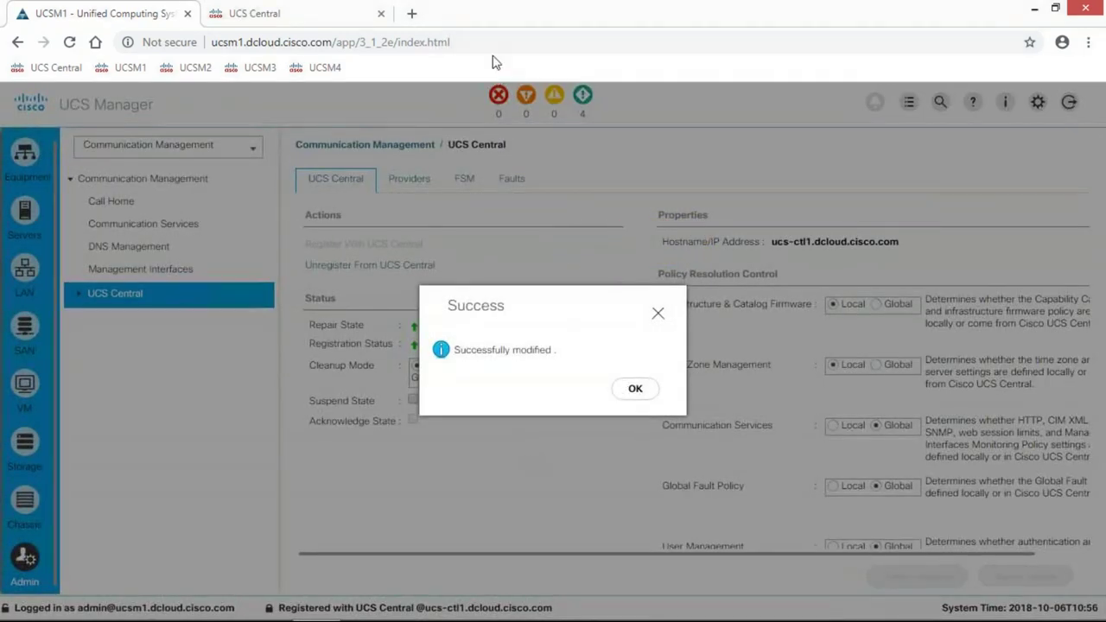
left_click(635, 390)
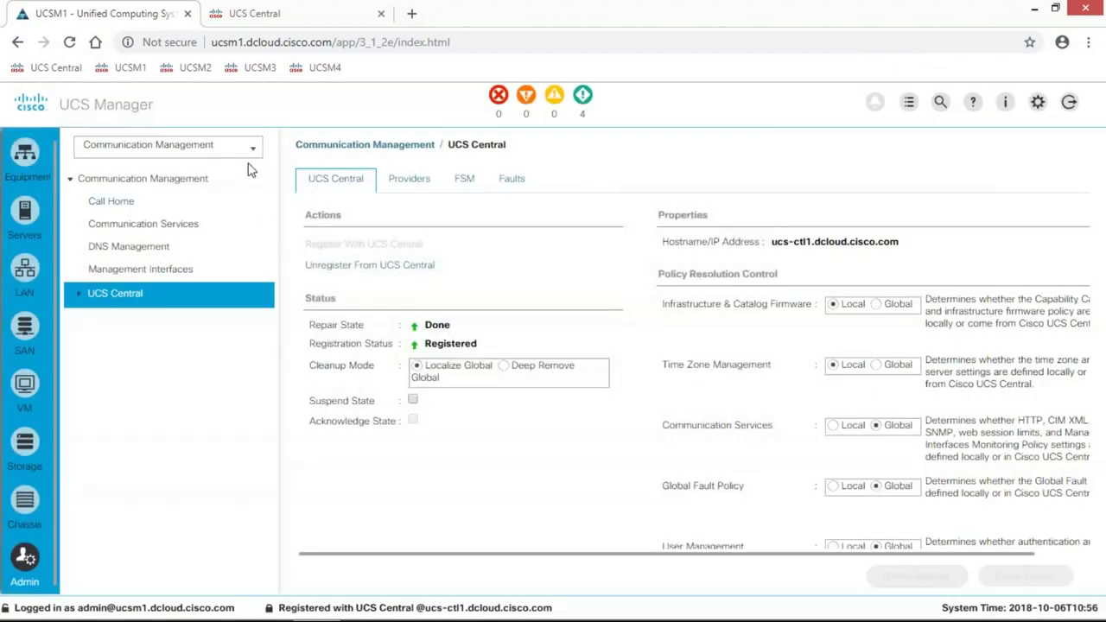
Step: Open the Timezone settings page and check the time zone list without changing it
left_click(254, 152)
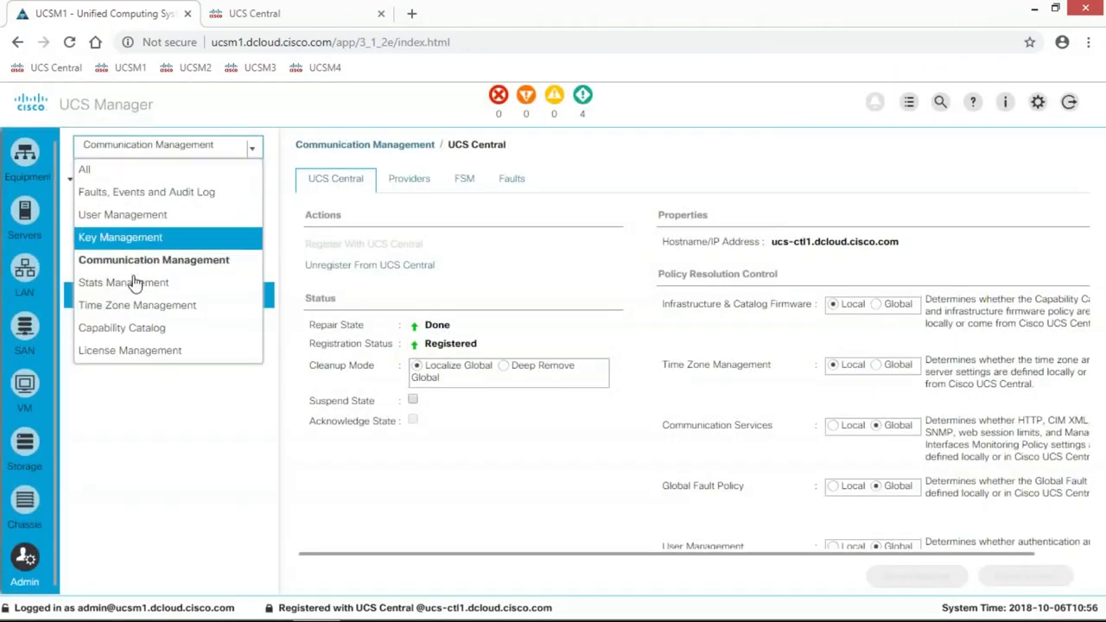
left_click(136, 306)
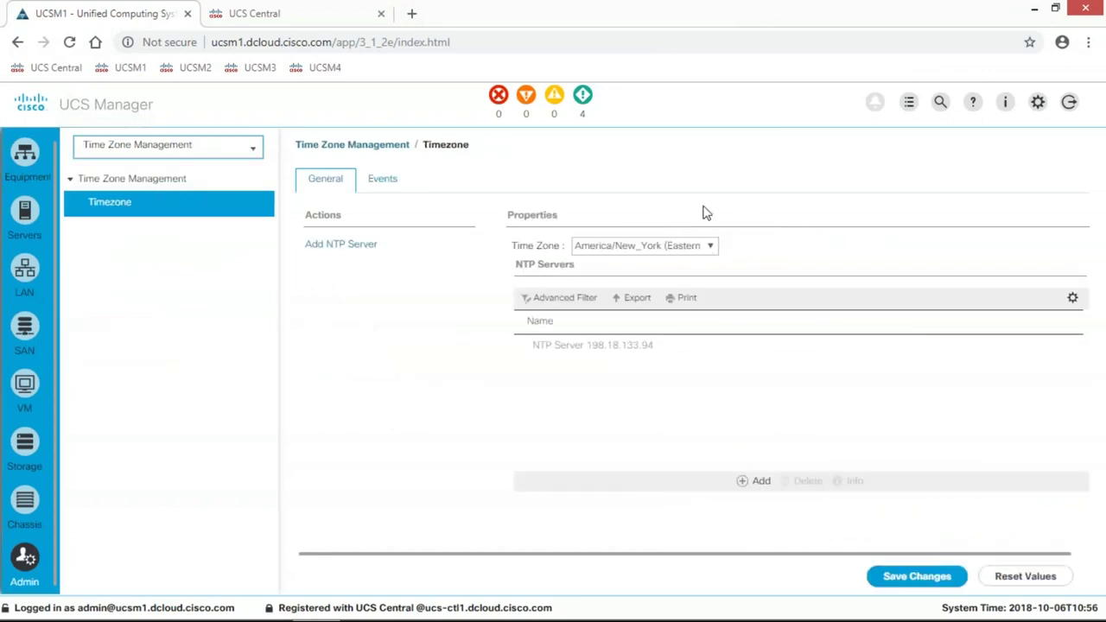
left_click(711, 249)
left_click(711, 248)
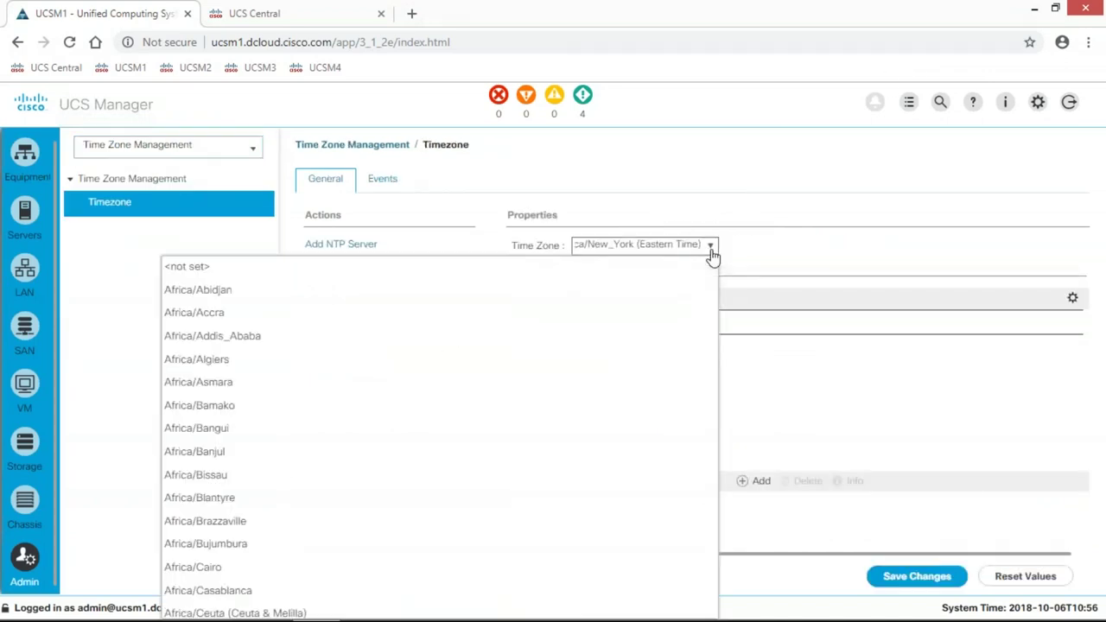
left_click(700, 213)
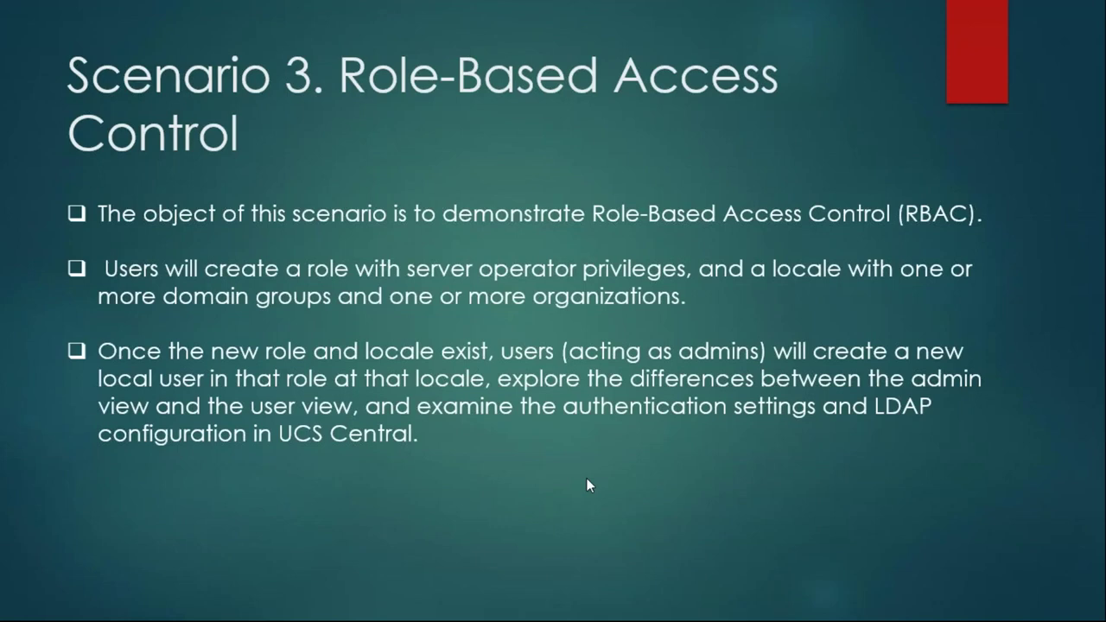
Step: Advance the slideshow from Scenario 3 through Create a Role to the Create a Locale slide
left_click(560, 291)
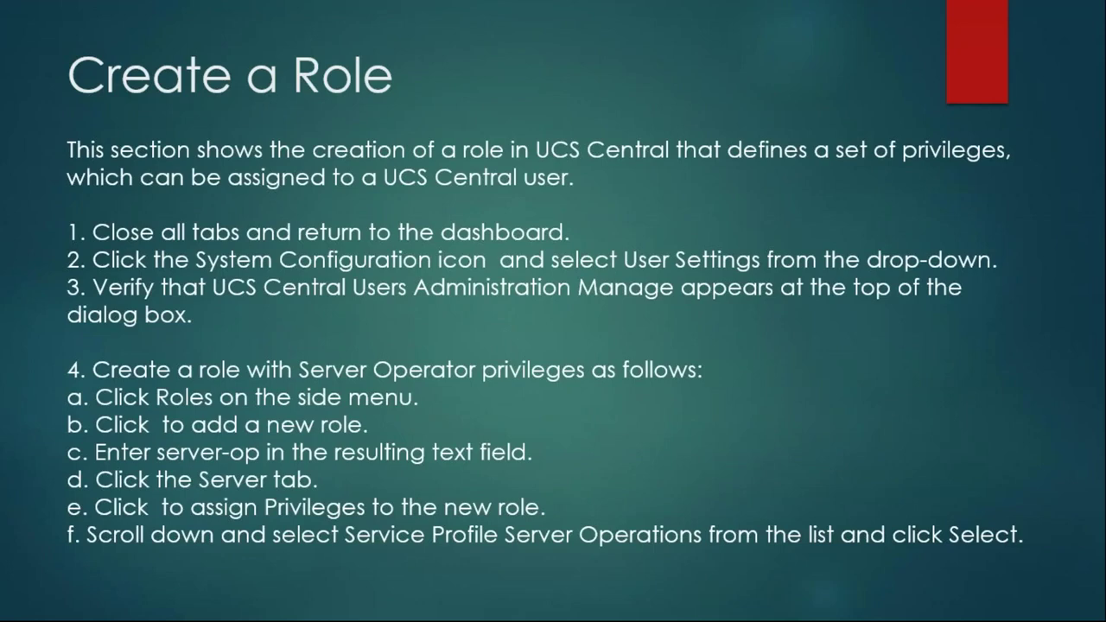
key("Right")
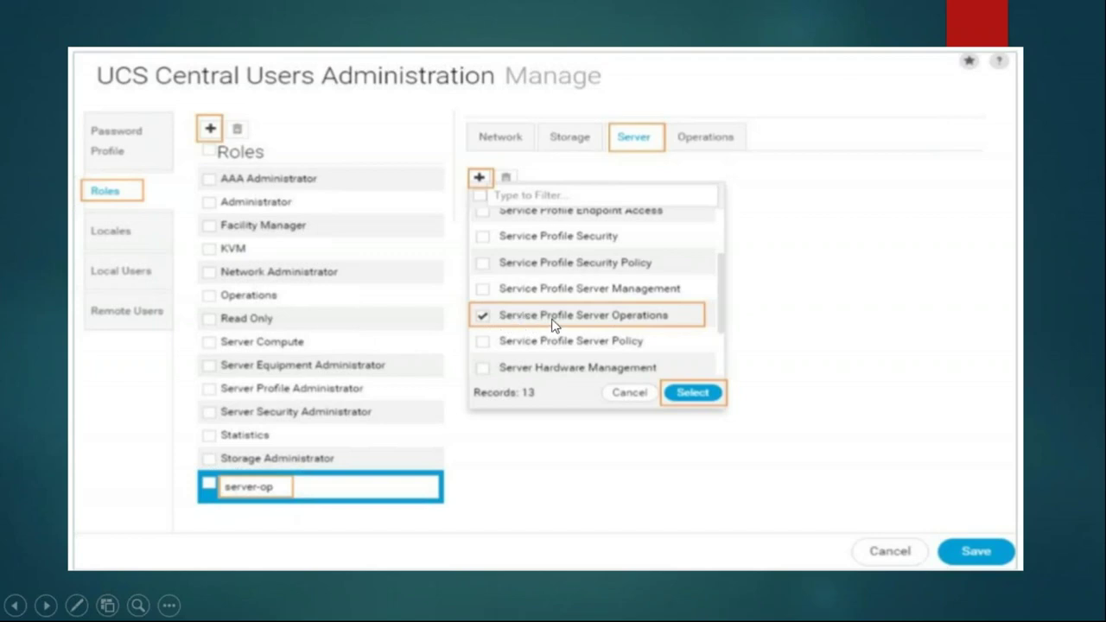
left_click(531, 490)
left_click(531, 490)
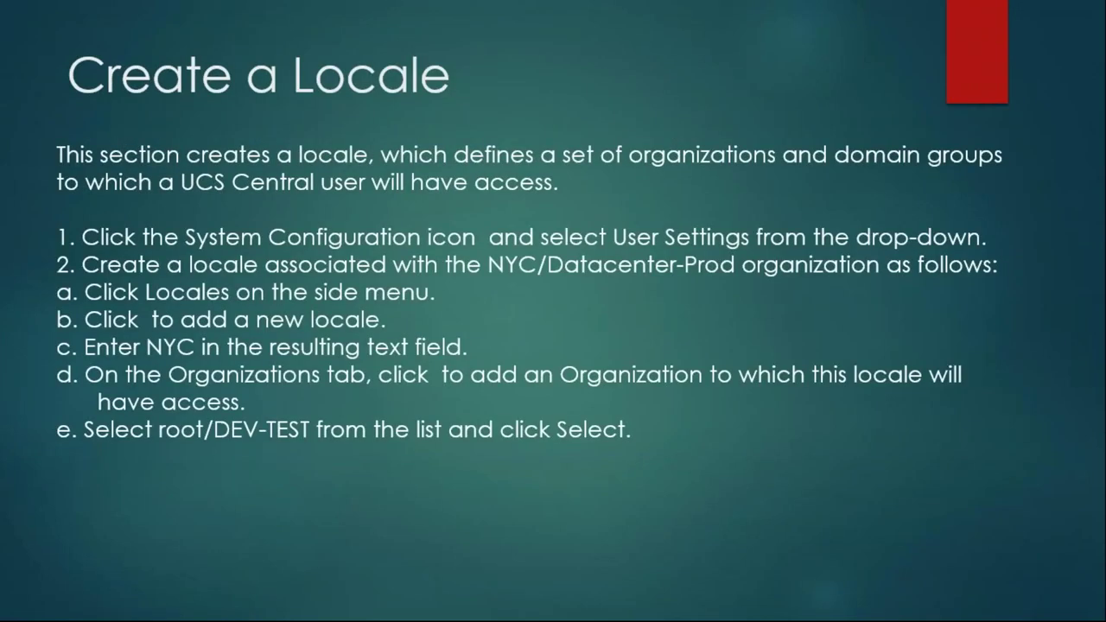
Step: Advance past the Locales and Domain Groups screenshots to the Create a New Local User slide
key("Right")
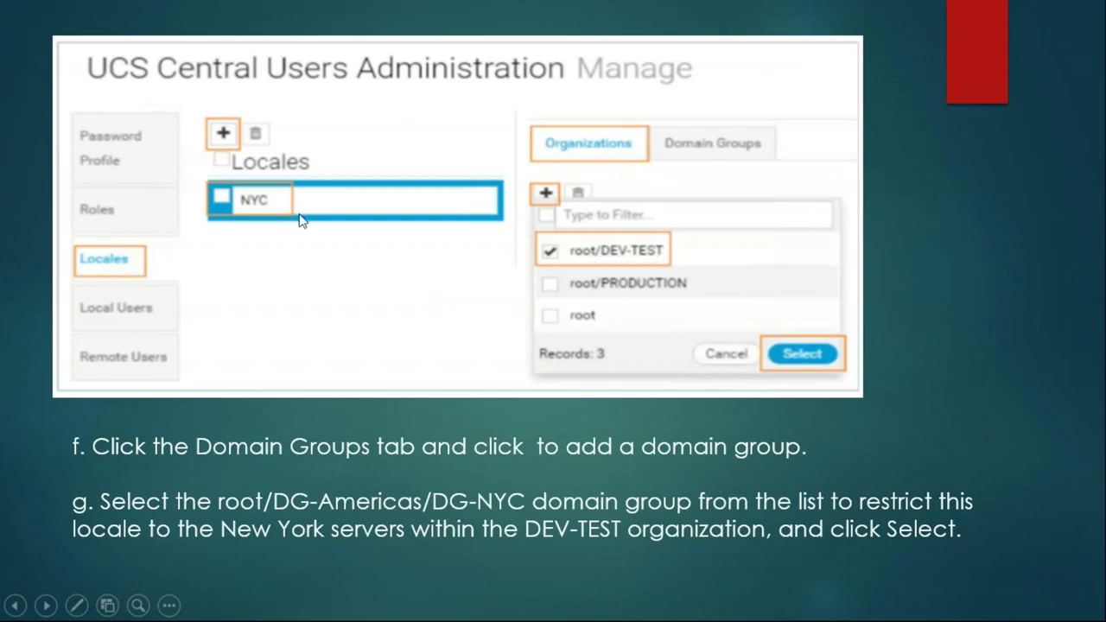
left_click(436, 283)
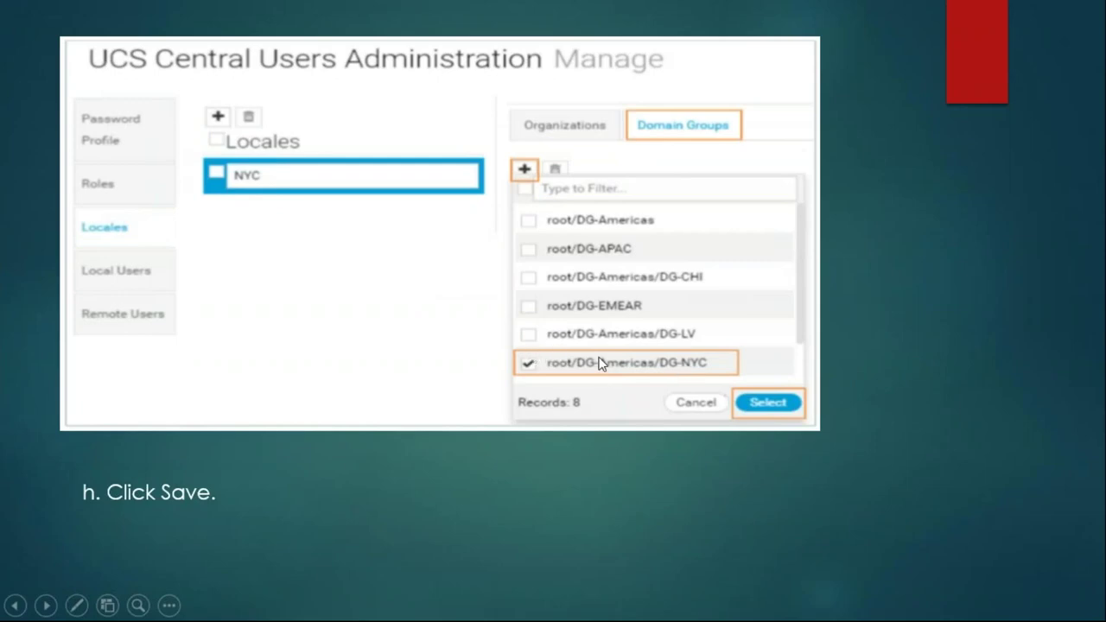
left_click(390, 357)
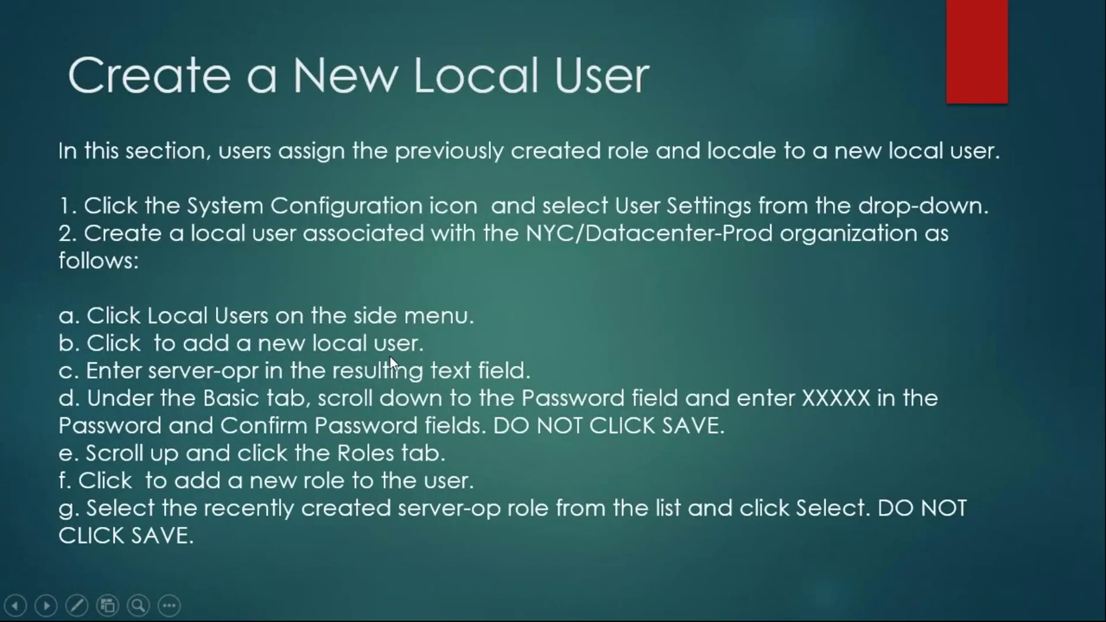
Step: Step through the local-user slides (steps h to j) to the new-user verification slide
left_click(390, 356)
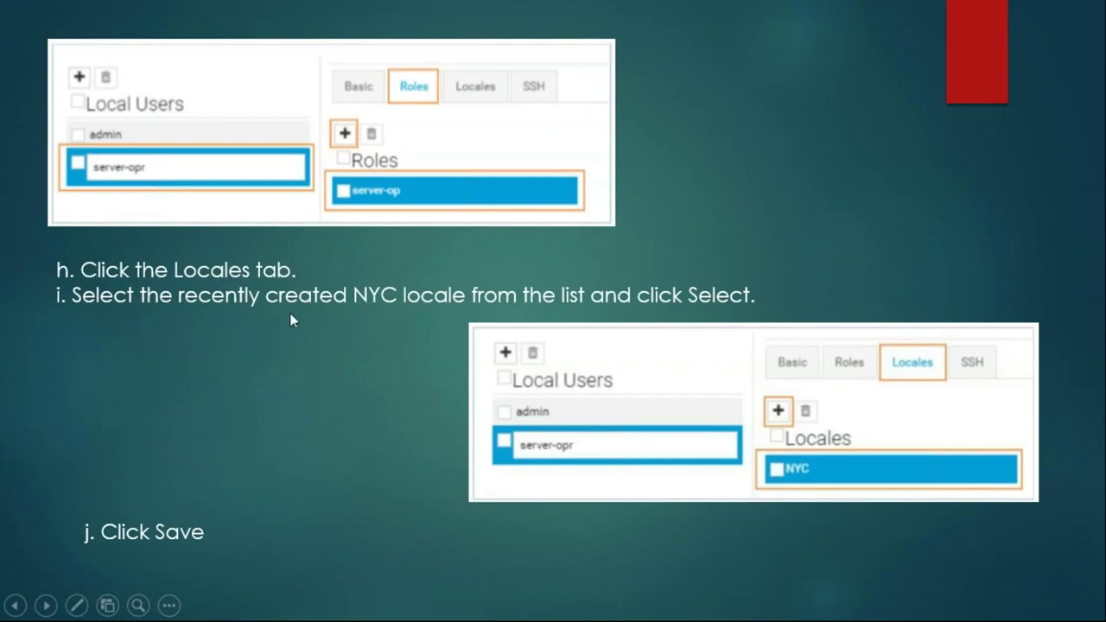
left_click(347, 357)
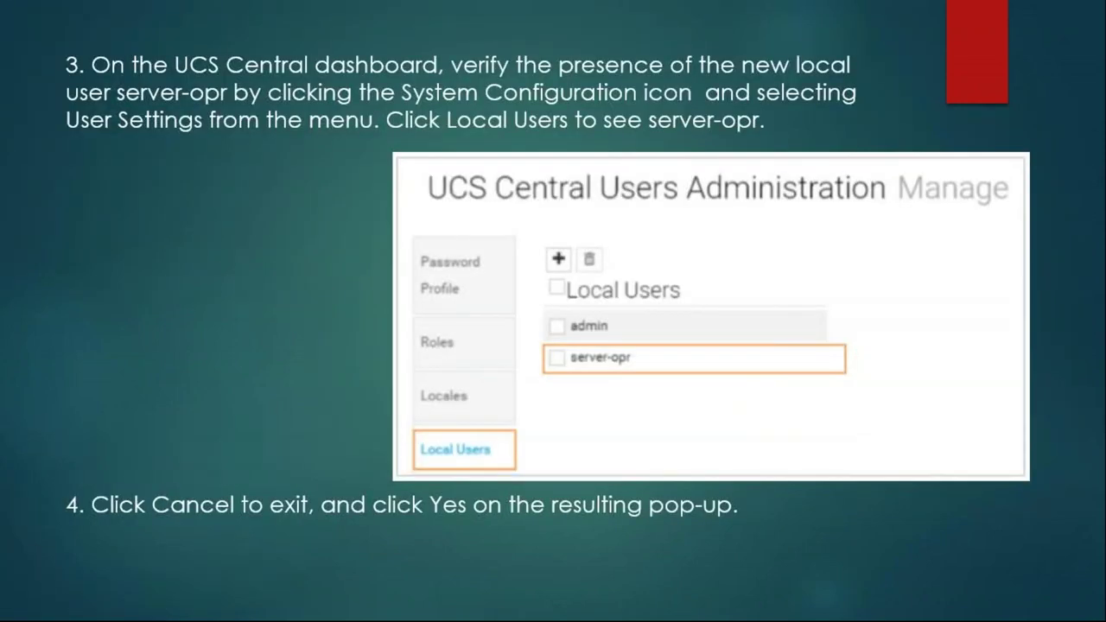
key("Left")
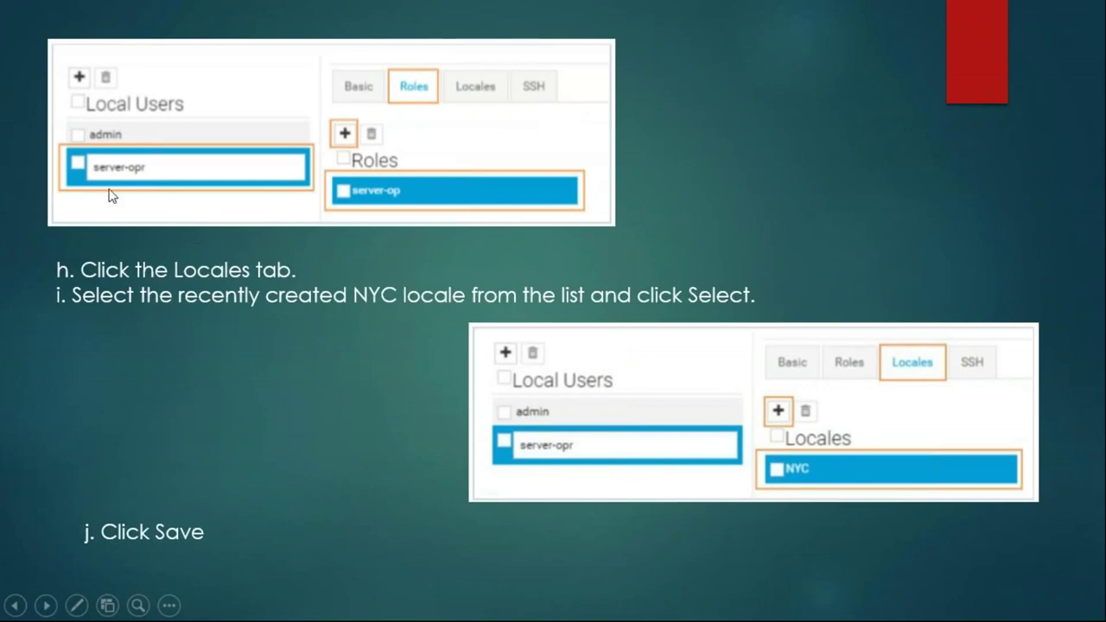
left_click(232, 299)
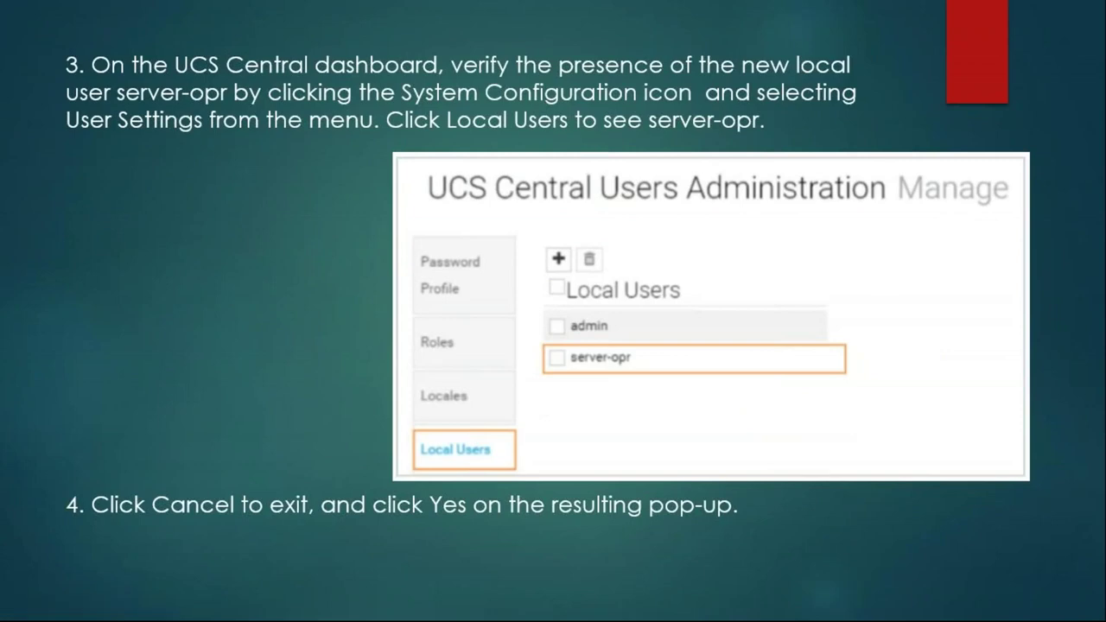
Step: Review the Explore the Newly Created User's Access slides, then return to UCS Central
key("Right")
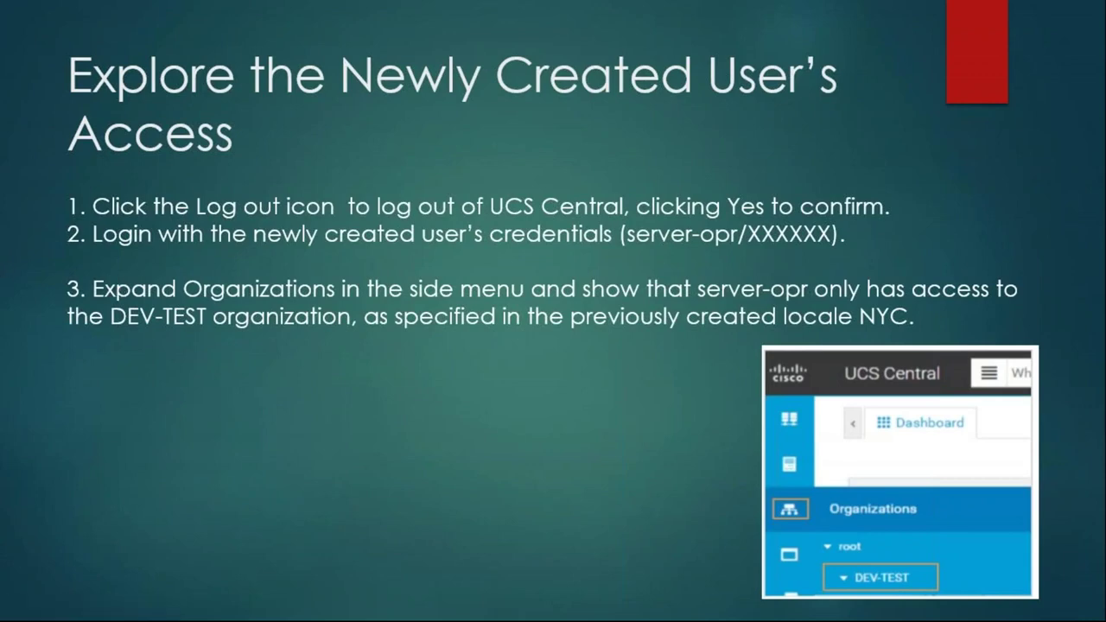
key("Right")
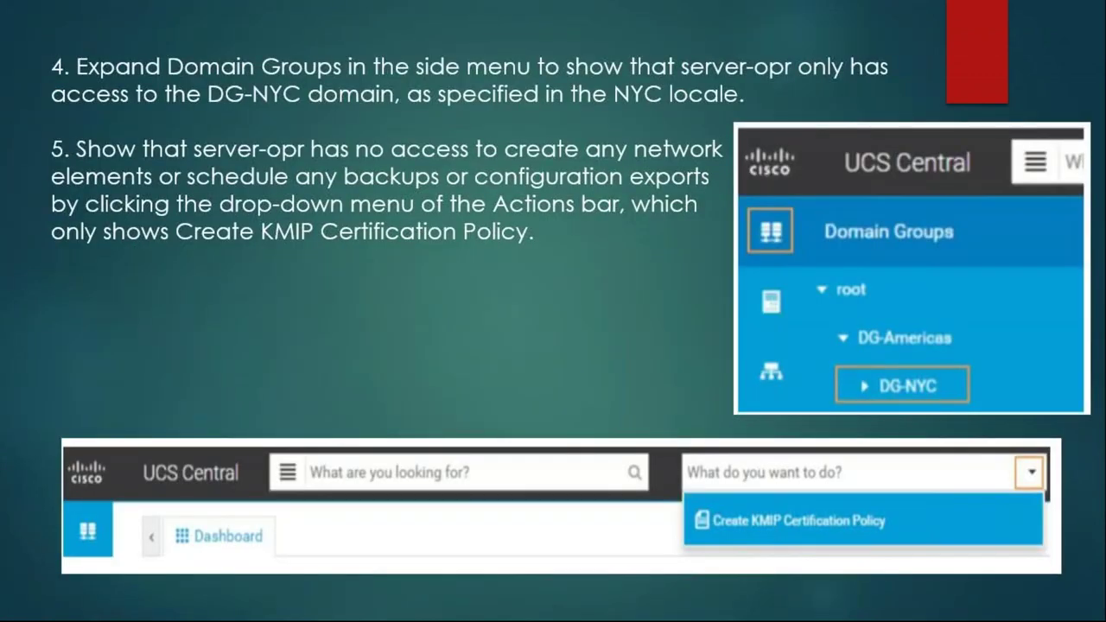
key("Right")
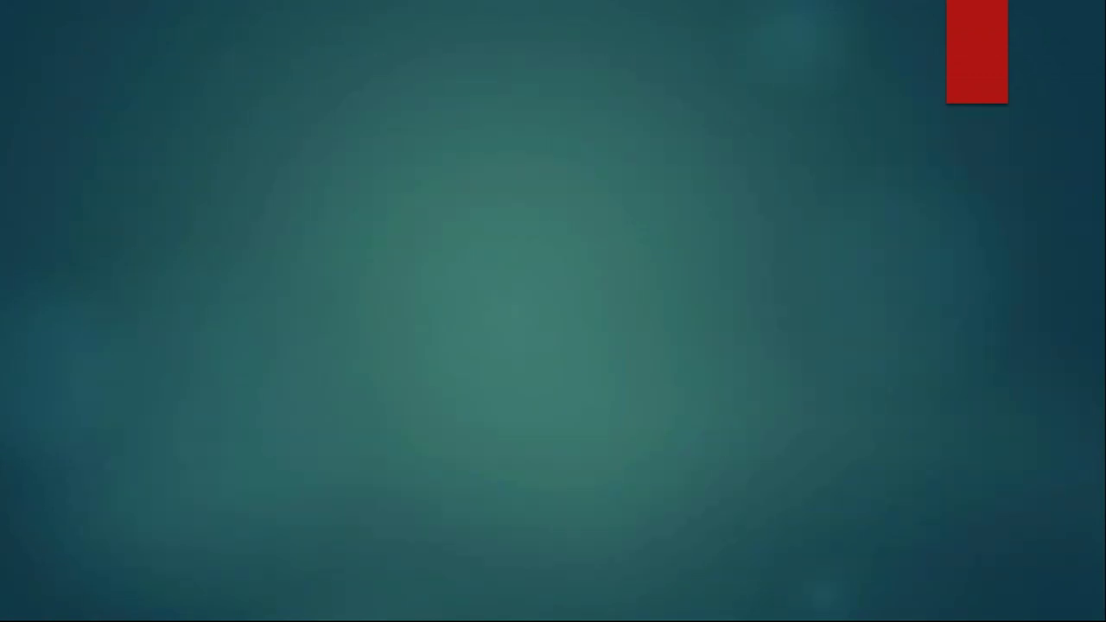
key("Left")
key("Left")
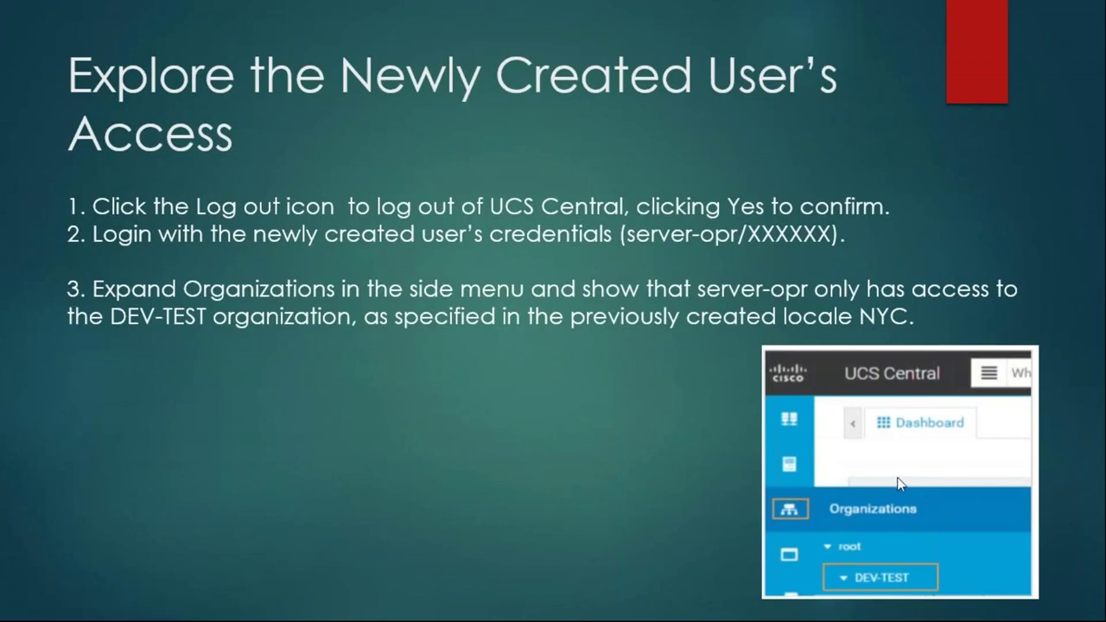
key("alt+Tab")
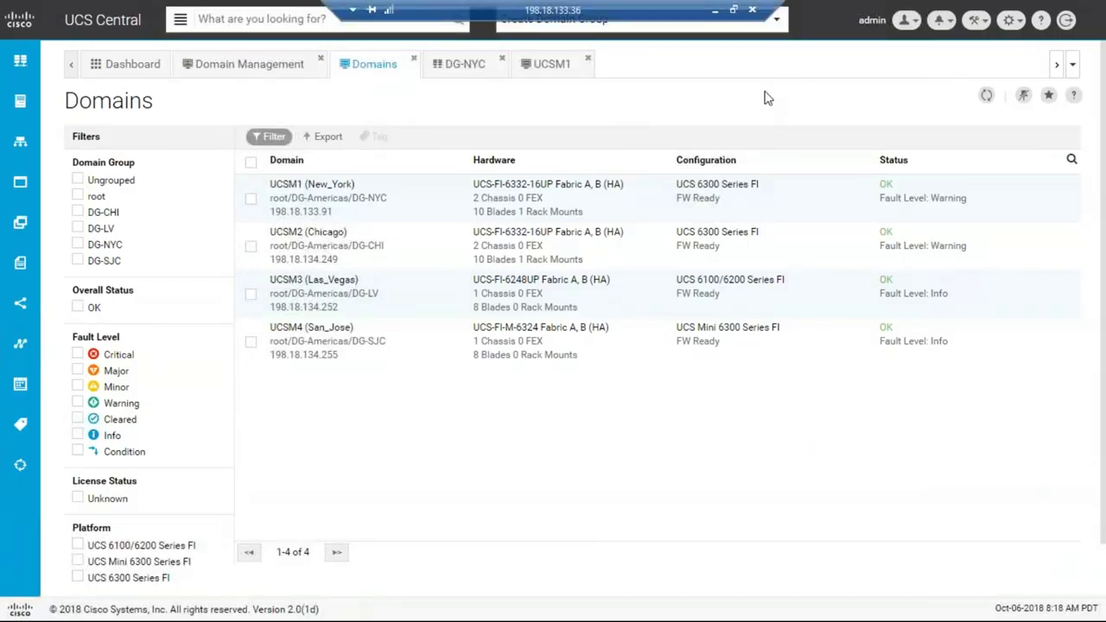
Step: In User Administration, add a new role named server-opr
left_click(1018, 24)
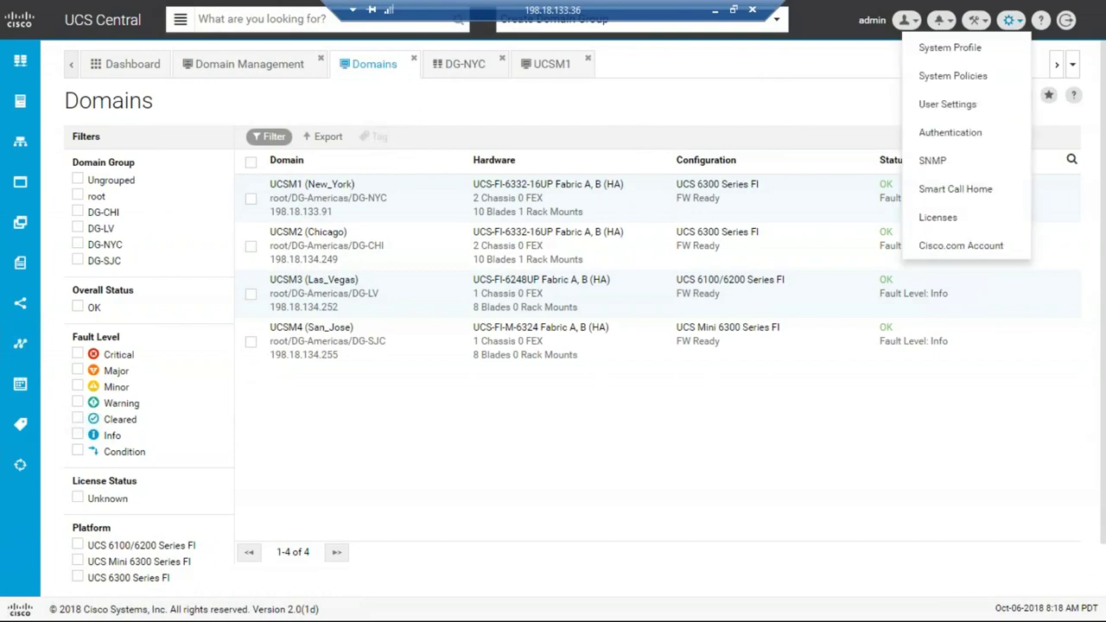
left_click(962, 105)
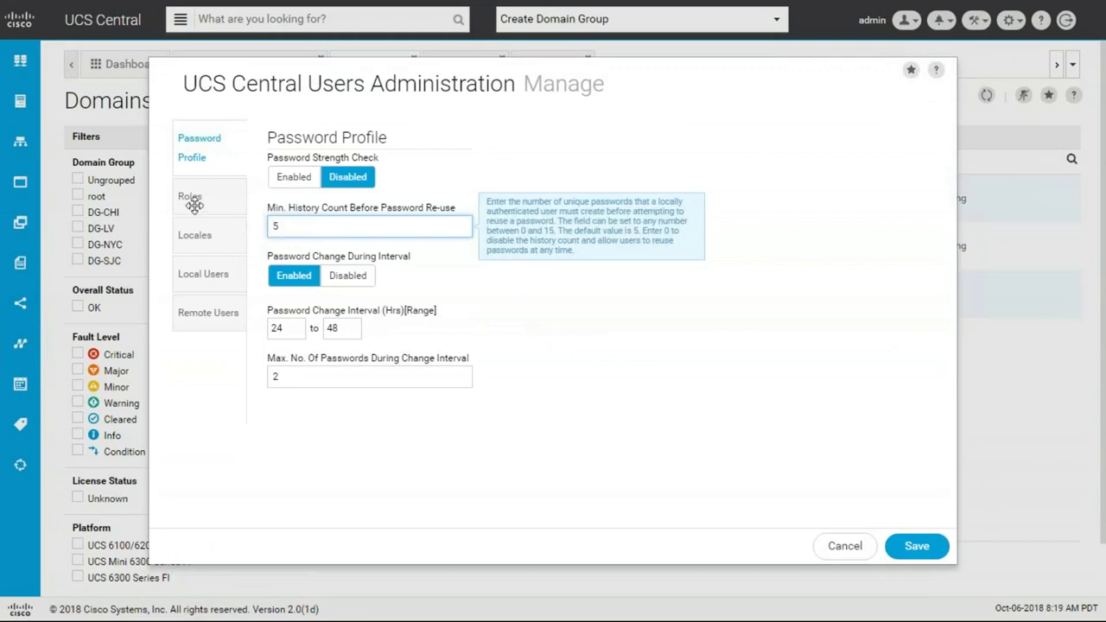
left_click(192, 201)
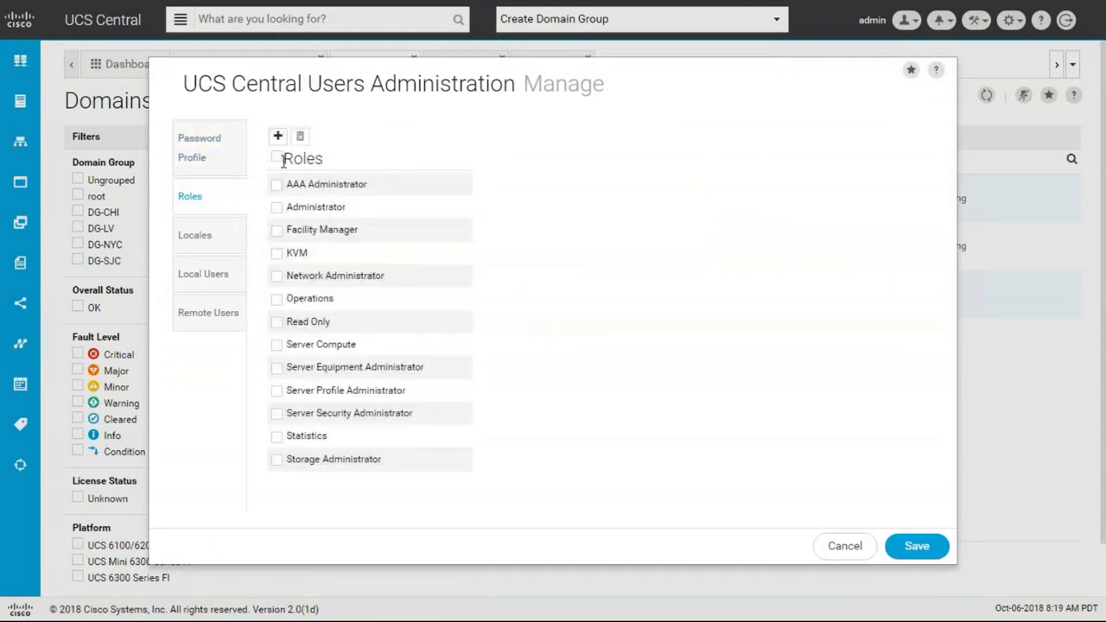
left_click(279, 136)
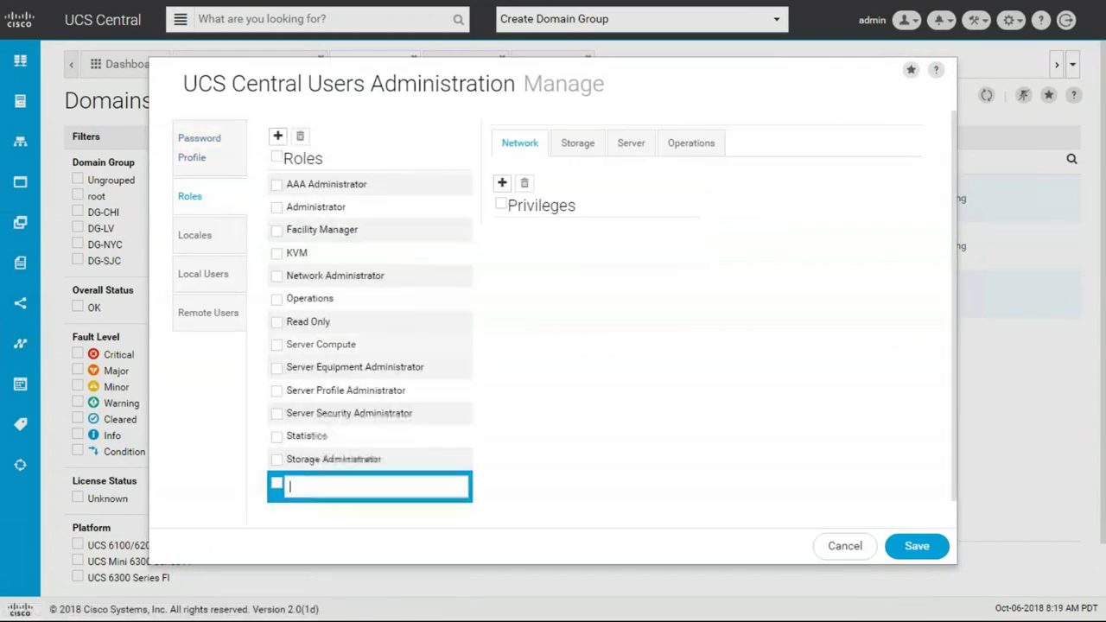
left_click(378, 491)
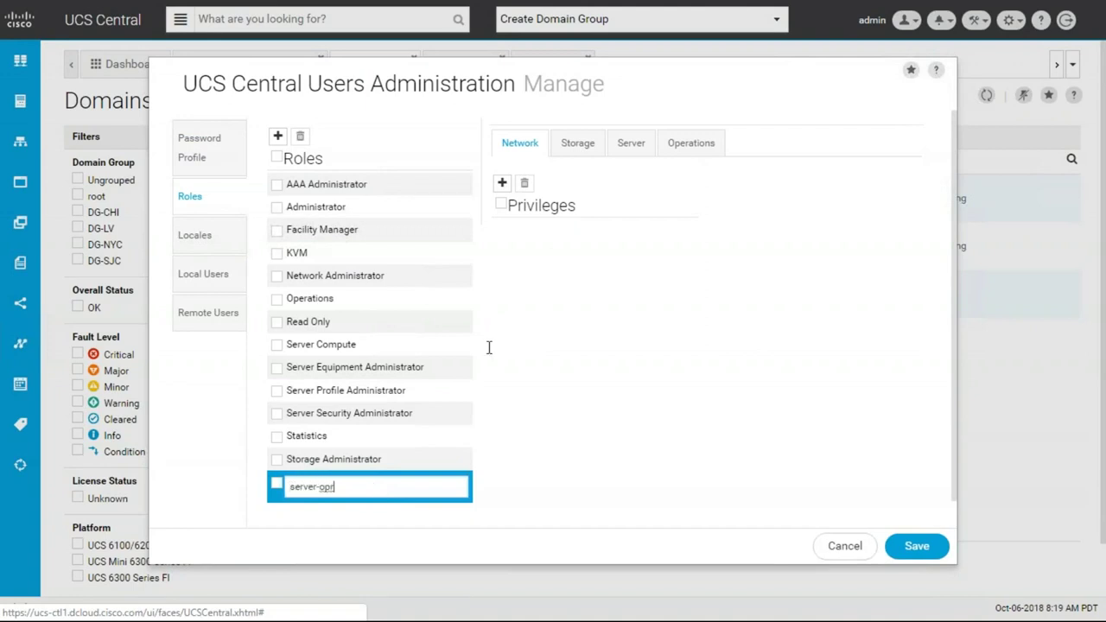
Step: Give server-opr the Service Profile Server Operations server privilege
left_click(629, 145)
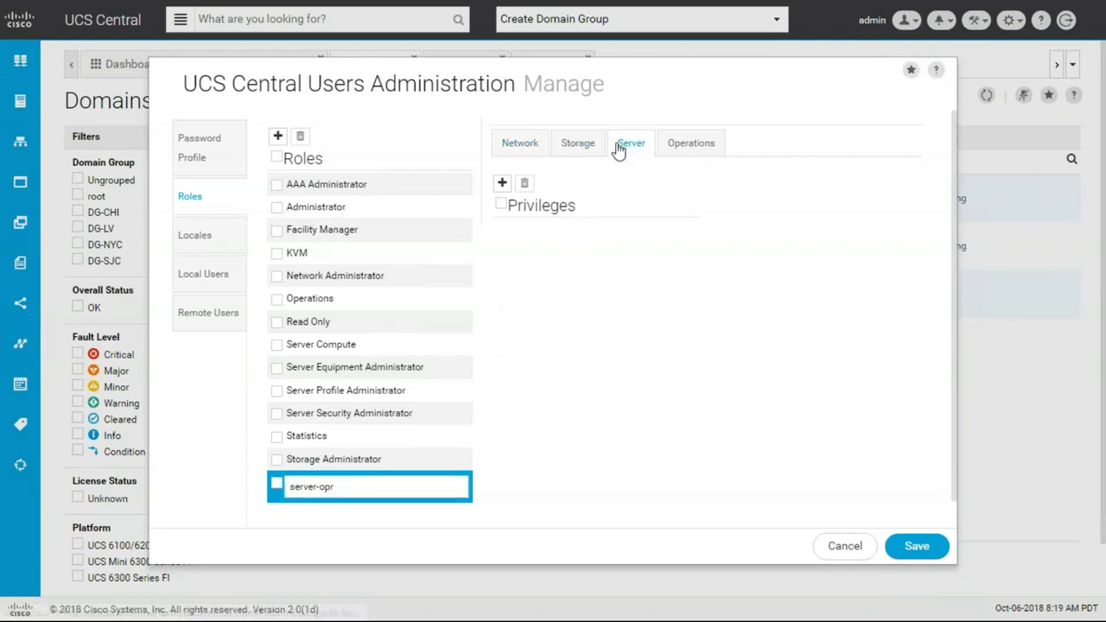
left_click(502, 183)
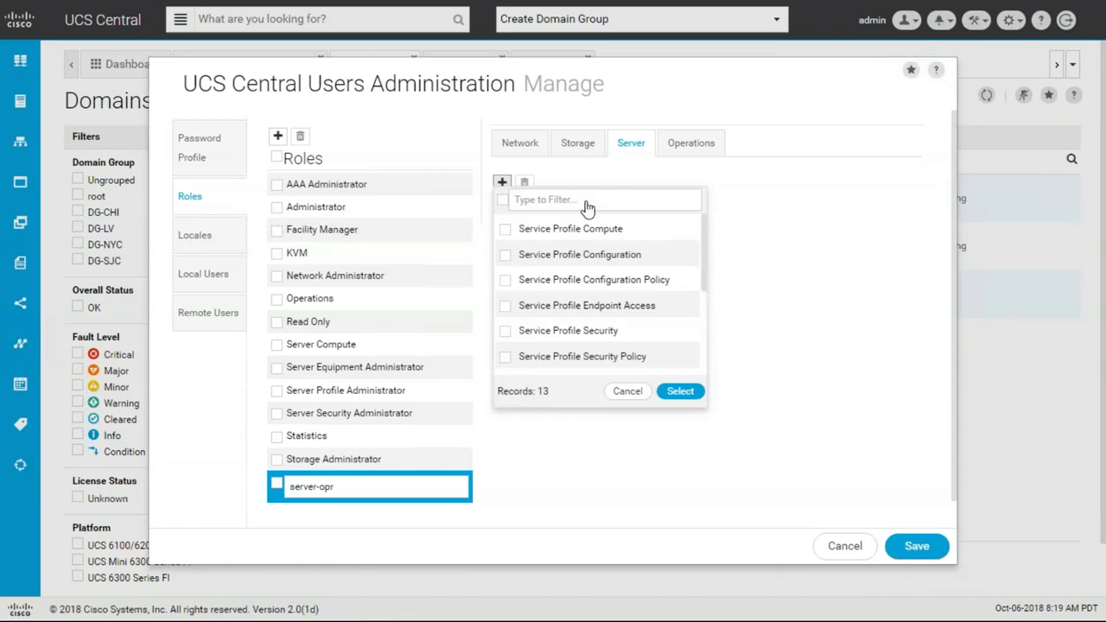
scroll(705, 330, "down", 3)
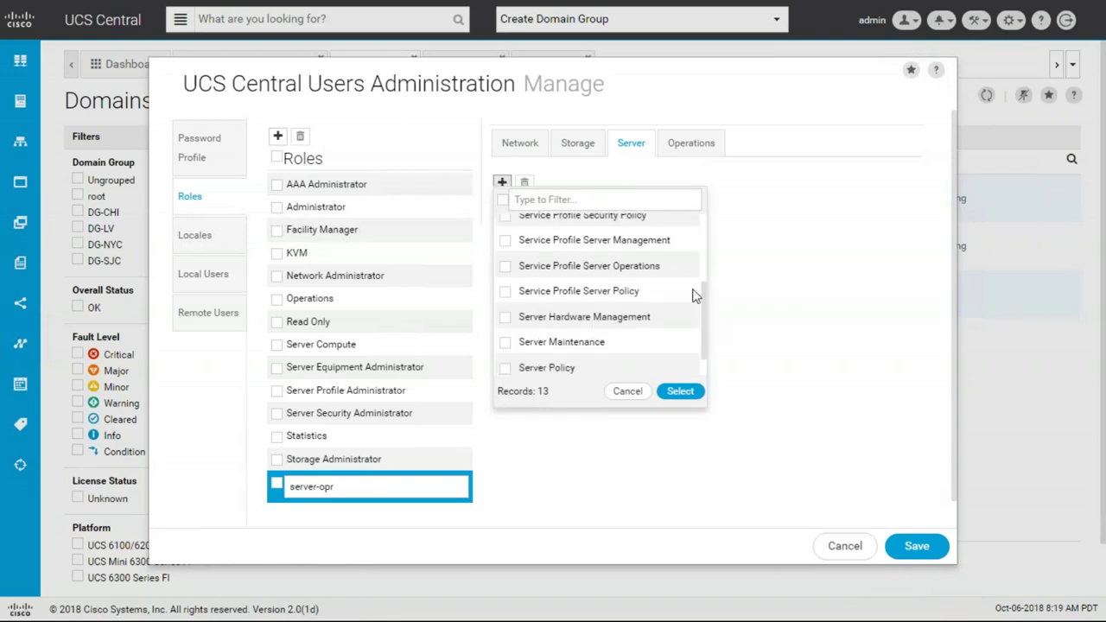
left_click(507, 268)
left_click(680, 394)
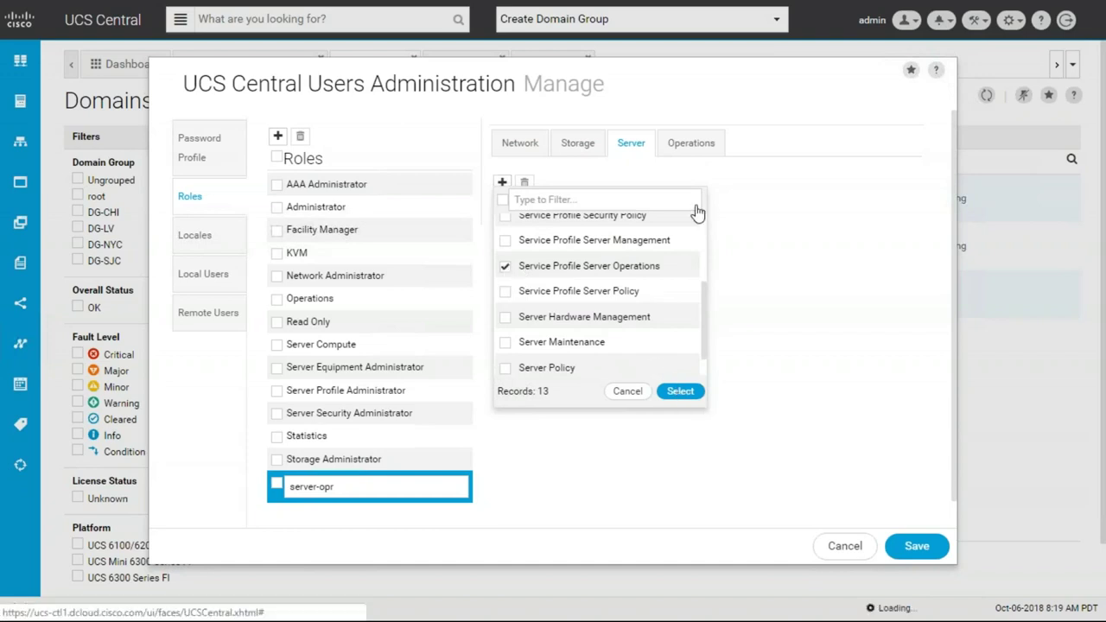
Step: Browse the Operations privileges list and cancel without adding any
left_click(694, 146)
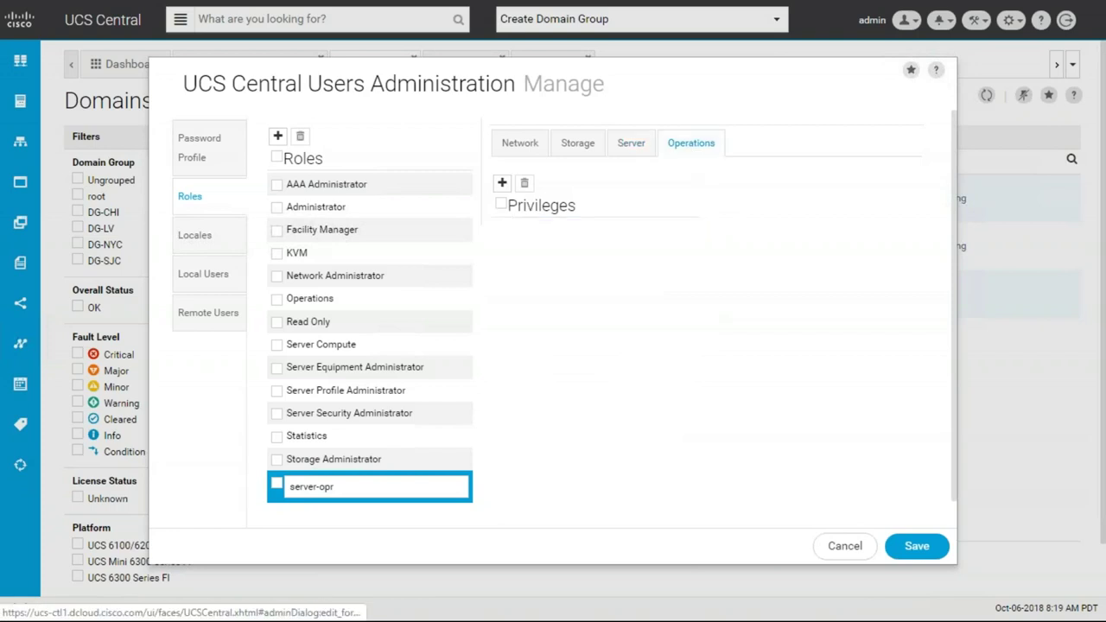
left_click(501, 184)
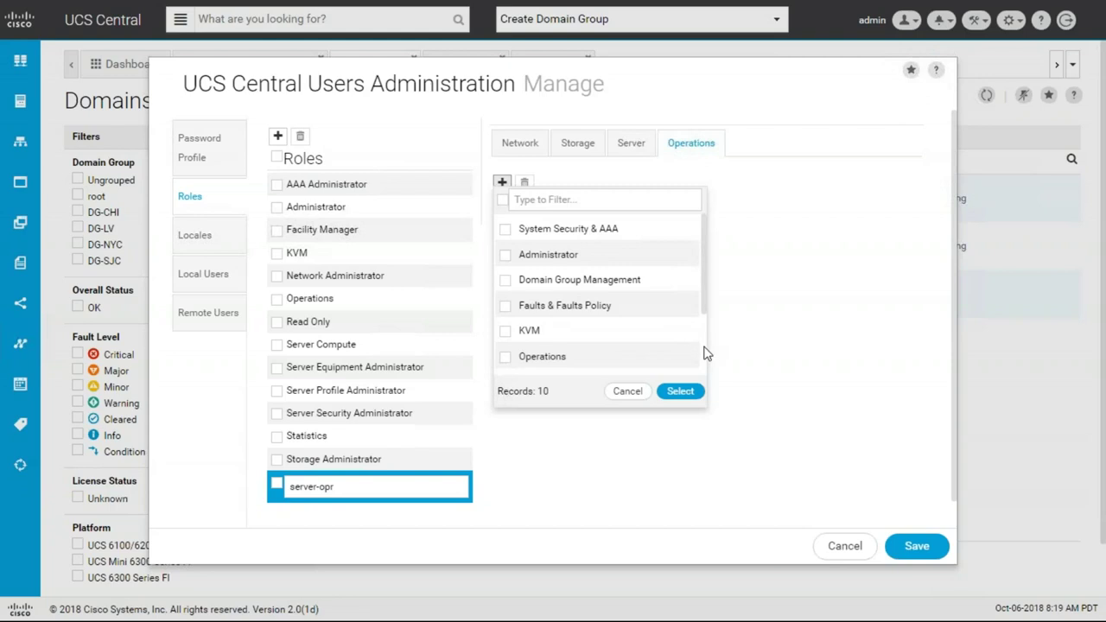
scroll(706, 352, "down", 2)
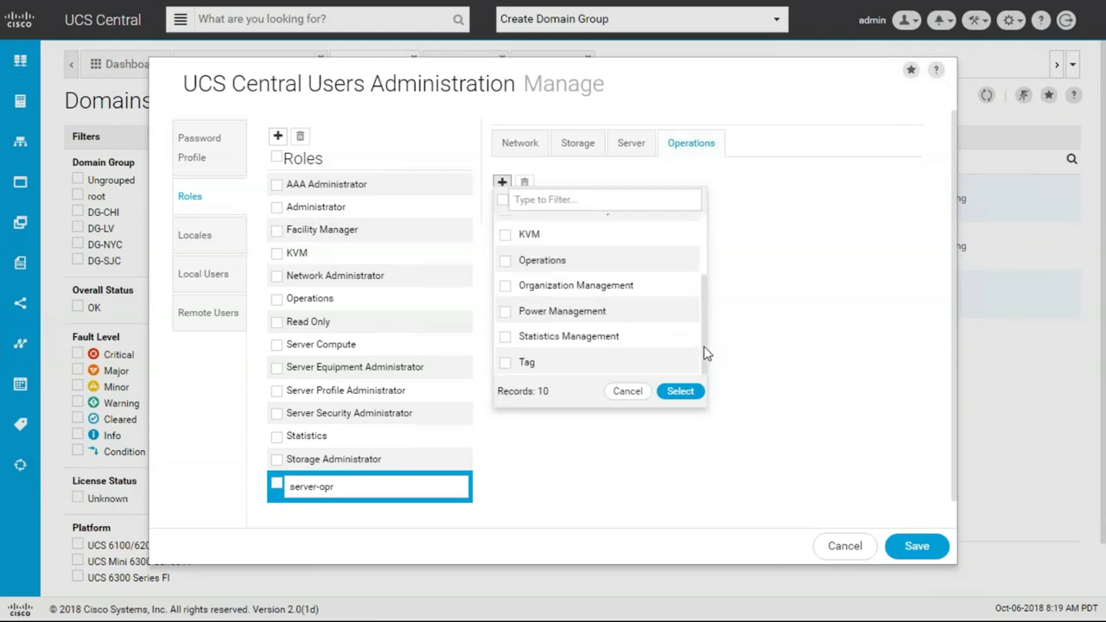
left_click(627, 391)
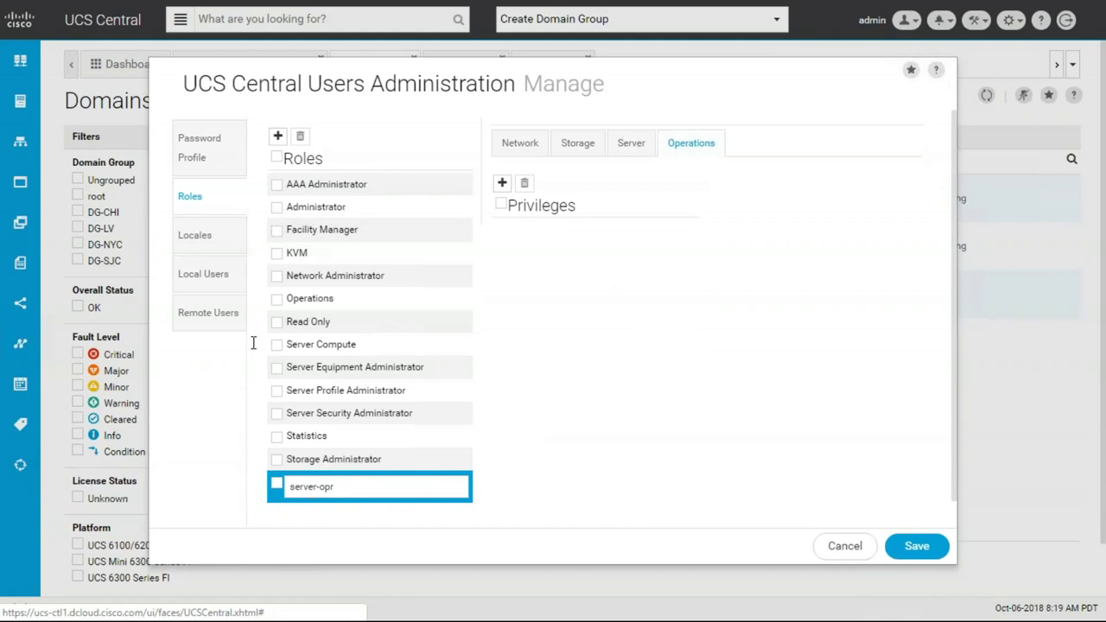
Step: Create a locale named NYC with the root/DEV-TEST organization
left_click(209, 241)
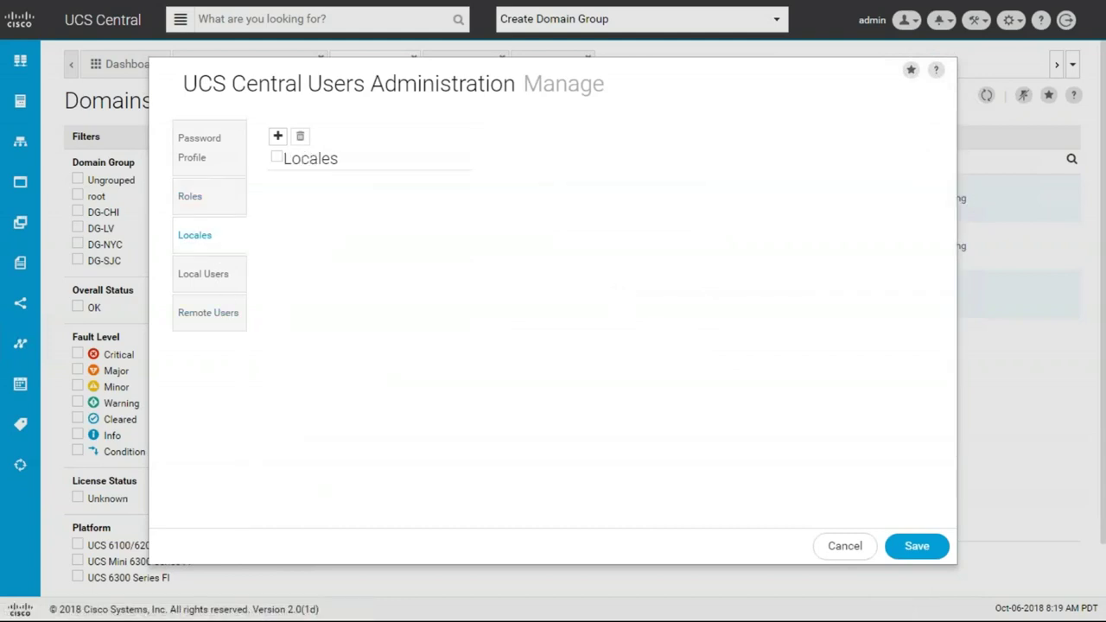
left_click(278, 136)
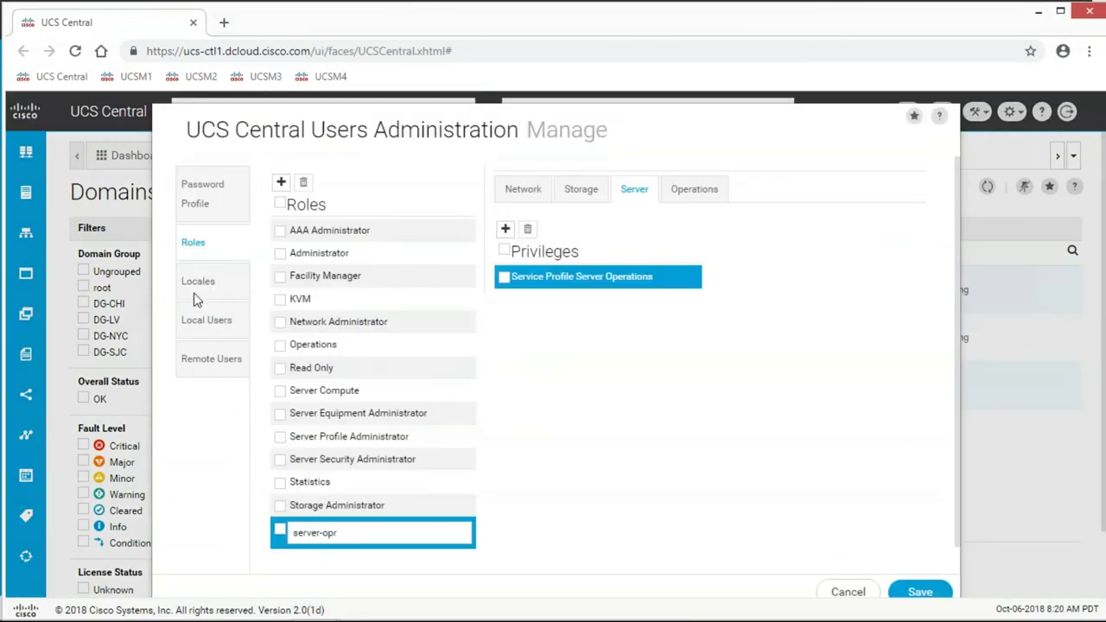
left_click(197, 289)
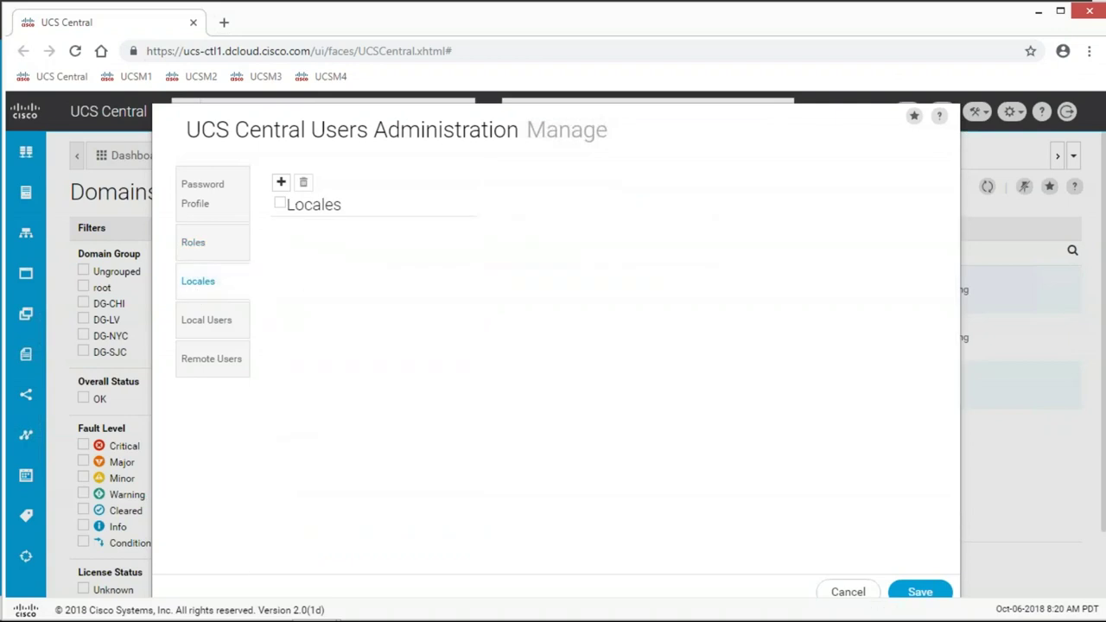
left_click(281, 181)
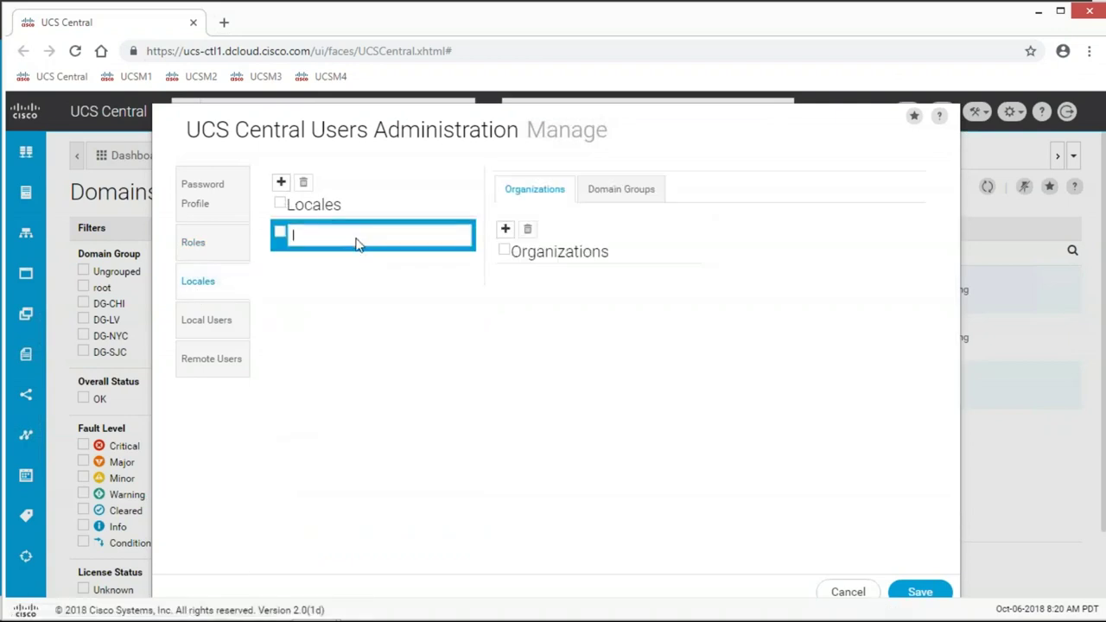
type("NYC")
left_click(506, 228)
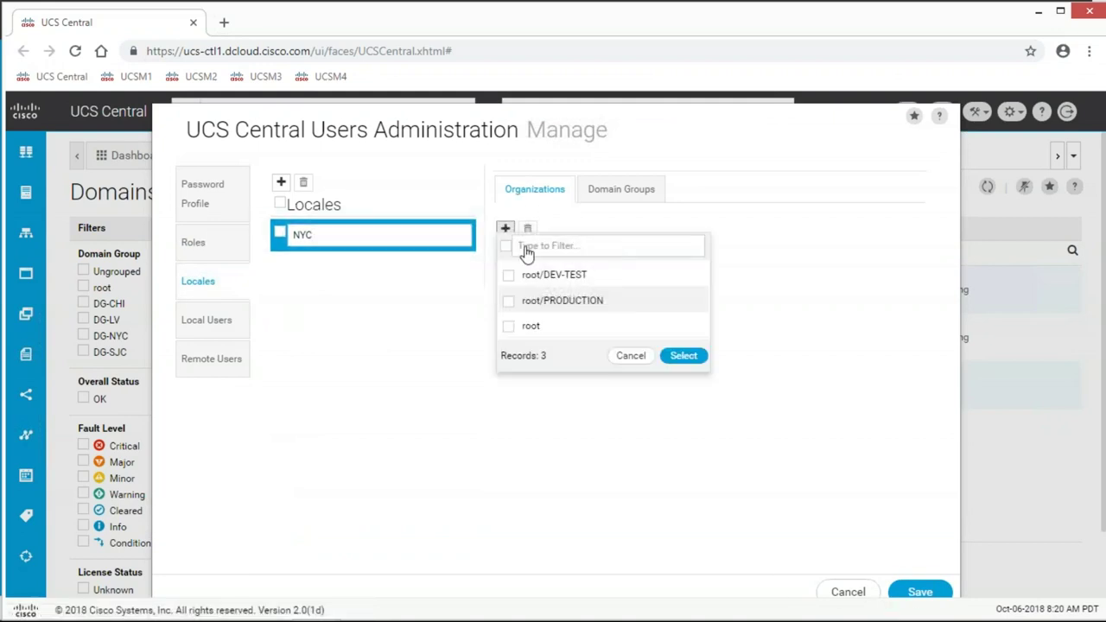
left_click(509, 275)
left_click(684, 356)
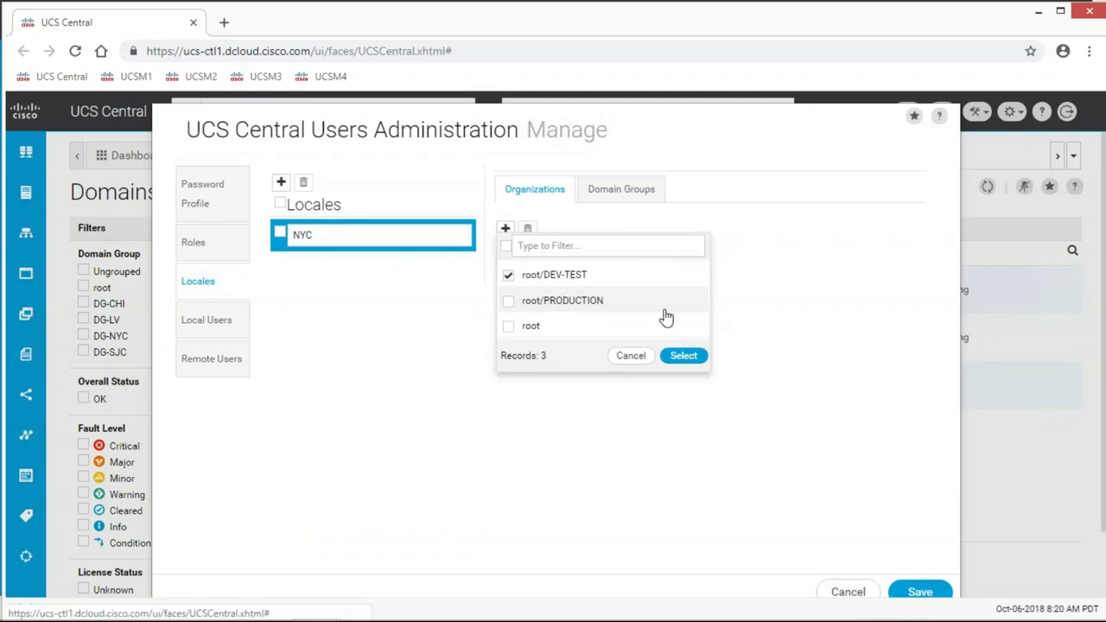
Step: Add the root/DG-Americas/DG-NYC domain group to the NYC locale
left_click(621, 189)
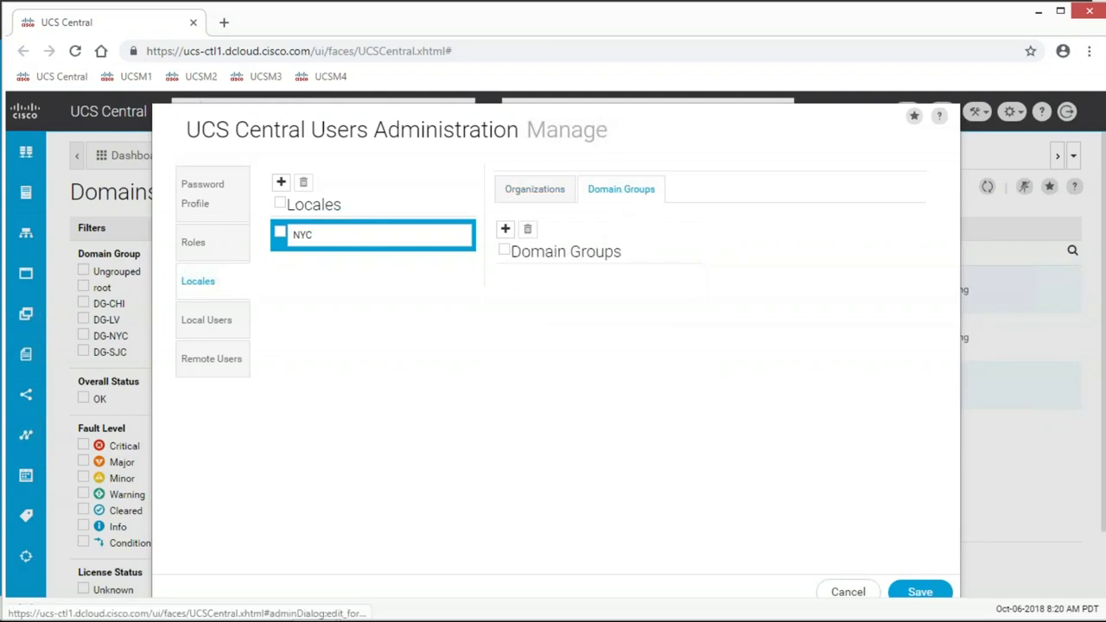
left_click(506, 229)
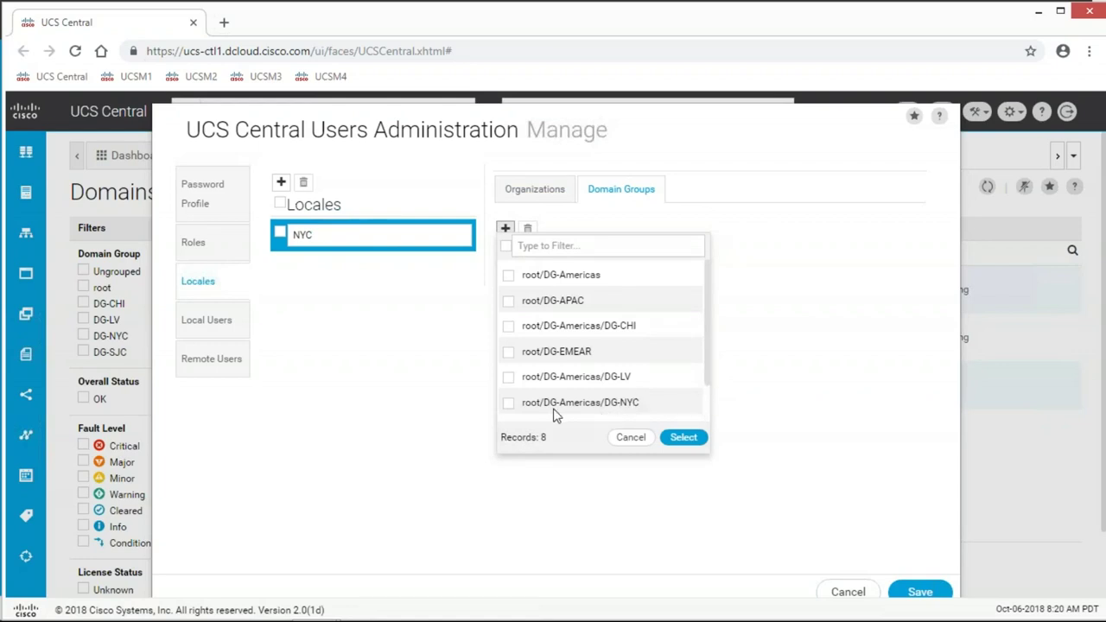
left_click(508, 403)
left_click(682, 438)
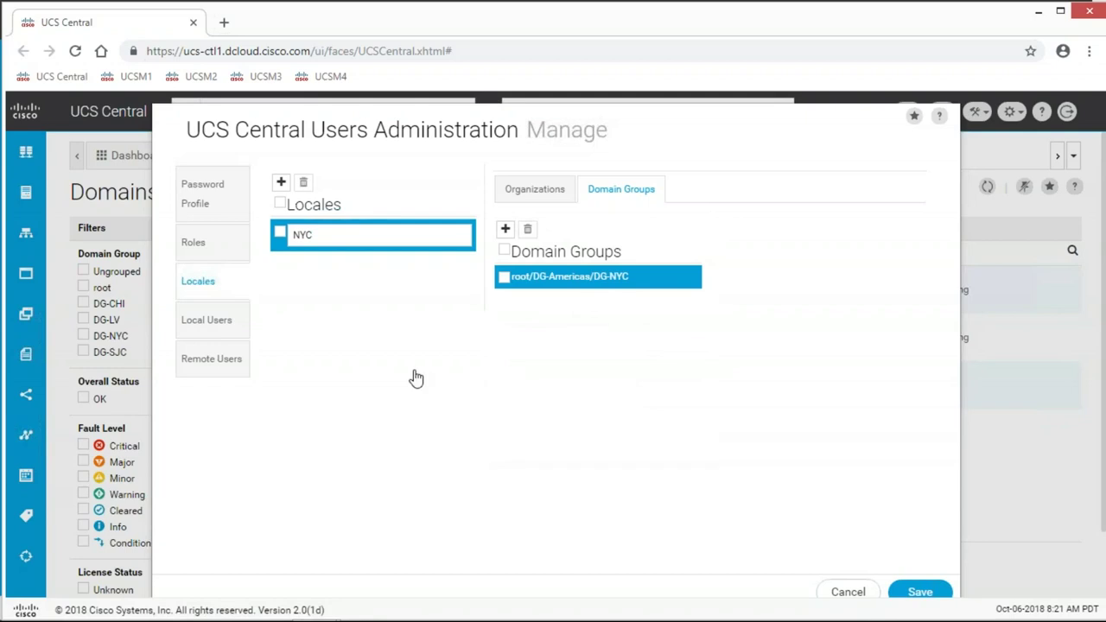
left_click(210, 321)
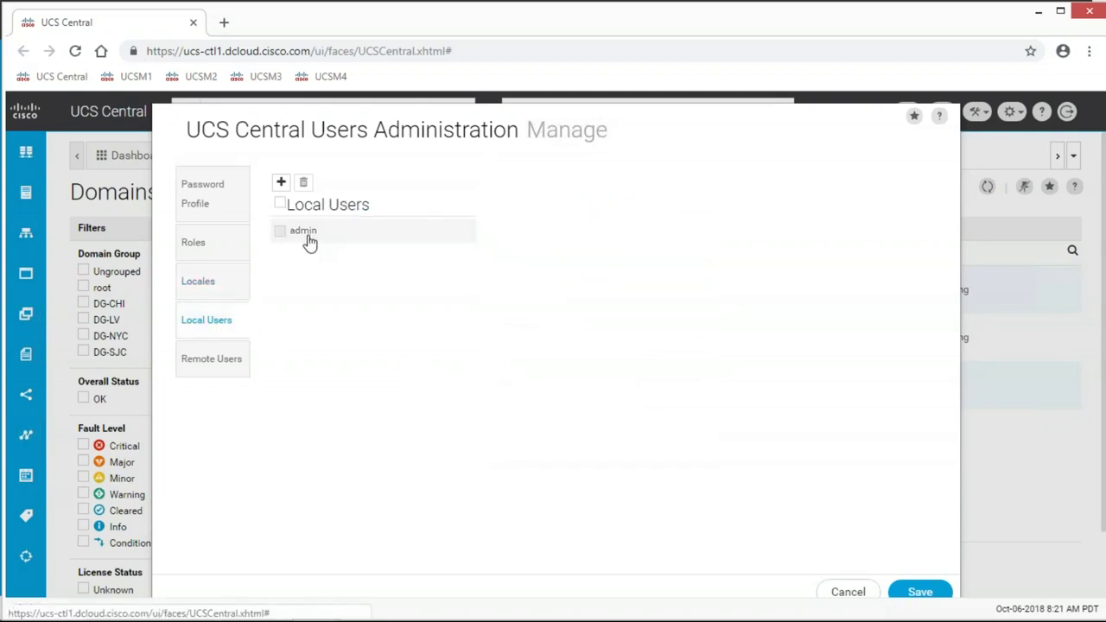
Step: Add local user server-opr, enter and confirm its password, and show its Roles tab
left_click(281, 181)
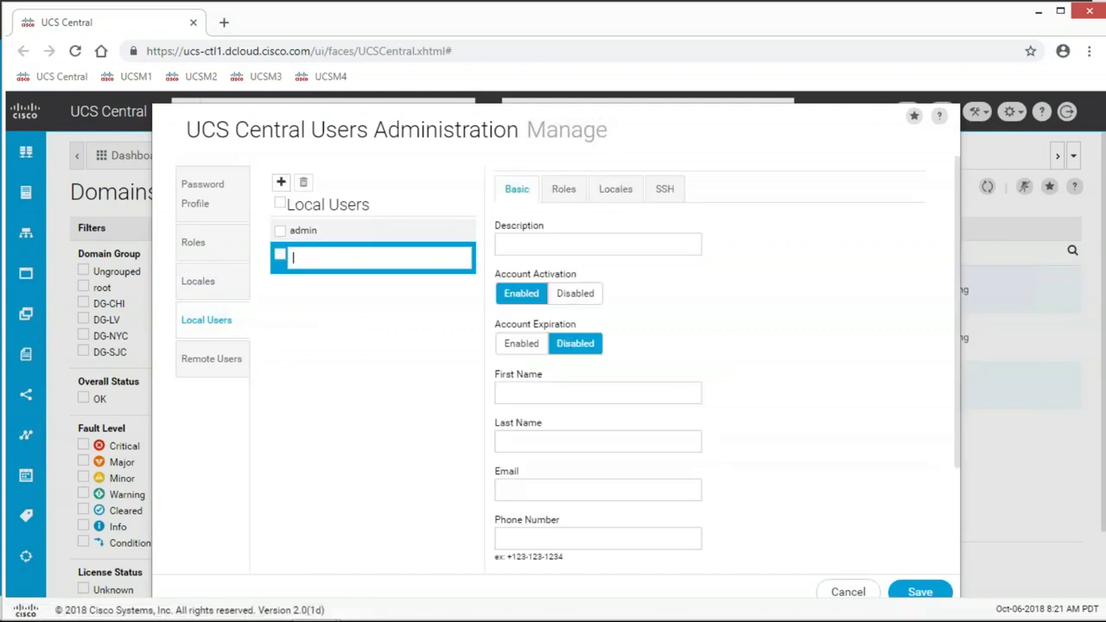
type("server-op")
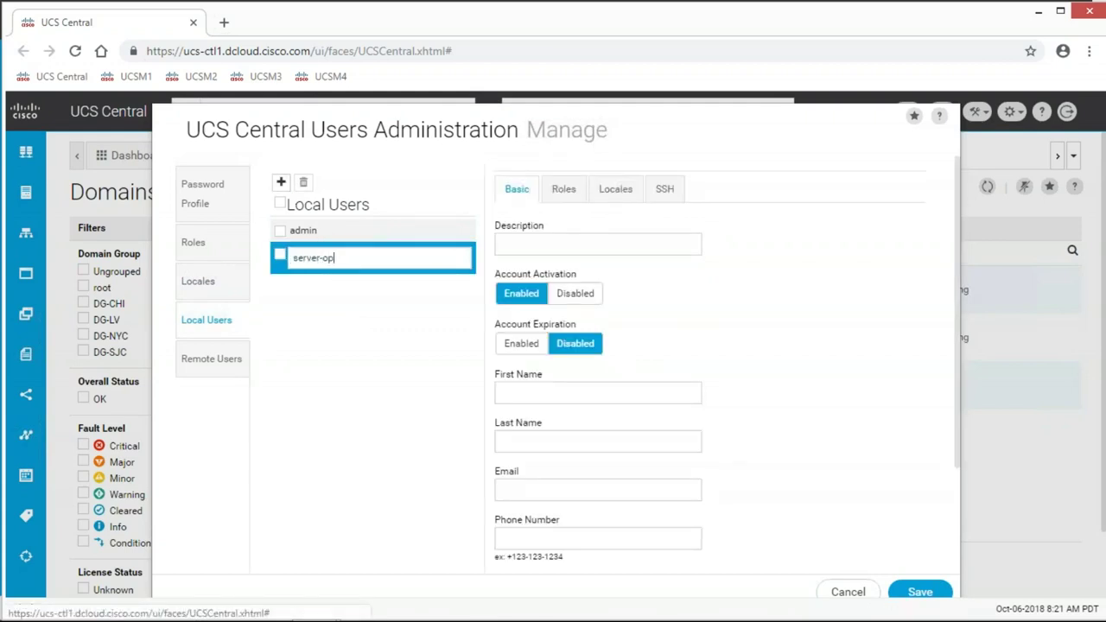
type("r")
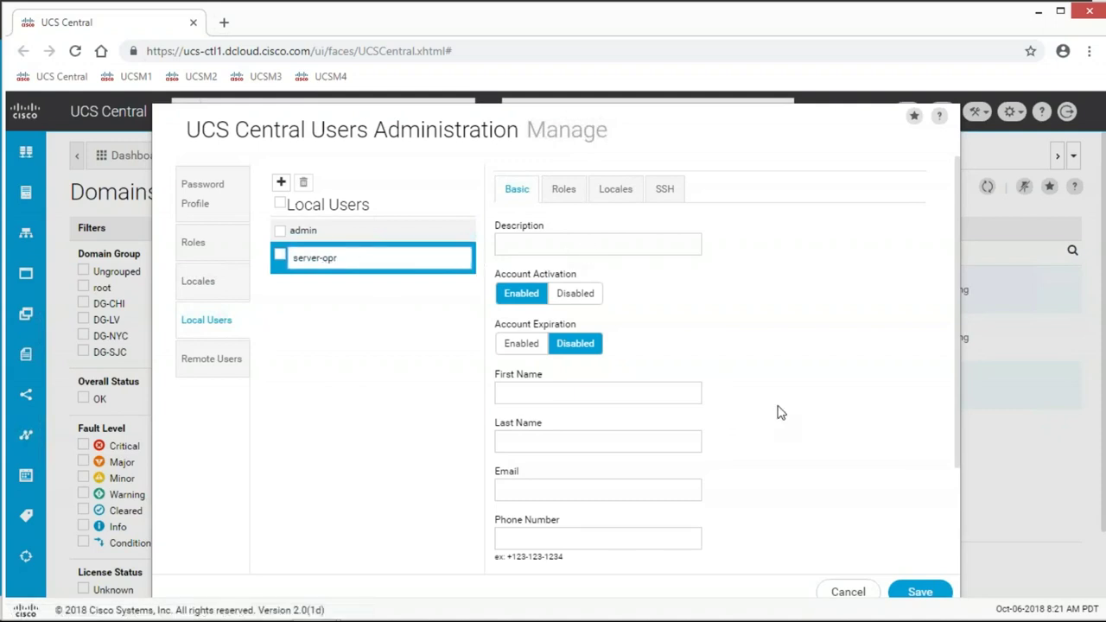
scroll(780, 413, "down", 3)
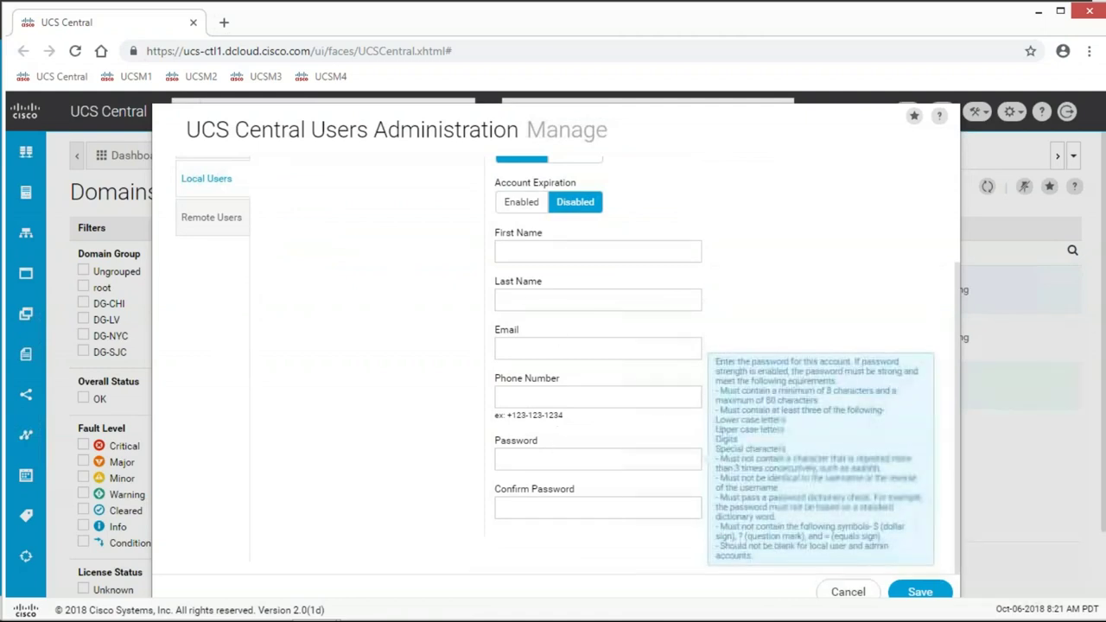
left_click(503, 459)
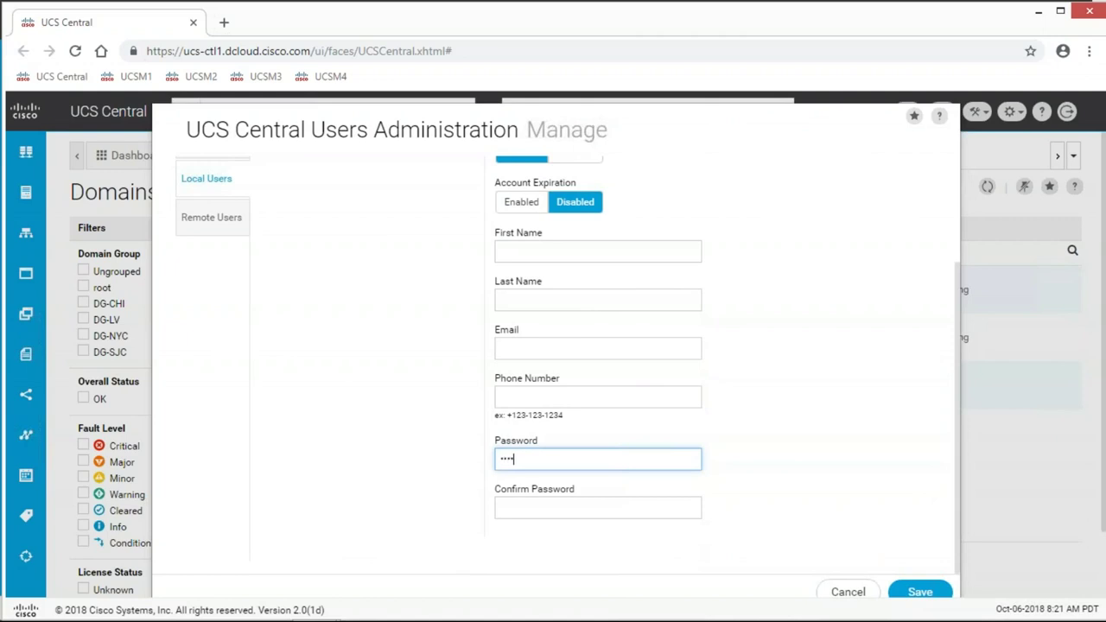
left_click(566, 513)
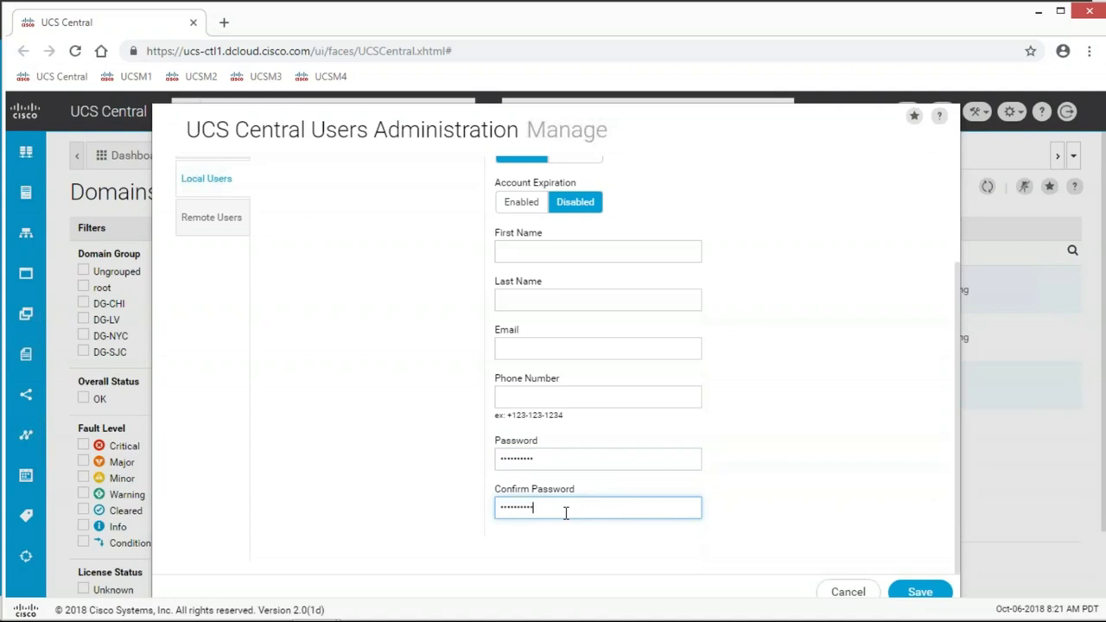
scroll(765, 489, "up", 3)
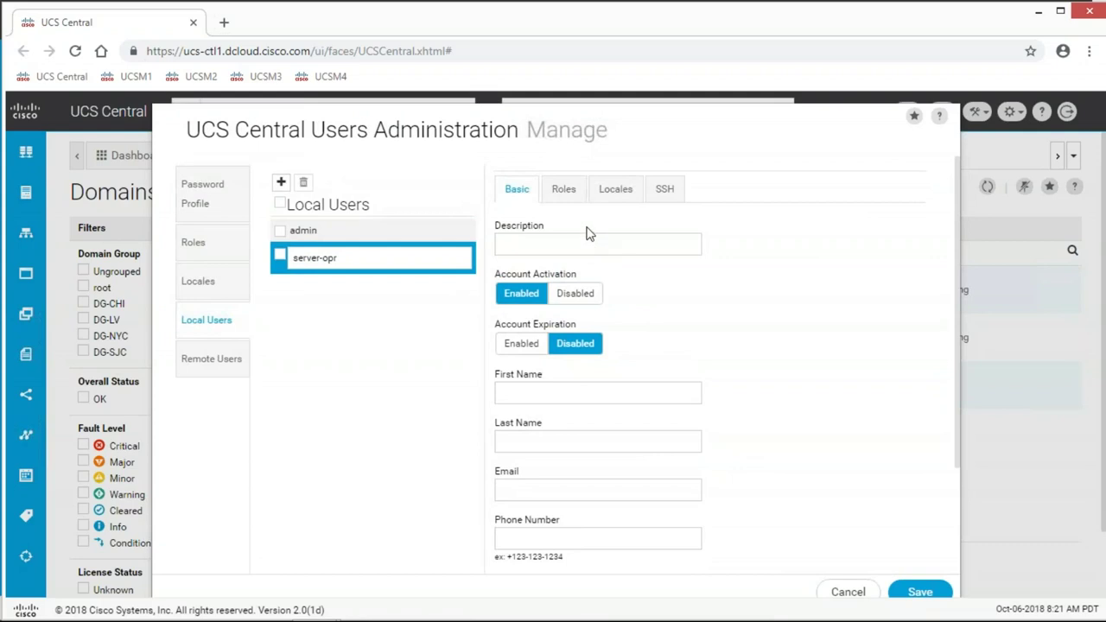
left_click(564, 189)
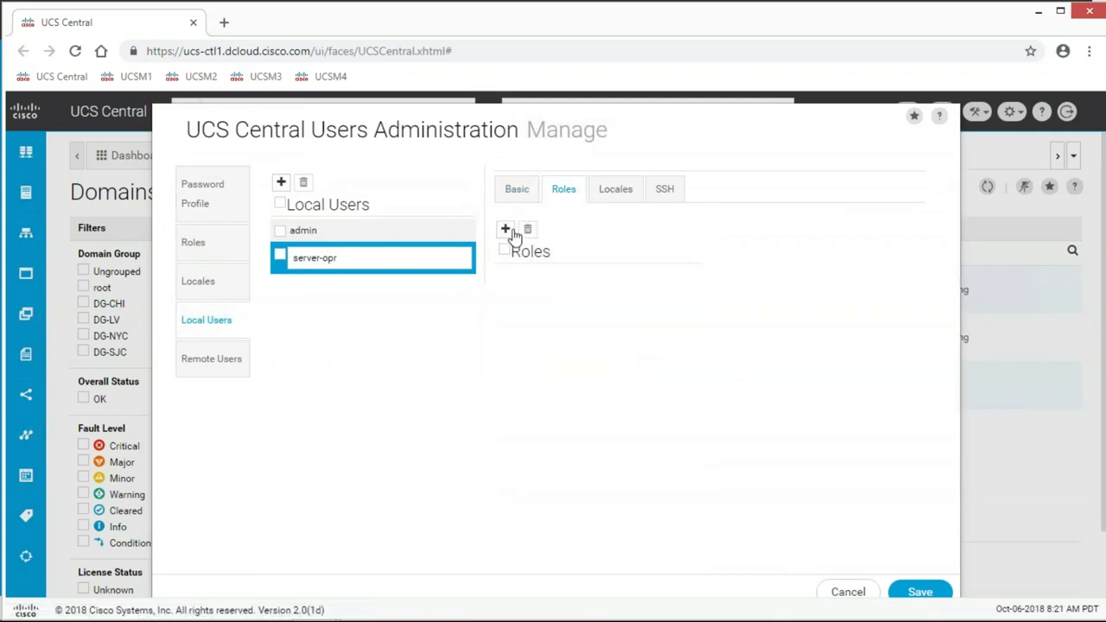
Step: Assign the server-opr role to the local user server-opr
left_click(505, 228)
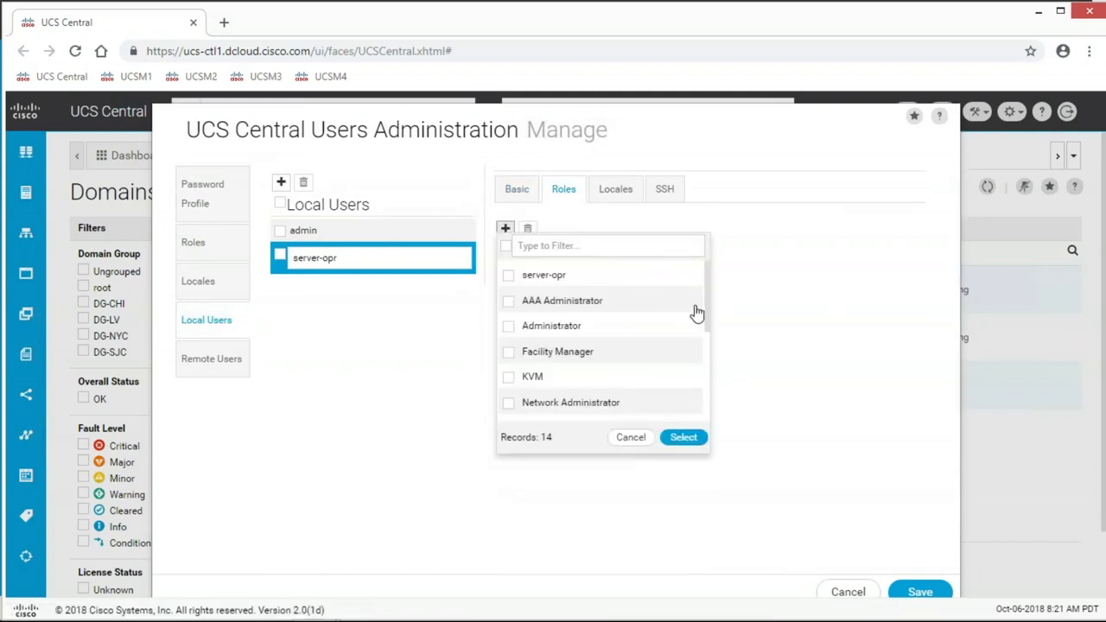
left_click(508, 275)
left_click(683, 438)
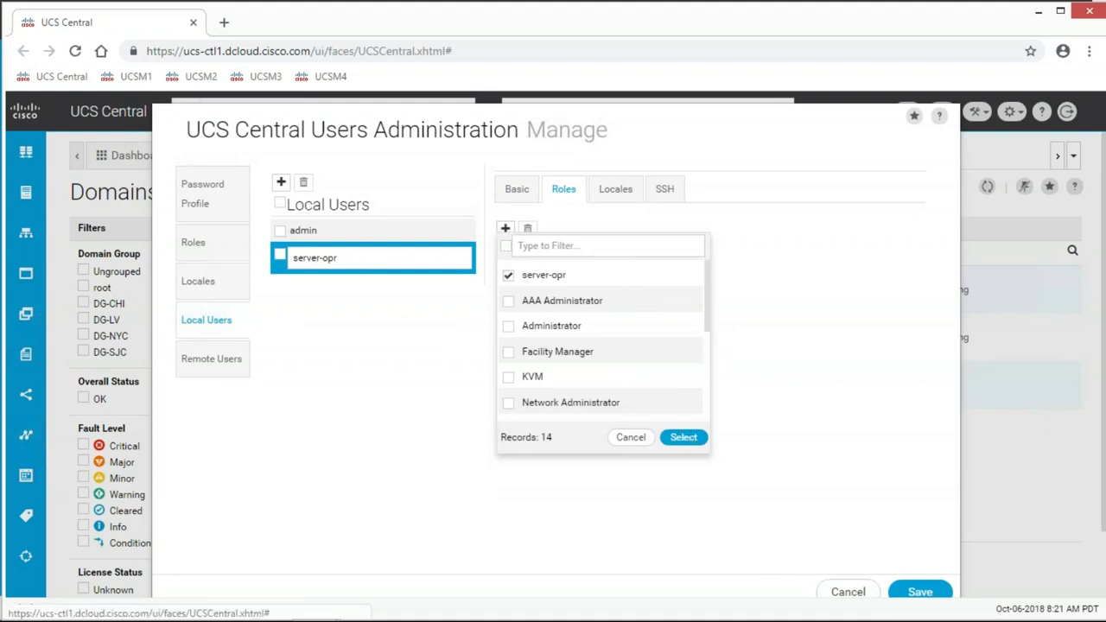
Step: Add the NYC locale to the server-opr user's locales
left_click(615, 189)
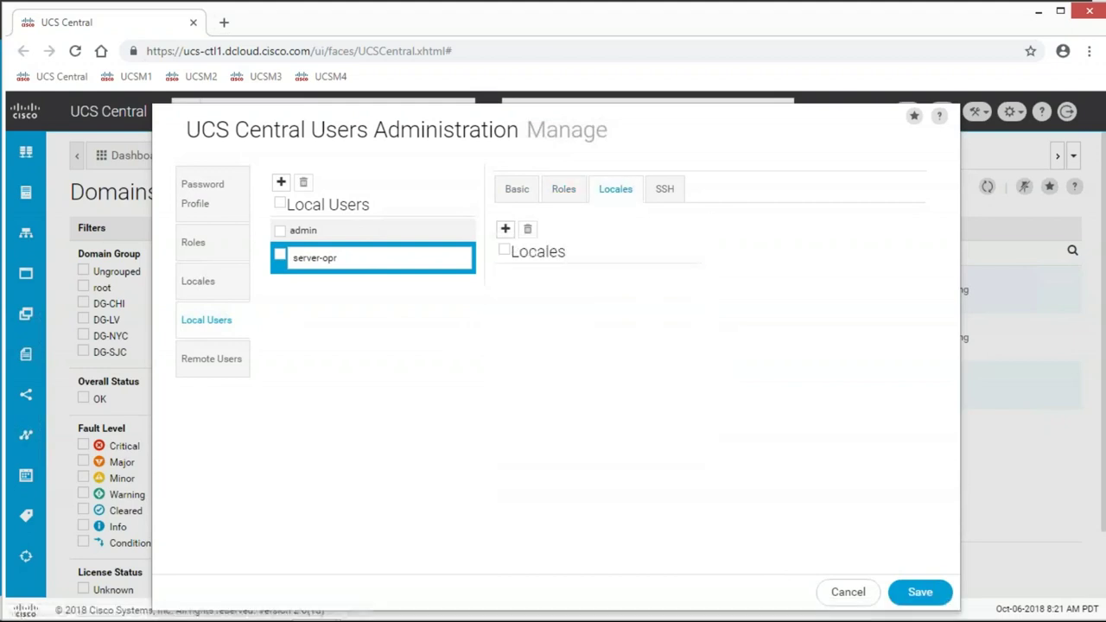
left_click(506, 229)
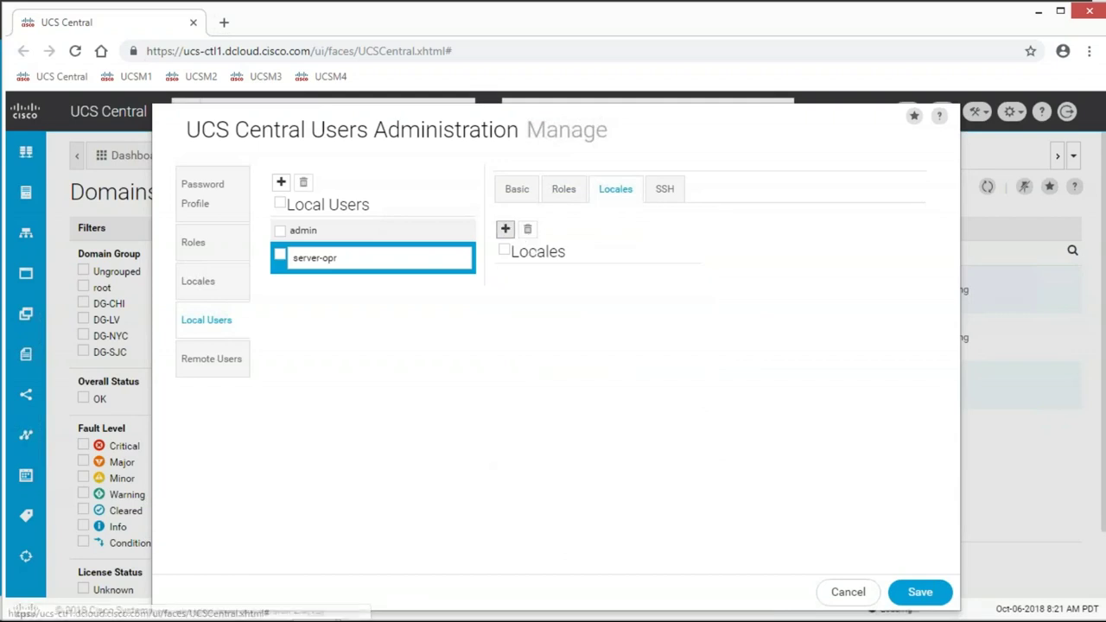
left_click(509, 275)
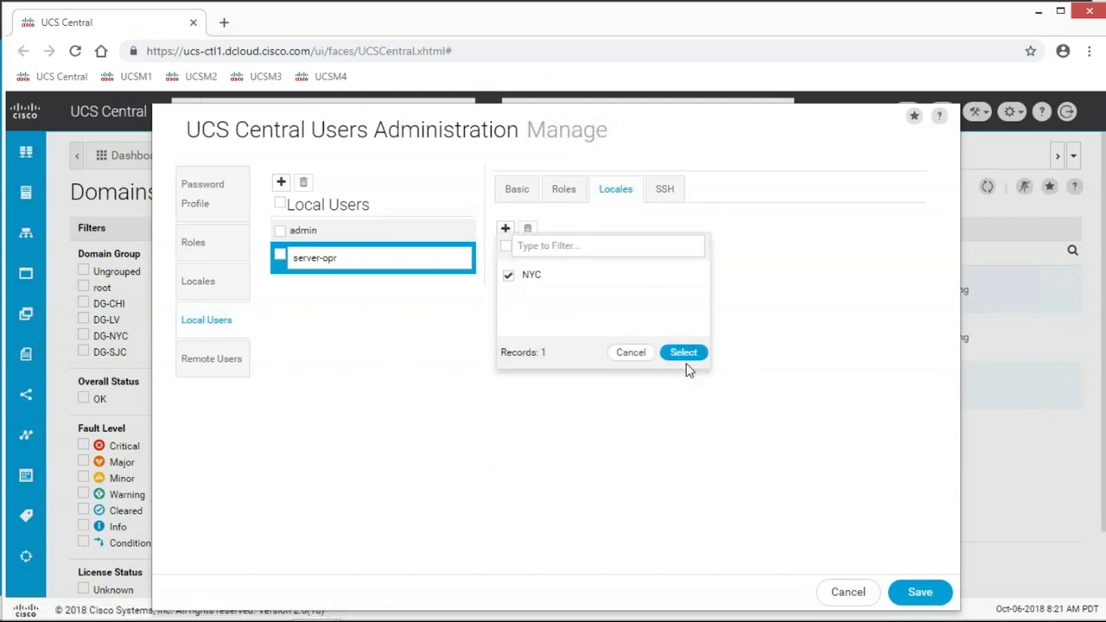
left_click(691, 352)
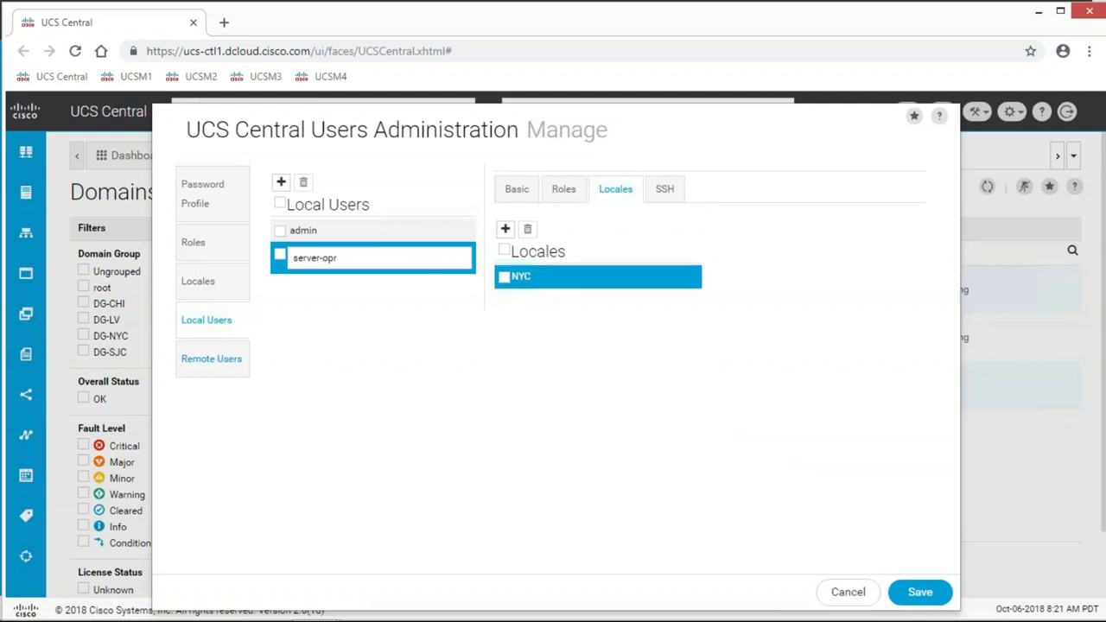
Step: Check the remote users list, return to local users, and save the changes
left_click(212, 358)
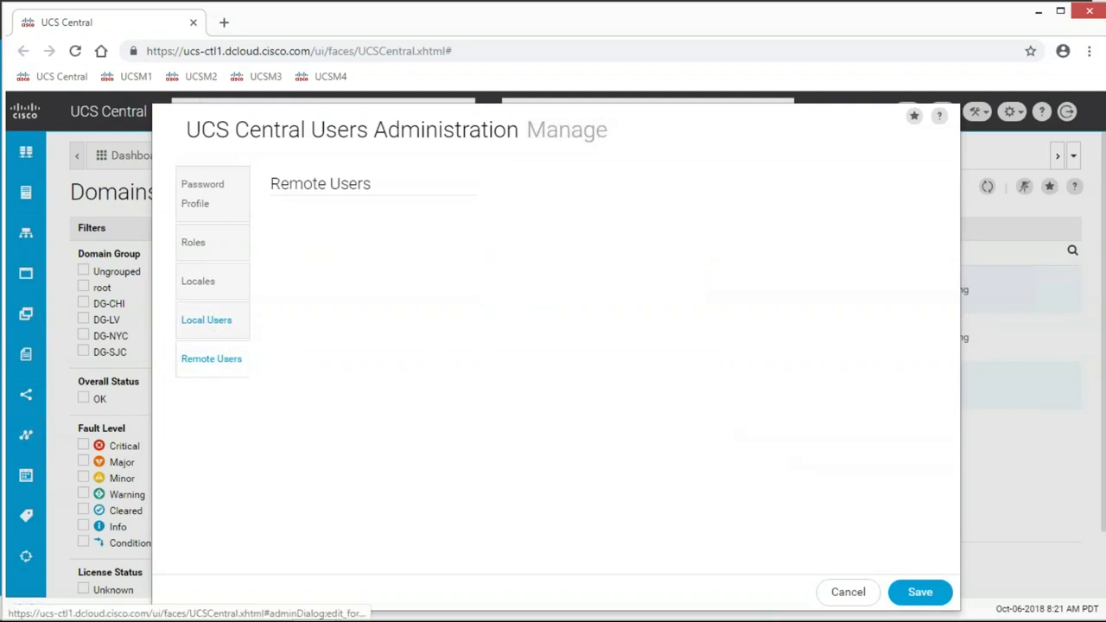
left_click(207, 320)
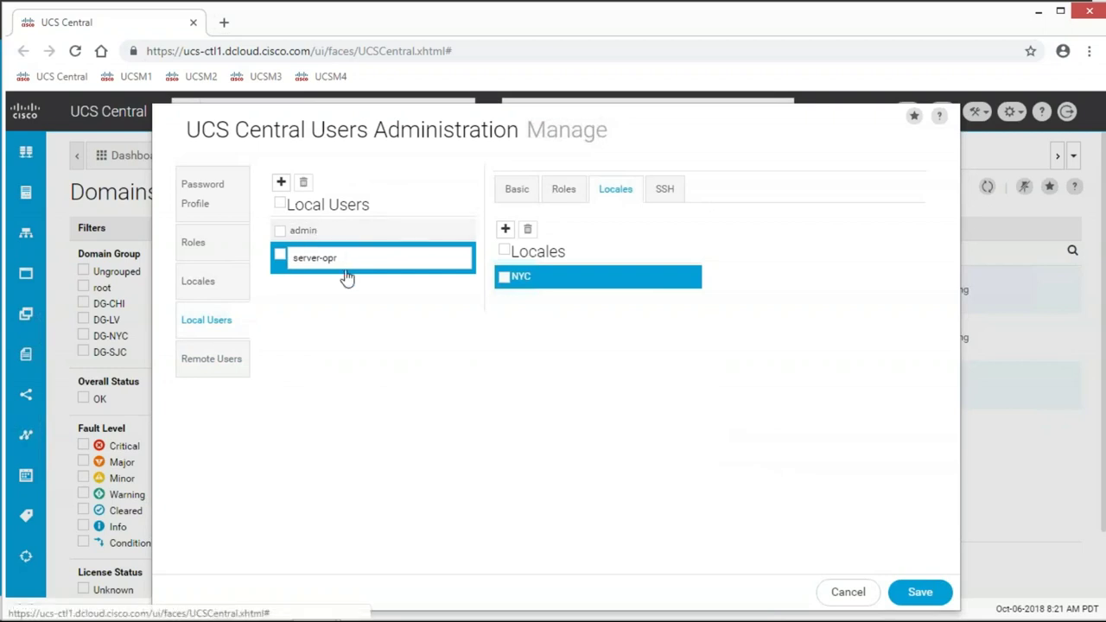
left_click(921, 594)
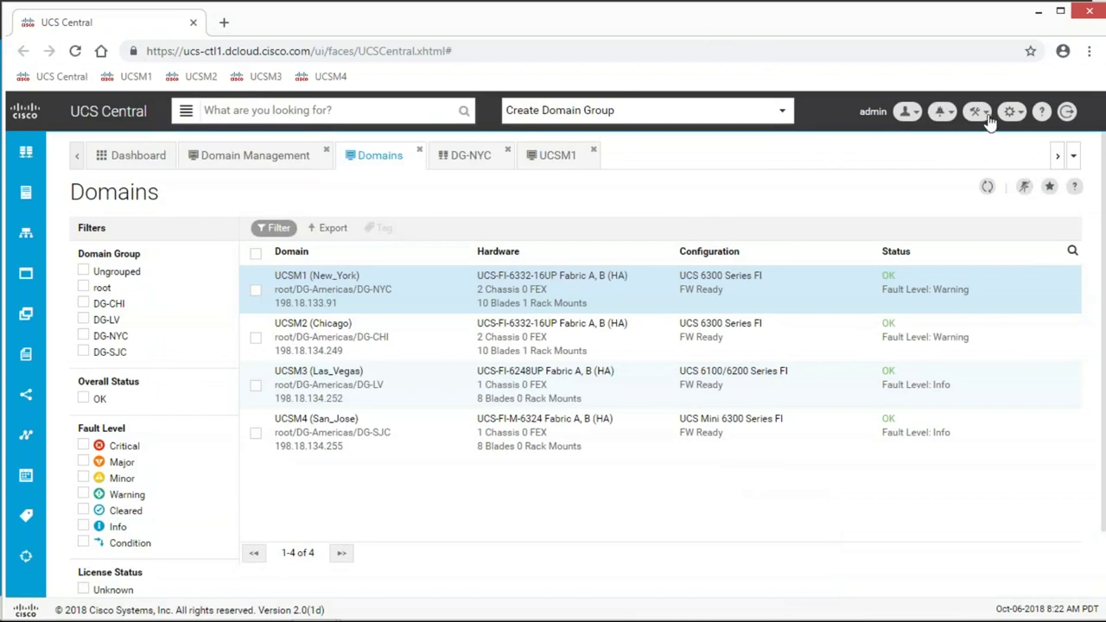
Step: Sign out of the admin session and log back in full screen as server-opr with its password
left_click(1070, 115)
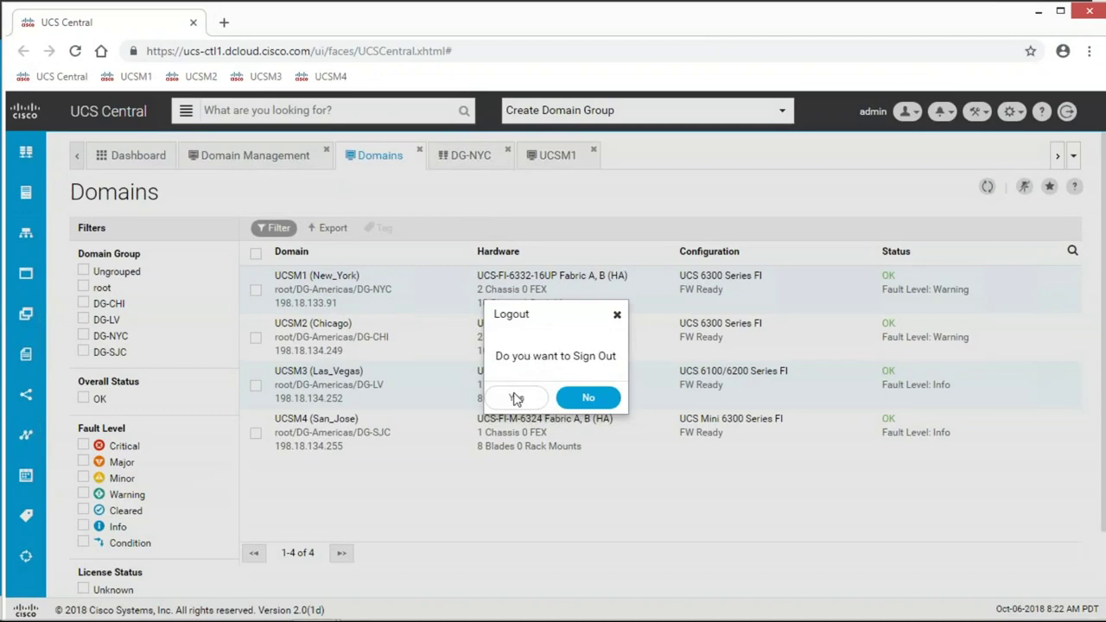
left_click(516, 397)
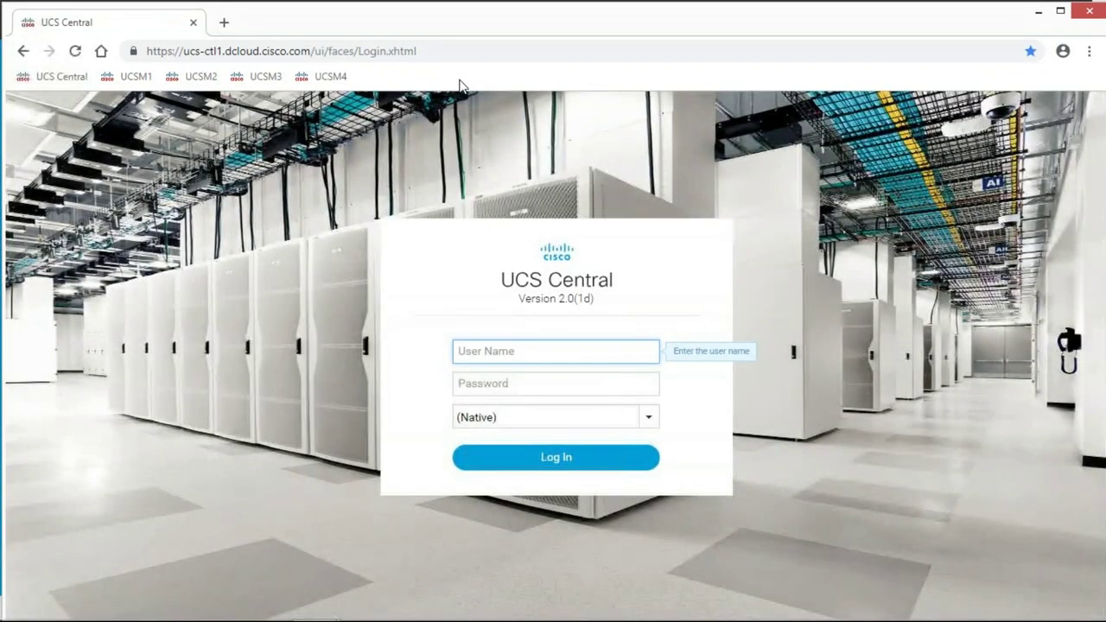
key("F11")
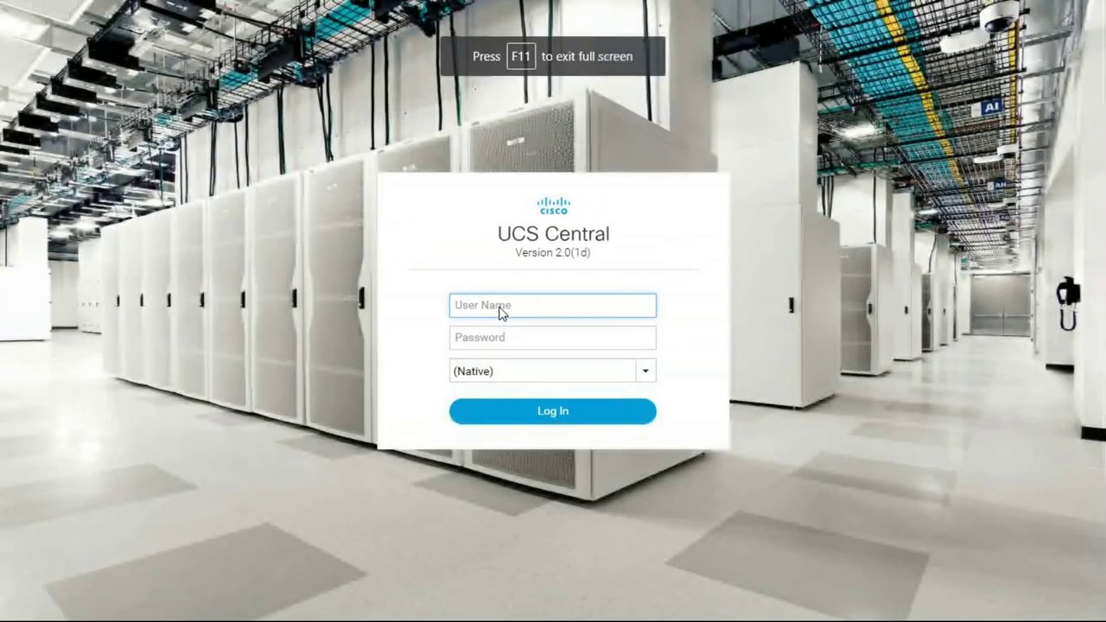
type("serv")
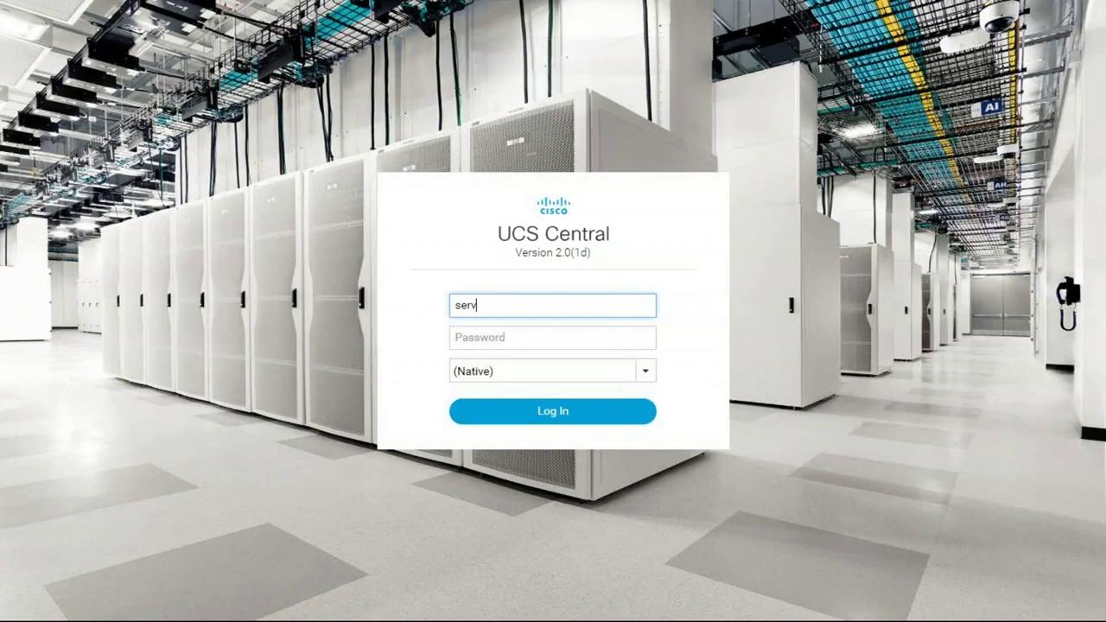
type("er-opr")
key("Tab")
type("••")
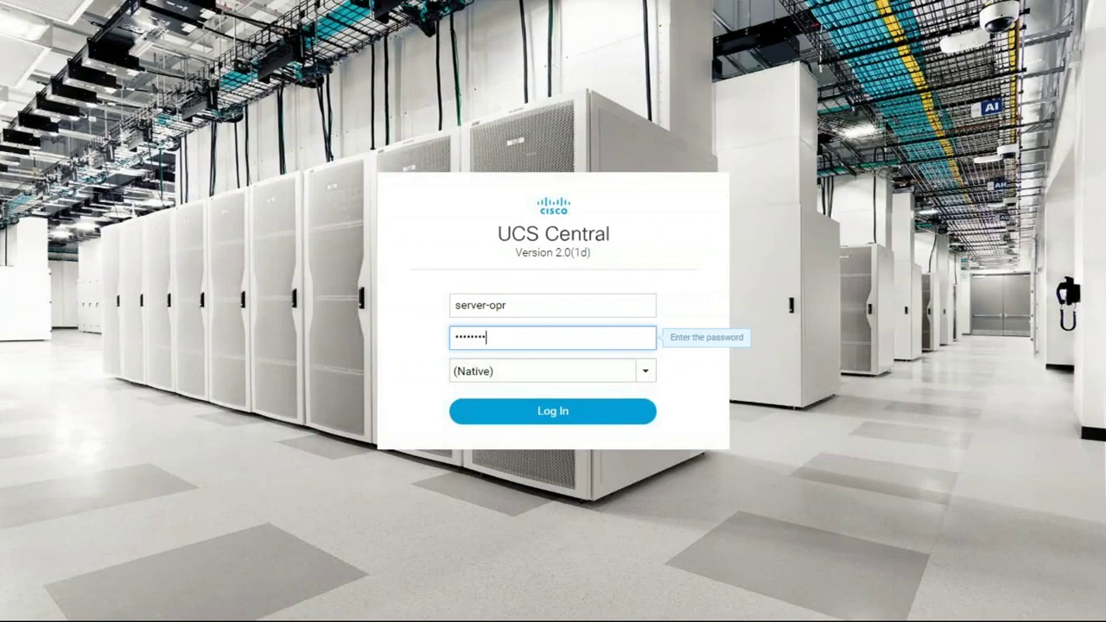
key("Return")
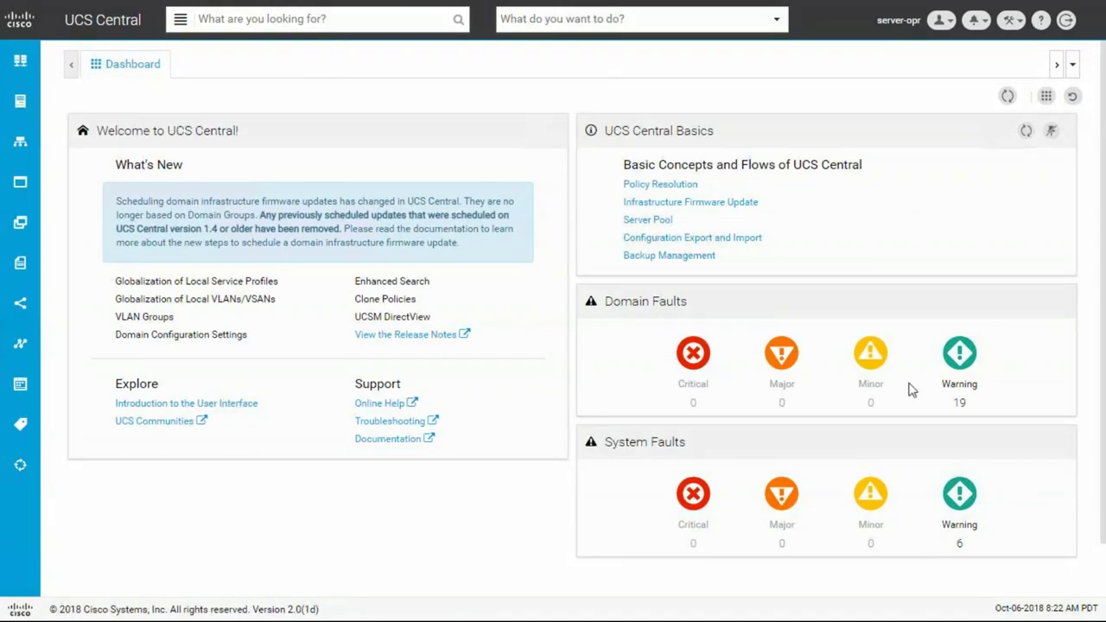
Step: Open the root organization page from the Organizations navigation menu
left_click(913, 27)
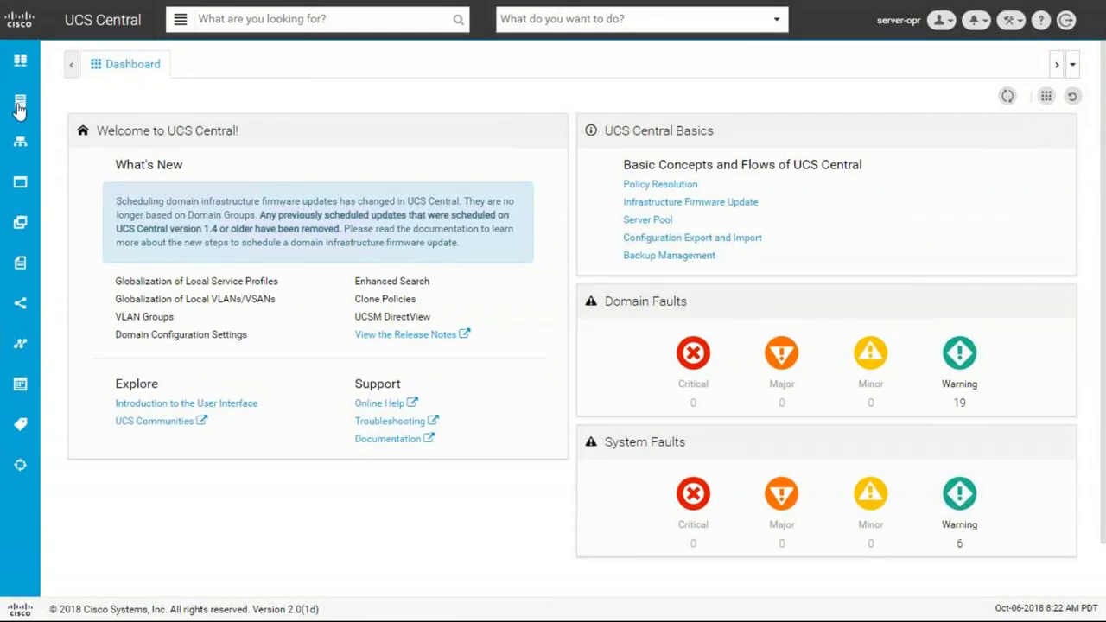
mouse_move(20, 108)
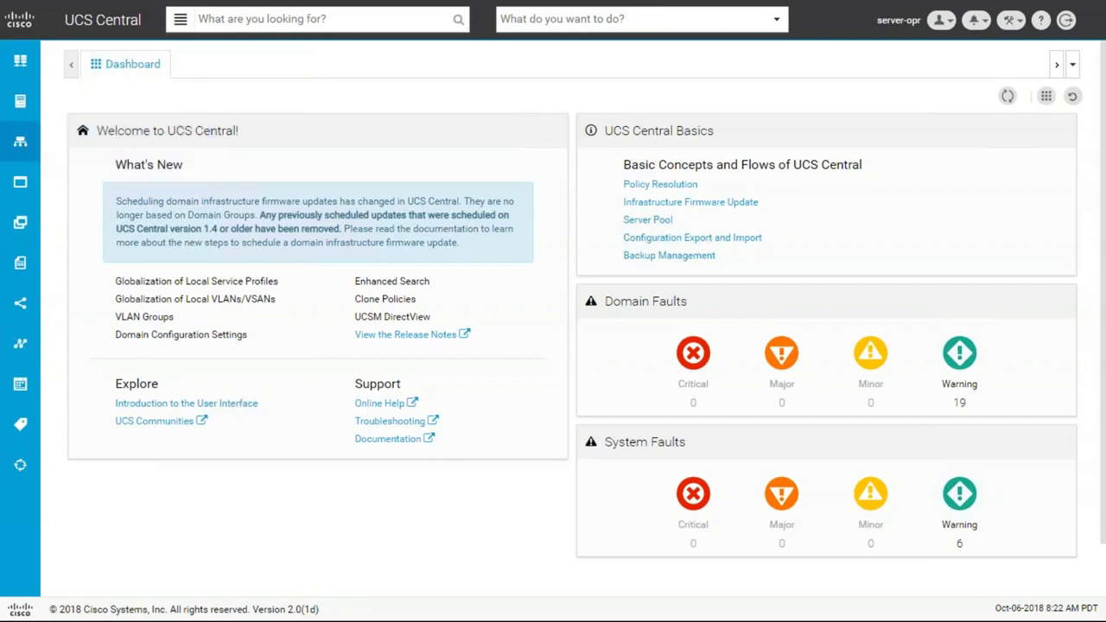
mouse_move(26, 147)
mouse_move(51, 179)
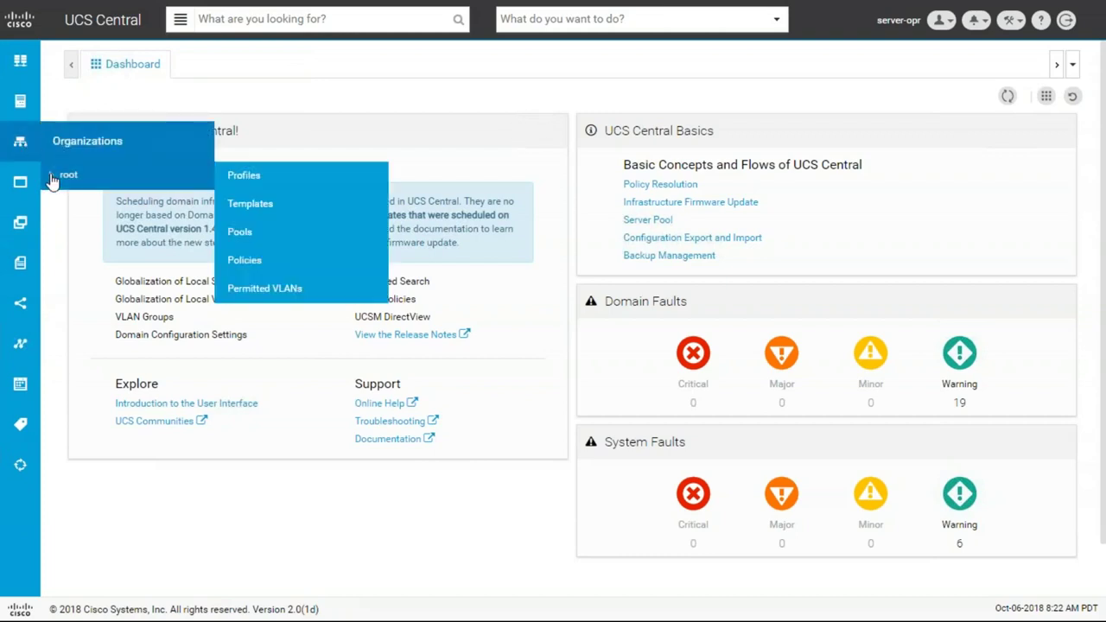
left_click(106, 185)
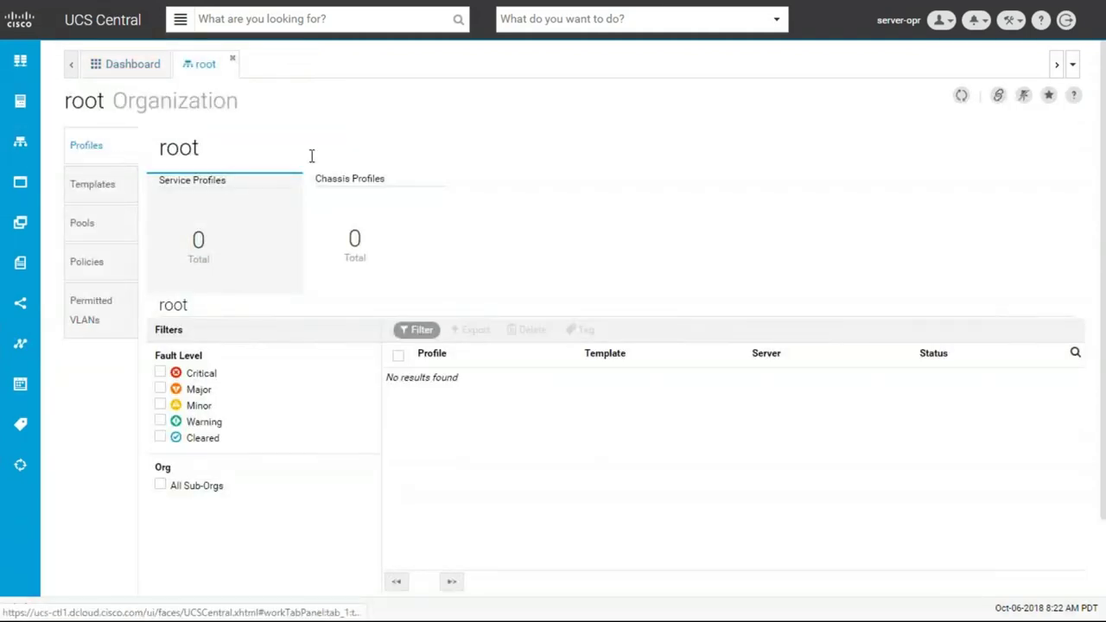
Step: Search the task box for vlan, kvm and cer, then advance PowerPoint to the backup scheduling slide
left_click(590, 27)
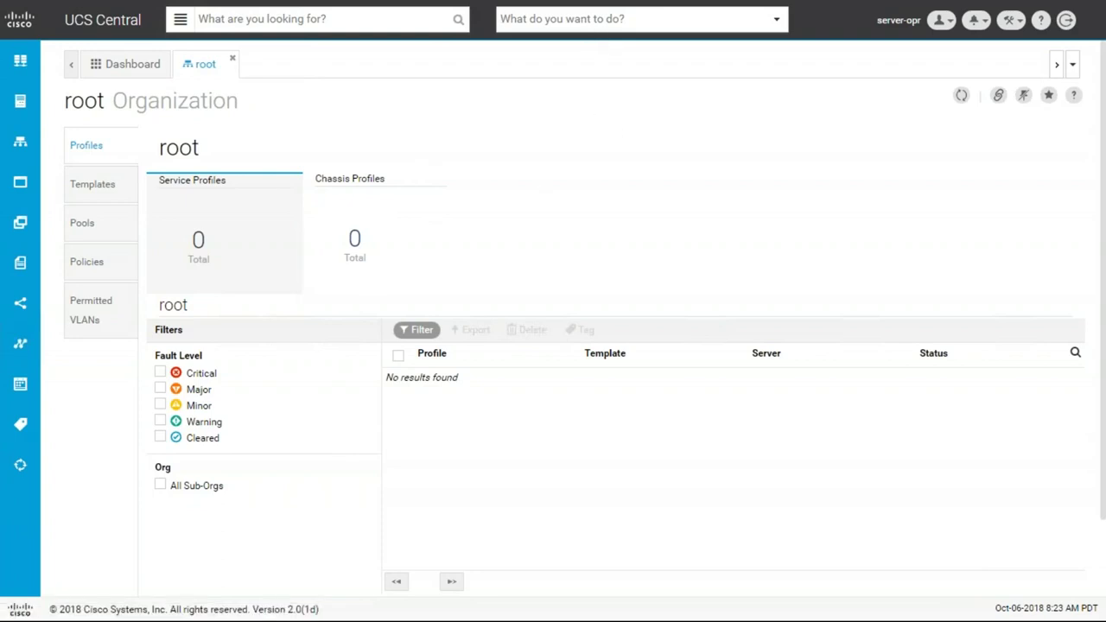
type("vlan")
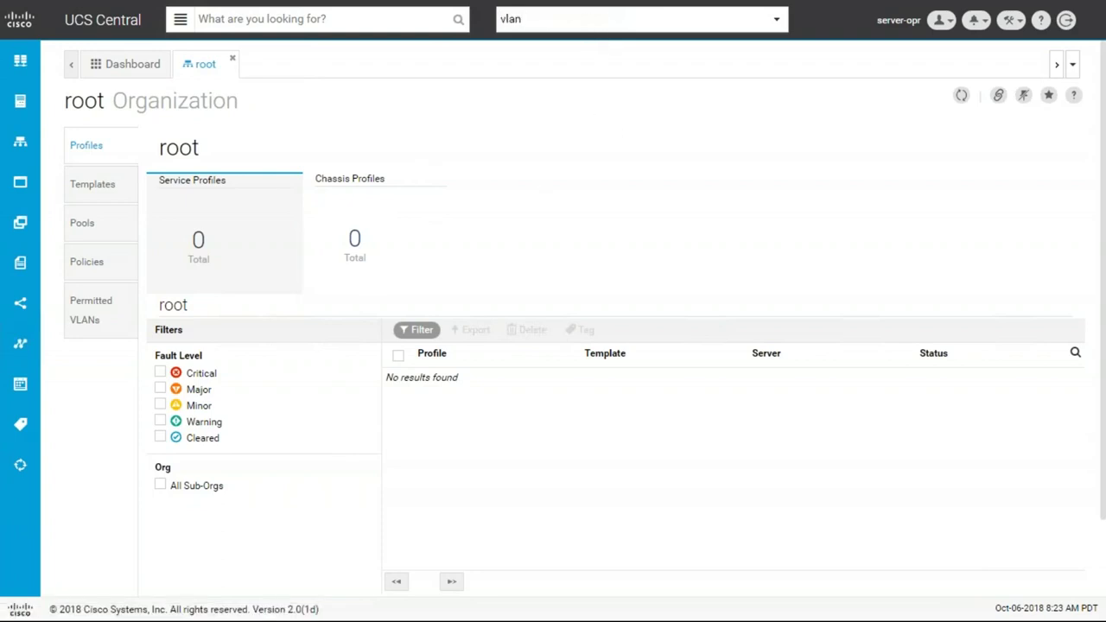
key("BackSpace")
key("BackSpace")
key("BackSpace")
key("BackSpace")
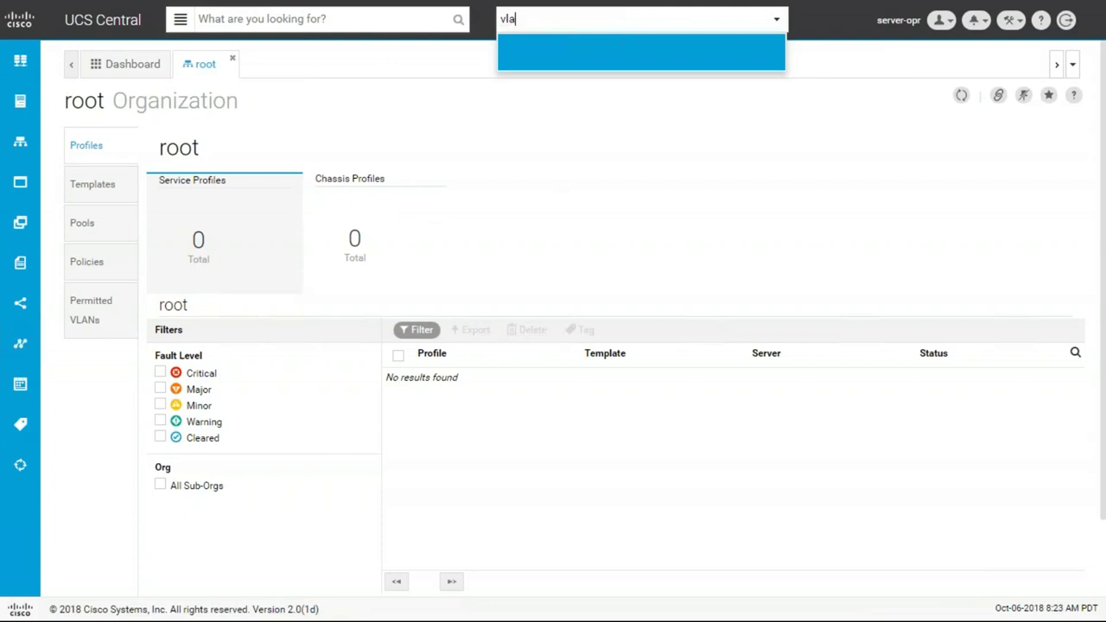
type("kvm")
key("BackSpace")
key("BackSpace")
key("BackSpace")
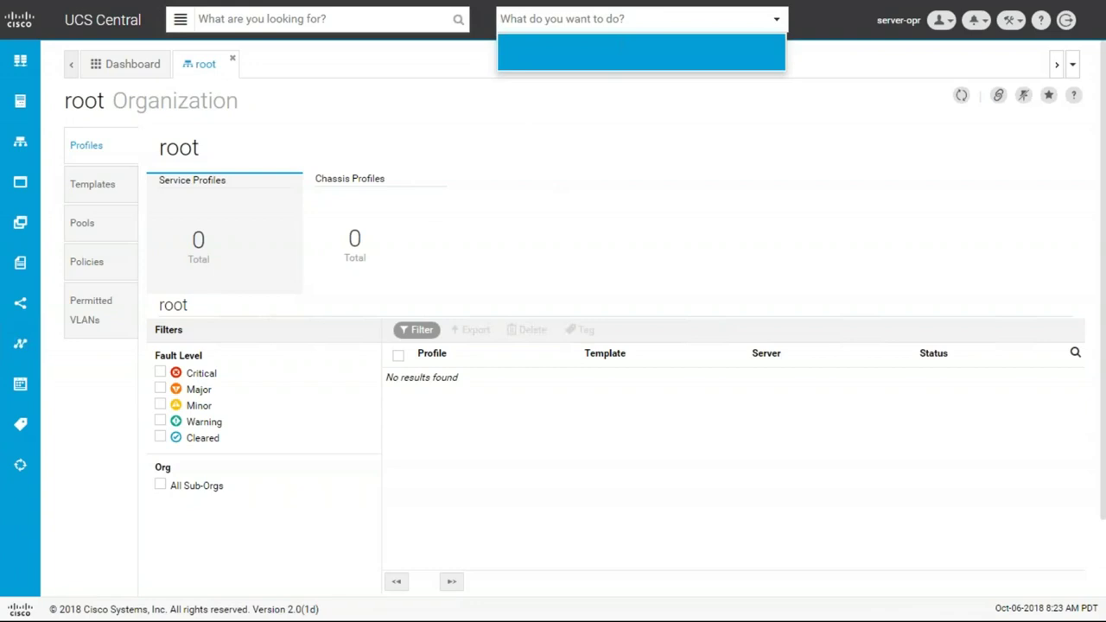
type("k")
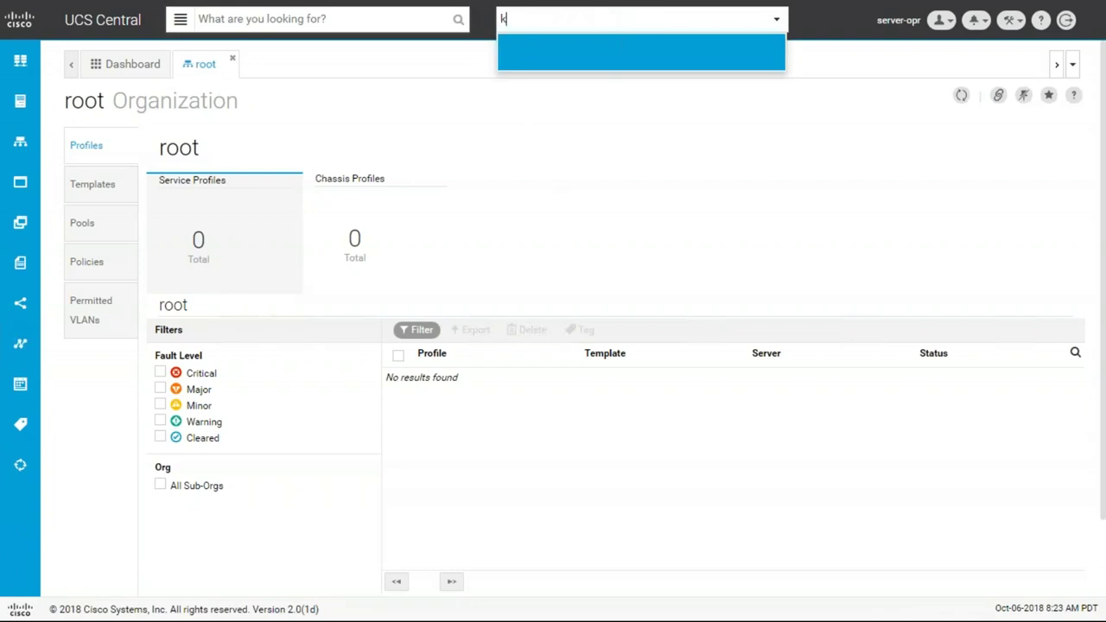
key("BackSpace")
type("cer")
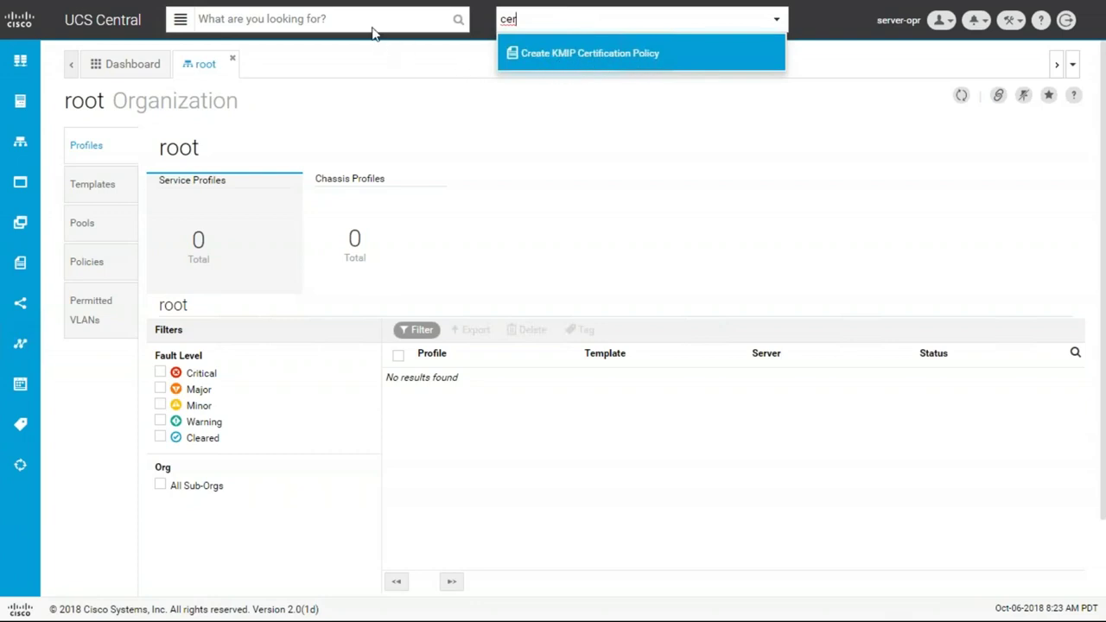
left_click(199, 19)
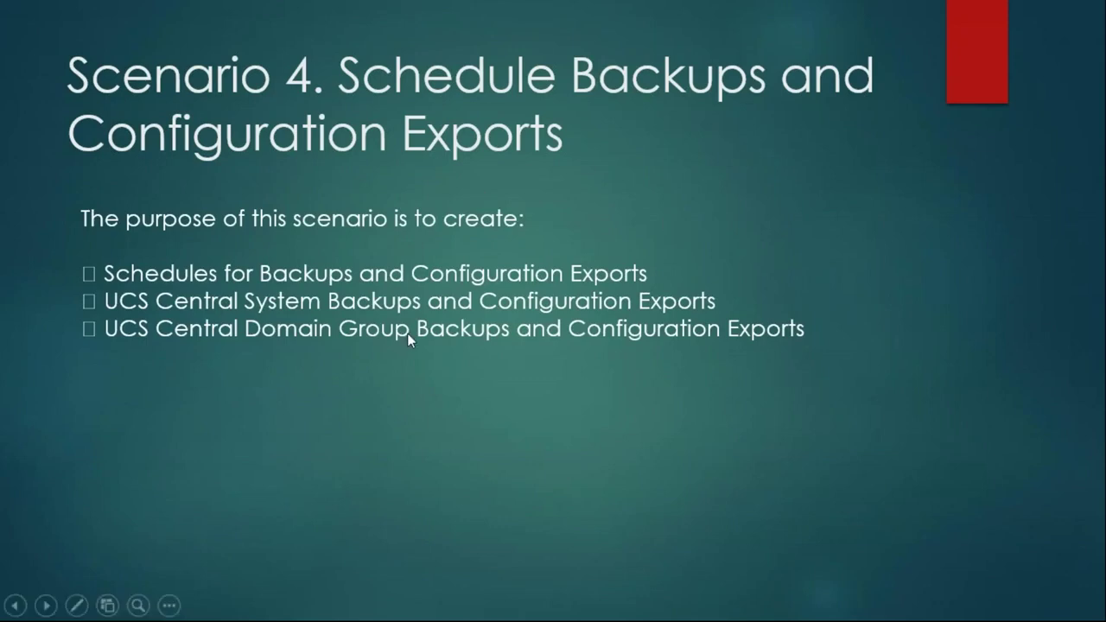
key("Right")
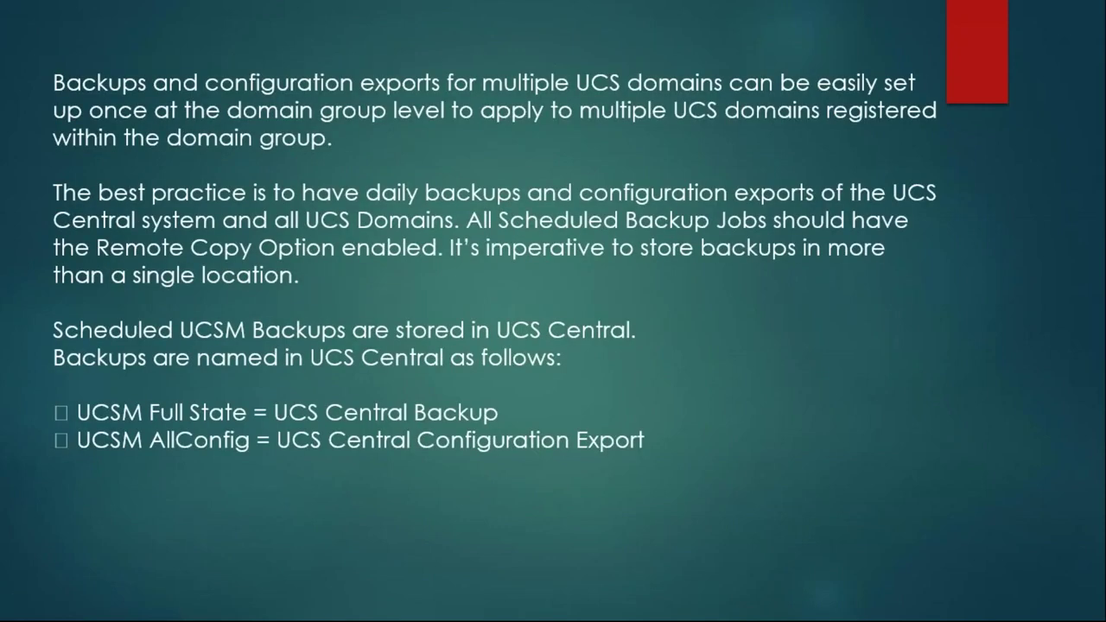
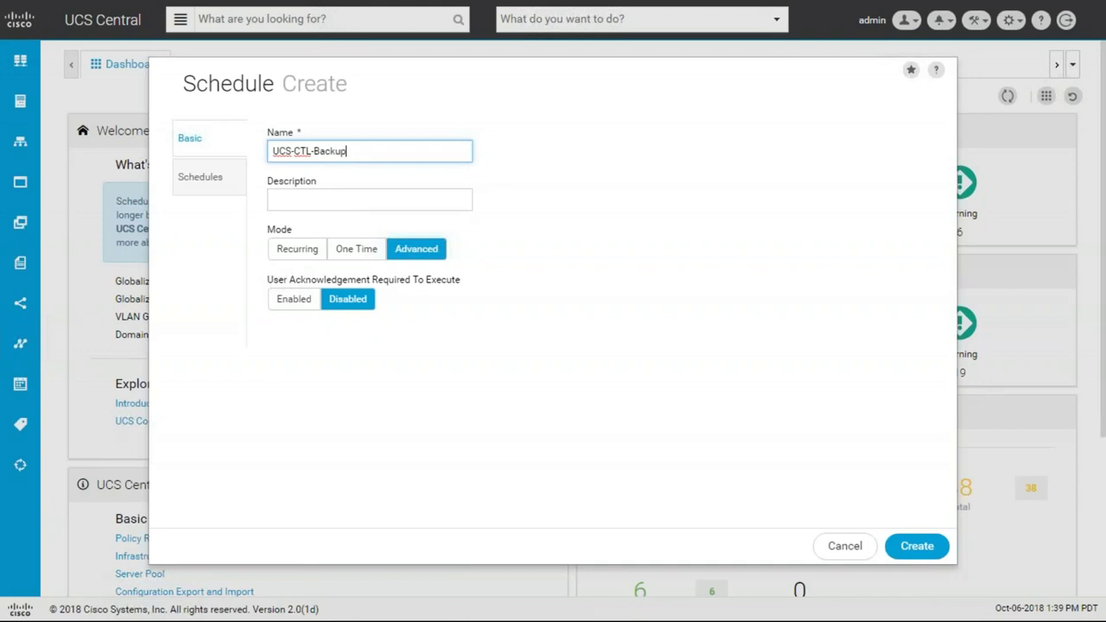
Step: Save UCS-CTL-Backup as a recurring daily schedule at 1 hours 0 minutes from 06-Oct-2018
left_click(212, 186)
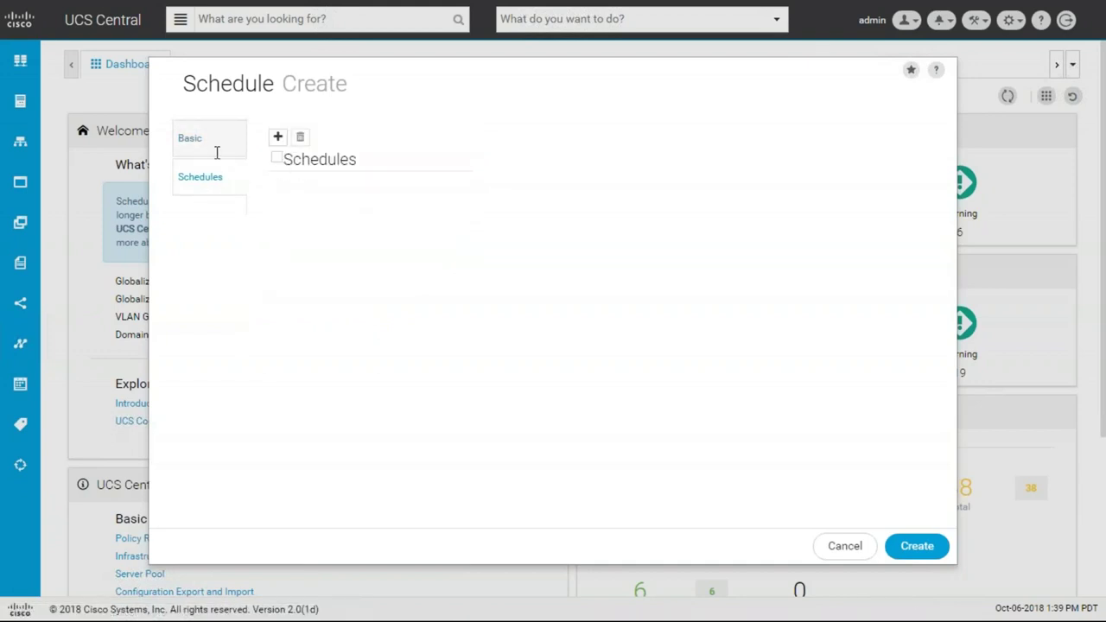
left_click(189, 138)
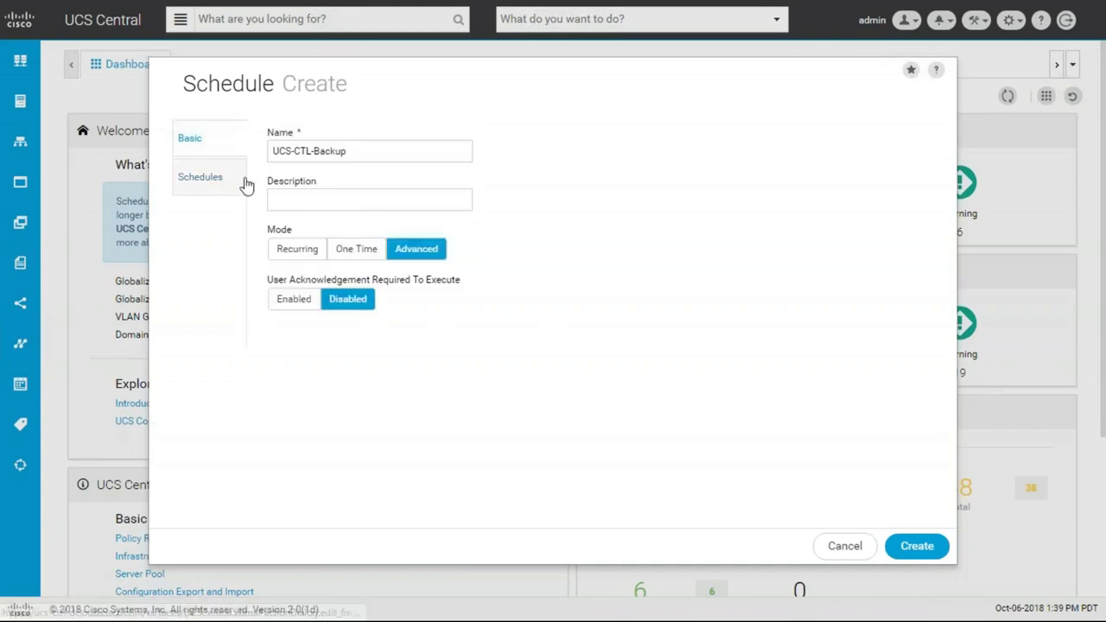
left_click(297, 251)
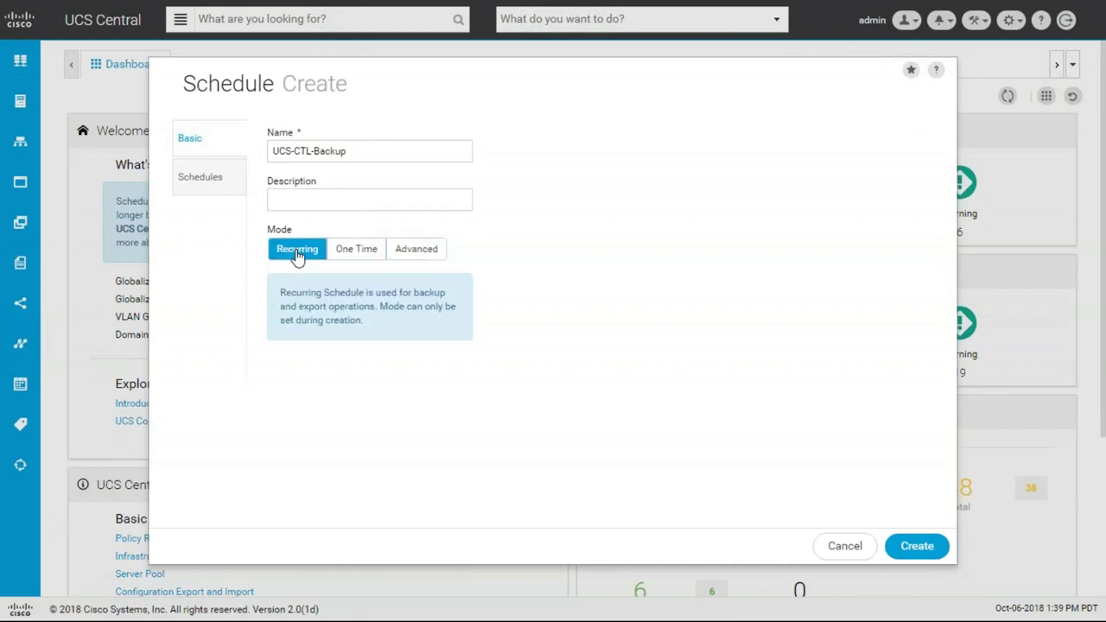
left_click(217, 187)
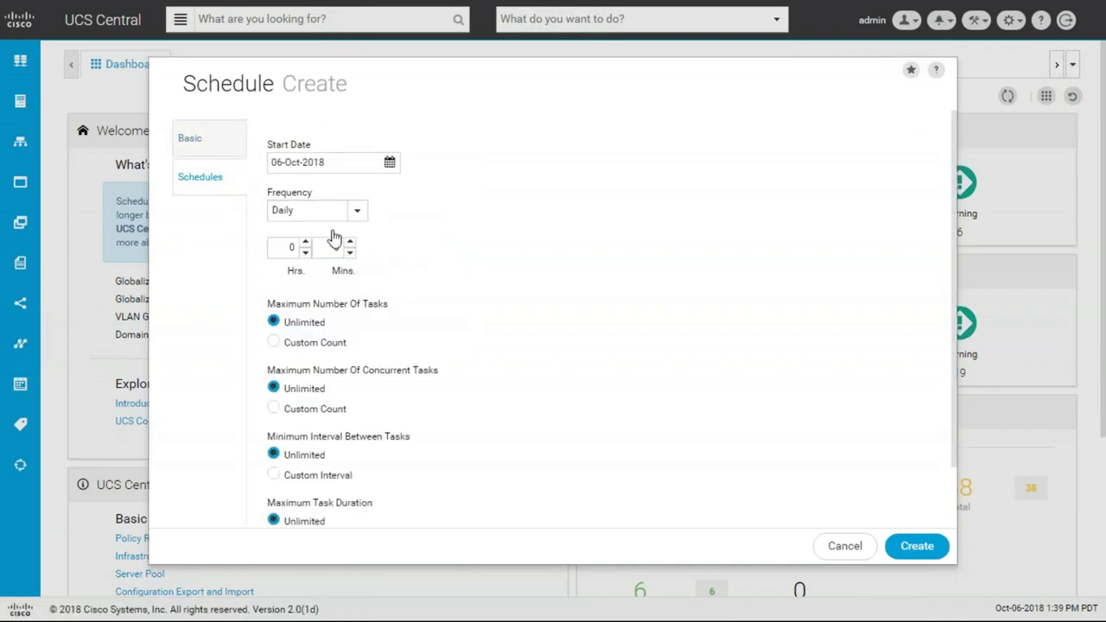
double_click(291, 248)
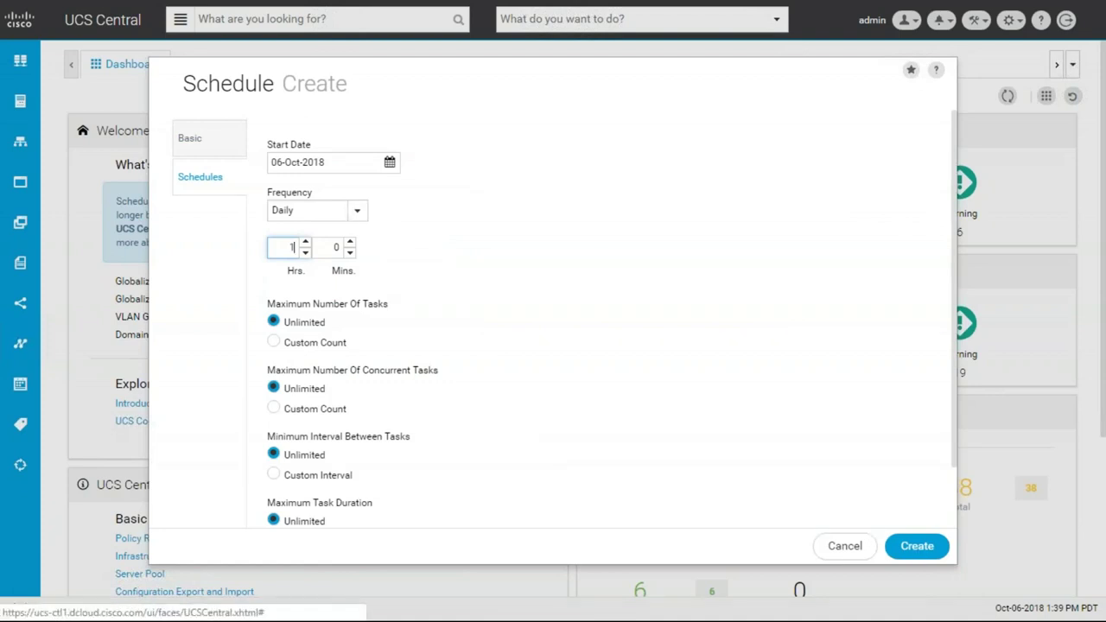
left_click(917, 545)
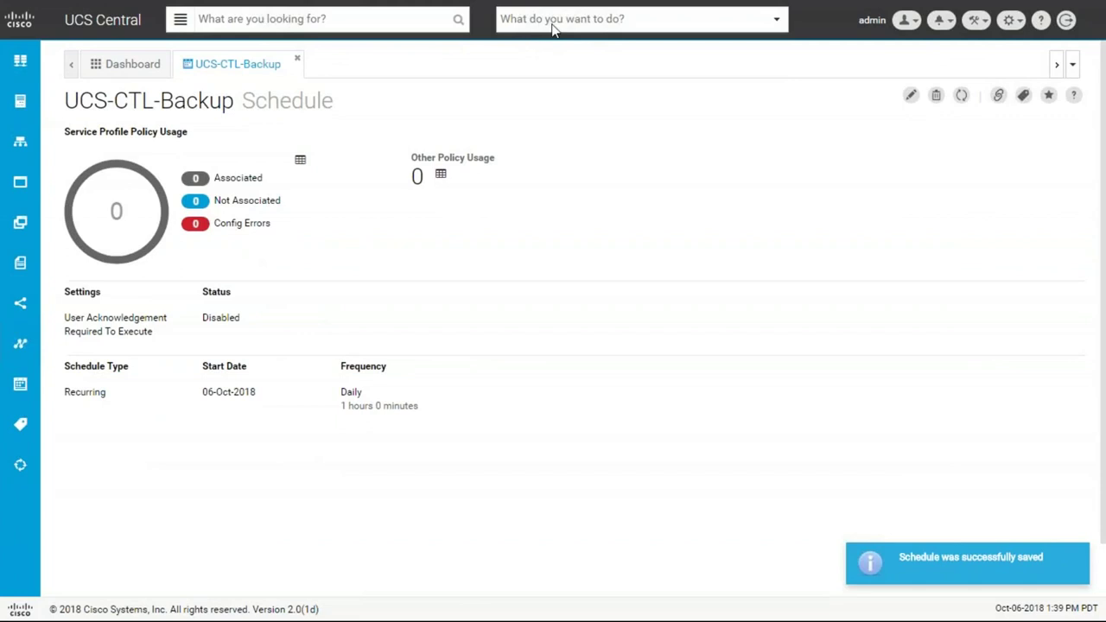
type("sch")
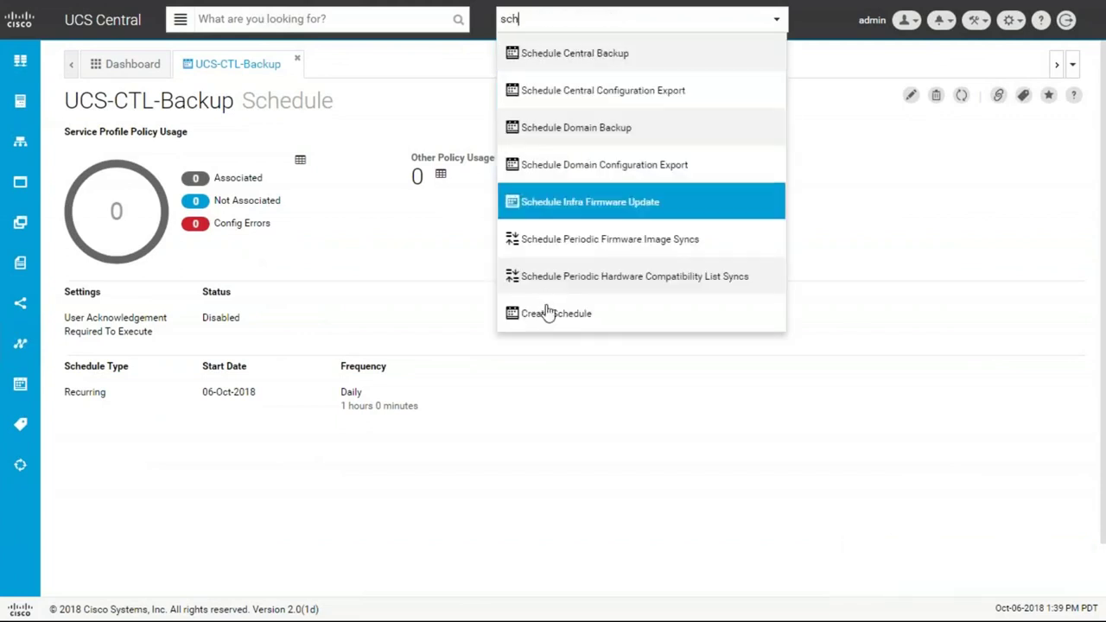
Step: Create a recurring daily DG-NYC-Backup schedule at 1 hours 30 minutes
left_click(548, 318)
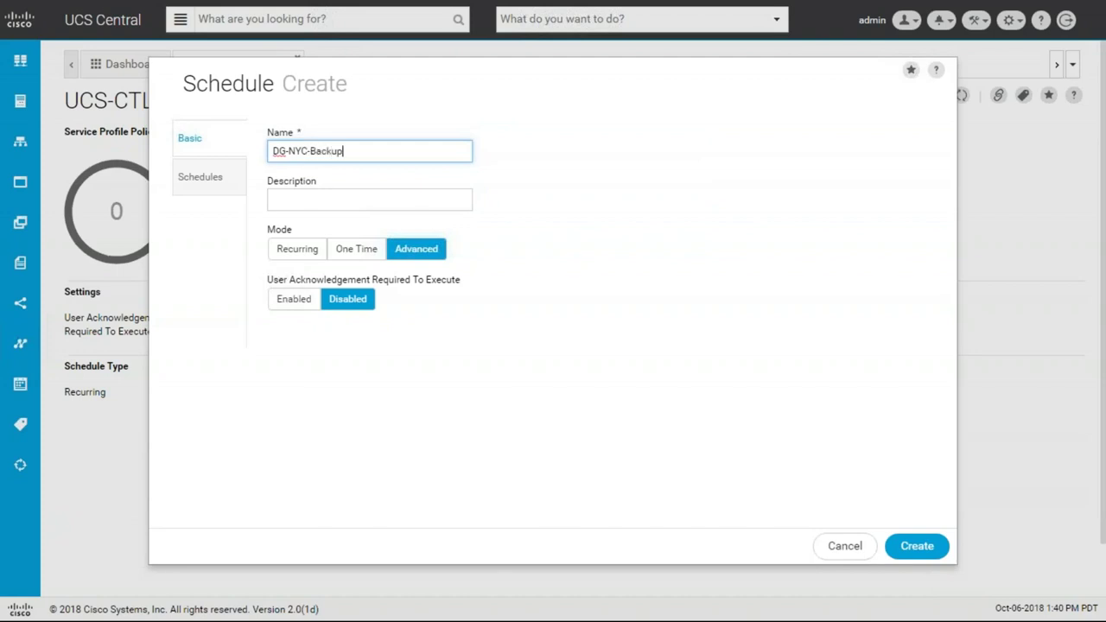
left_click(286, 248)
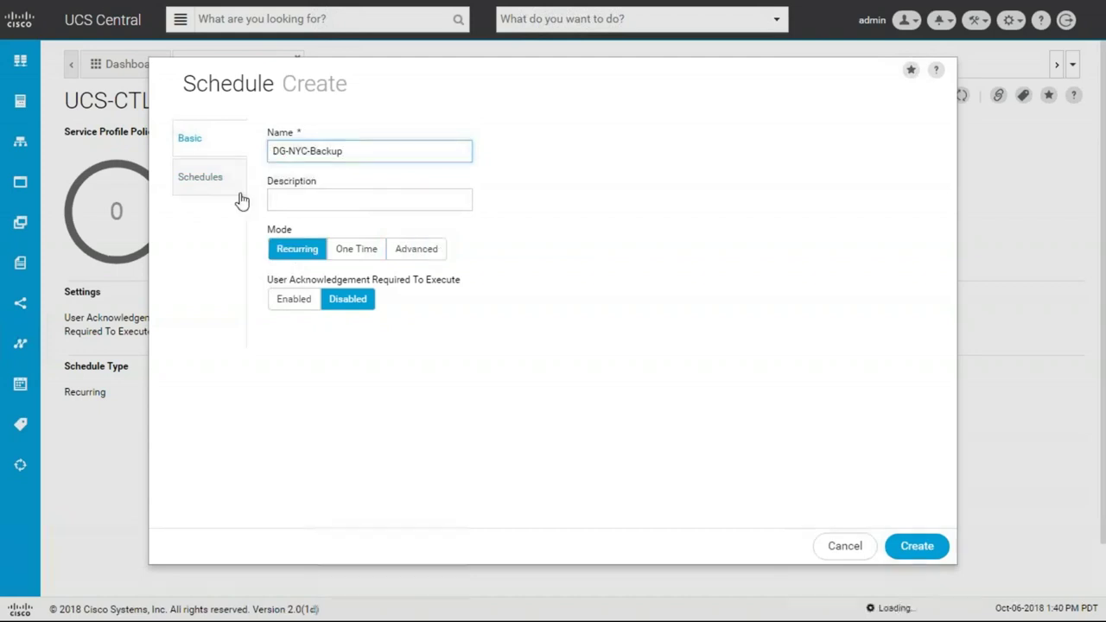
left_click(199, 176)
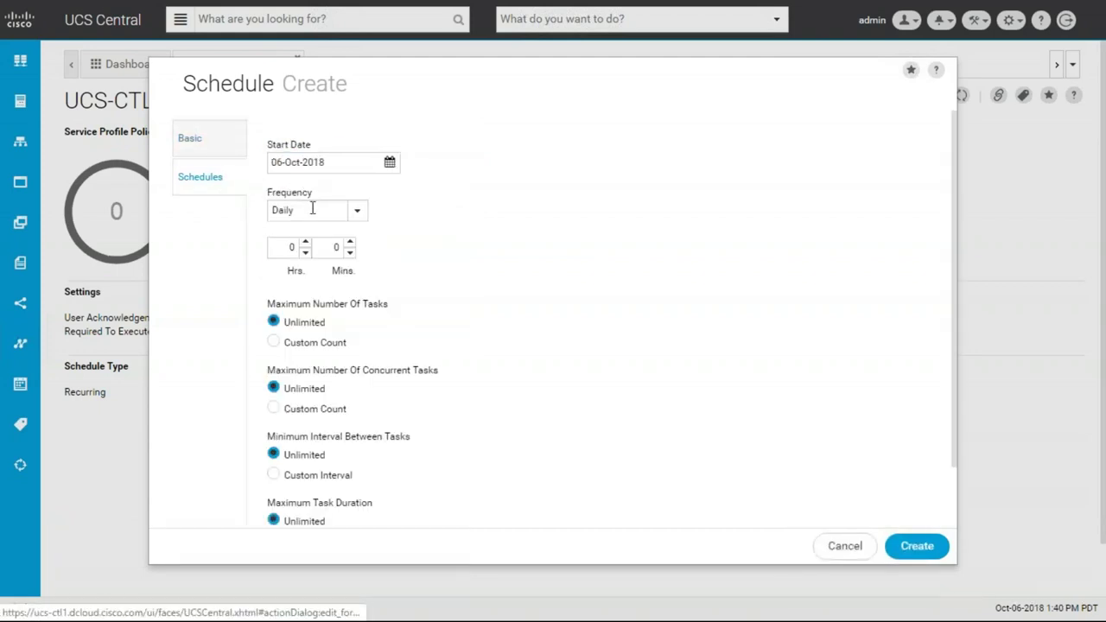
double_click(291, 248)
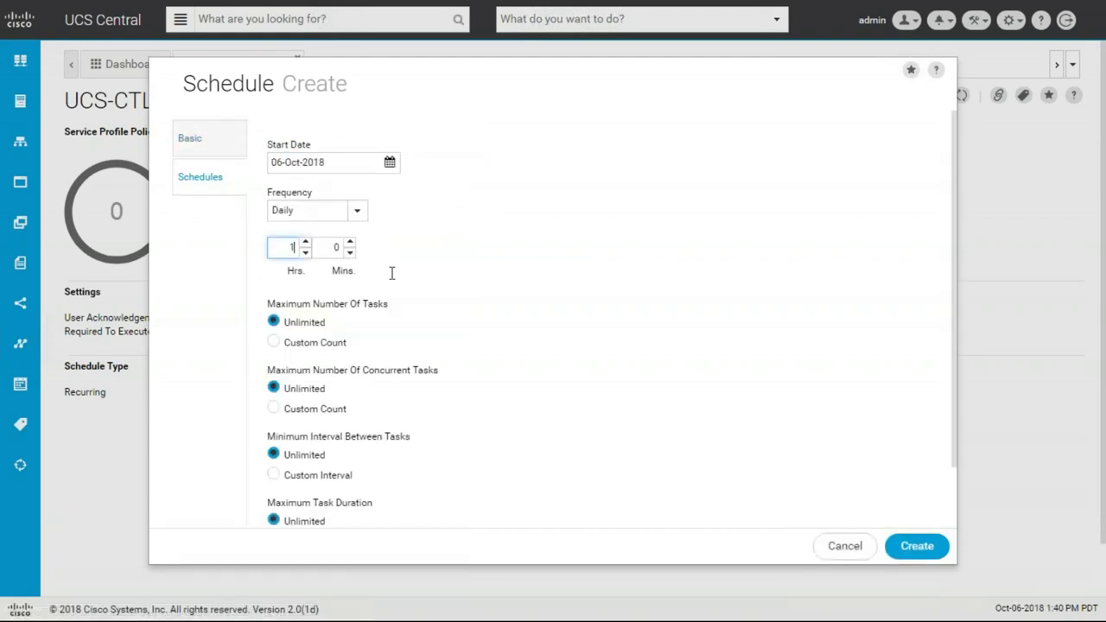
double_click(337, 248)
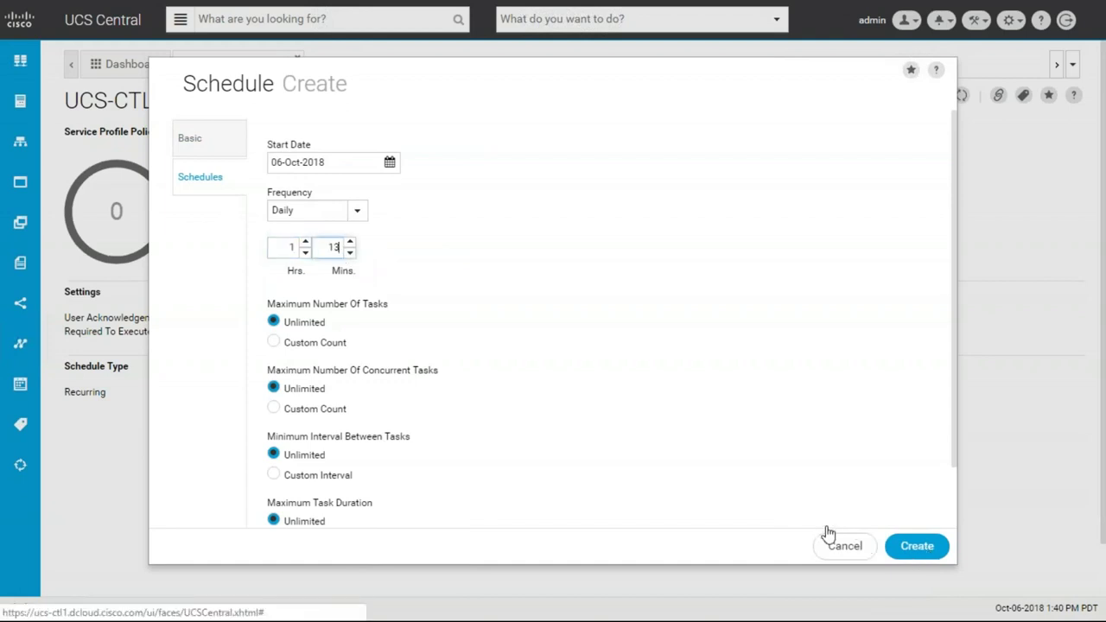
key("BackSpace")
type("30")
left_click(916, 546)
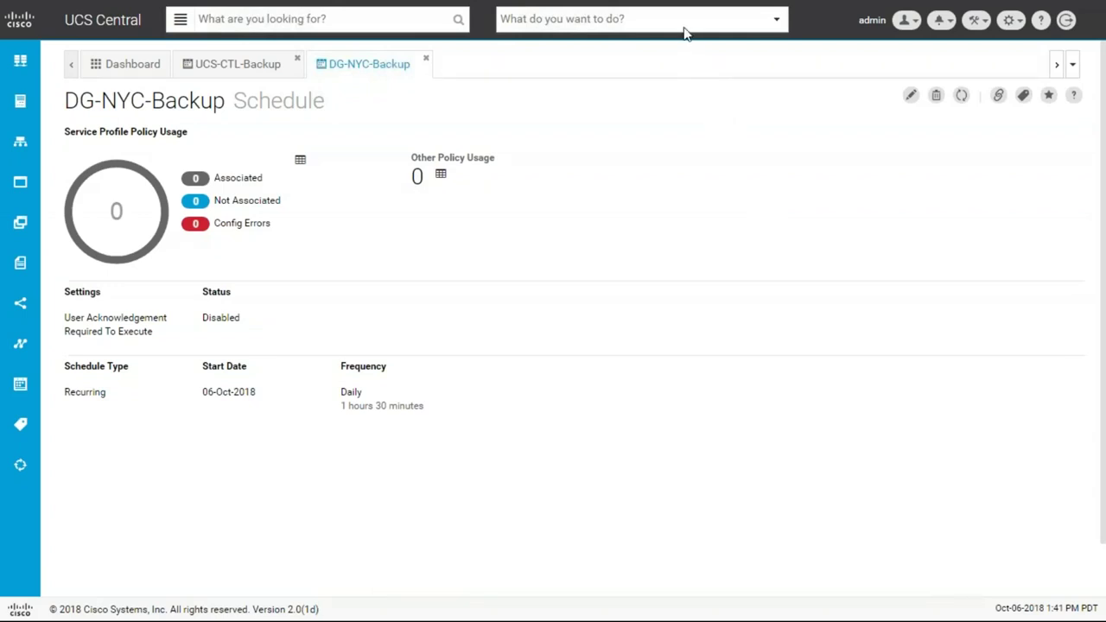
type("sch")
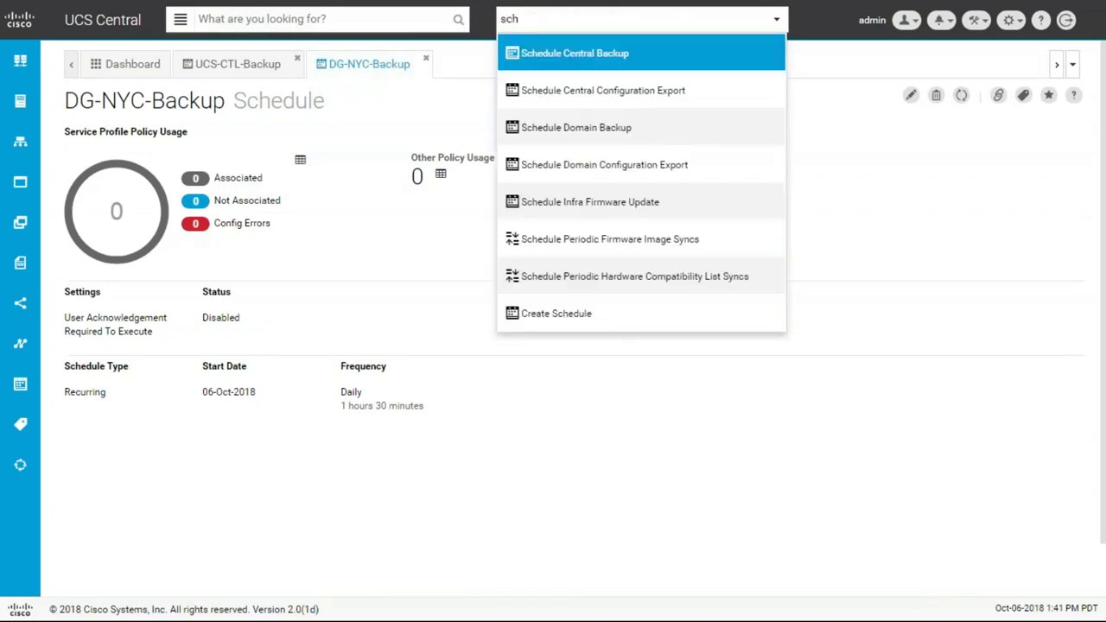
Step: Create a recurring daily UCS-CTL-cfg-exp schedule at 2 hours 0 minutes
left_click(571, 315)
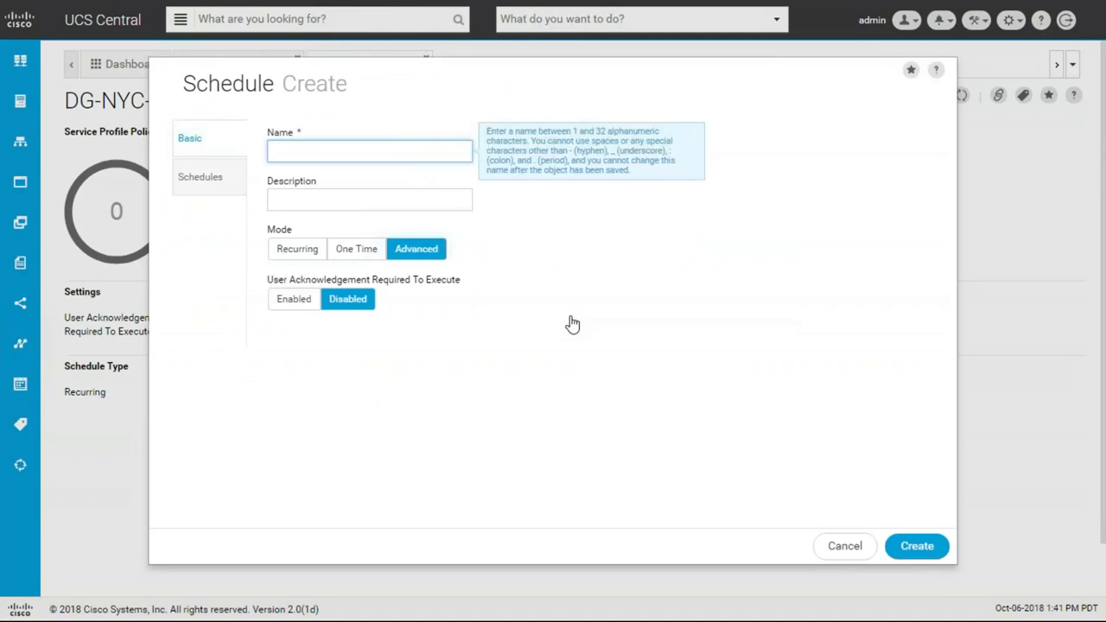
type("UCS-CTL-cfg-exp")
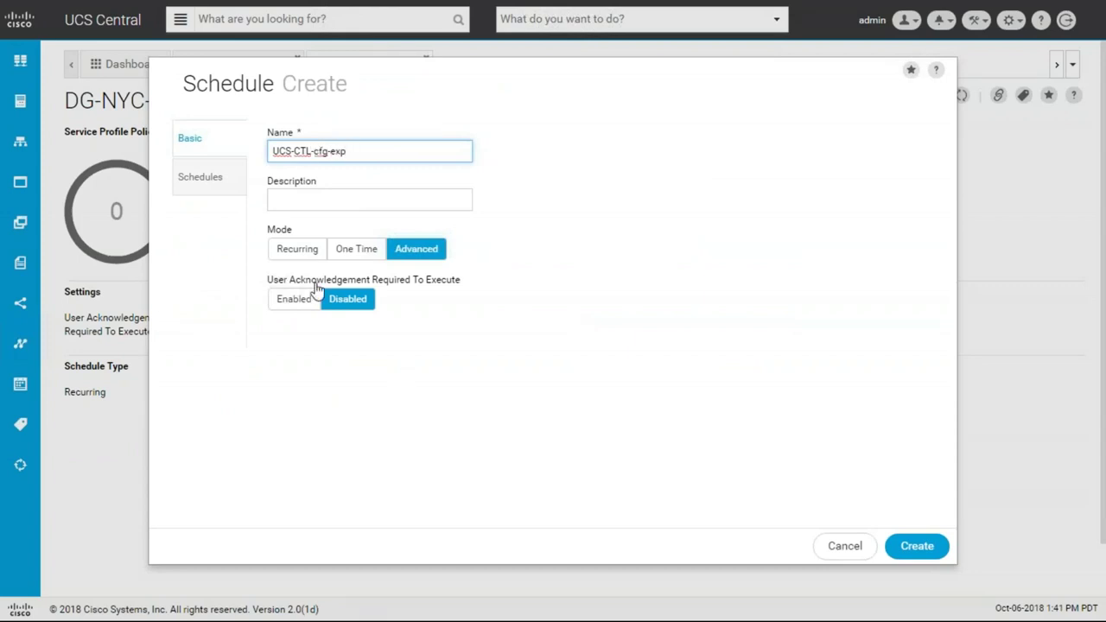
left_click(309, 250)
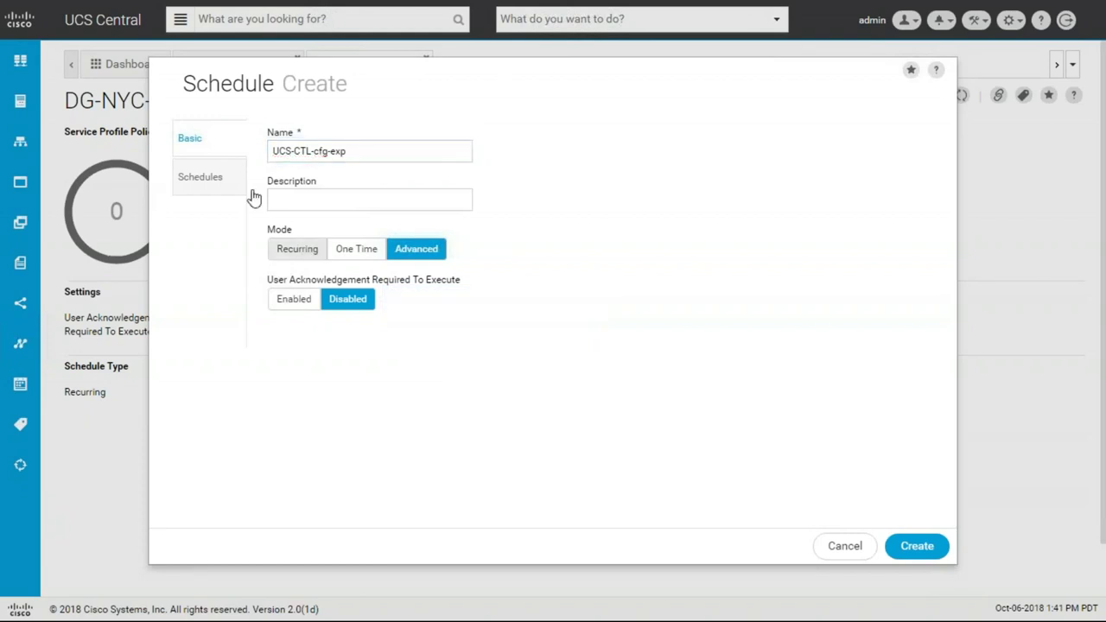
left_click(216, 176)
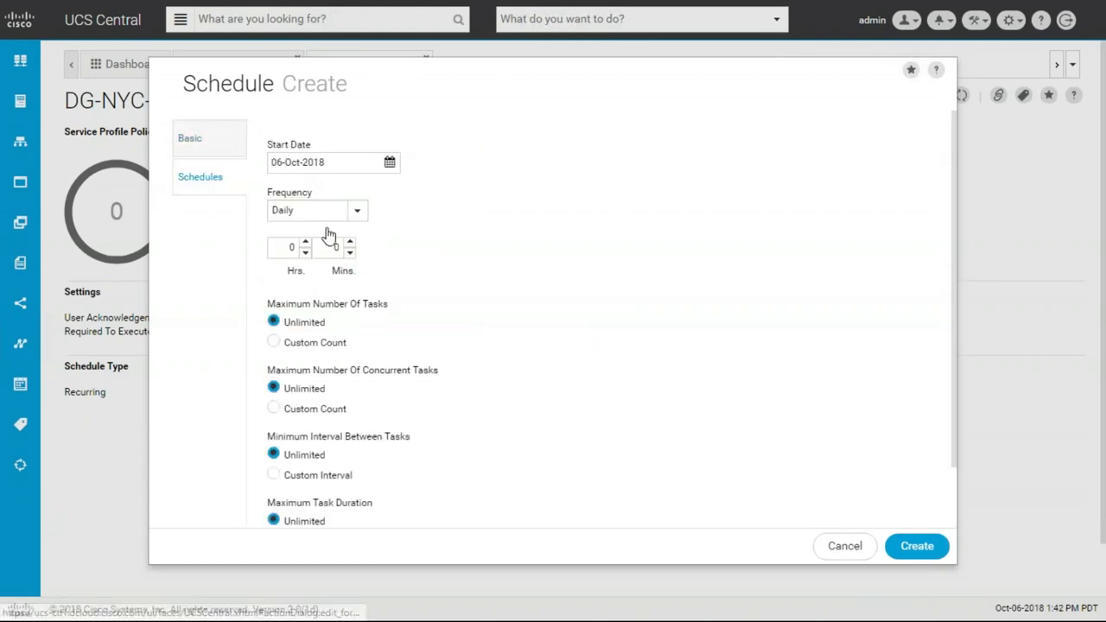
left_click(285, 248)
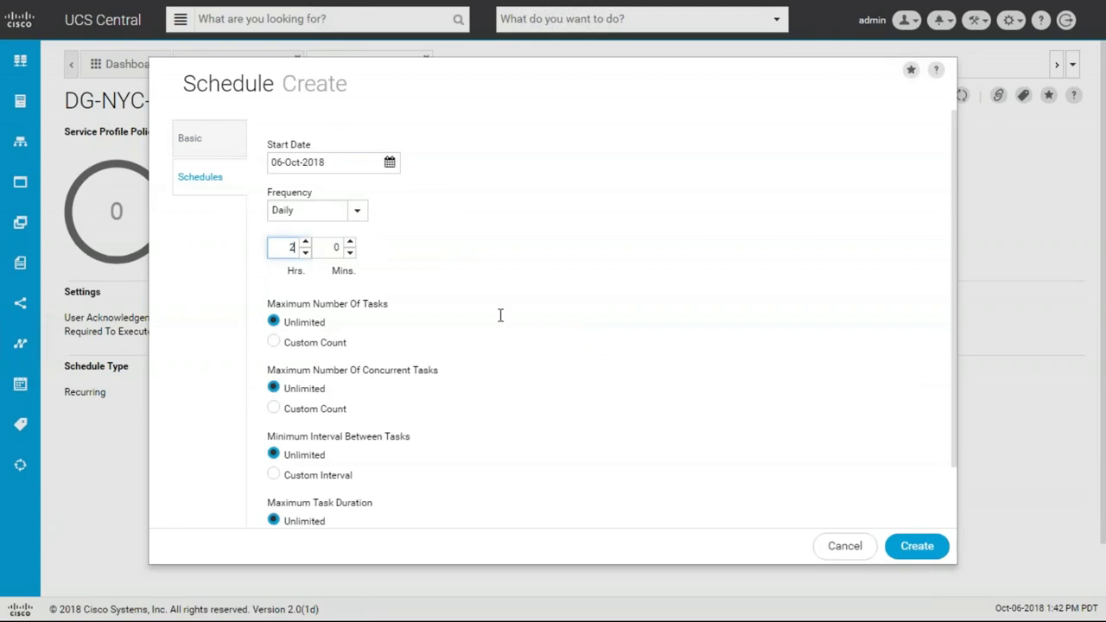
left_click(917, 546)
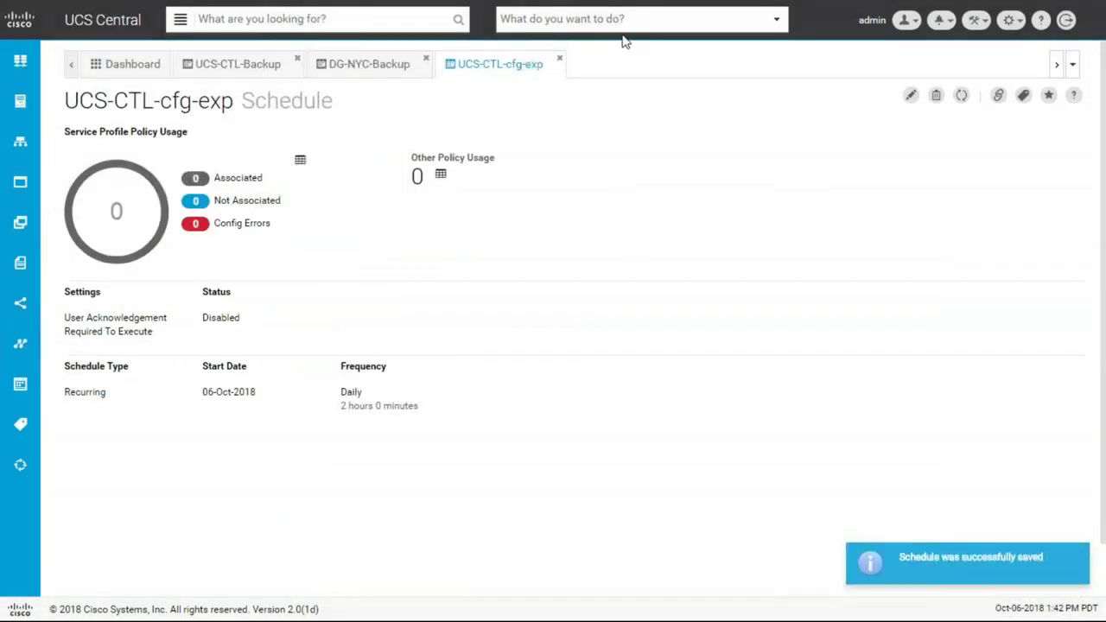
type("sch")
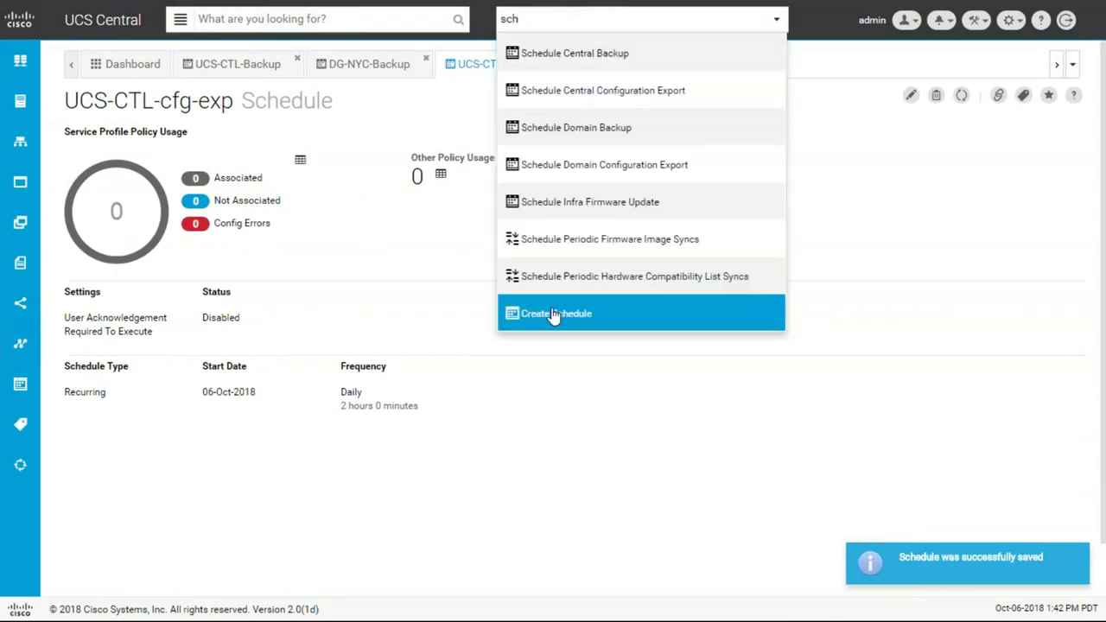
Step: Create a recurring daily DG-NYC-cfg-exp schedule at 1 hours 0 minutes
left_click(553, 315)
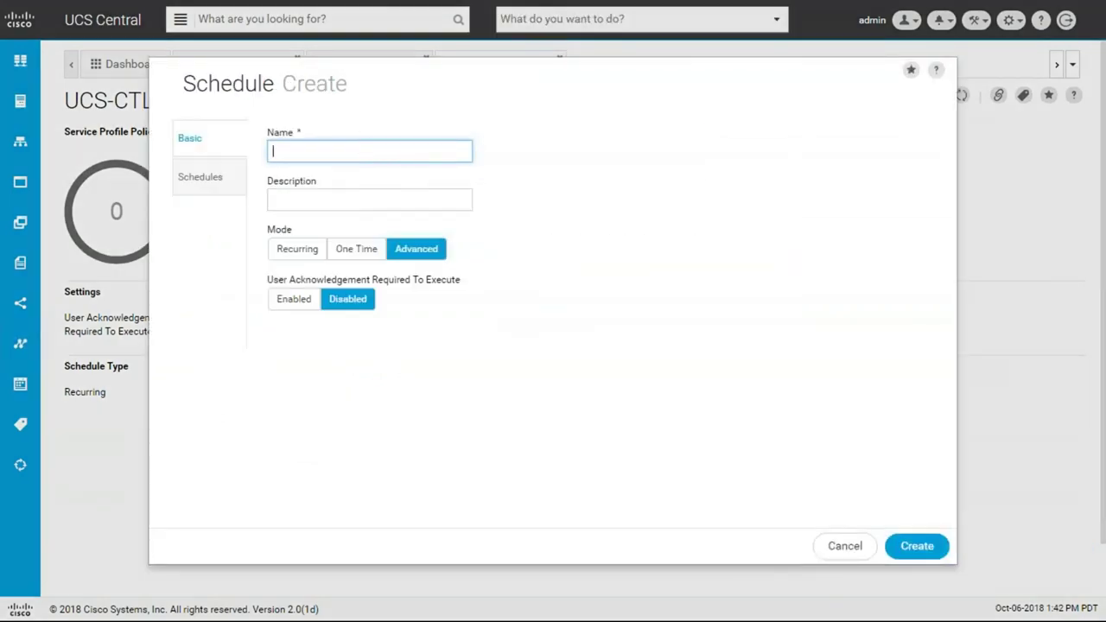
type("DG-NYC-cfg-exp")
left_click(294, 251)
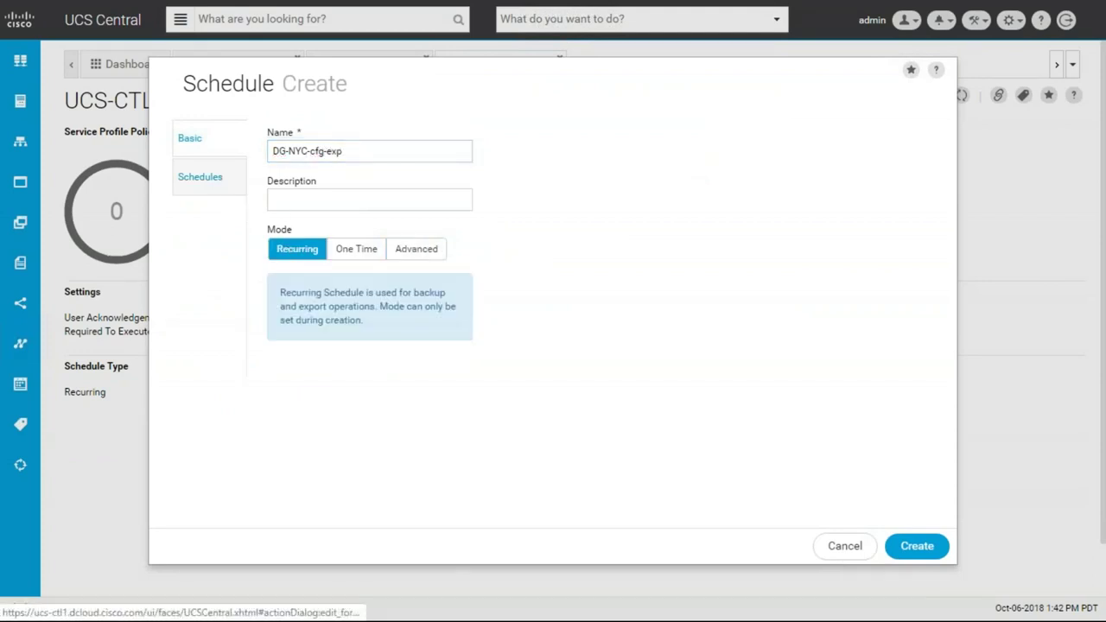
left_click(221, 185)
left_click(305, 243)
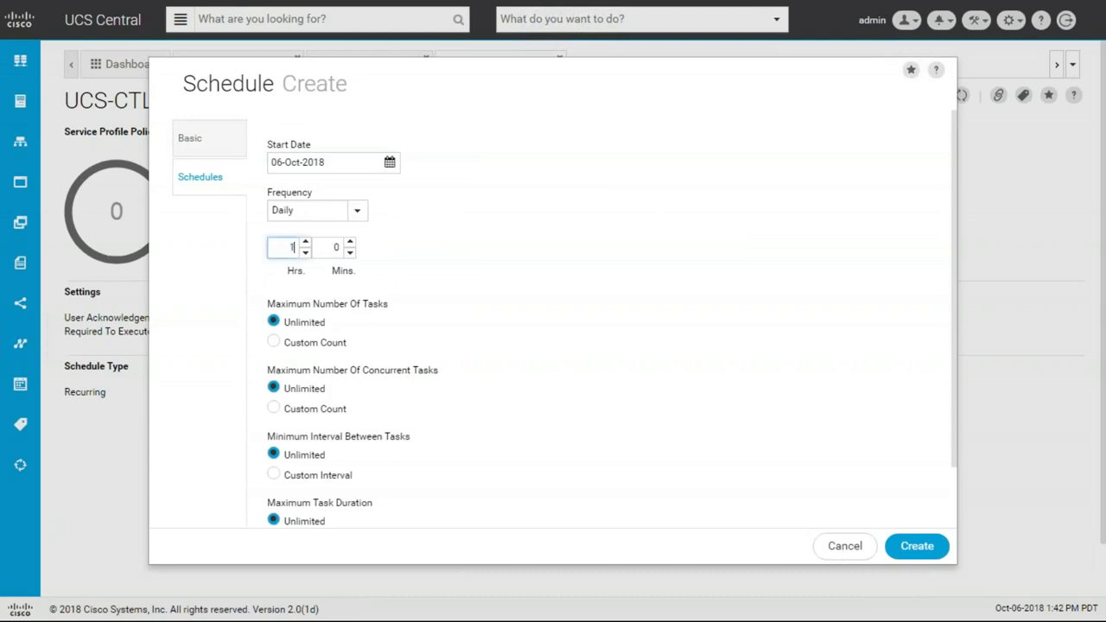
left_click(903, 553)
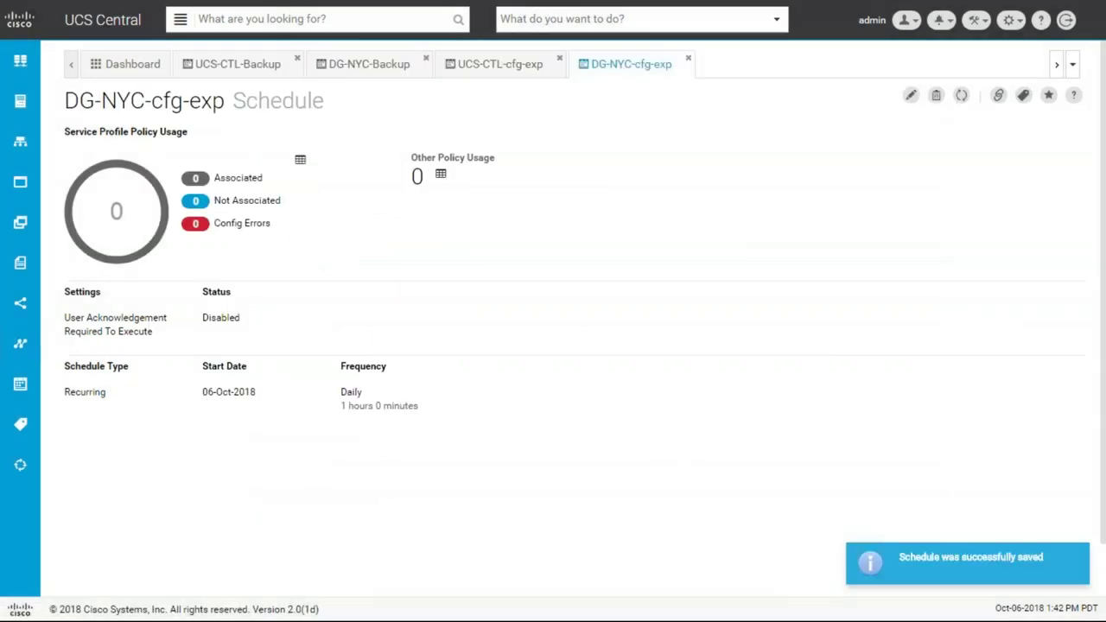
left_click(988, 21)
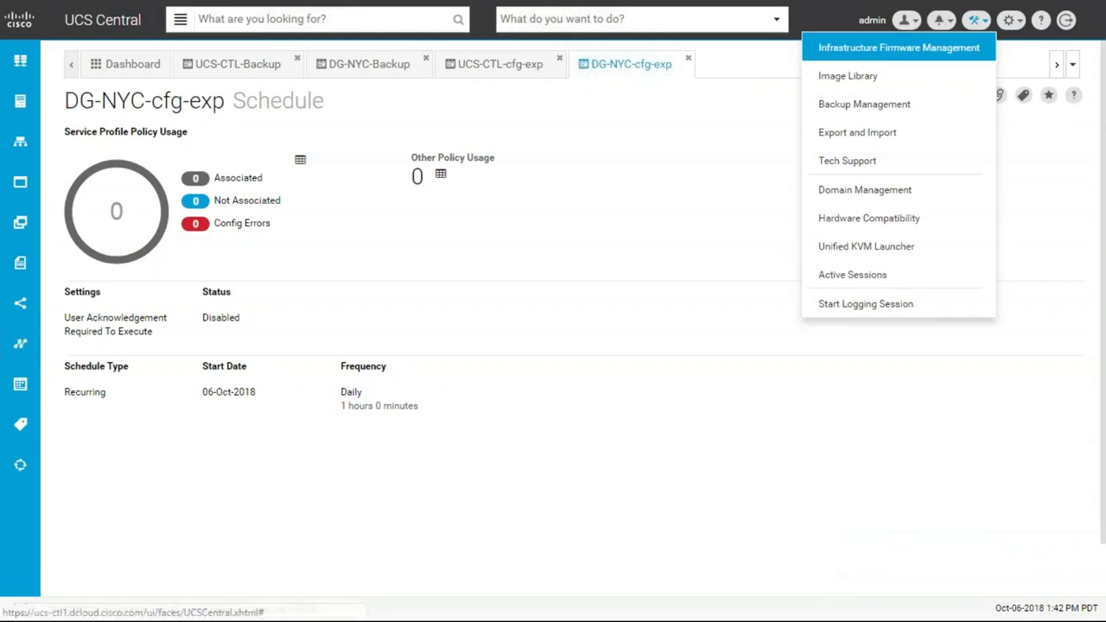
Step: Go to Backup Management and choose Schedule Central Backup from the Tools menu
left_click(875, 116)
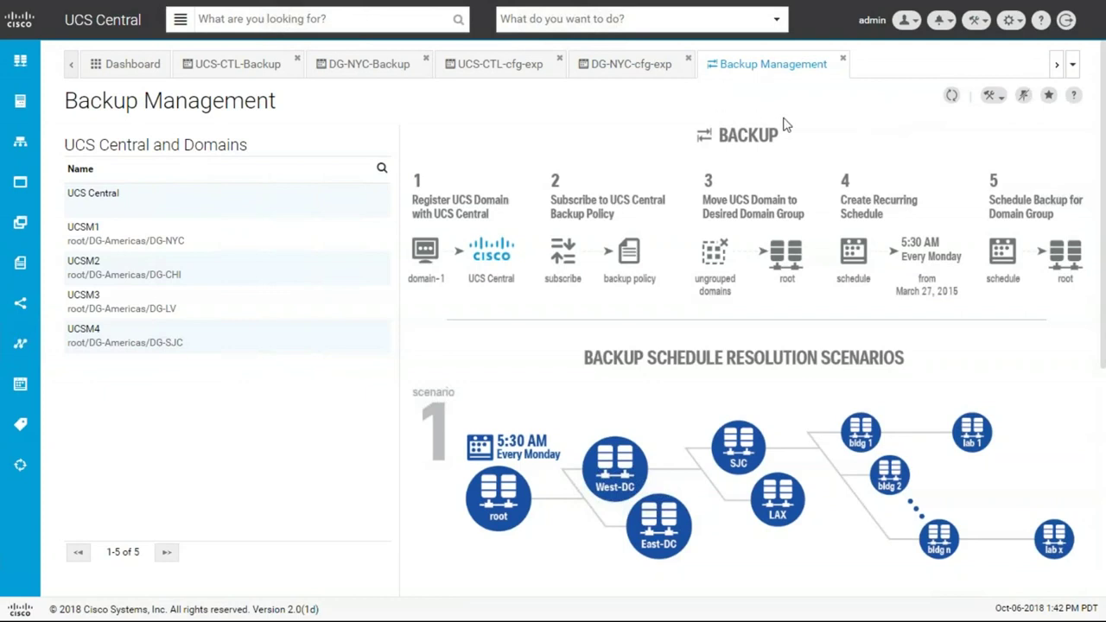
left_click(994, 95)
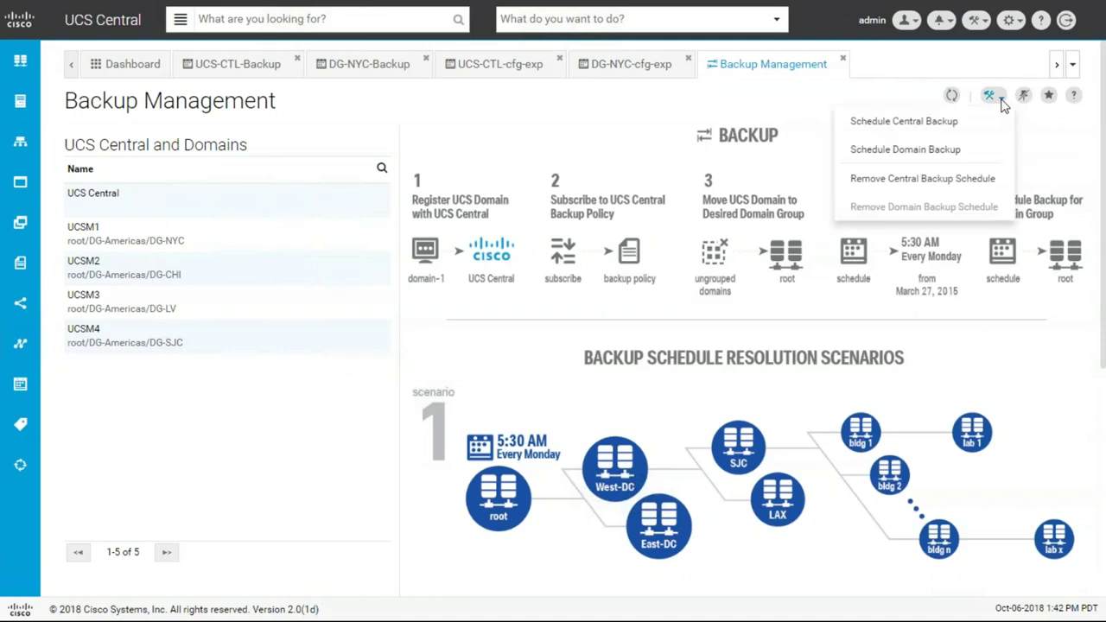
left_click(905, 124)
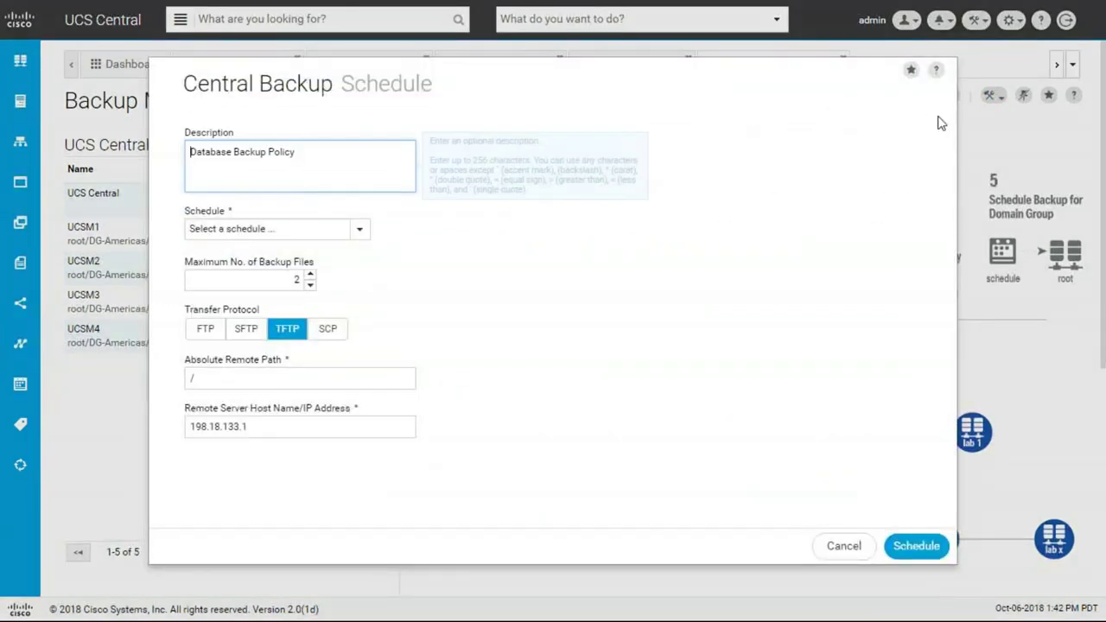
Step: Schedule the UCS Central backup on UCS-CTL-Backup with TFTP copy to 198.18.133.1, path /
left_click(359, 230)
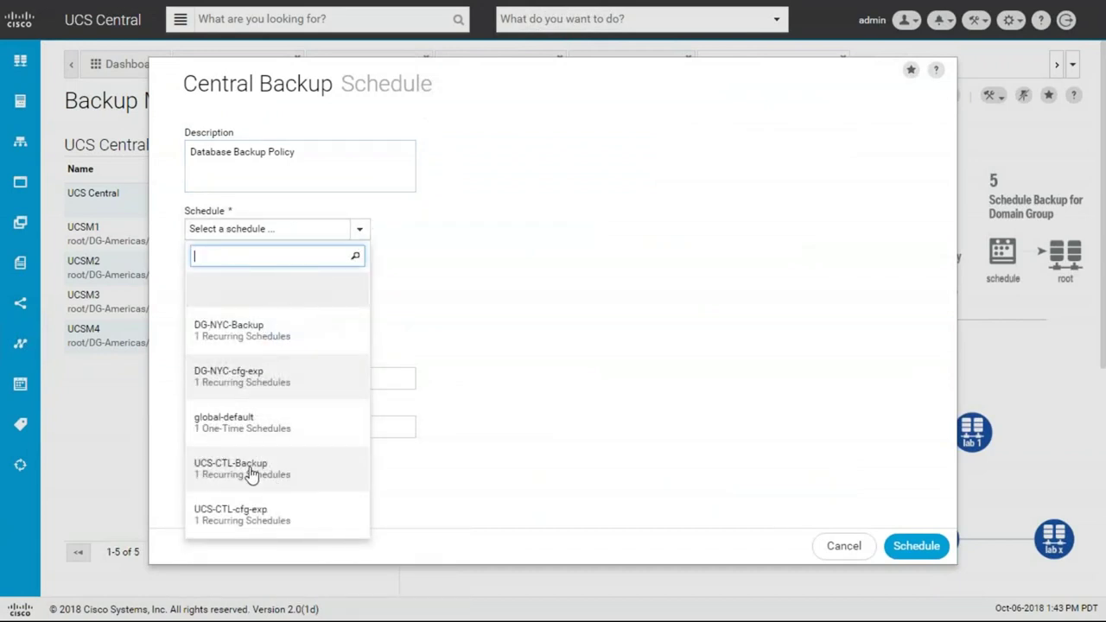
left_click(247, 471)
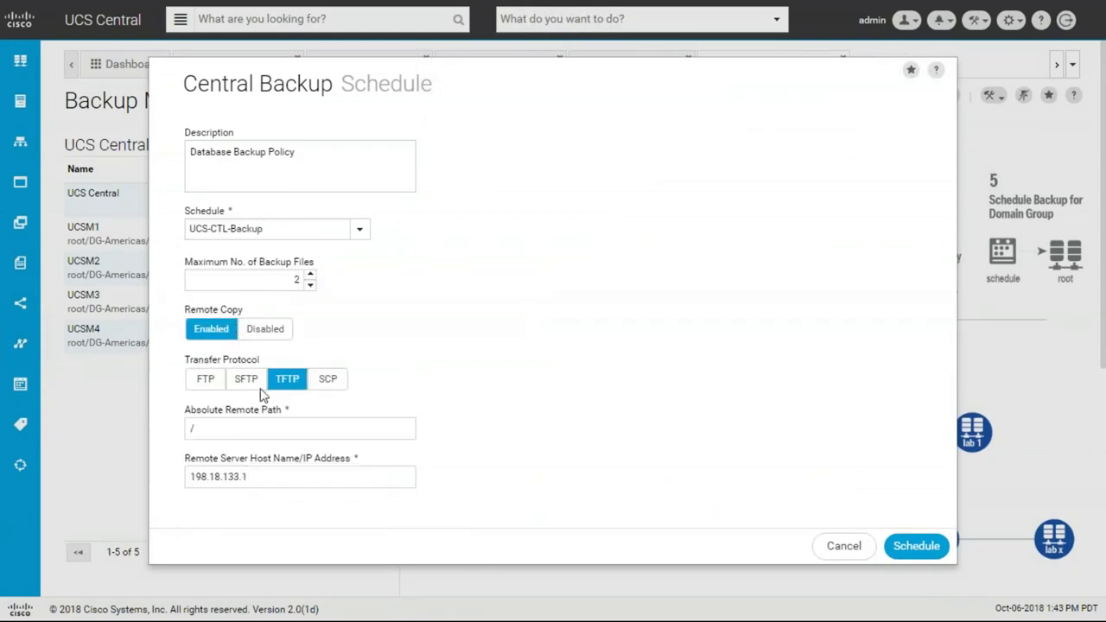
double_click(252, 476)
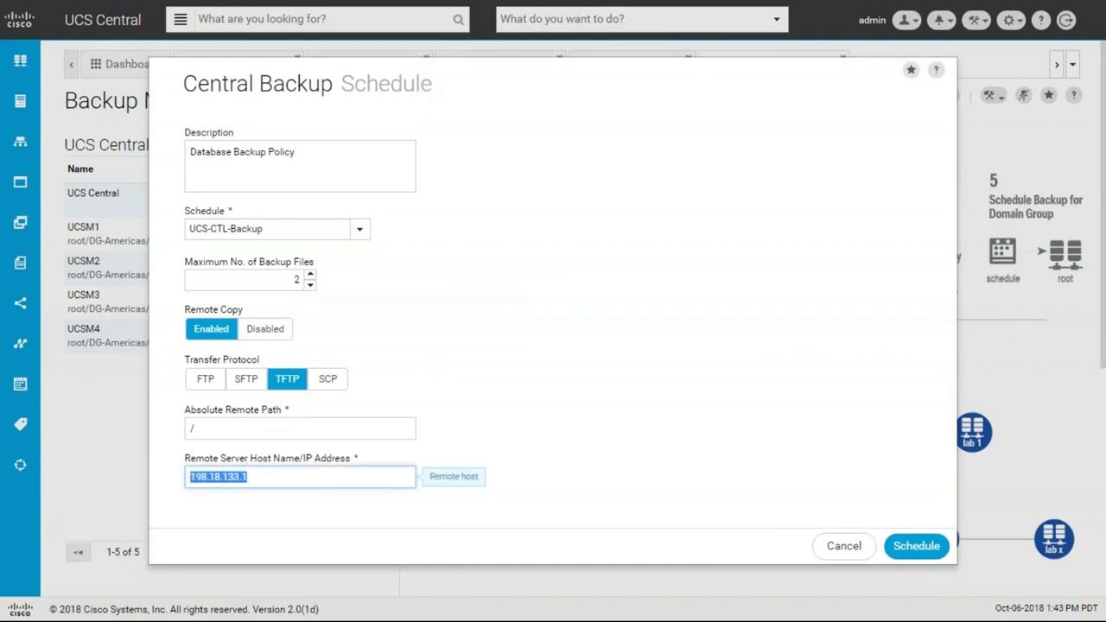
left_click(264, 513)
left_click(234, 476)
left_click_drag(248, 476, 205, 476)
left_click(574, 368)
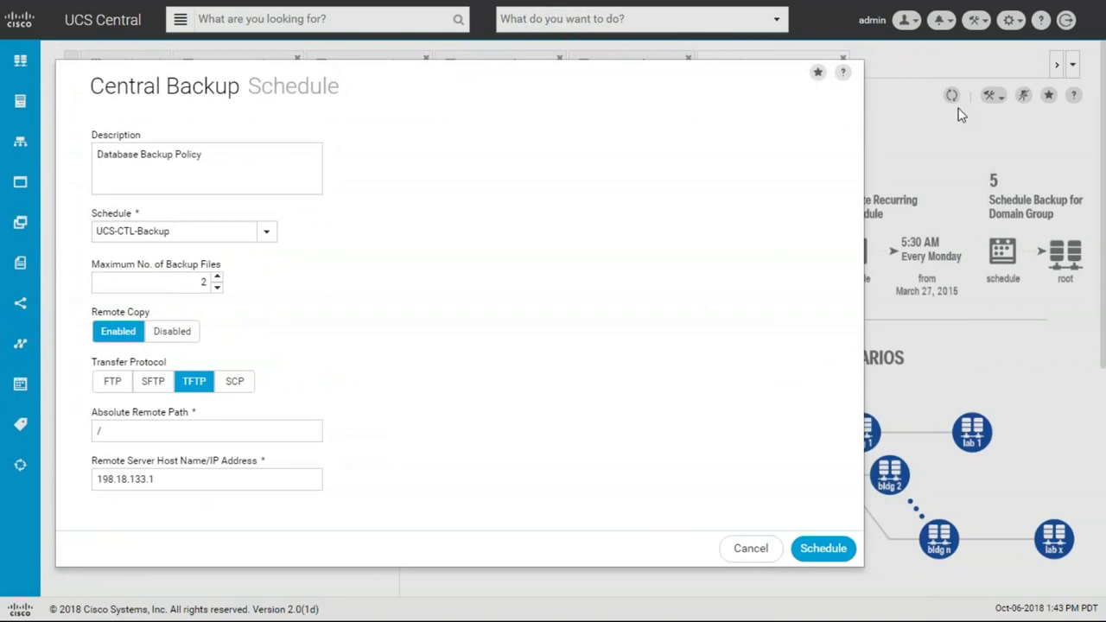
left_click(816, 550)
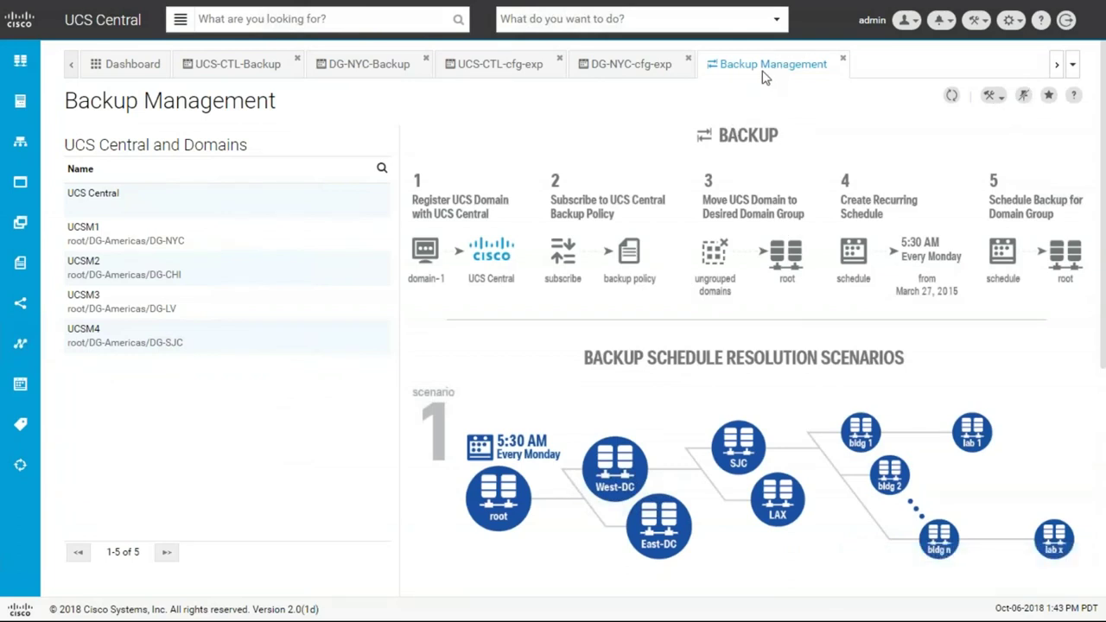
Step: Start a manual UCS Central backup with remote copy enabled over TFTP
left_click(227, 207)
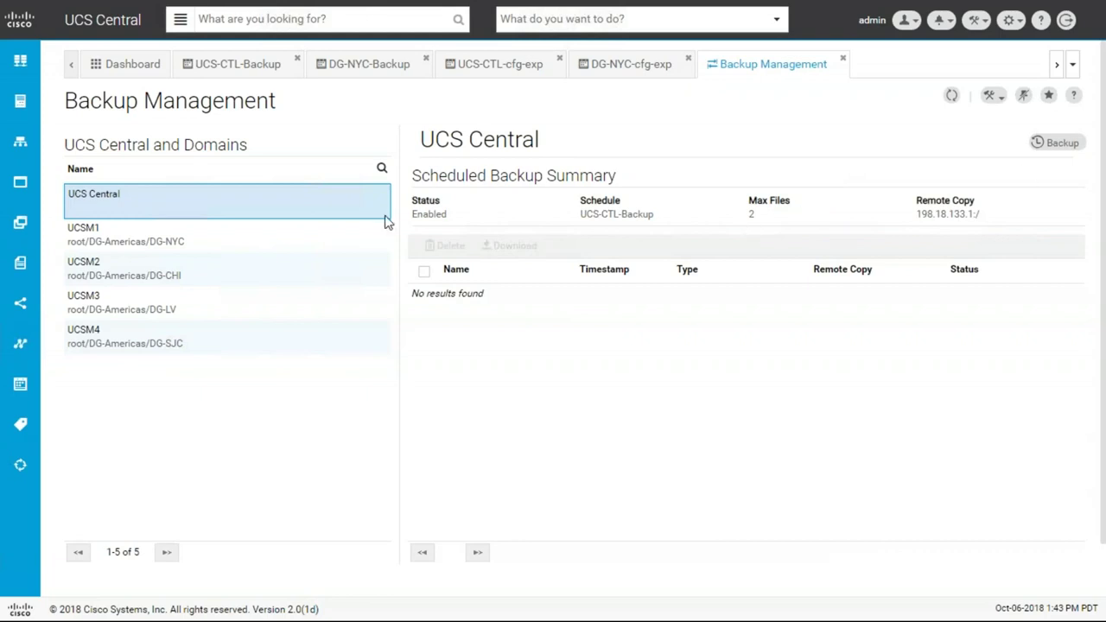
left_click(1057, 142)
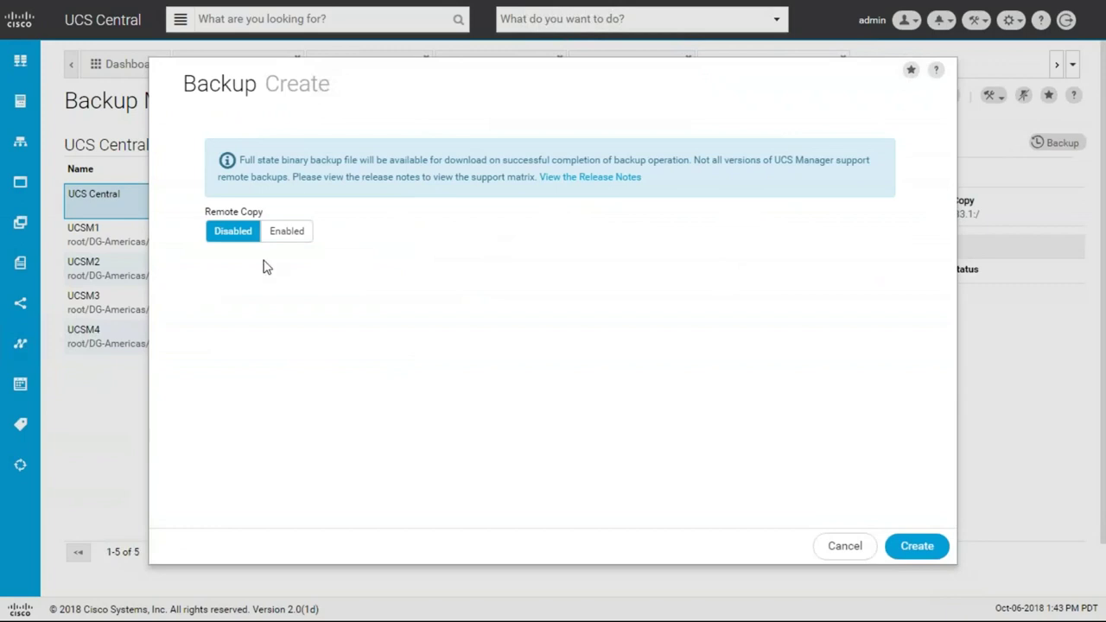
left_click(279, 237)
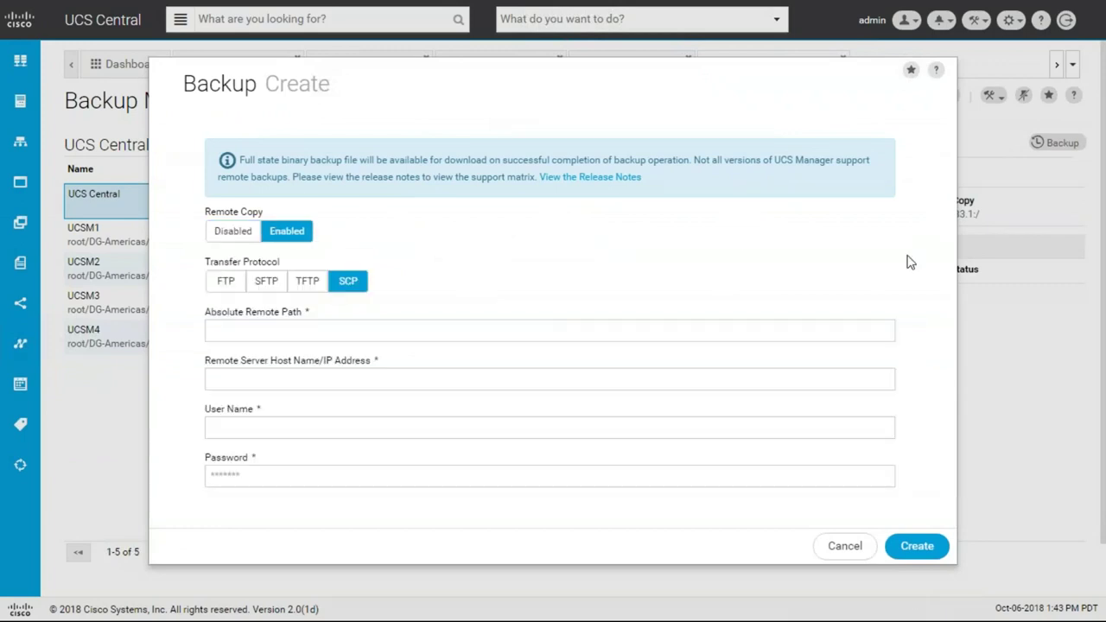
left_click(324, 331)
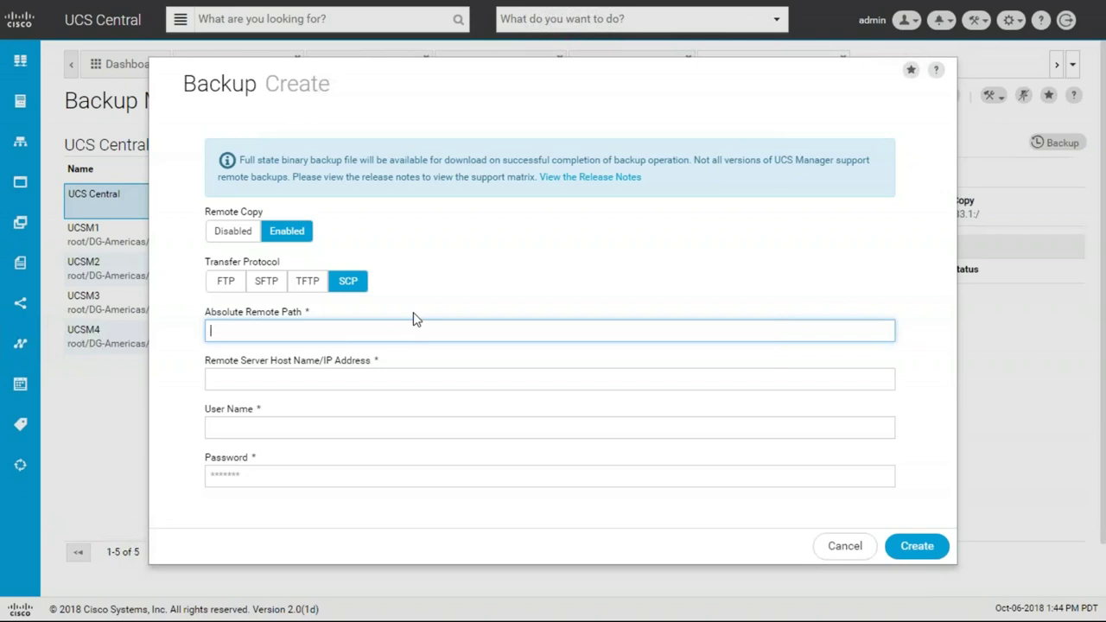
left_click(285, 303)
left_click(308, 281)
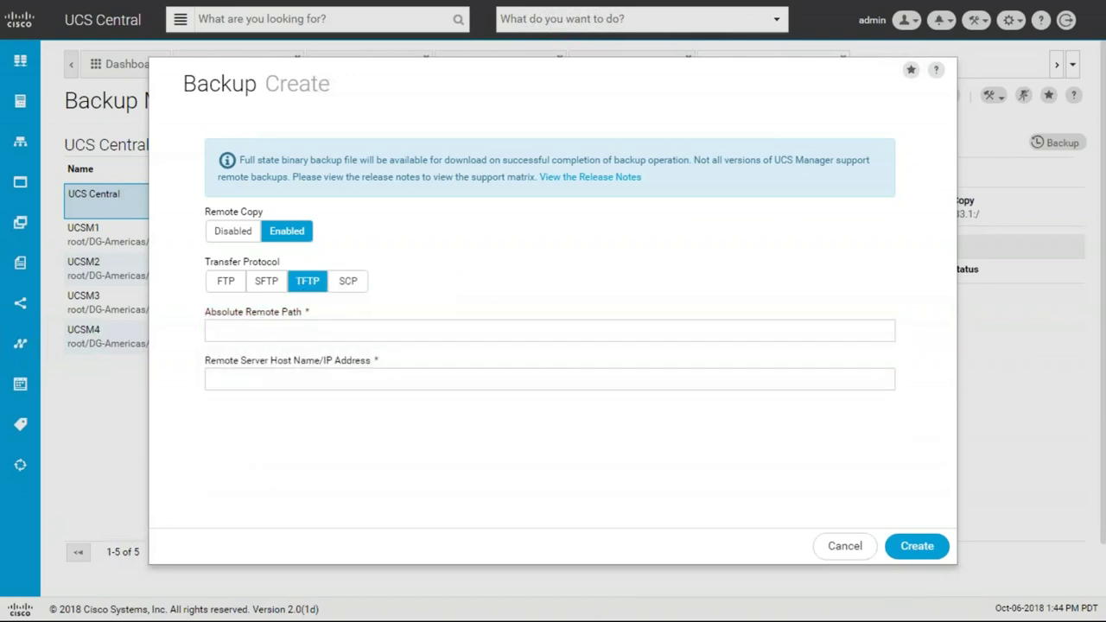
Step: Submit with path / and server 198.18.133.1, then disable remote copy after the .tgz error
left_click(276, 332)
type("/")
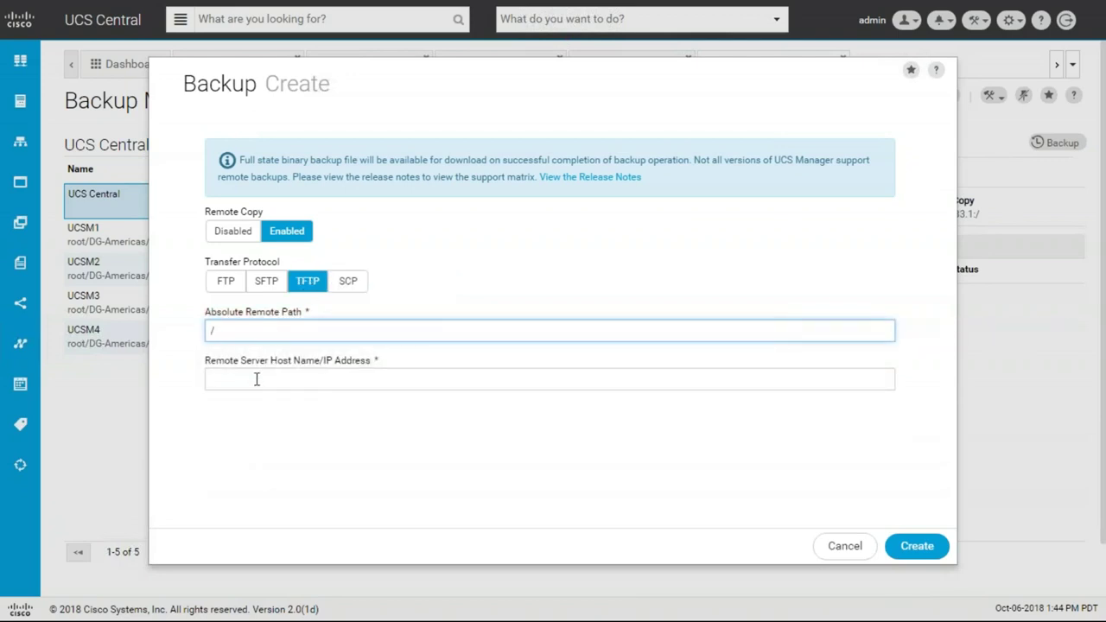
left_click(256, 379)
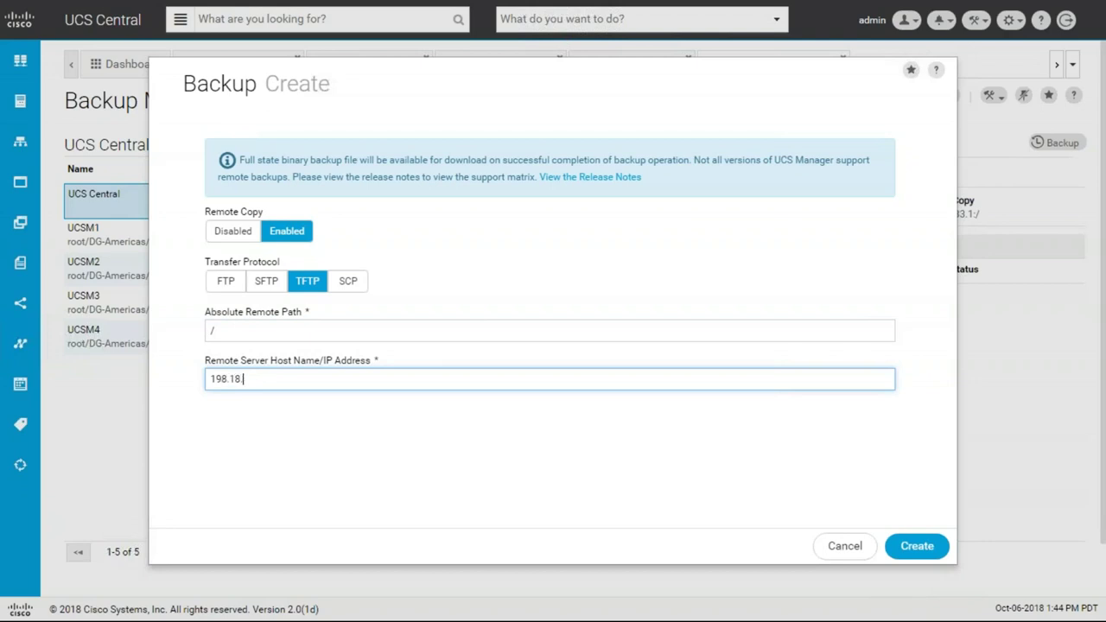
type("198.18.133.1")
left_click(907, 553)
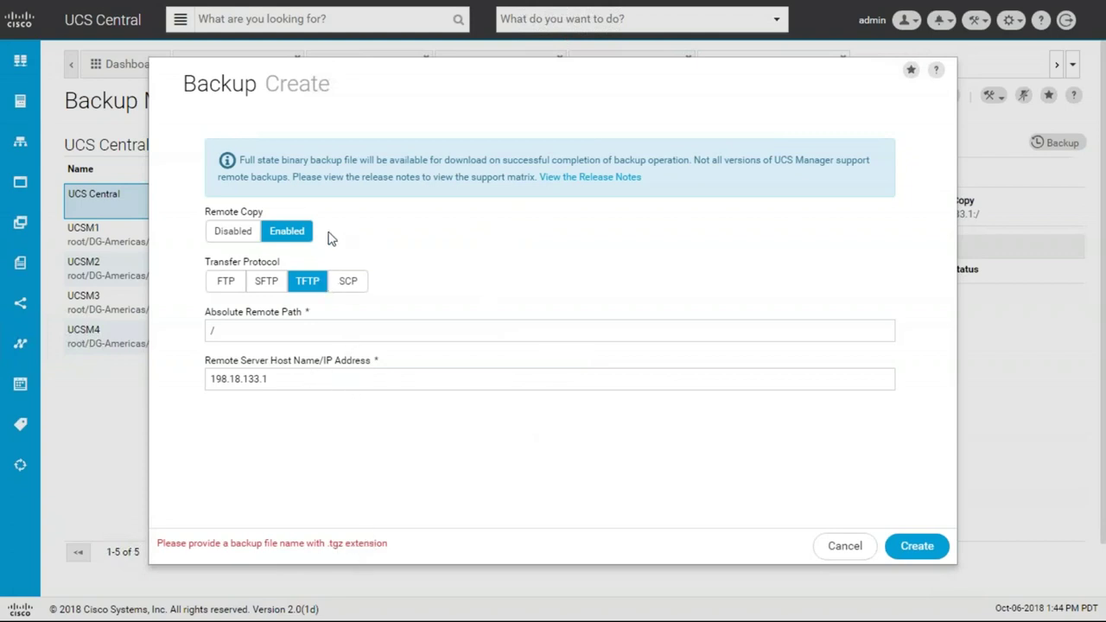
left_click(233, 231)
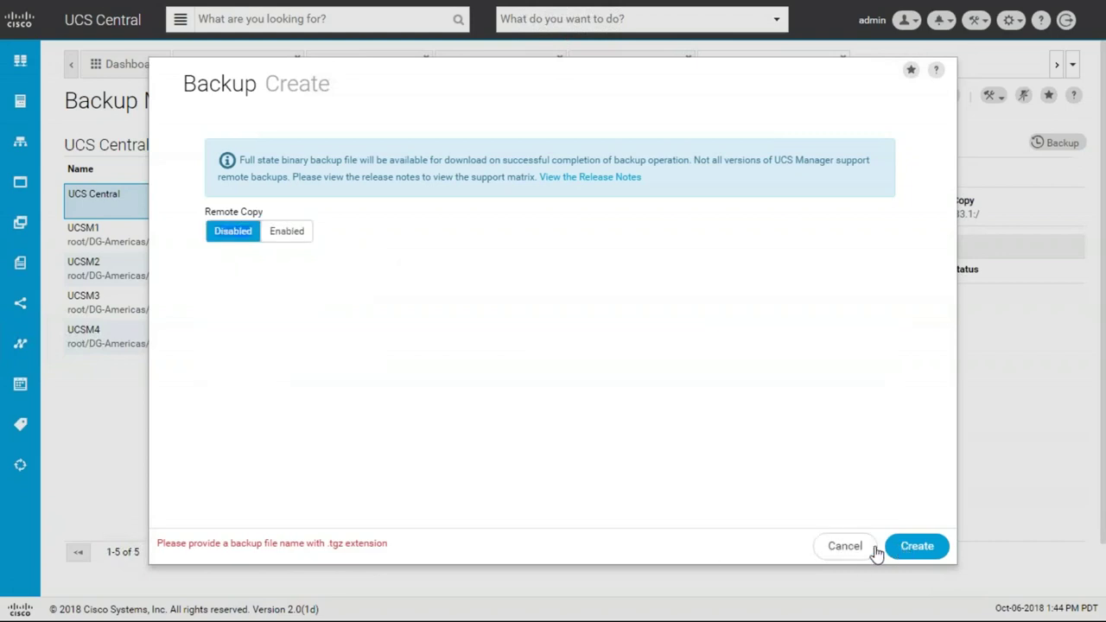
Step: Create the local full-state backup, then begin another backup with remote copy enabled
left_click(917, 546)
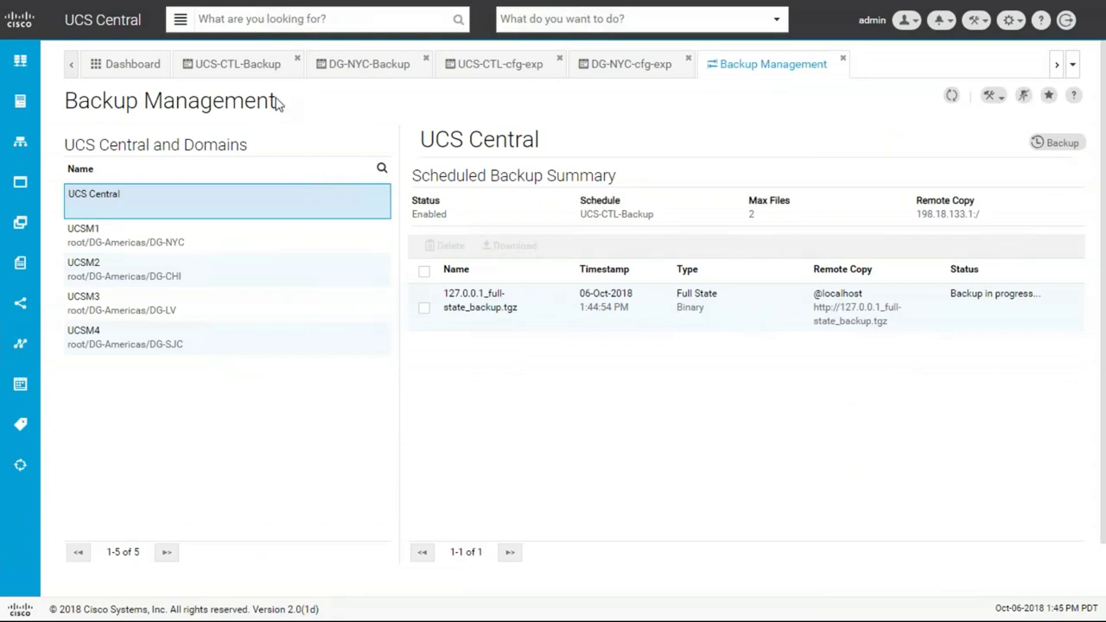
left_click(1061, 143)
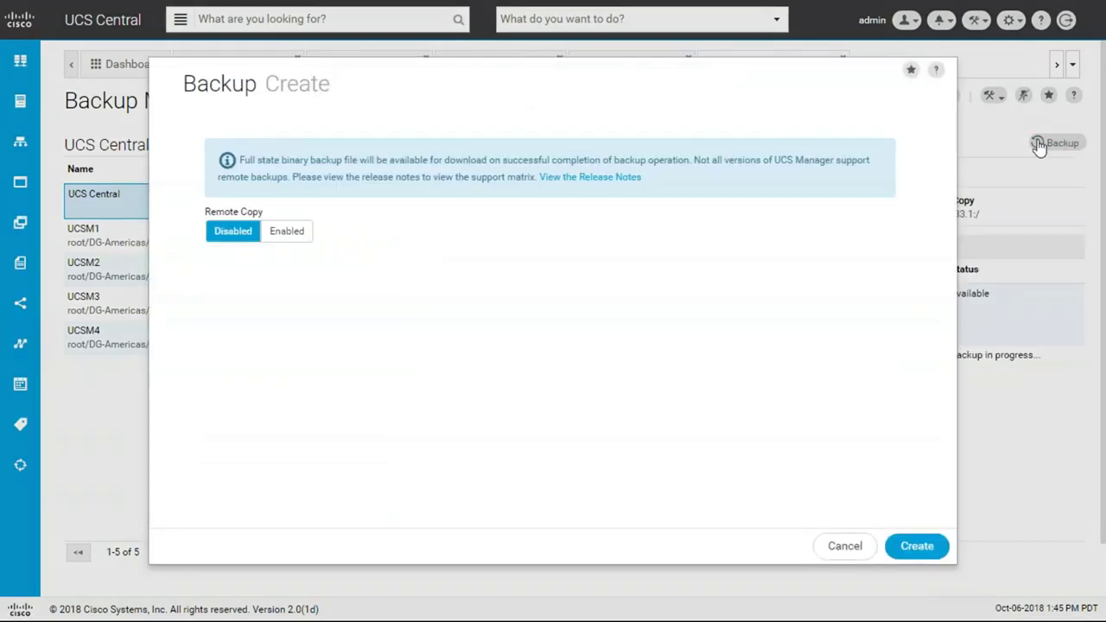
left_click(286, 231)
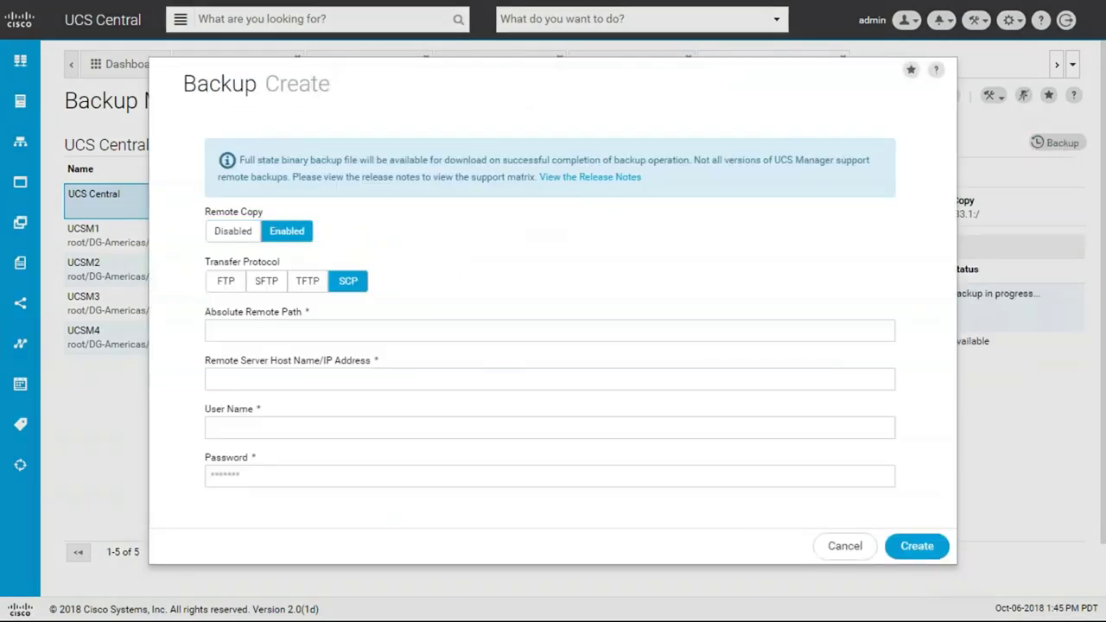
Step: Configure TFTP remote copy to 198.18.133.1 at path / and submit the backup
left_click(256, 334)
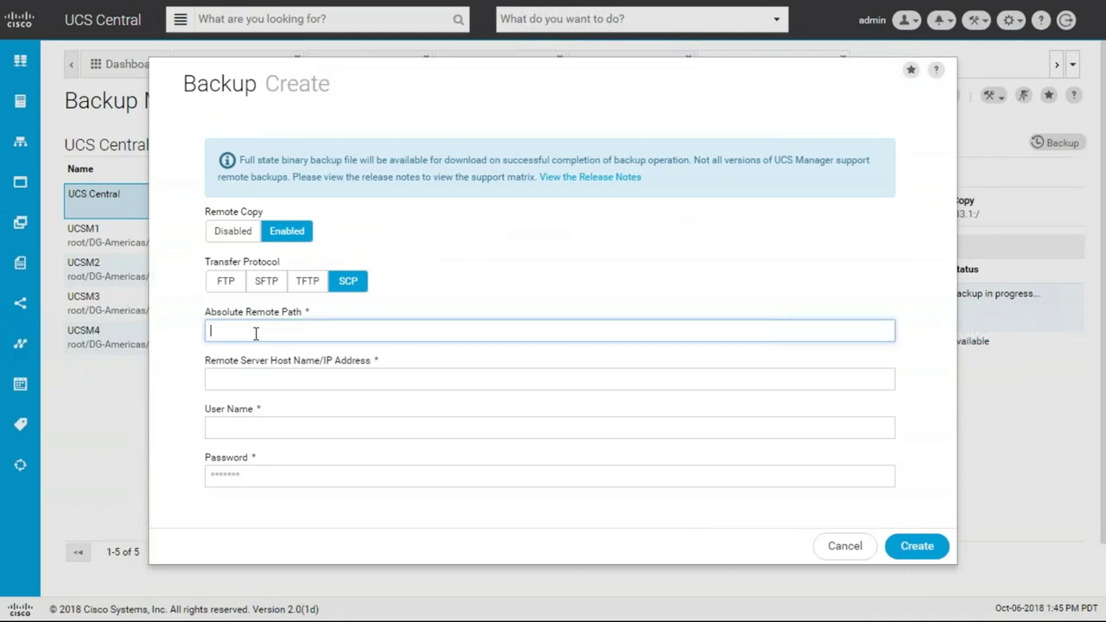
left_click(308, 281)
left_click(285, 335)
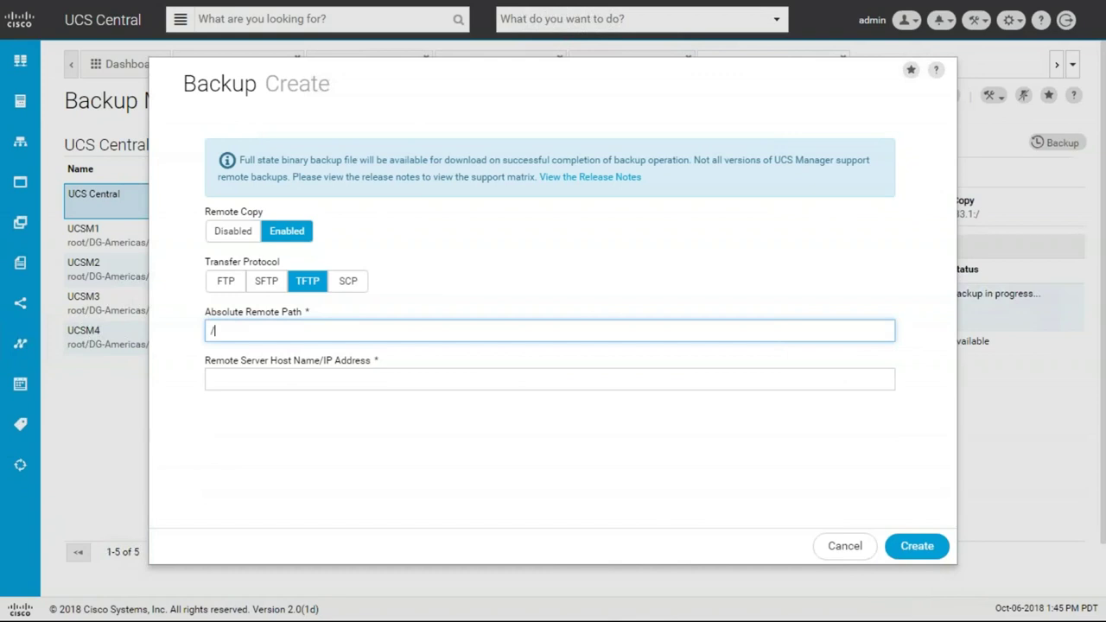
left_click(213, 379)
type("19")
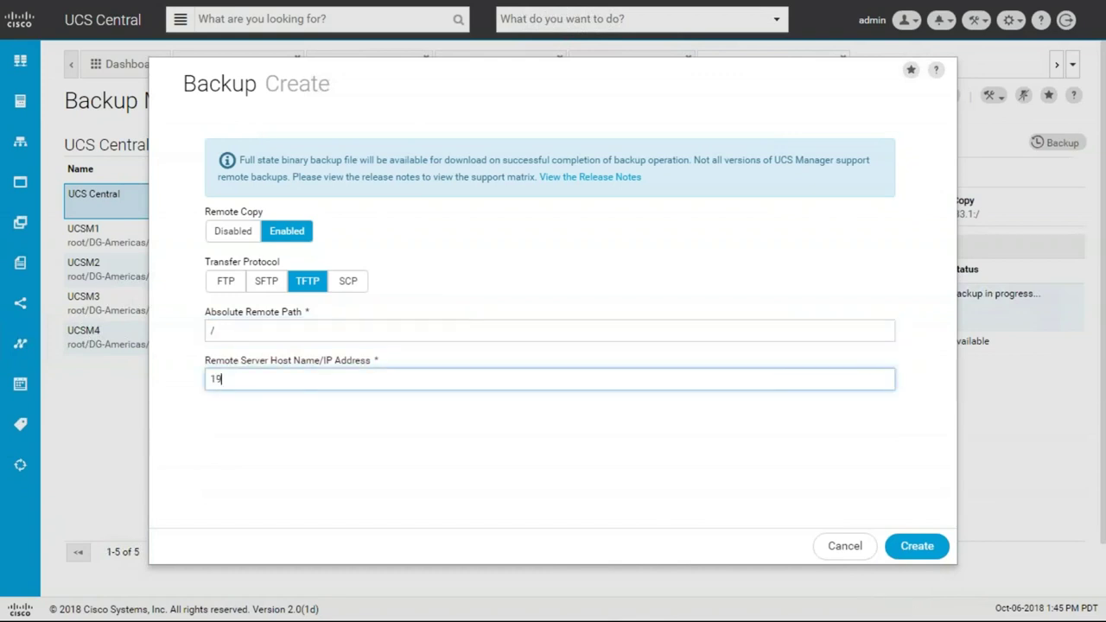
type("8.18.133.1")
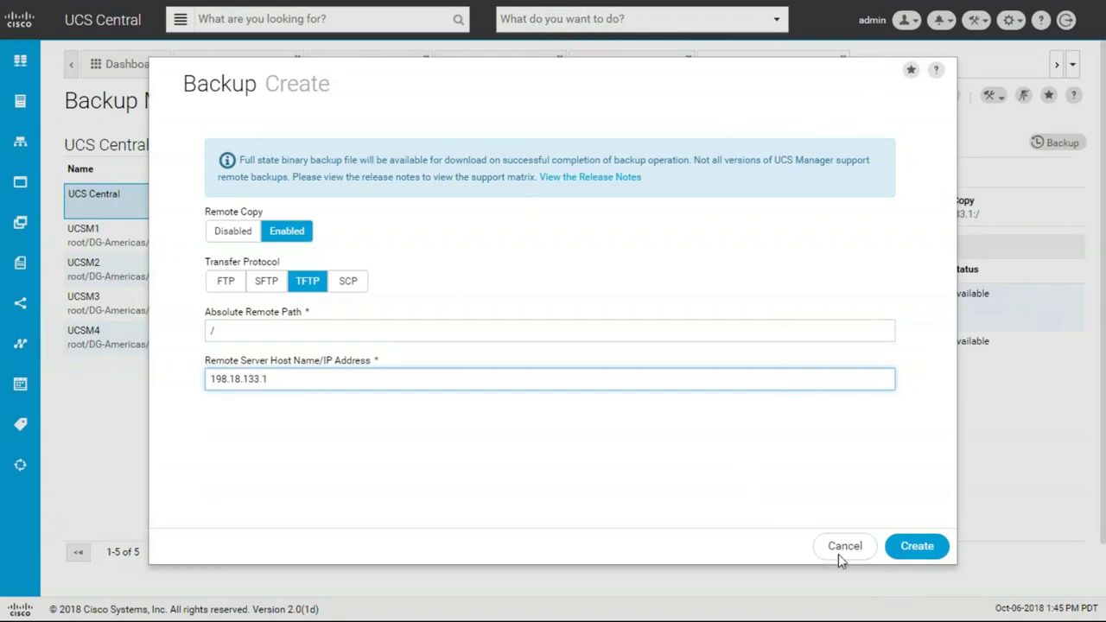
left_click(912, 560)
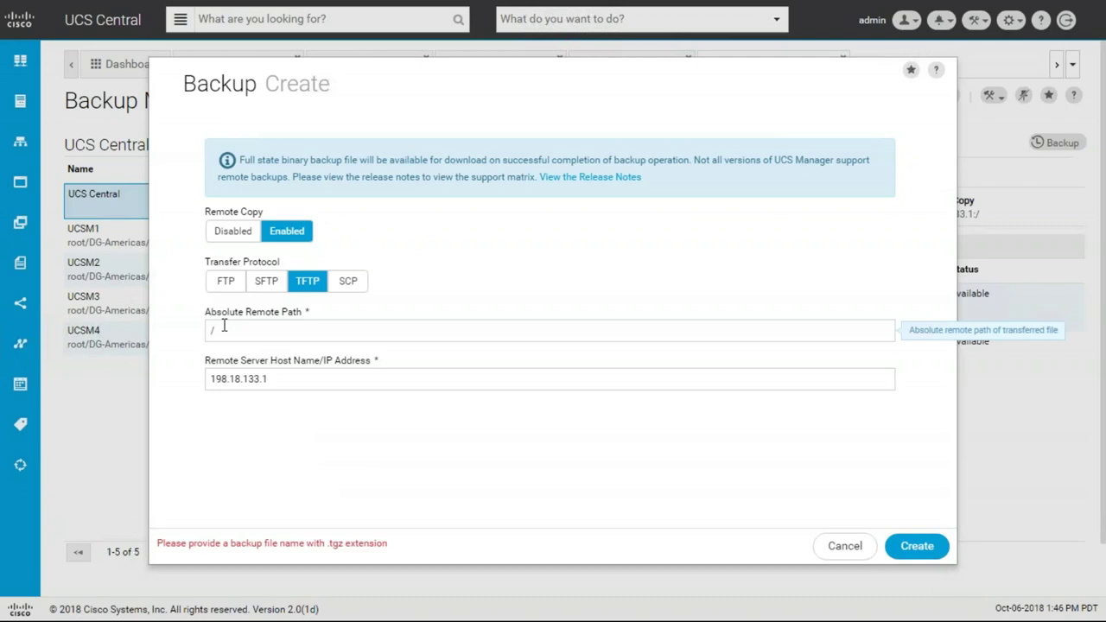
Step: Change the remote path to /UCS-CTL-Backup.tgz and create the TFTP-copied full-state backup
type("/")
left_click(219, 332)
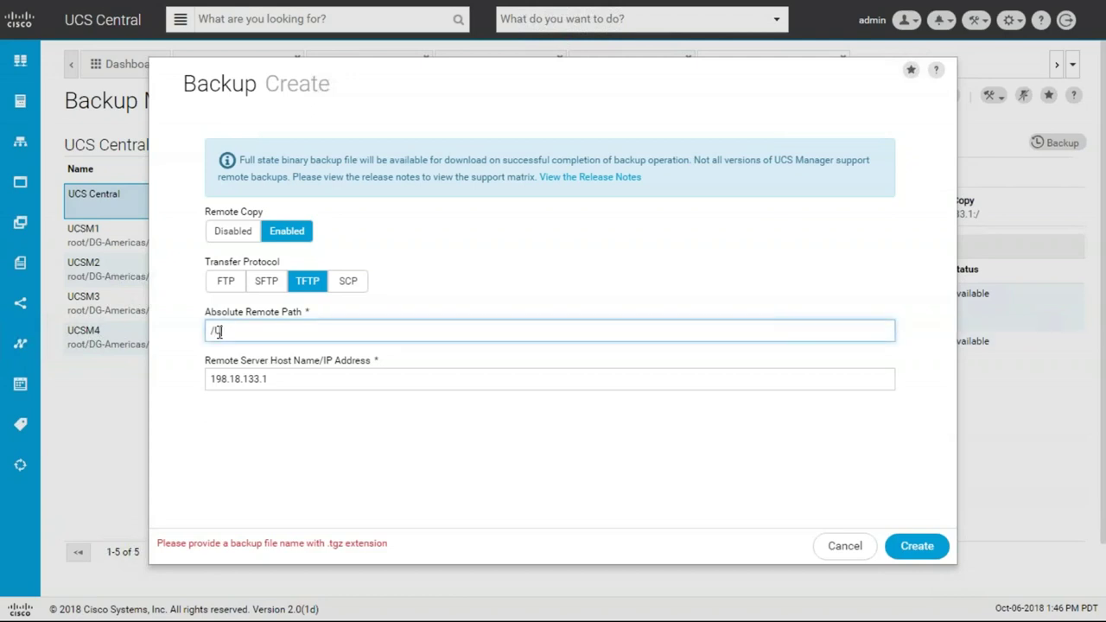
type("UCS")
type("-CTL-Backup.tgz")
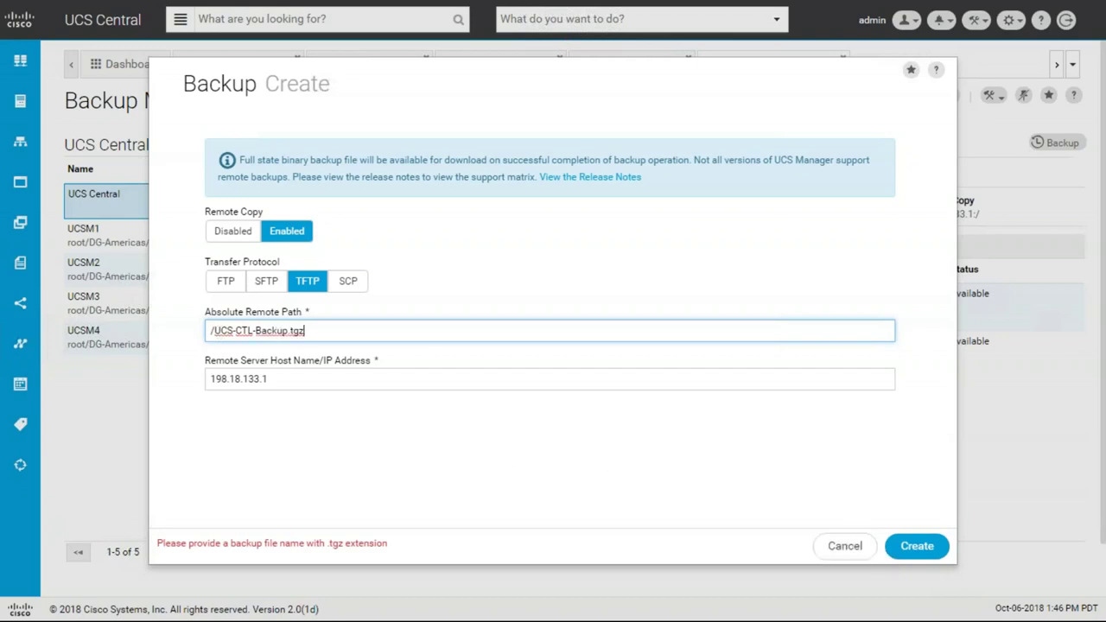
left_click(917, 546)
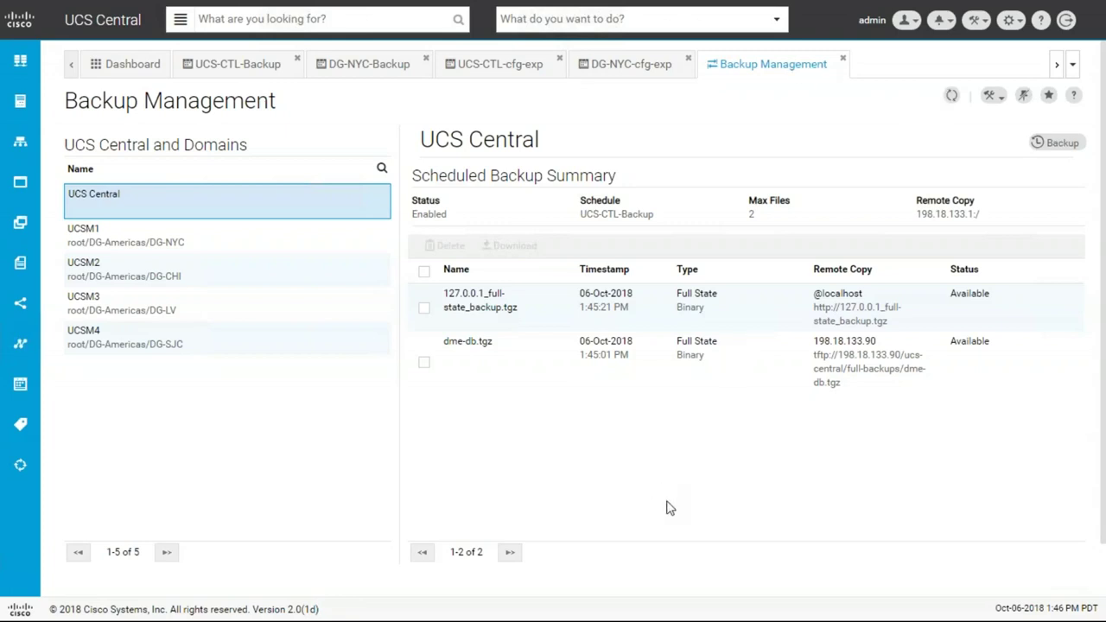
Step: Start a scheduled domain backup for domain group DG-NYC on the DG-NYC-Backup schedule
left_click(1001, 100)
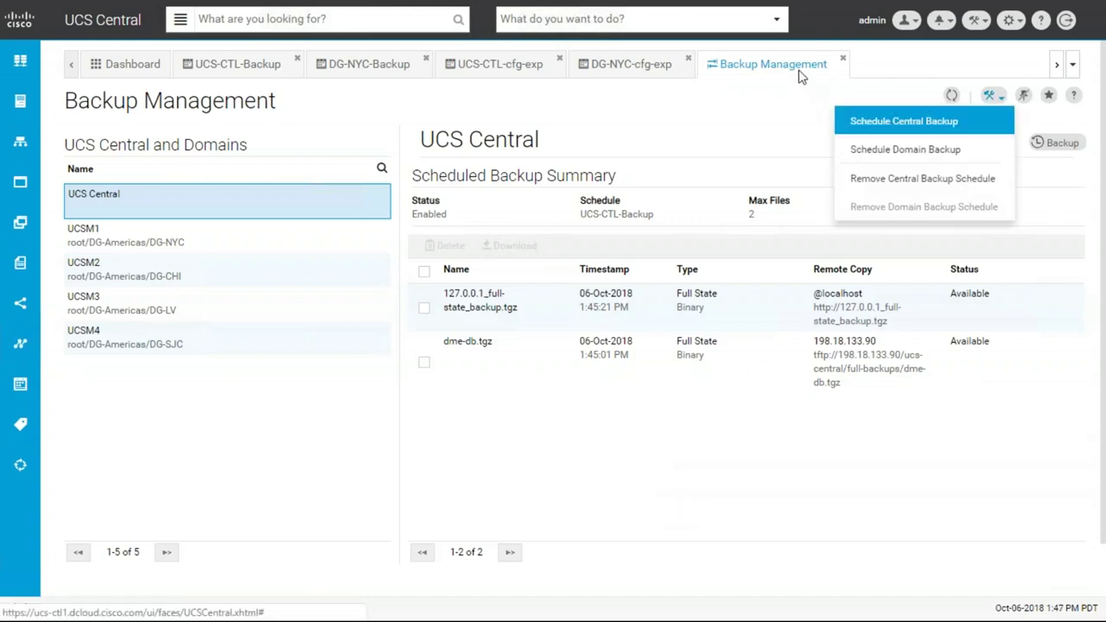
left_click(906, 152)
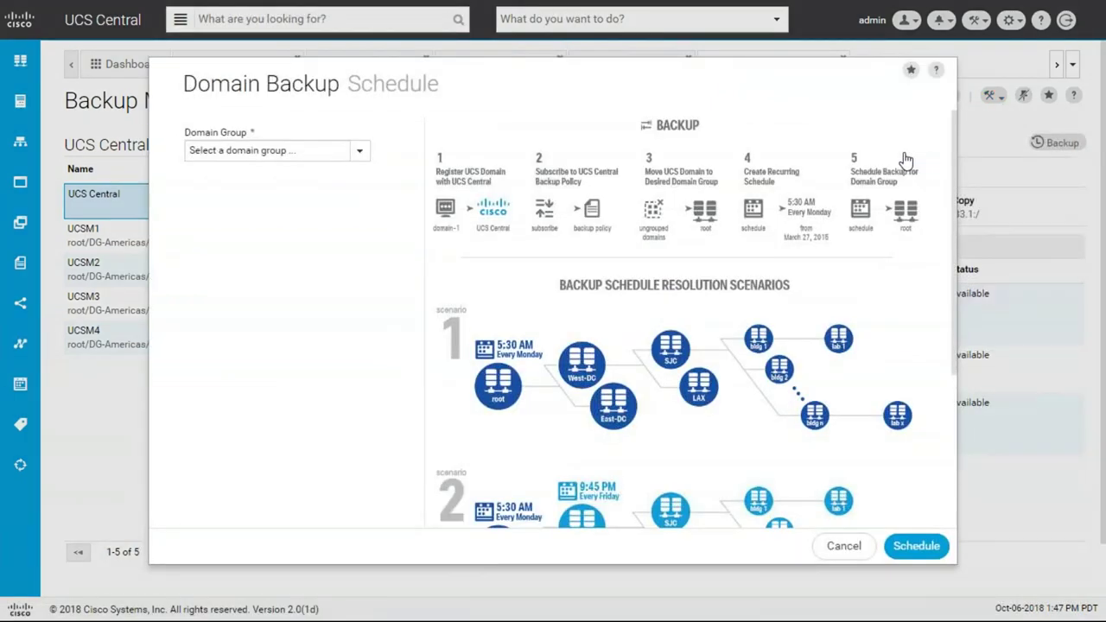
left_click(360, 152)
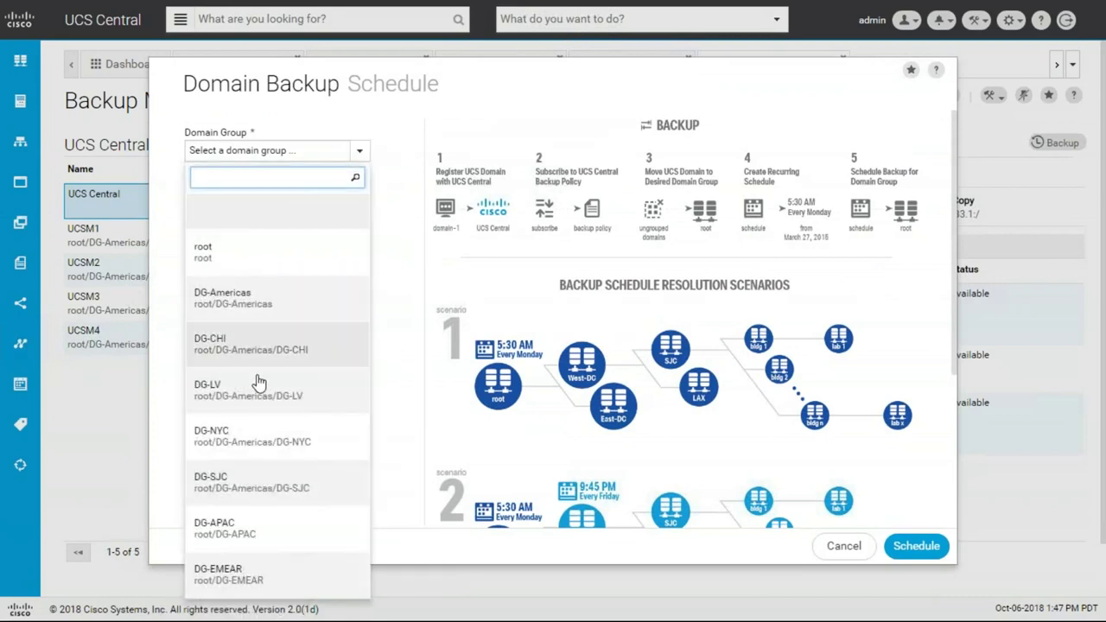
left_click(271, 451)
left_click(273, 201)
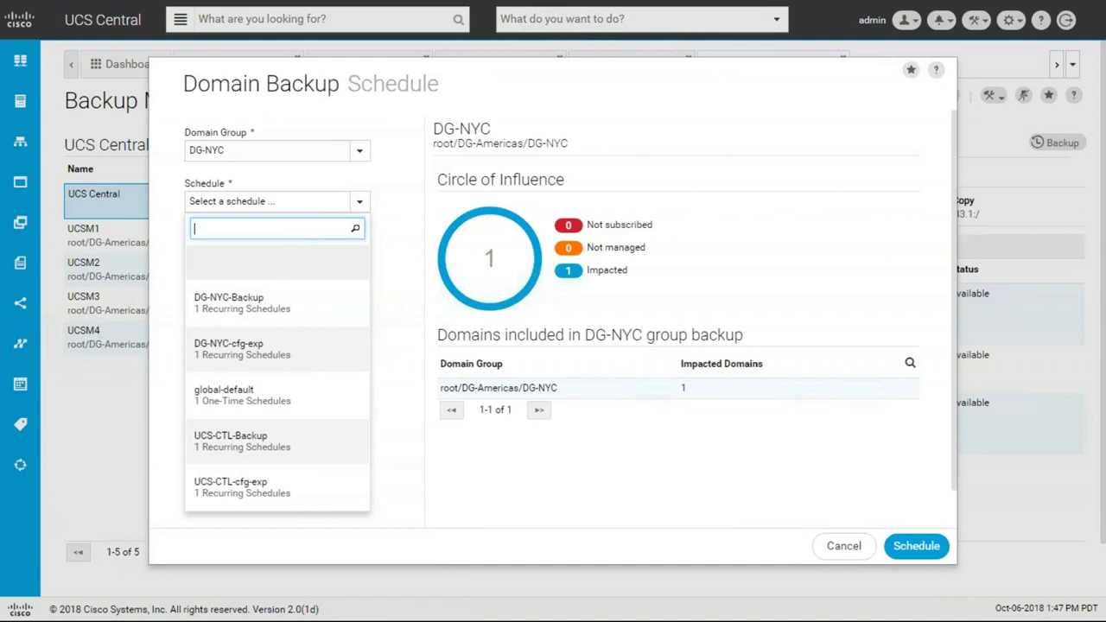
left_click(253, 309)
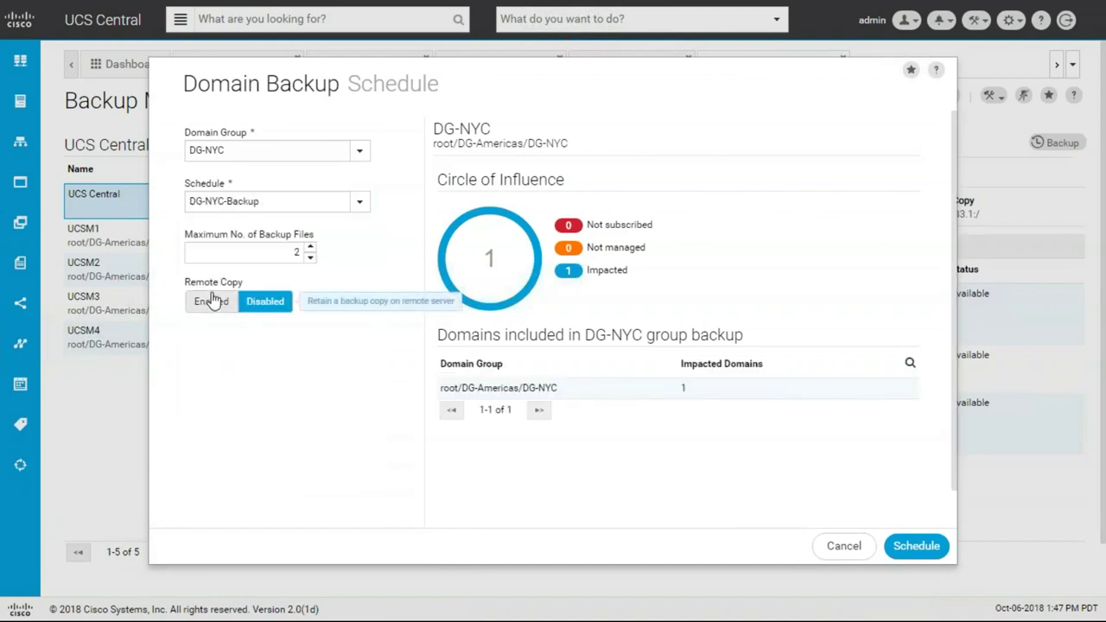
Step: Enable TFTP remote copy to 198.18.133.1 at path / and save the domain backup
left_click(211, 301)
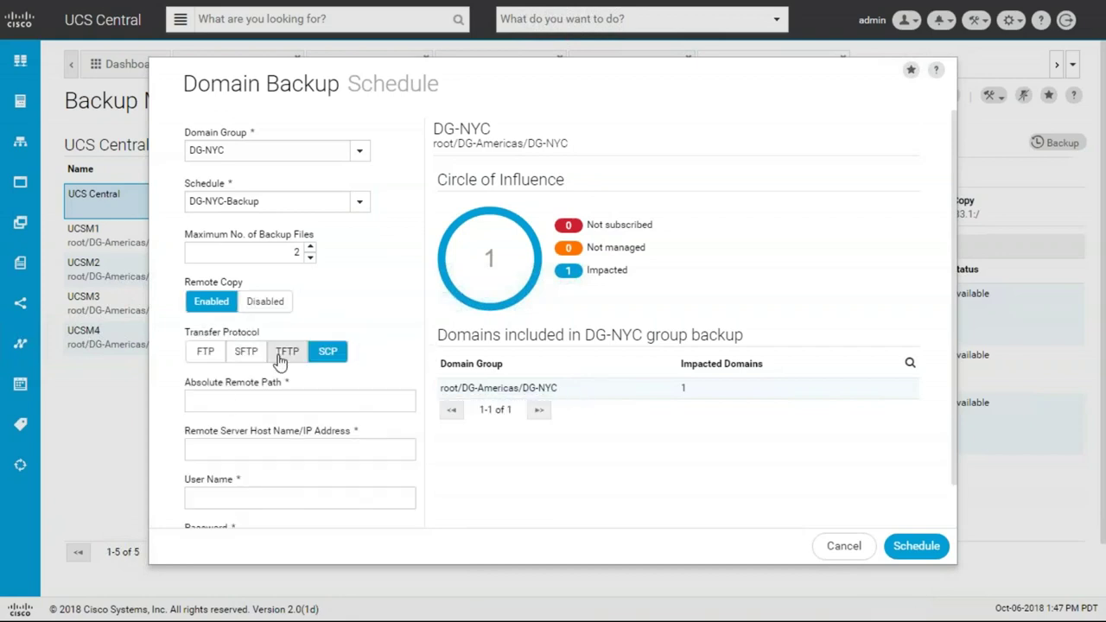
left_click(281, 356)
left_click(254, 406)
type("/")
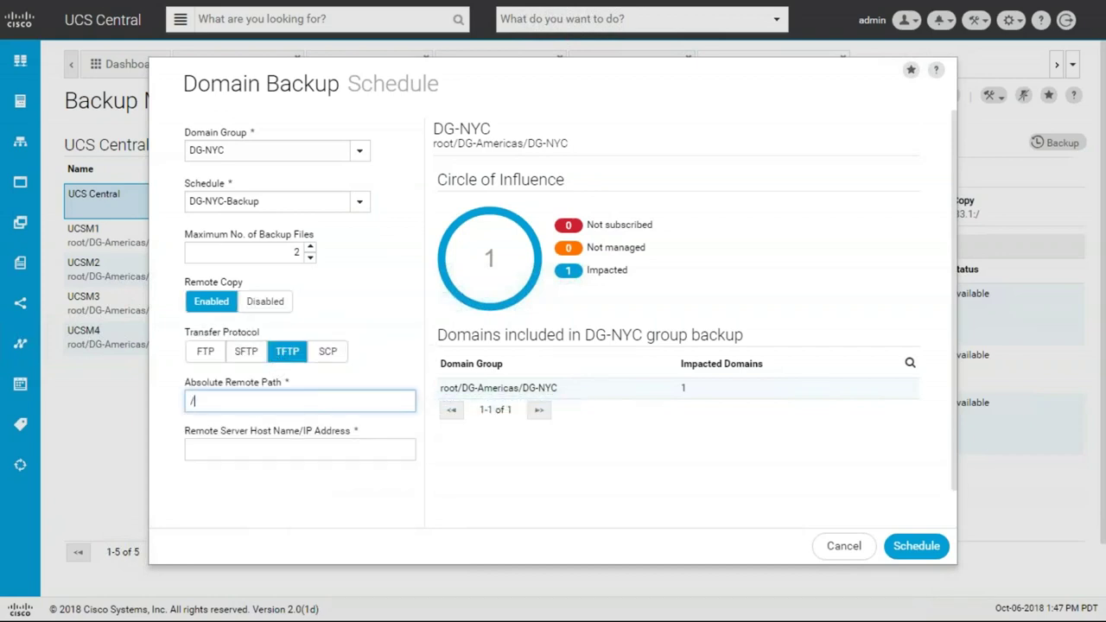
left_click(257, 453)
type("198.18.133.1")
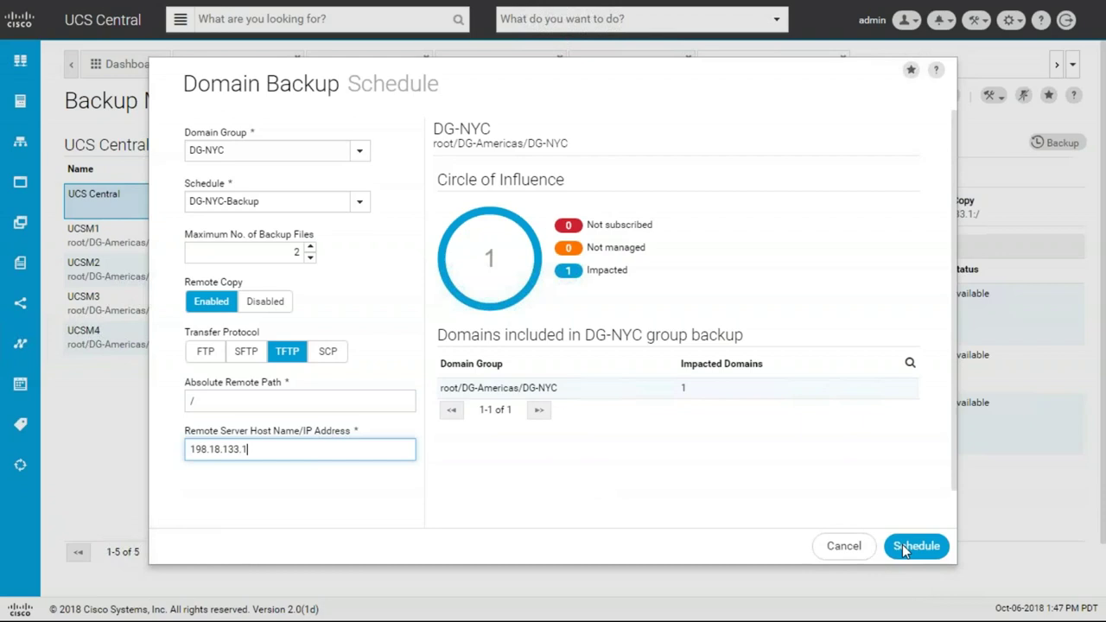
left_click(903, 545)
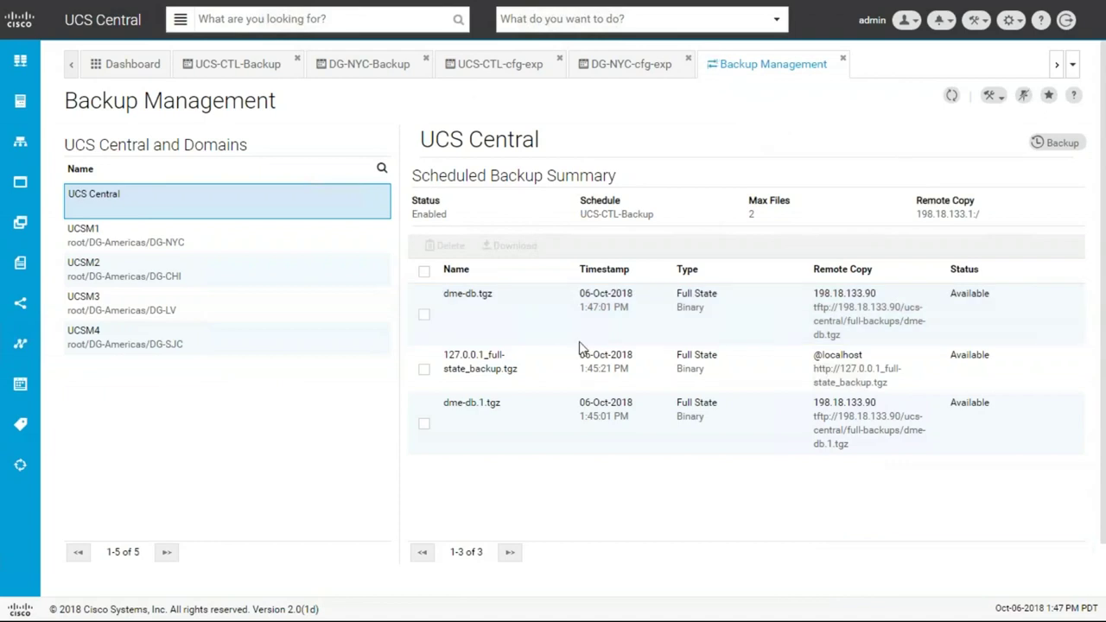
Step: Inspect the dme-db.tgz, 127.0.0.1_full-state_backup.tgz and dme-db.1.tgz backups, then show UCSM1's backup summary
left_click(595, 320)
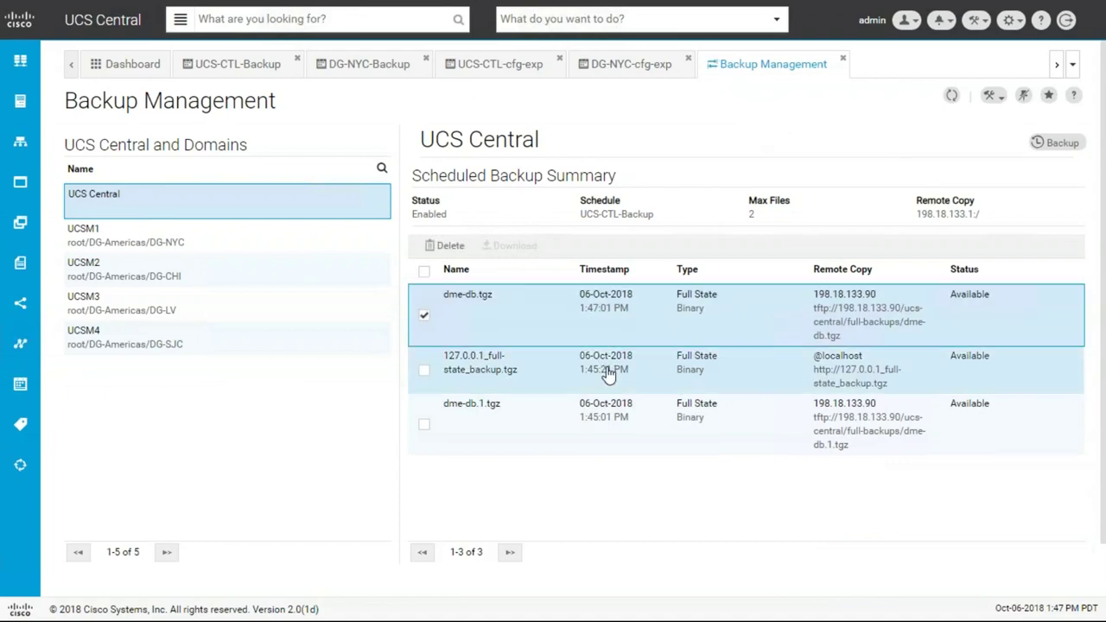
left_click(609, 373)
left_click(609, 422)
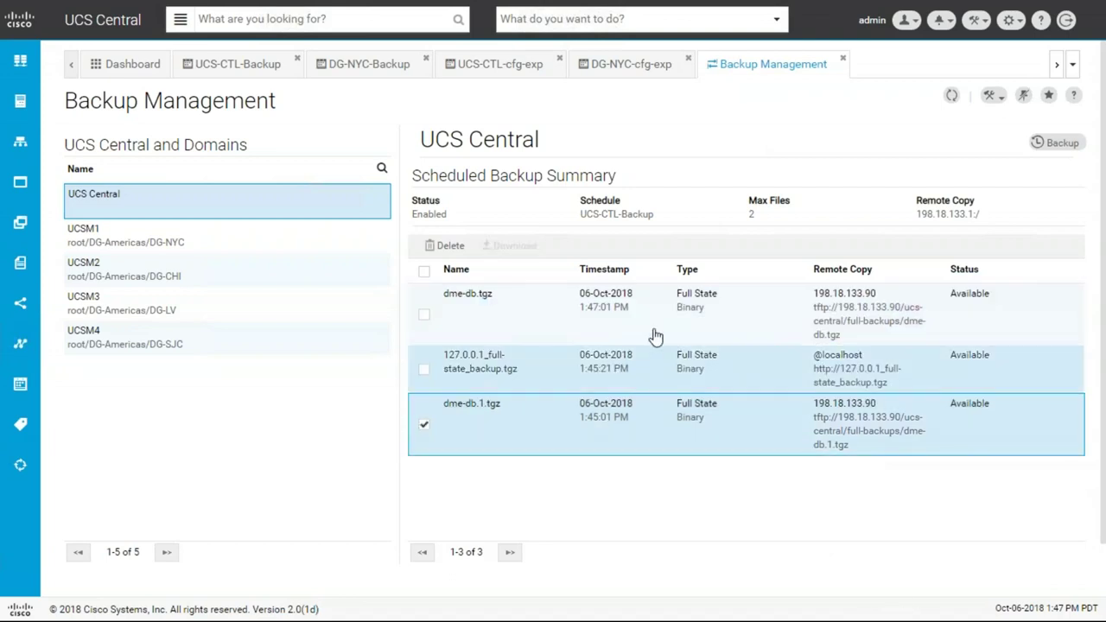
left_click(662, 331)
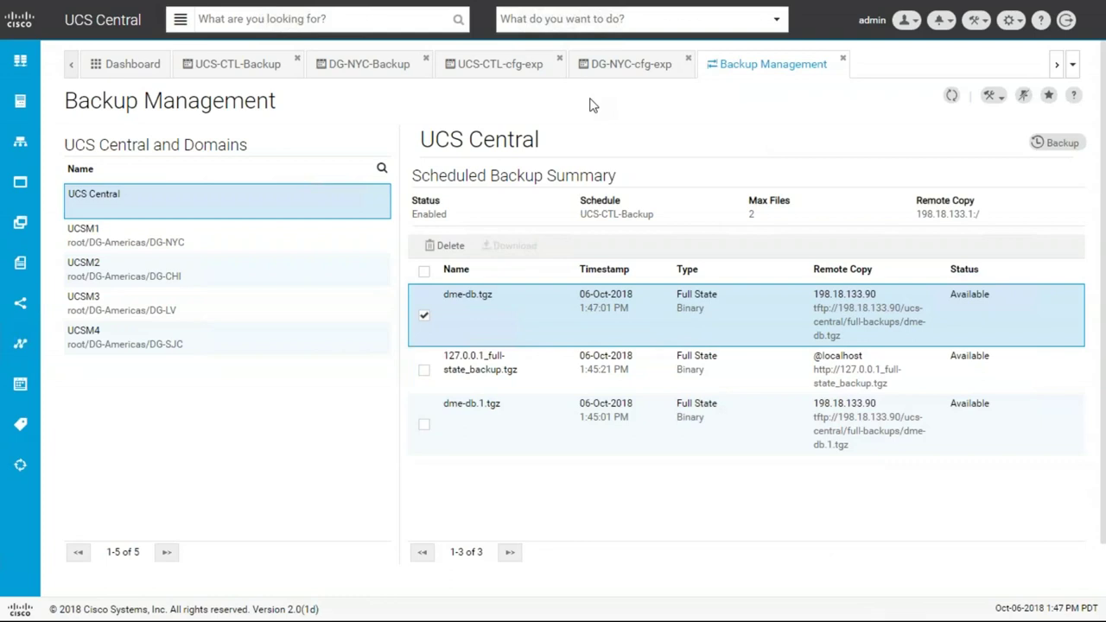
left_click(213, 248)
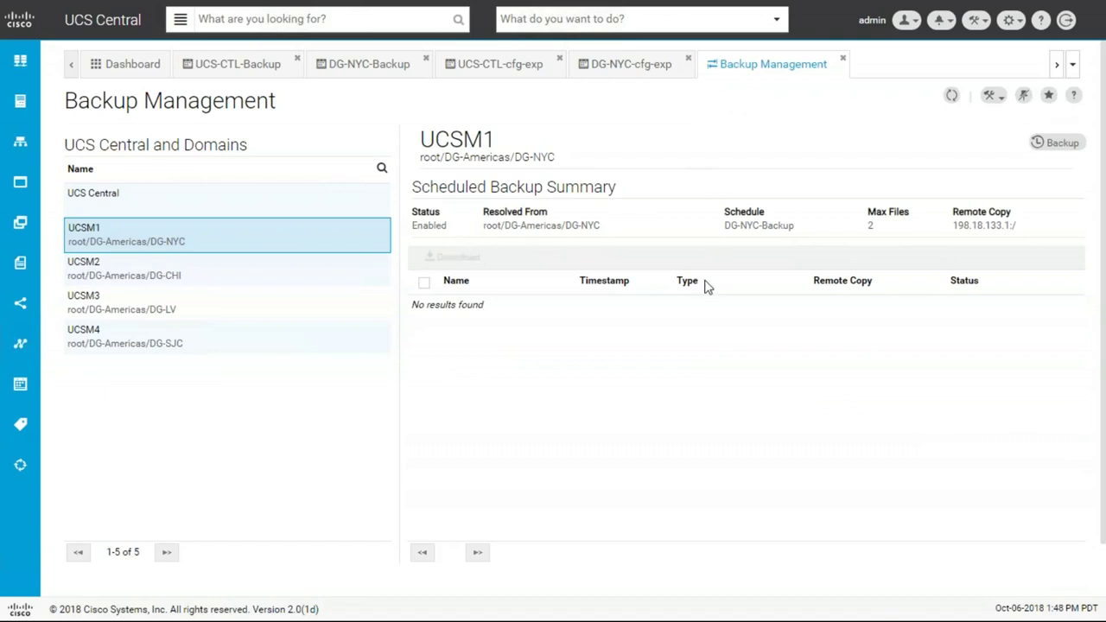
Step: Start a manual UCSM1 backup, cancel it and confirm with Yes, then open the wrench tools menu
left_click(1058, 144)
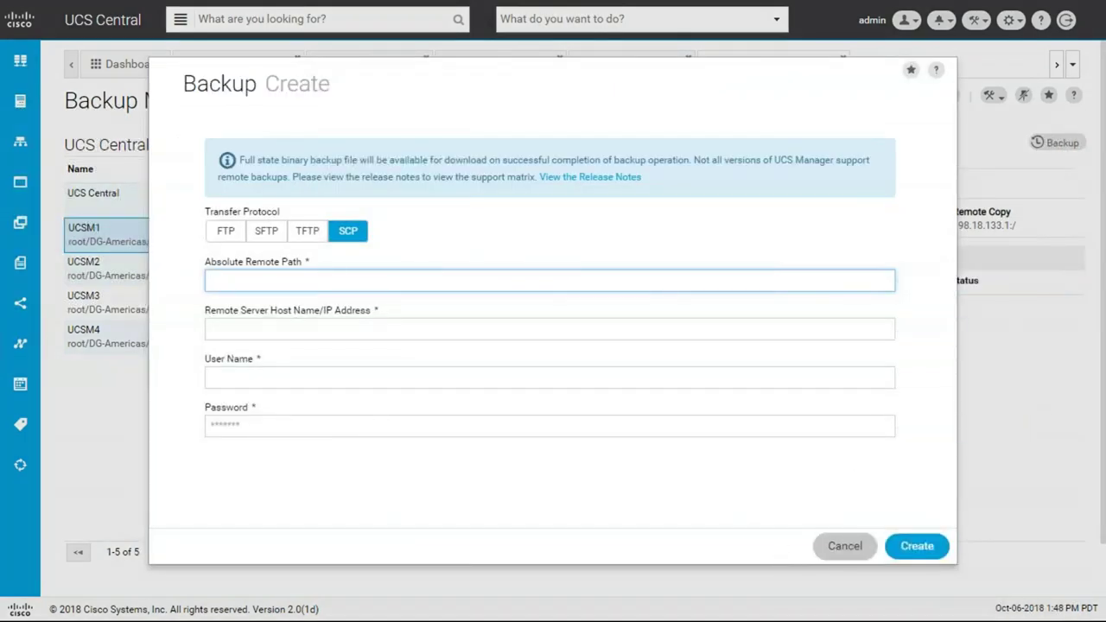
left_click(845, 546)
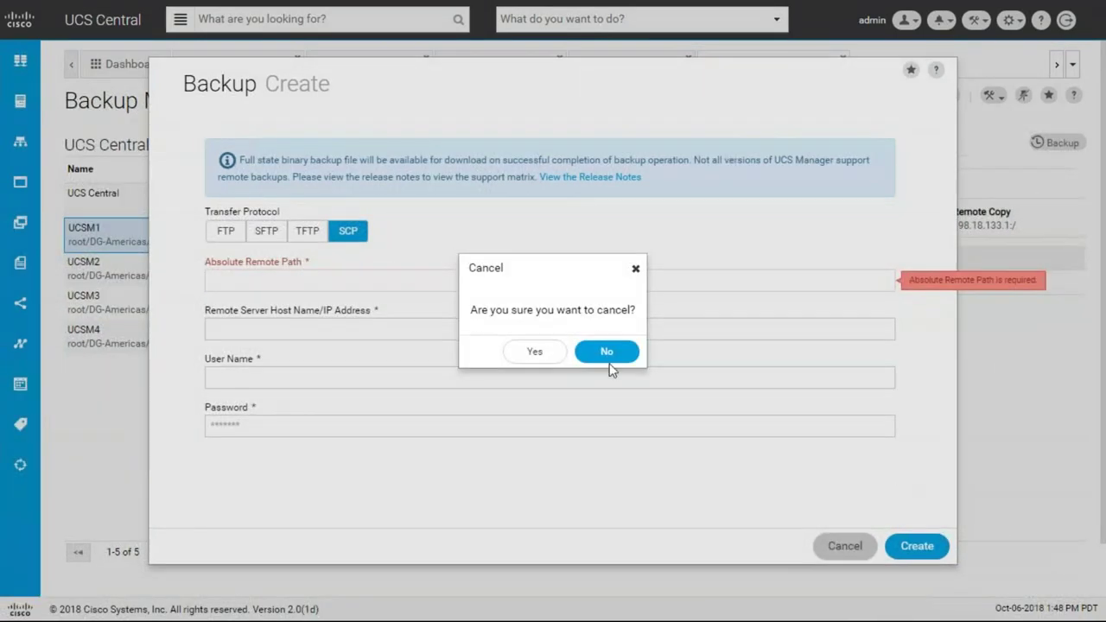
left_click(534, 353)
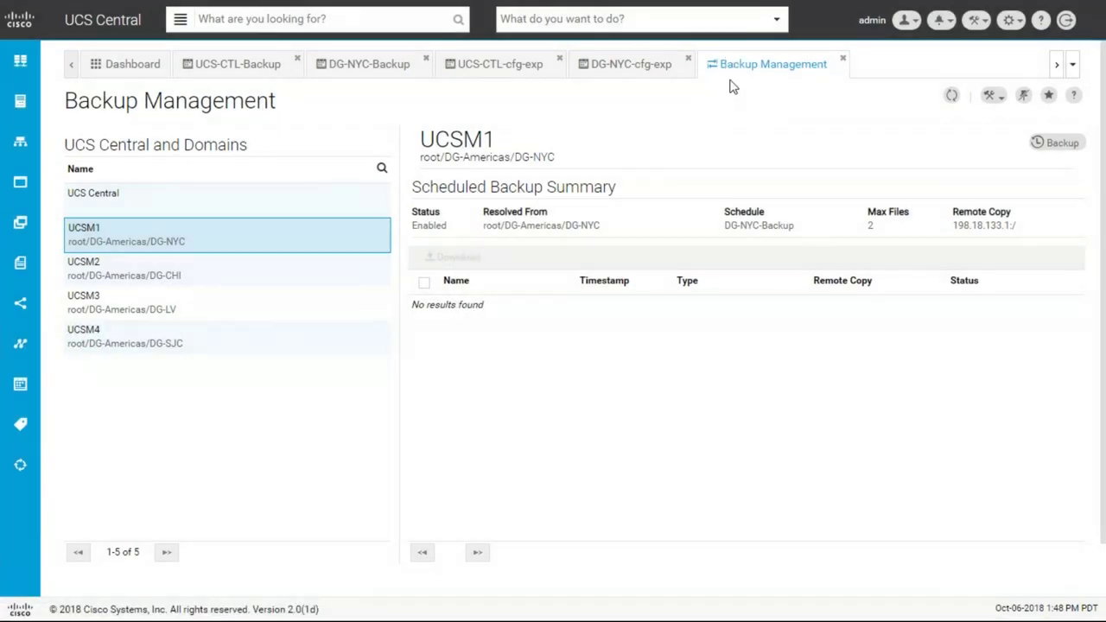
left_click(182, 206)
left_click(982, 22)
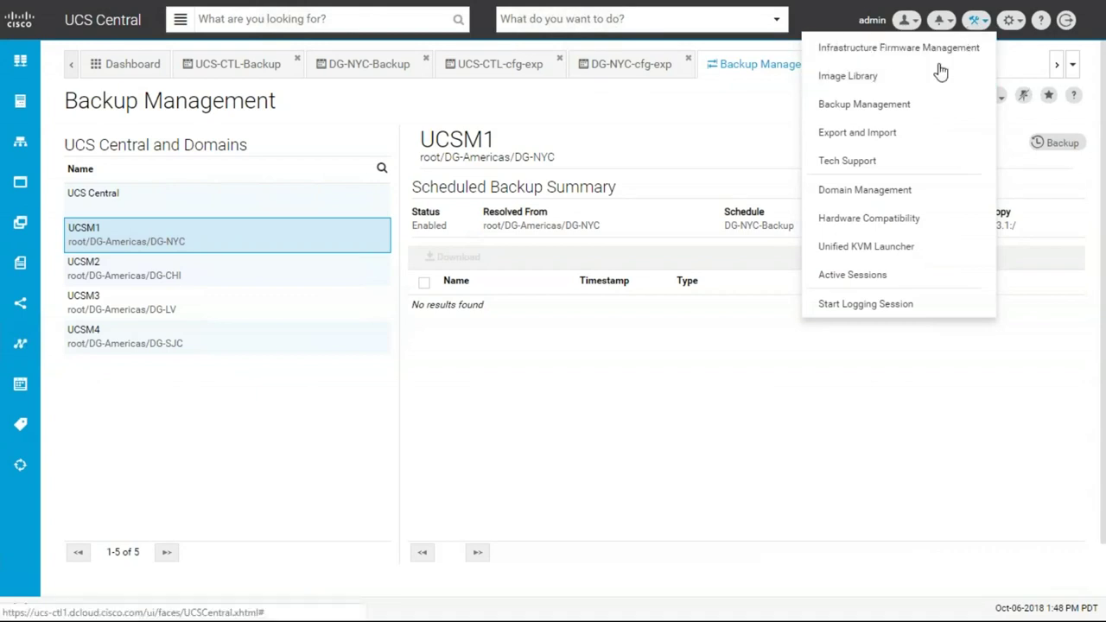
Step: Go to the Export and Import page and select UCS Central to view its configuration export summary
left_click(864, 141)
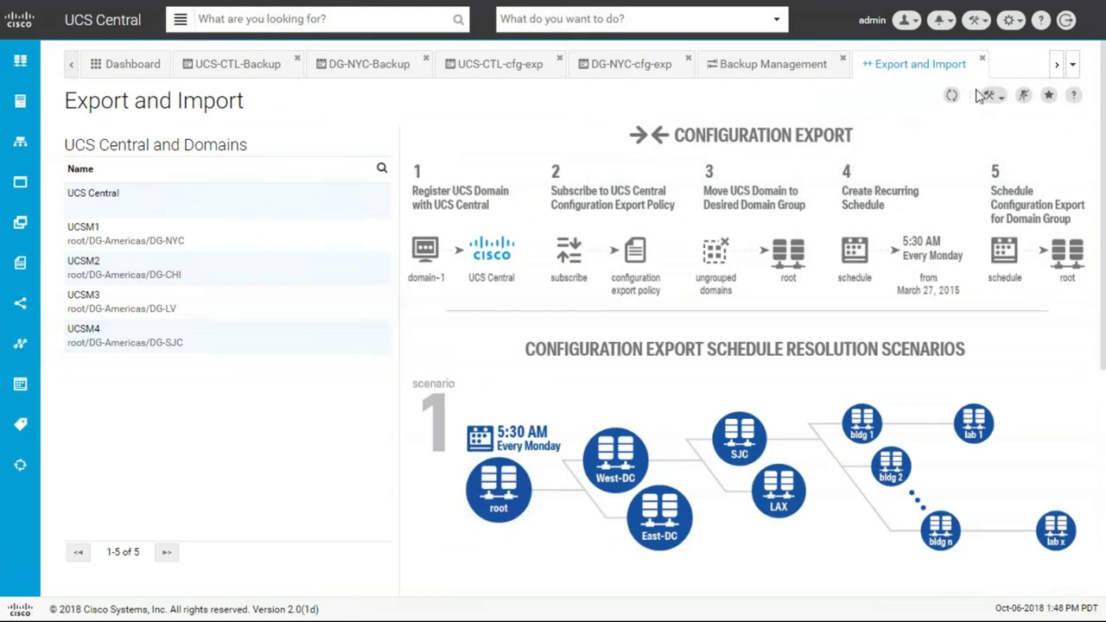
left_click(220, 208)
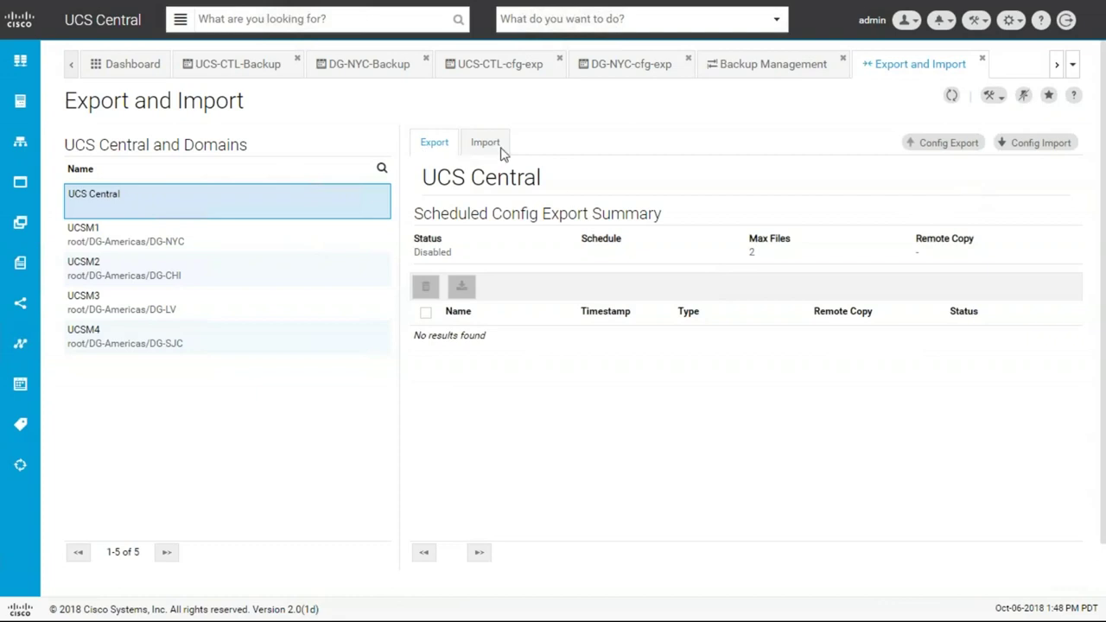
Step: Schedule Central Export on UCS-CTL-cfg-exp with TFTP remote copy to 198.18.133.1, path /
left_click(1001, 100)
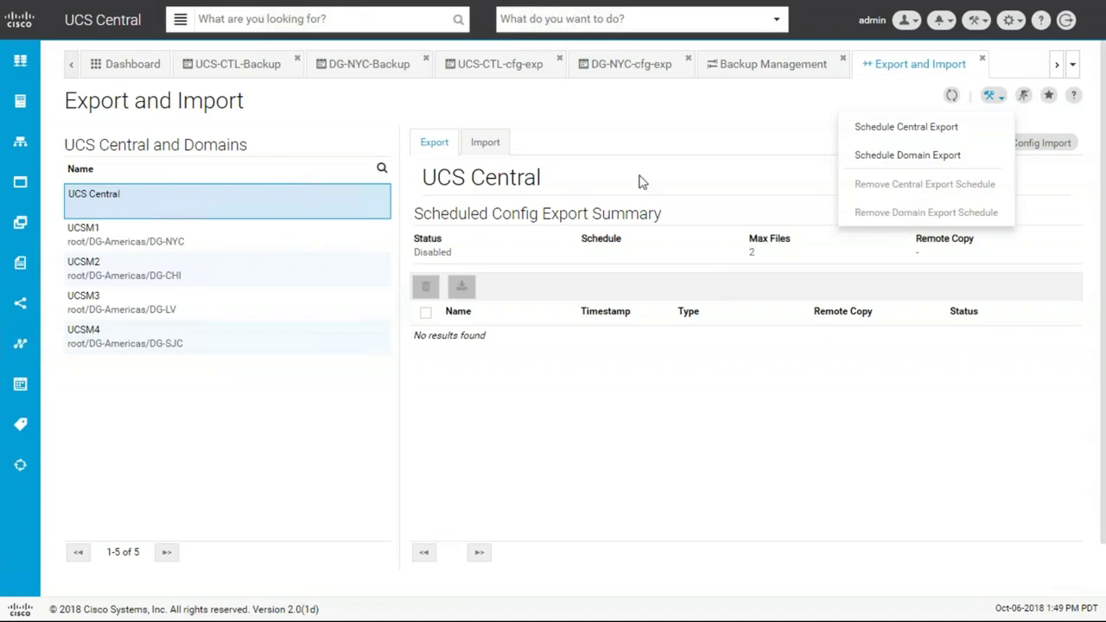
left_click(930, 130)
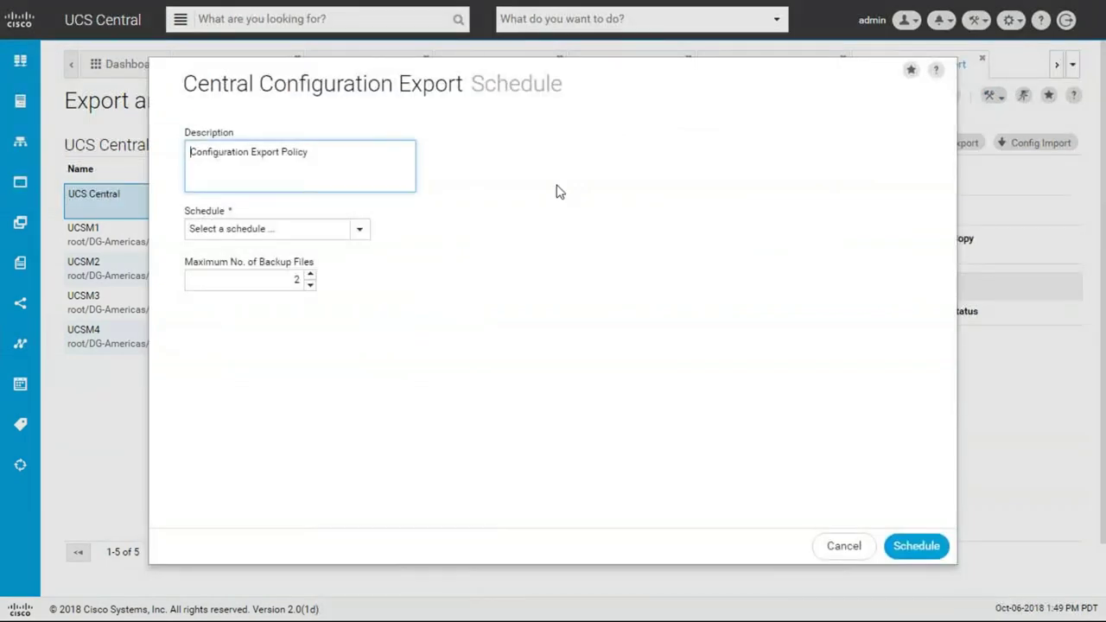
left_click(361, 235)
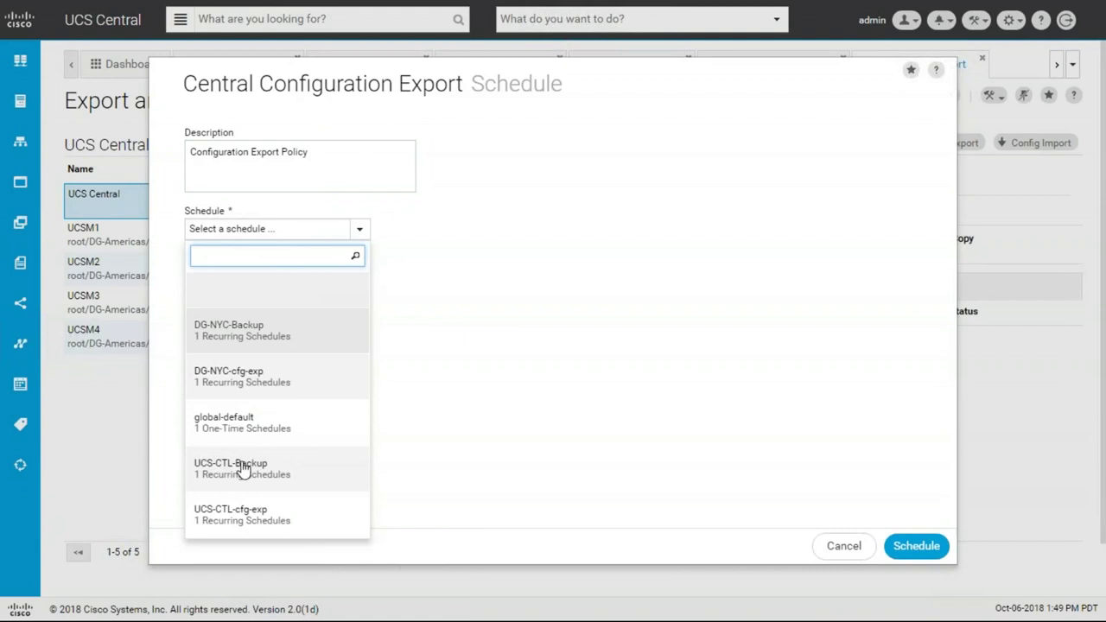
left_click(240, 518)
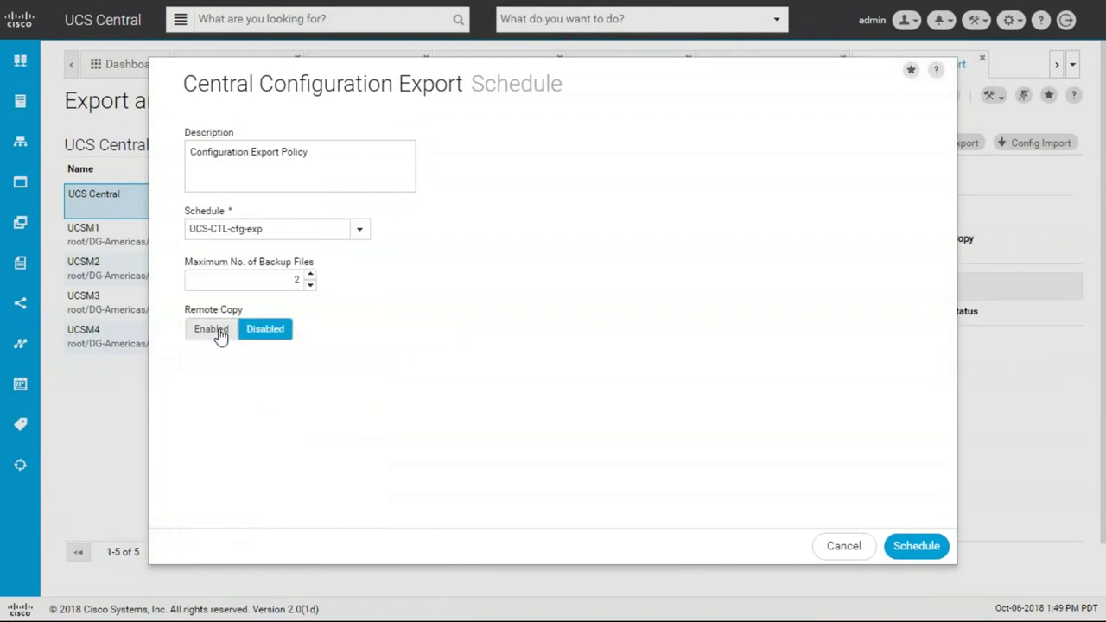
left_click(216, 329)
left_click(285, 380)
left_click(271, 429)
type("/")
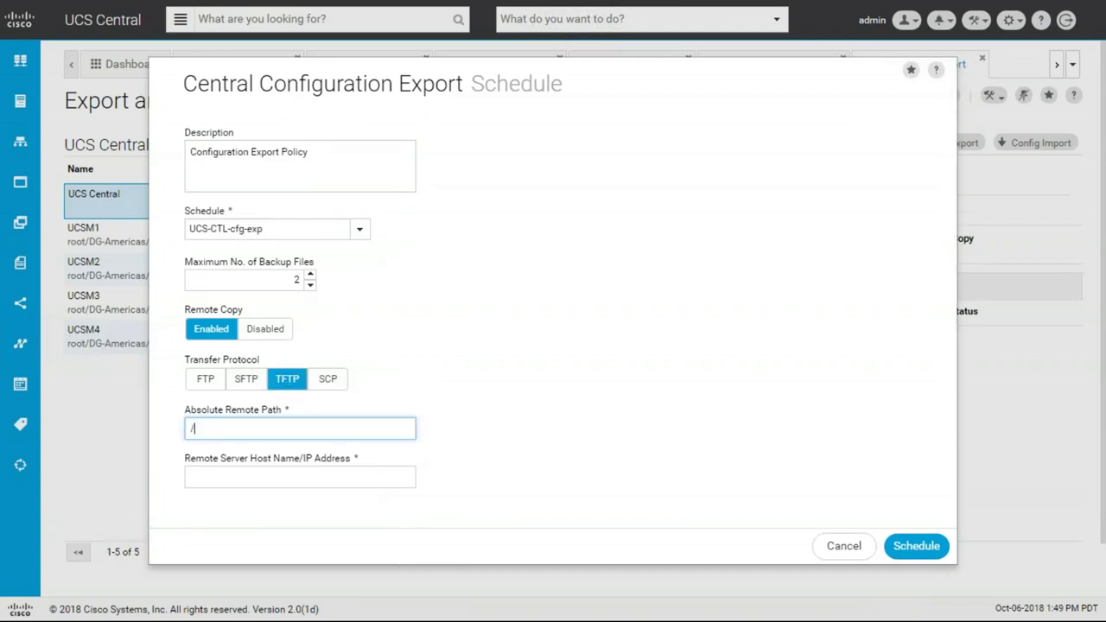
left_click(299, 477)
type("198.18.133.1")
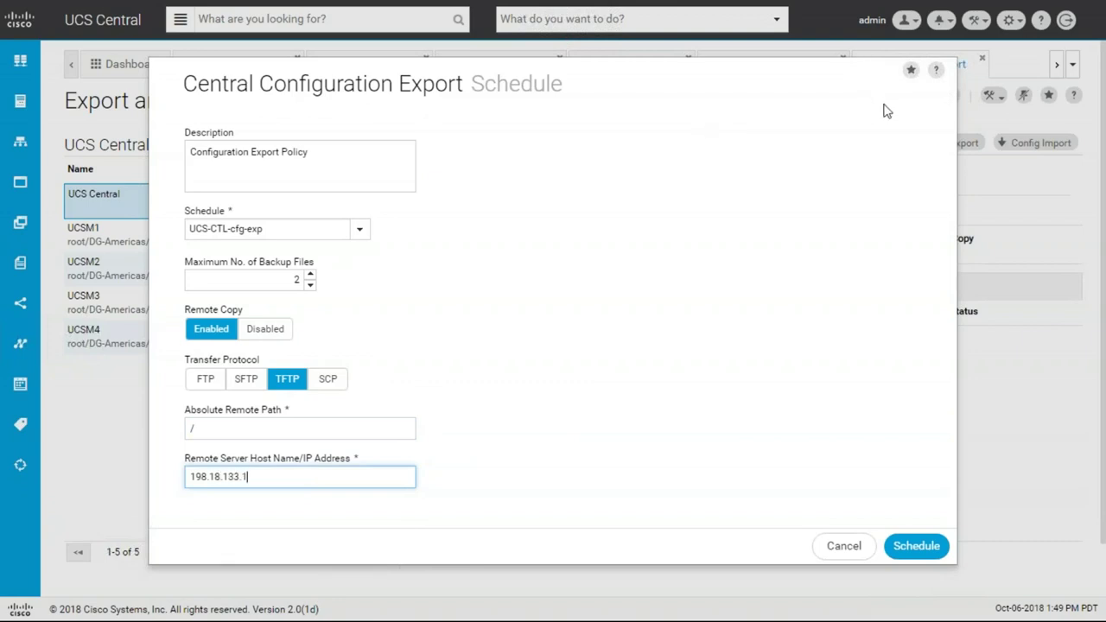
left_click(921, 546)
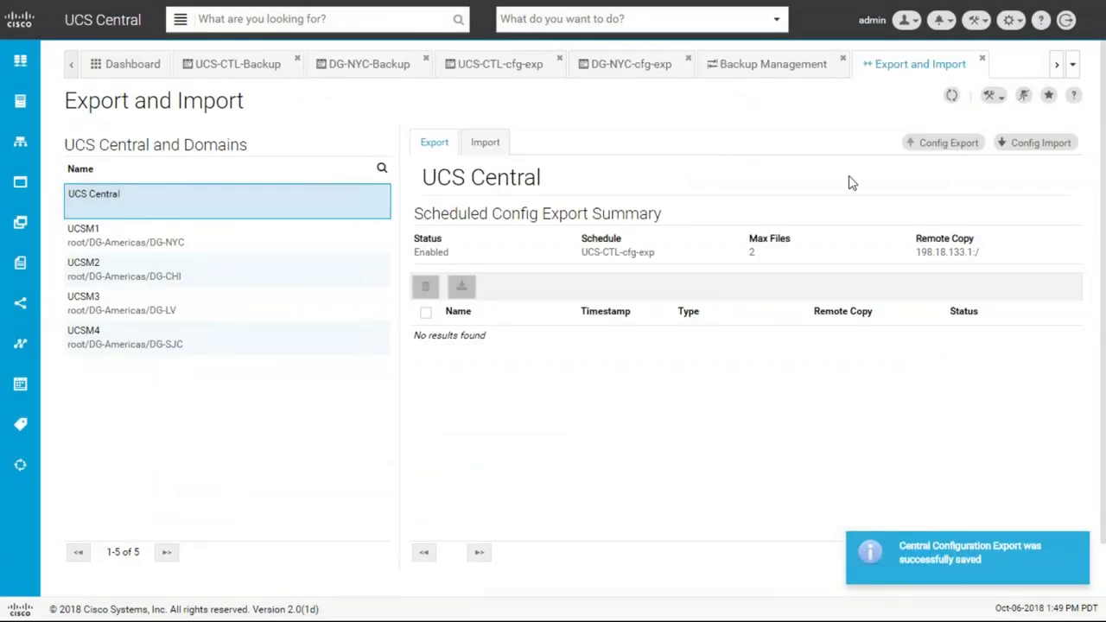
Step: Begin a domain config export for domain group DG-NYC using the DG-NYC-cfg-exp schedule
left_click(1004, 99)
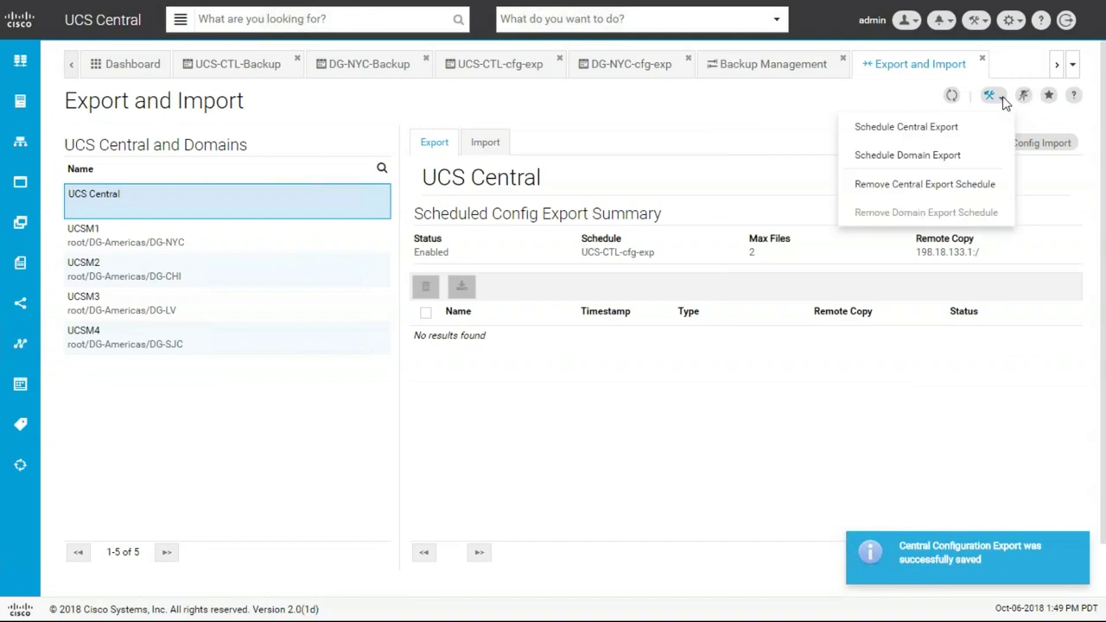
left_click(919, 168)
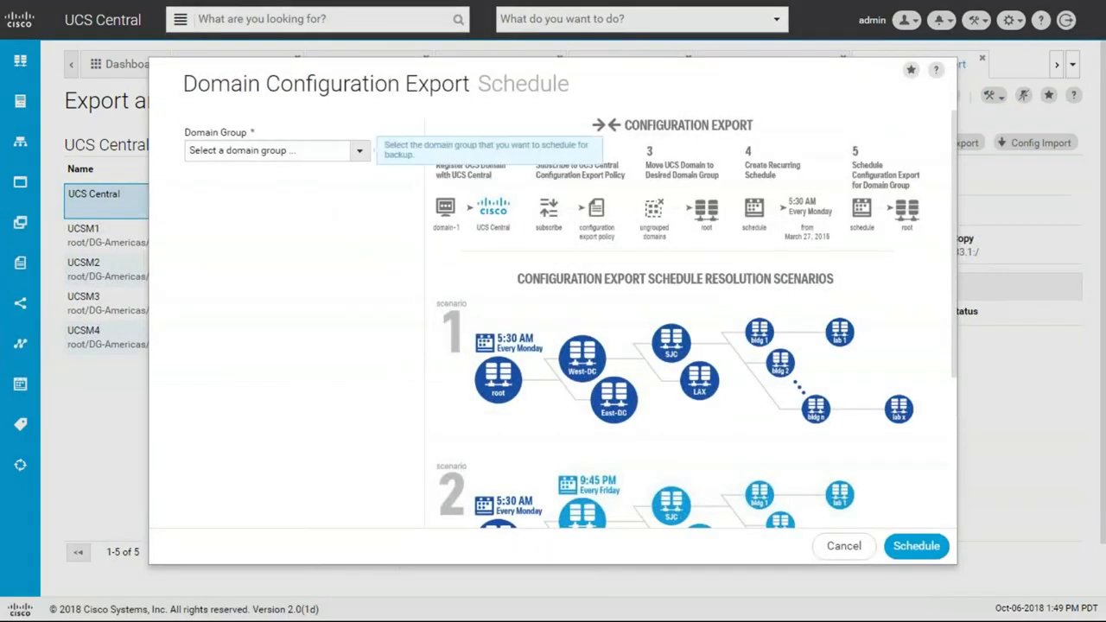
left_click(359, 152)
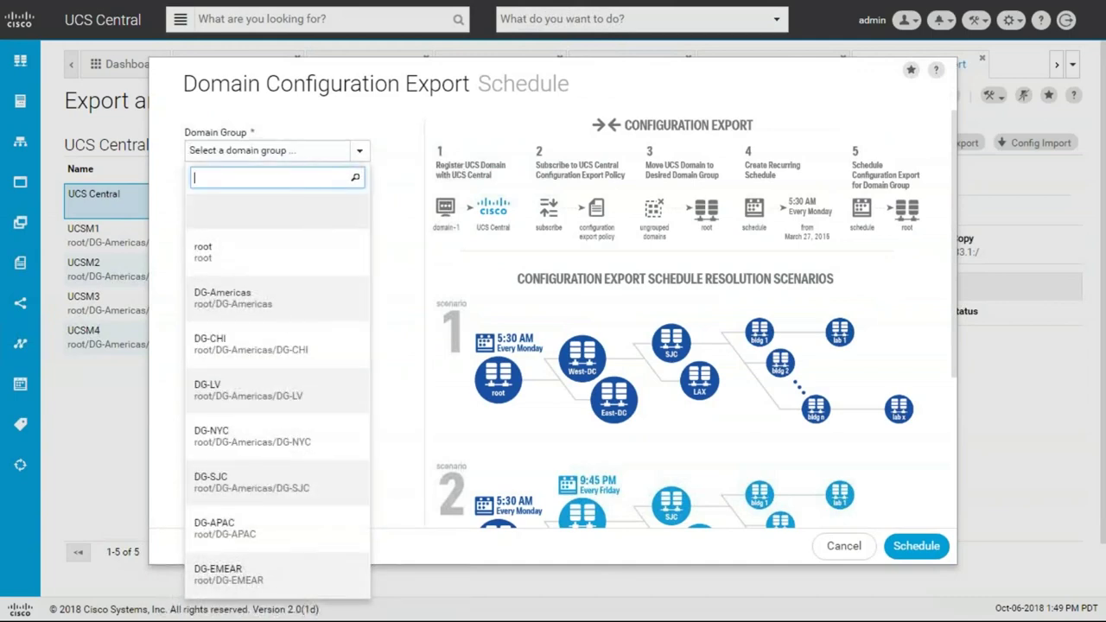
left_click(275, 451)
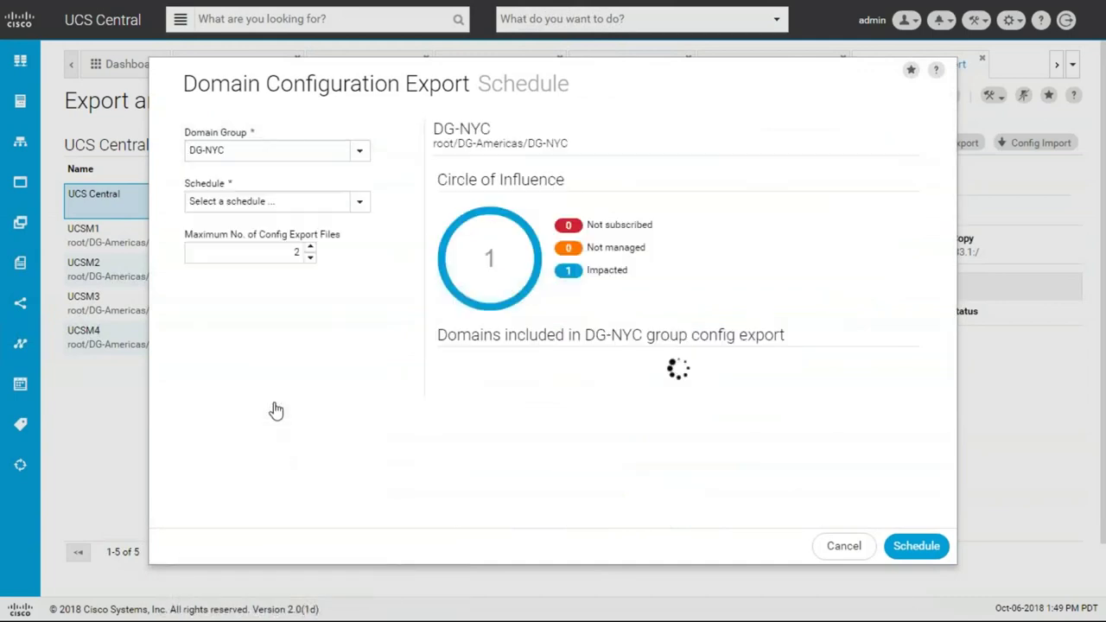
left_click(360, 201)
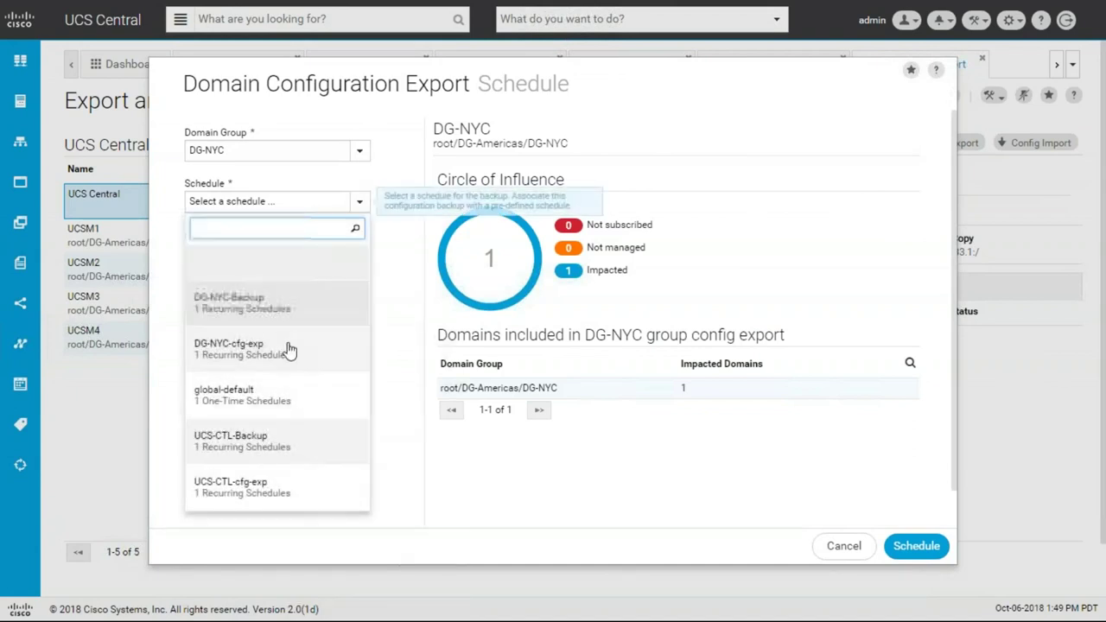
left_click(243, 355)
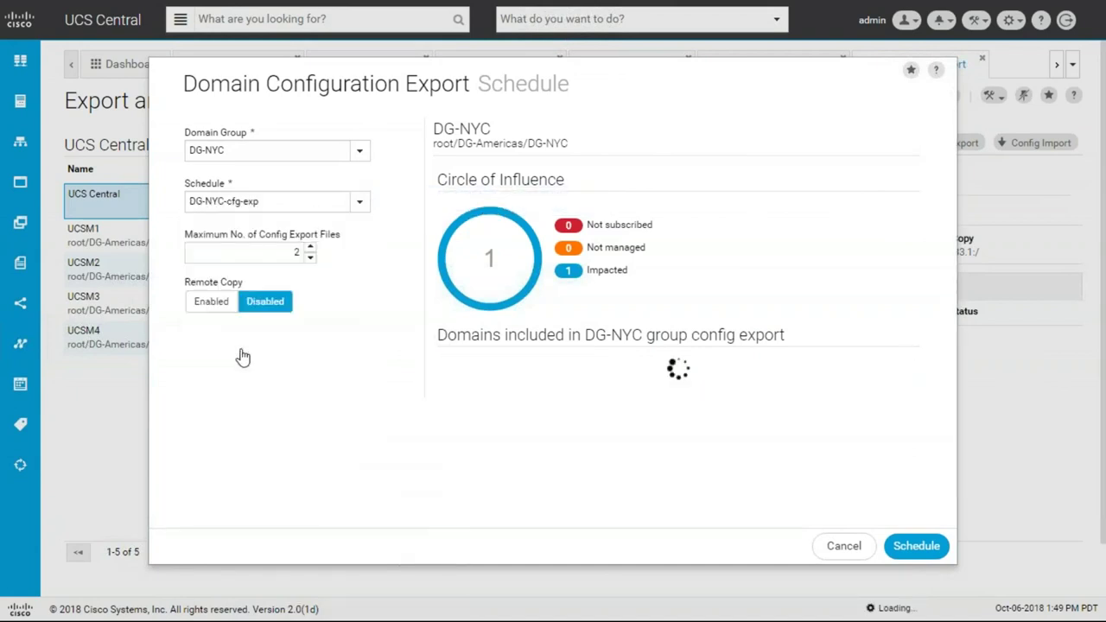
Step: Enable TFTP remote copy to 198.18.133.1 at path / and save the export schedule
left_click(211, 301)
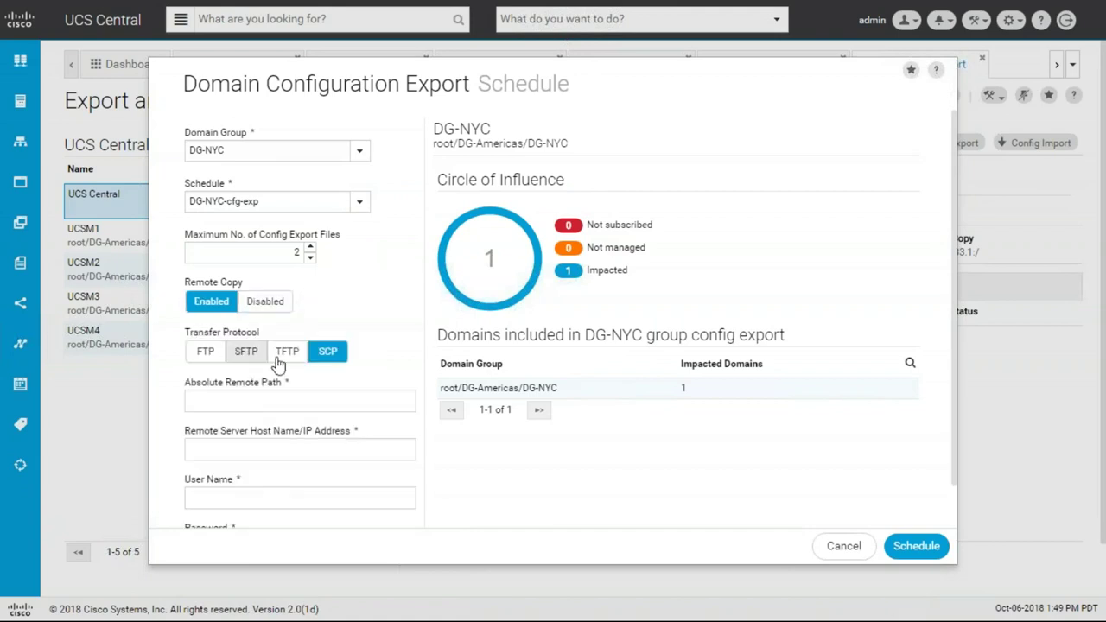
left_click(278, 359)
left_click(258, 401)
type("/")
key("Tab")
type("19")
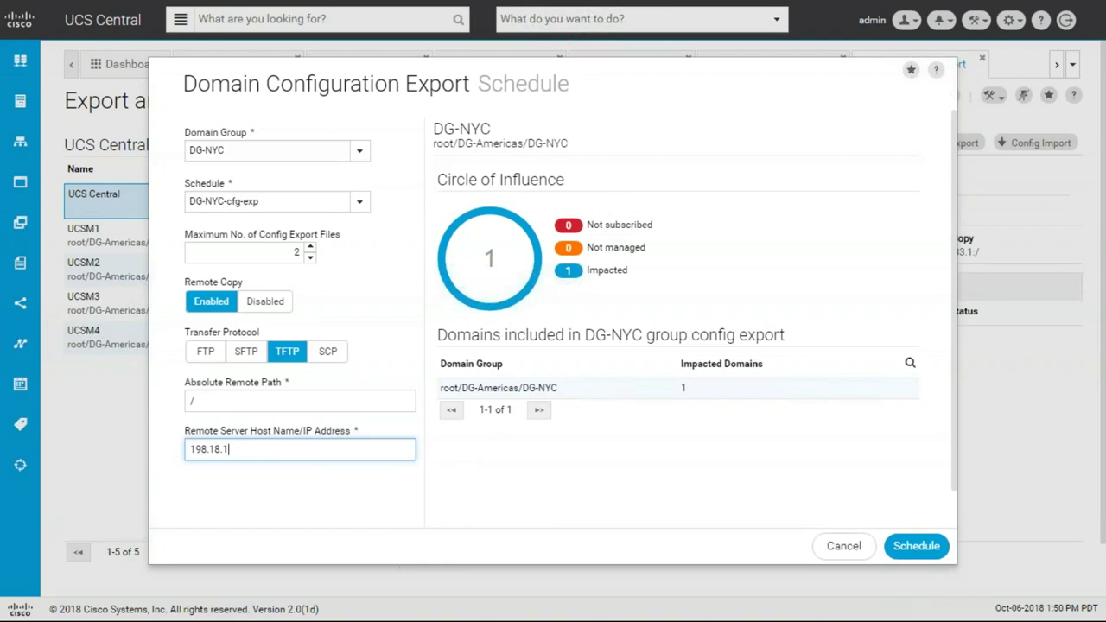
type("8.18.133.1")
left_click(915, 546)
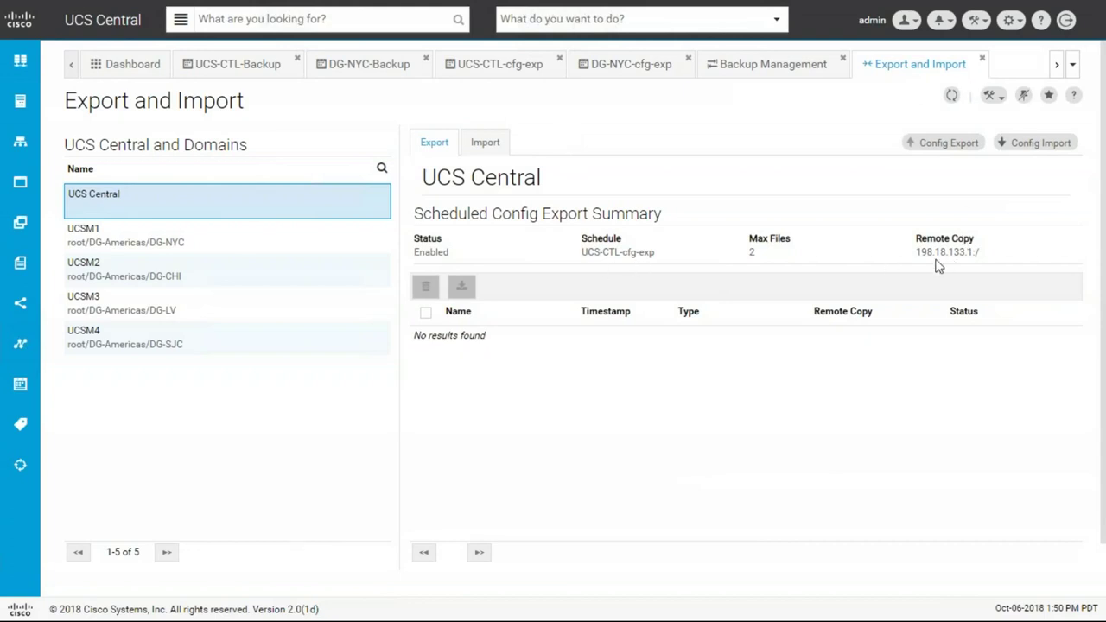
Step: Confirm UCSM1 inherits DG-NYC-cfg-exp, then on Backup Management select UCSM1 and start a manual backup
left_click(184, 242)
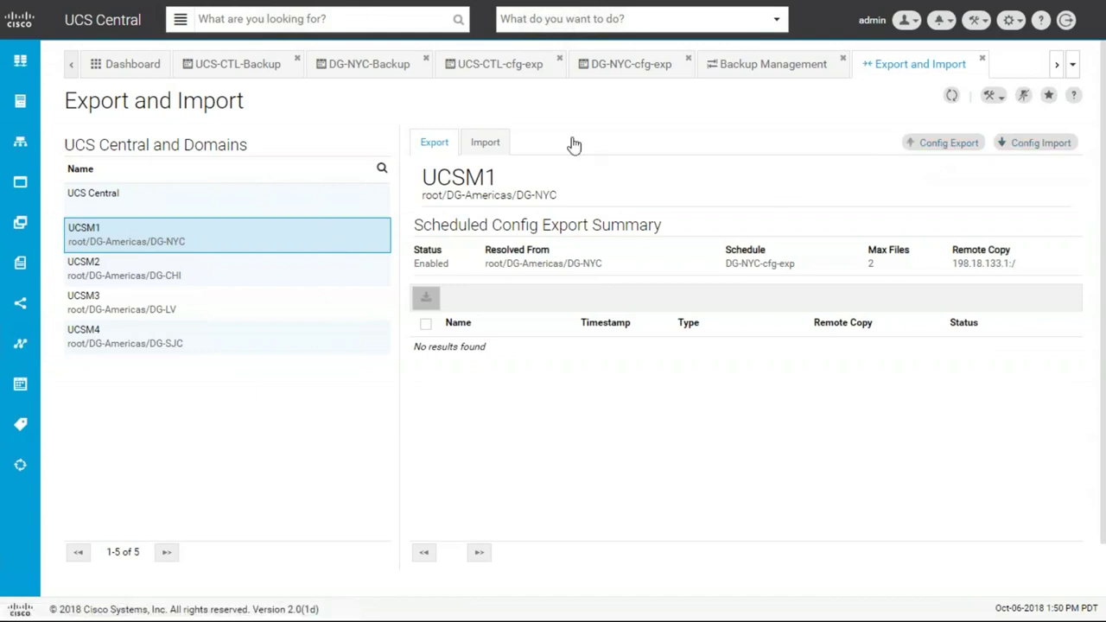
left_click(774, 64)
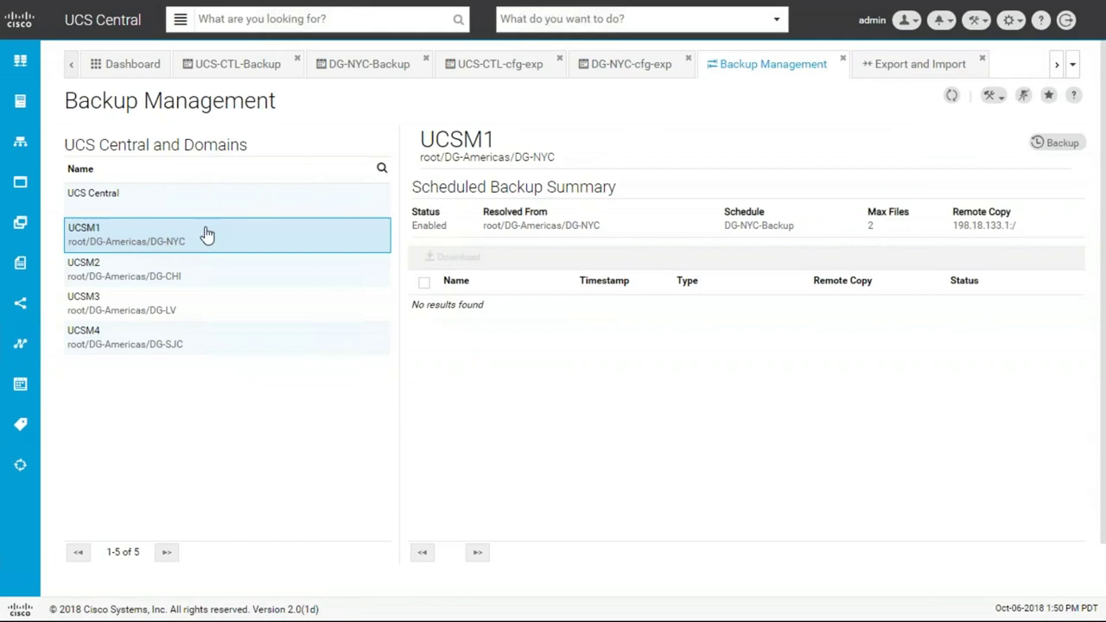
left_click(942, 66)
left_click(954, 96)
left_click(240, 200)
left_click(236, 247)
left_click(1060, 145)
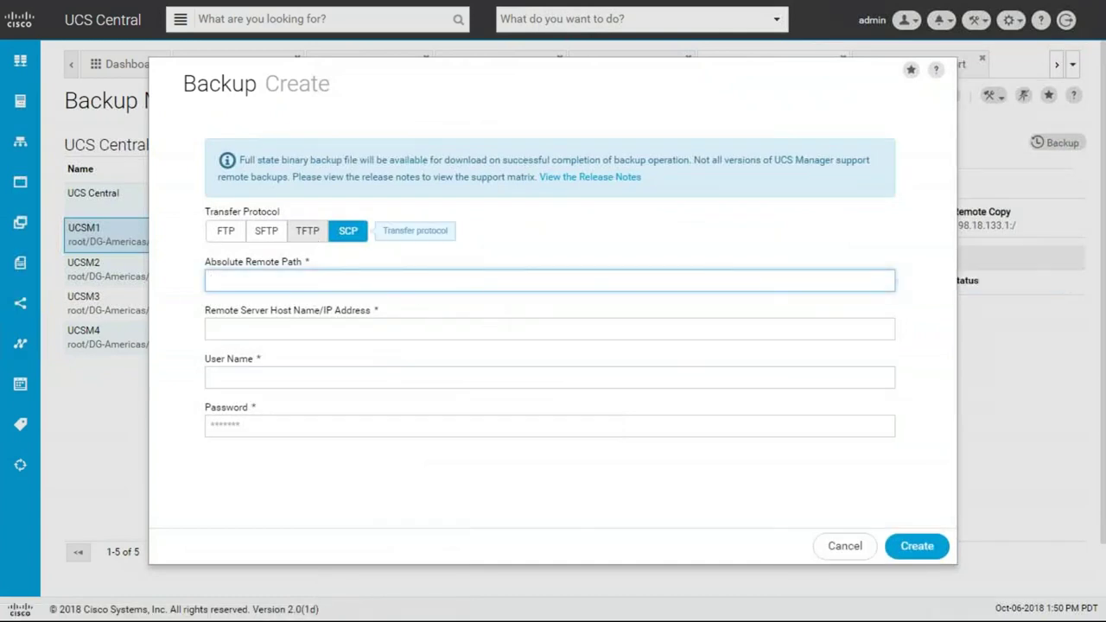
Step: Create a TFTP full-state UCSM1 backup named DG-NYC-Backup.tgz on host 198.18.133.1, adding the missing .tgz
left_click(307, 231)
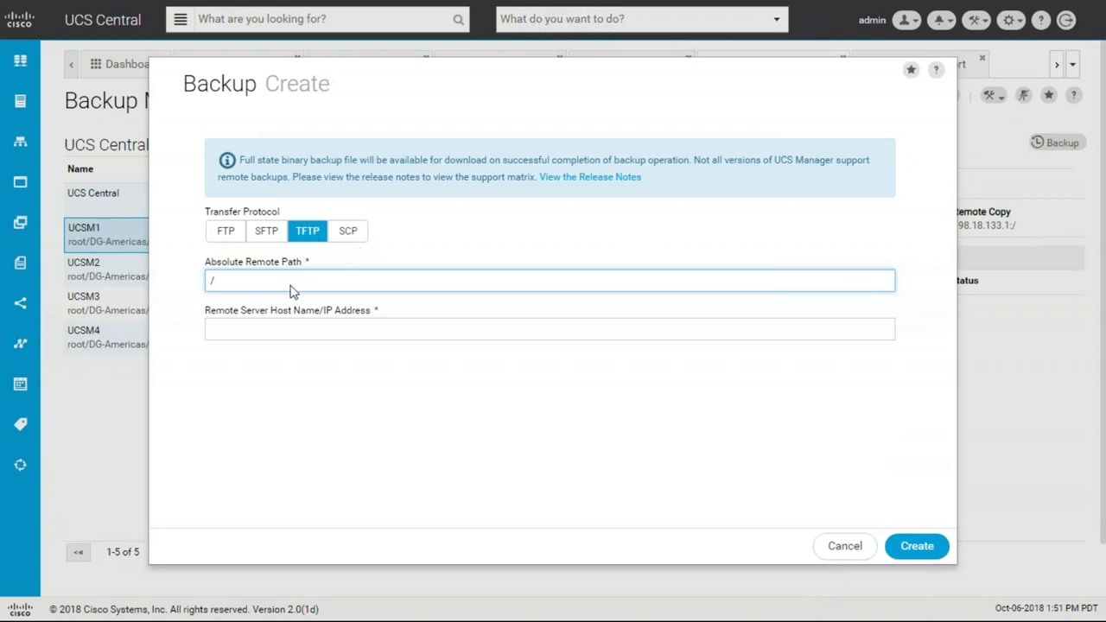
type("DG-NYC-Backup")
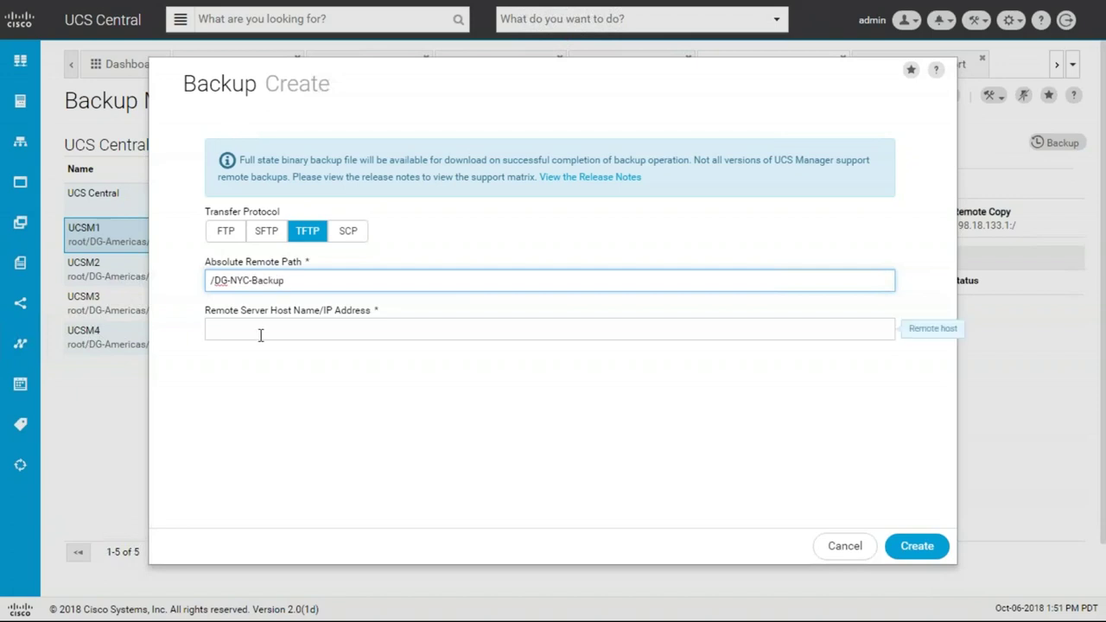
left_click(260, 335)
type("19")
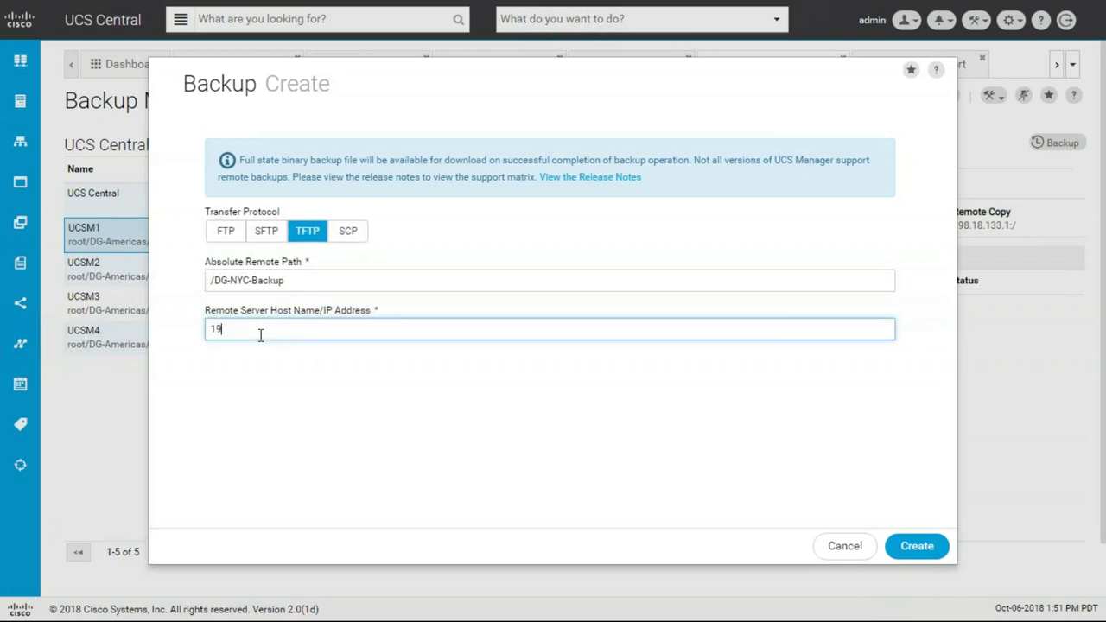
type("8.18.133.1")
left_click(909, 545)
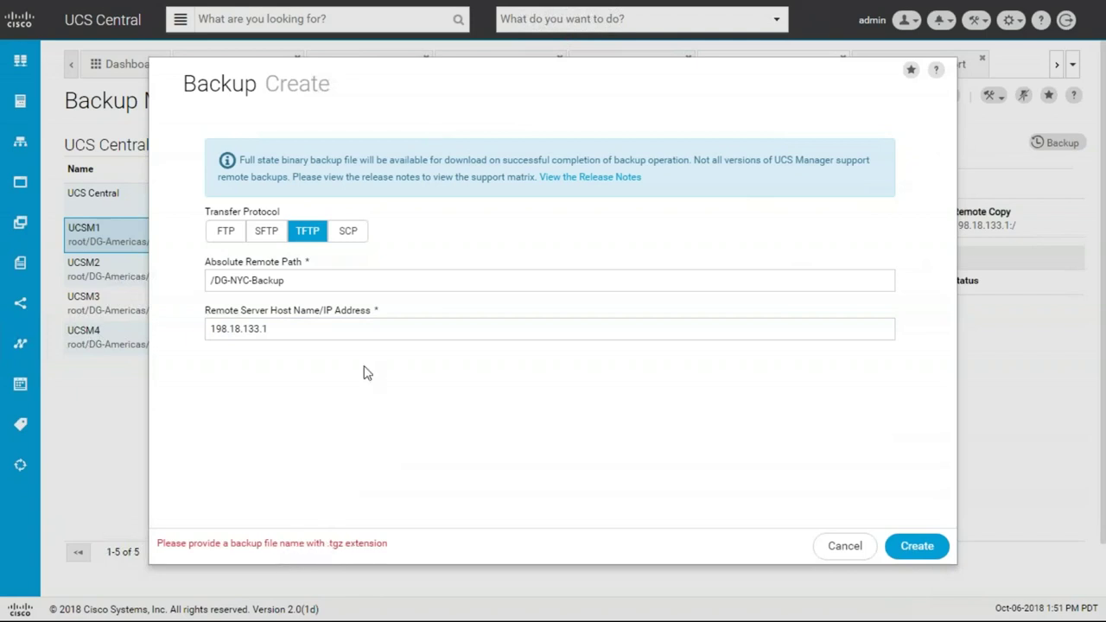
left_click(294, 285)
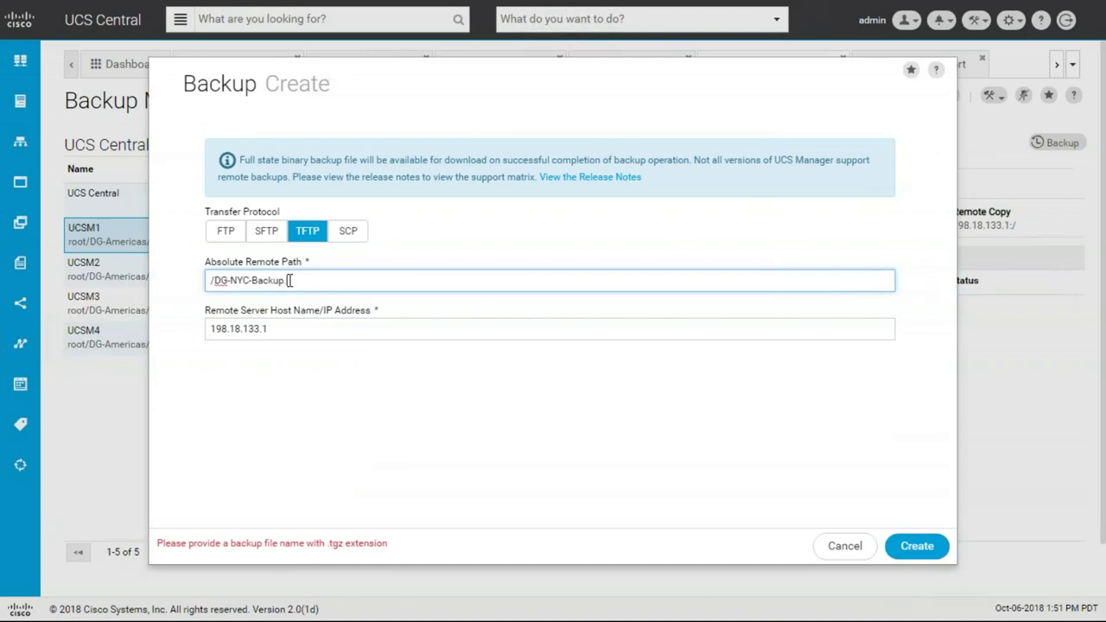
type(".tgz")
left_click(930, 554)
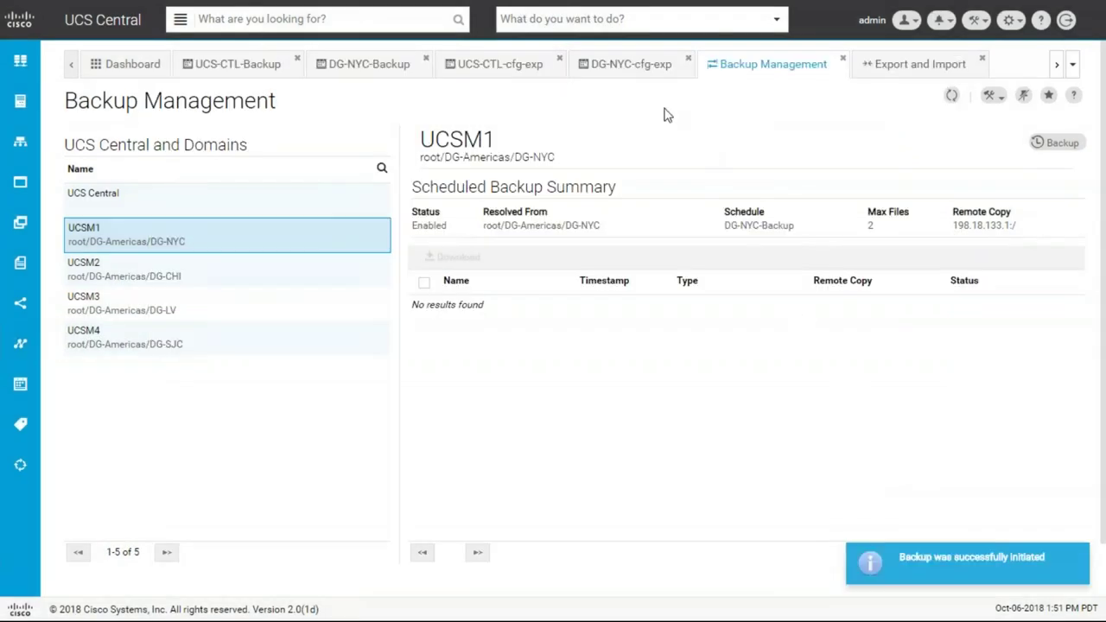
left_click(952, 95)
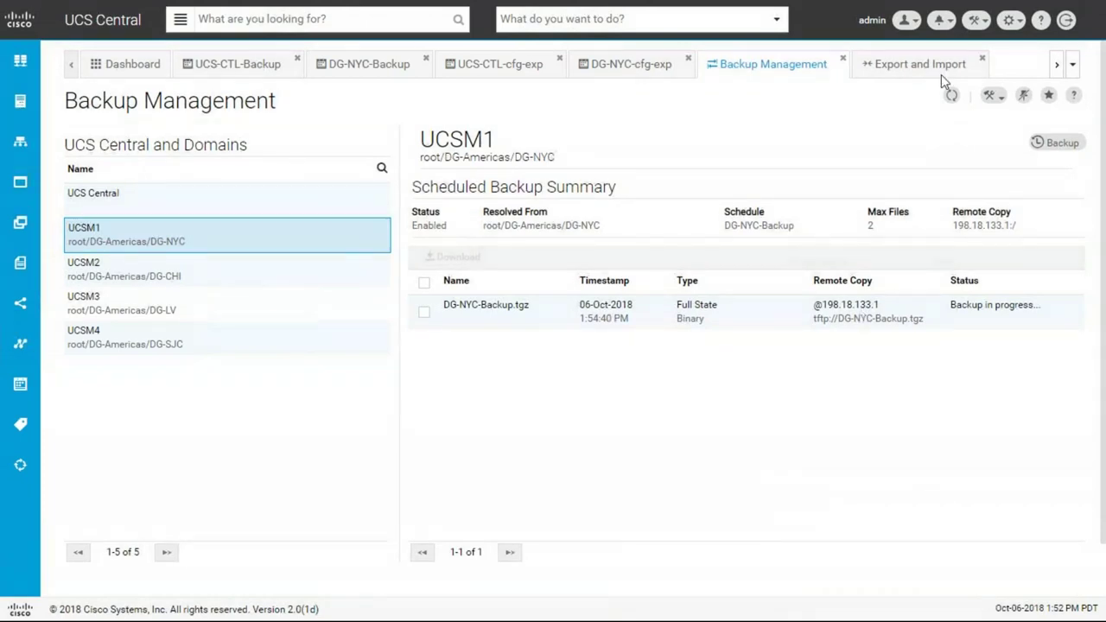
Step: Open and close the administration tools list, then return to the Export and Import tab
left_click(979, 20)
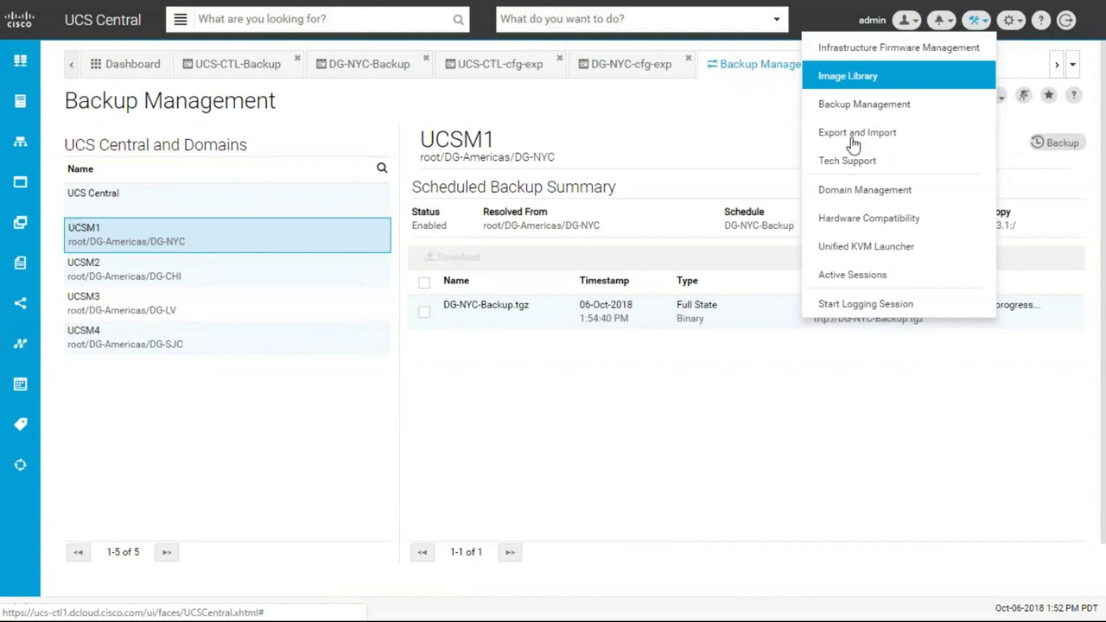
left_click(962, 365)
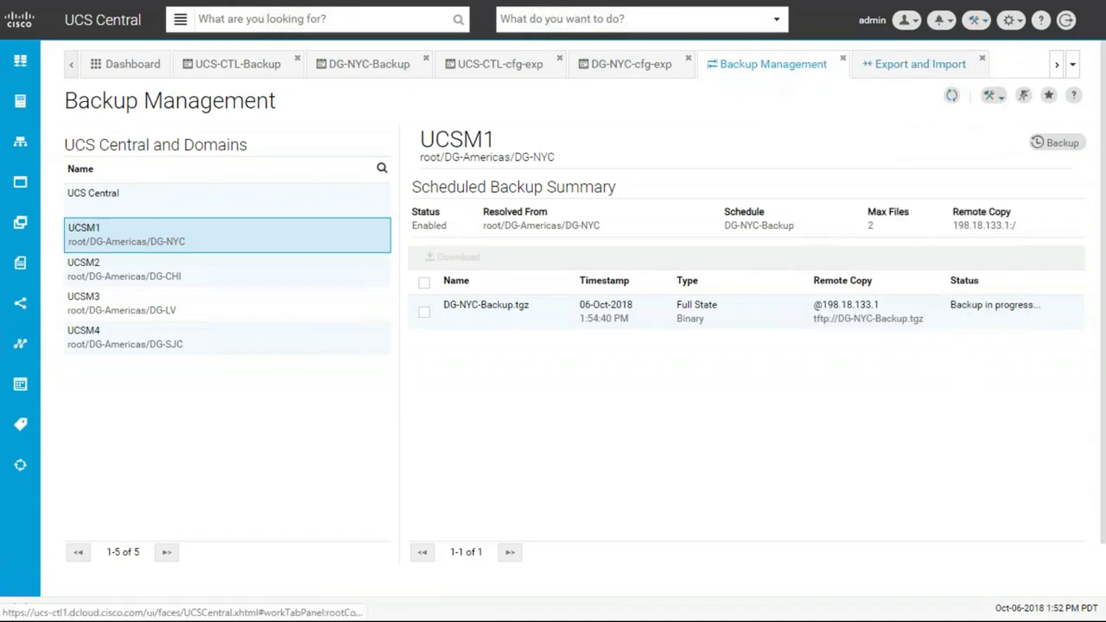
left_click(910, 65)
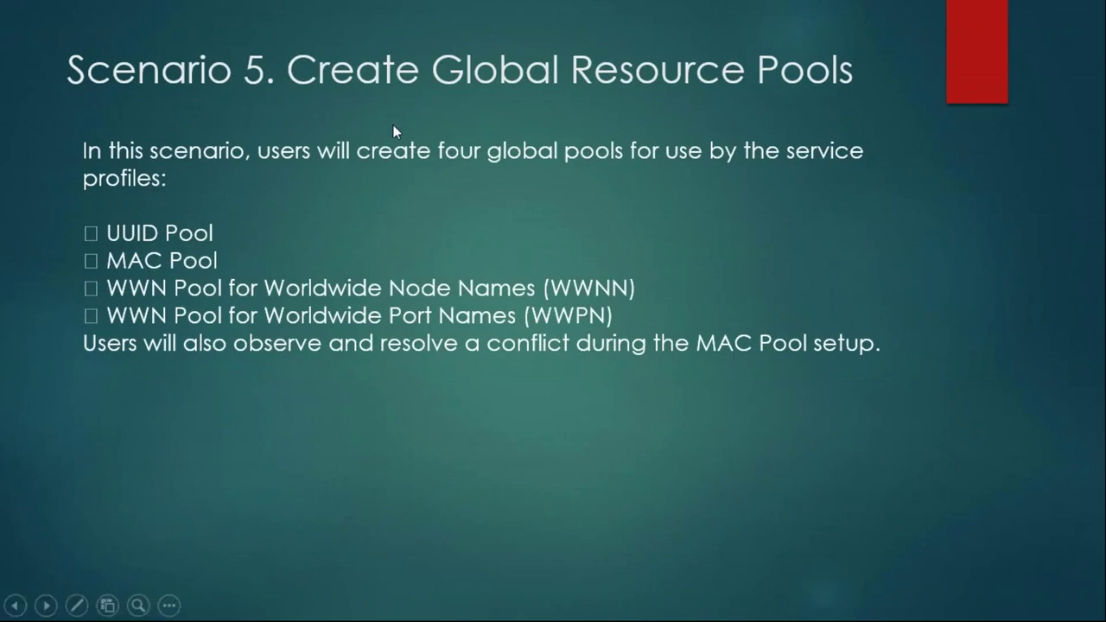
Step: Page through Create a UUID Pool, step 10, UUID-DEMO review and Create a MAC Pool to MAC Pool steps 4–7
key("Right")
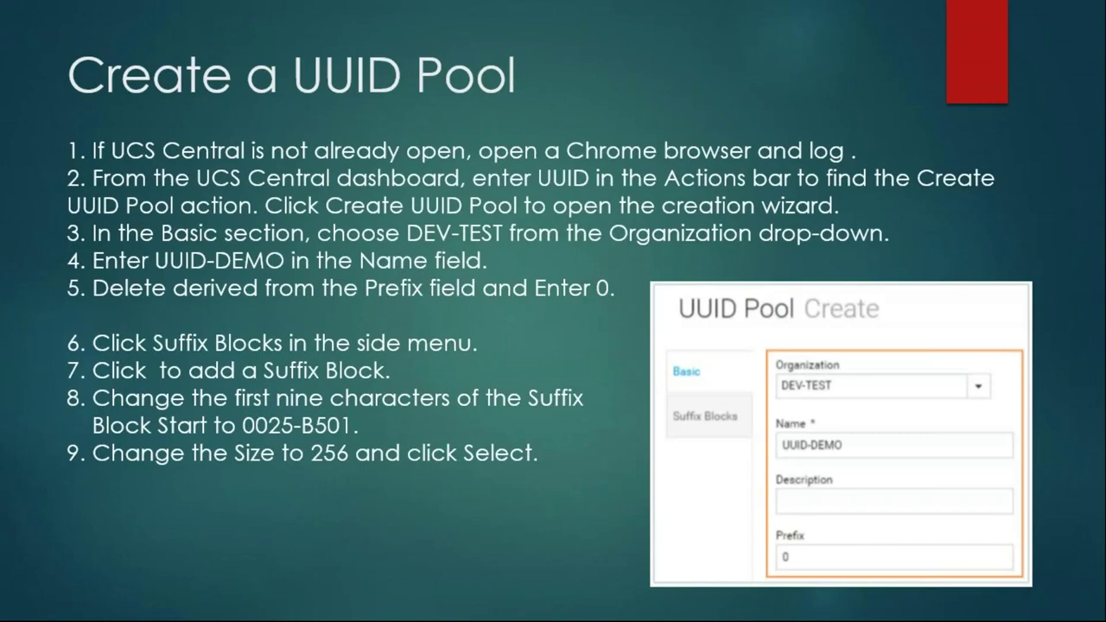
key("Right")
key("Left")
key("Right")
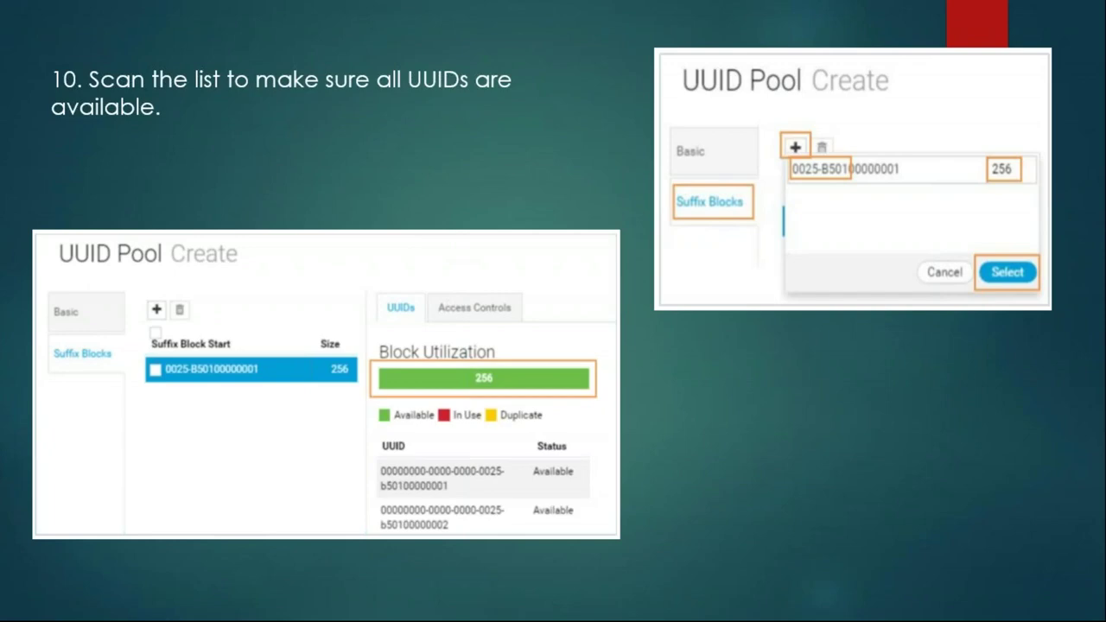
key("Right")
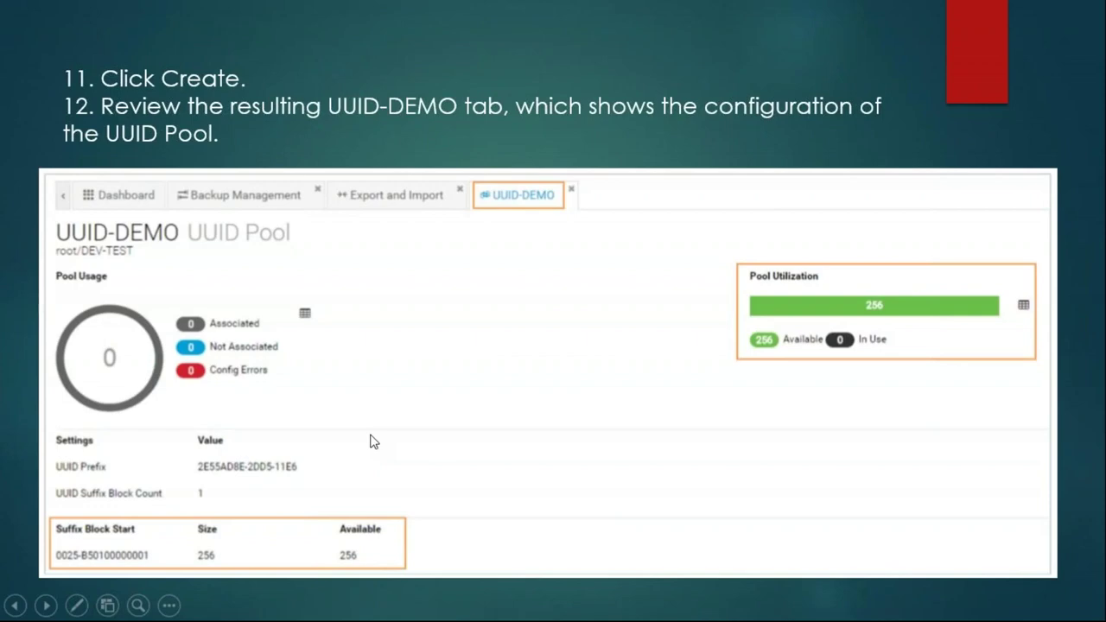
key("Right")
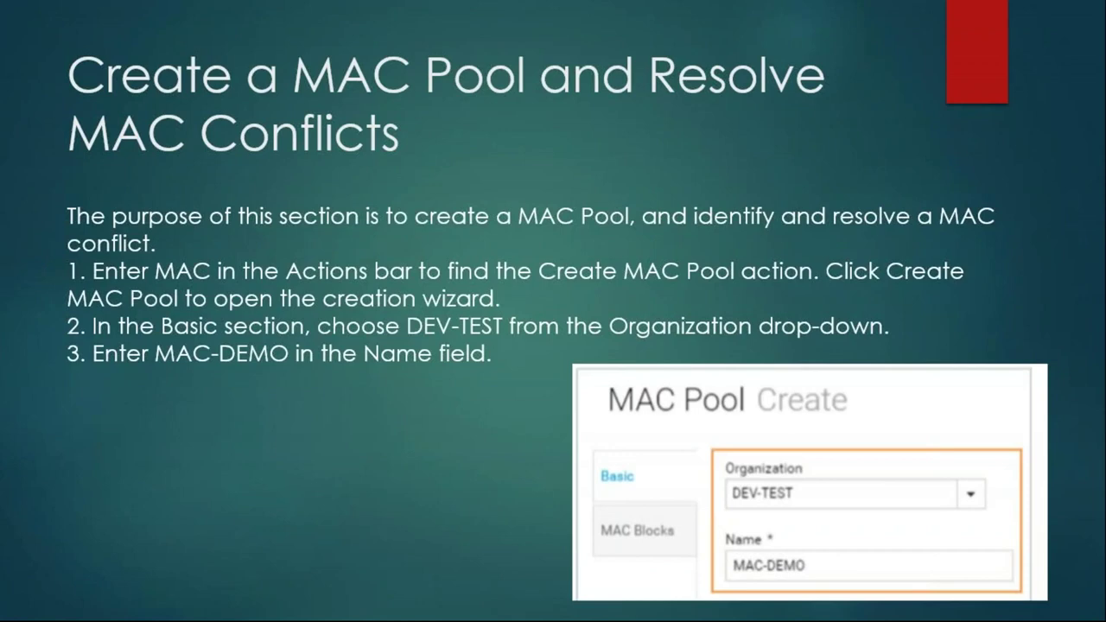
key("Right")
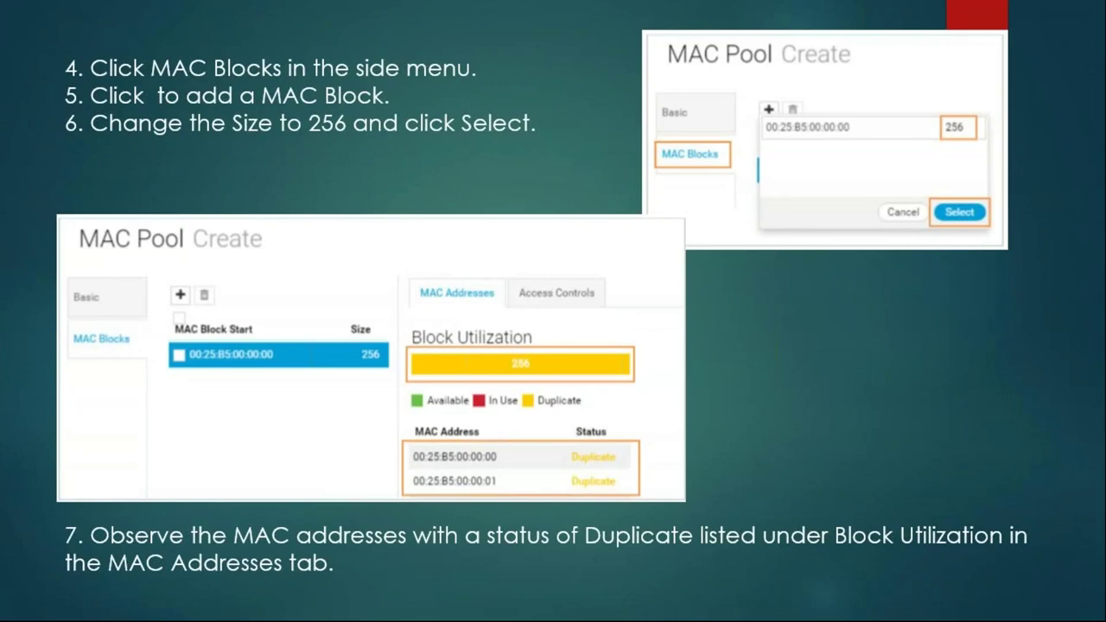
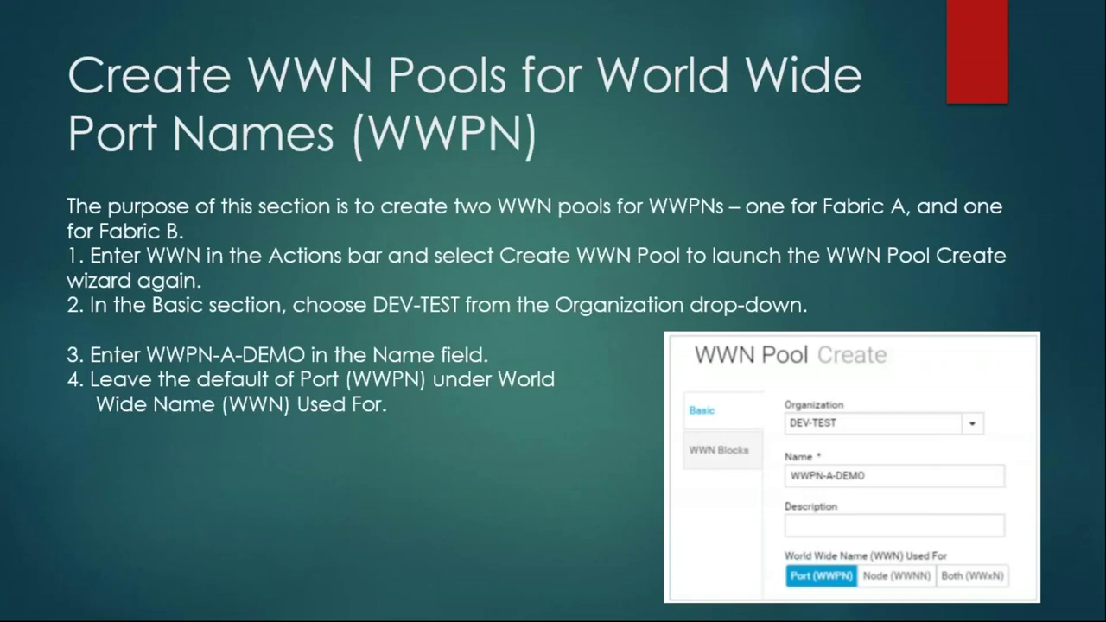
Step: Step through the WWN blocks and WWPN-A-DEMO review slides to the WWPN-B-DEMO Fabric B slide
key("Right")
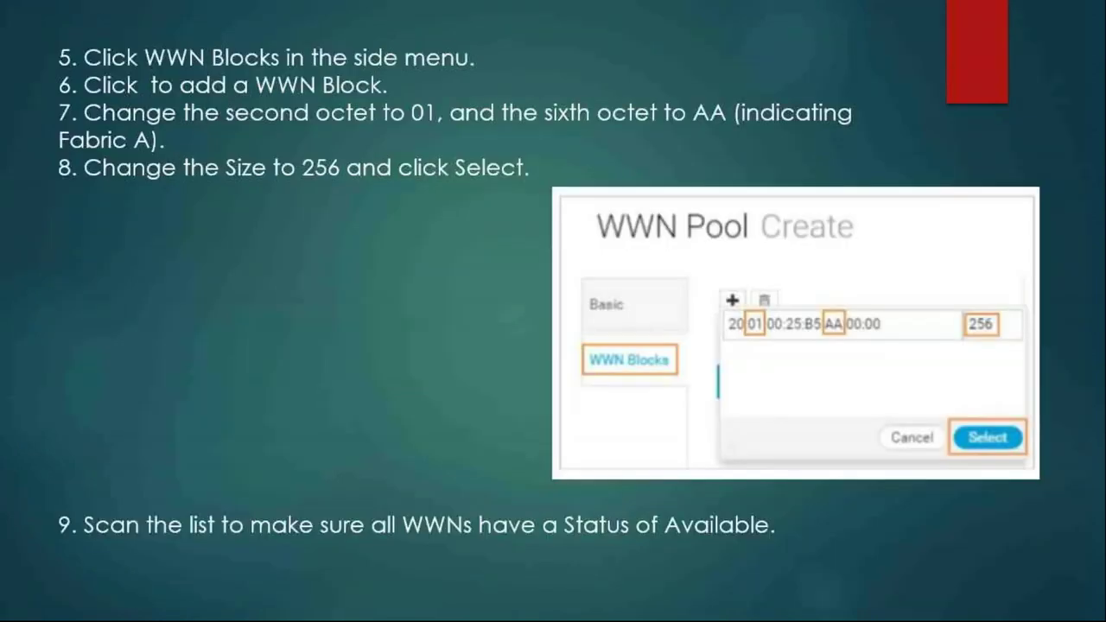
key("Right")
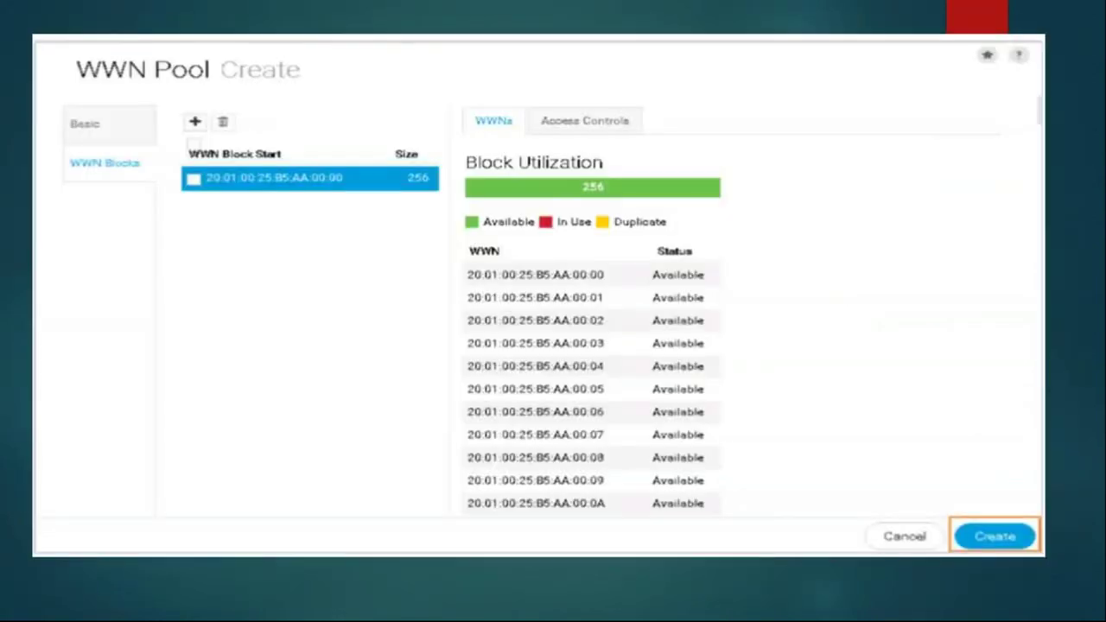
key("Right")
key("Left")
key("Right")
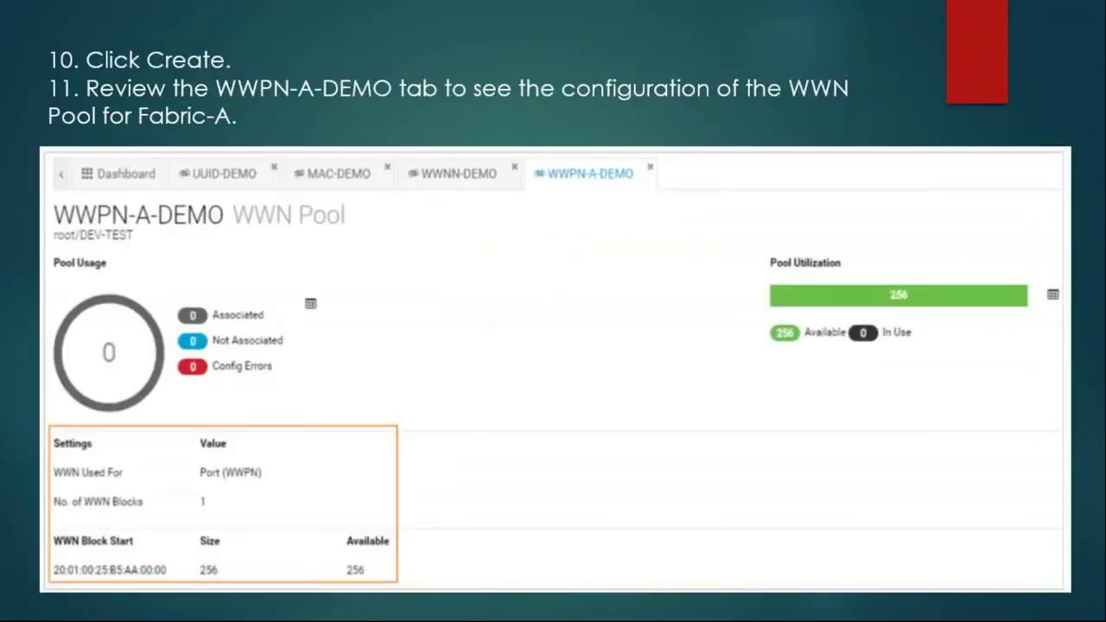
key("Right")
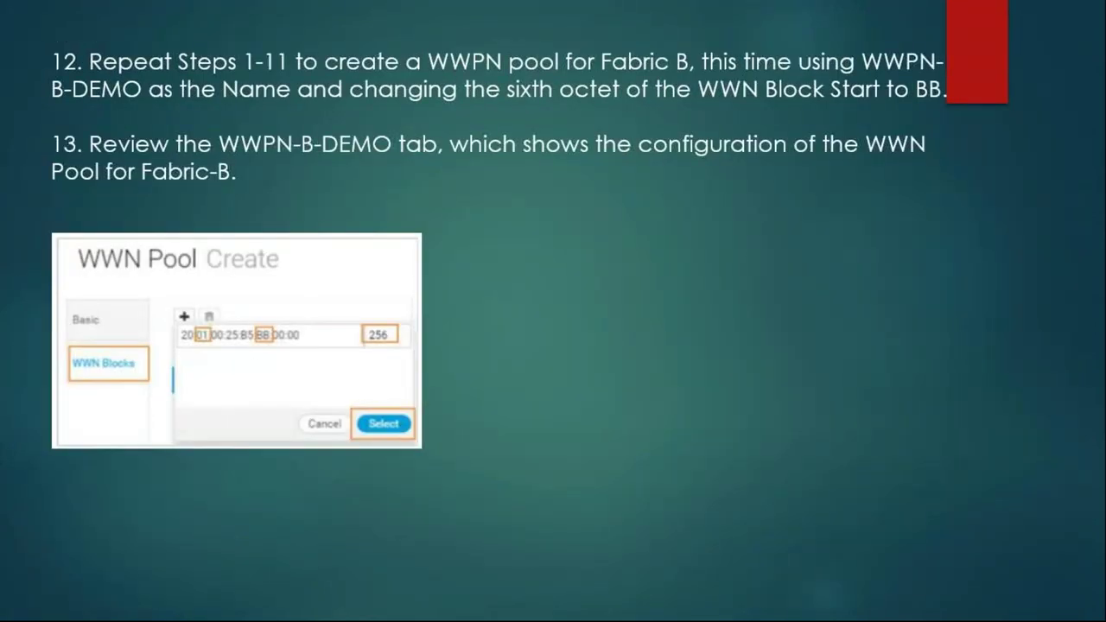
key("Right")
key("Right")
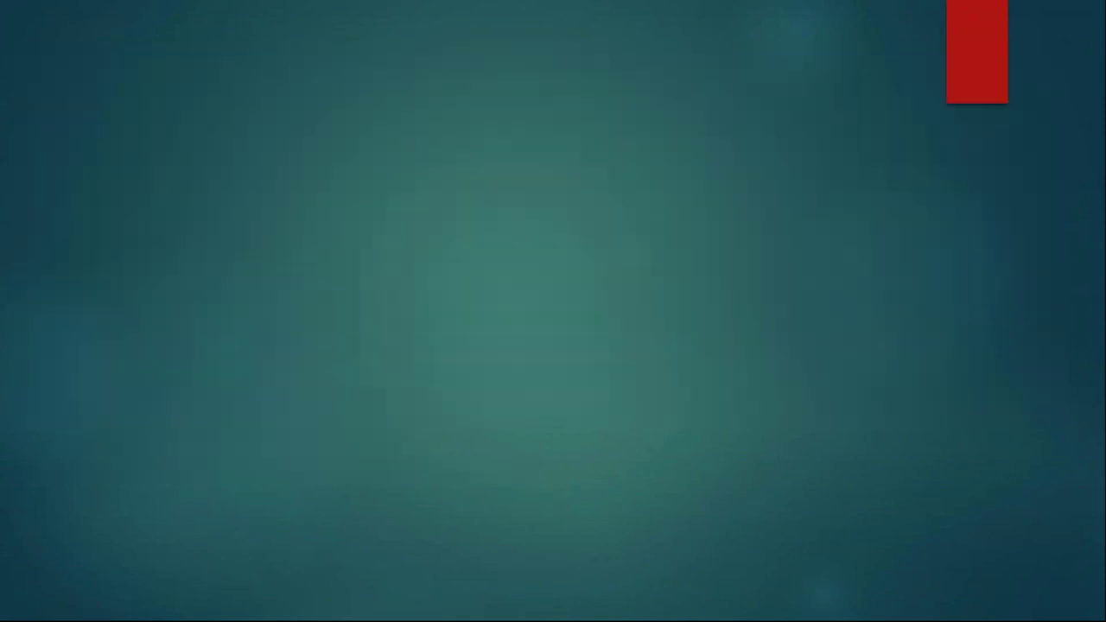
key("Left")
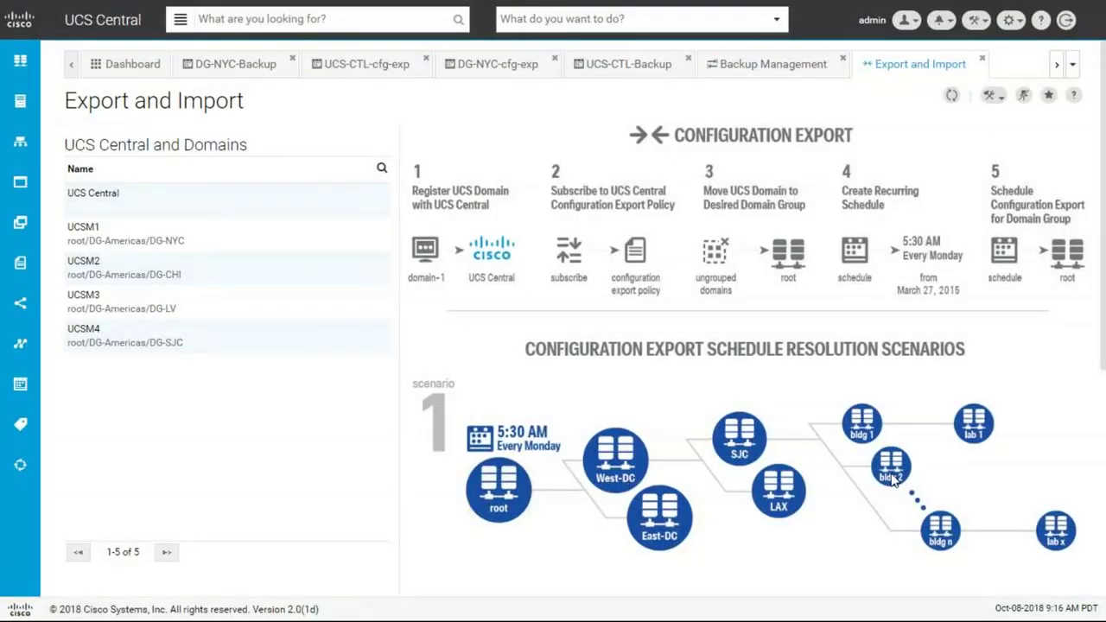
Step: Close the DG-NYC, UCS-CTL and Export and Import tabs, then search 'uuid' for Create UUID Pool
left_click(292, 61)
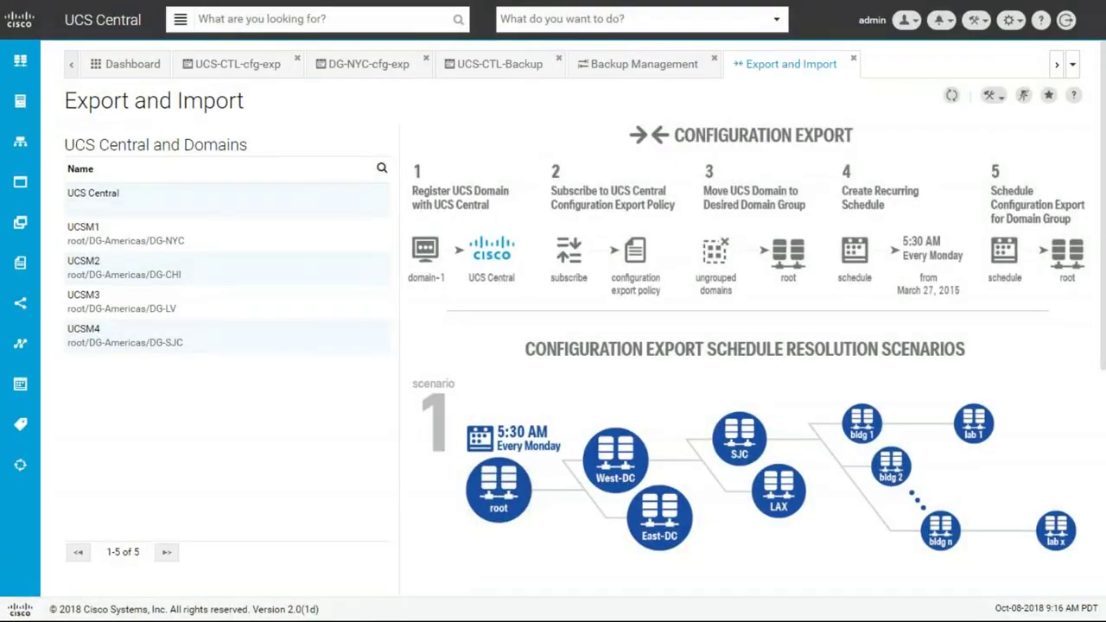
left_click(297, 60)
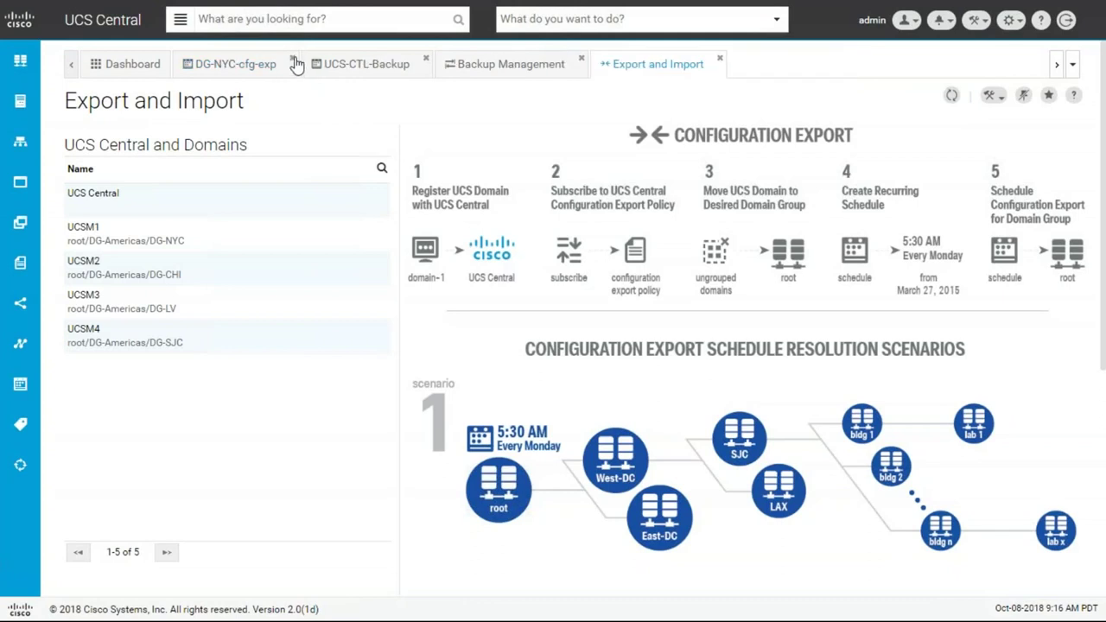
left_click(294, 60)
left_click(296, 62)
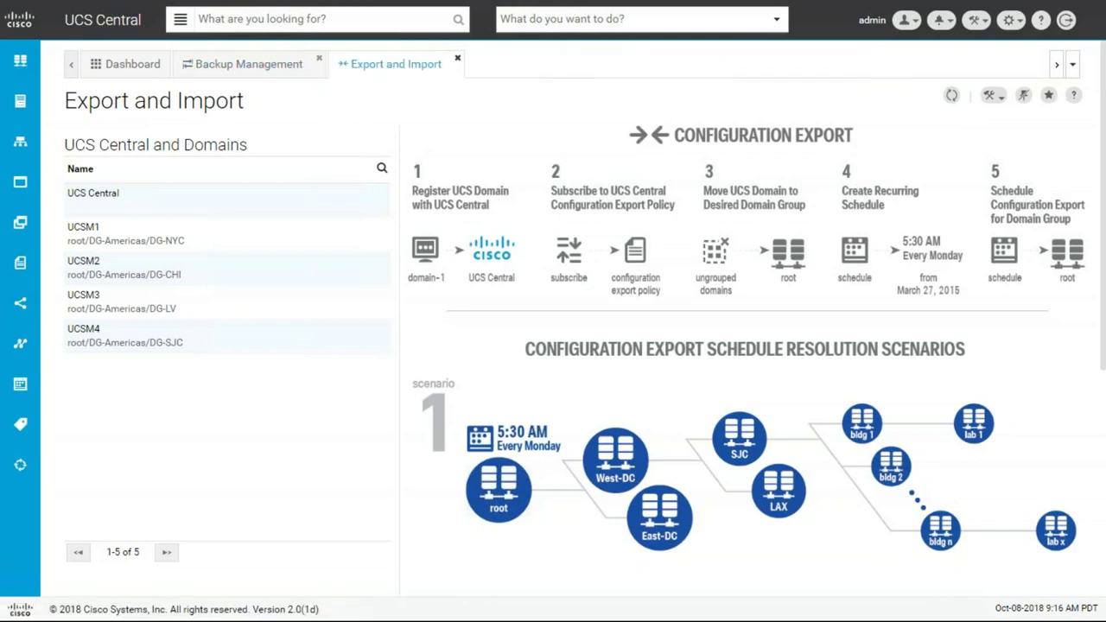
left_click(458, 58)
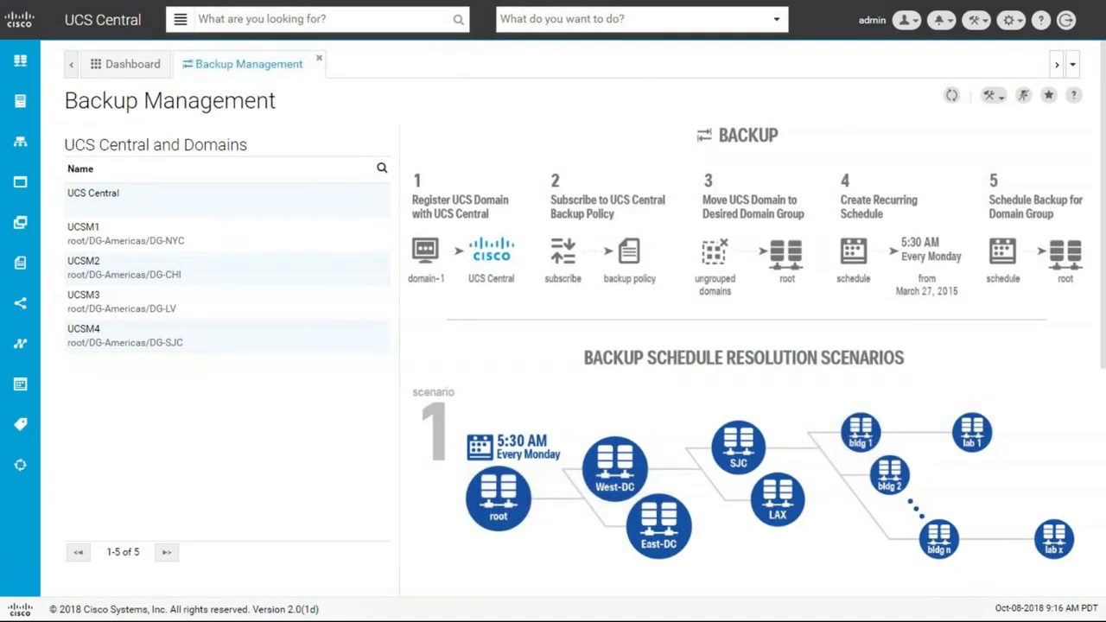
type("uuid")
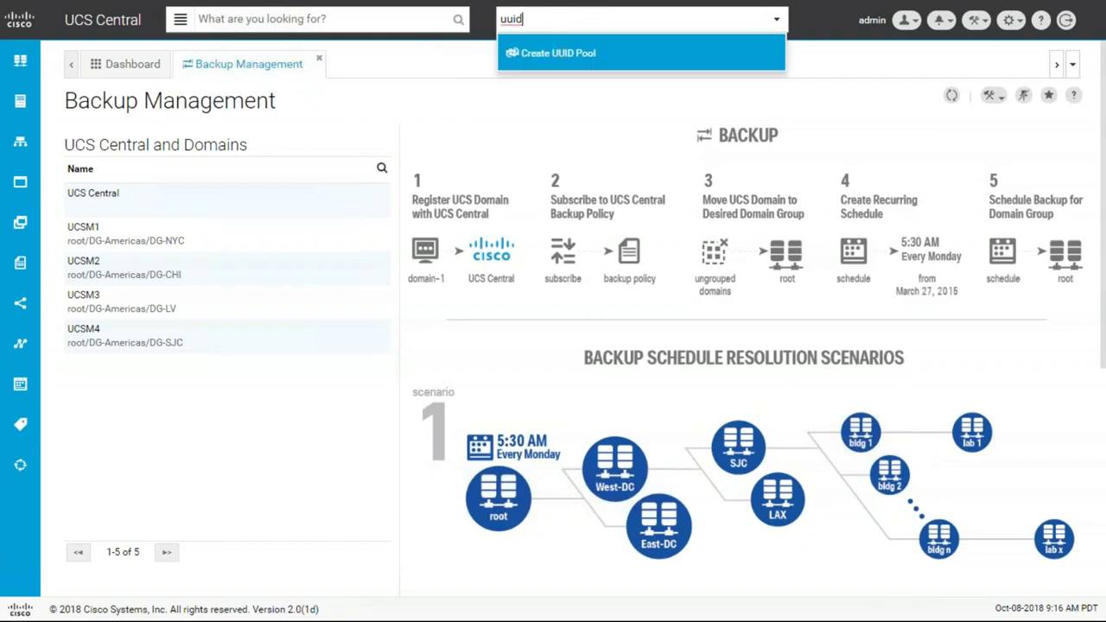
Step: Start a UUID pool named UUID-DEMO in DEV-TEST and add a new suffix block
key("Return")
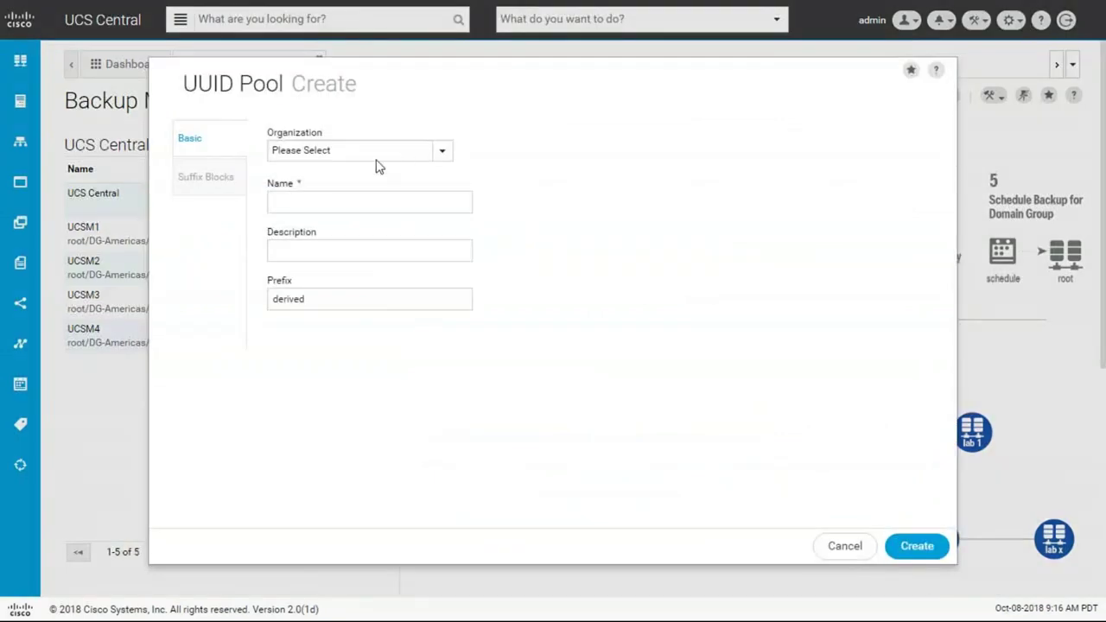
left_click(344, 152)
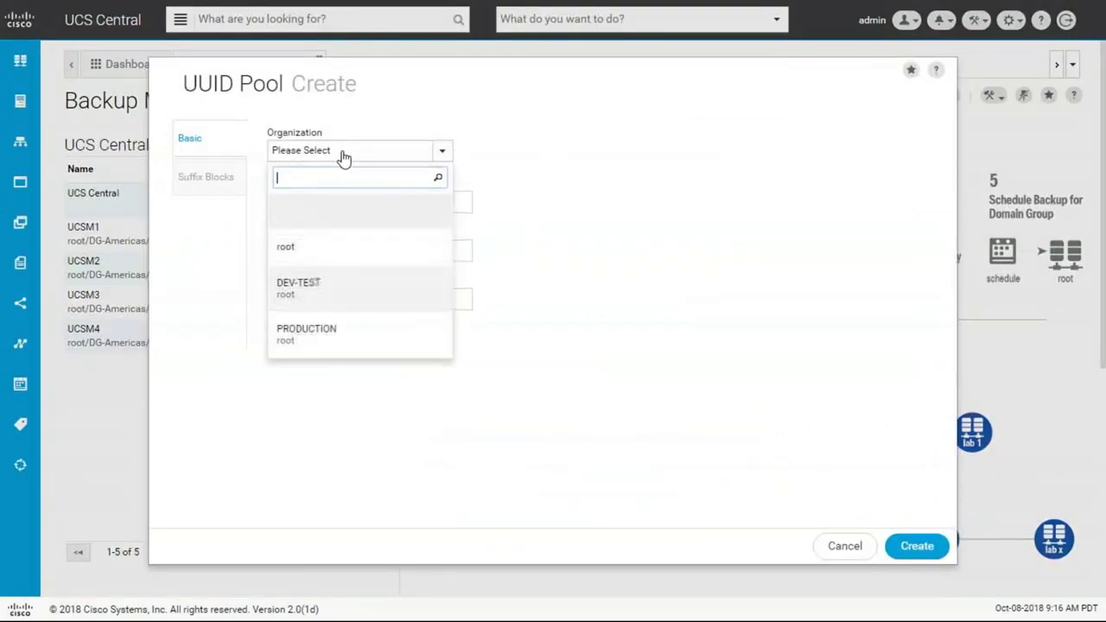
left_click(315, 287)
left_click(352, 204)
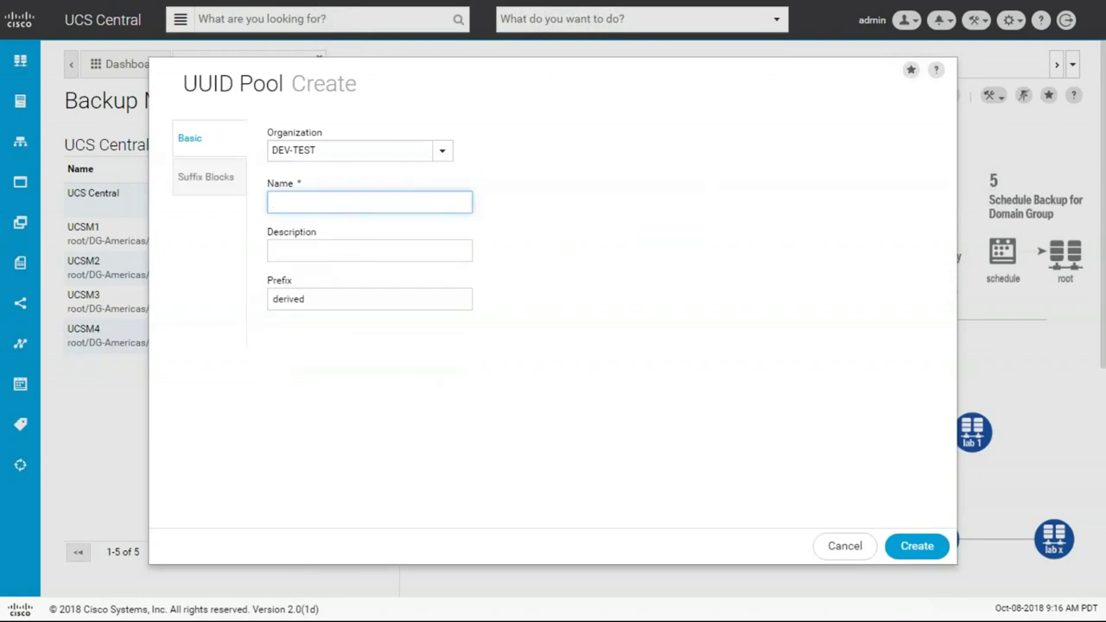
type("DE")
key("BackSpace")
key("BackSpace")
type("UUID-DEMO")
left_click(205, 177)
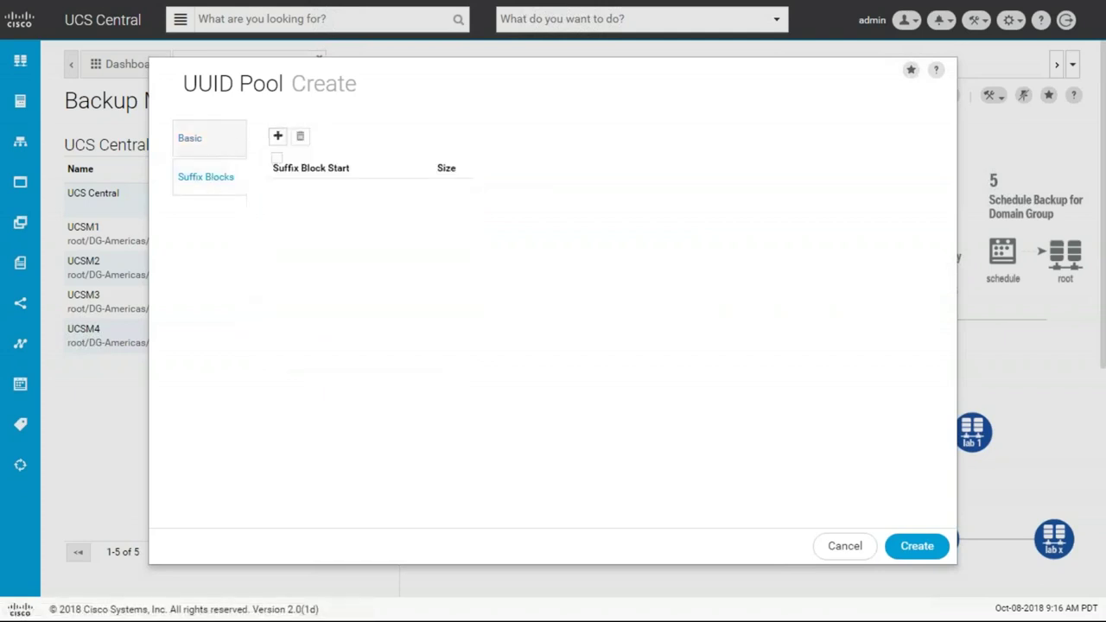
left_click(277, 136)
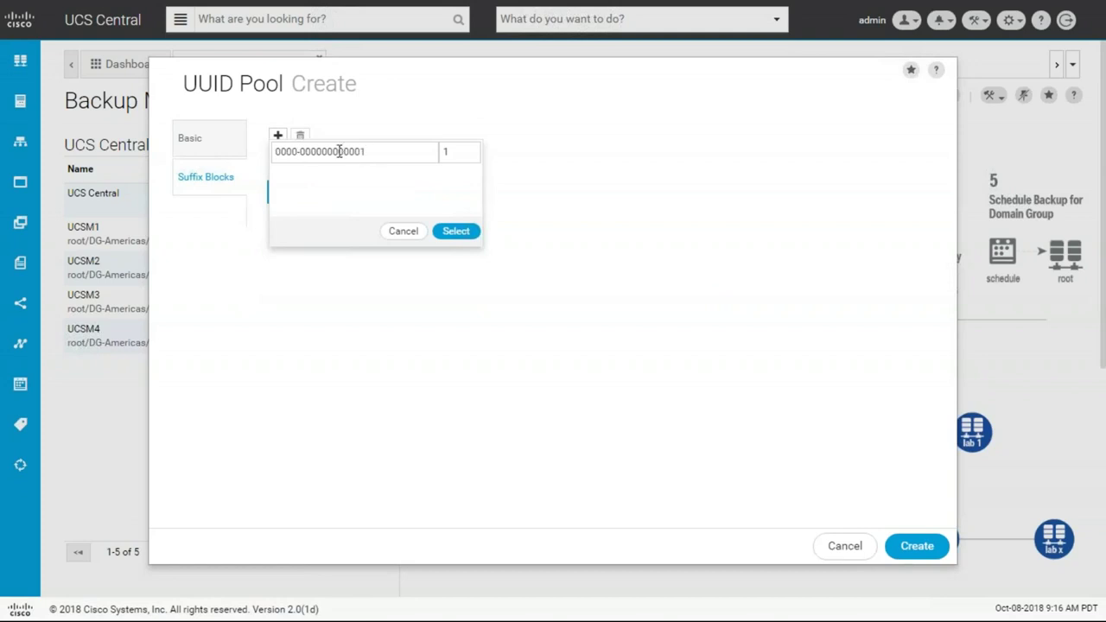
left_click(367, 152)
left_click_drag(254, 155, 243, 155)
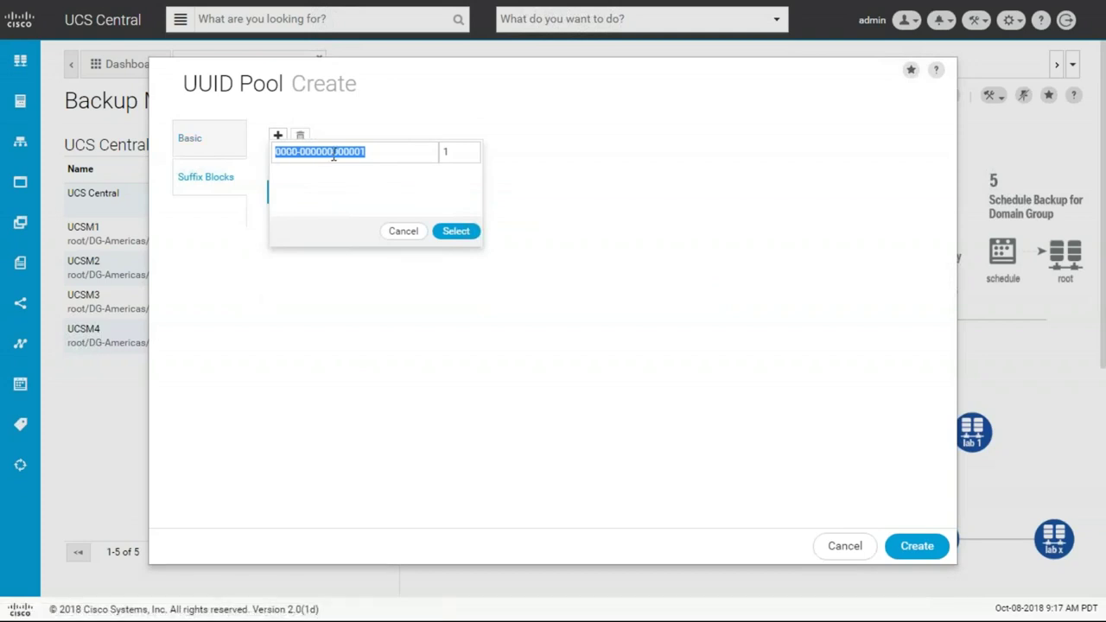
left_click(296, 154)
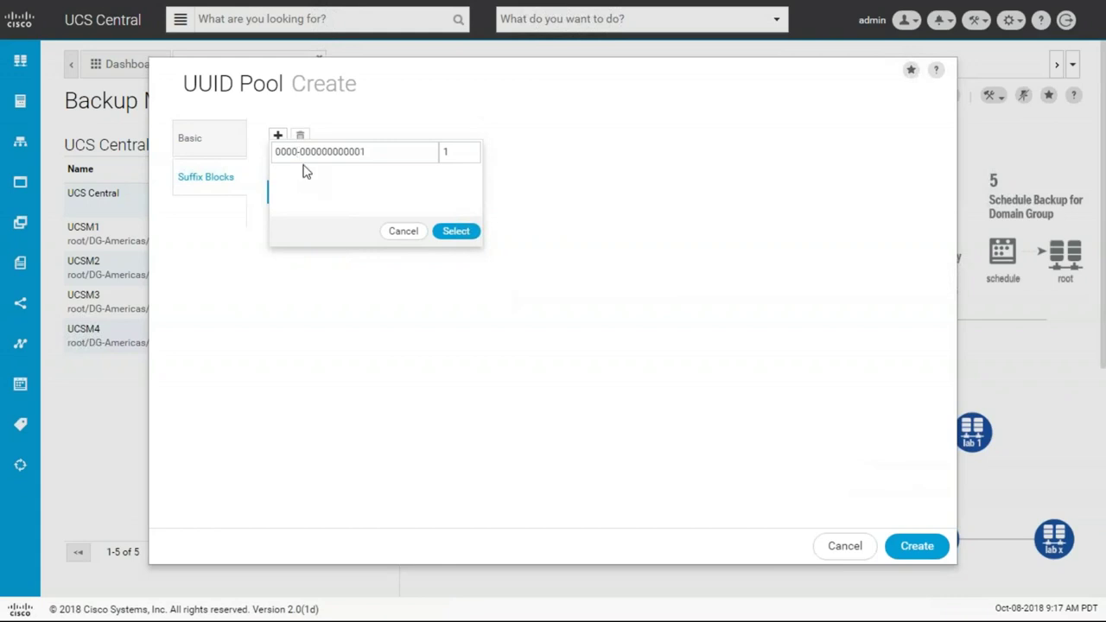
key("BackSpace")
key("BackSpace")
key("BackSpace")
key("BackSpace")
left_click(299, 151)
key("Delete")
key("Delete")
key("Delete")
key("Delete")
left_click(276, 159)
type("00000")
key("ctrl+a")
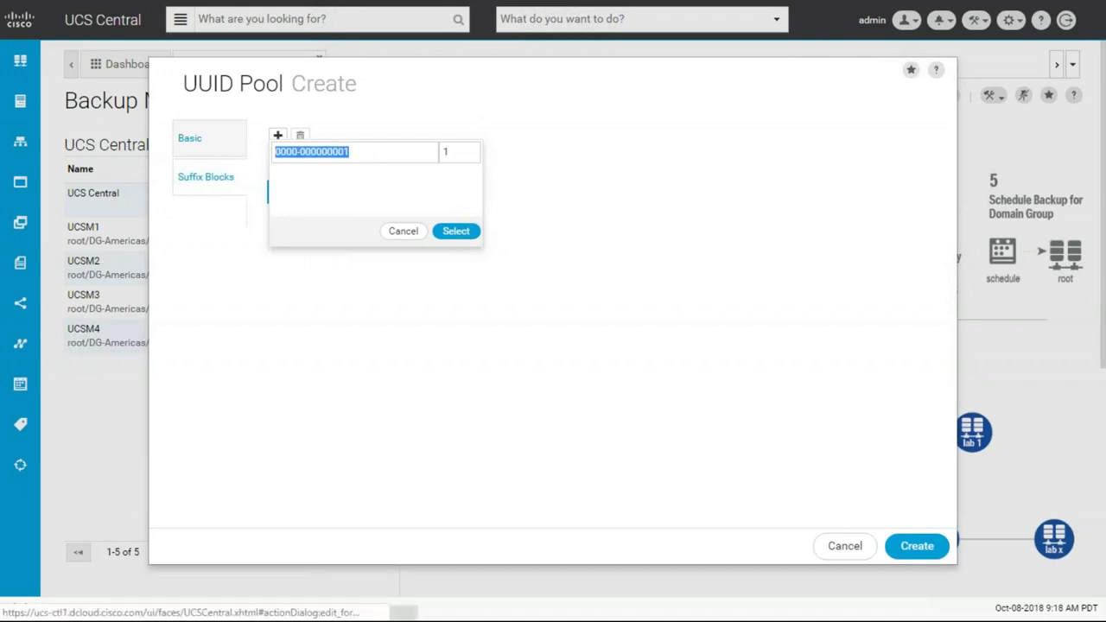
type("00")
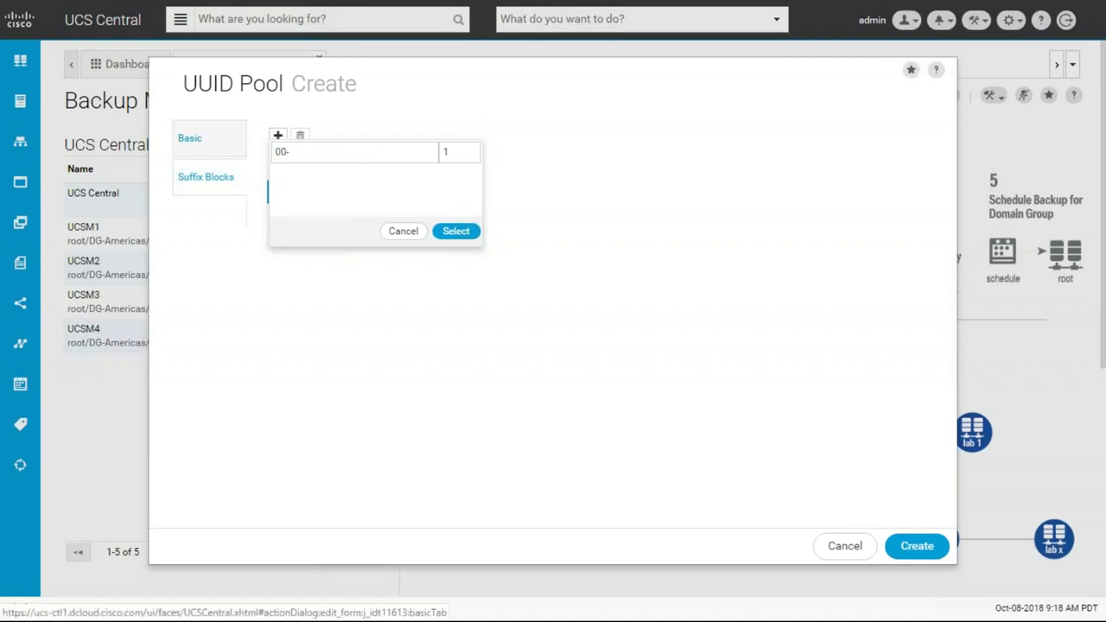
type("25-B50100000001")
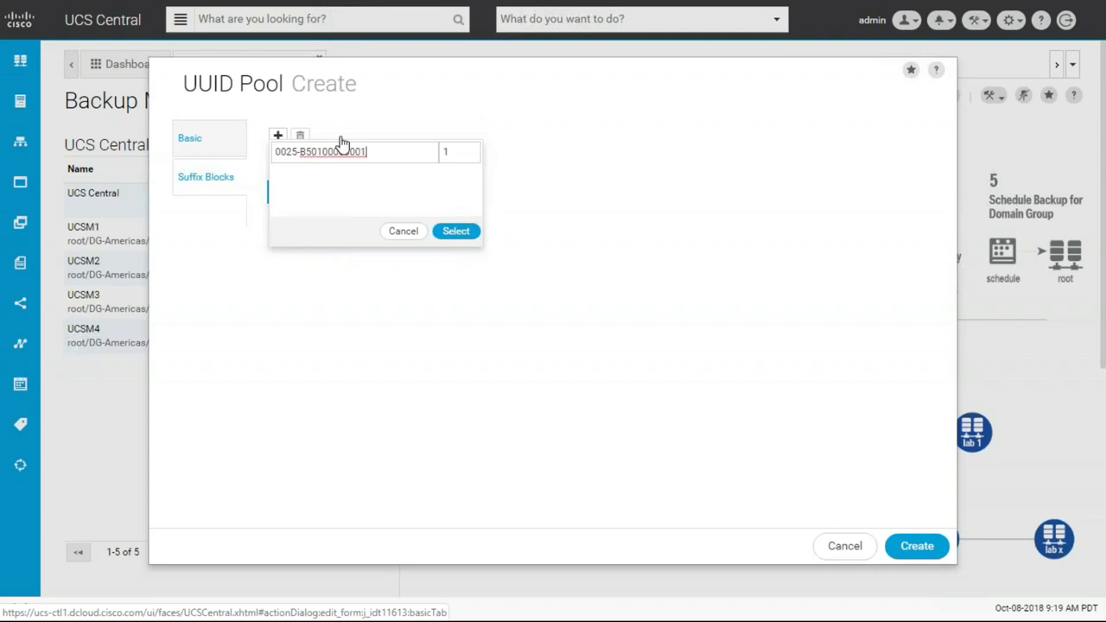
Step: Give the suffix block a size of 256 and create the UUID-DEMO pool
key("Tab")
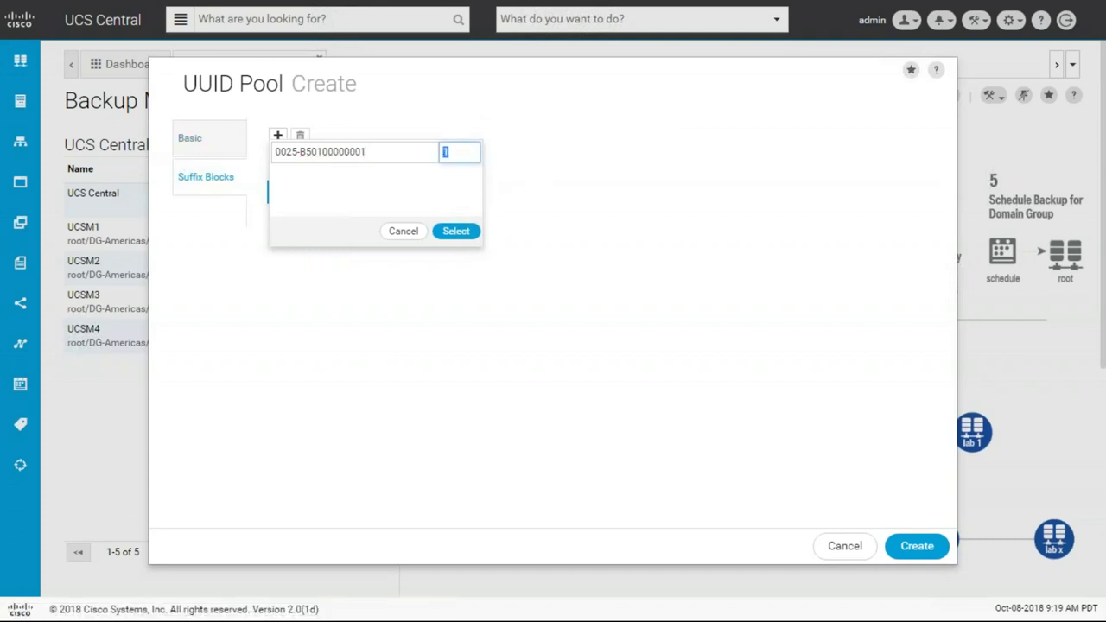
type("256")
left_click(456, 230)
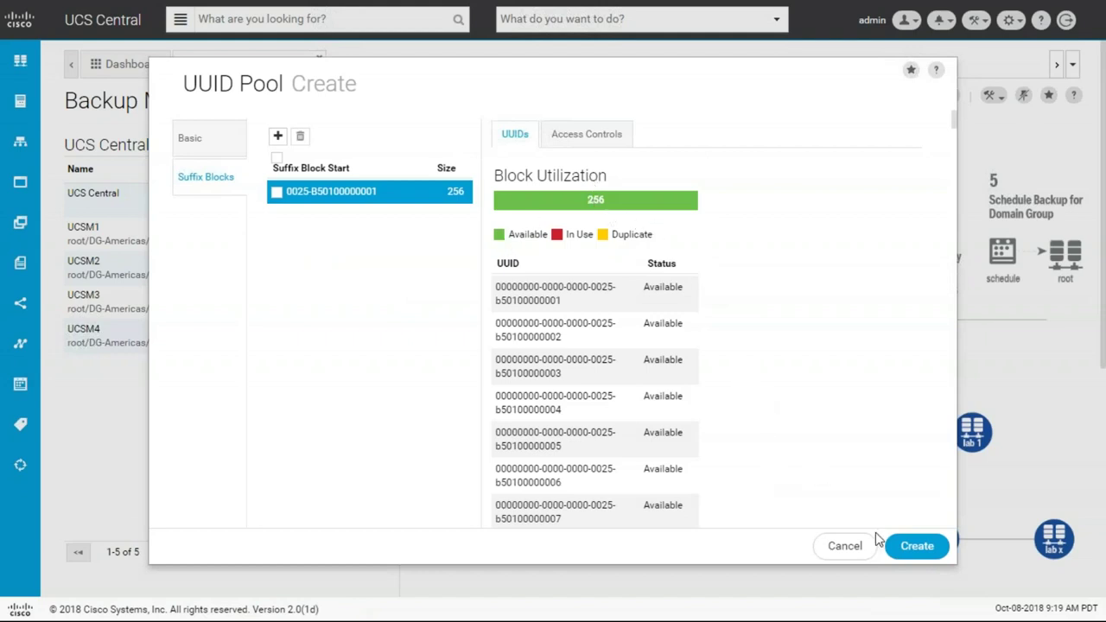
left_click(913, 551)
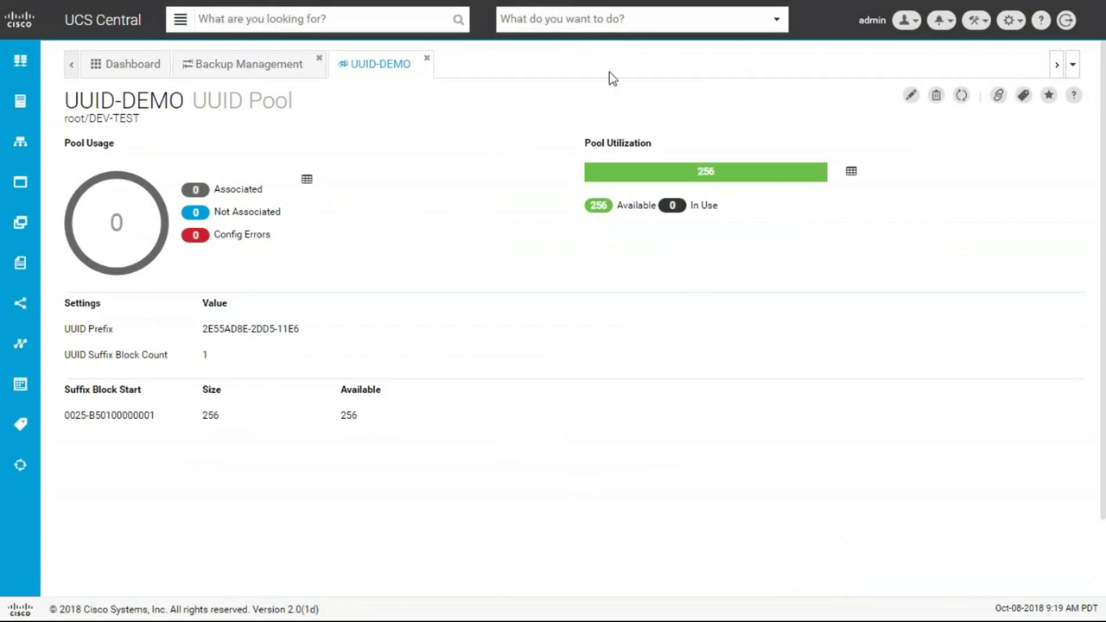
Step: Start a MAC pool named MAC-DEMO in DEV-TEST via the 'mac' search and add an address block
left_click(620, 24)
type("mac")
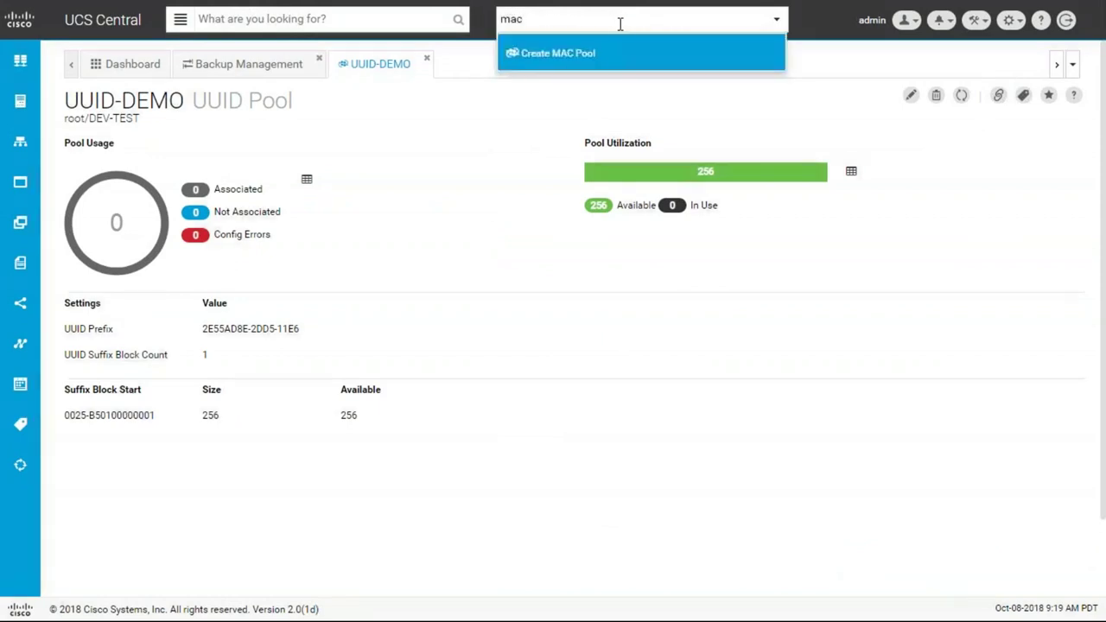
left_click(558, 52)
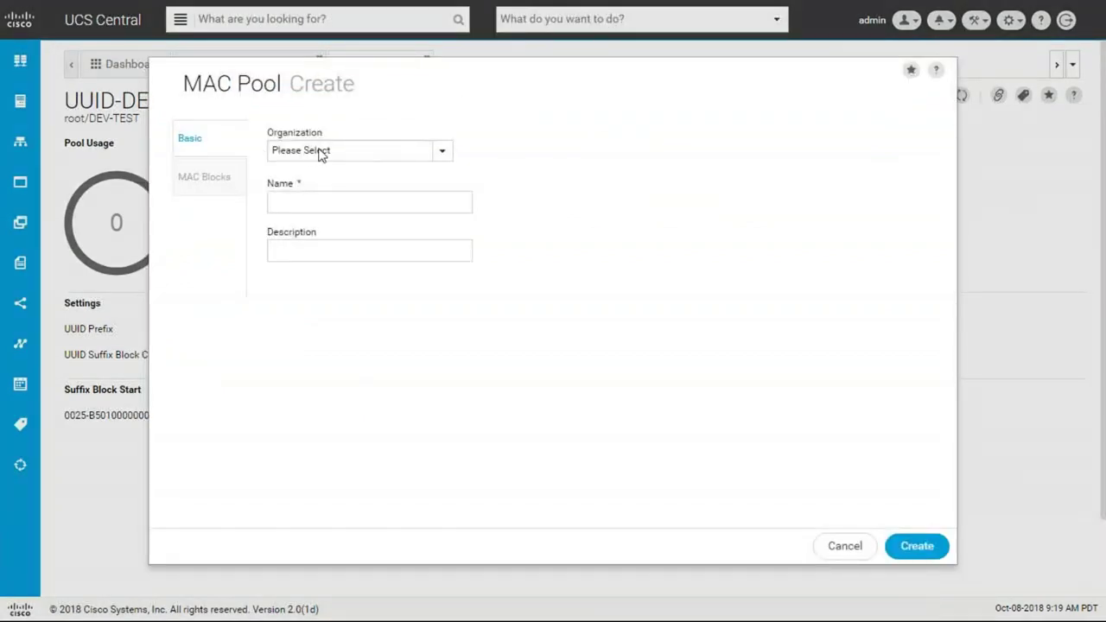
left_click(340, 161)
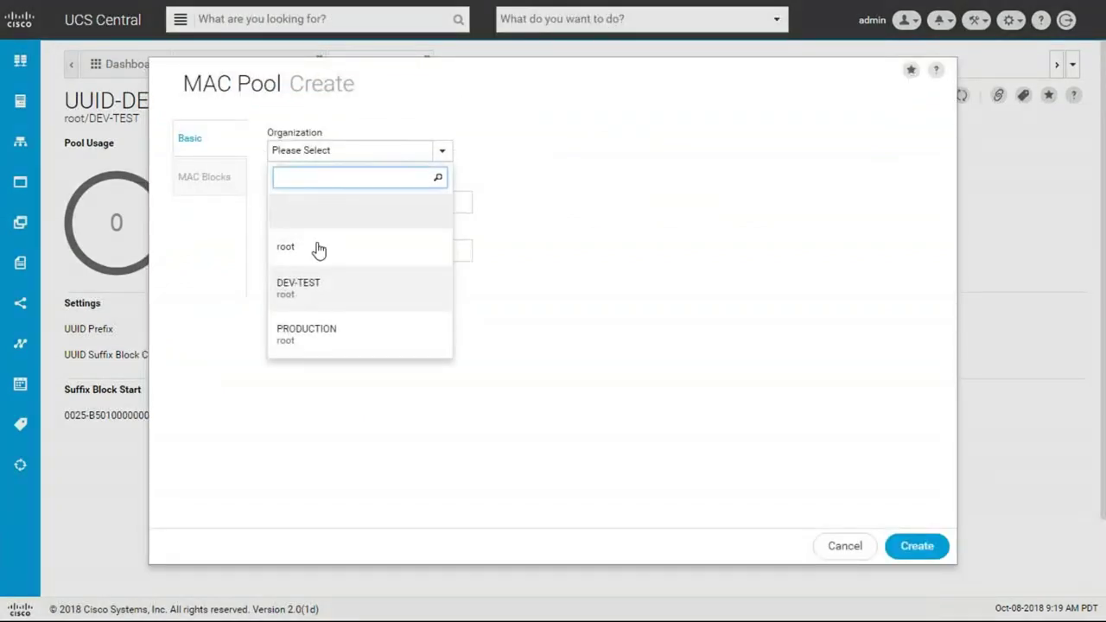
left_click(298, 288)
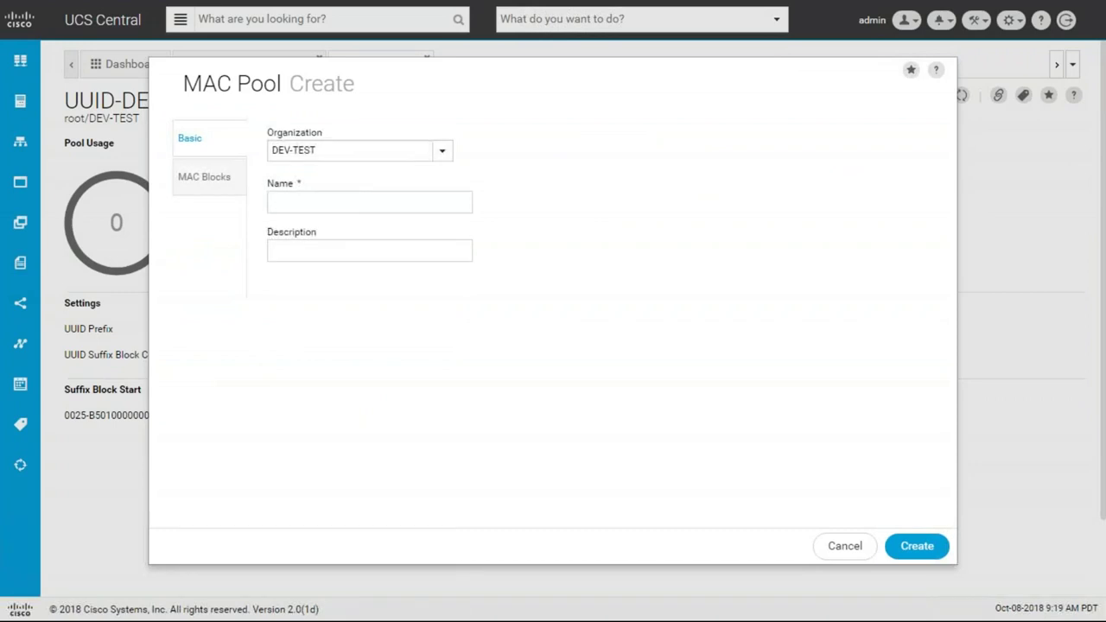
left_click(348, 203)
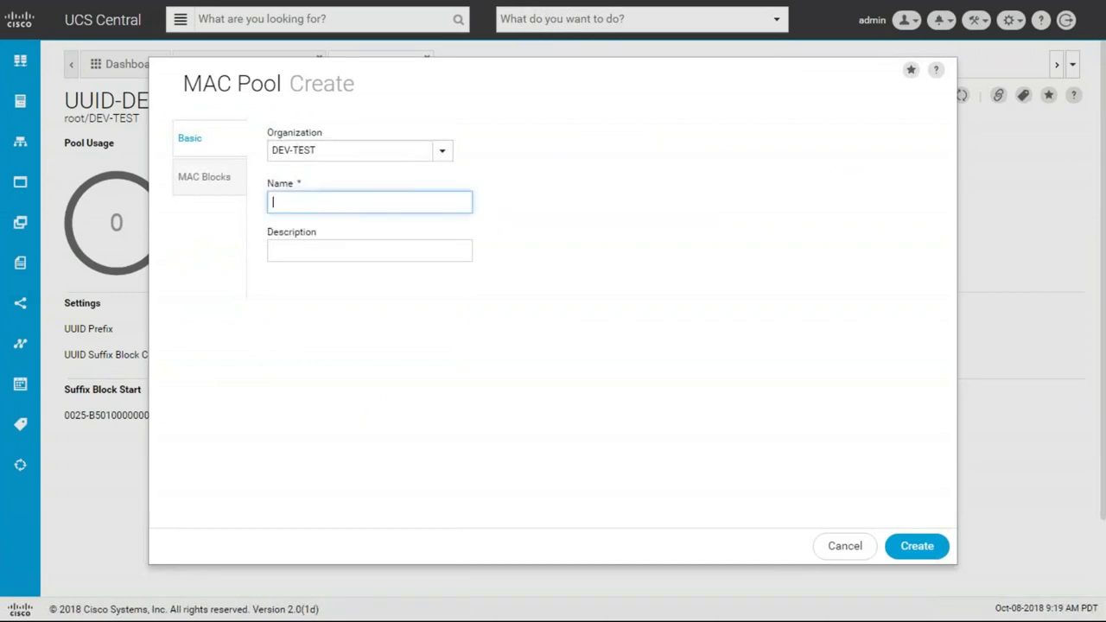
type("MAC-DEMO")
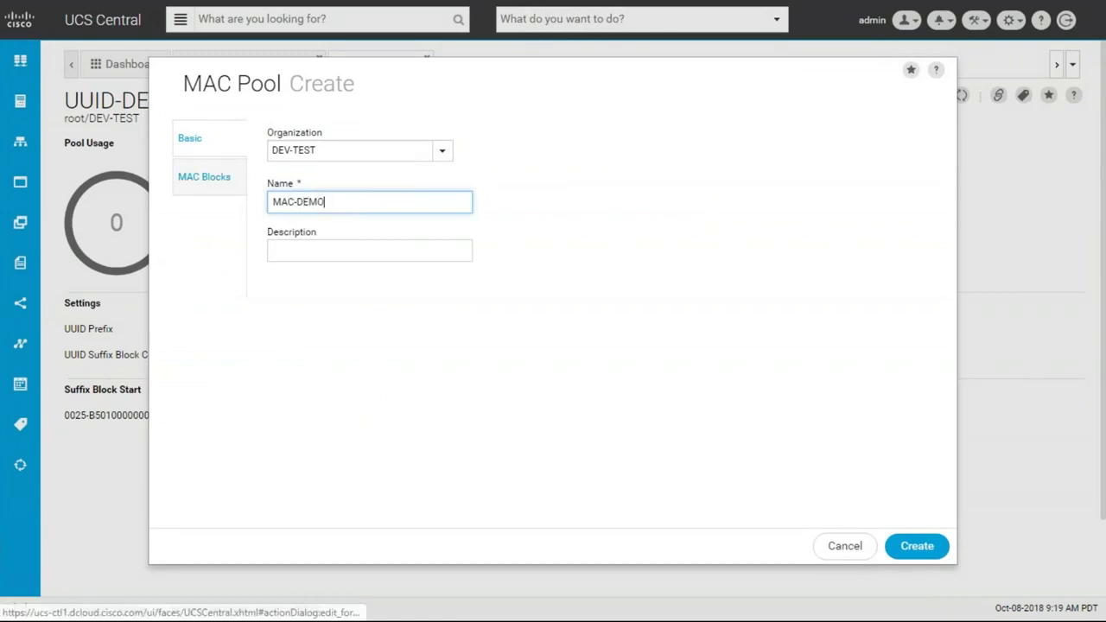
left_click(204, 176)
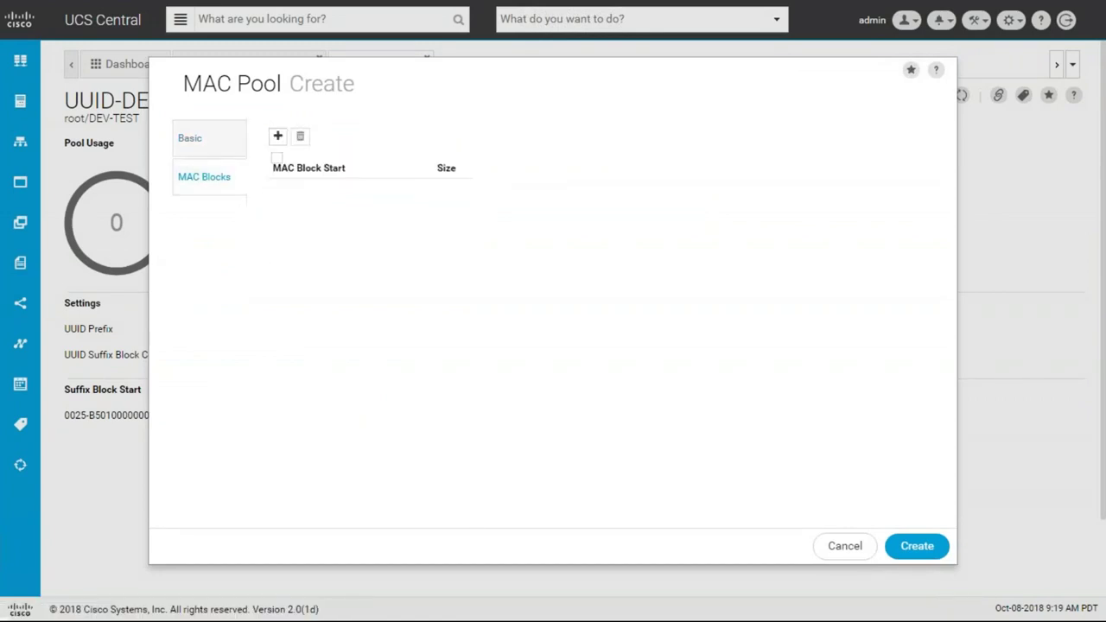
left_click(278, 137)
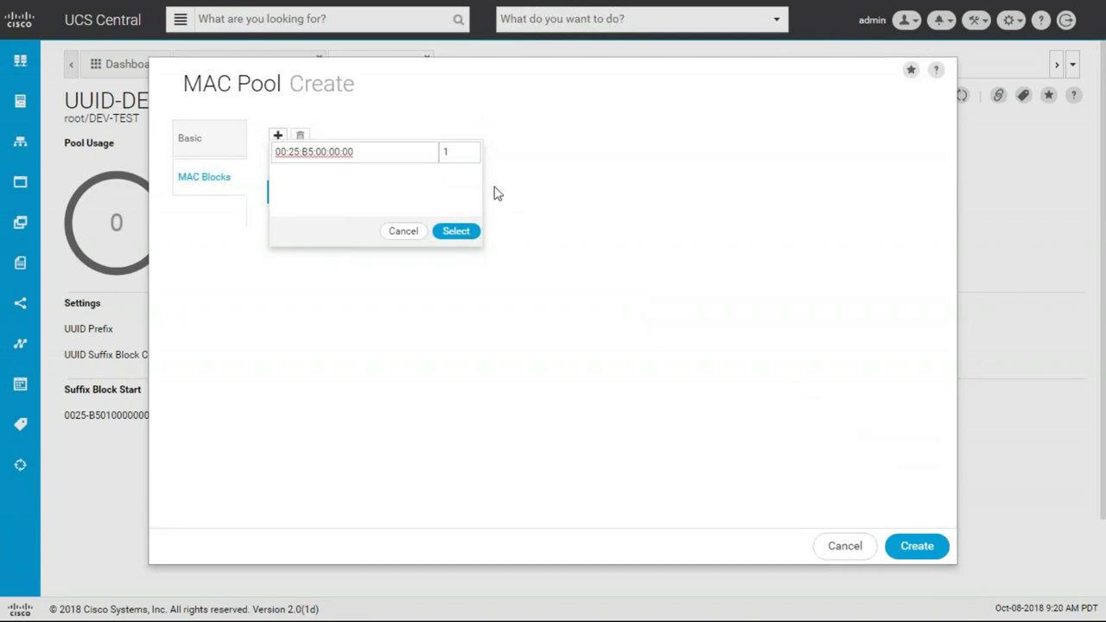
Step: Add a 256-address default block, then delete it as a duplicate and start a replacement block
left_click(459, 156)
key("ctrl+a")
type("256")
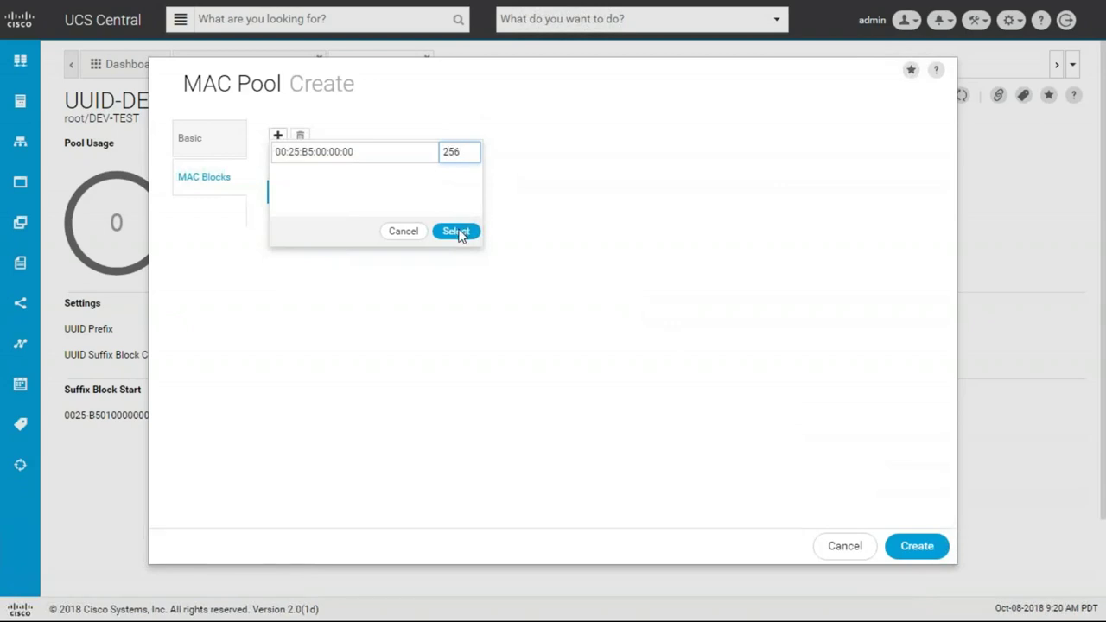
left_click(546, 242)
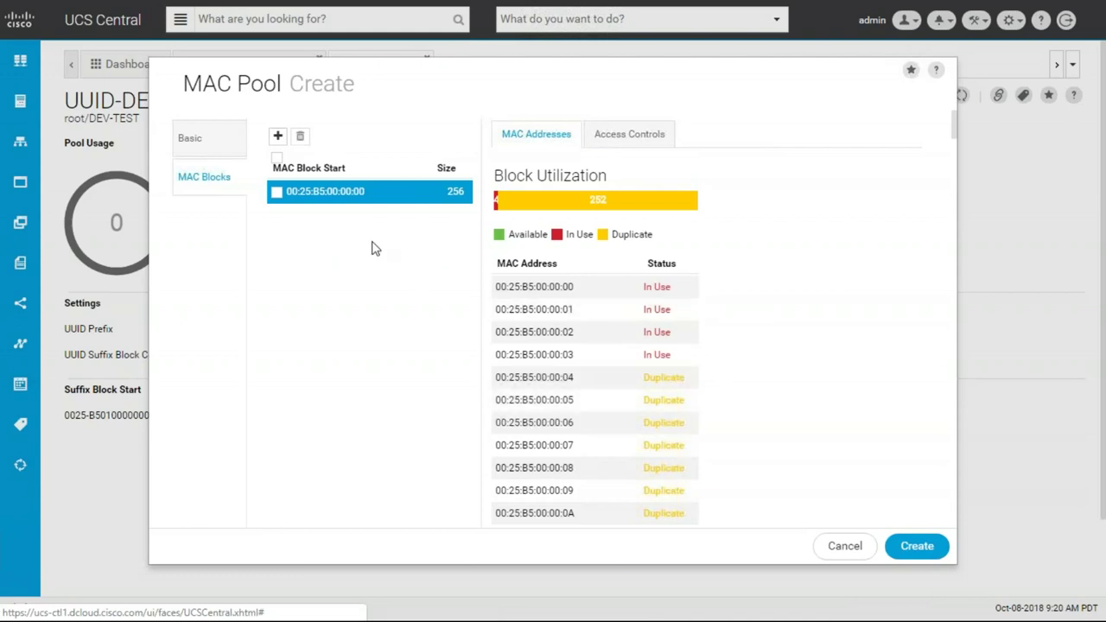
left_click(276, 191)
left_click(300, 137)
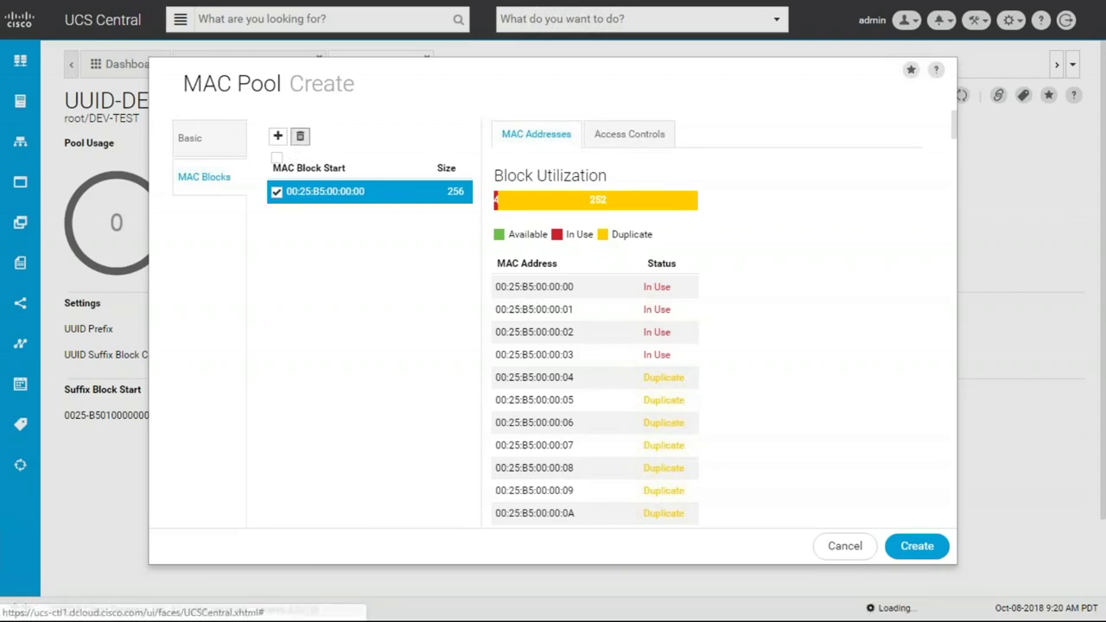
left_click(278, 135)
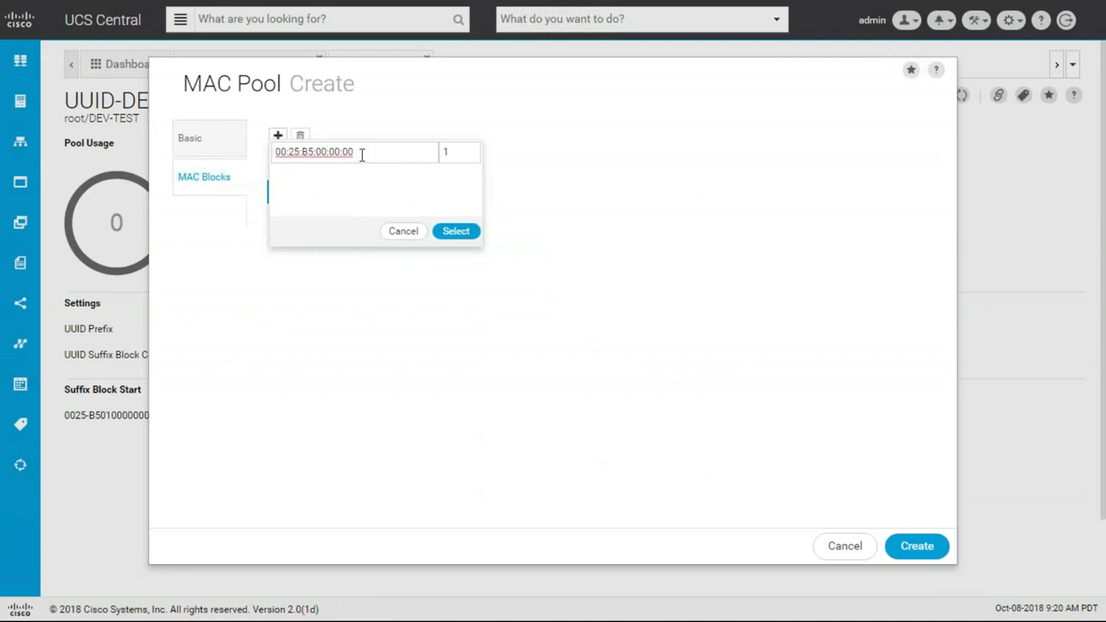
Step: Set the replacement block to start at 00:25:B5:B1:00:00 with size 256 and create MAC-DEMO
key("BackSpace")
key("BackSpace")
type("B1")
double_click(458, 153)
type("256")
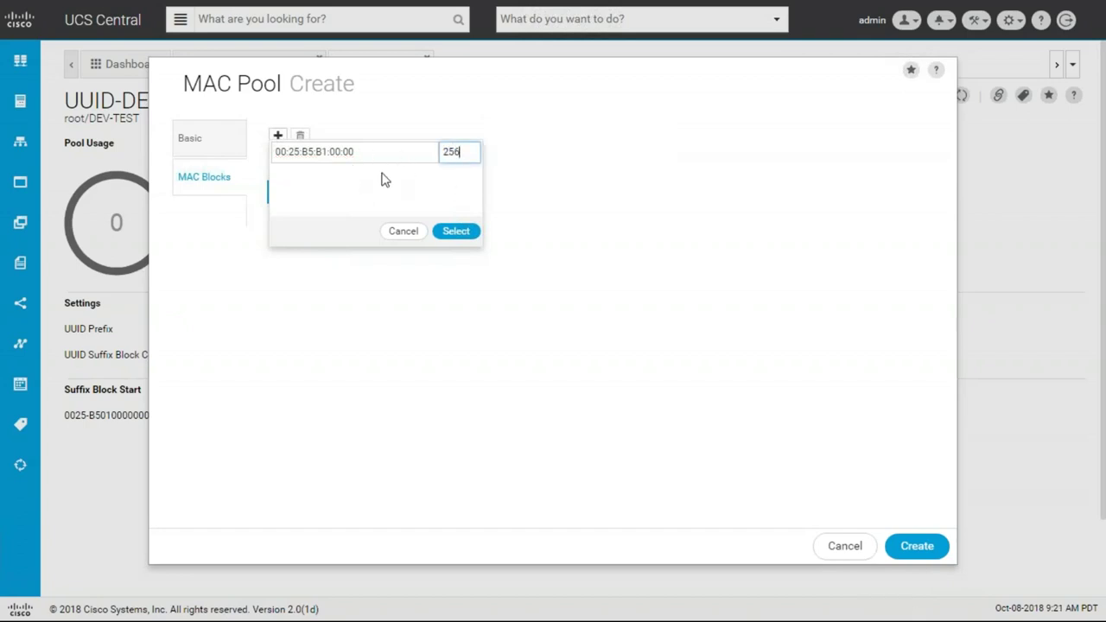
left_click(456, 232)
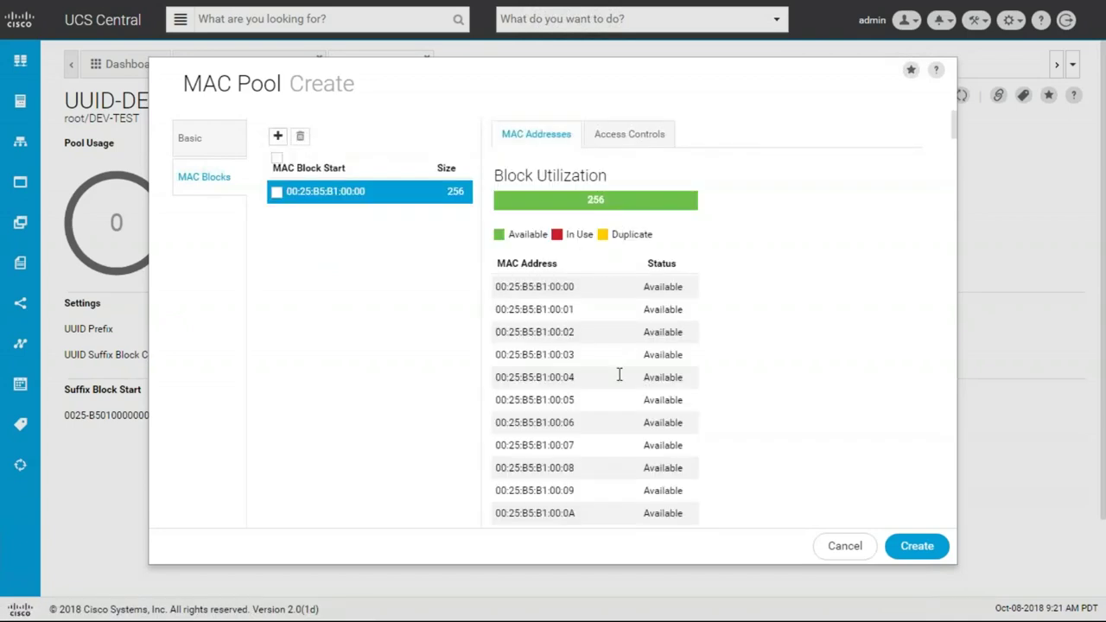
left_click(917, 546)
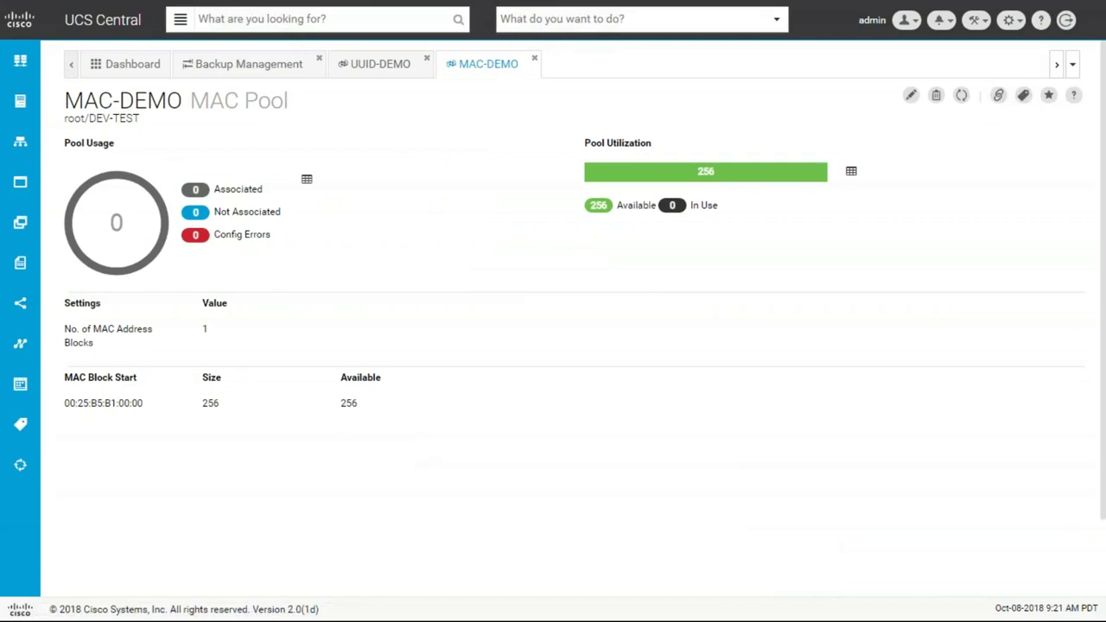
type("wwn")
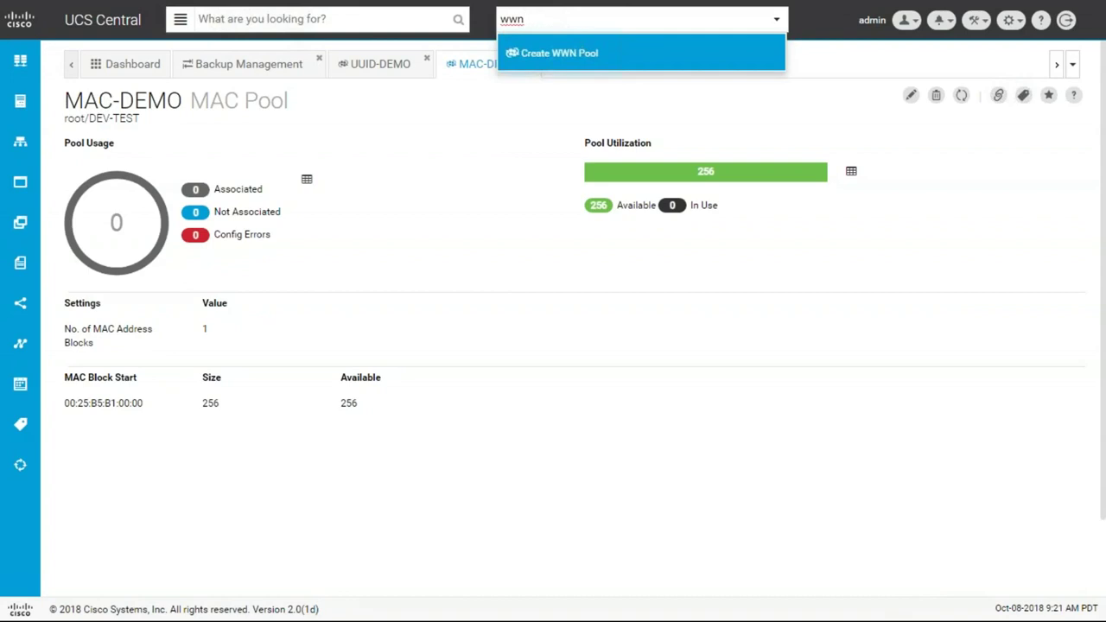
Step: Open Create WWN Pool, place it in DEV-TEST as WWNN-DEMO, and set Node (WWNN) use
key("Return")
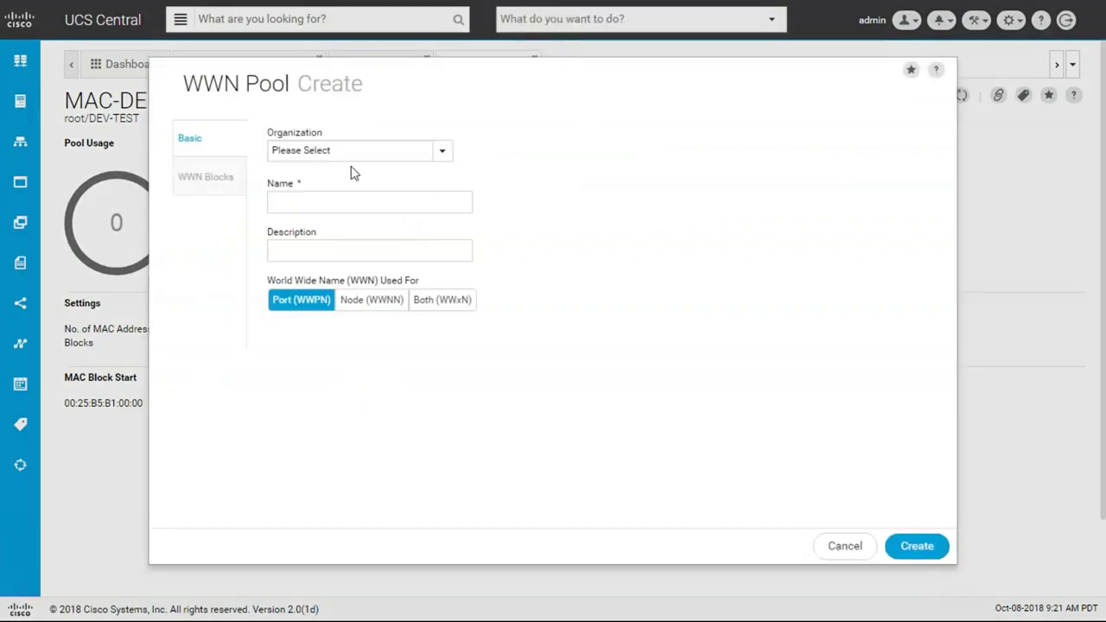
left_click(352, 153)
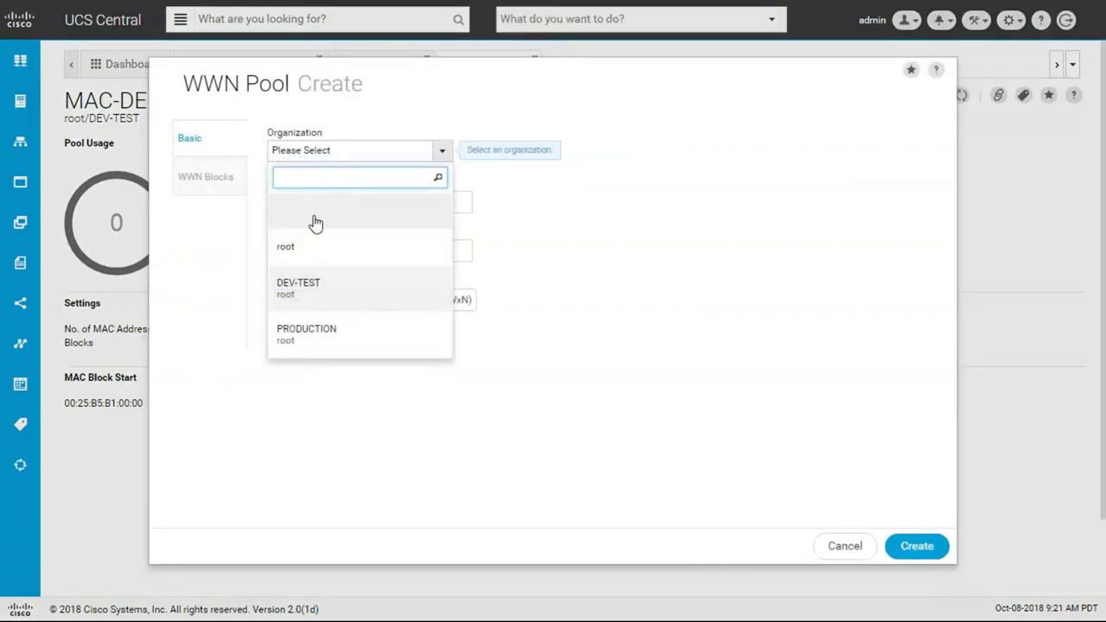
left_click(306, 285)
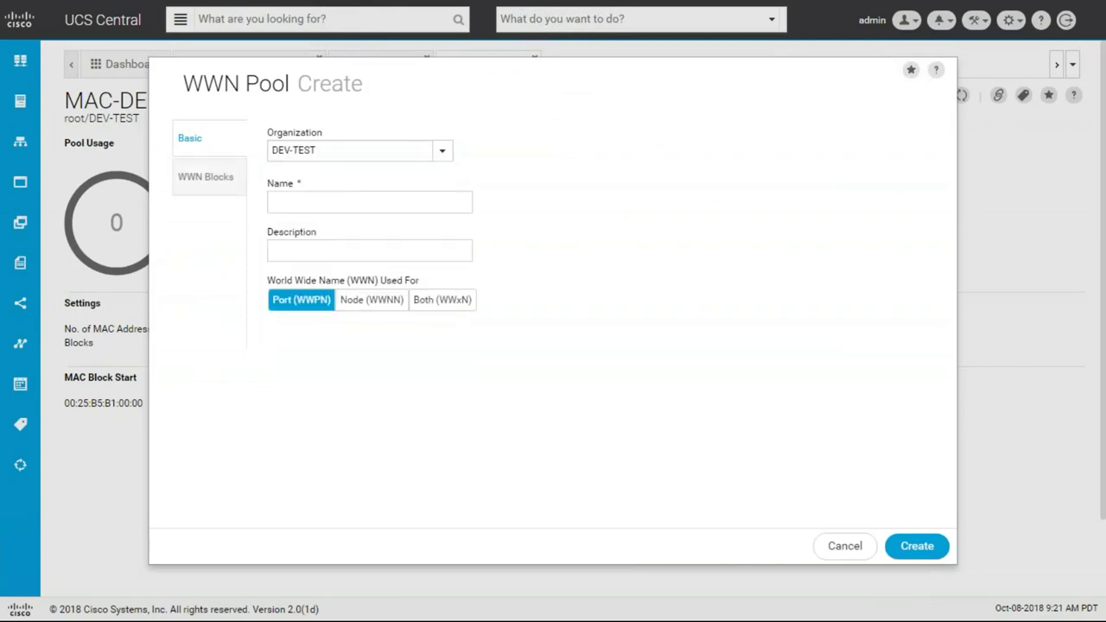
left_click(347, 203)
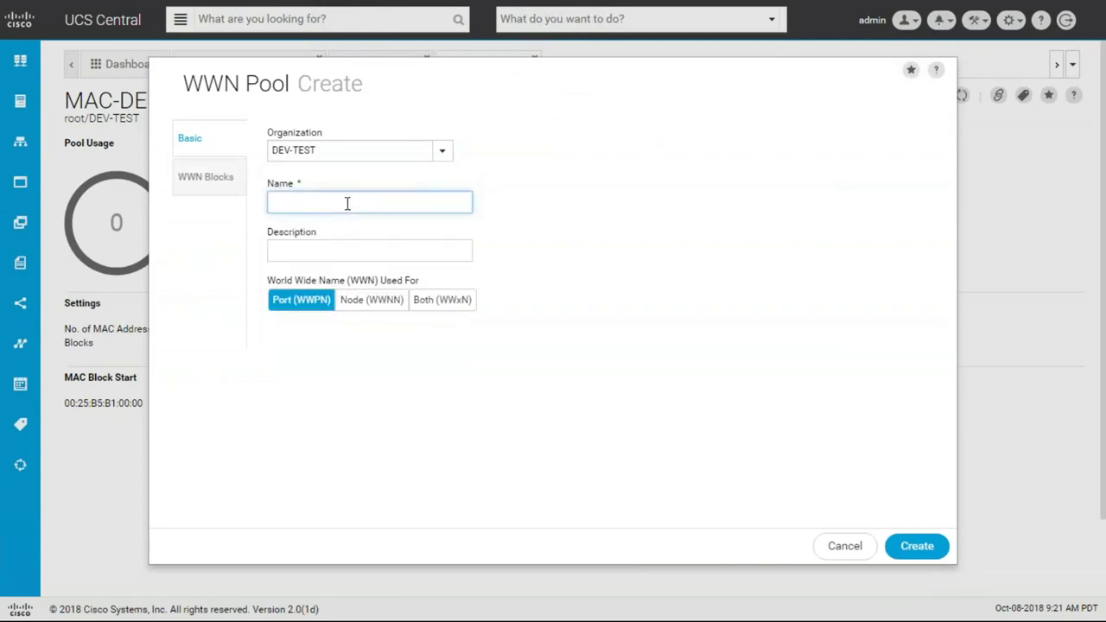
type("WWNN-DEMO")
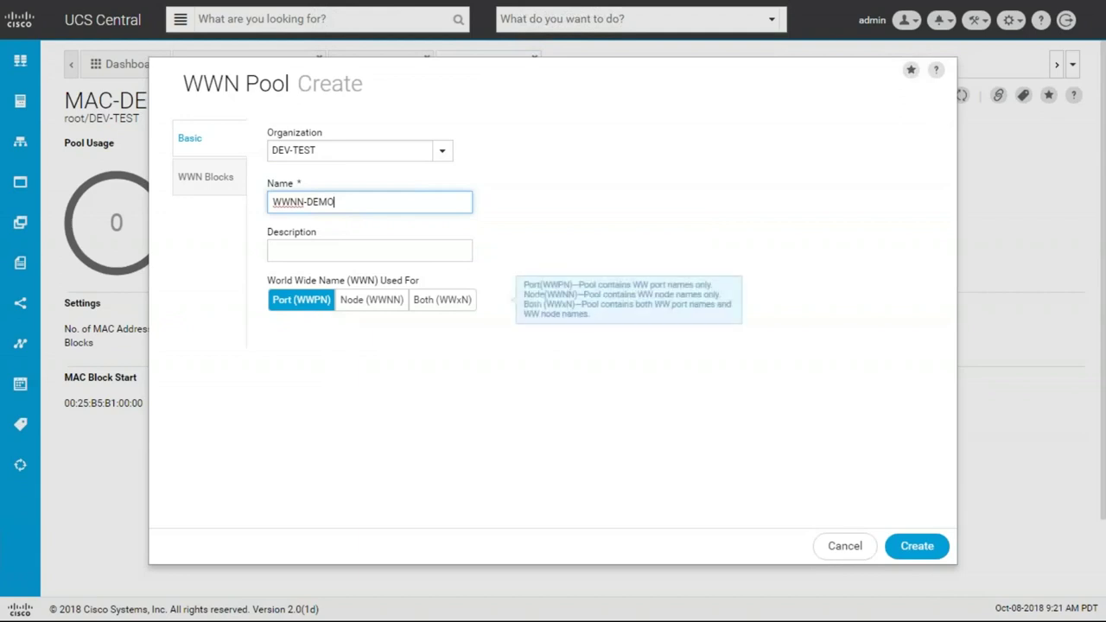
mouse_move(367, 307)
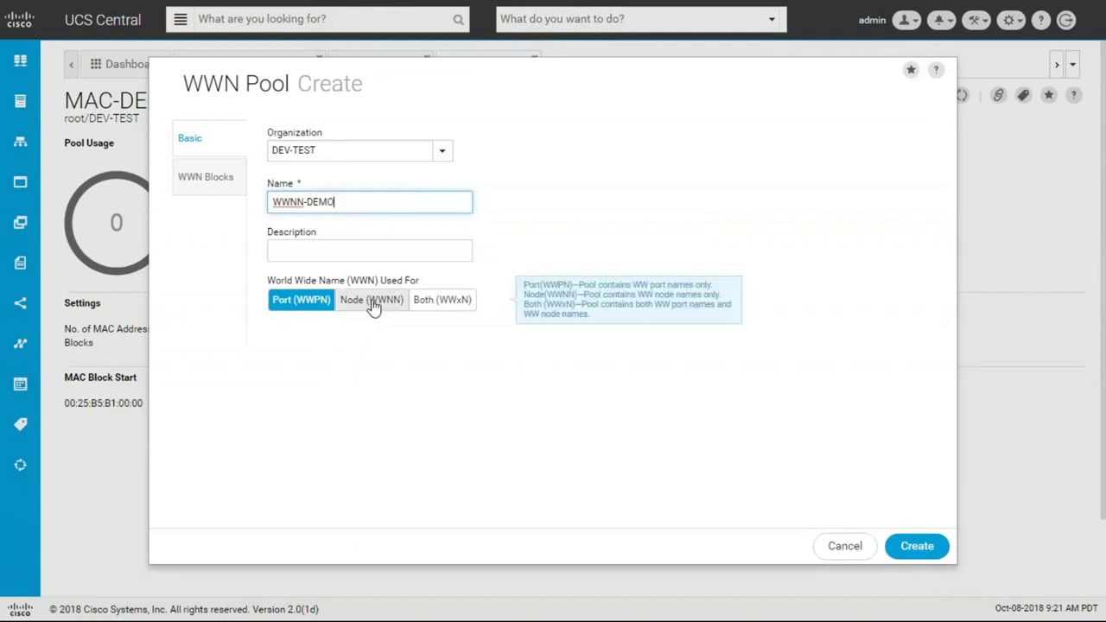
left_click(374, 304)
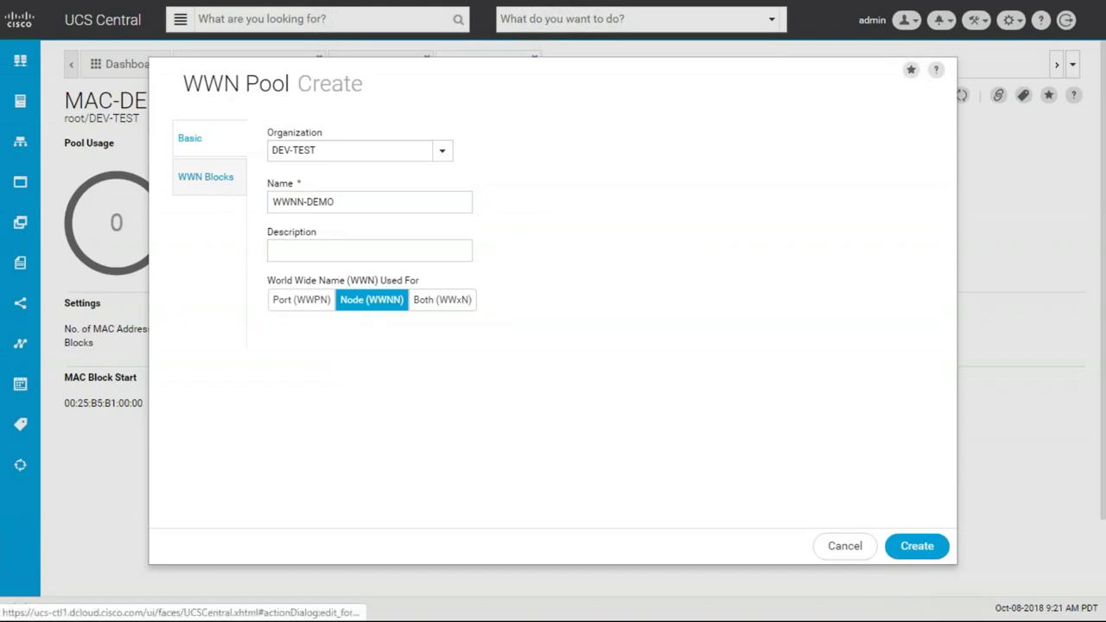
Step: Add a 256-name WWN block starting 20:01:00:25:B5:00:00:00 and create the WWNN-DEMO pool
left_click(206, 176)
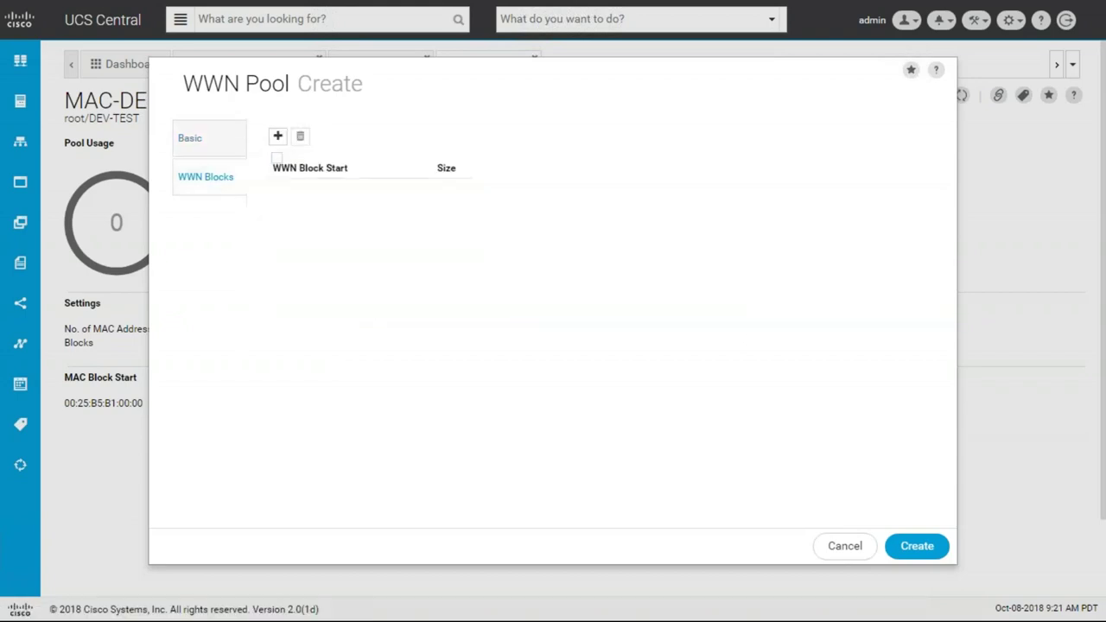
left_click(278, 136)
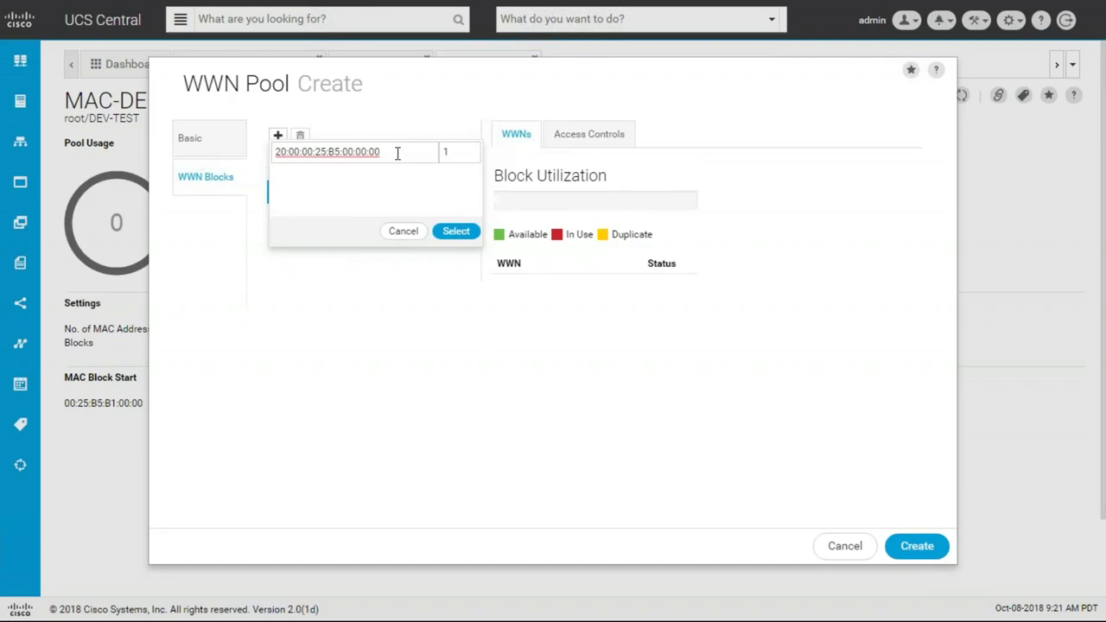
key("BackSpace")
type("1")
type(":")
left_click(452, 154)
type("256")
left_click(463, 234)
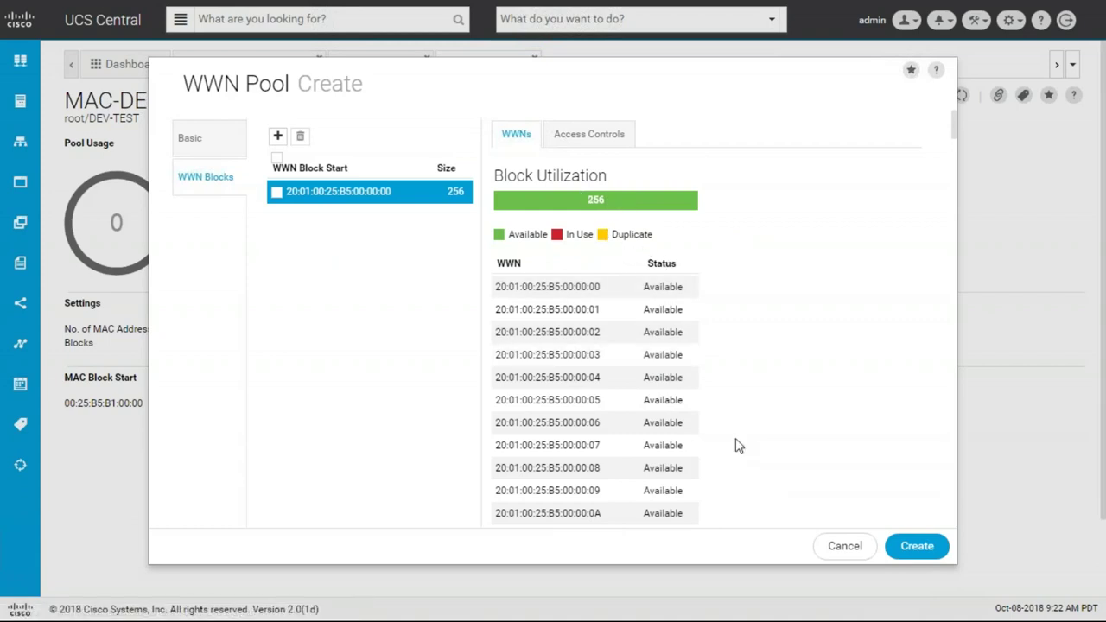
left_click(916, 551)
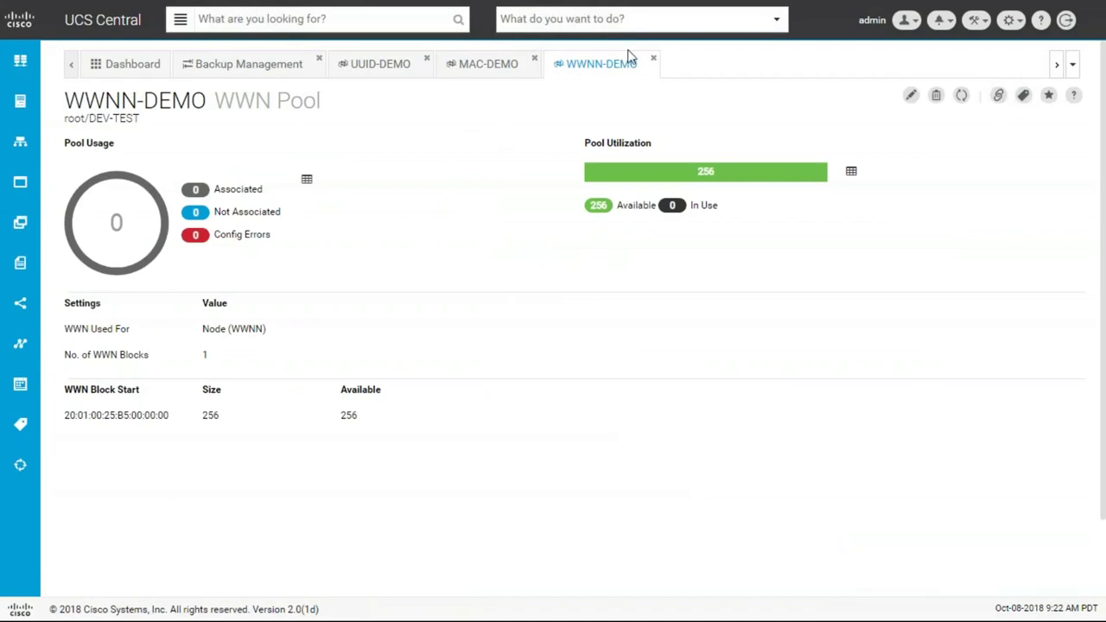
left_click(621, 21)
Step: Search 'wwnn' in the task box and launch Create WWN Pool
type("wwpn")
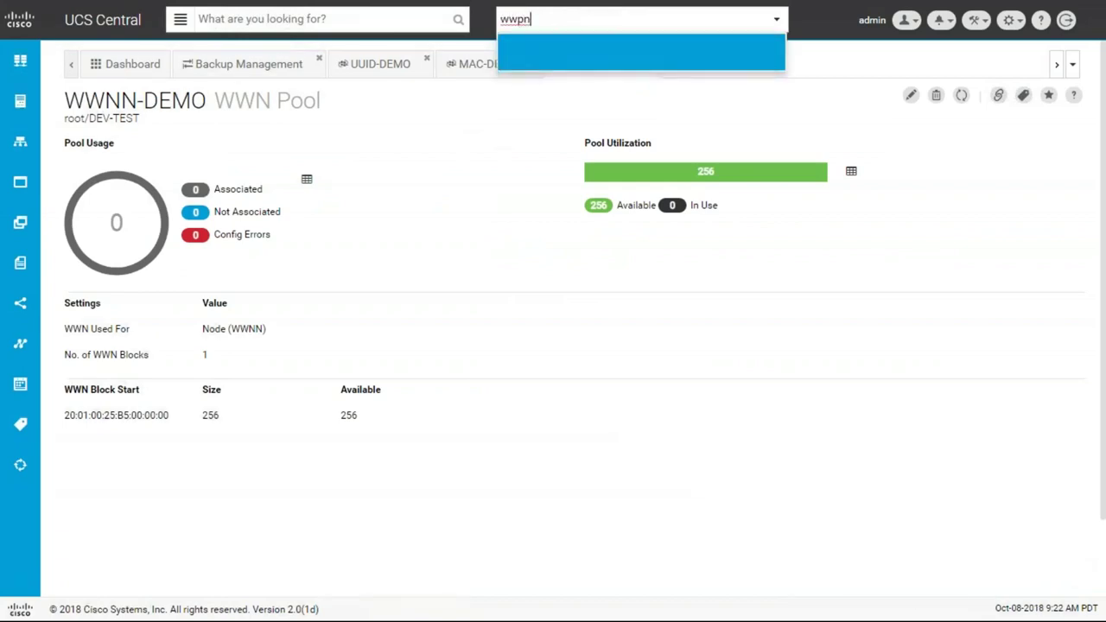
key("BackSpace")
key("BackSpace")
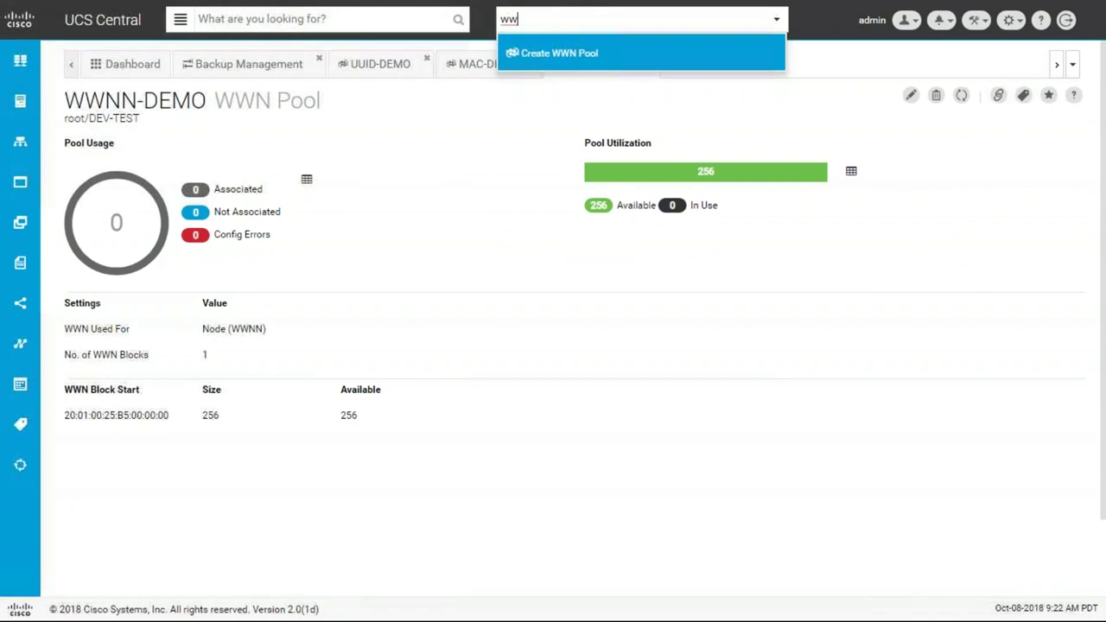
type("pn")
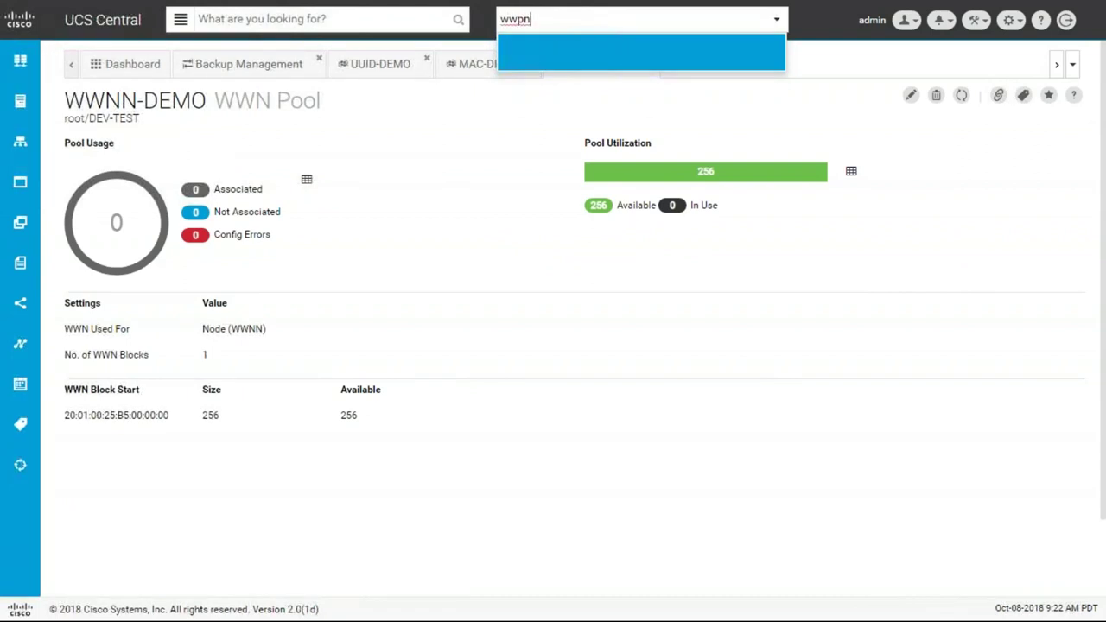
key("BackSpace")
key("BackSpace")
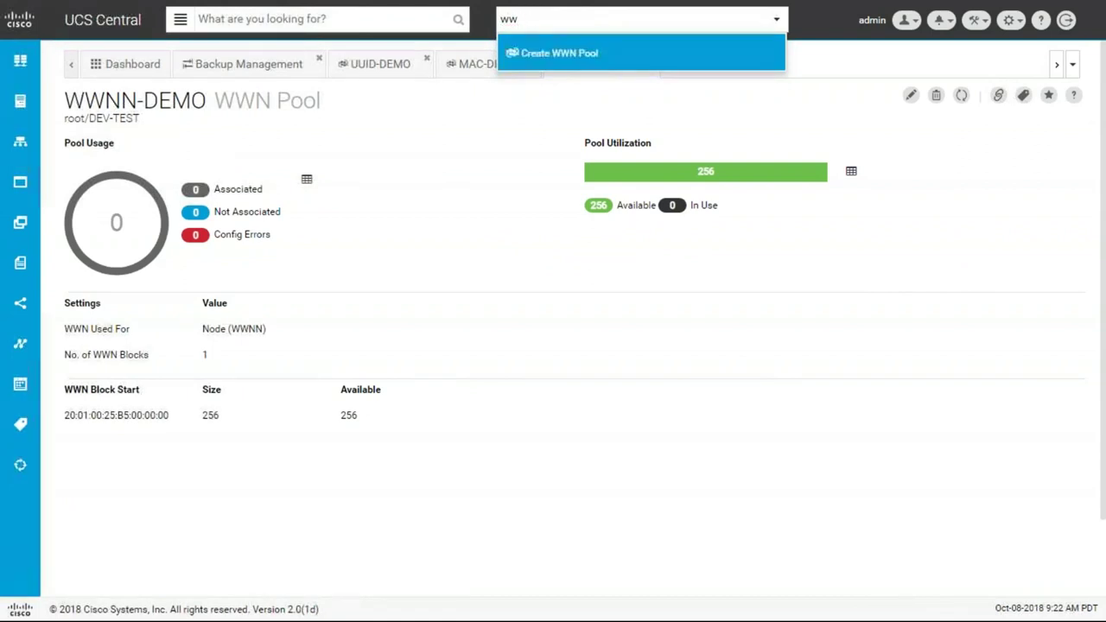
type("nn")
key("Return")
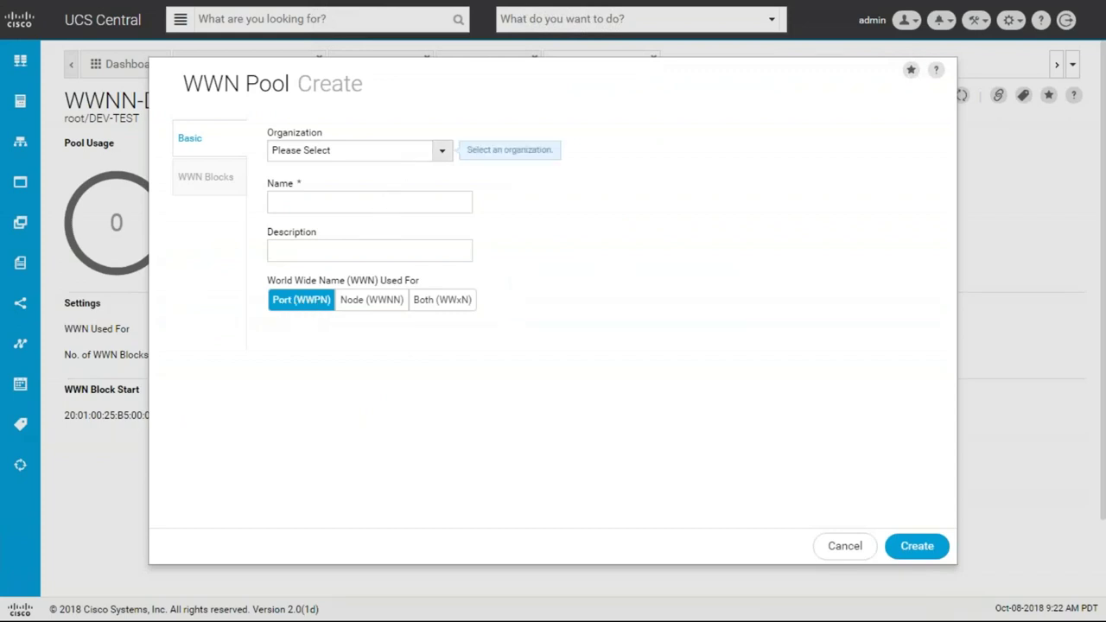
Step: Place the pool in DEV-TEST, name it WWPN-A-DEMO, and show its WWN Blocks list
left_click(355, 150)
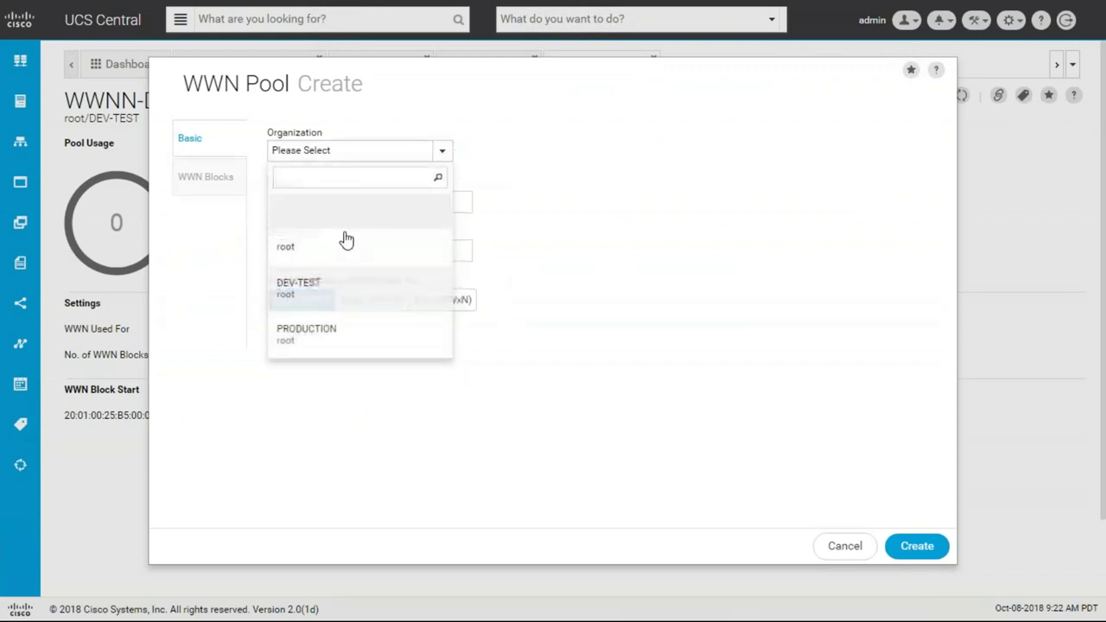
left_click(328, 286)
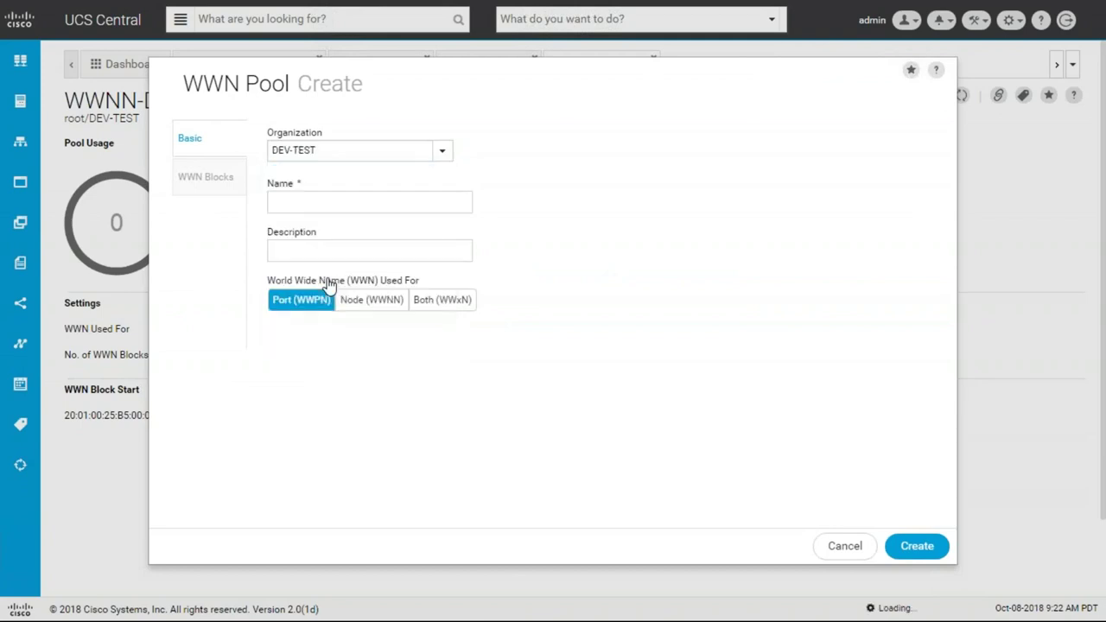
left_click(343, 200)
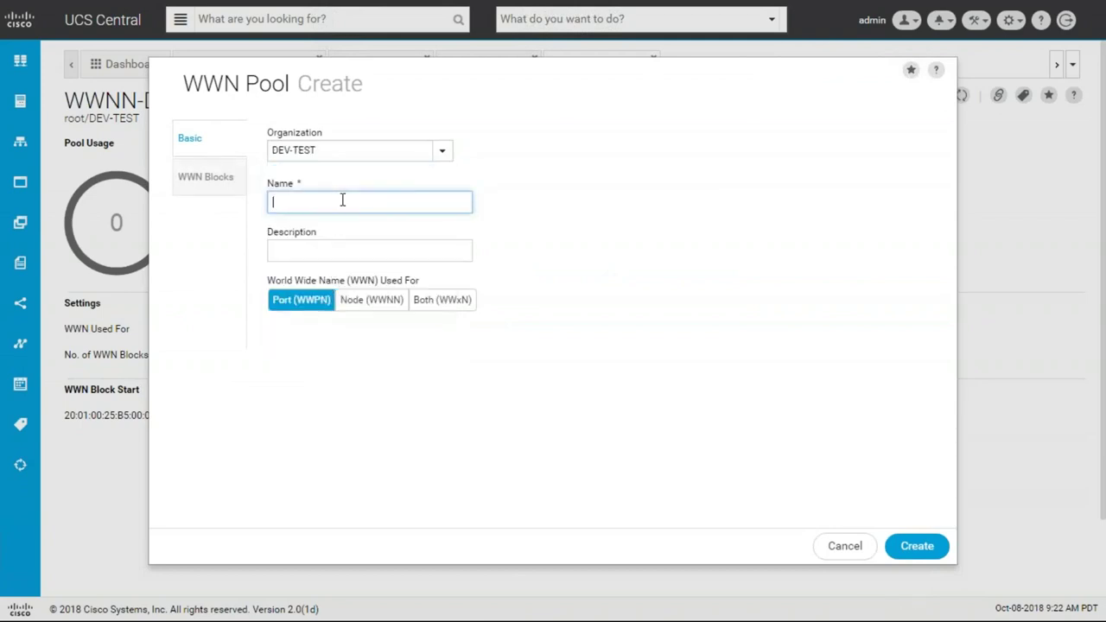
type("WWPN-A-DEMO")
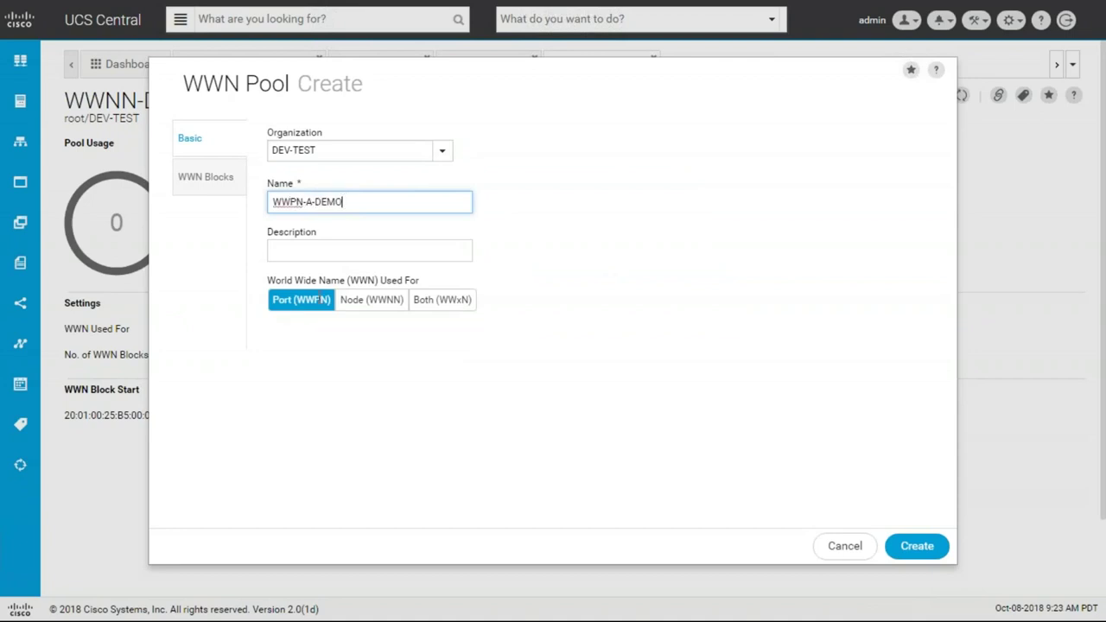
left_click(205, 178)
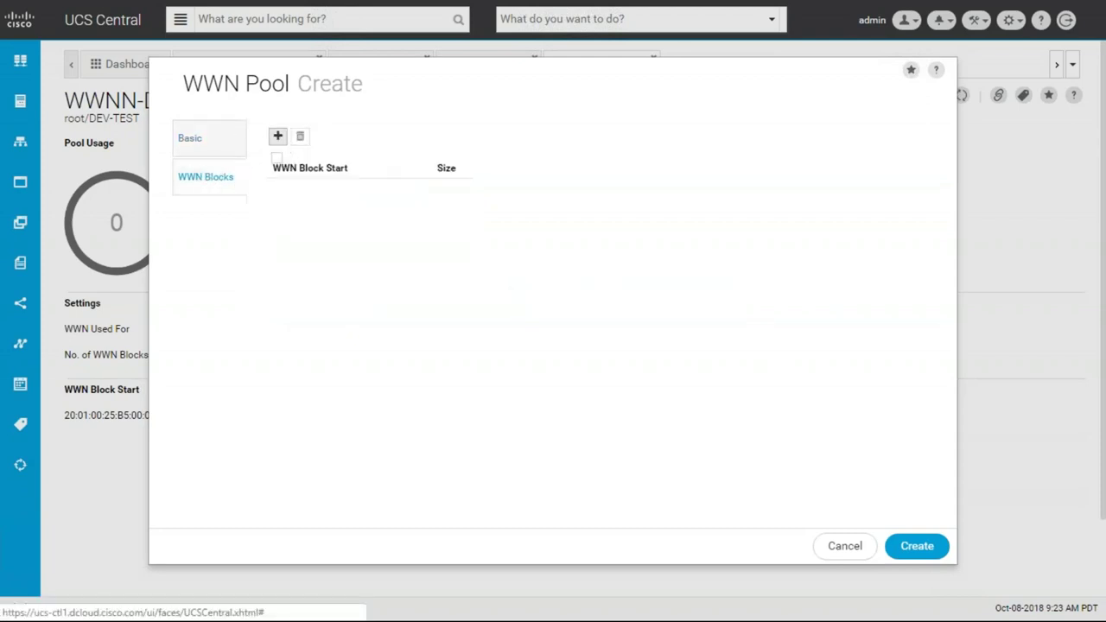
Step: Add an AA-prefixed WWN block mistakenly sized 265, then delete that block
left_click(277, 136)
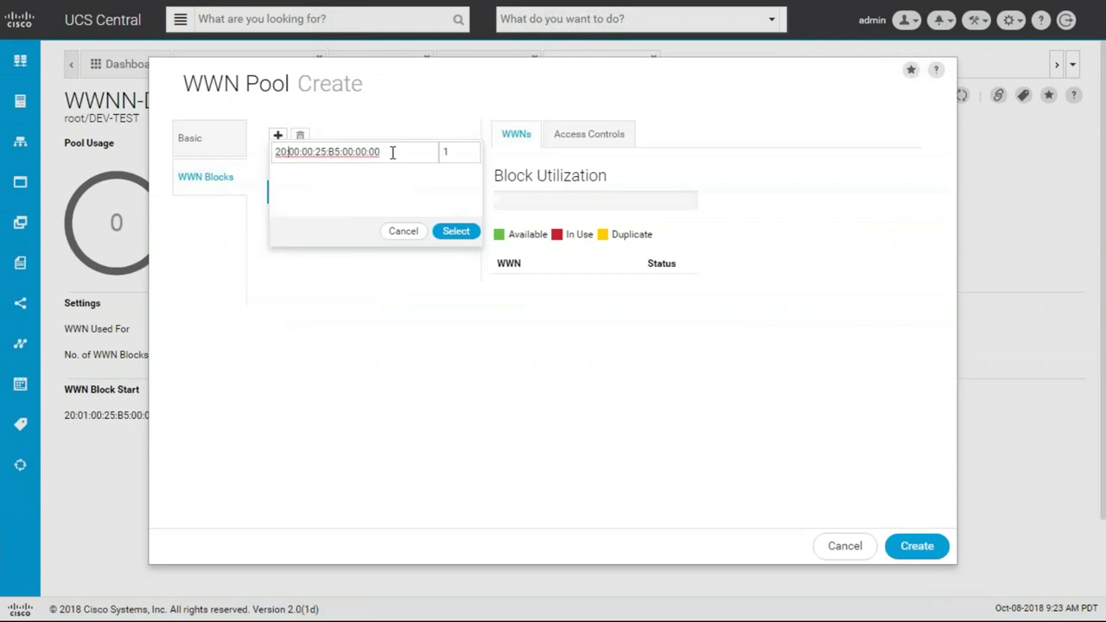
type("20:01")
key("BackSpace")
key("BackSpace")
type("AA:")
left_click(446, 153)
type("265")
left_click(456, 231)
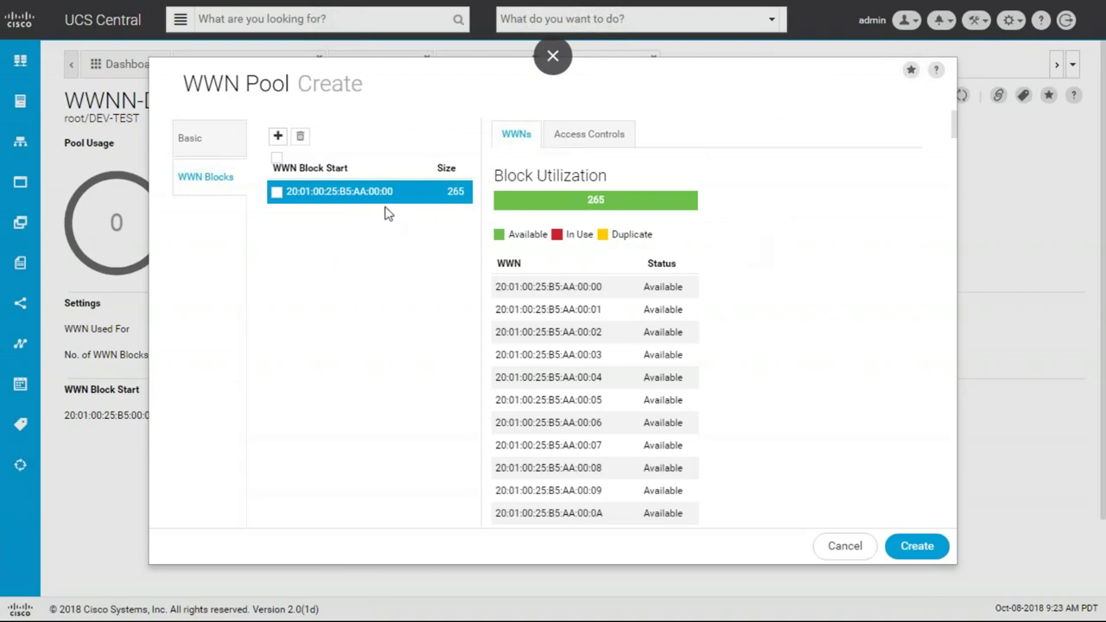
left_click(276, 192)
left_click(300, 137)
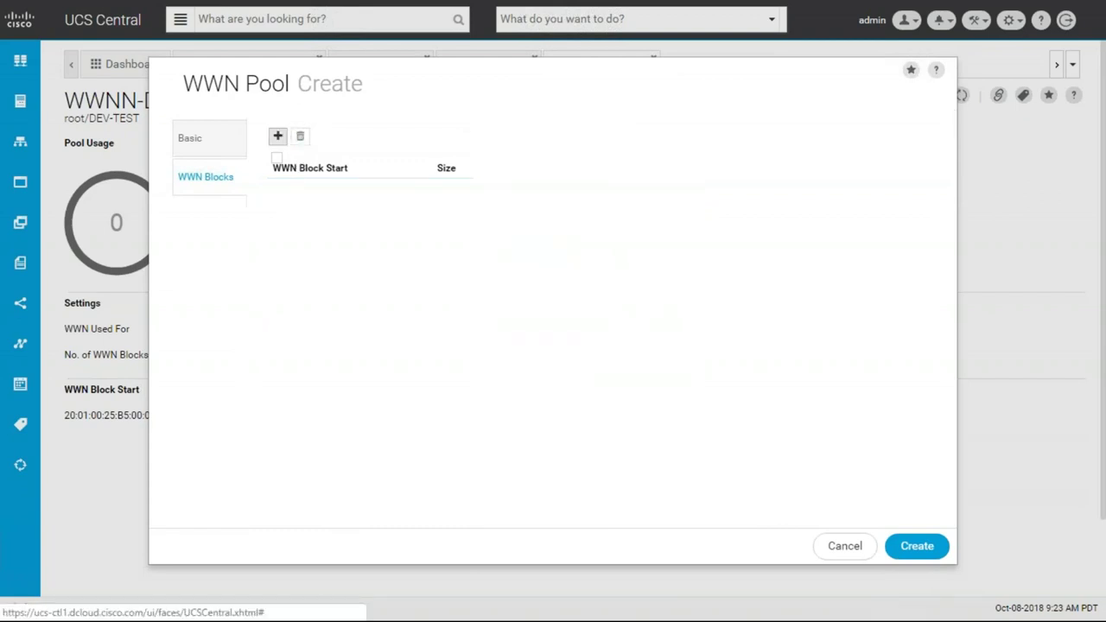
Step: Add a 256-address block starting at 20:01:00:25:B5:AA:00:00 to WWPN-A-DEMO
left_click(278, 136)
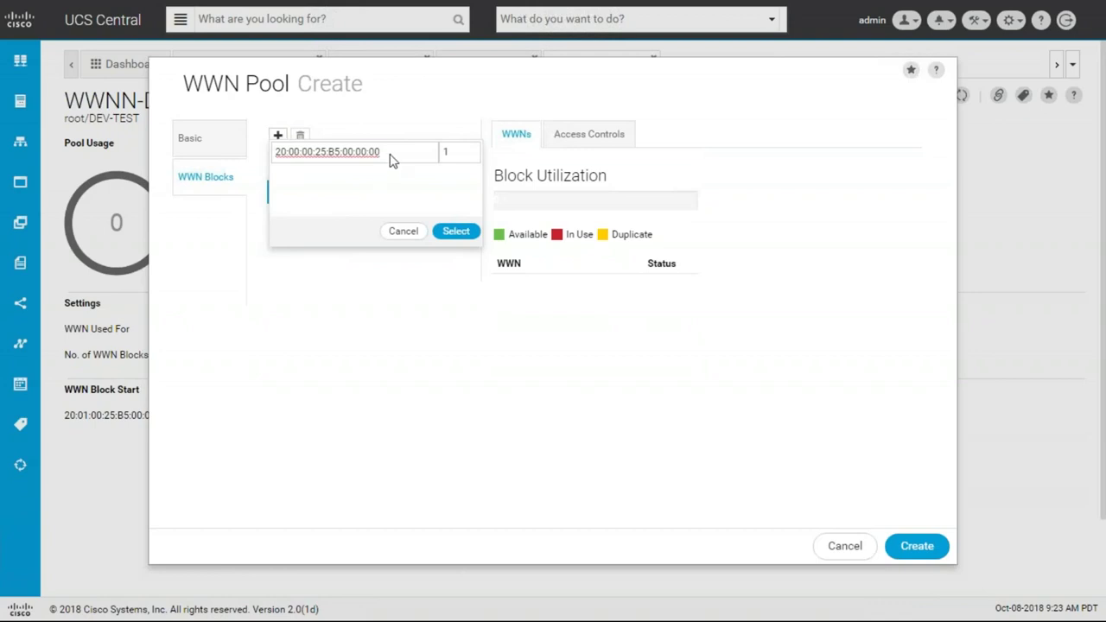
double_click(448, 152)
type("256")
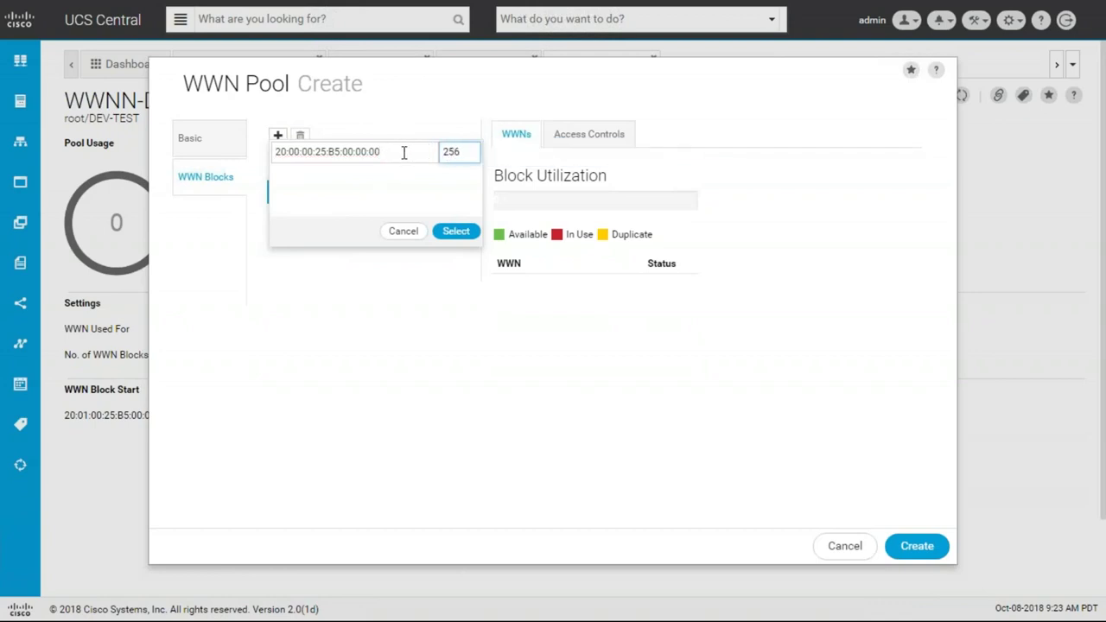
left_click(402, 154)
key("Left")
key("Left")
key("Left")
key("BackSpace")
key("BackSpace")
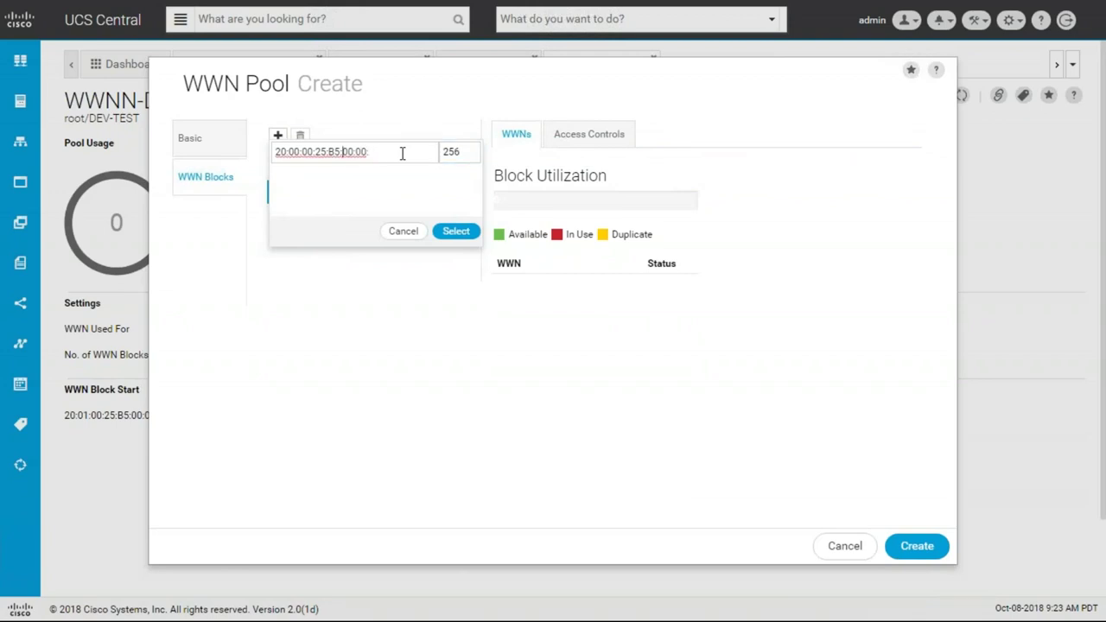
type("AA")
key("BackSpace")
type("a")
key("BackSpace")
type("1")
left_click(444, 237)
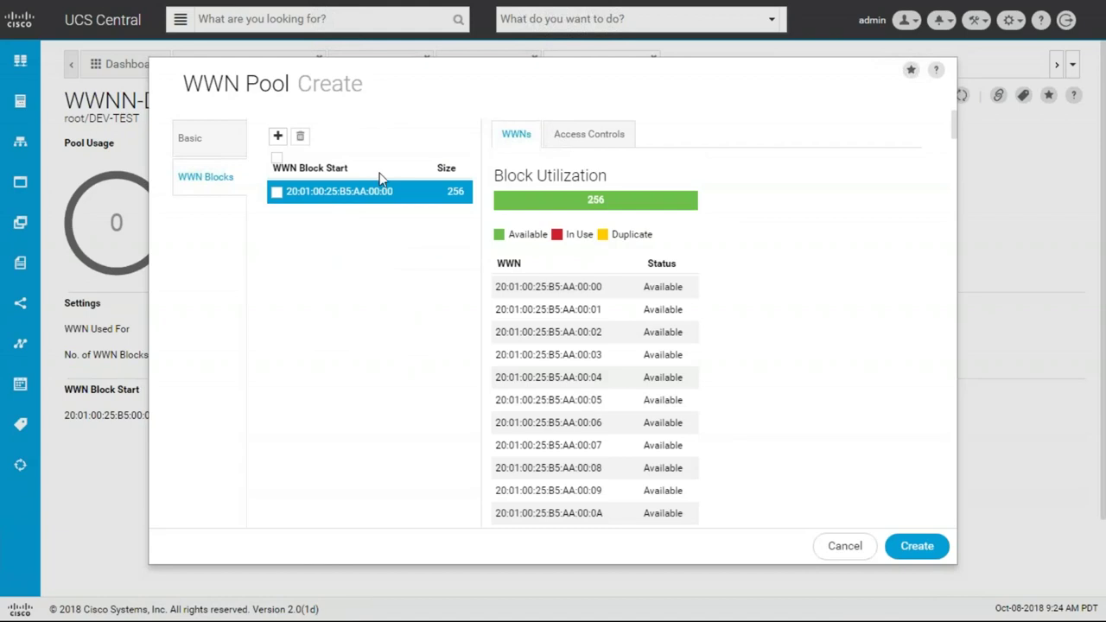
Step: Save WWPN-A-DEMO and launch Create WWN Pool via a 'wwn' task search
left_click(915, 548)
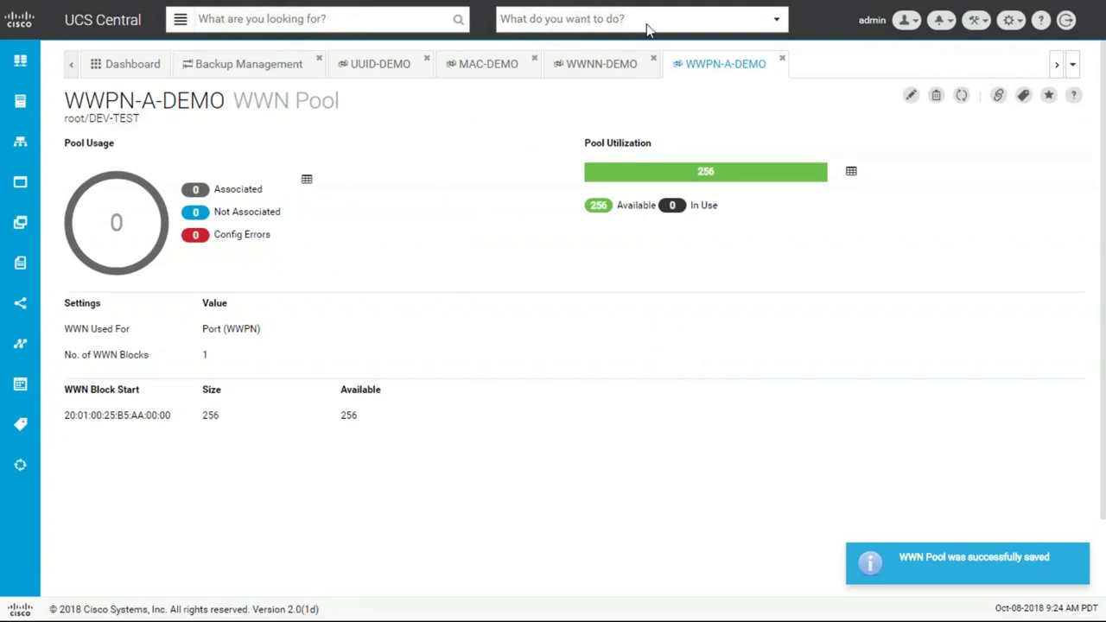
type("wwn")
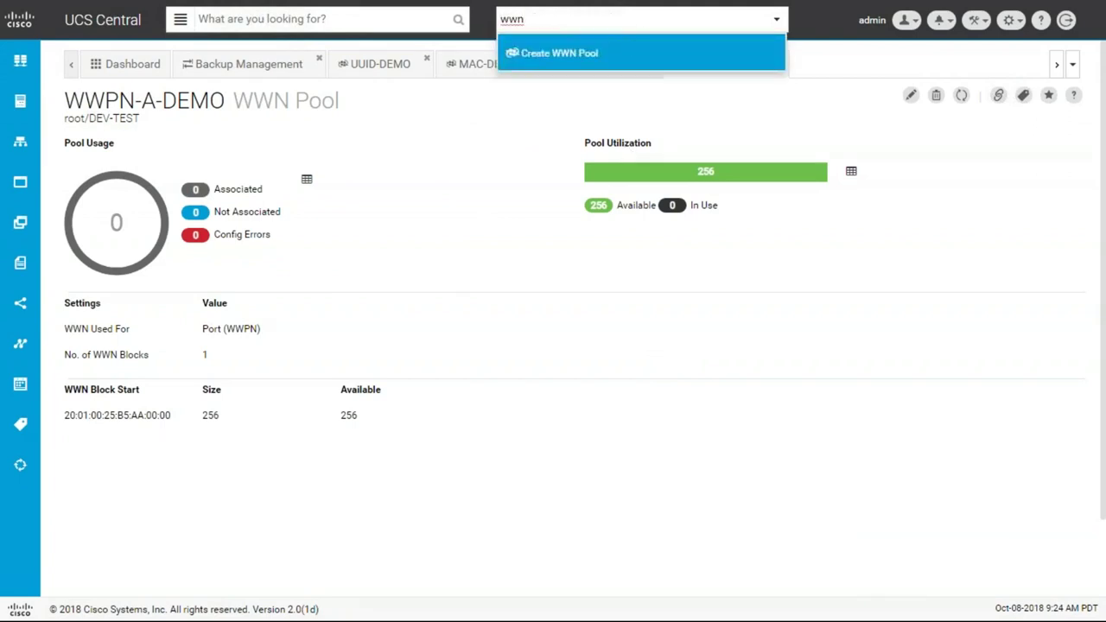
key("Return")
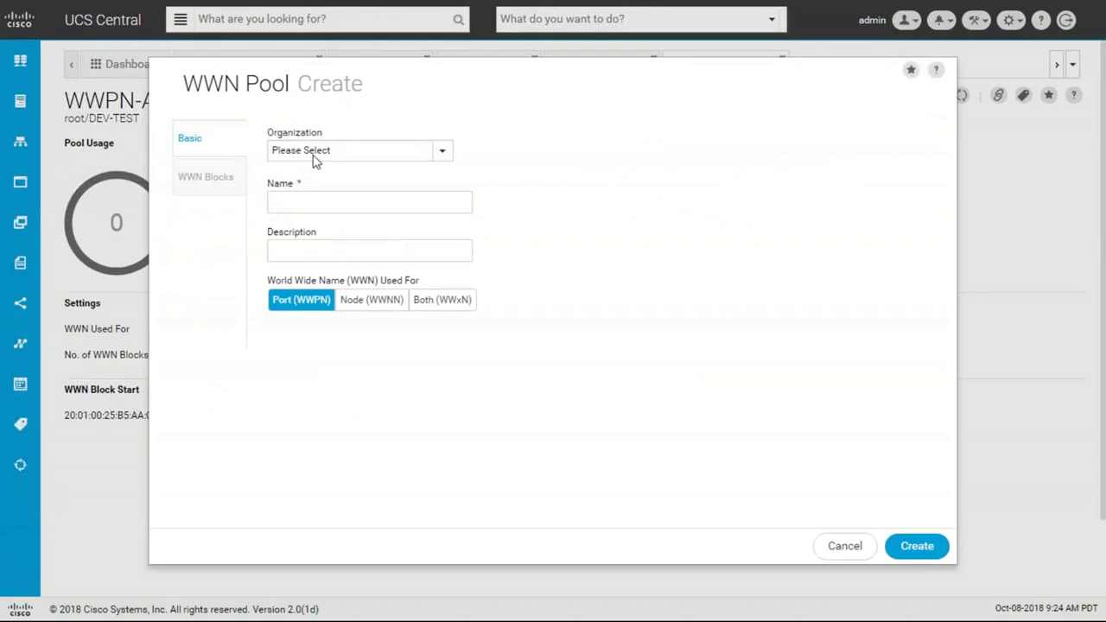
Step: Set the new pool's organization to DEV-TEST and its name to WWPN-B-DEMO
left_click(340, 161)
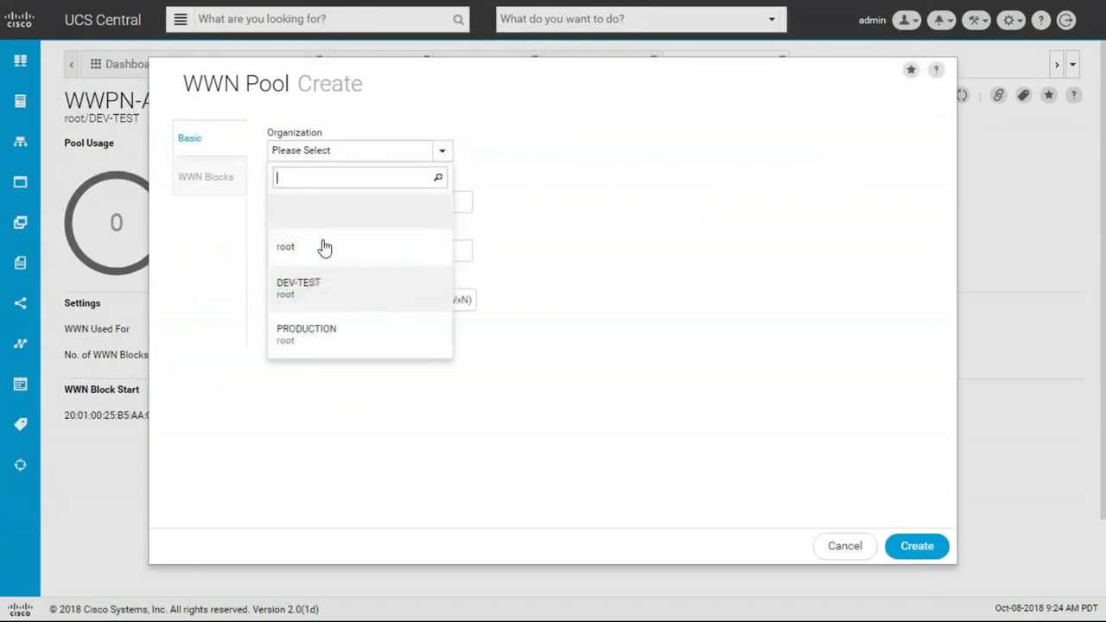
left_click(315, 290)
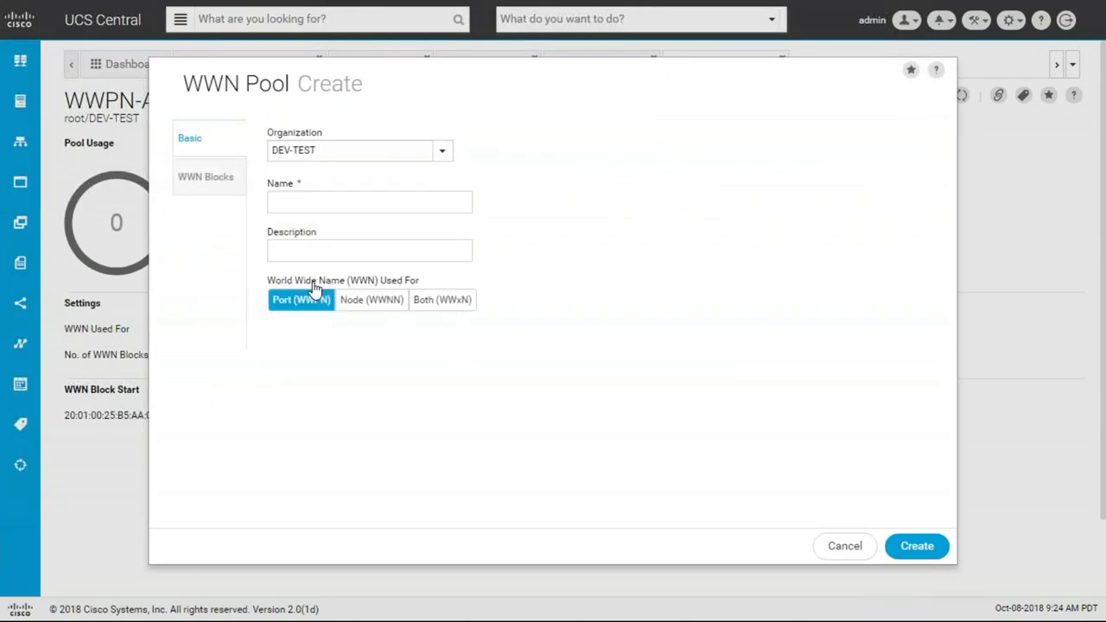
left_click(350, 205)
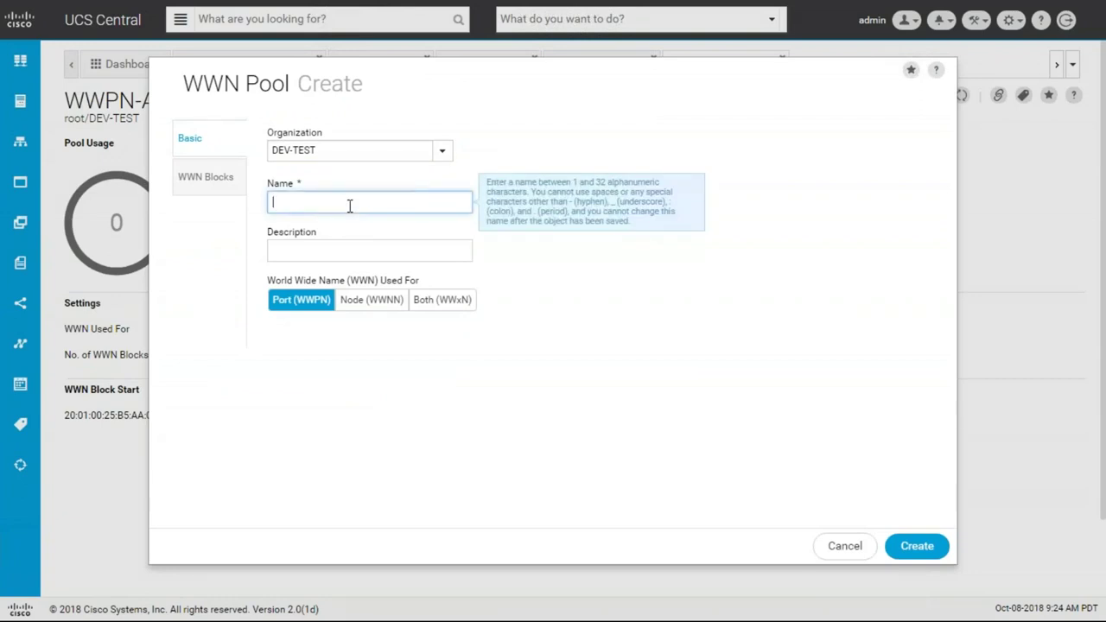
type("WWPN-")
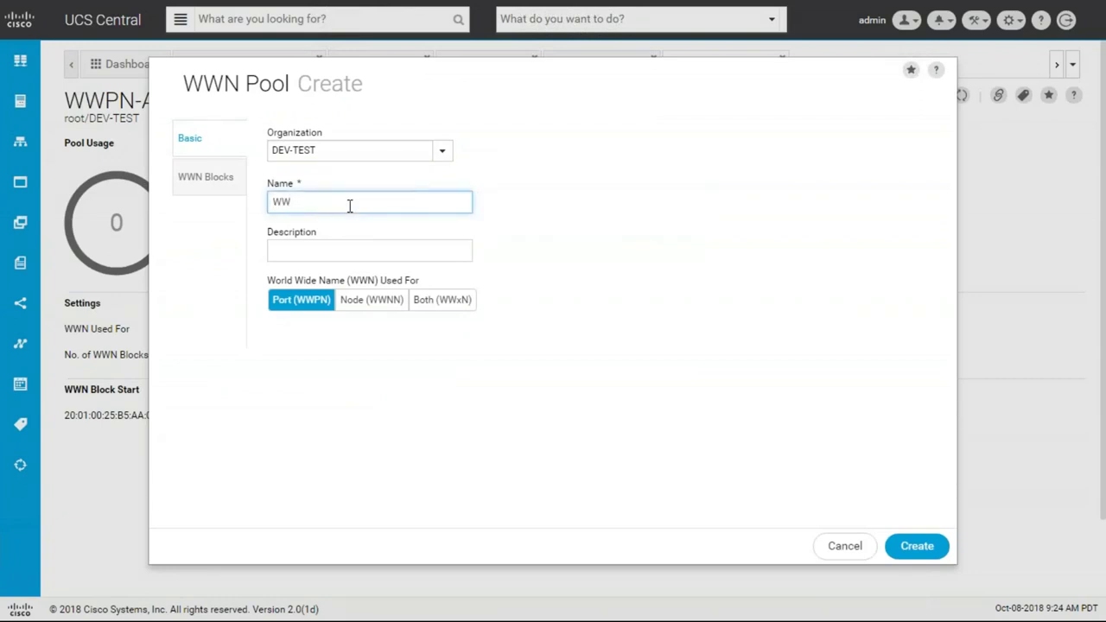
type("B-DEMO")
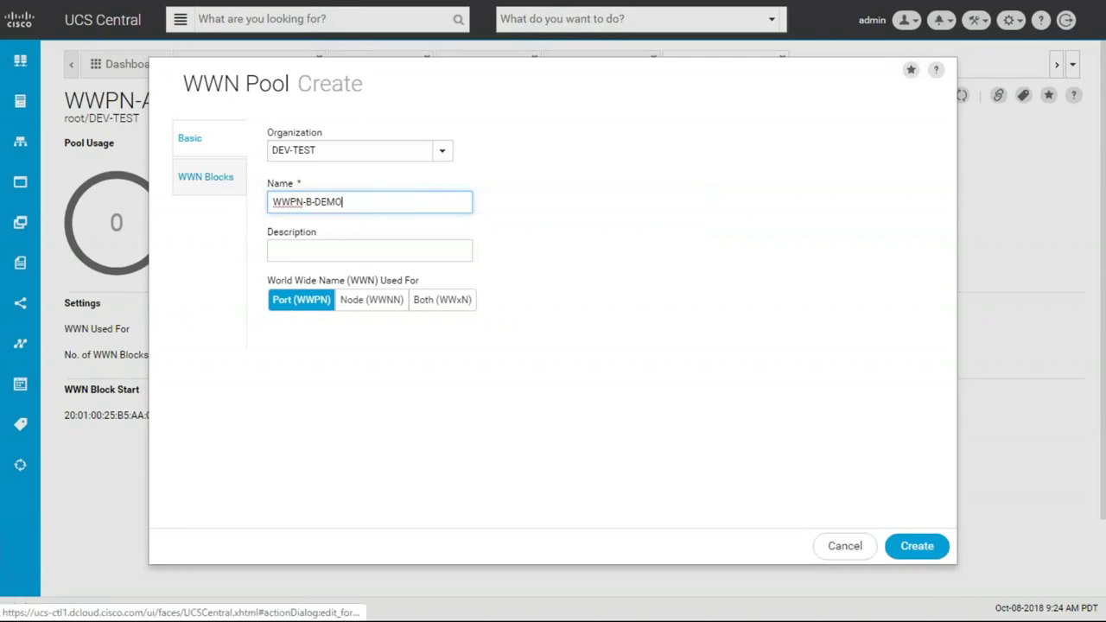
left_click(206, 176)
Step: Add a 256-address block from 20:01:00:25:B5:BB:00:00 and save WWPN-B-DEMO
left_click(277, 136)
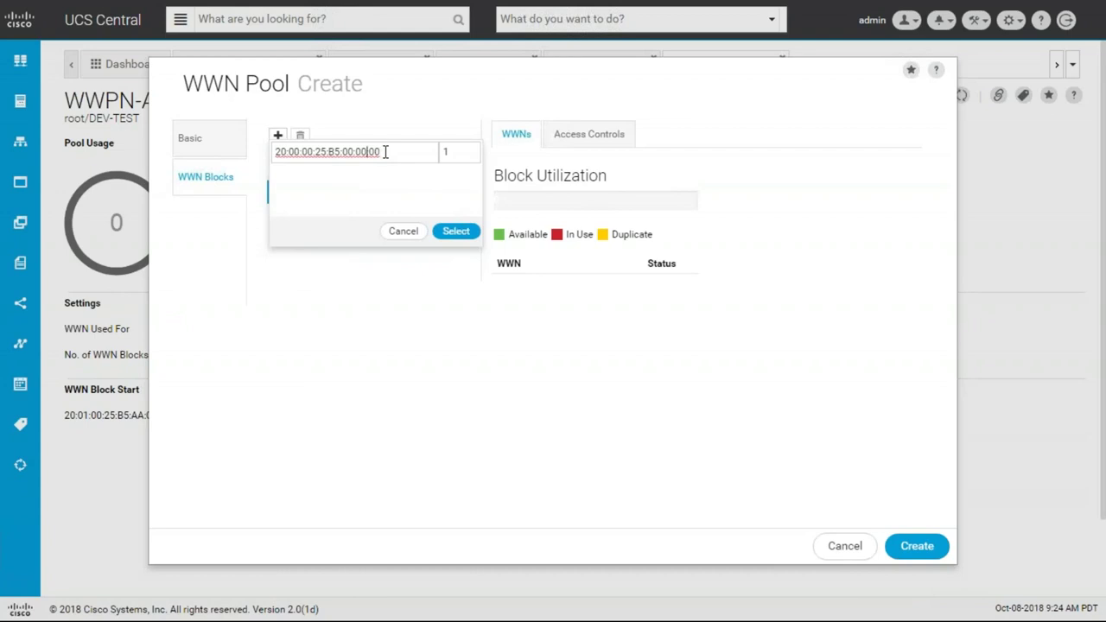
key("Left")
key("Left")
key("Left")
key("Delete")
key("Delete")
type("BB")
key("Left")
key("Left")
key("Left")
key("Left")
key("Left")
key("BackSpace")
type("1")
left_click(449, 154)
type("256")
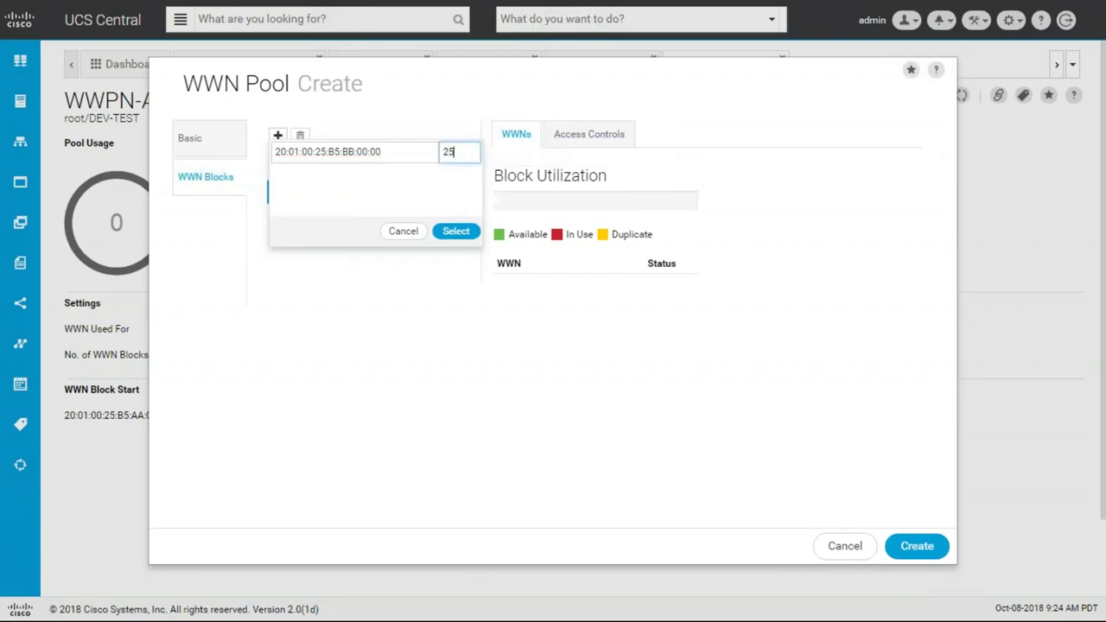
left_click(455, 232)
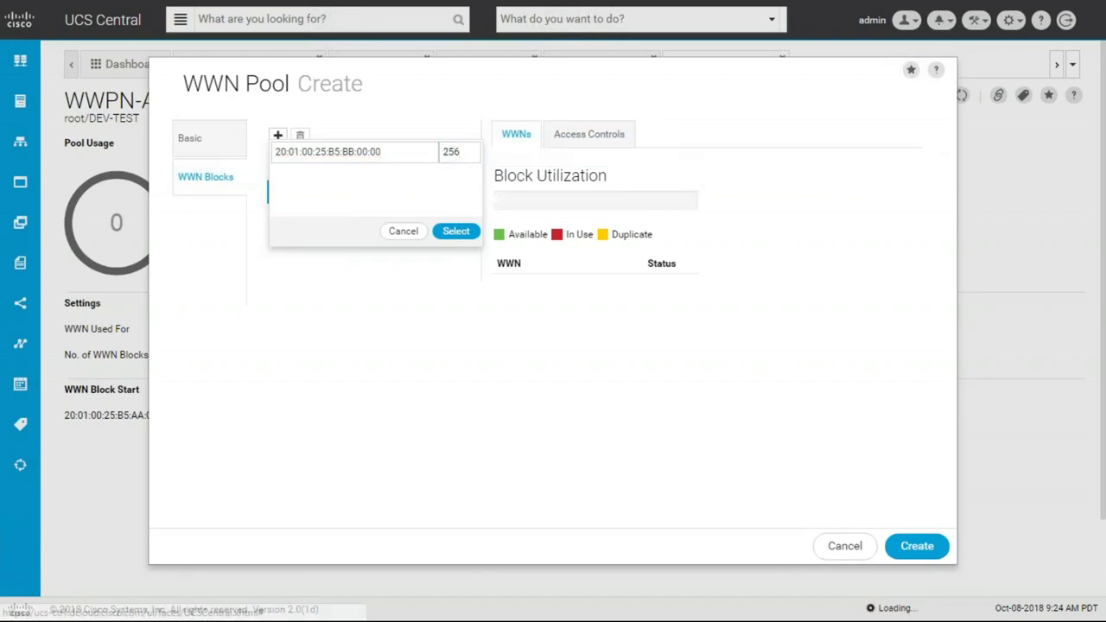
left_click(915, 547)
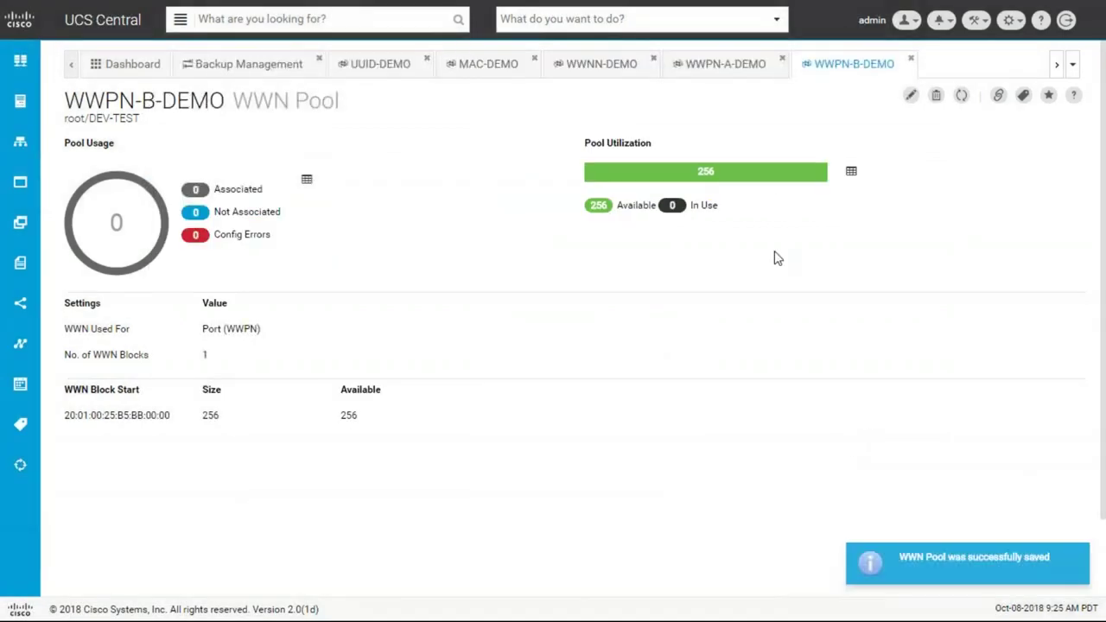
Step: Review the UUID-DEMO, MAC-DEMO, WWNN-DEMO and WWPN-A-DEMO pools for 256 available addresses each
left_click(387, 70)
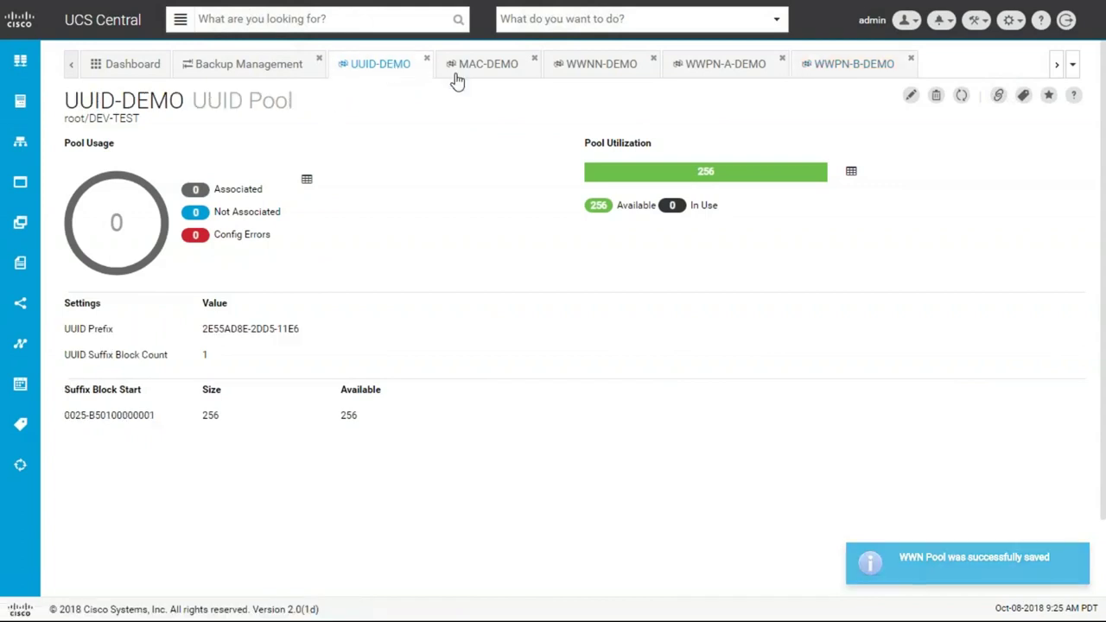
left_click(484, 73)
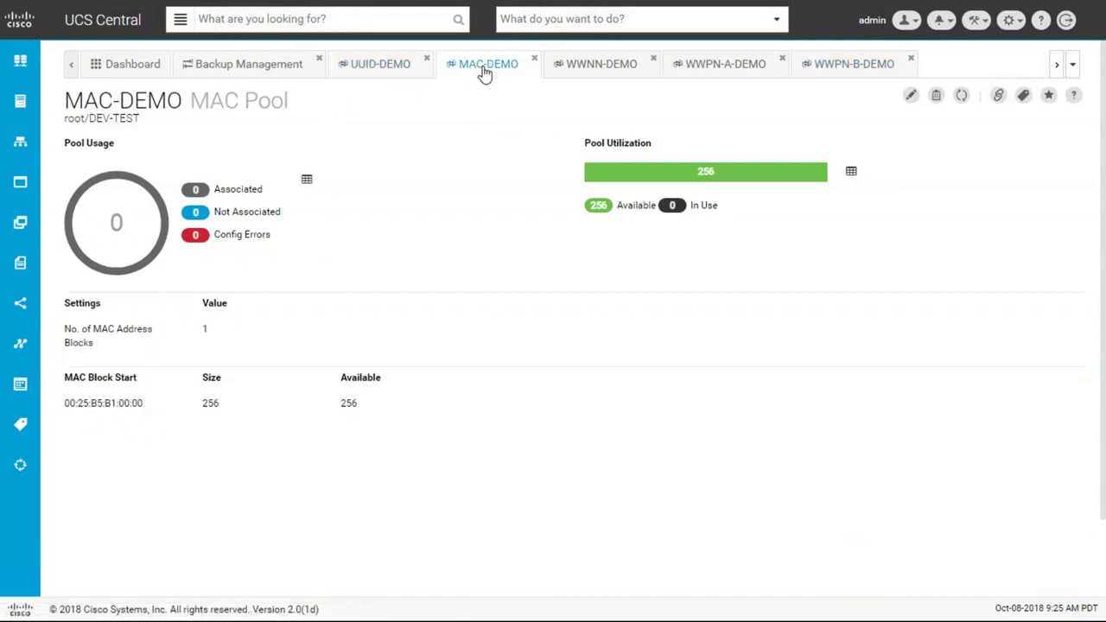
left_click(594, 73)
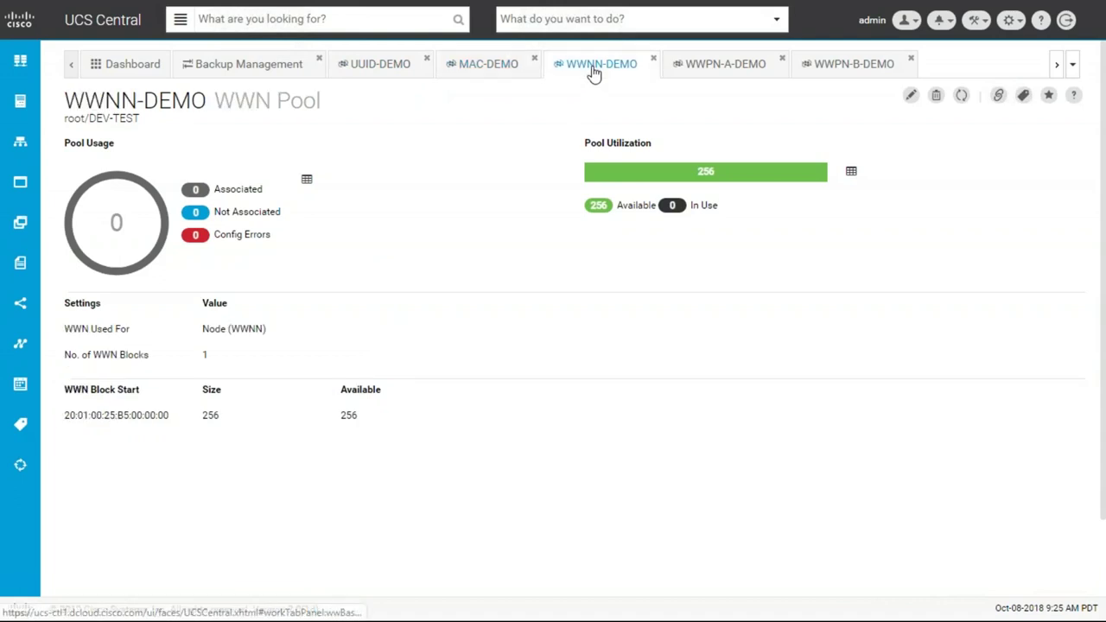
left_click(726, 69)
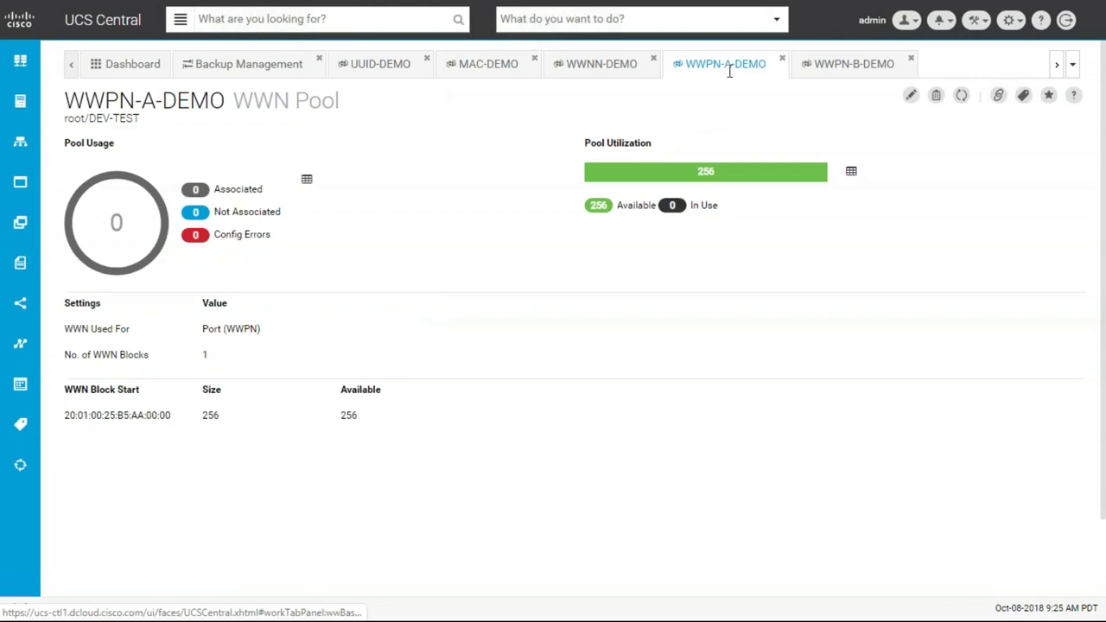
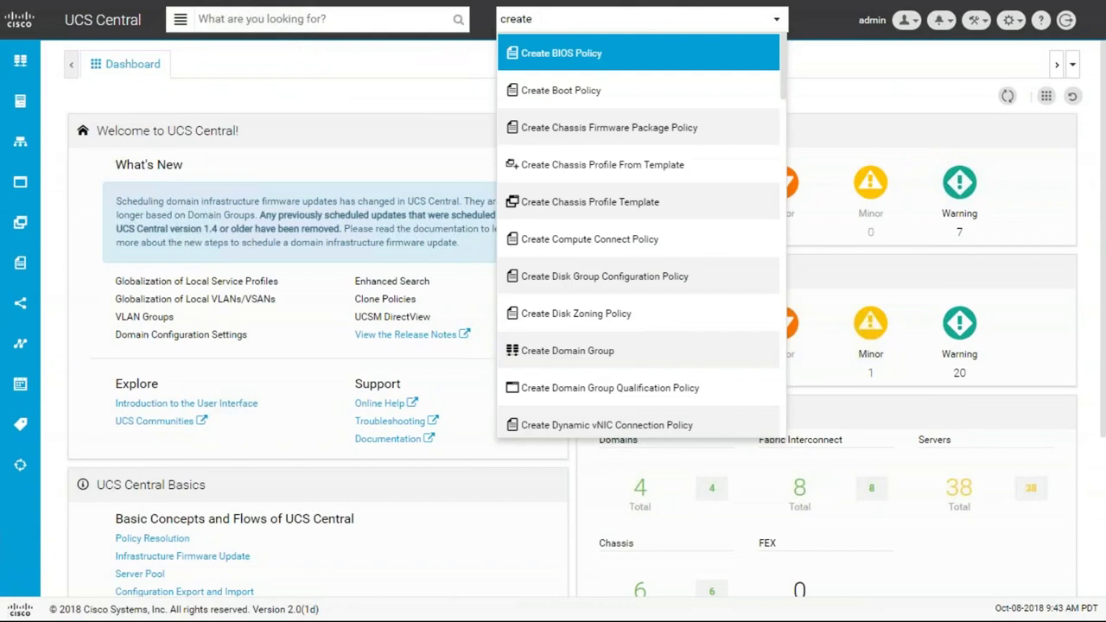
Step: Create local disk policy Any-Disk-DEMO in DEV-TEST with Any Configuration mode and protection disabled
type("ca")
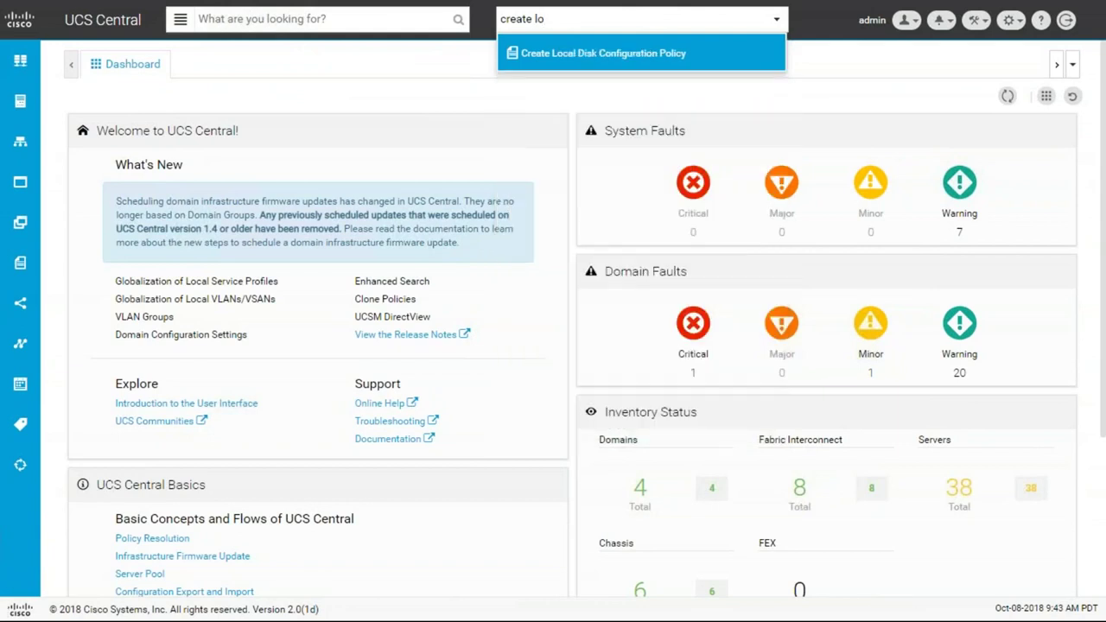
left_click(620, 59)
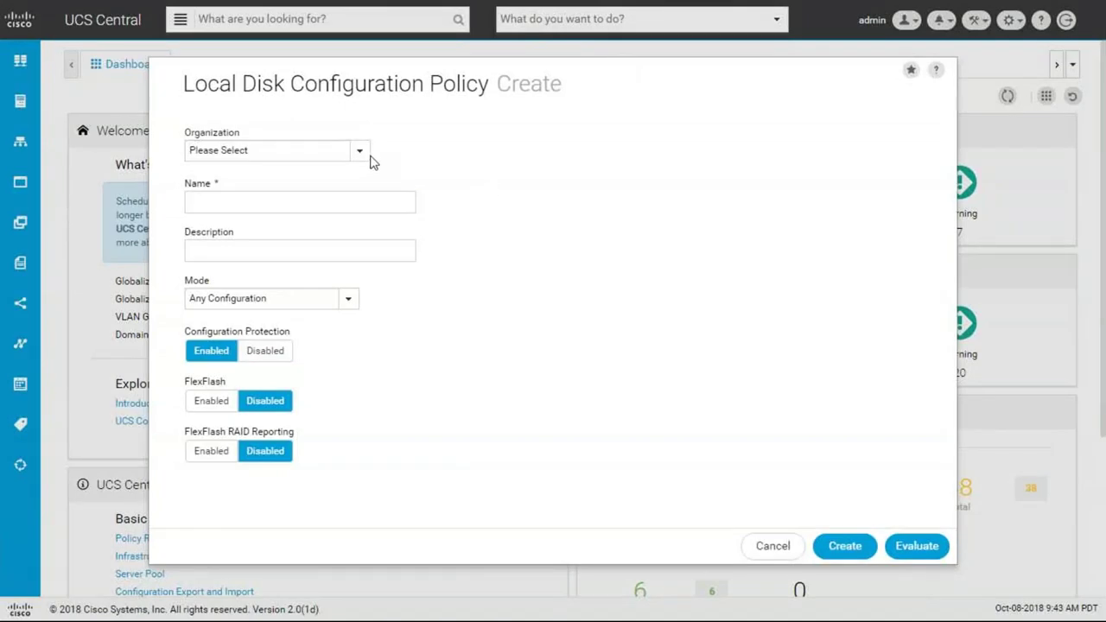
left_click(359, 151)
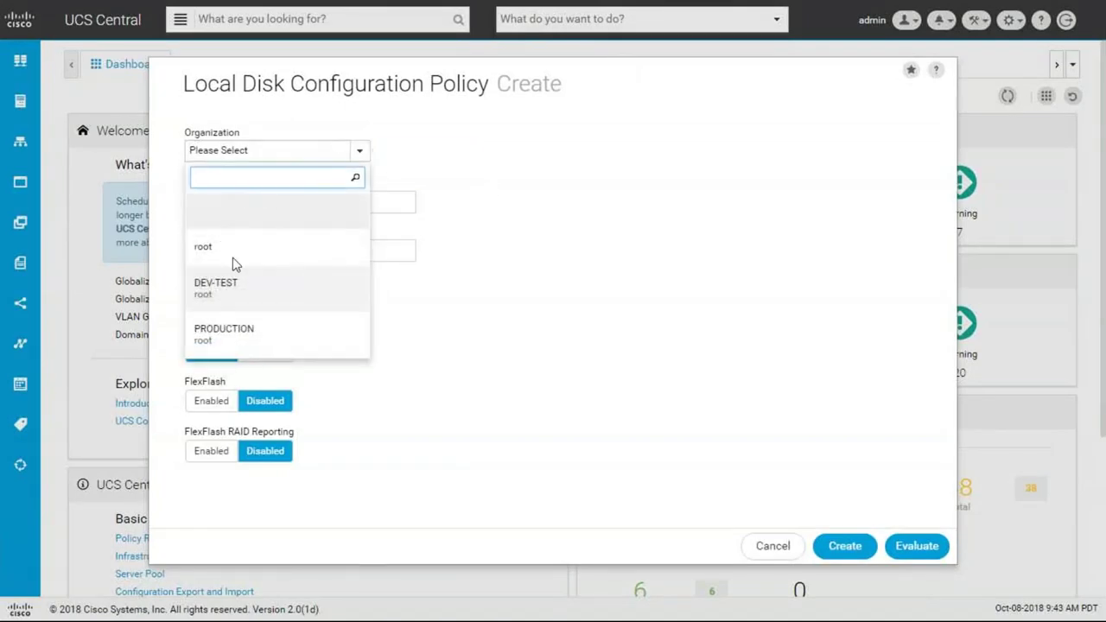
left_click(223, 291)
left_click(280, 210)
type("Any-Disk-DEMO")
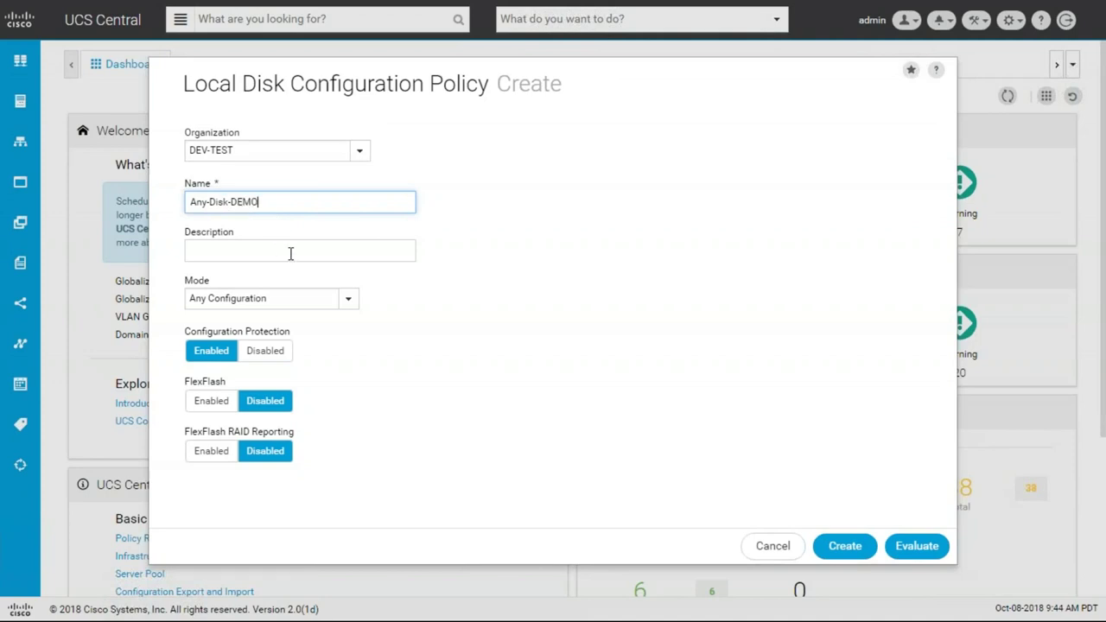
left_click(348, 303)
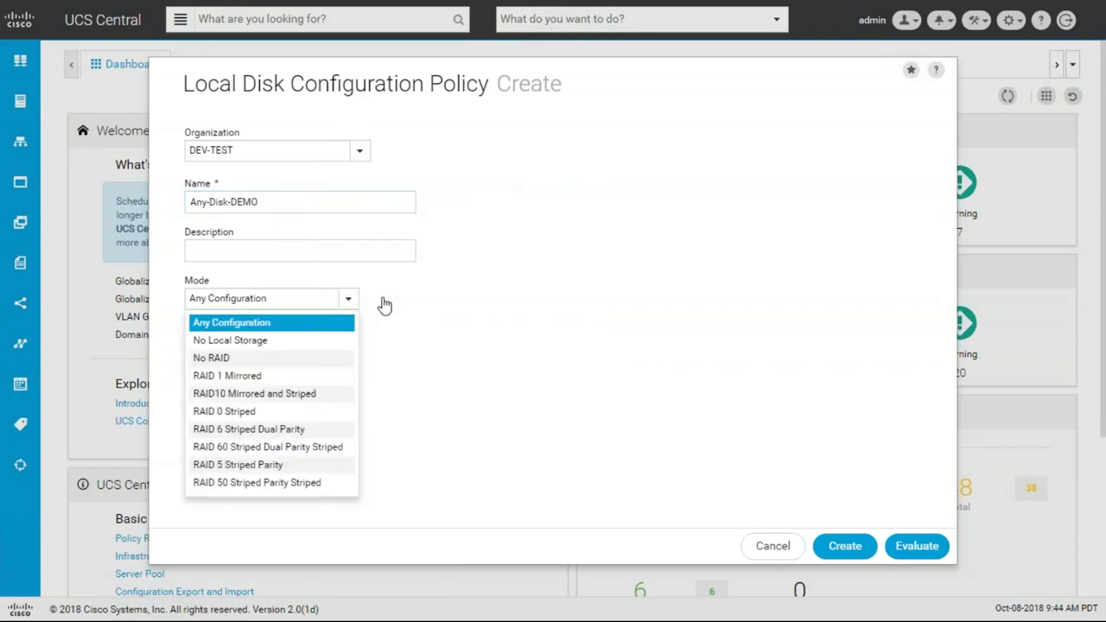
key("Return")
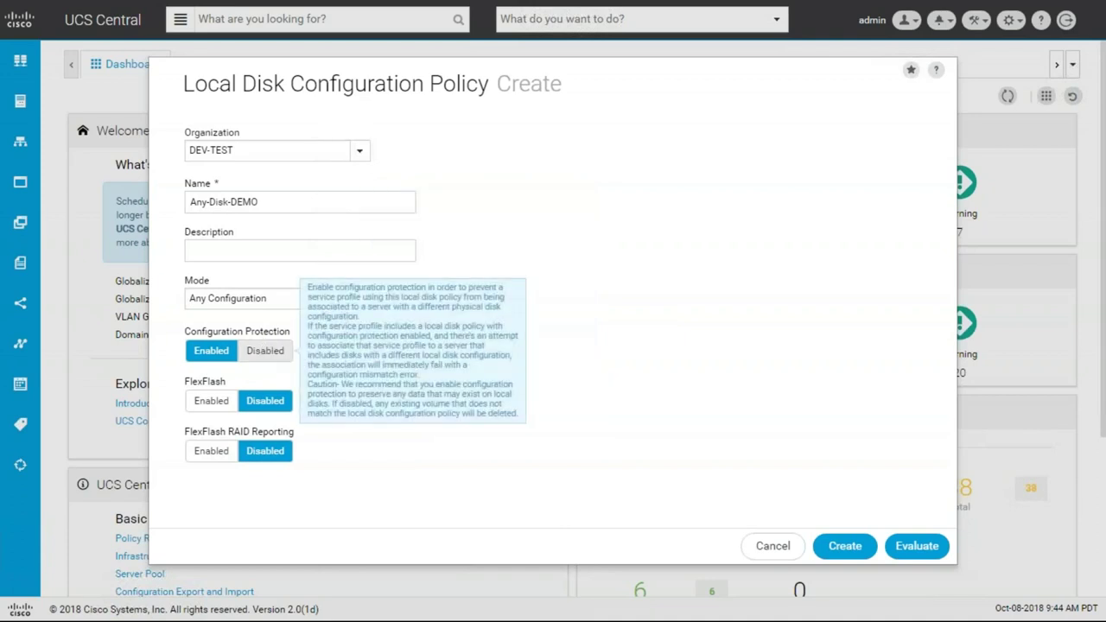
left_click(265, 350)
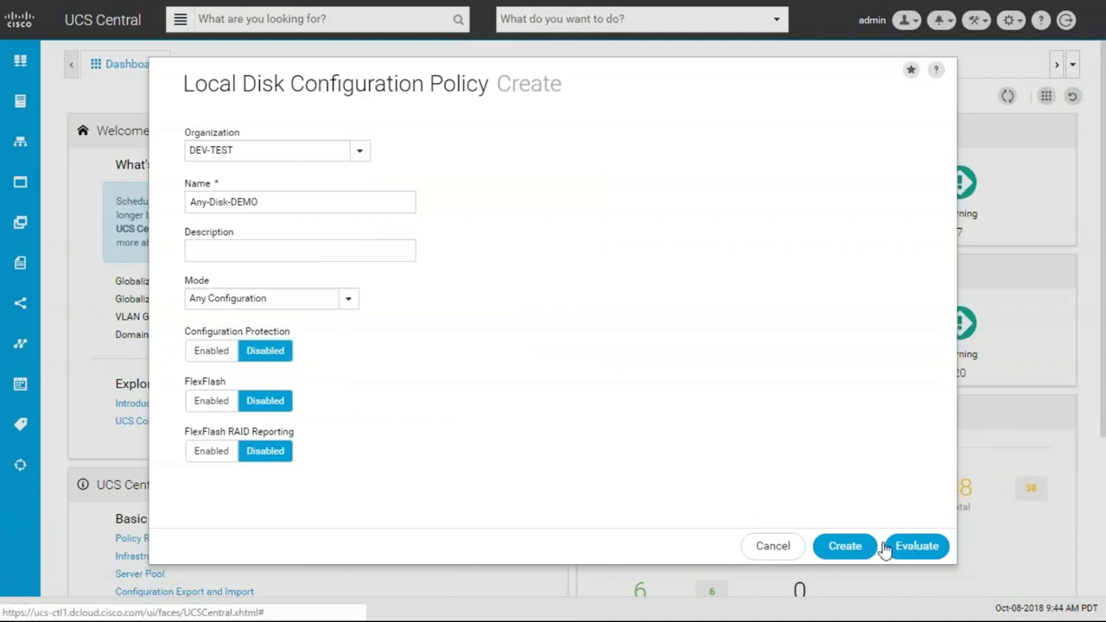
left_click(849, 547)
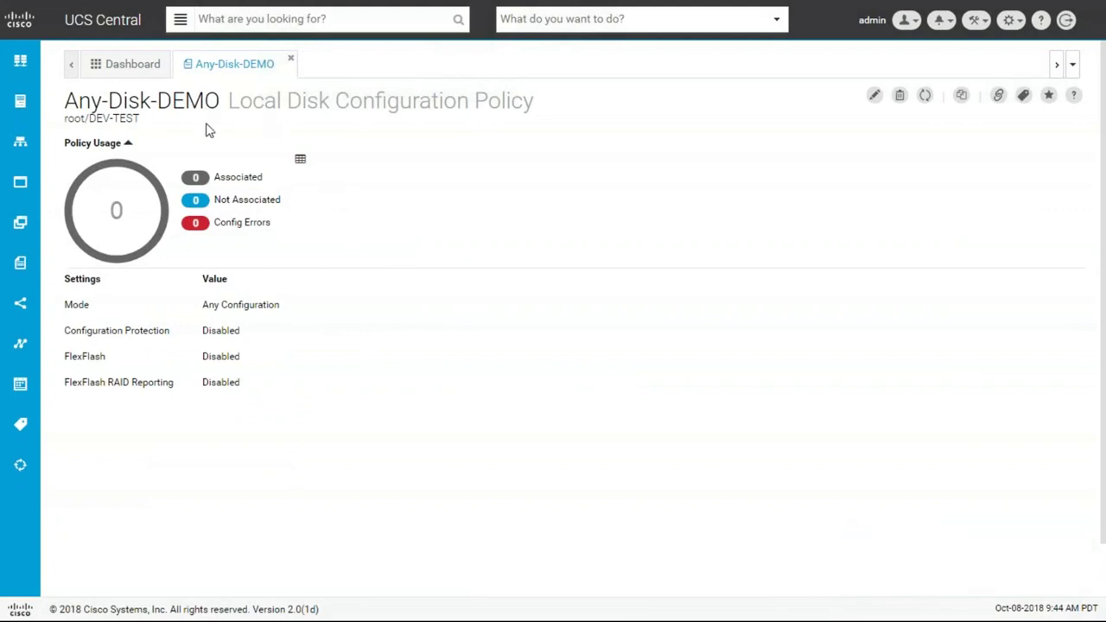
Step: Search 'create boot' in the action box and open the Create Boot Policy form
left_click(549, 24)
type("cea")
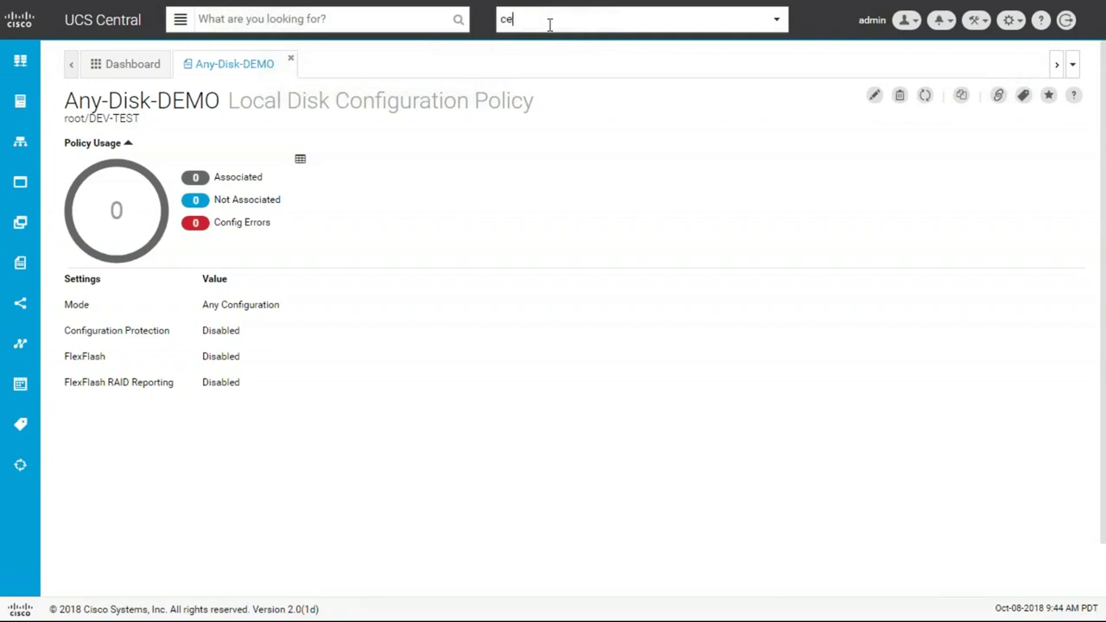
key("BackSpace")
key("BackSpace")
type("reate b")
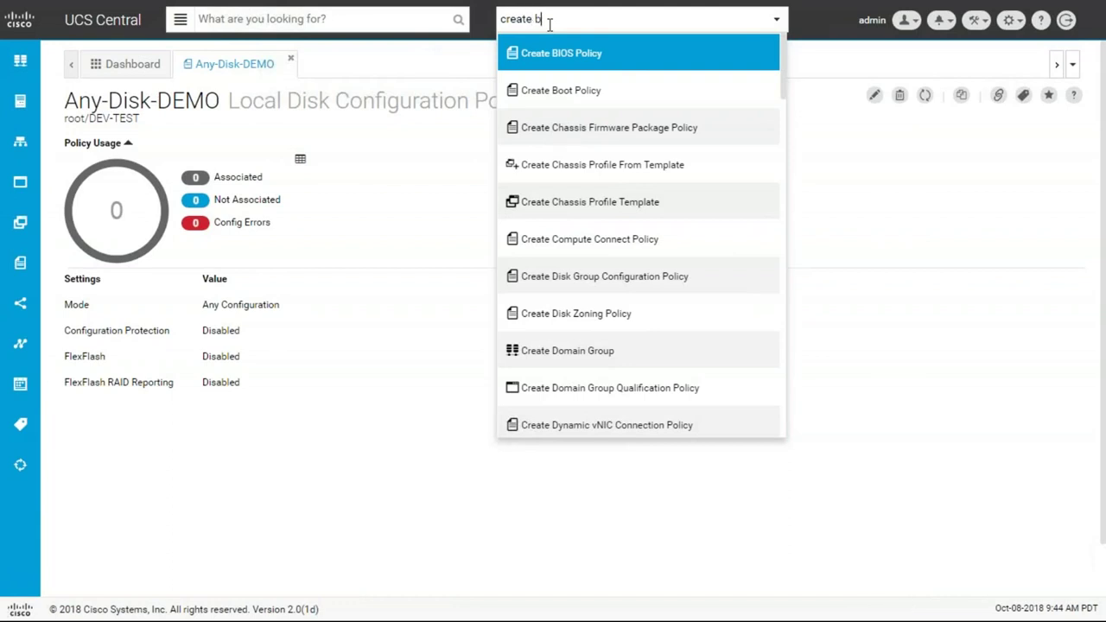
type("oot")
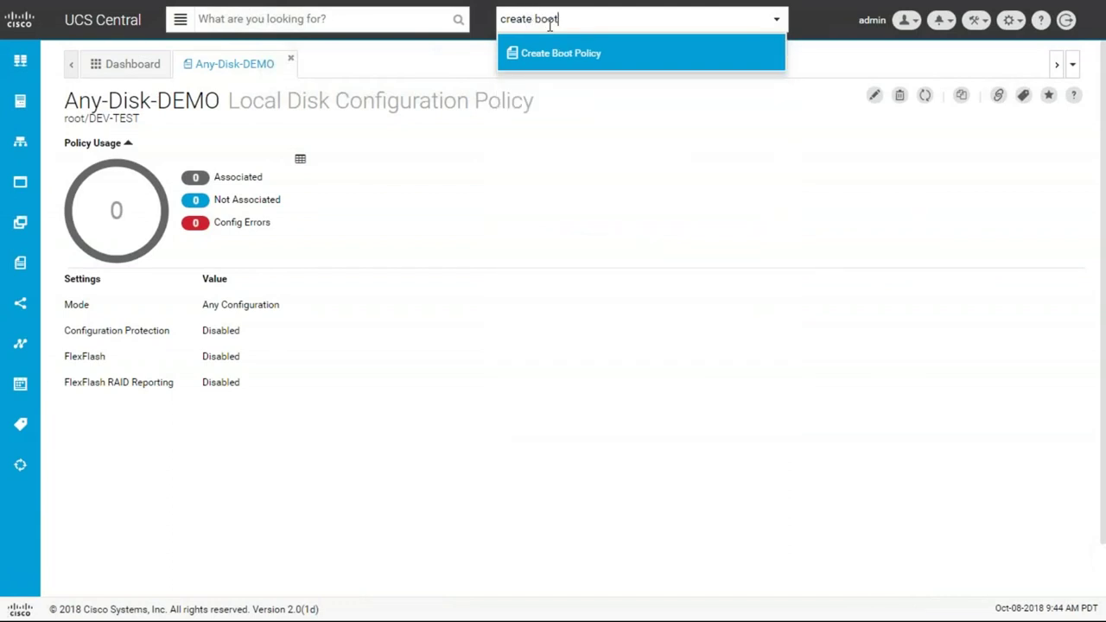
key("Return")
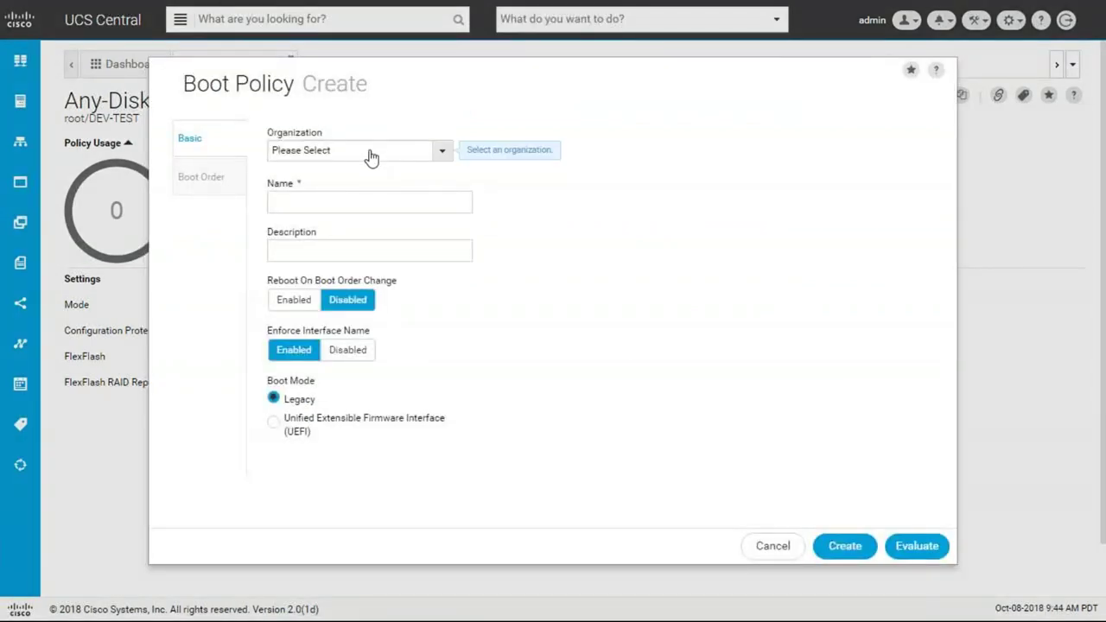
Step: Set Organization to DEV-TEST, name the policy Local-Boot-DEMO, and show its Boot Order section
left_click(370, 156)
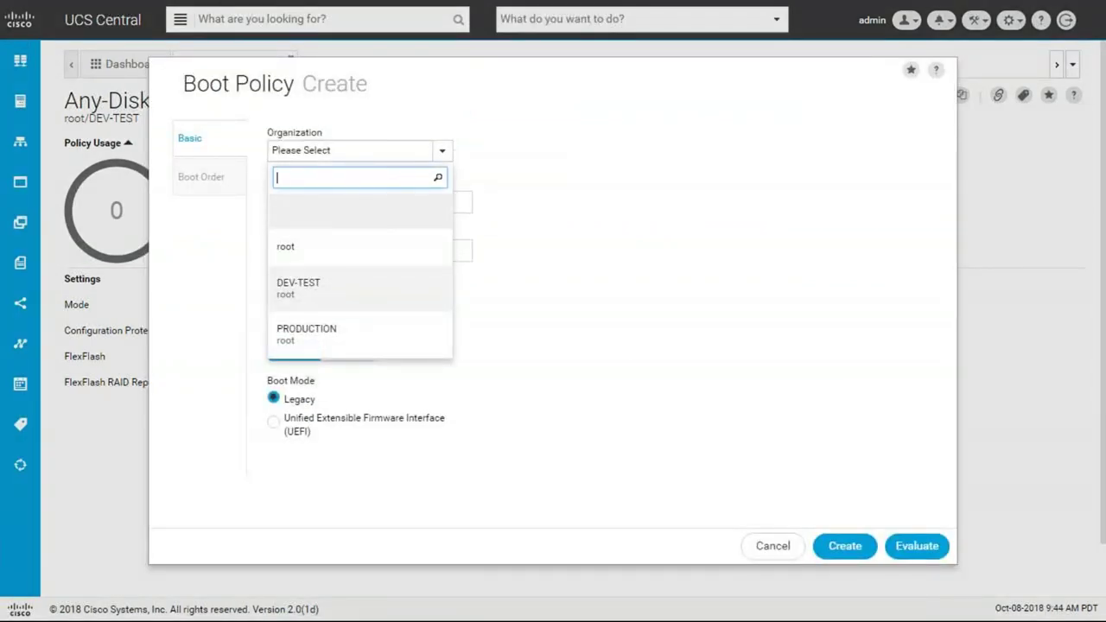
left_click(298, 288)
left_click(370, 202)
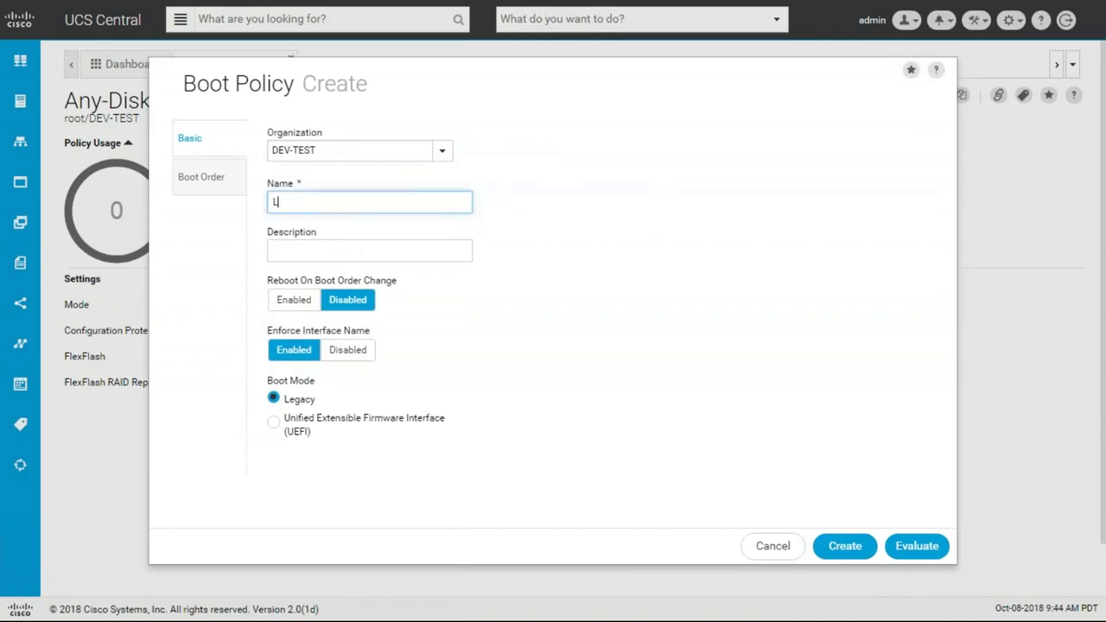
type("Local-Boot-DEMO")
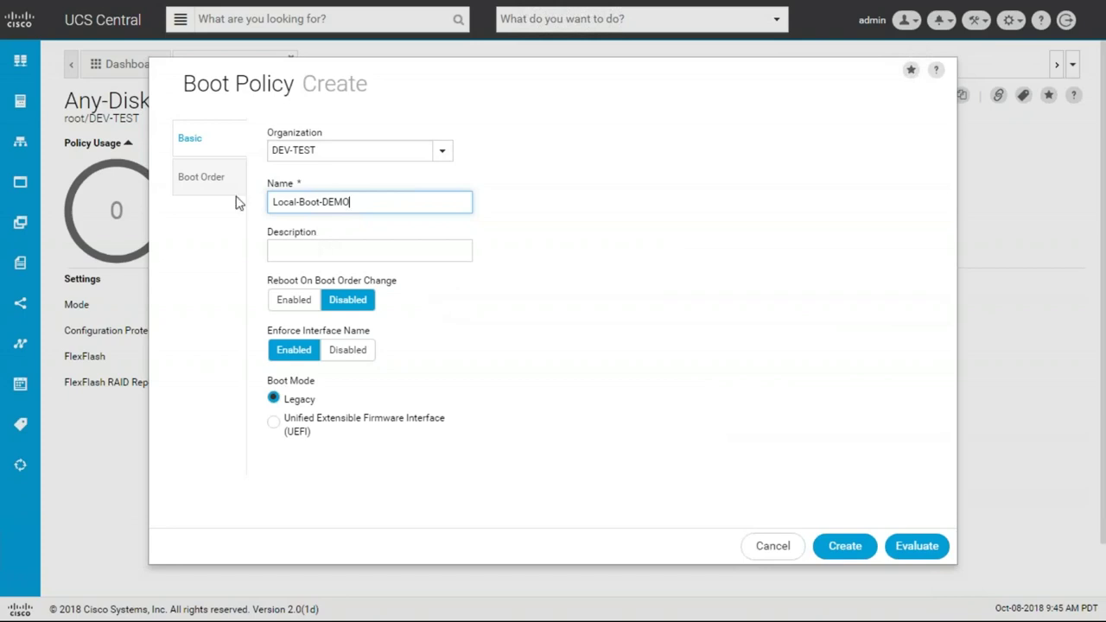
left_click(205, 179)
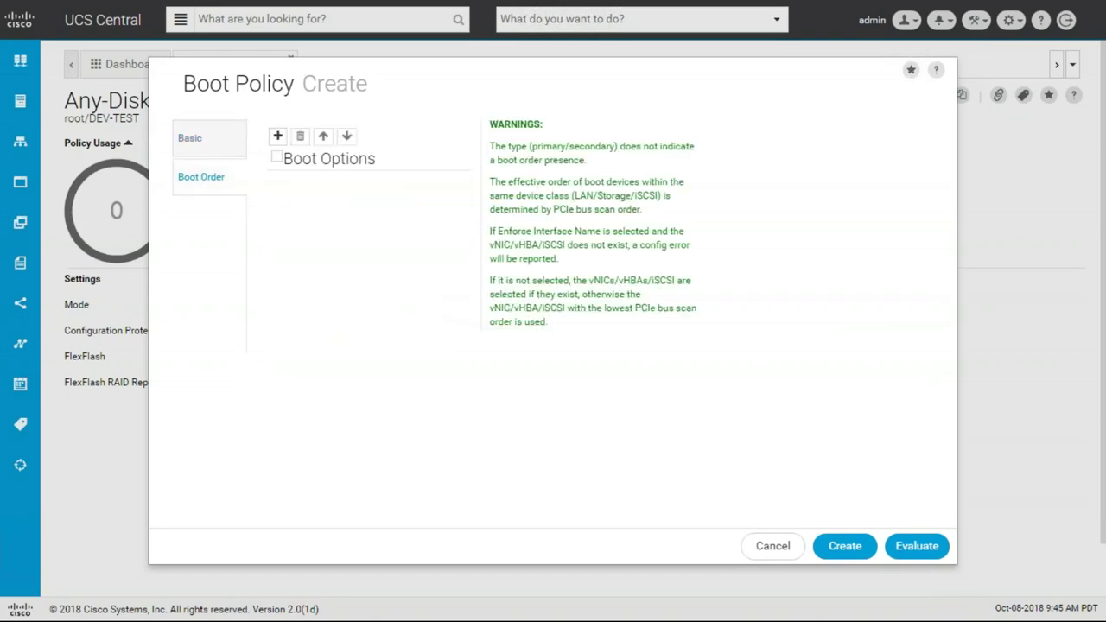
Step: Select Local LUN/Local Disk, Local CD/DVD and Local Floppy boot options, then save Local-Boot-DEMO
left_click(278, 136)
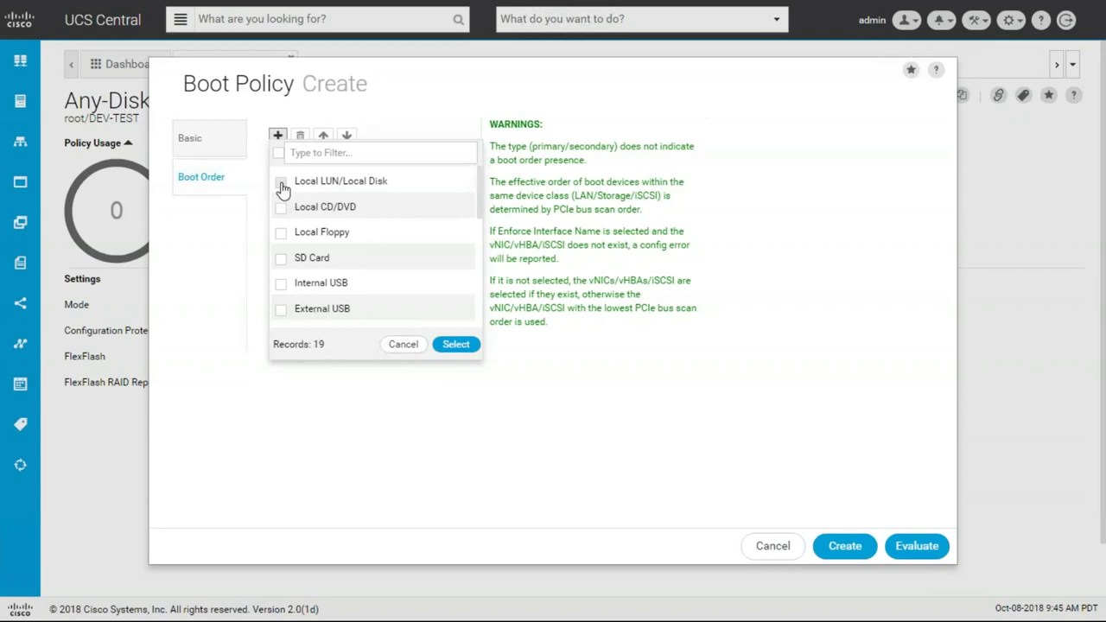
left_click(282, 185)
left_click(281, 207)
left_click(281, 233)
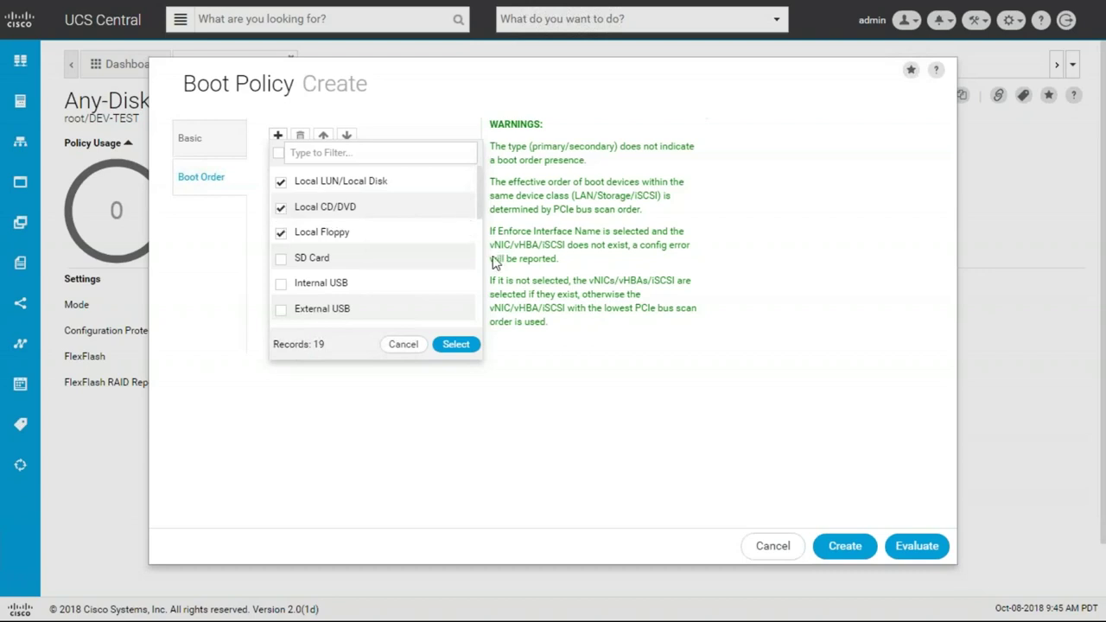
scroll(484, 273, "down", 5)
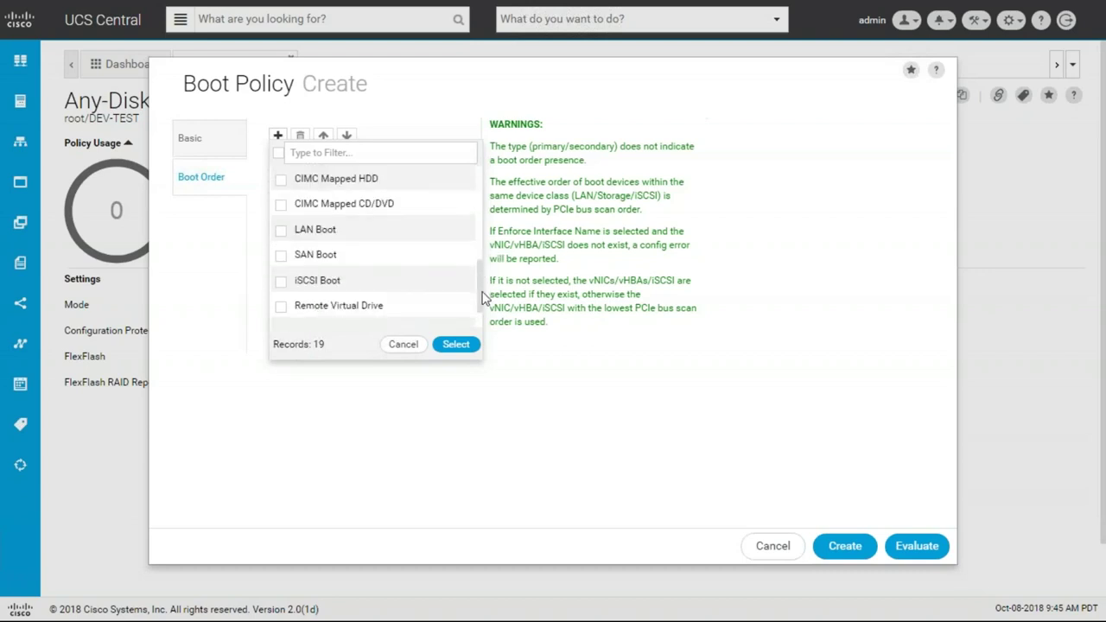
scroll(484, 268, "up", 5)
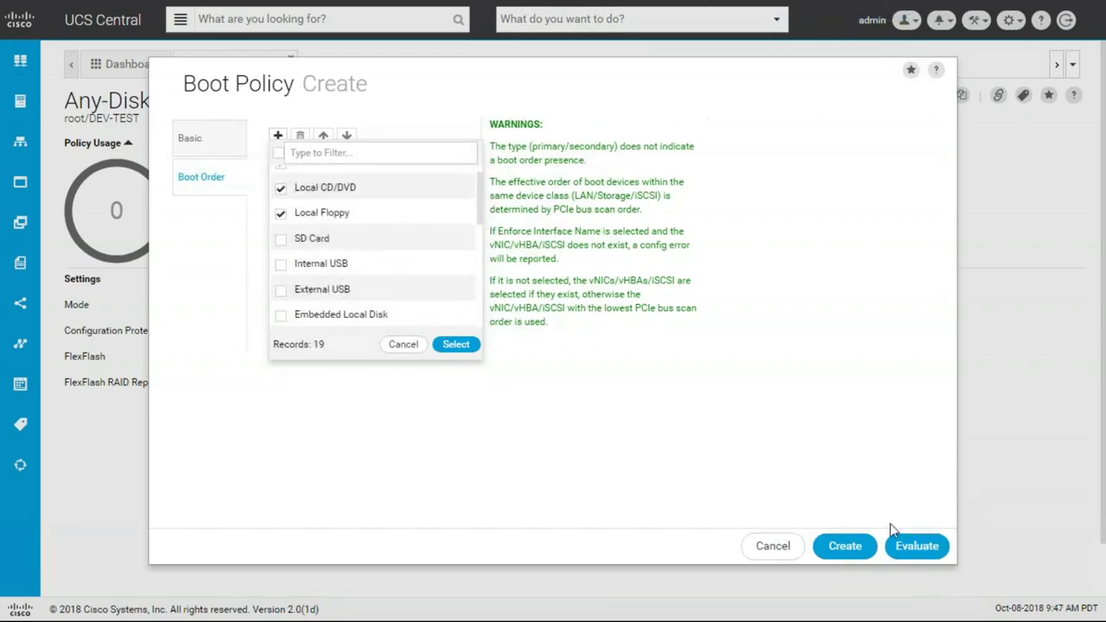
left_click(856, 548)
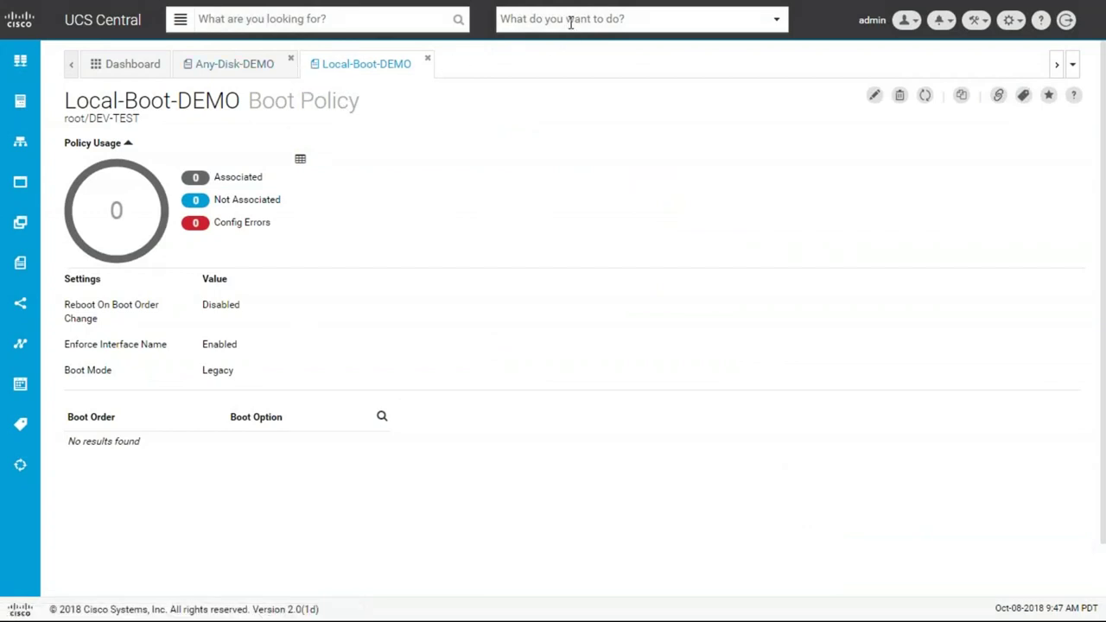
Step: Start a network control policy named Enable-CDP-DEMO under DEV-TEST via 'create net'
type("cre")
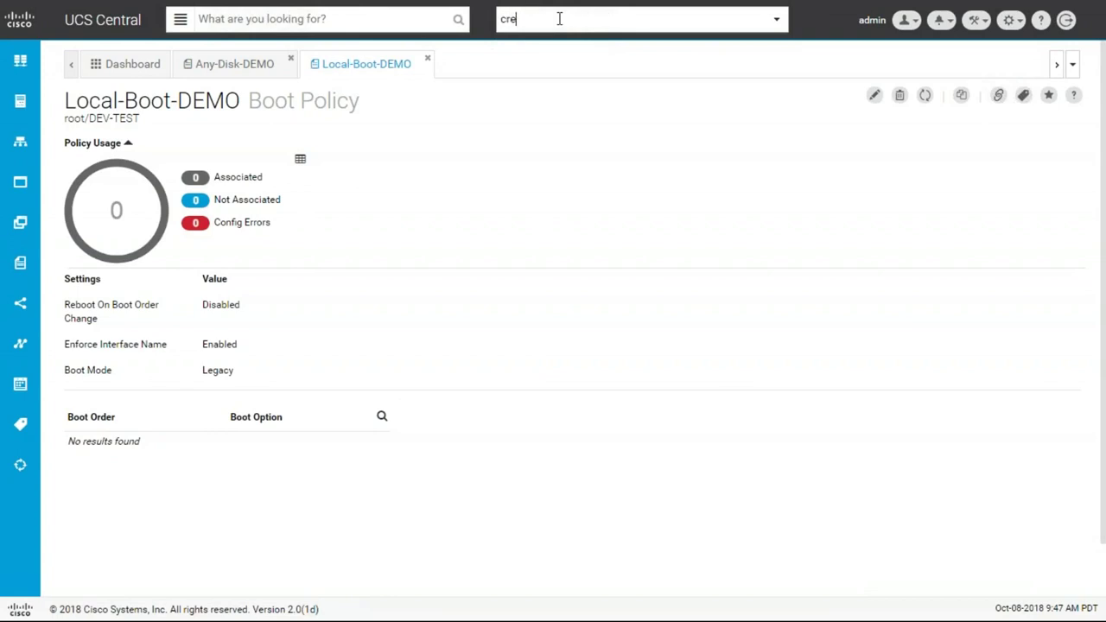
type("ate net")
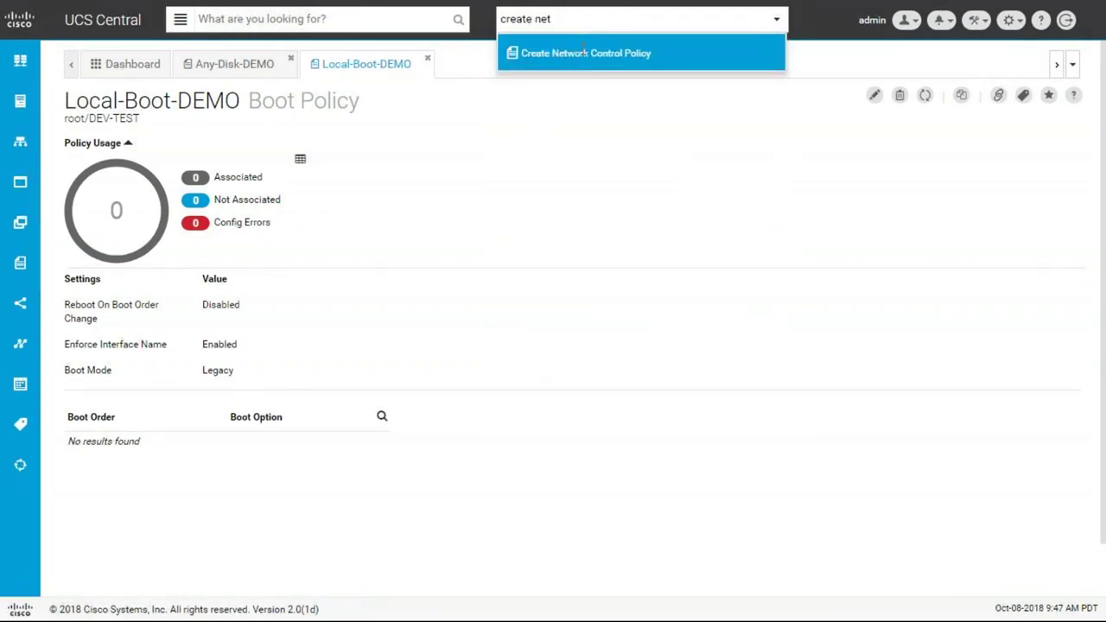
key("Return")
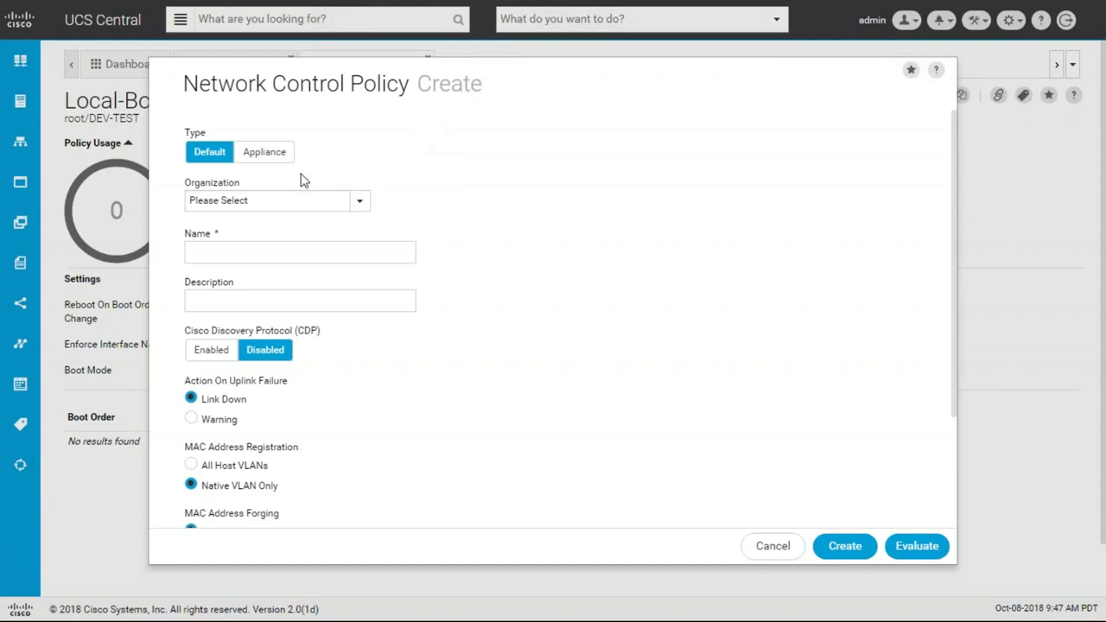
left_click(285, 201)
left_click(216, 338)
left_click(290, 250)
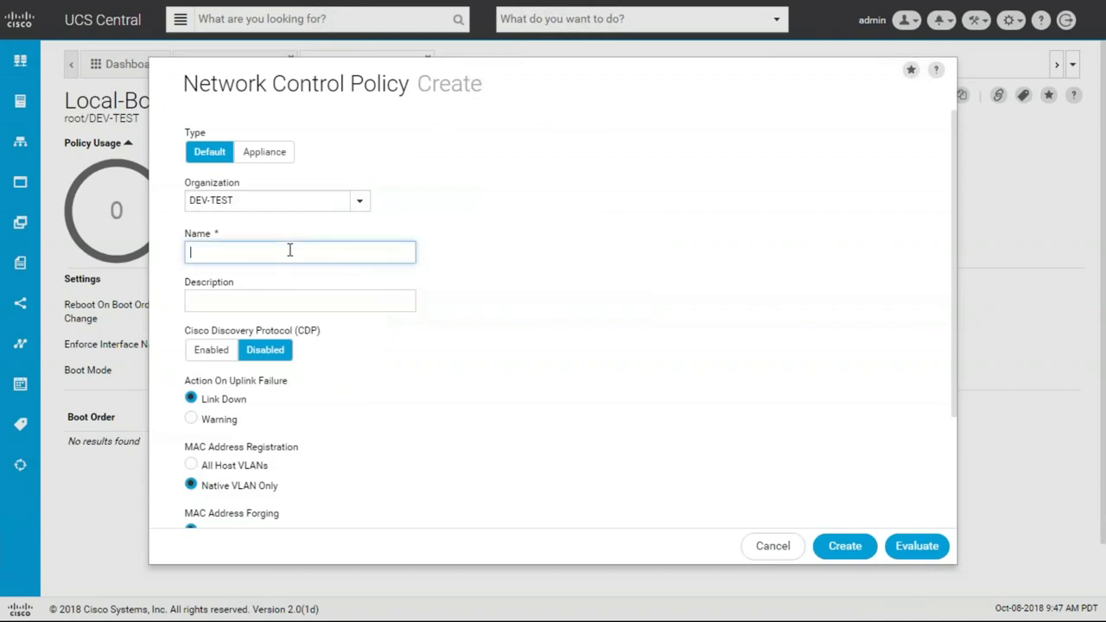
type("Enable-CDP-DEMO")
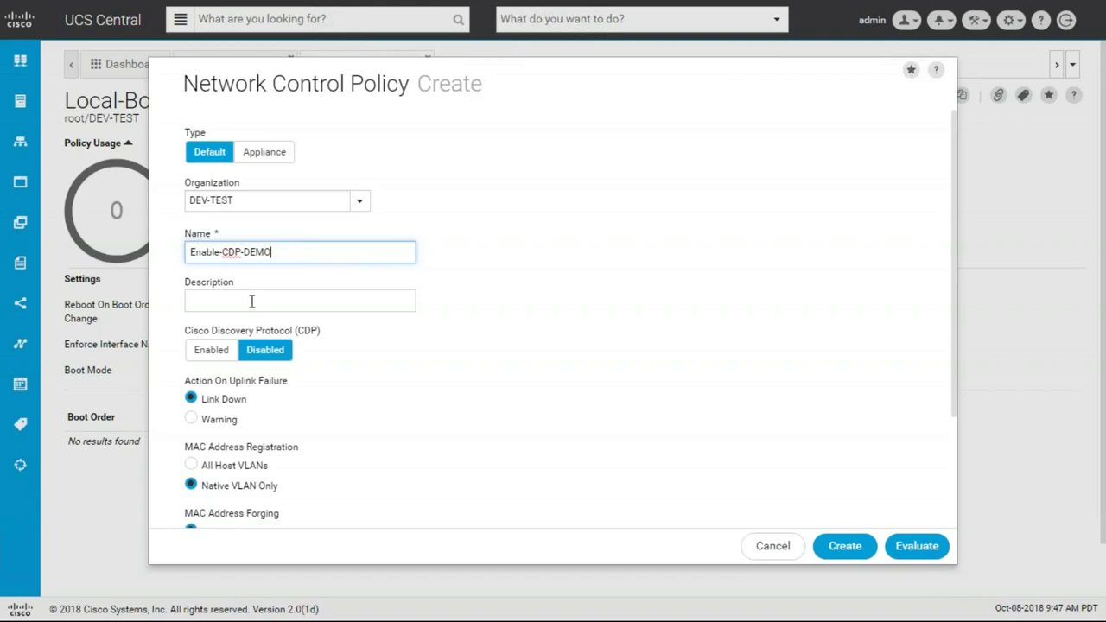
Step: Enable CDP, review the remaining settings, and save the policy
left_click(211, 349)
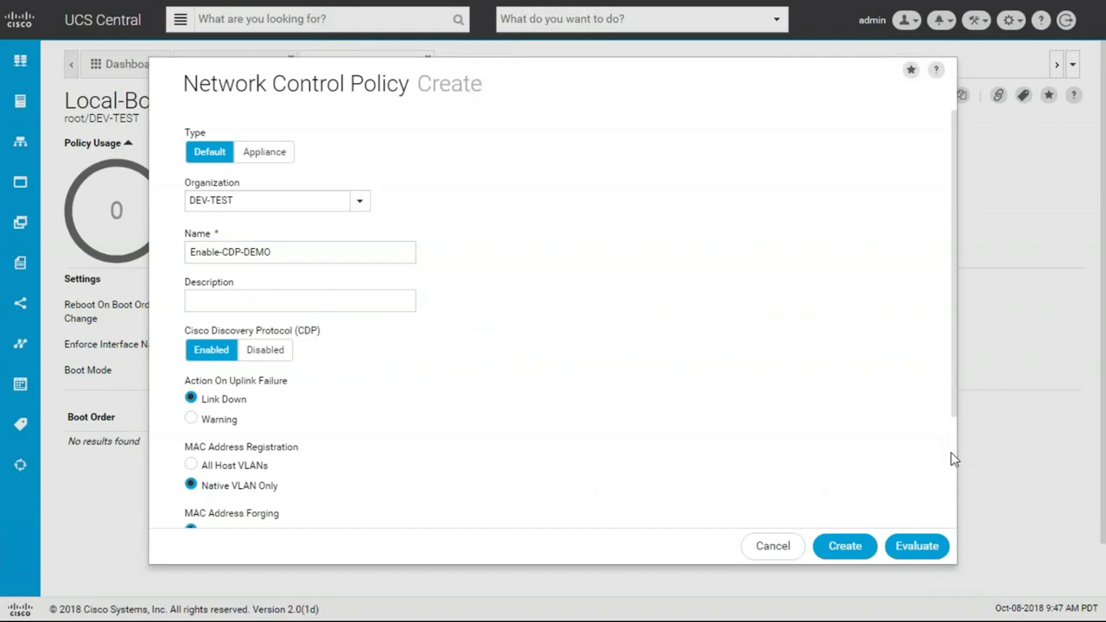
scroll(957, 467, "down", 3)
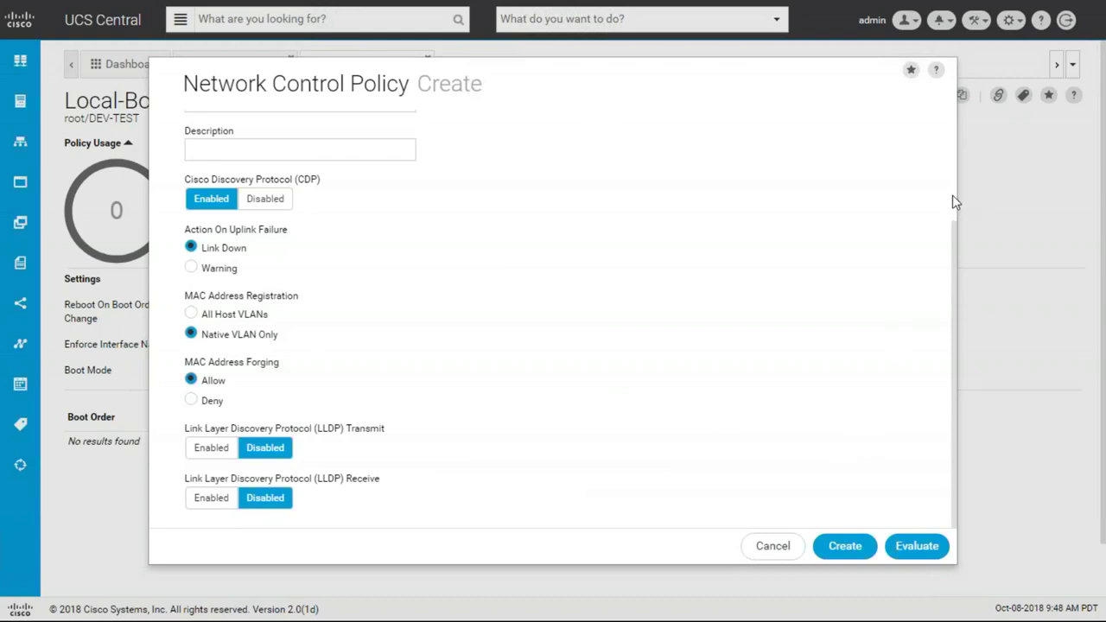
scroll(955, 196, "up", 3)
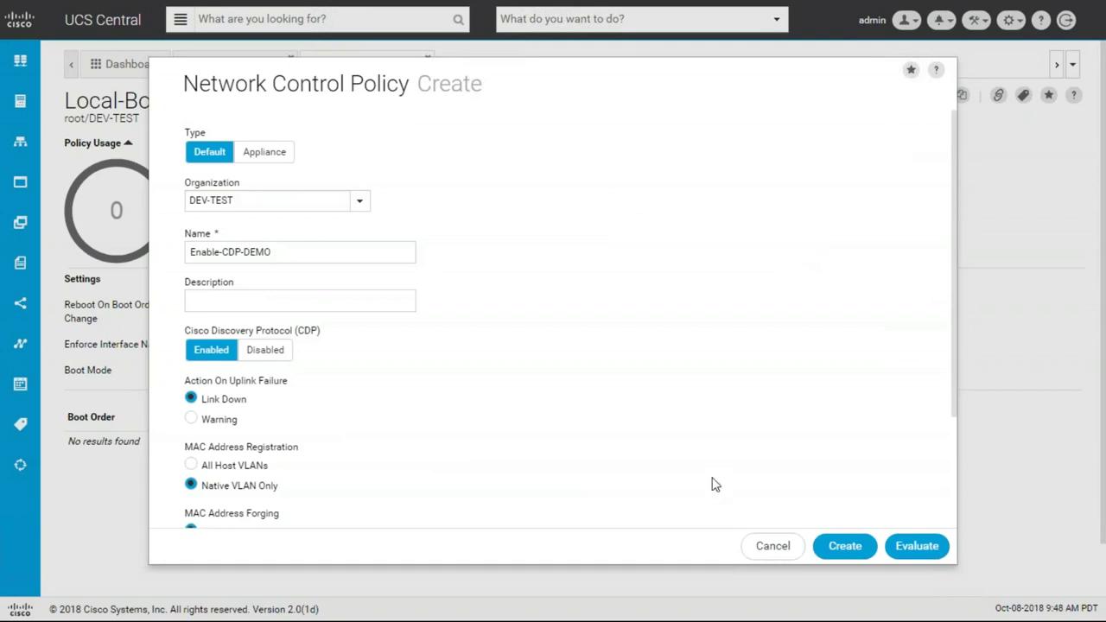
left_click(844, 546)
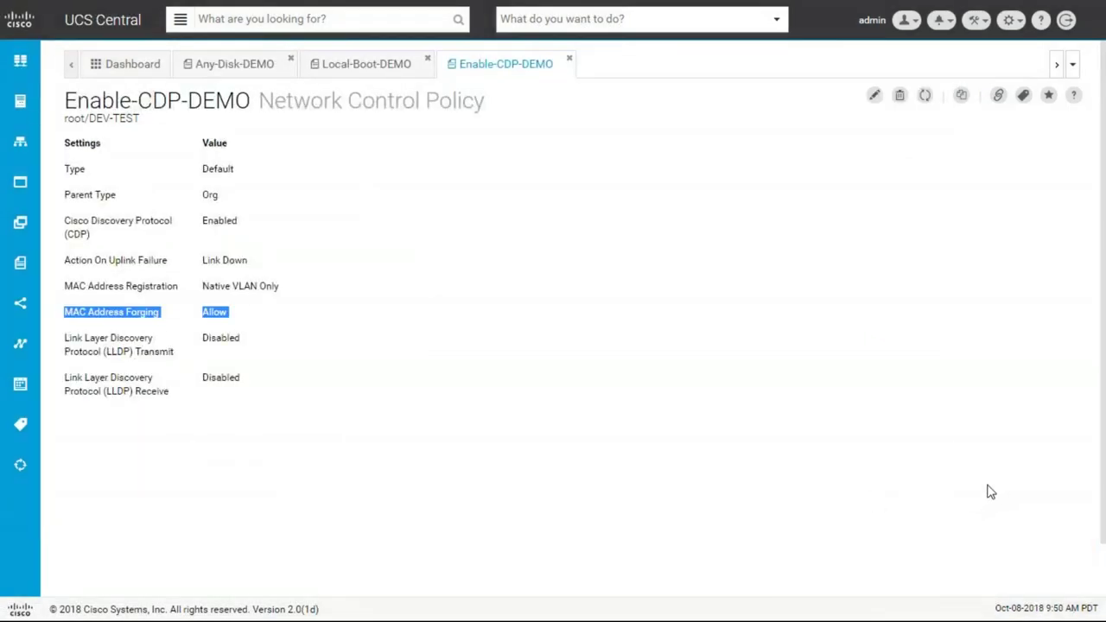
Step: Refresh Enable-CDP-DEMO details, highlight the MAC Forging and CDP rows, then search 'create bios'
left_click(928, 98)
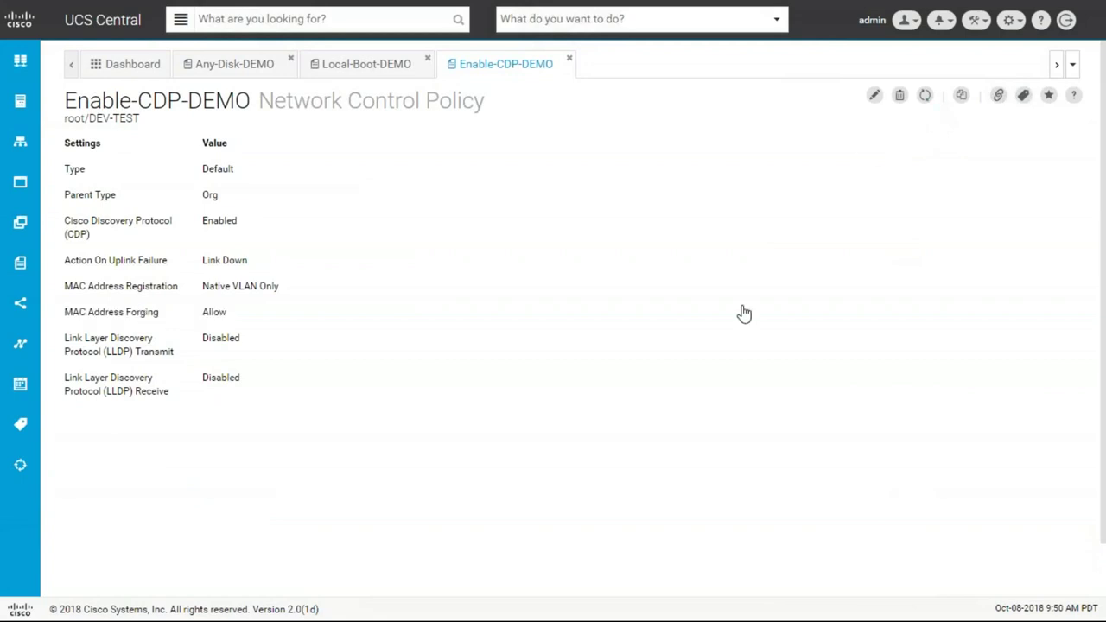
left_click_drag(87, 313, 206, 320)
left_click_drag(123, 244, 244, 242)
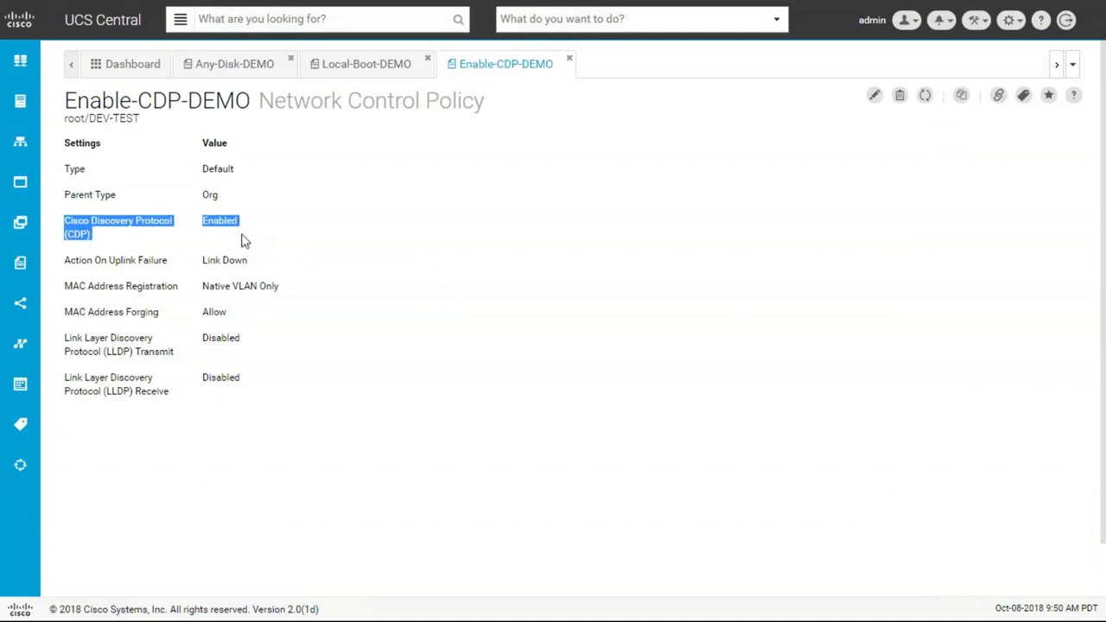
left_click(342, 238)
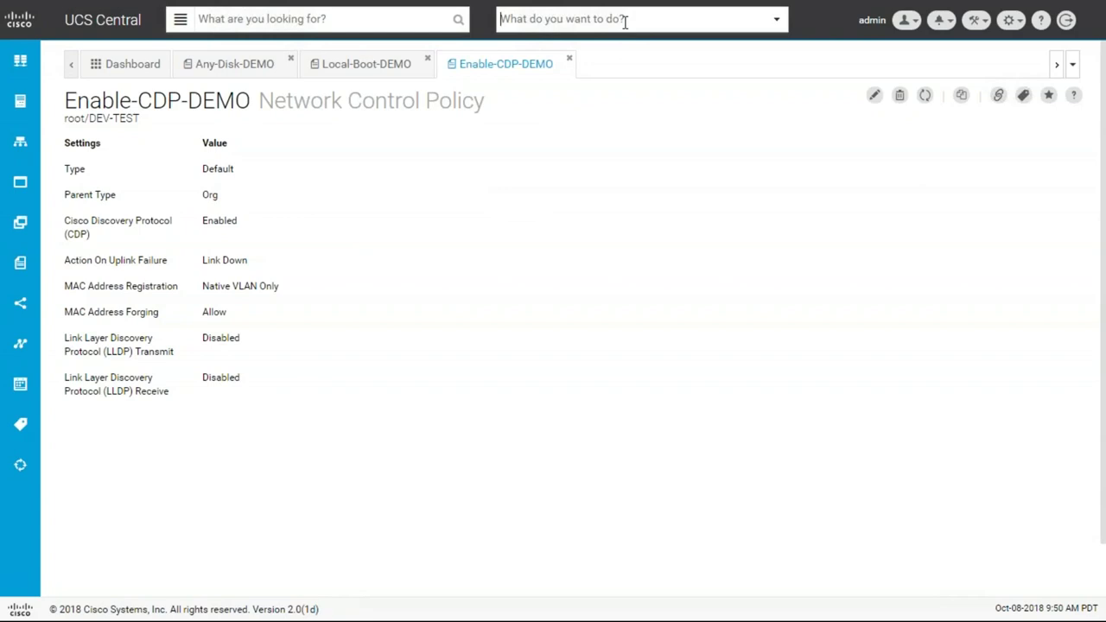
type("crea")
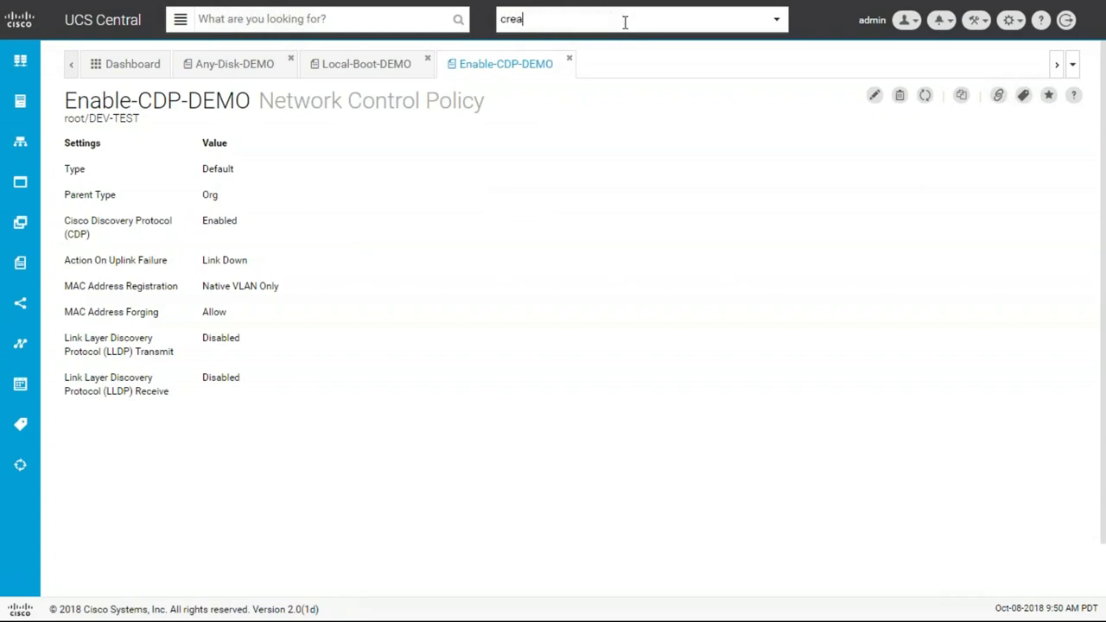
type("te bi")
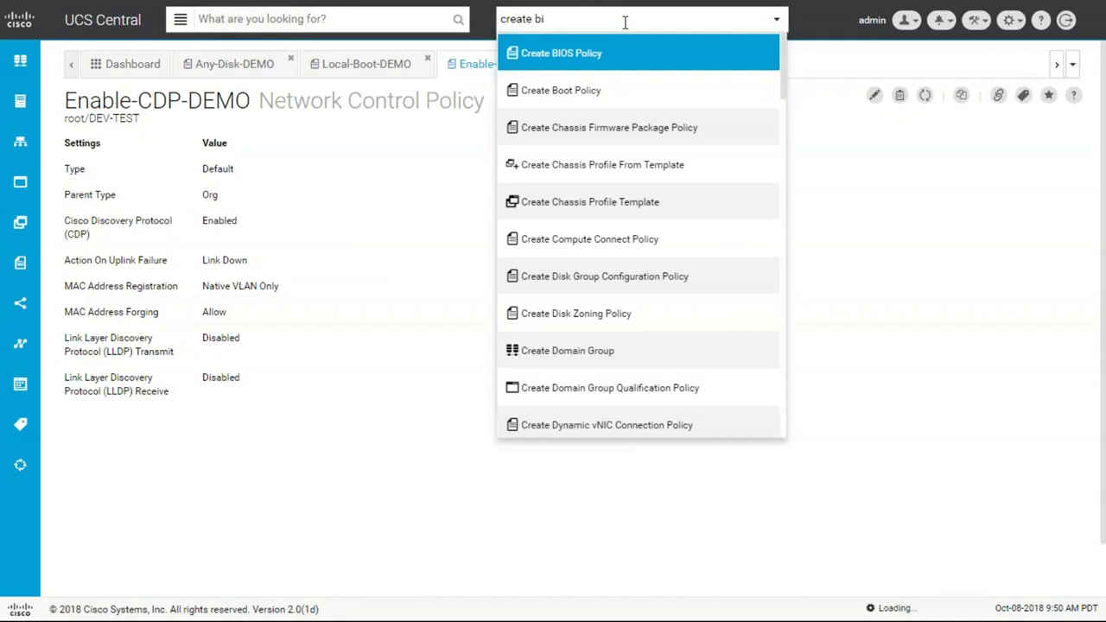
type("os")
Step: Create BIOS policy BIOS-DEMO in DEV-TEST, leaving reboot on BIOS settings change disabled
key("Return")
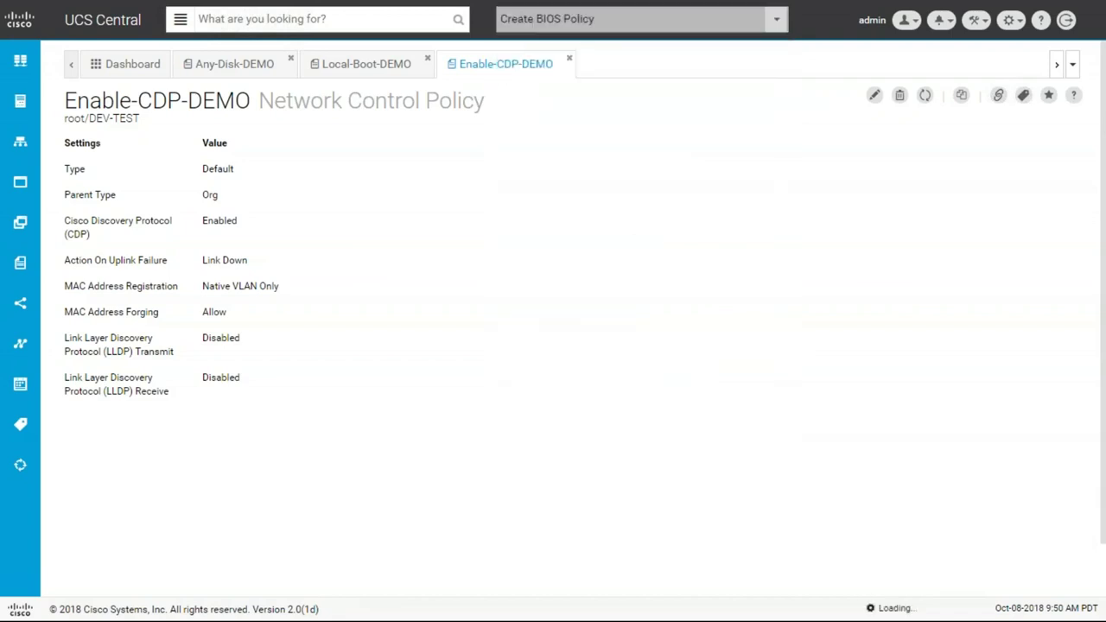
left_click(441, 134)
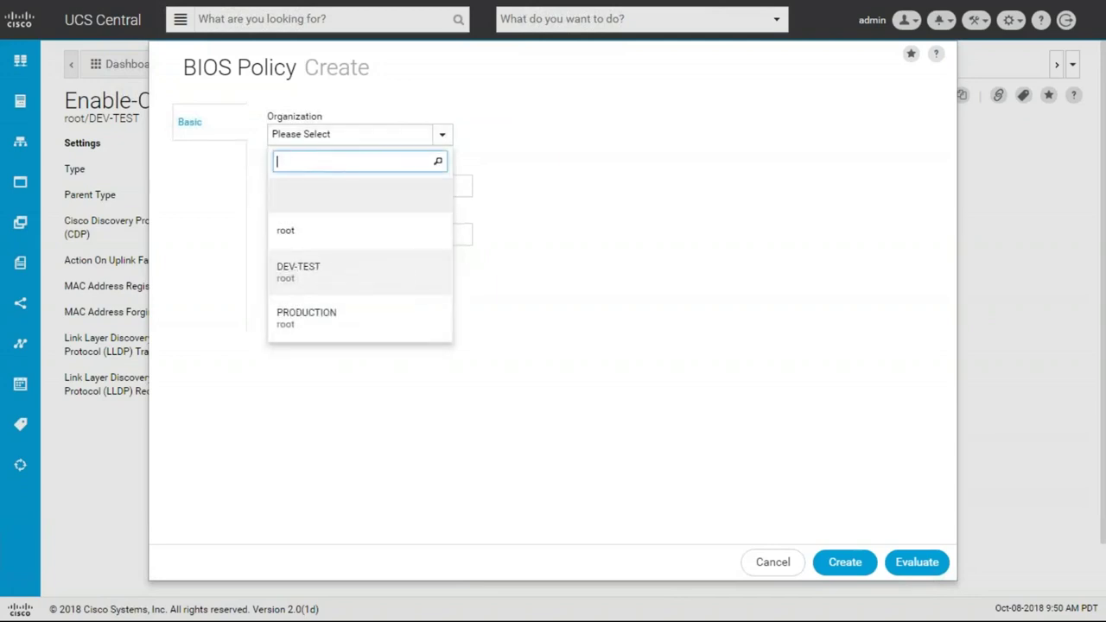
left_click(346, 272)
left_click(378, 189)
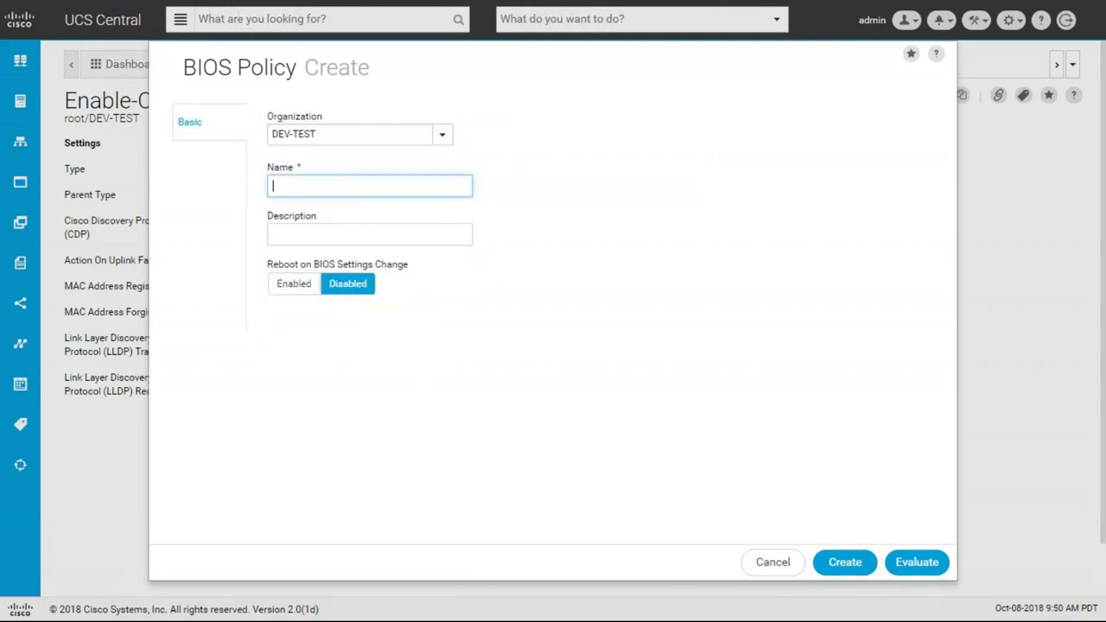
type("BIOS-DEMO")
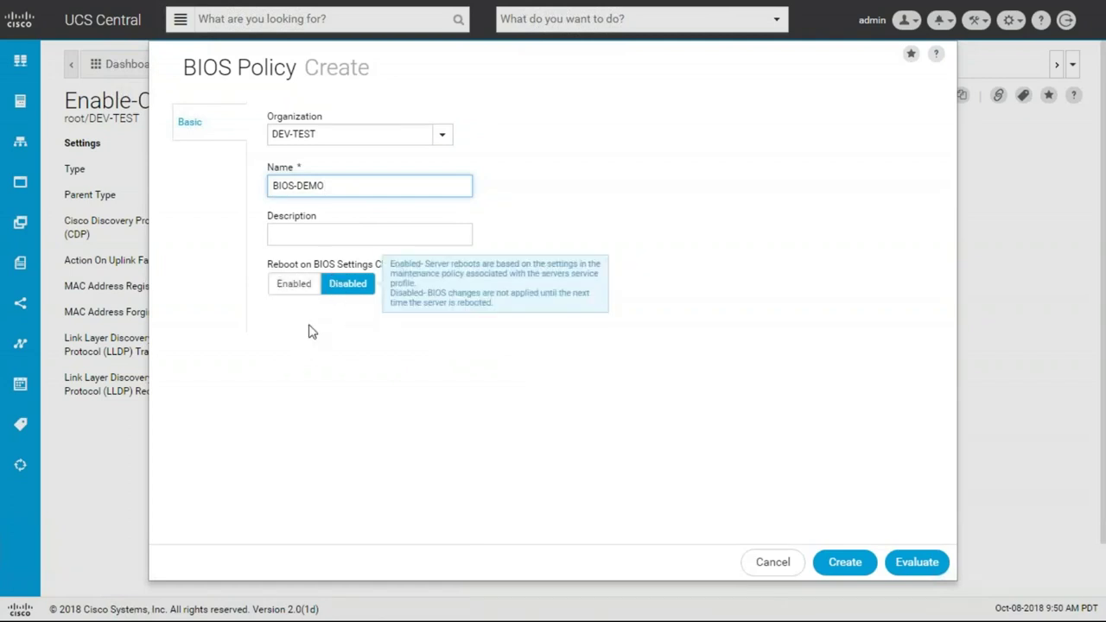
left_click(295, 287)
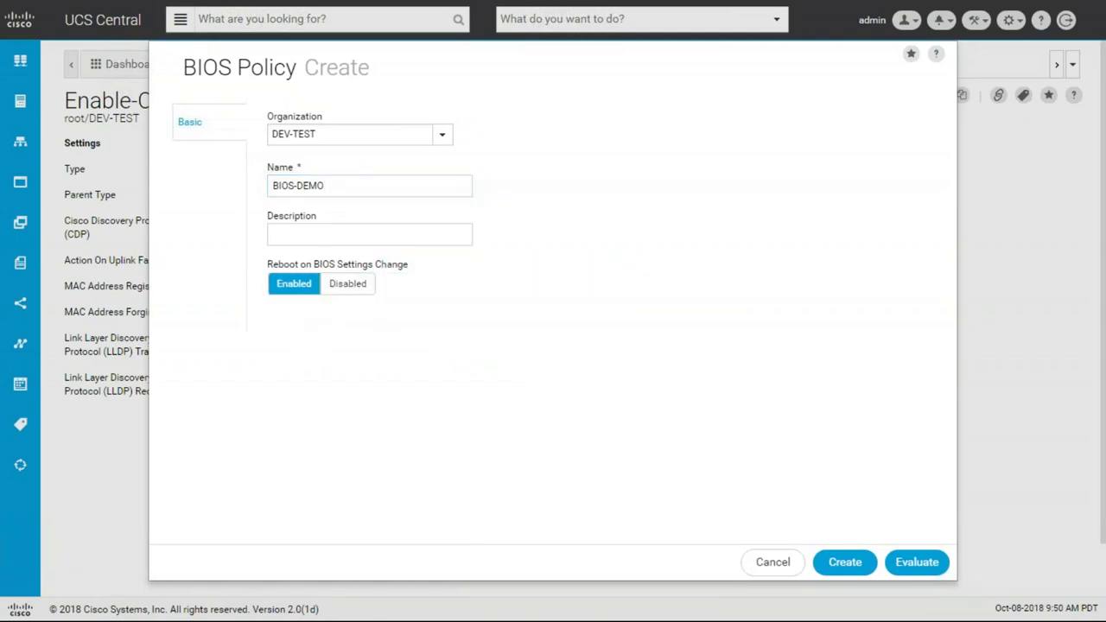
left_click(343, 289)
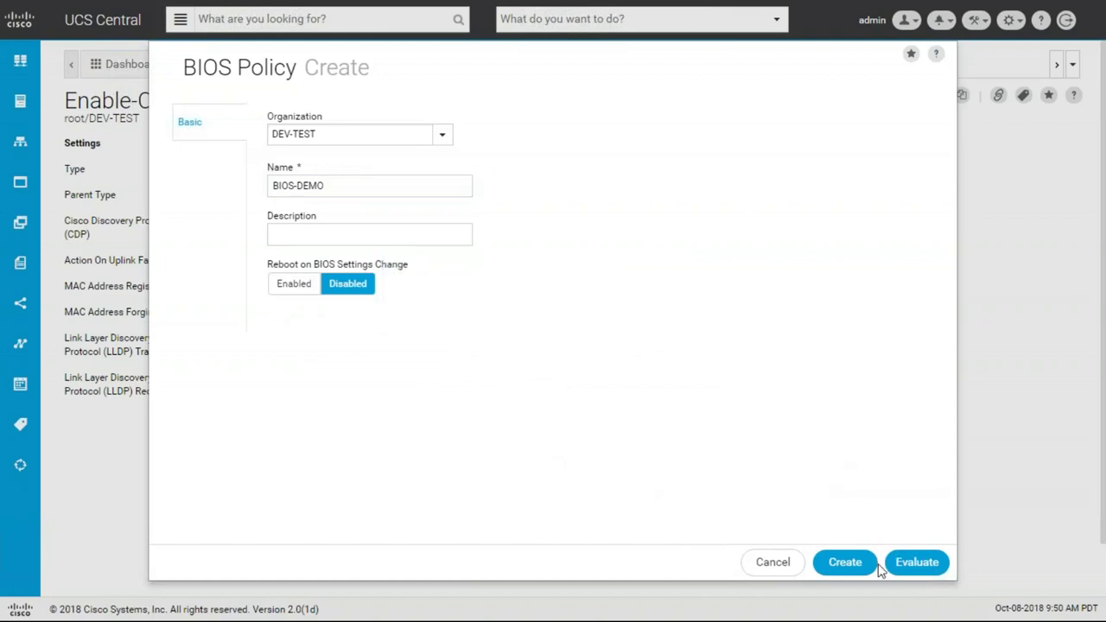
left_click(853, 567)
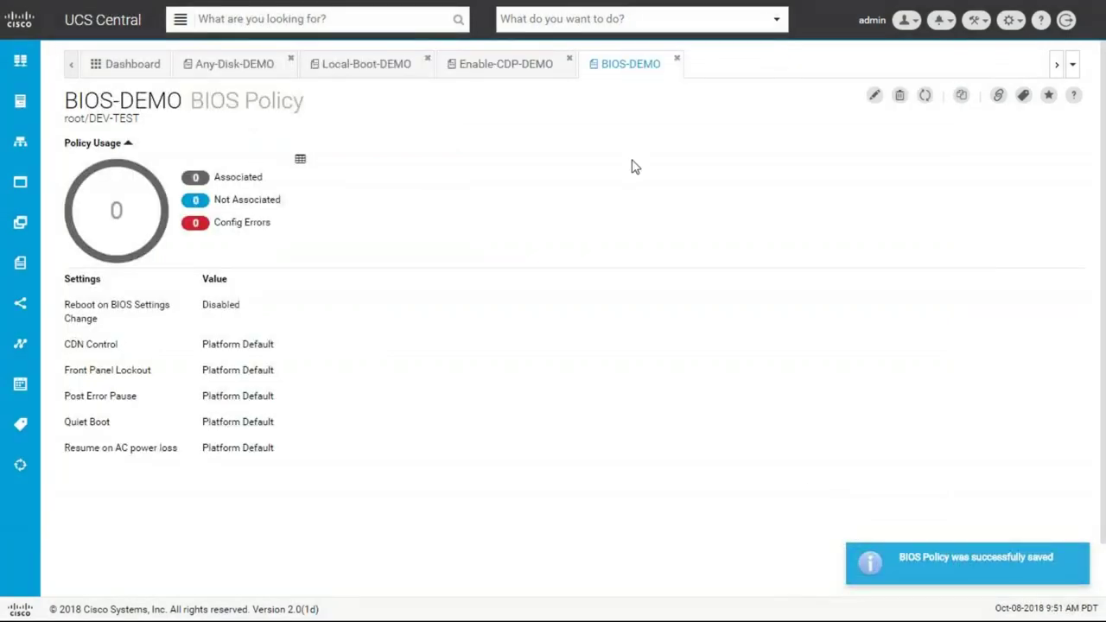
Step: Search 'main' in the action box and choose Create Maintenance Policy
left_click(647, 18)
type("main")
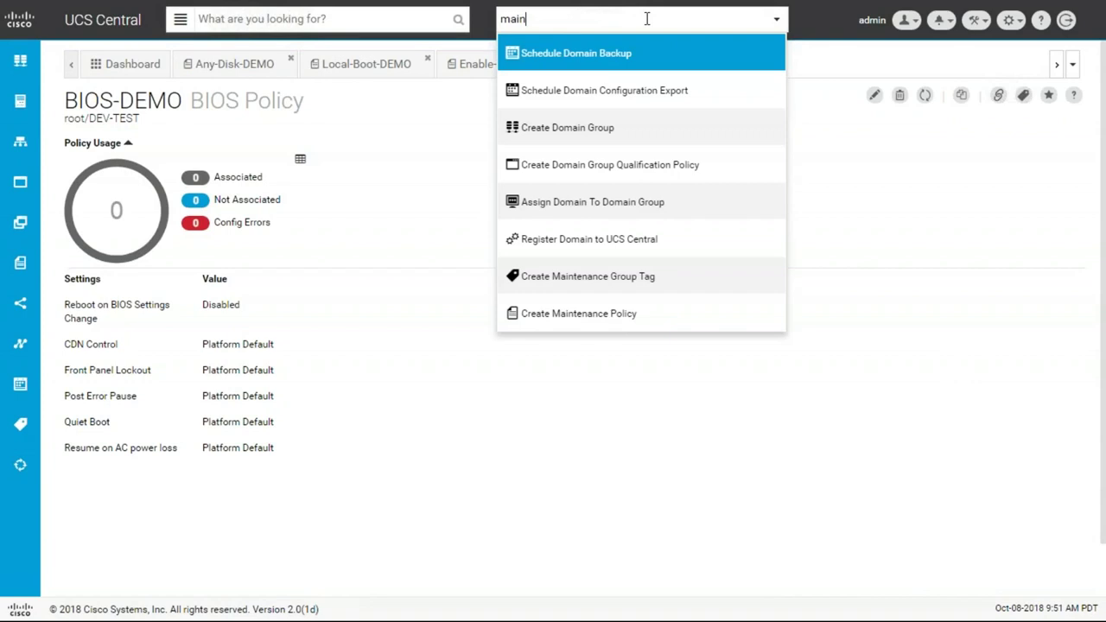
left_click(572, 317)
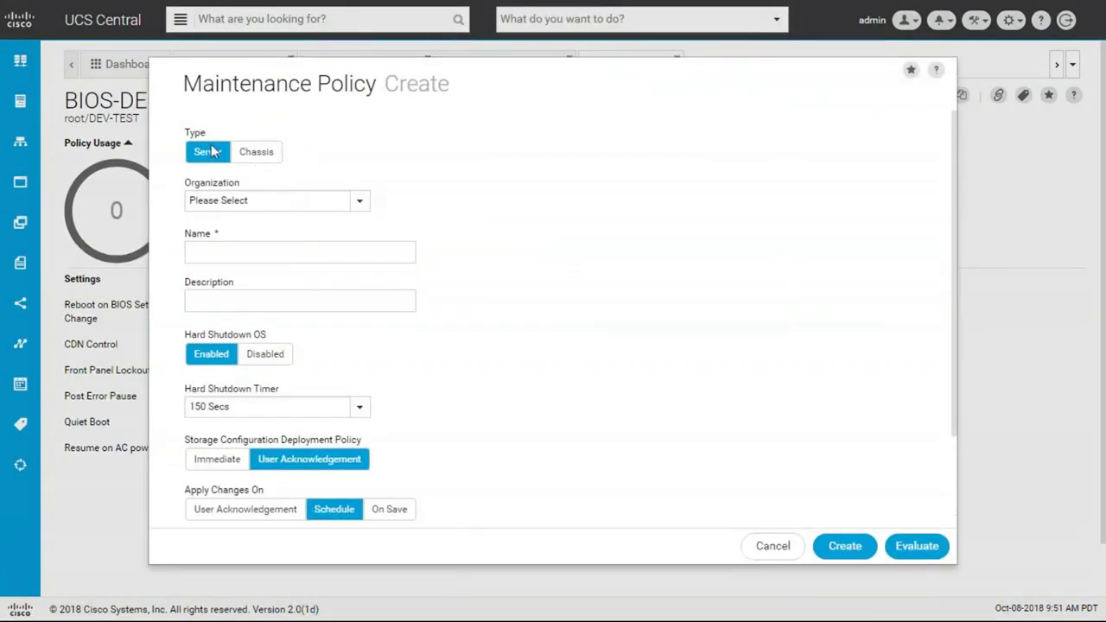
Step: Create maintenance policy User-Ack-DEMO in DEV-TEST with Apply Changes On set to User Acknowledgement
left_click(357, 203)
left_click(216, 338)
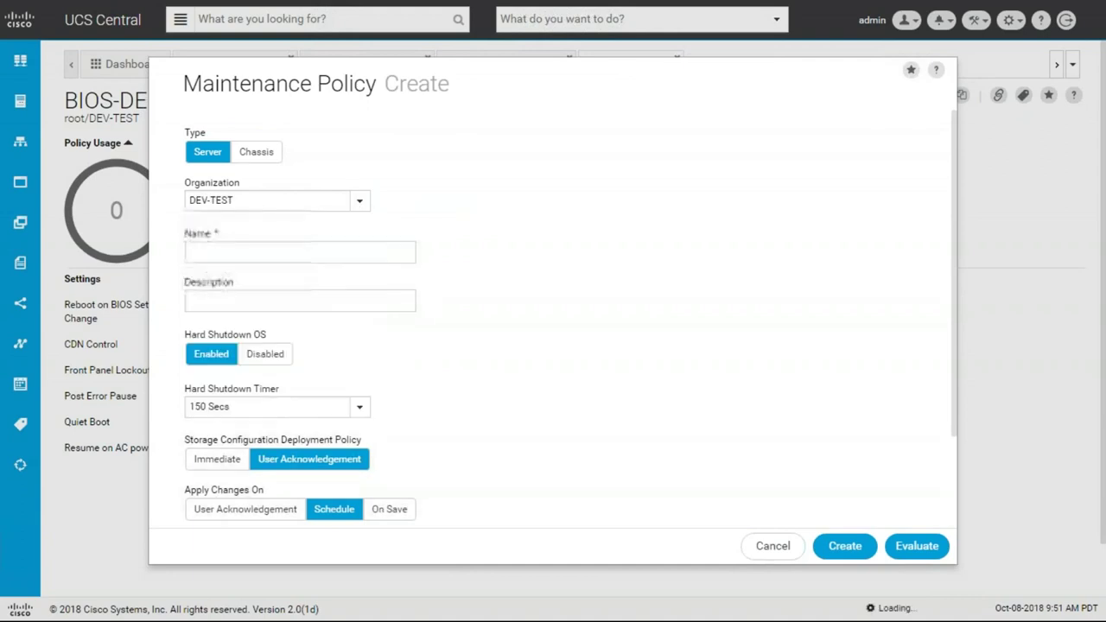
left_click(299, 252)
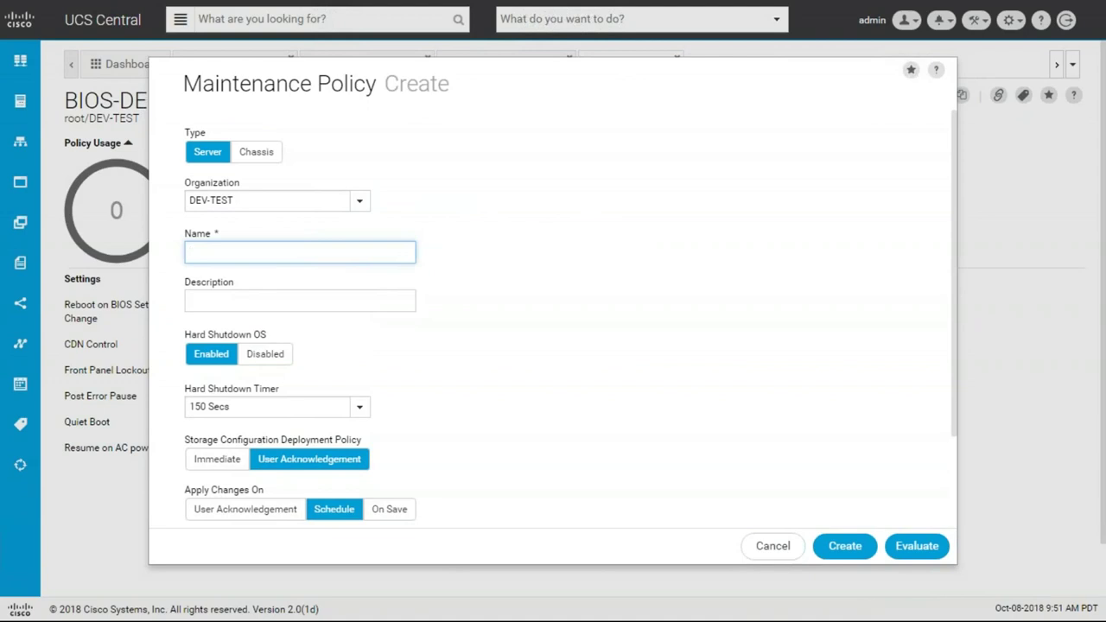
type("User-Ack-DEMO")
left_click(457, 368)
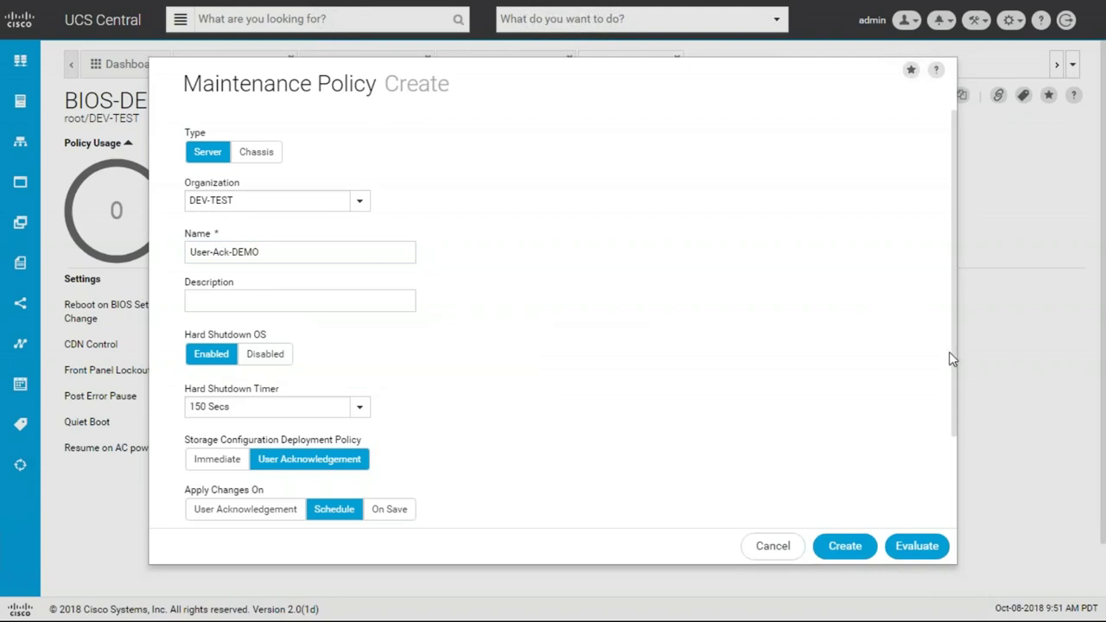
left_click_drag(956, 374, 949, 430)
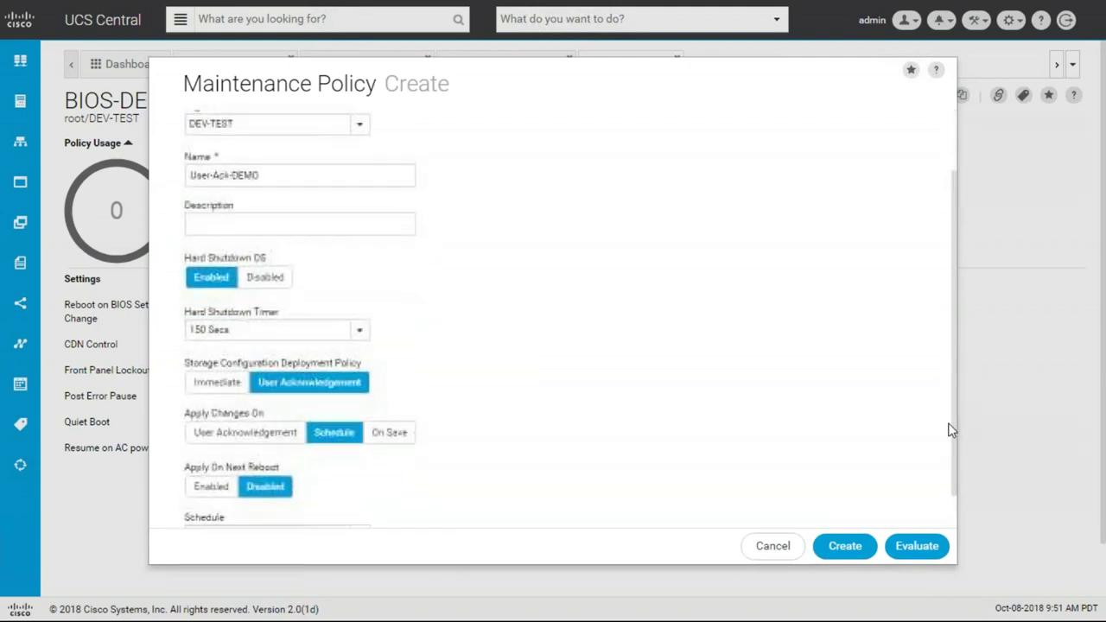
left_click(232, 432)
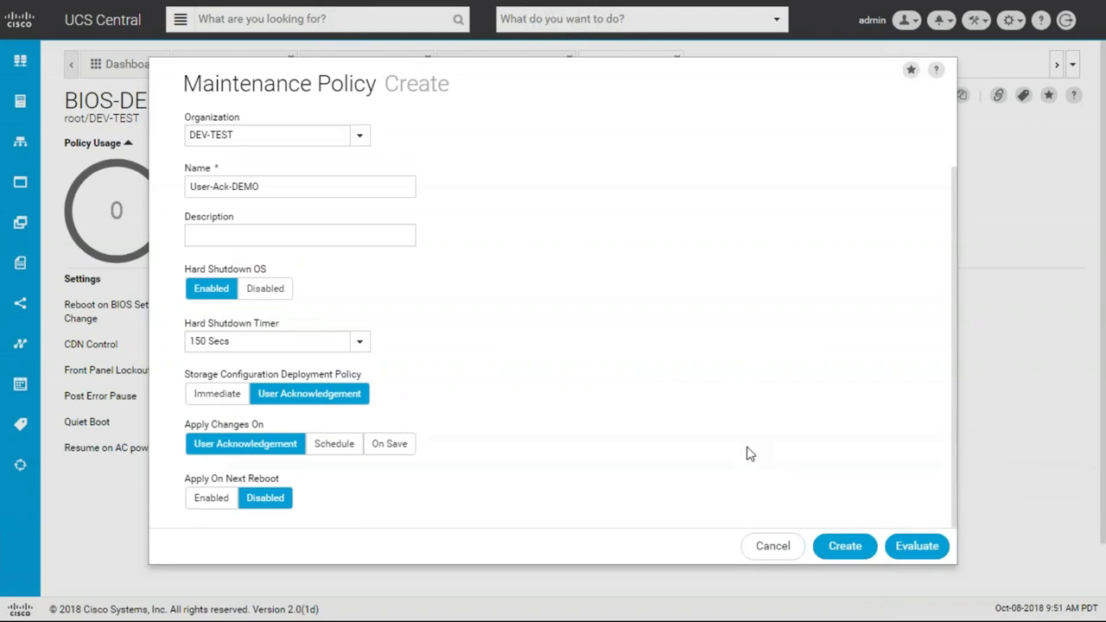
left_click(846, 548)
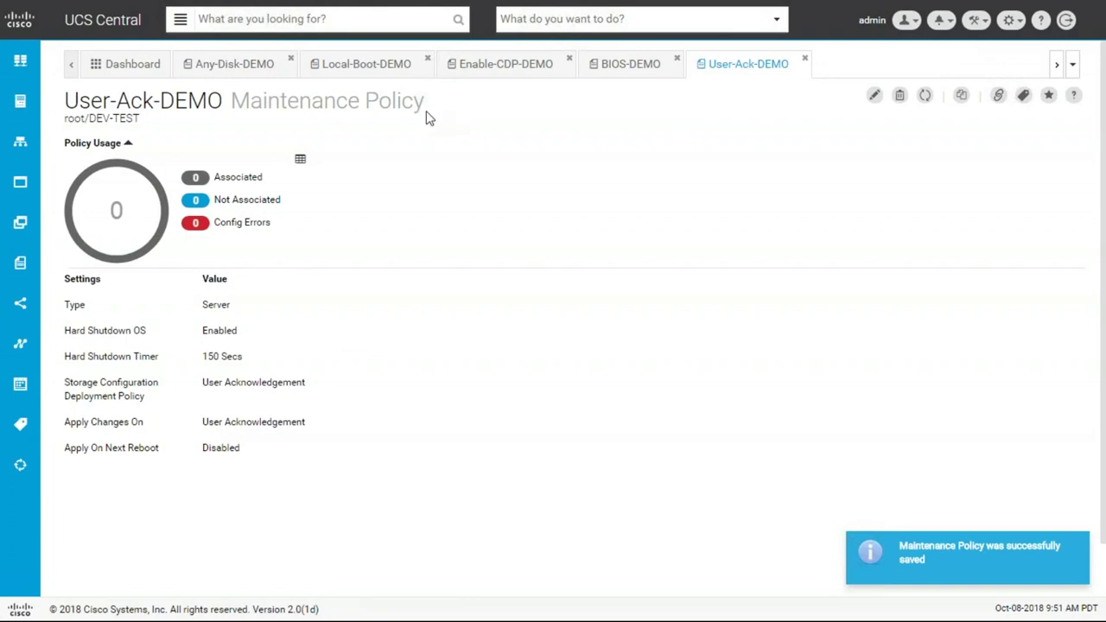
left_click(226, 69)
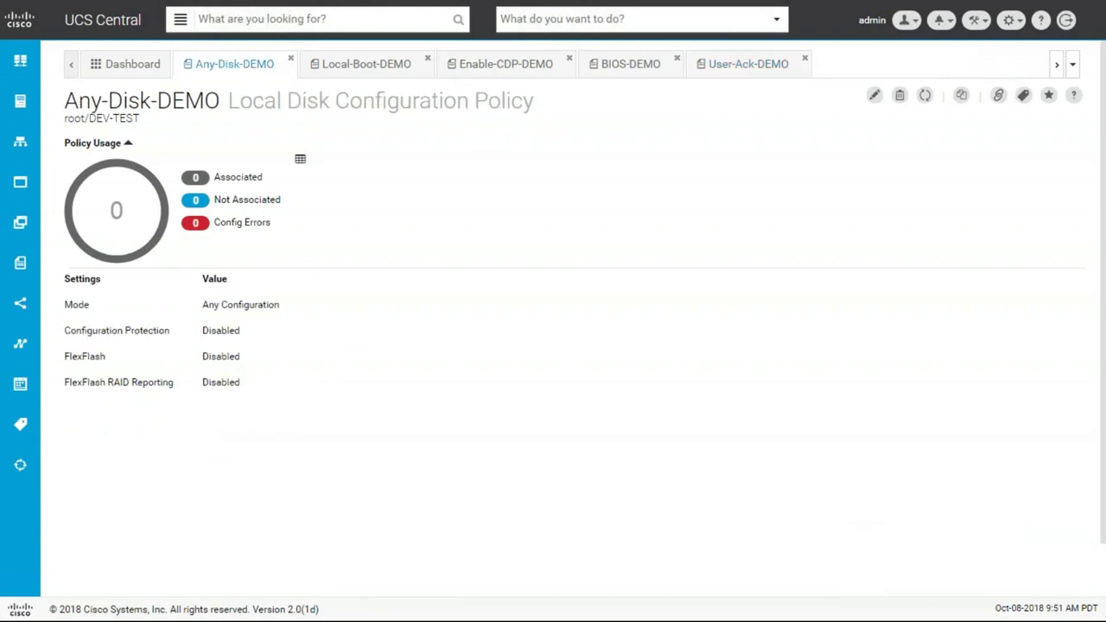
left_click(362, 64)
left_click(501, 64)
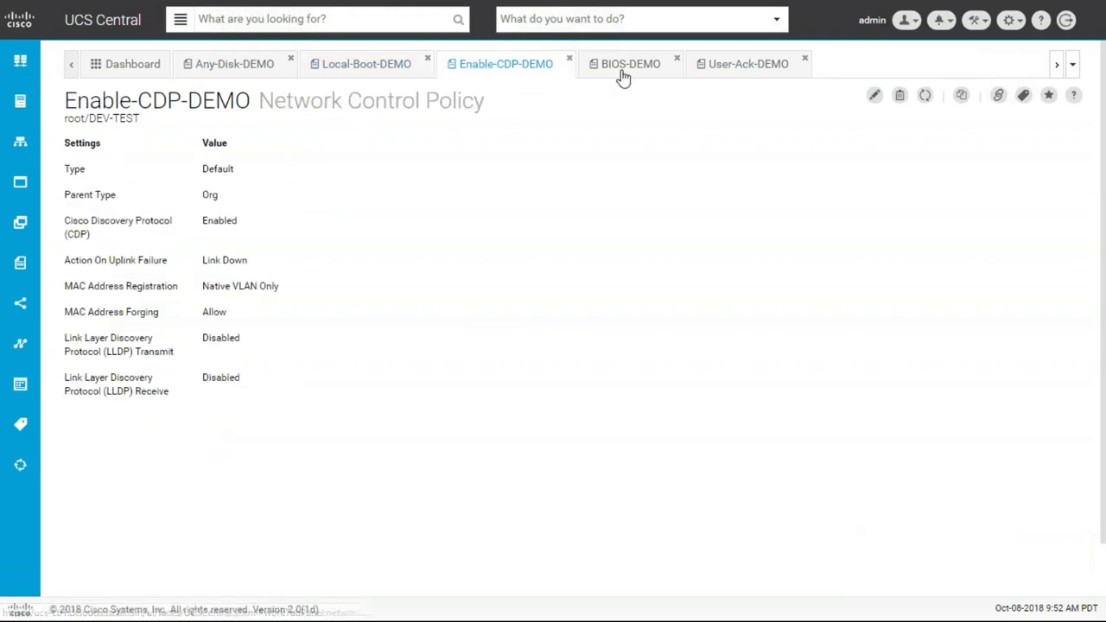
left_click(622, 69)
left_click(748, 64)
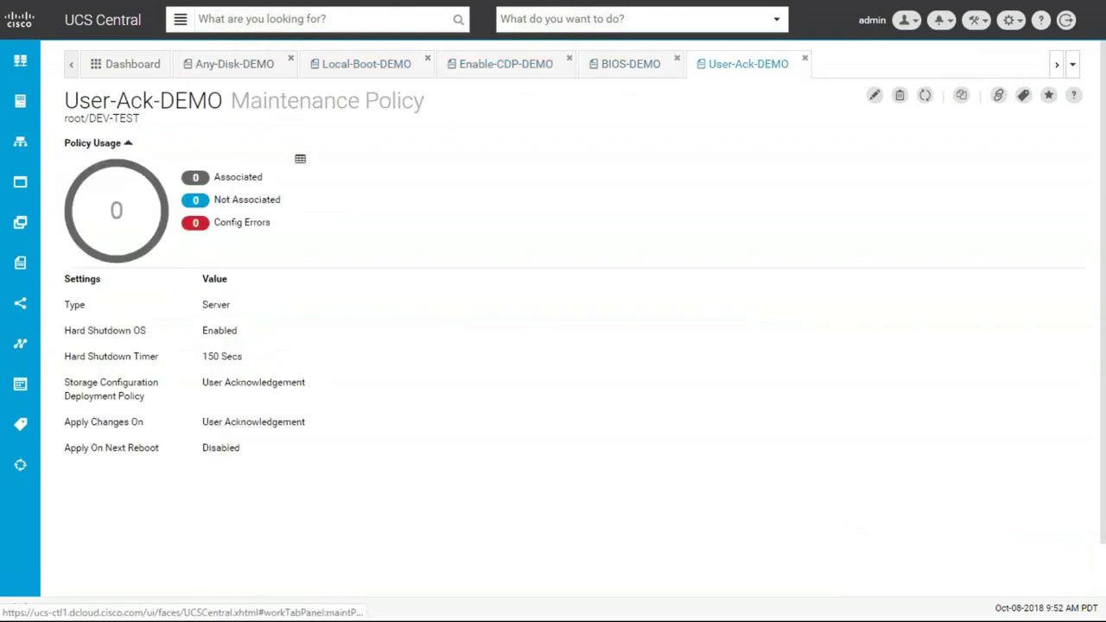
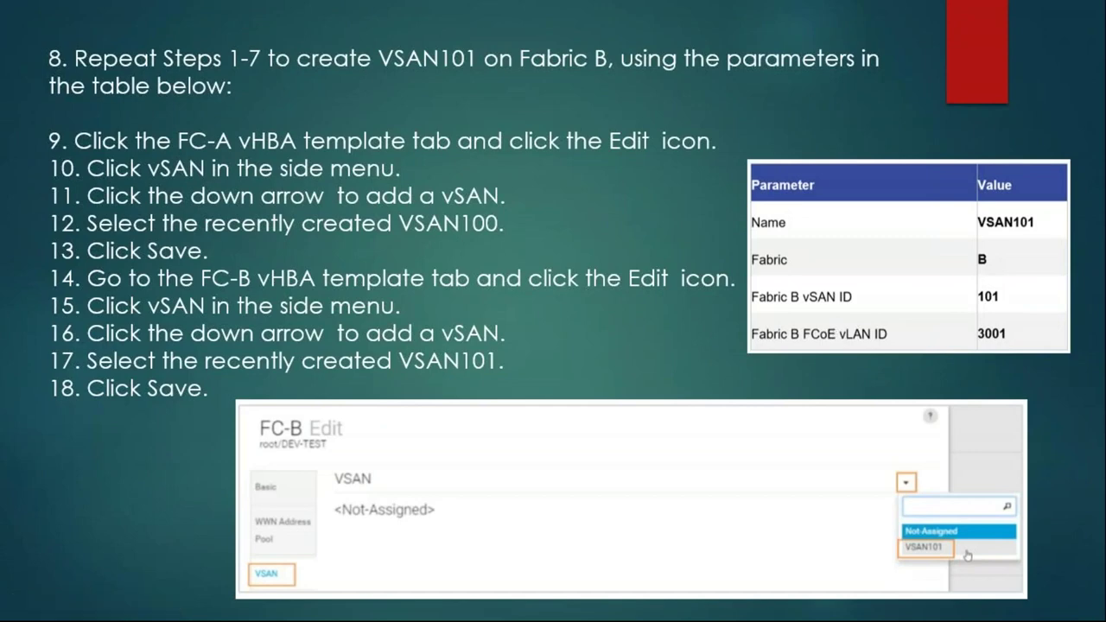
Step: Advance through the SAN connectivity policy slides to the SAN-DEMO summary, then return to UCS Central
key("Right")
key("Right")
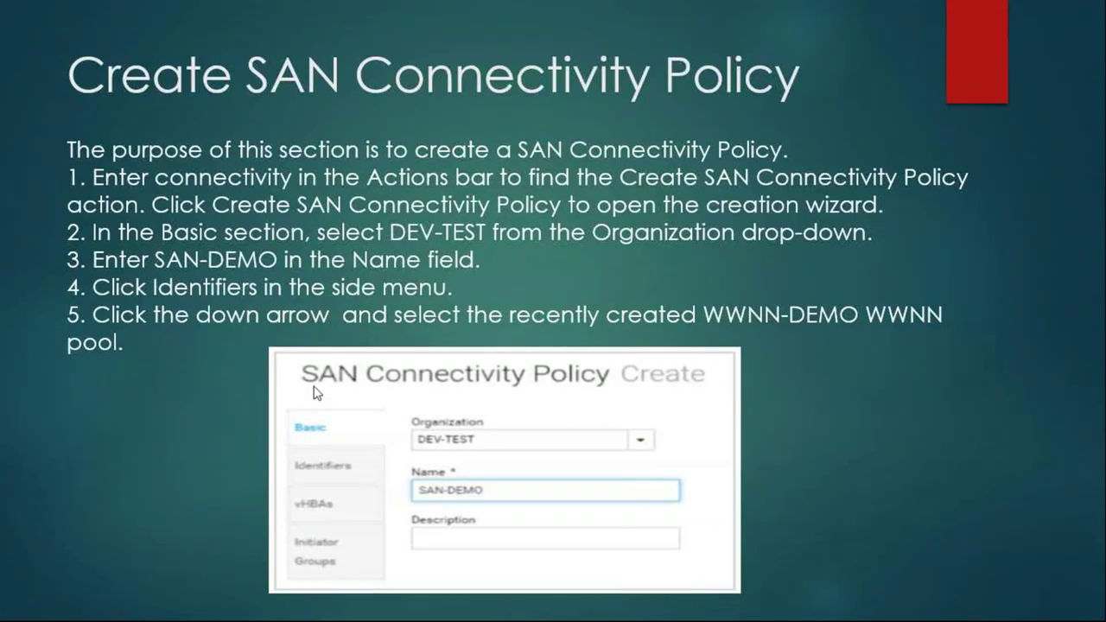
left_click(143, 475)
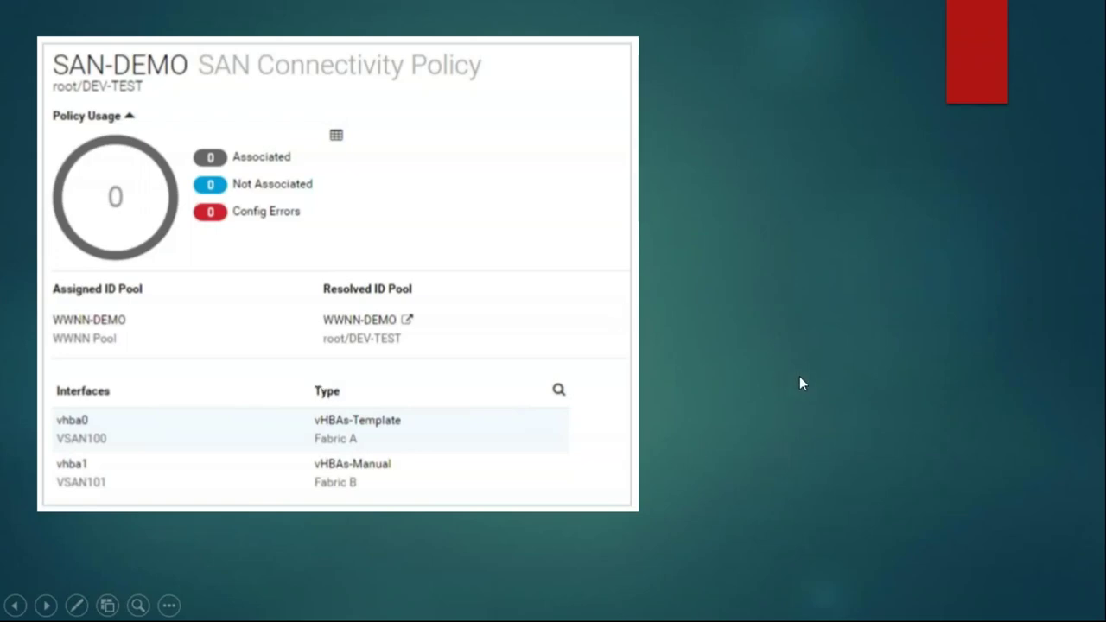
key("alt+Tab")
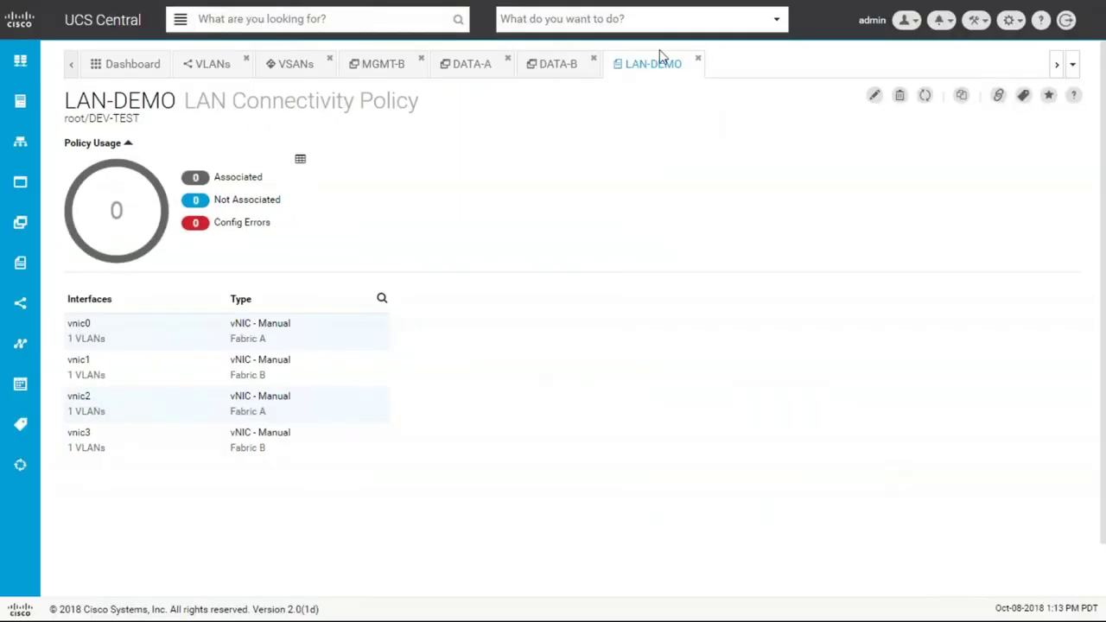
Step: Start a new vHBA template named FC-A in DEV-TEST as an updating template
left_click(640, 26)
type("vh")
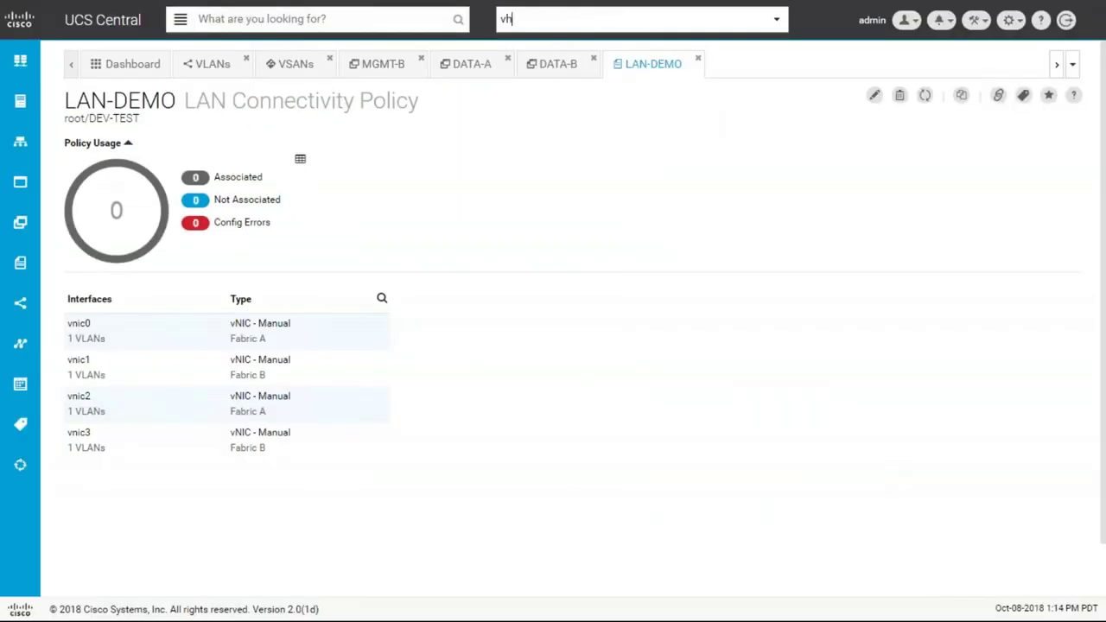
type("ba")
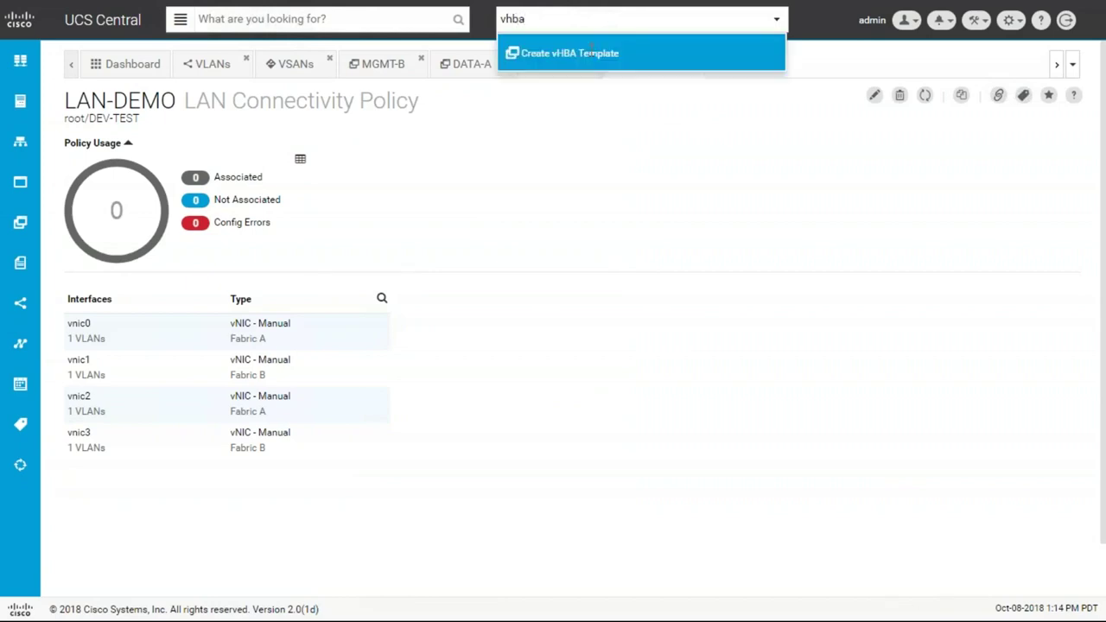
key("Return")
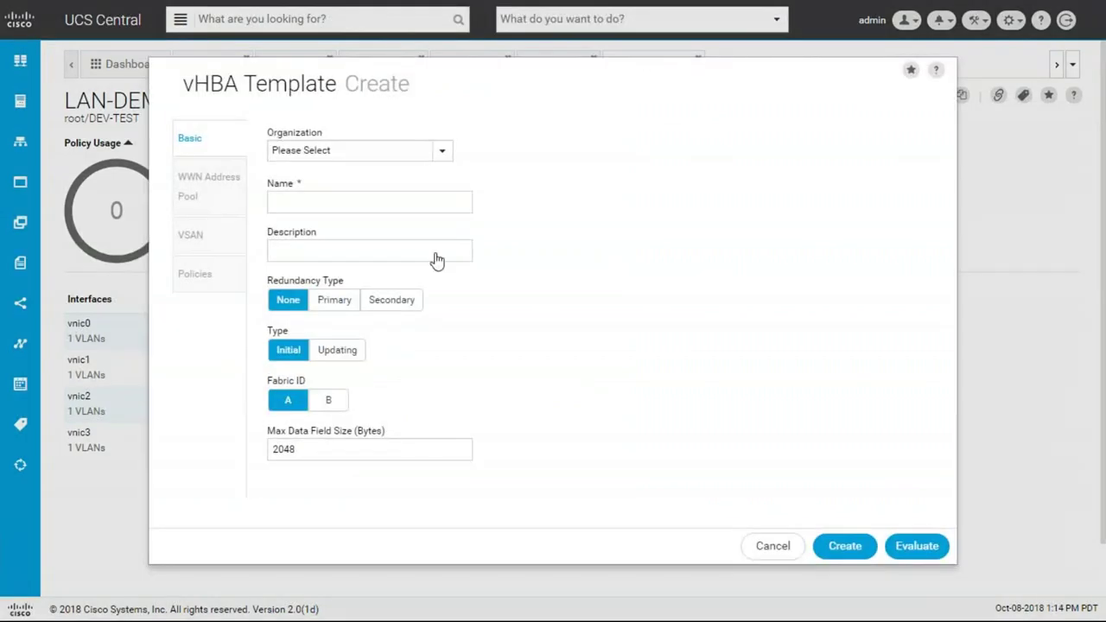
left_click(440, 151)
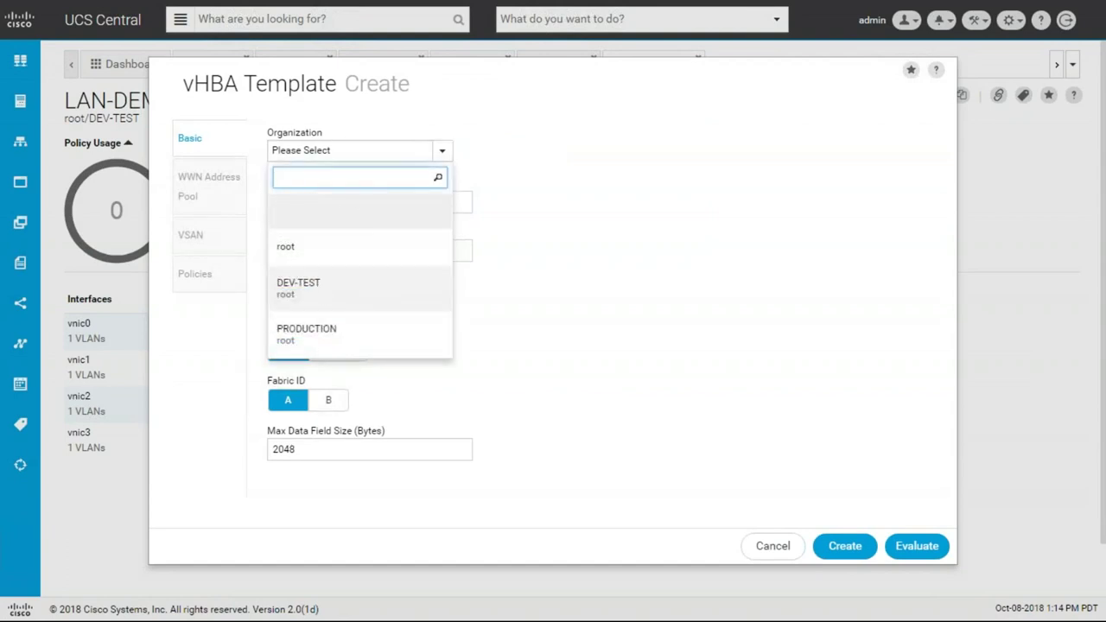
left_click(287, 288)
left_click(385, 198)
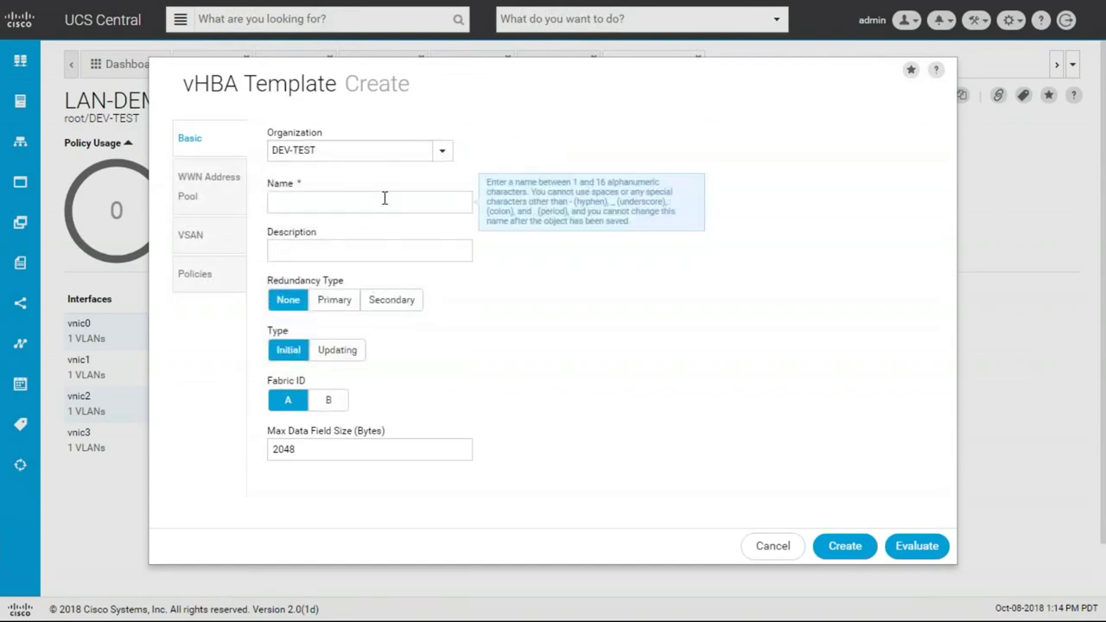
left_click(385, 198)
type("FC-A")
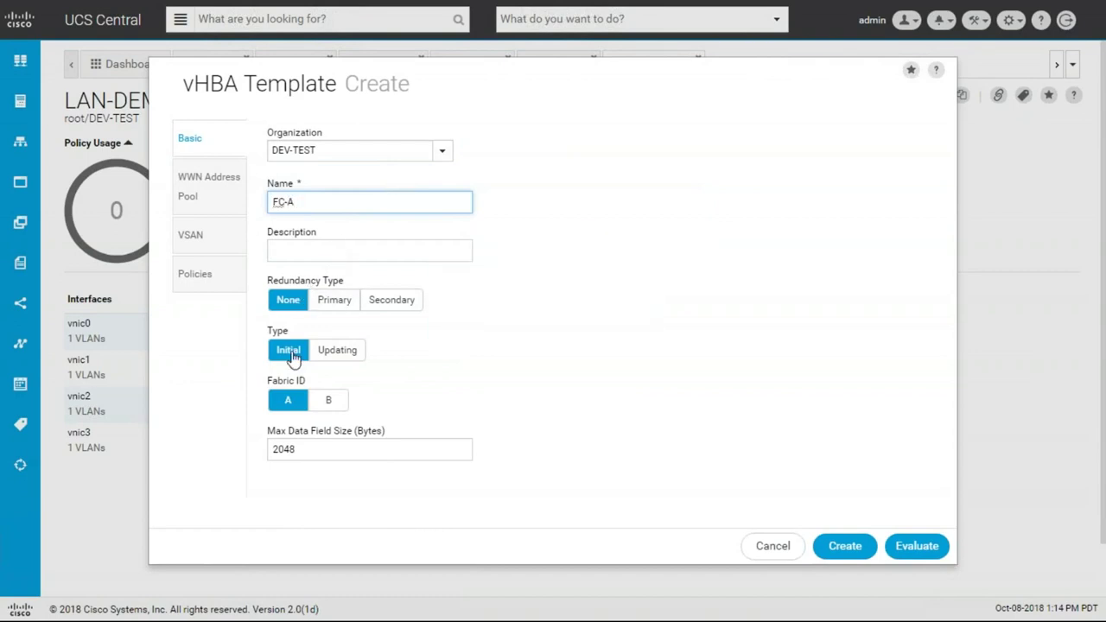
left_click(337, 350)
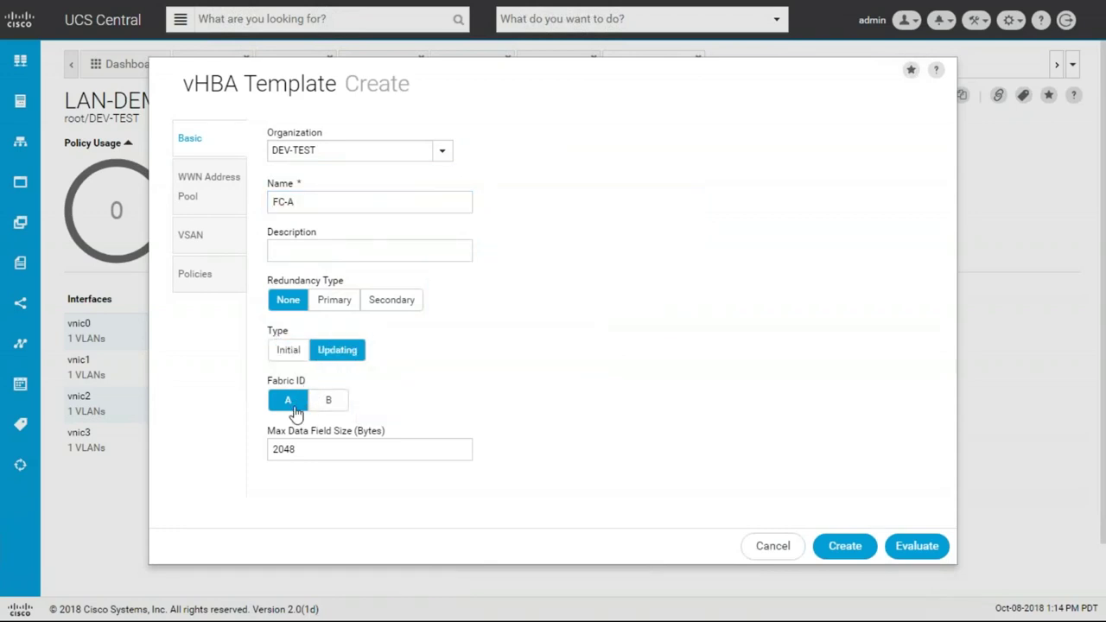
Step: Assign the WWPN-A-DEMO pool to FC-A, review VSAN and policy settings, and create it
left_click(214, 191)
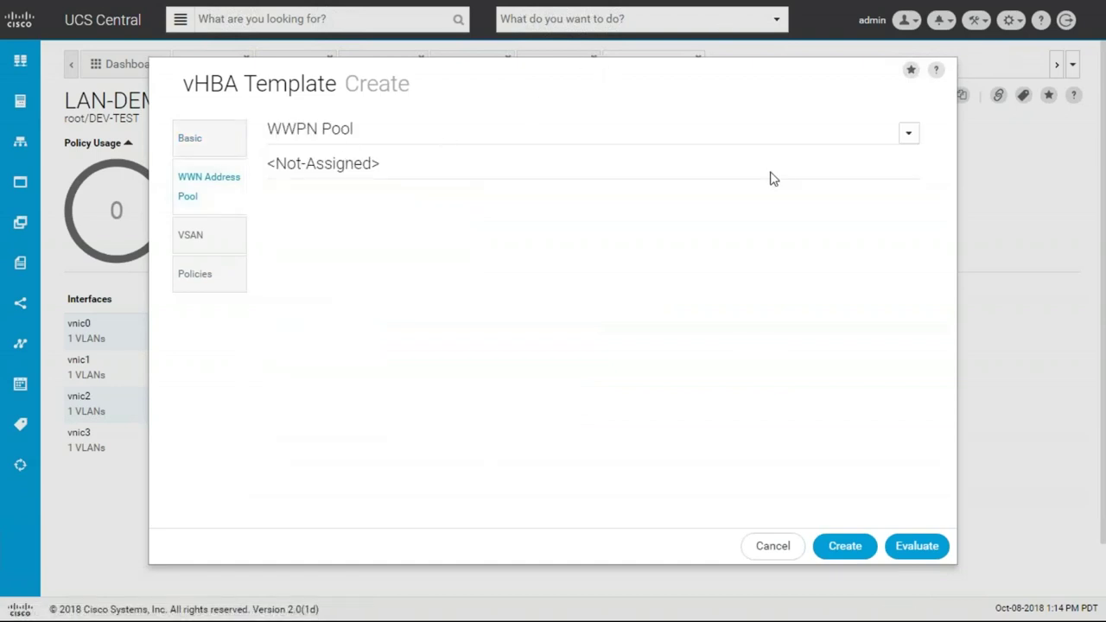
left_click(909, 134)
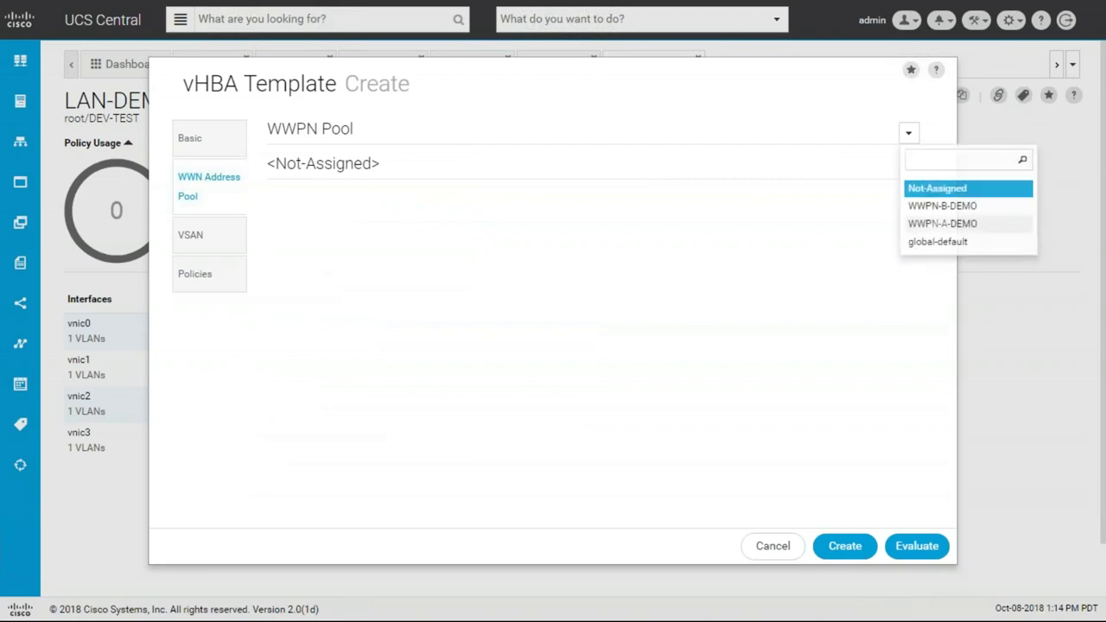
left_click(948, 224)
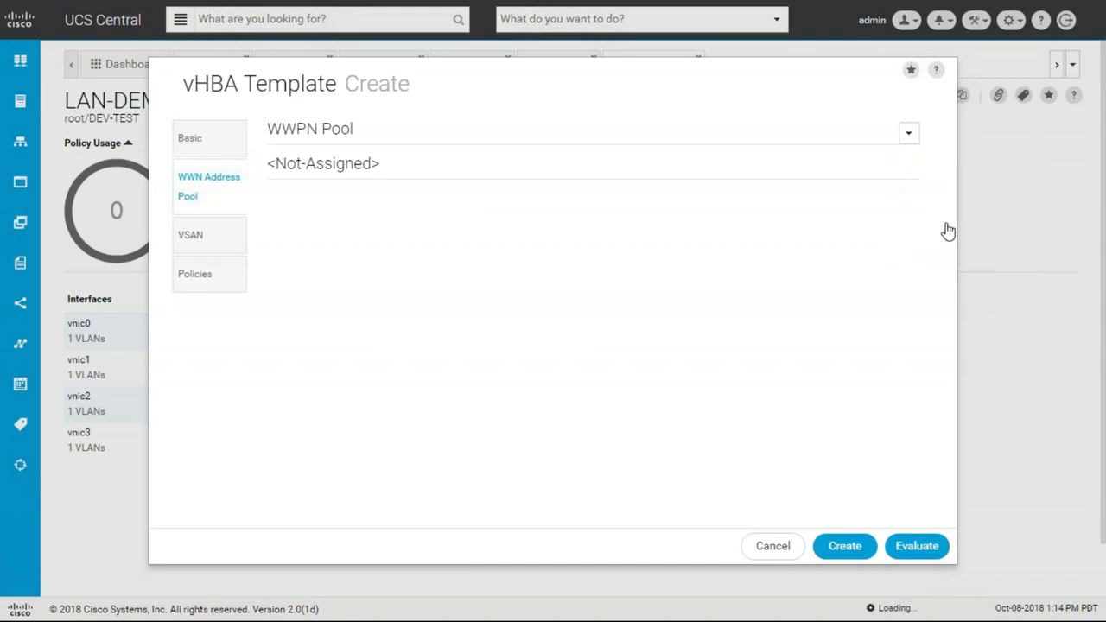
left_click(217, 248)
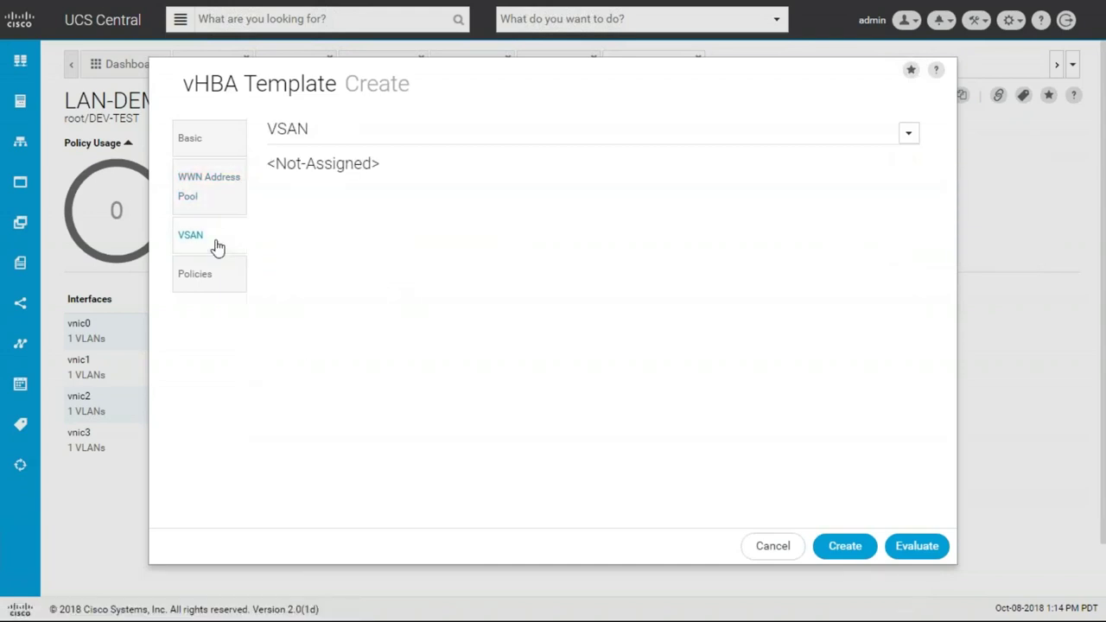
left_click(215, 274)
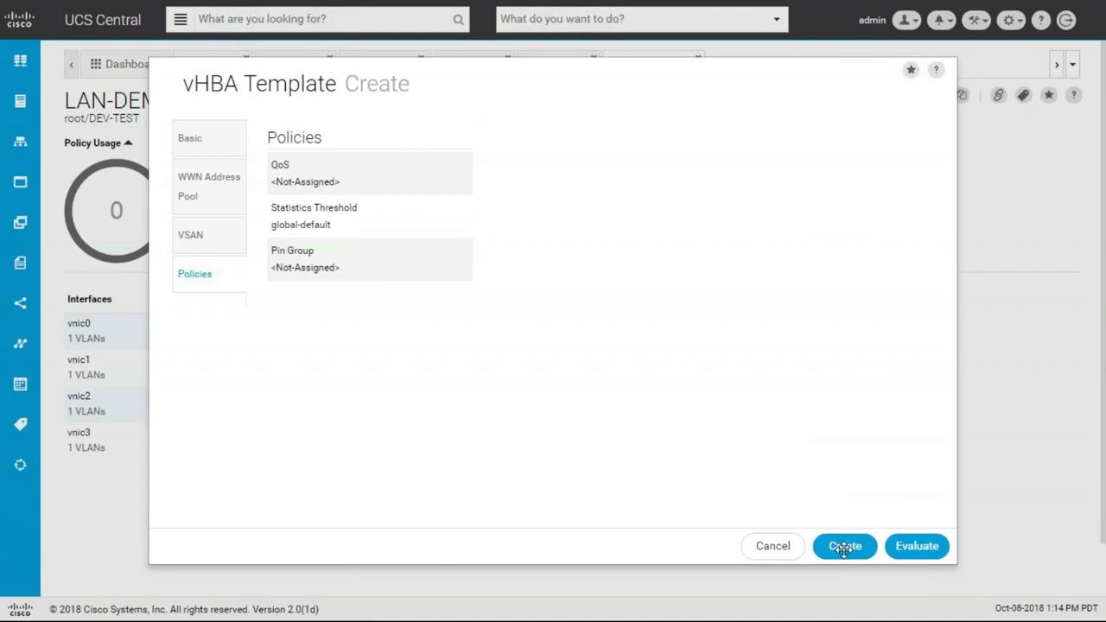
left_click(845, 548)
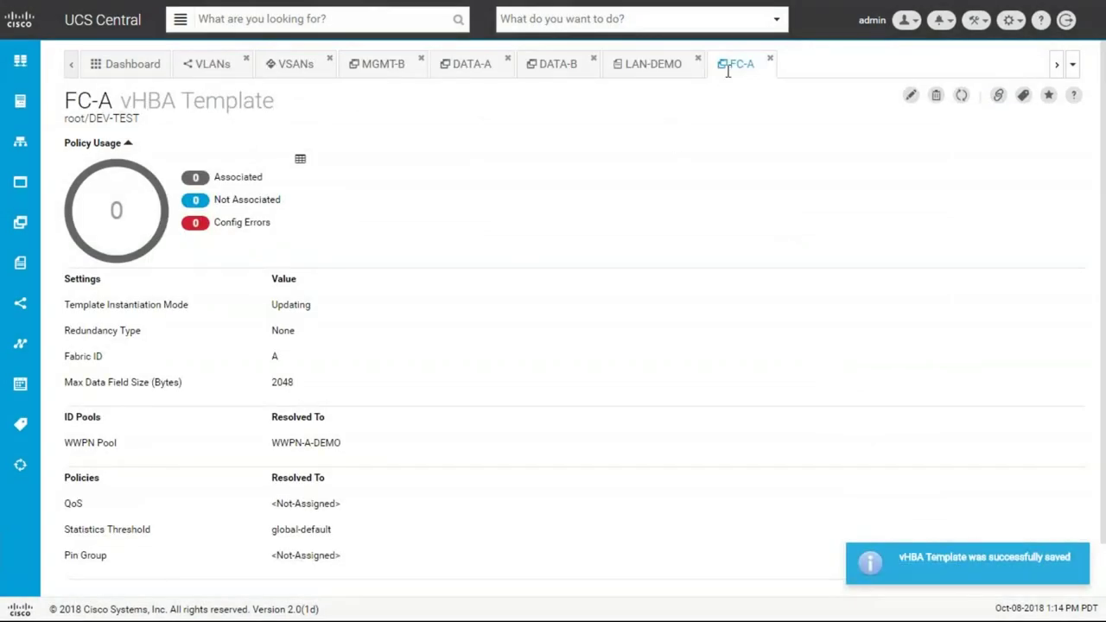
left_click(518, 18)
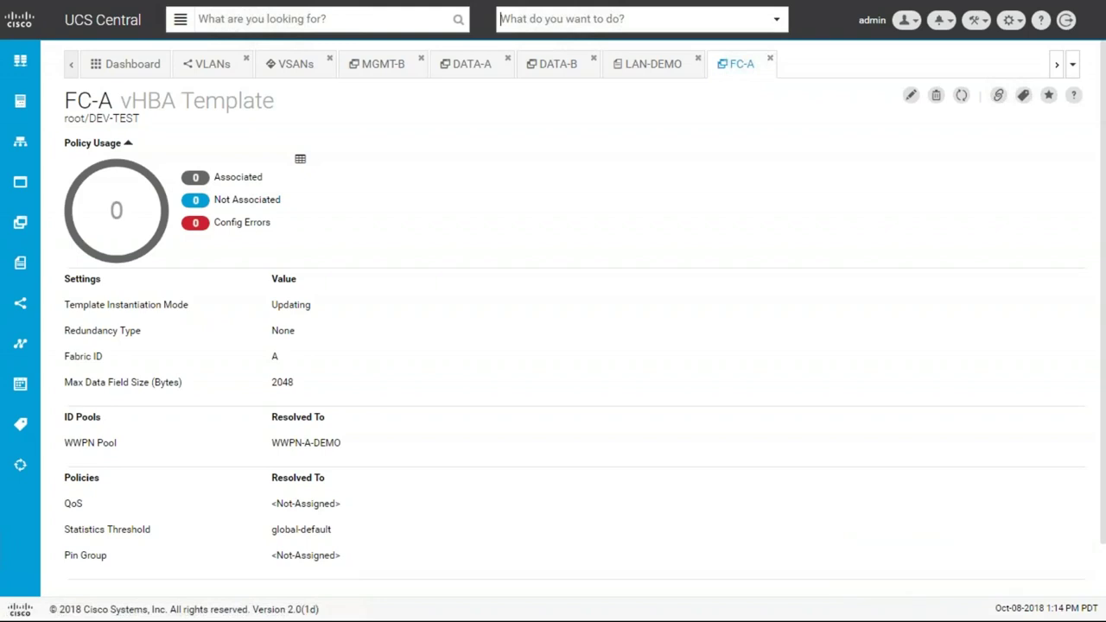
Step: Start a new vHBA template named FC-B in the DEV-TEST organization
type("vha")
key("BackSpace")
type("ba")
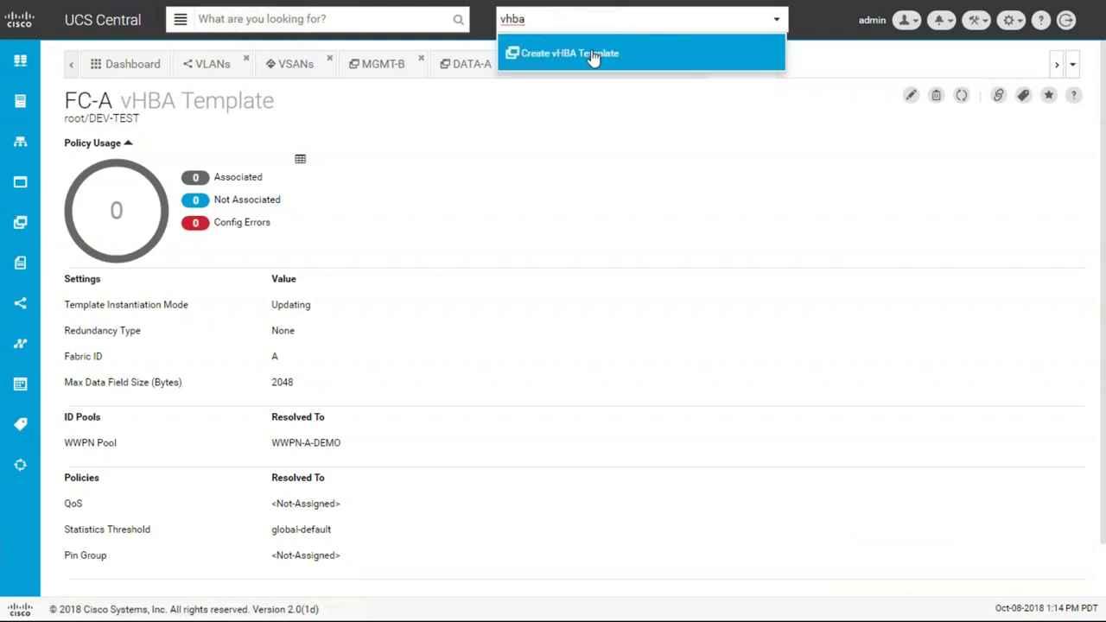
left_click(594, 54)
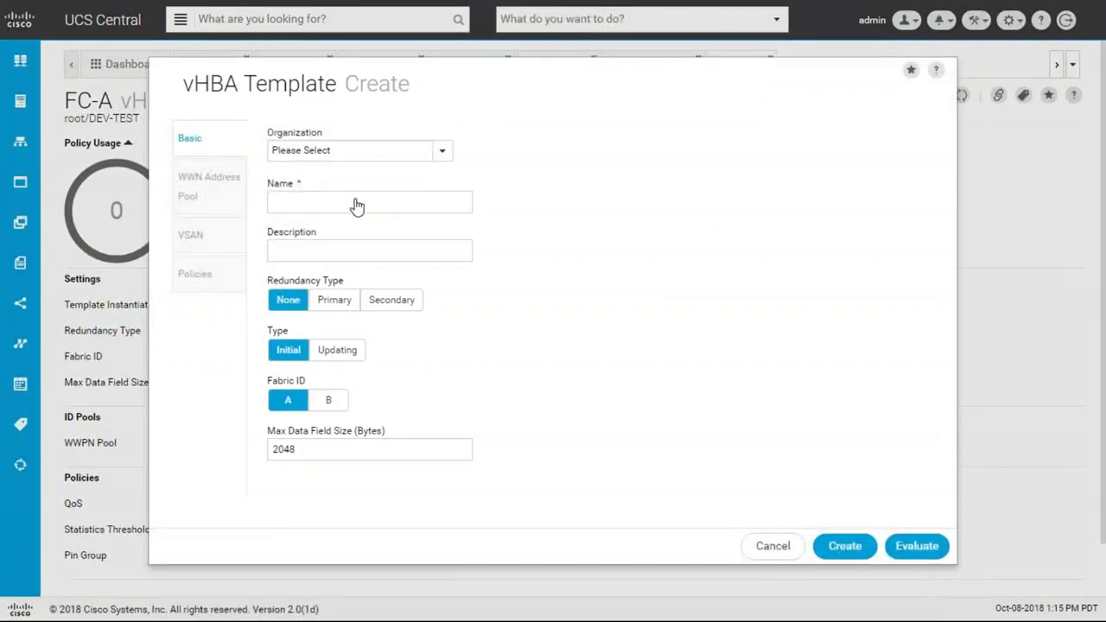
left_click(443, 151)
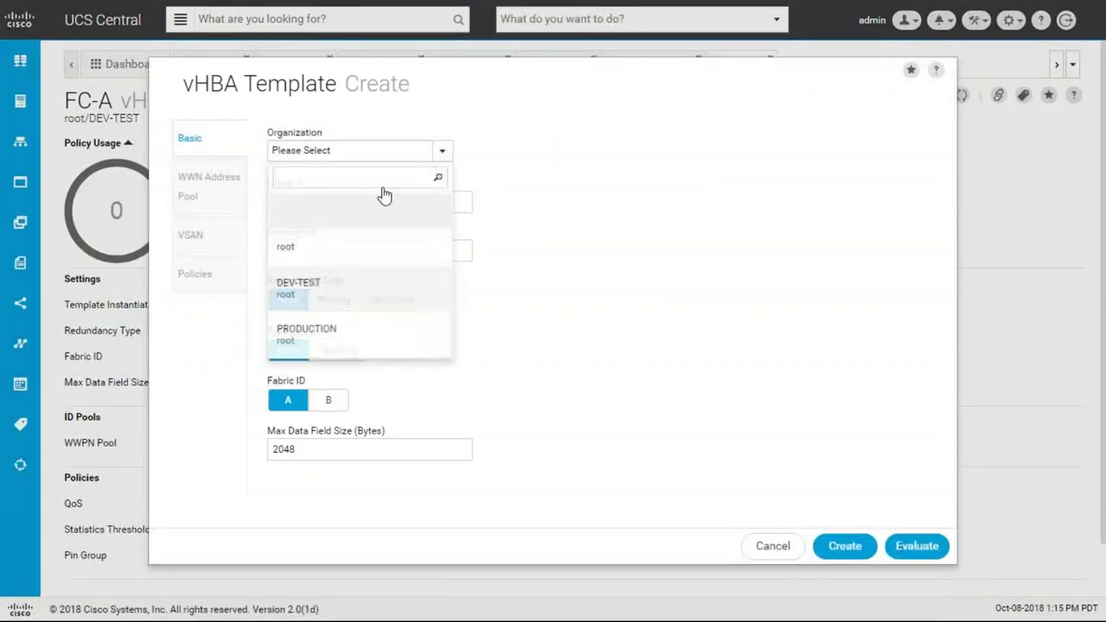
left_click(311, 293)
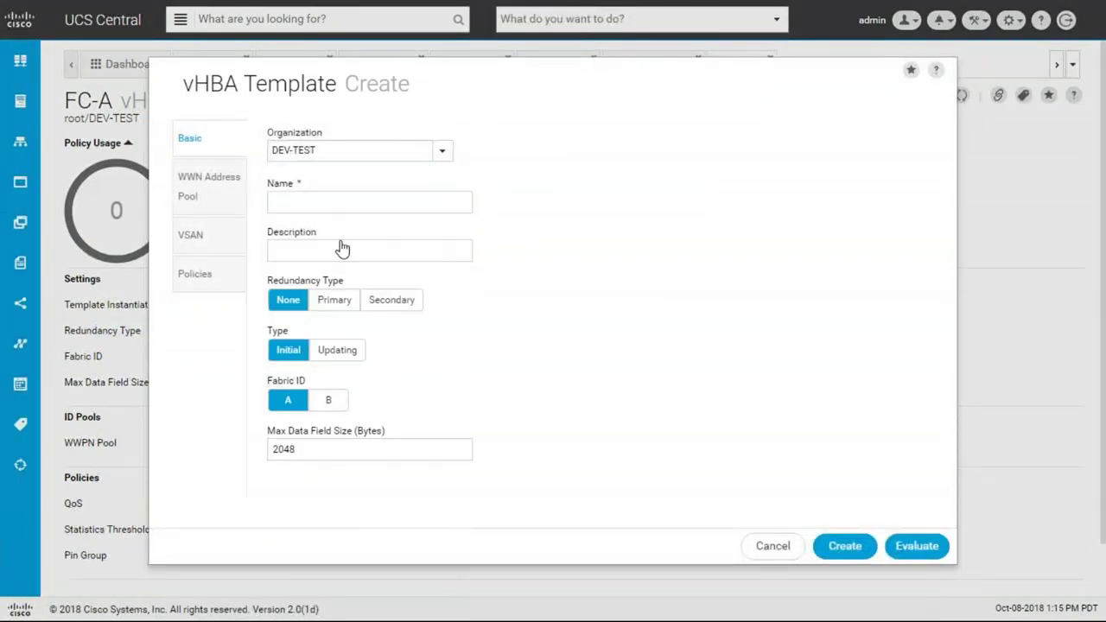
left_click(391, 208)
type("FC-B")
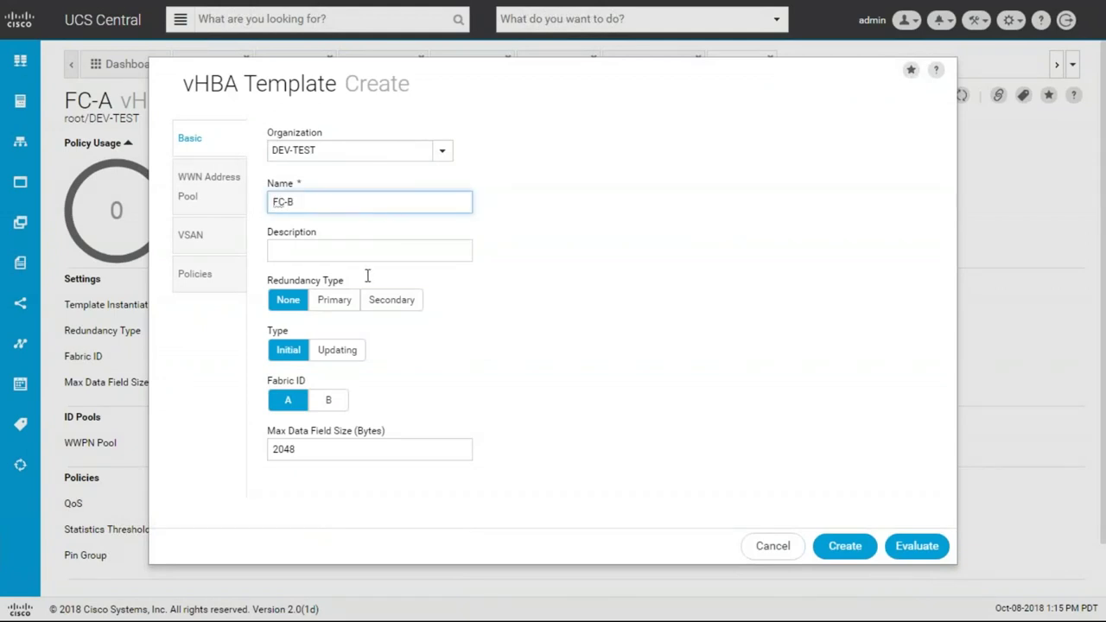
Step: Put FC-B on fabric B as an updating template with the WWPN-B-DEMO pool, and create it
left_click(329, 400)
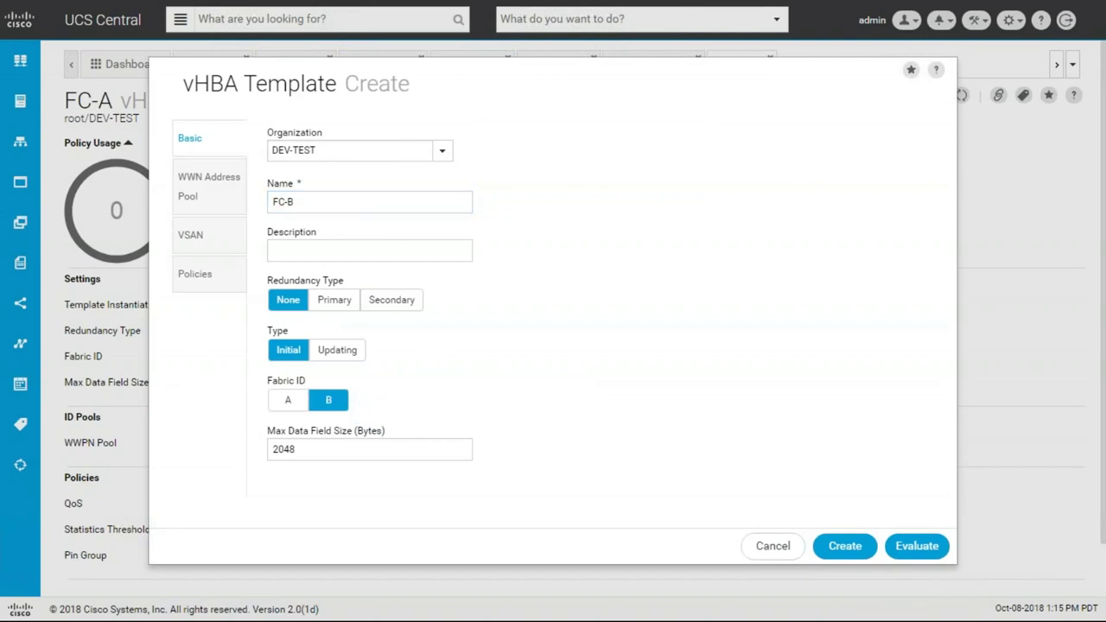
left_click(337, 349)
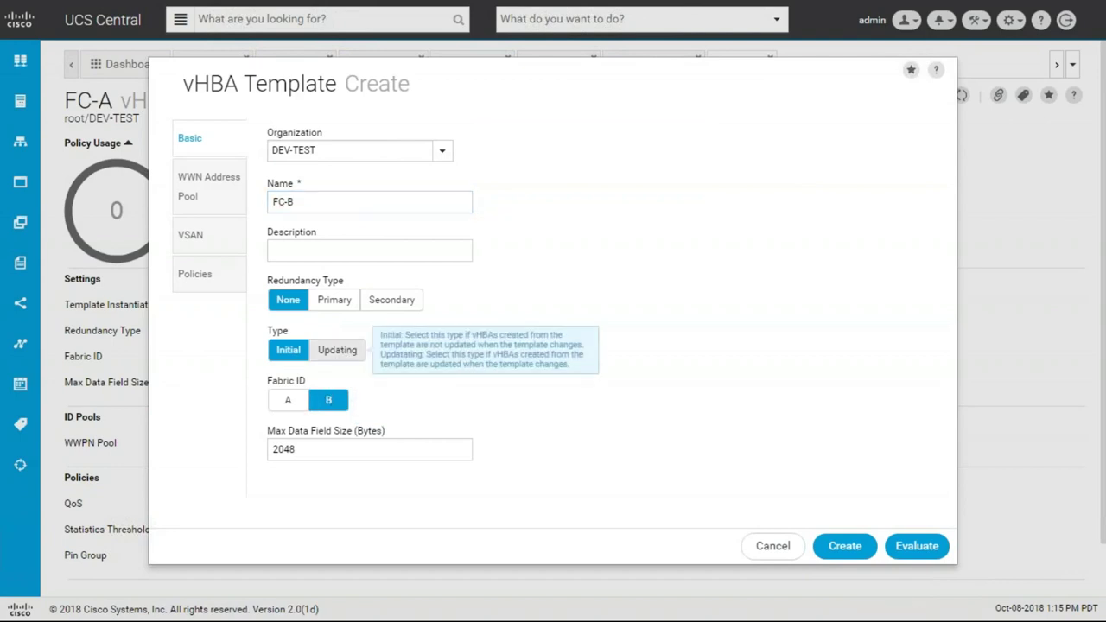
left_click(229, 205)
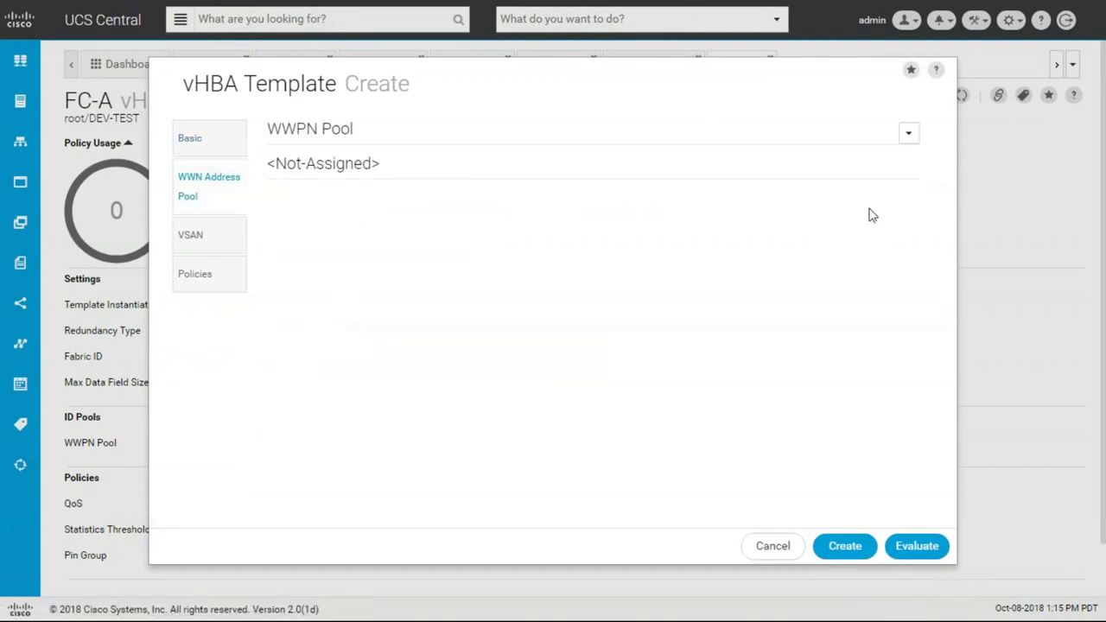
left_click(909, 132)
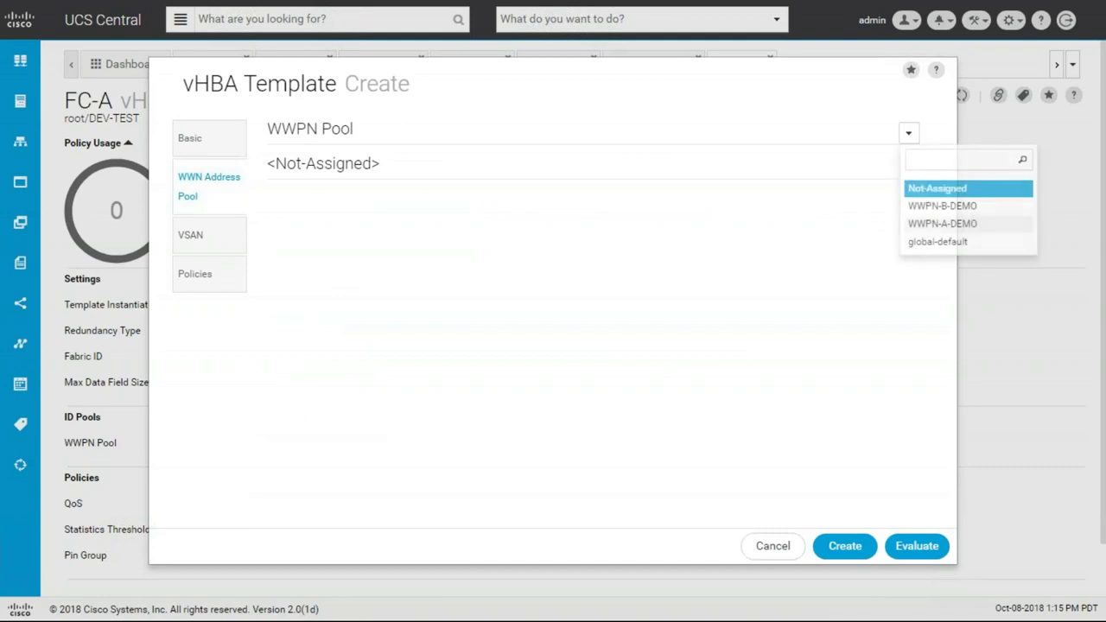
left_click(933, 207)
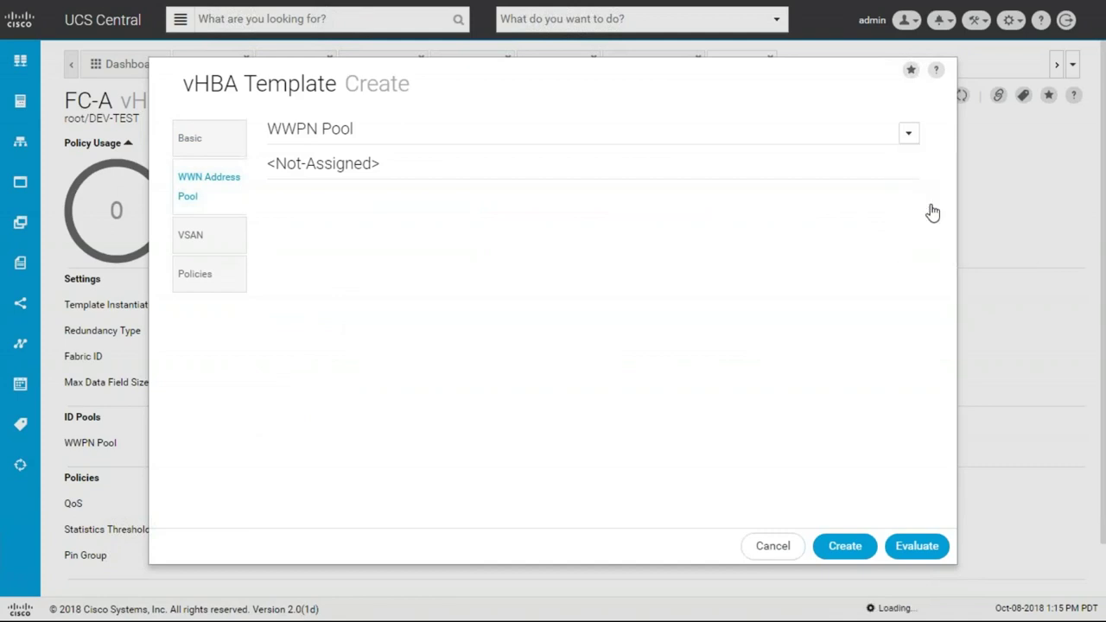
left_click(850, 552)
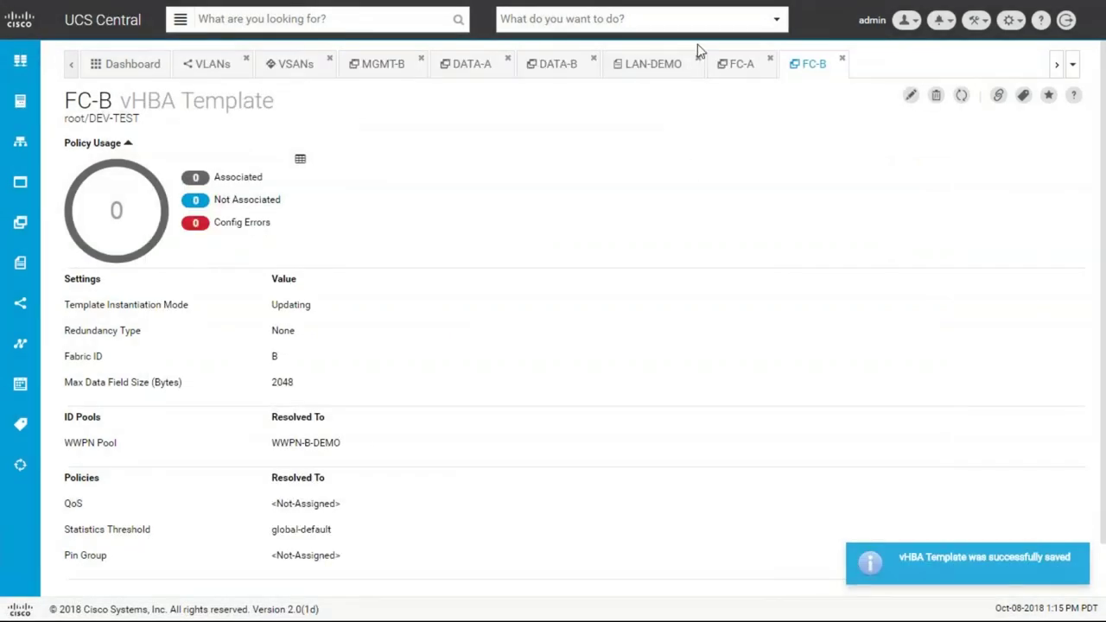
left_click(662, 24)
type("san")
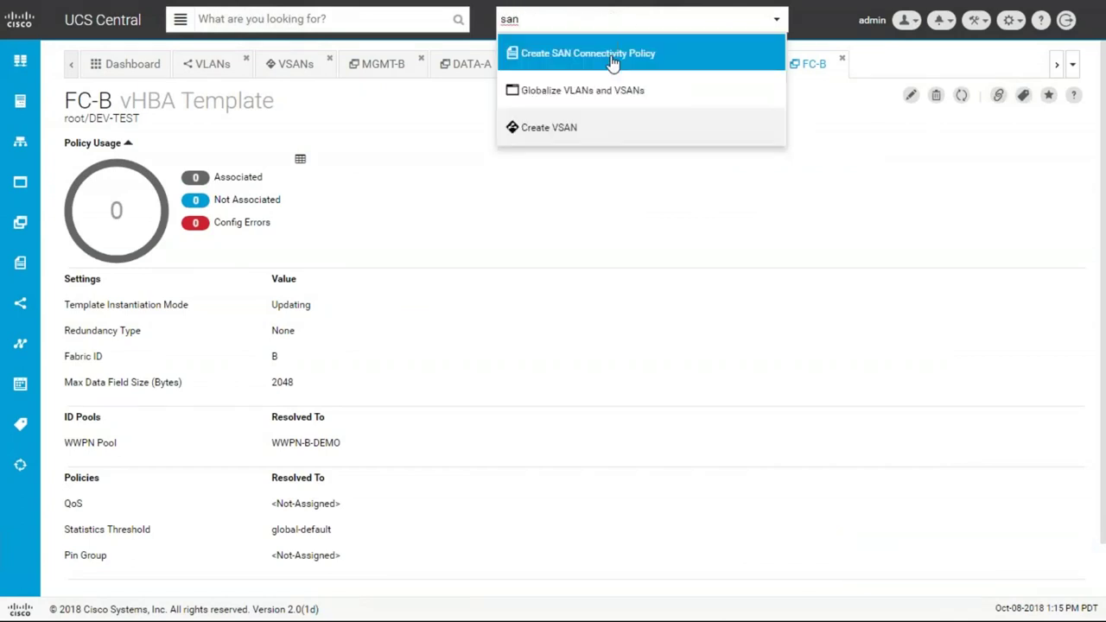
left_click(613, 62)
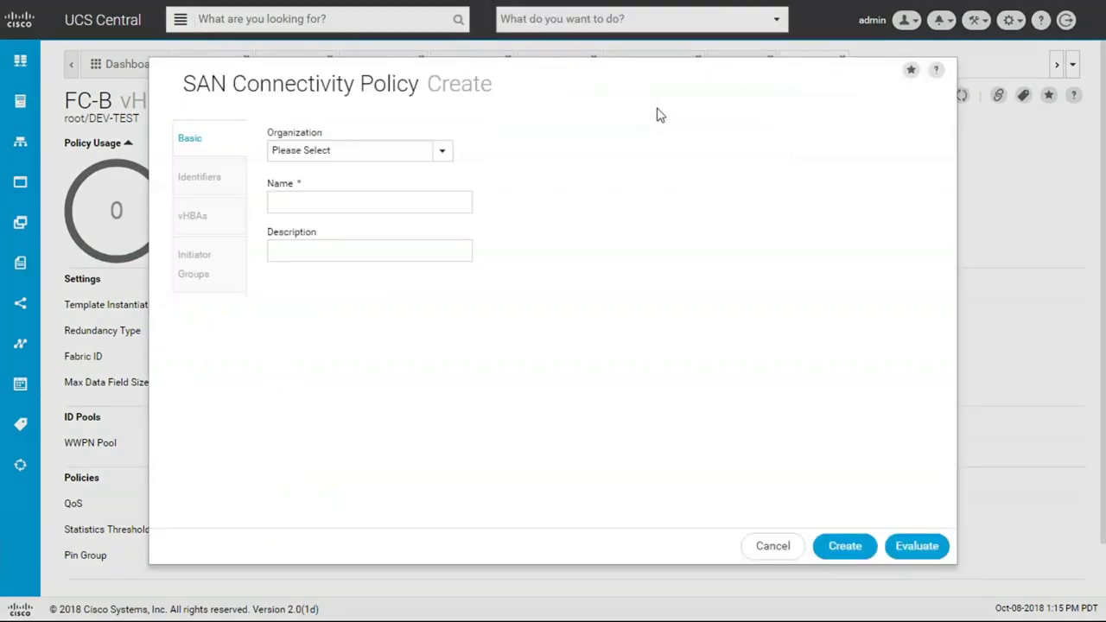
left_click(442, 154)
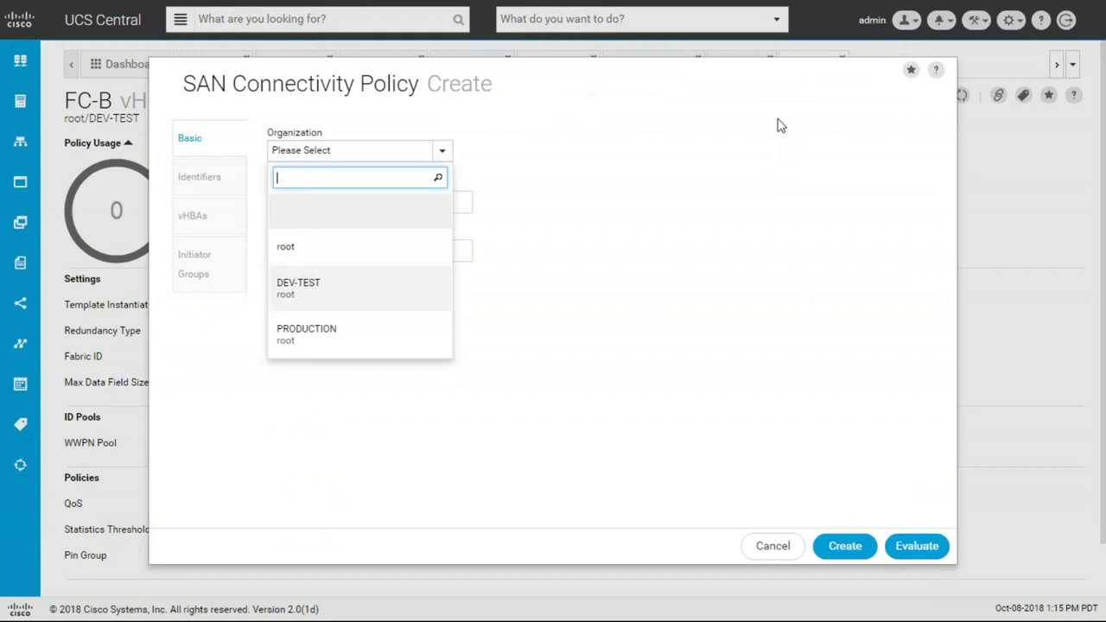
left_click(773, 546)
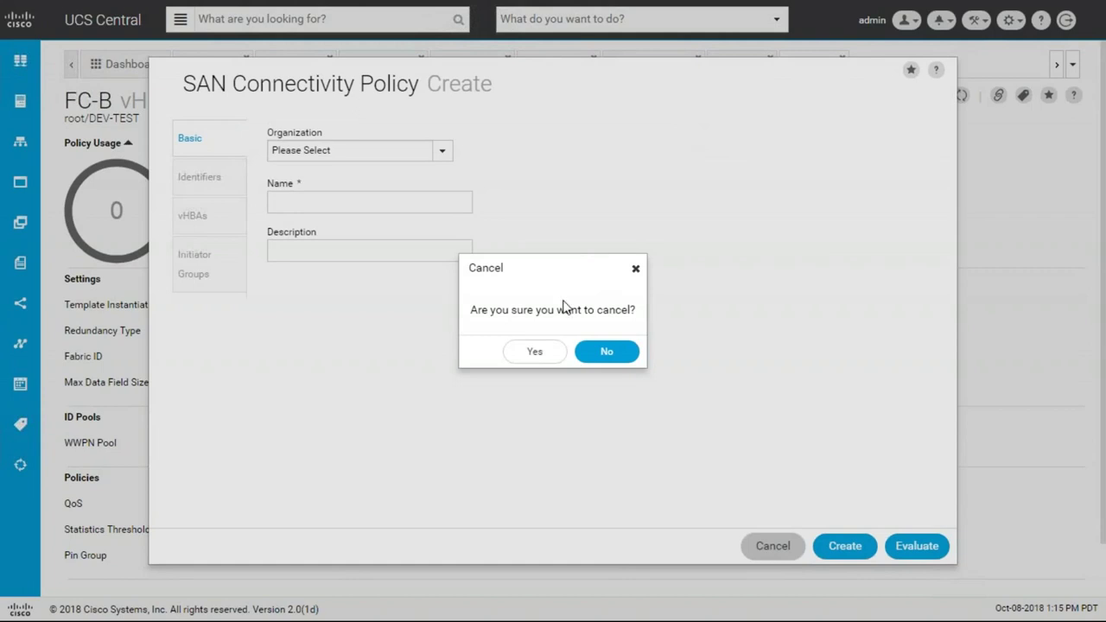
left_click(535, 352)
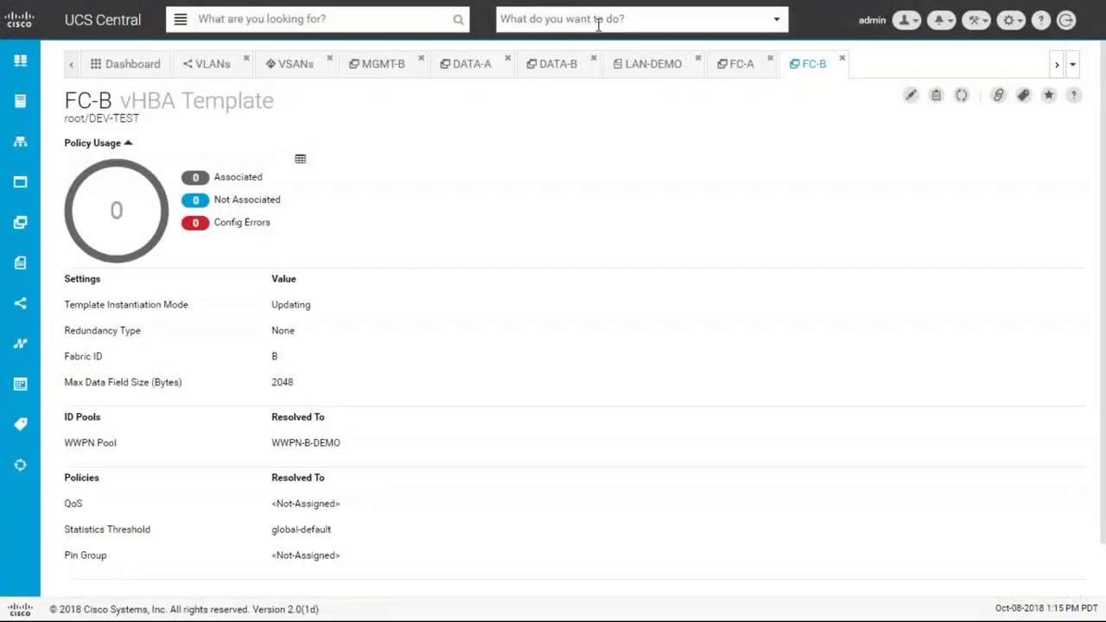
left_click(598, 24)
Step: Start a new VSAN in the DG-Americas domain group
type("san")
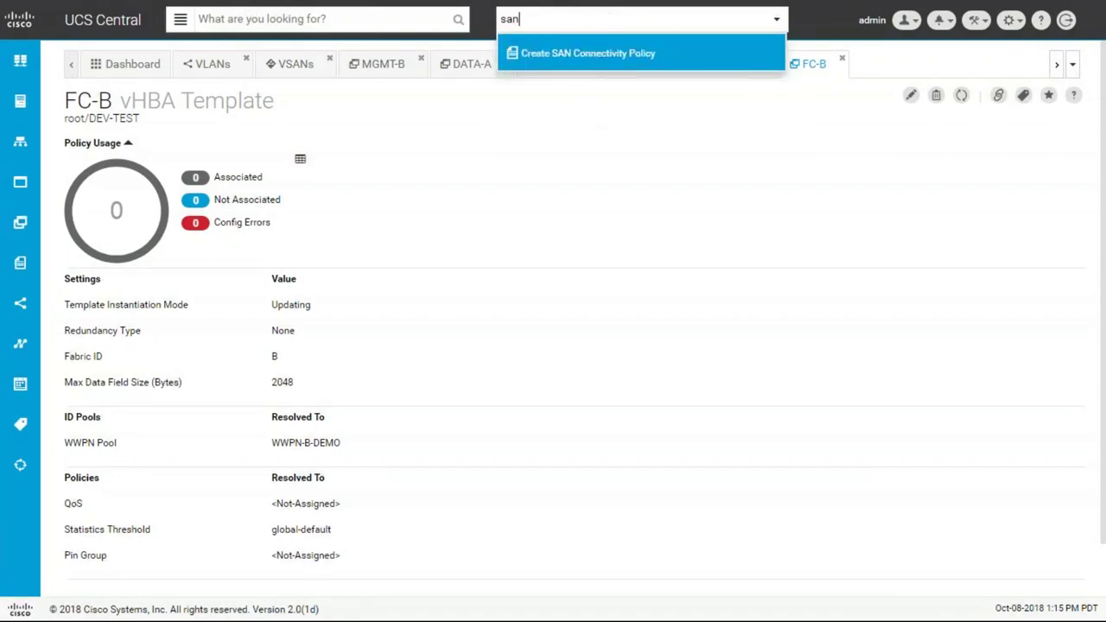
key("BackSpace")
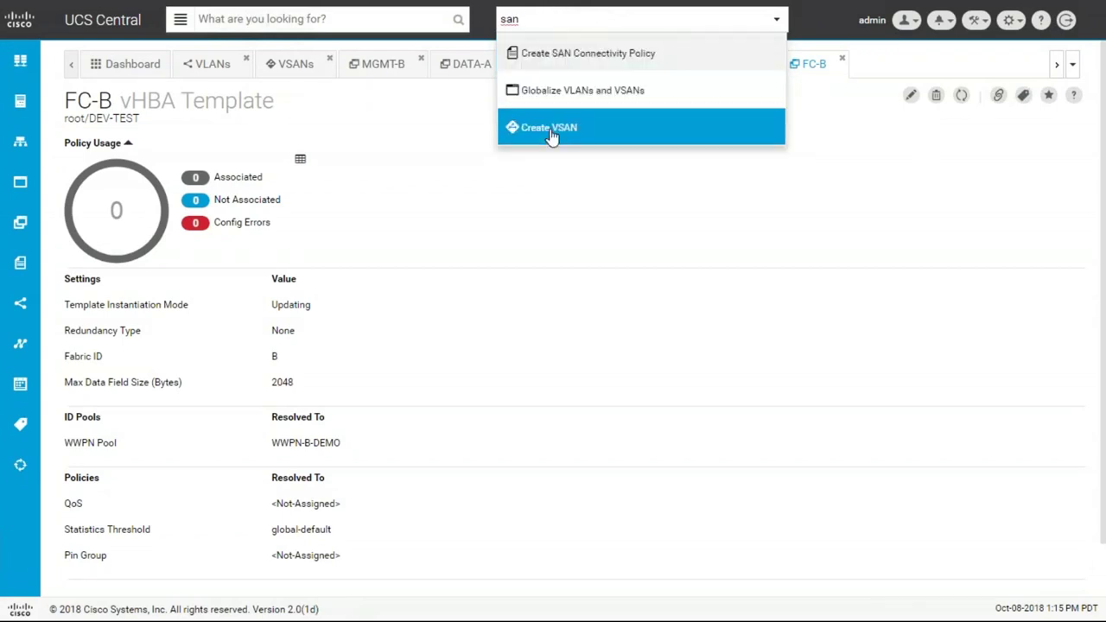
left_click(552, 130)
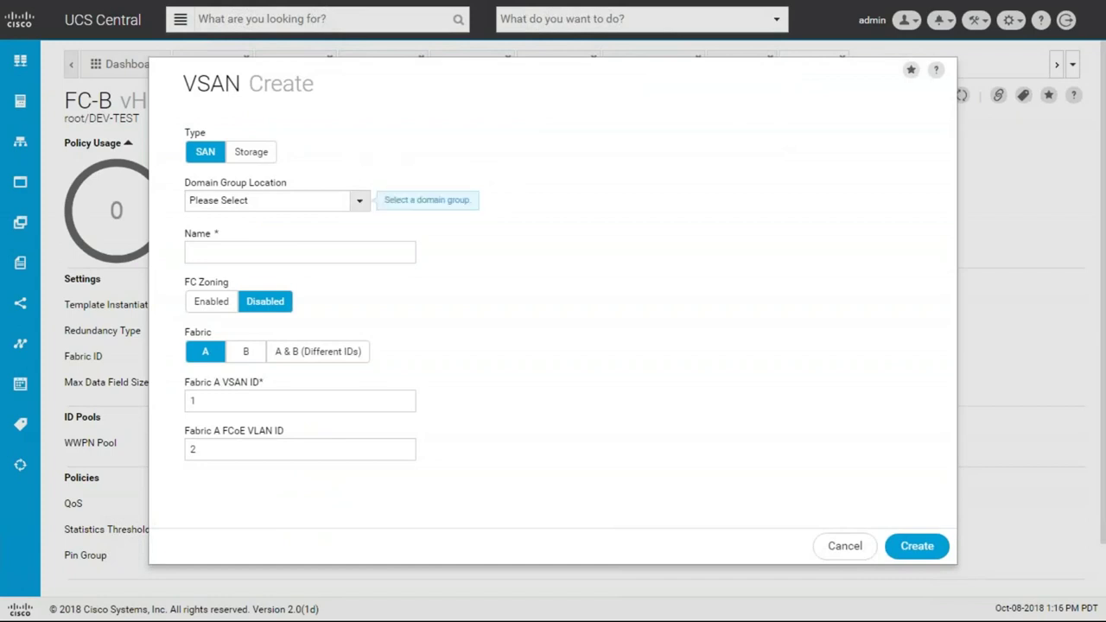
left_click(276, 199)
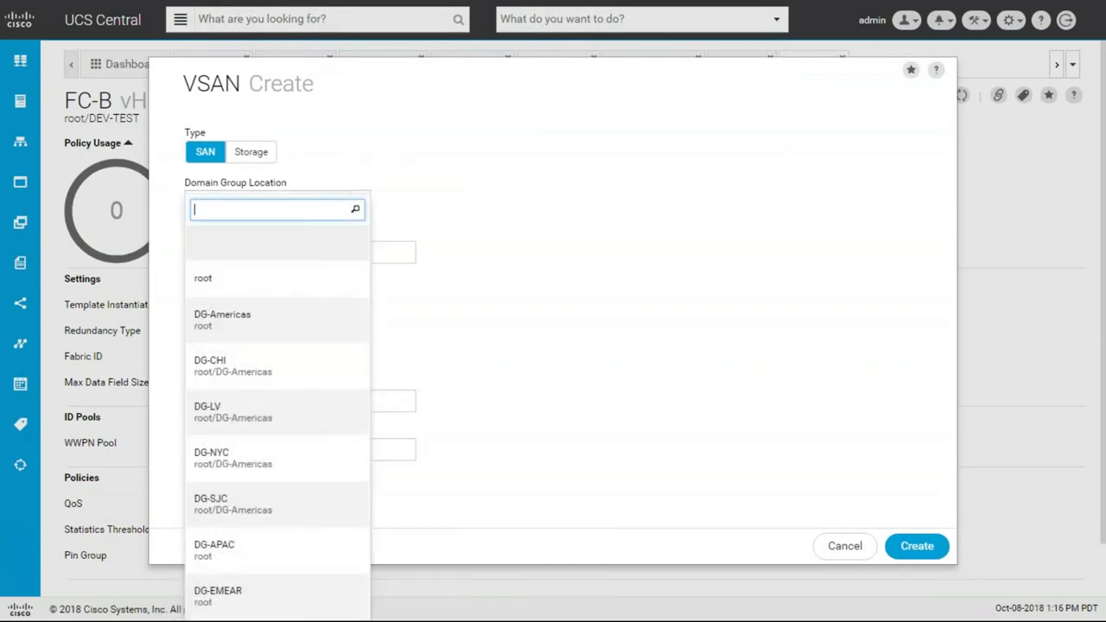
left_click(266, 337)
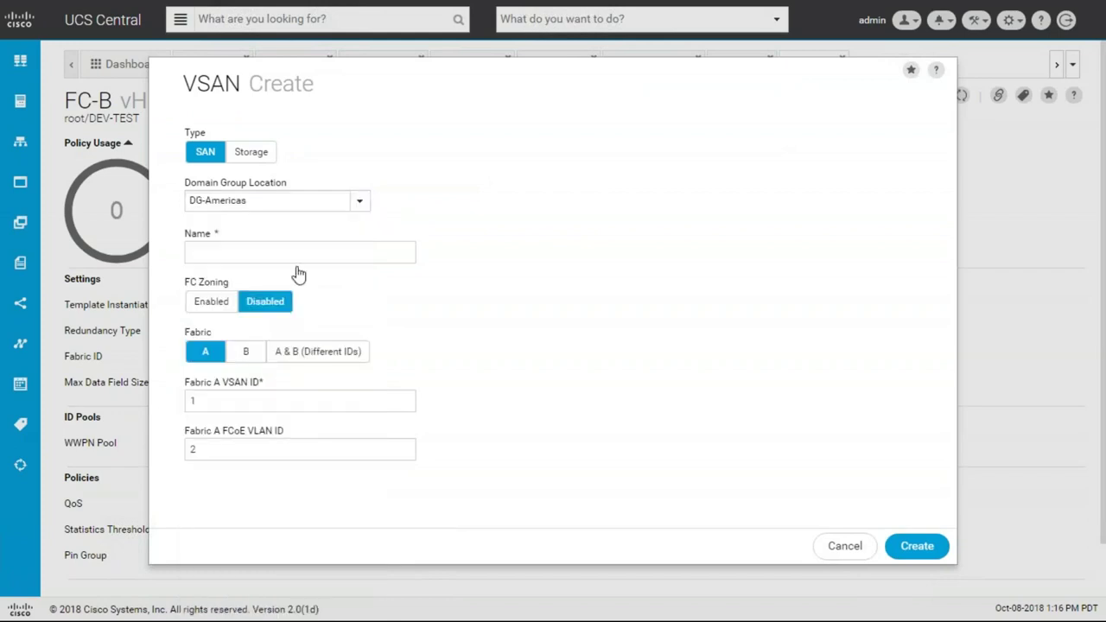
Step: Name it VSAN100 with fabric A VSAN ID 100 and FCoE VLAN 3000, and save it
type("VSAN101")
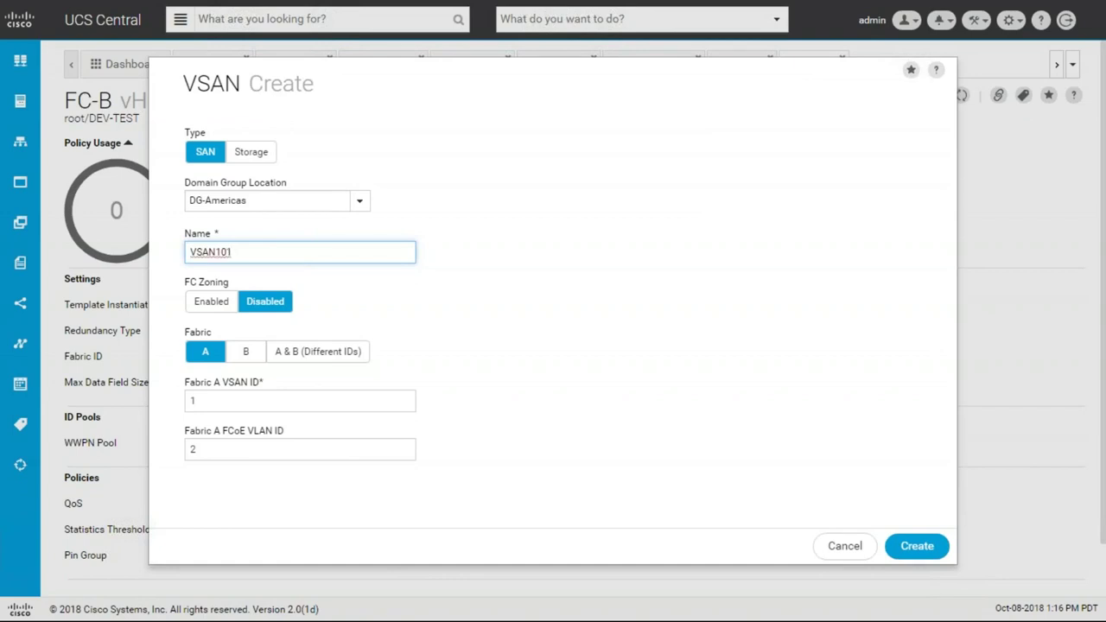
key("BackSpace")
mouse_move(207, 252)
left_click(313, 404)
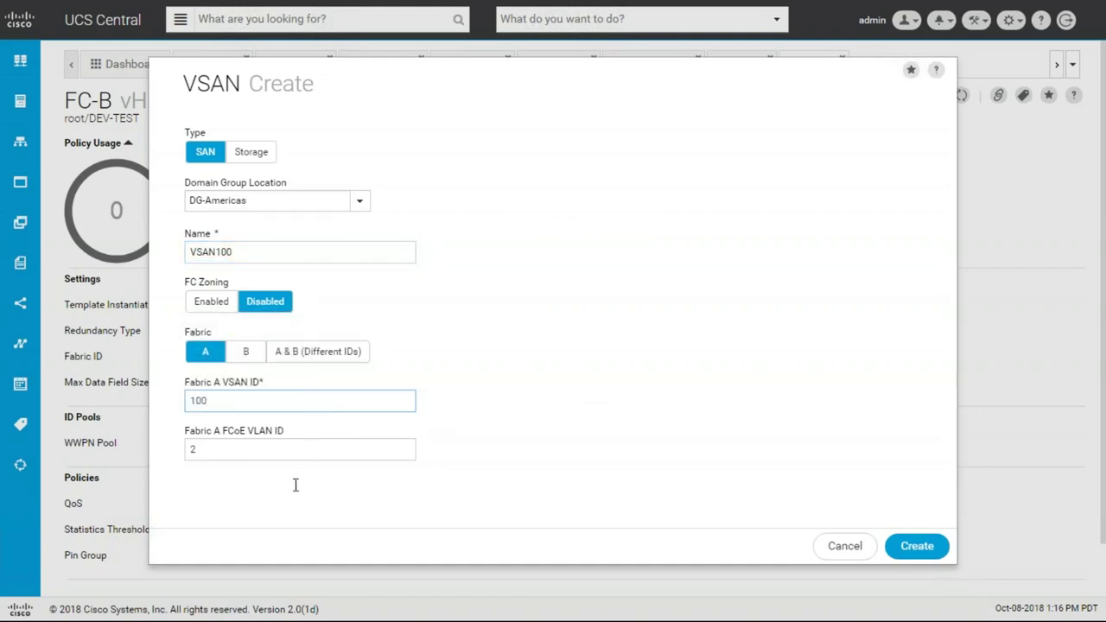
left_click(262, 451)
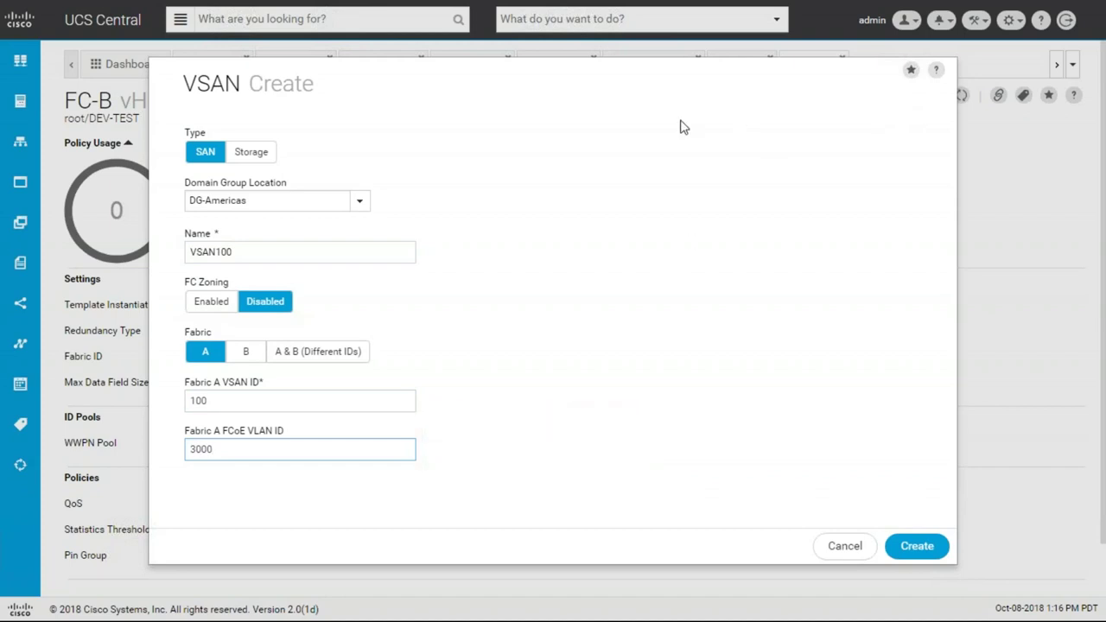
left_click(915, 548)
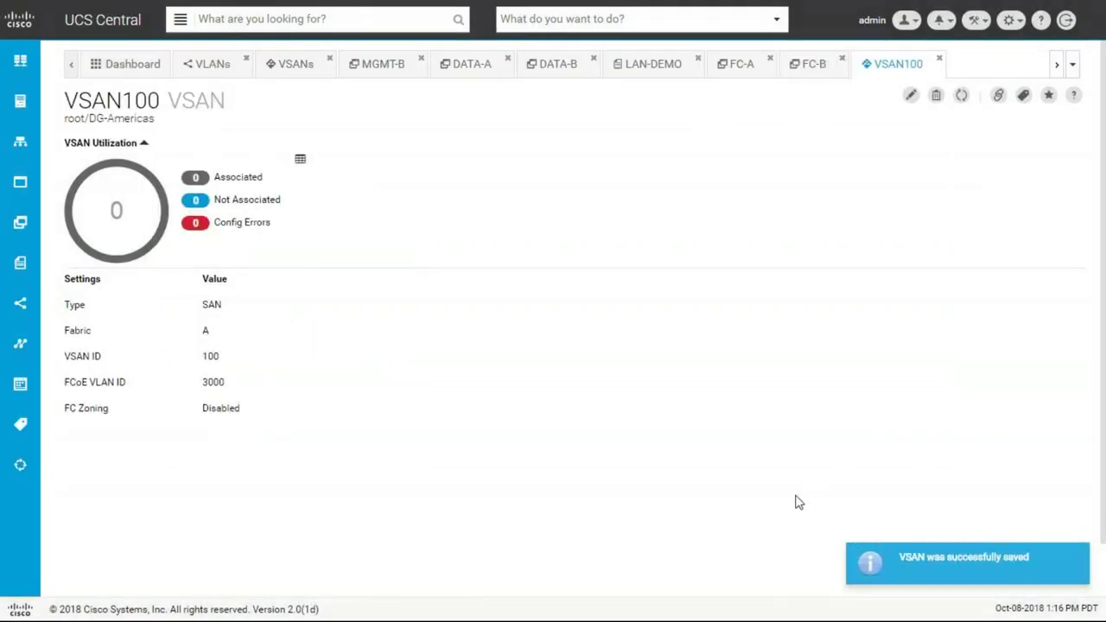
left_click(591, 22)
type("create ")
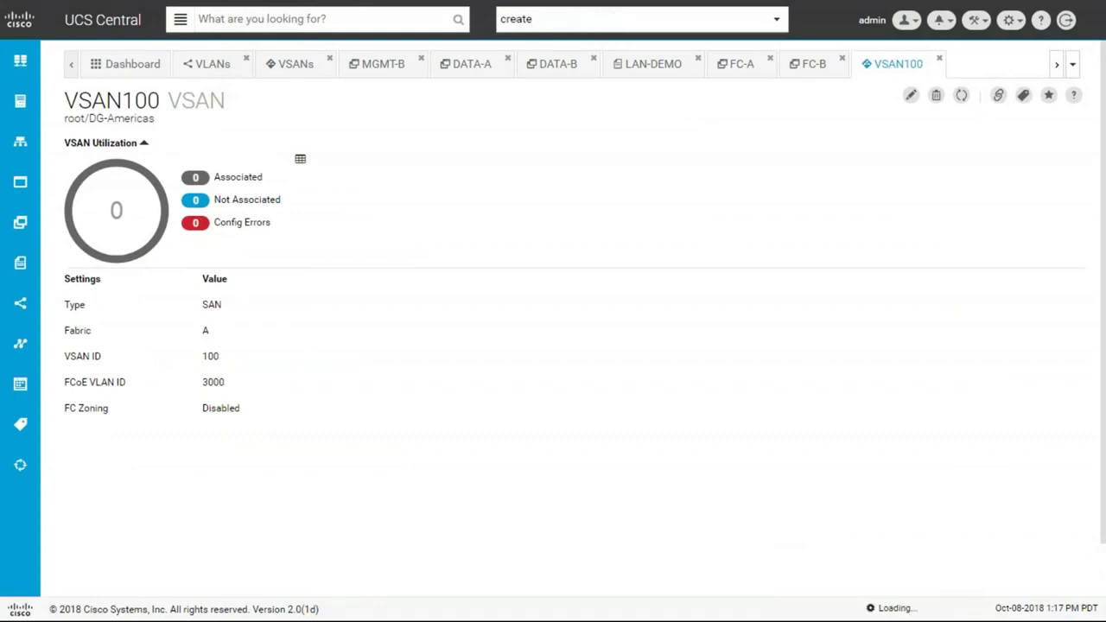
type("san")
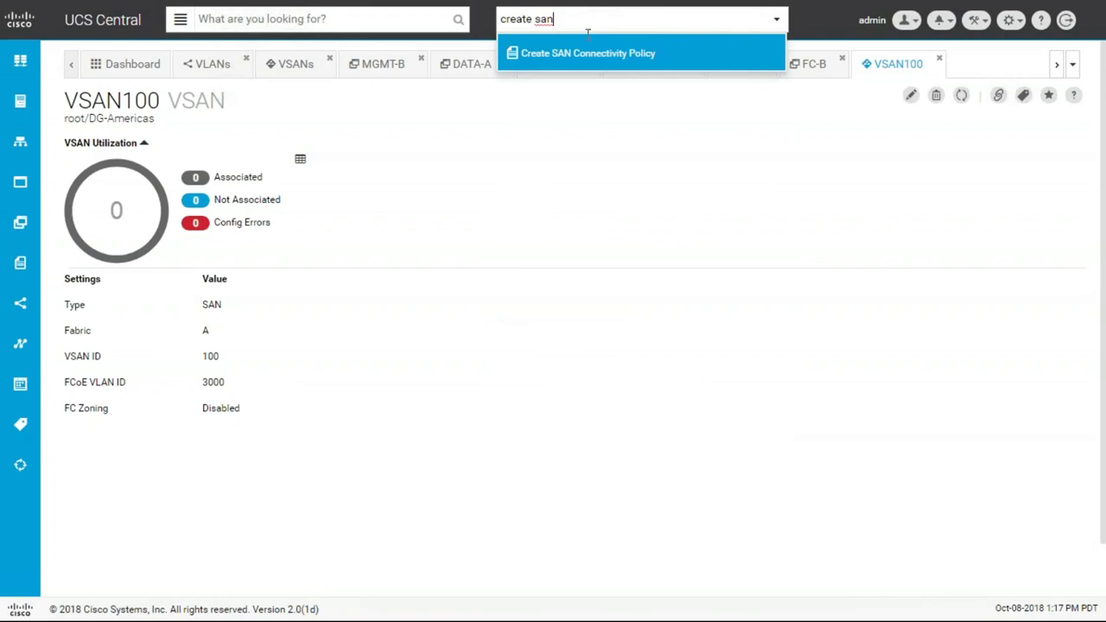
key("BackSpace")
key("BackSpace")
key("BackSpace")
key("BackSpace")
key("BackSpace")
key("BackSpace")
key("BackSpace")
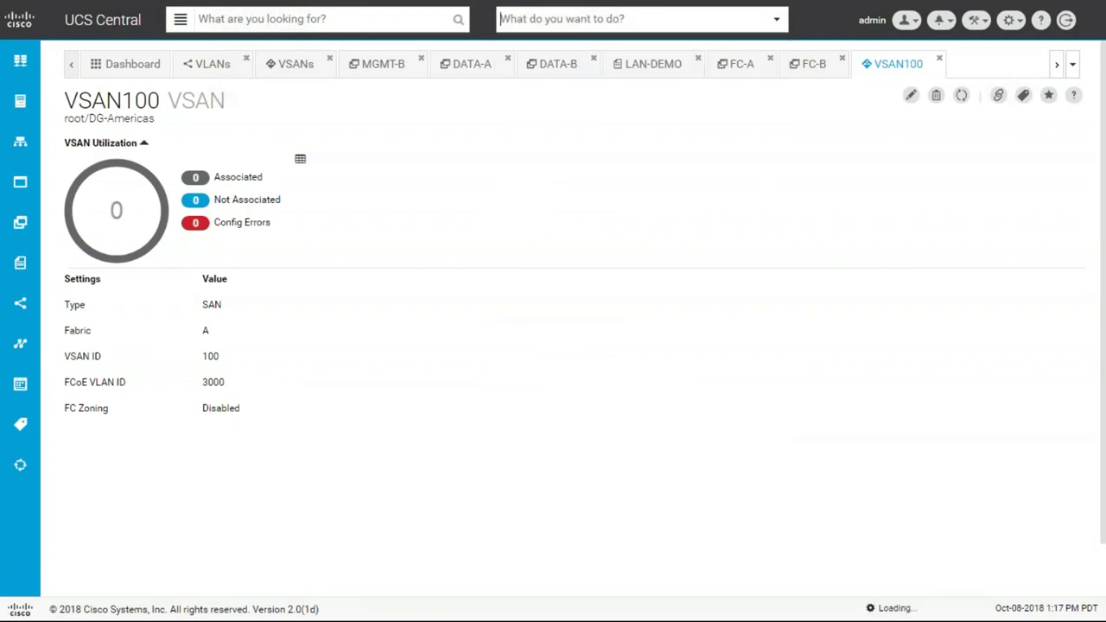
type("san")
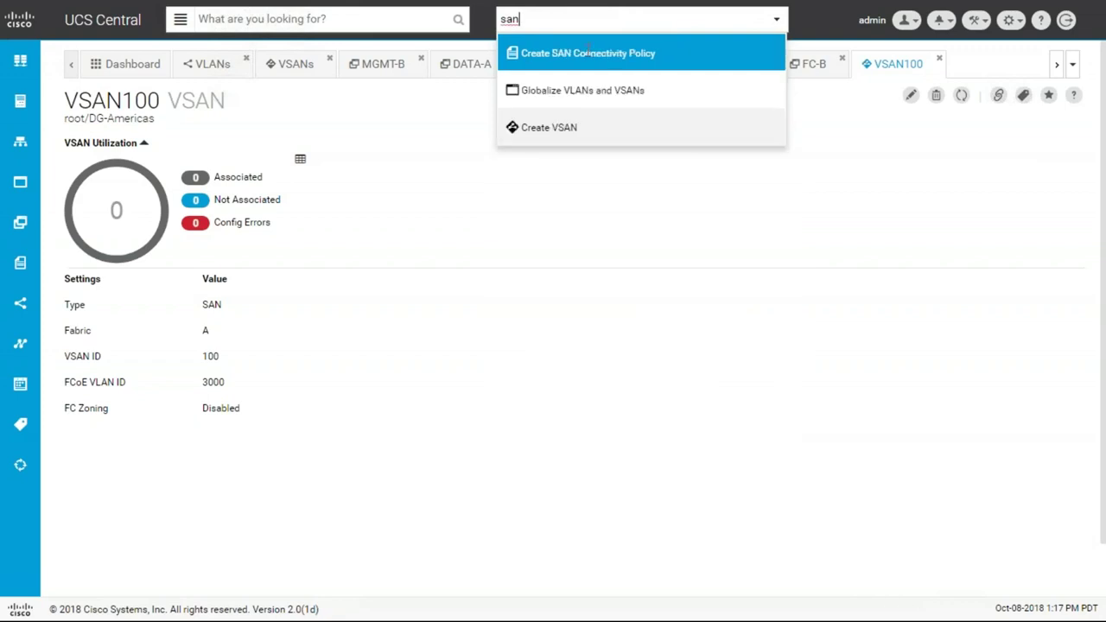
Step: Start another VSAN in DG-Americas and name it VSAN101
left_click(557, 128)
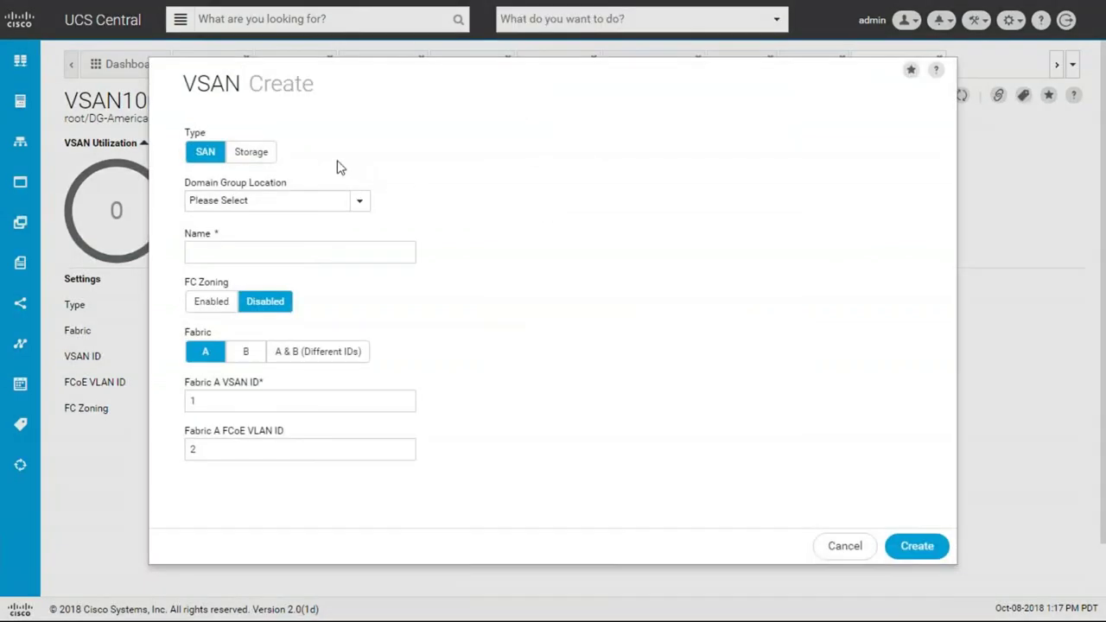
left_click(359, 204)
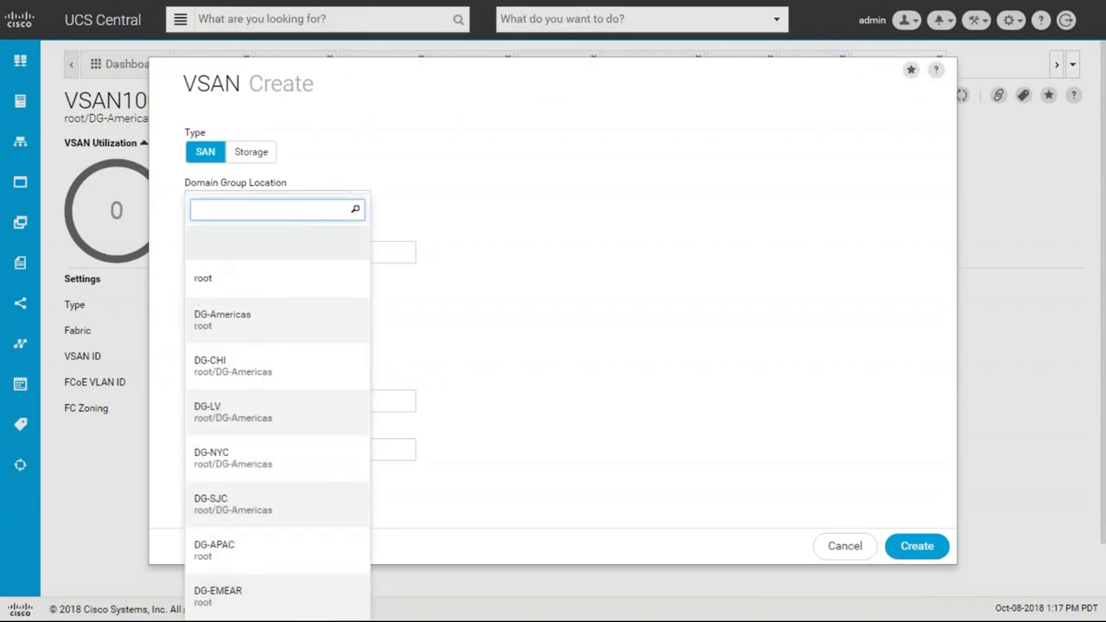
left_click(260, 311)
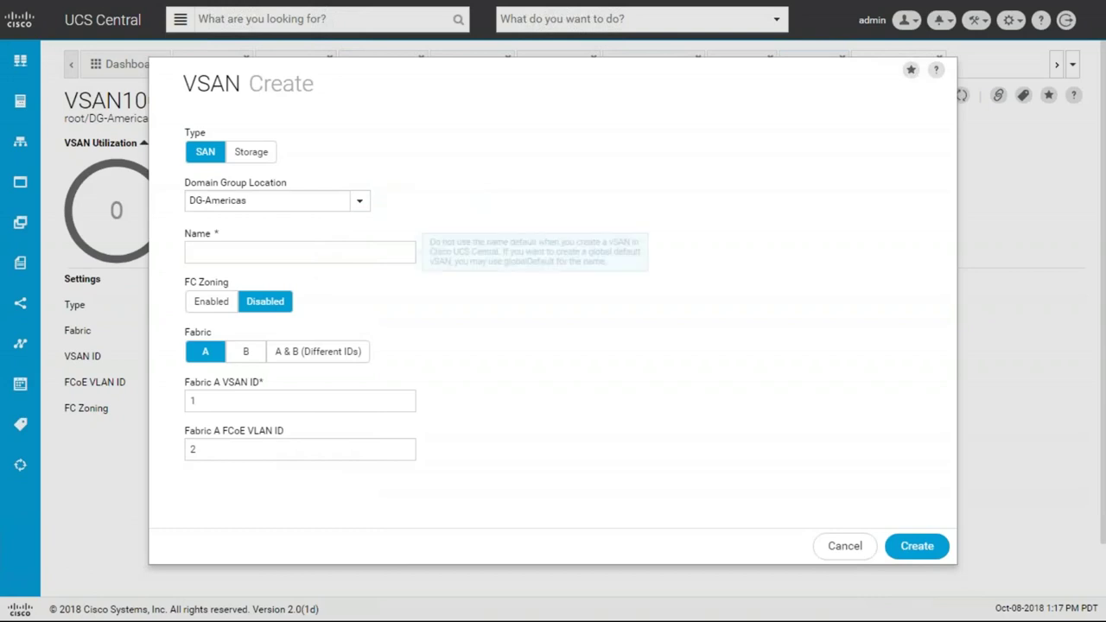
left_click(191, 252)
type("VSAN101")
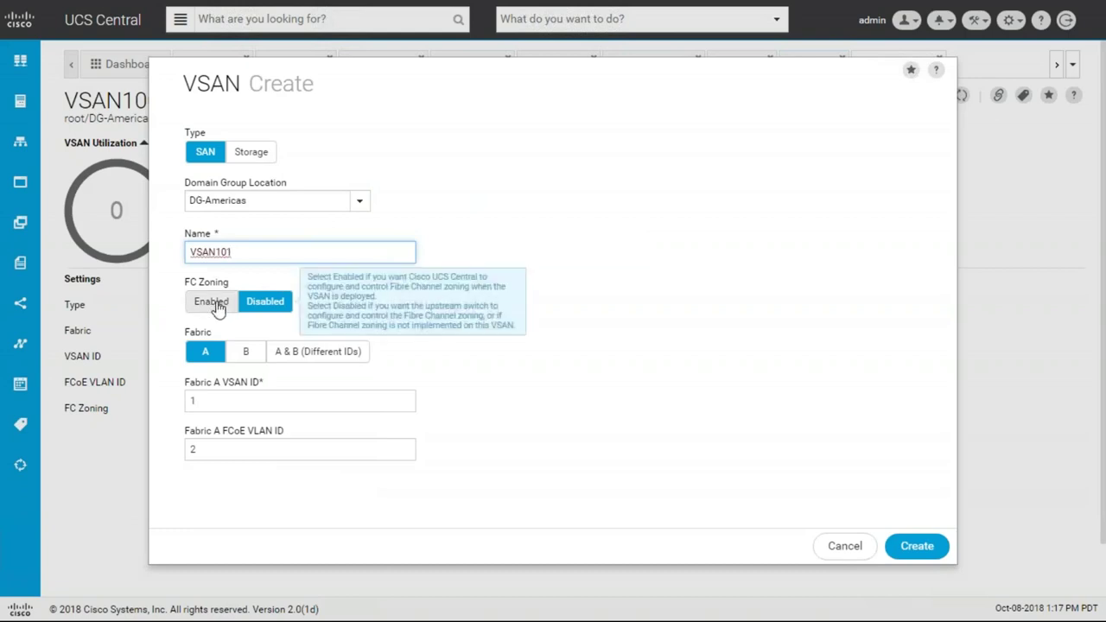
Step: Set VSAN101 to fabric B with VSAN ID 101 and FCoE VLAN 3001, and save it
left_click(248, 354)
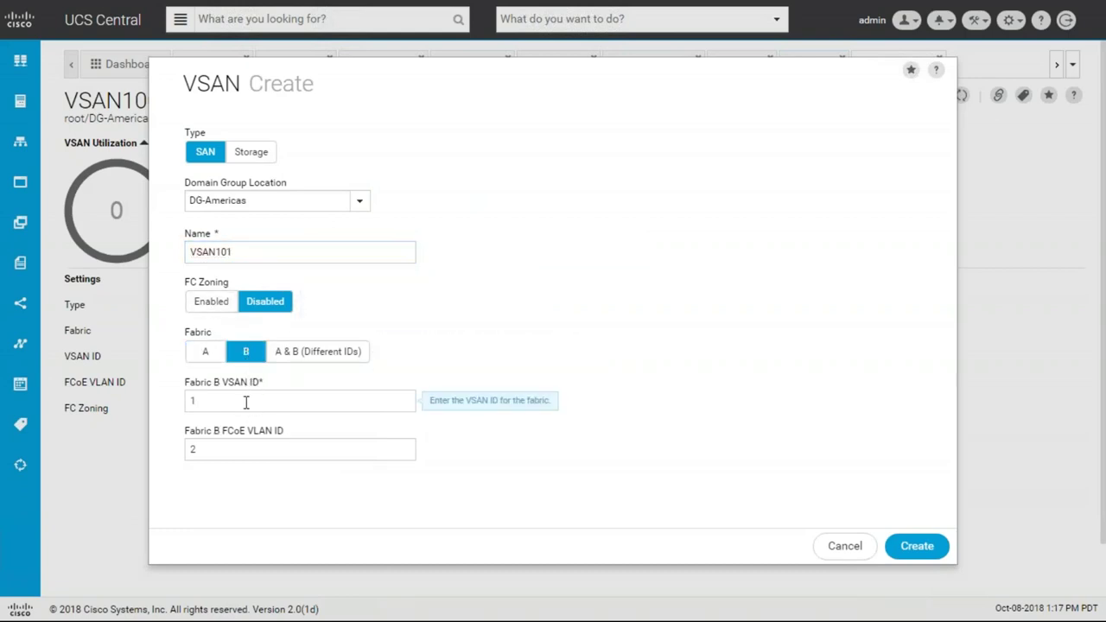
left_click(247, 403)
type("01")
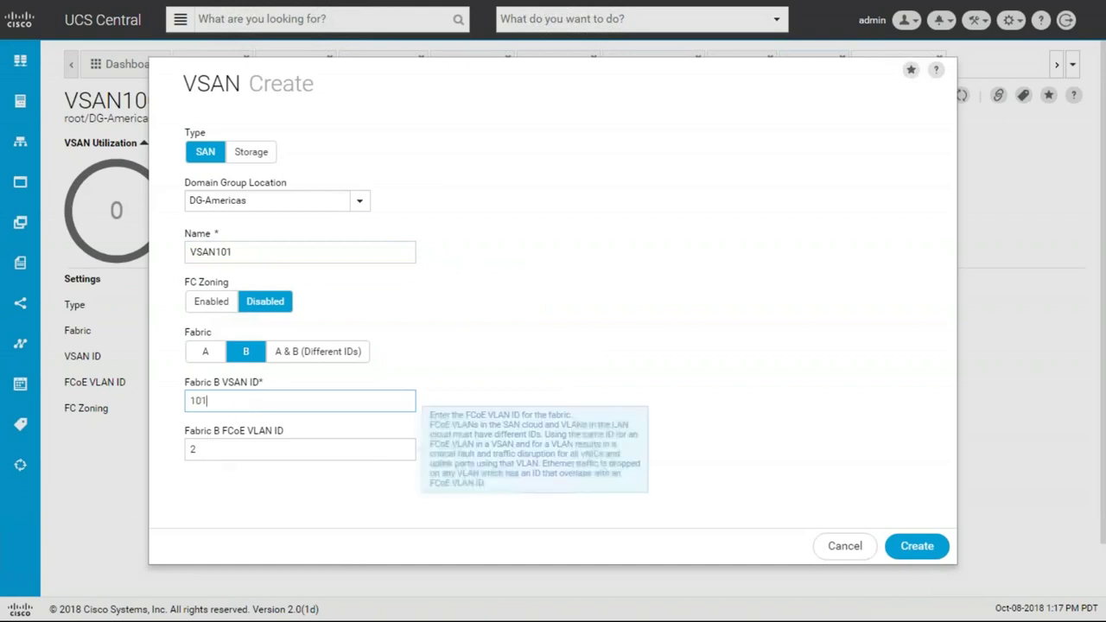
left_click(214, 450)
type("3001")
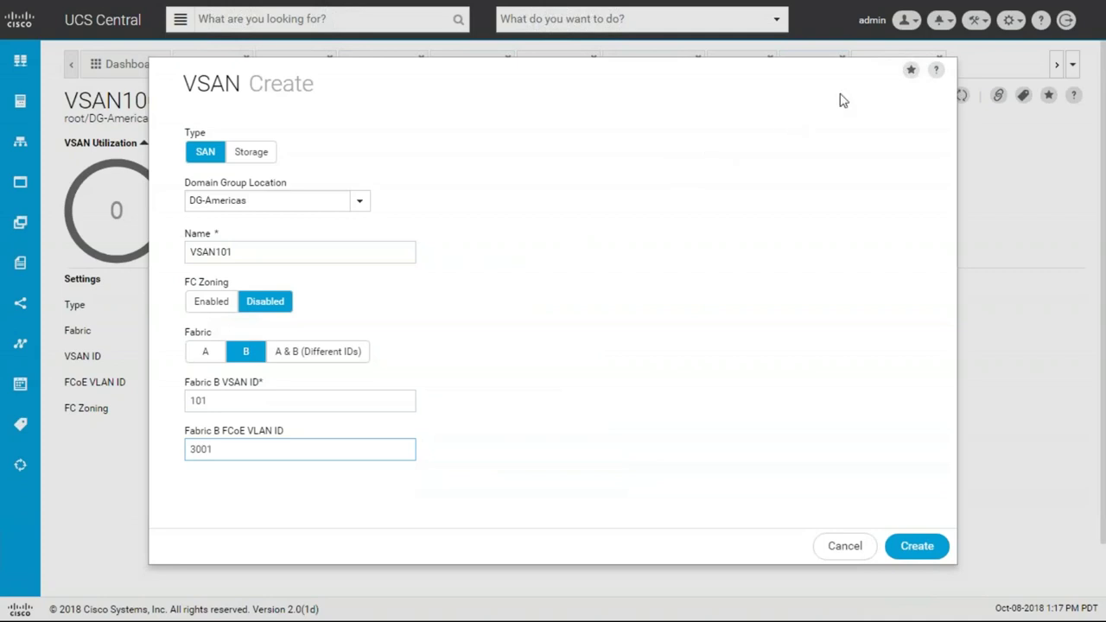
left_click(914, 548)
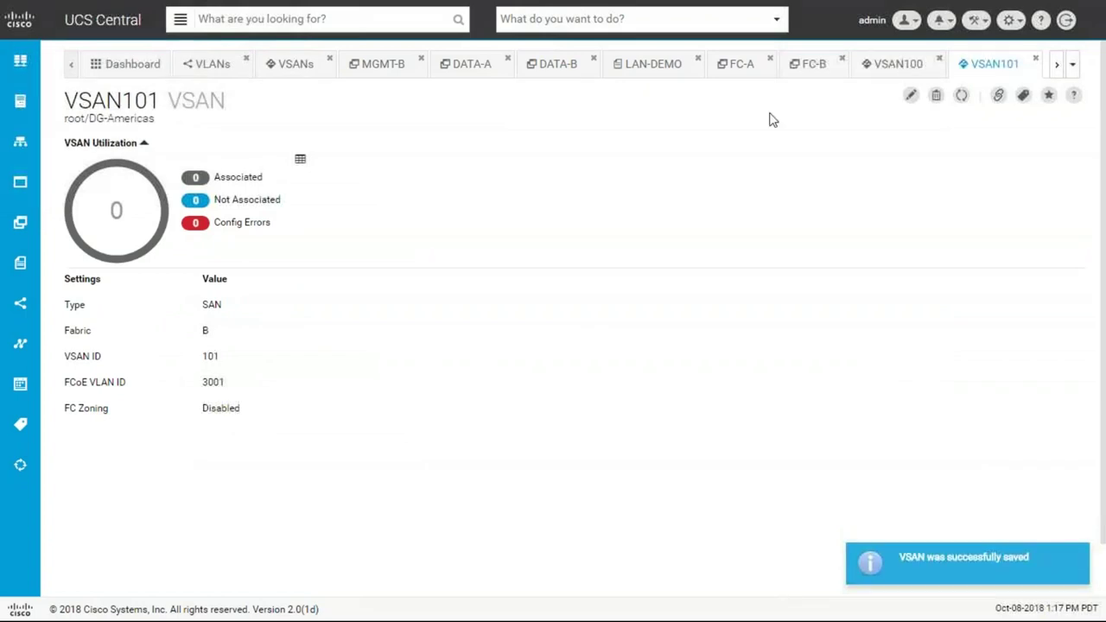
left_click(622, 20)
Step: Search 'san' and start creating a SAN connectivity policy
type("cr")
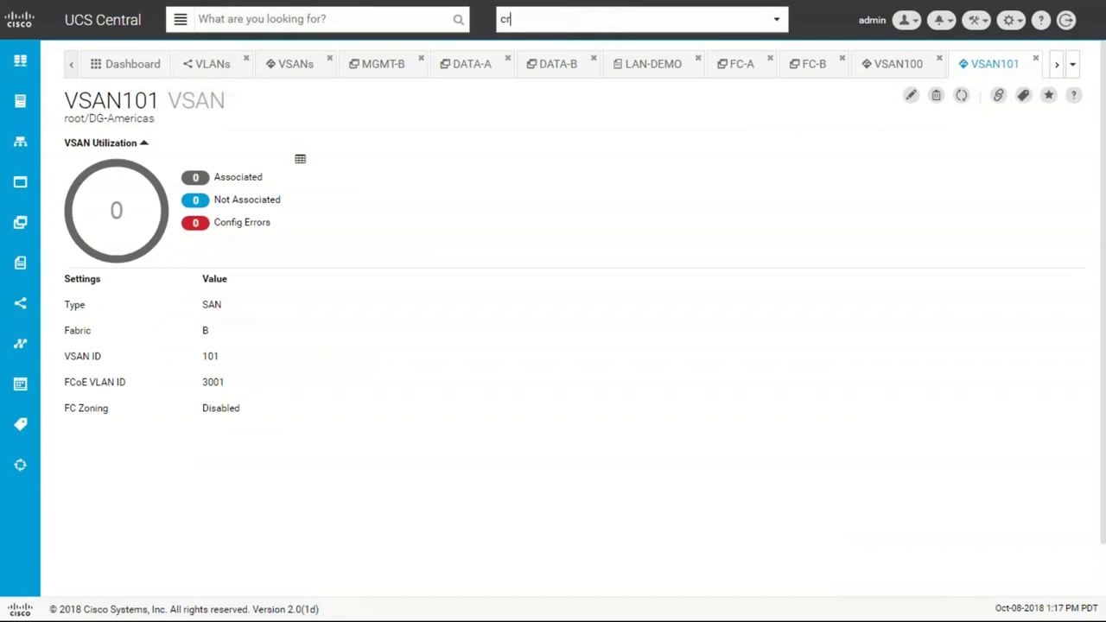
key("BackSpace")
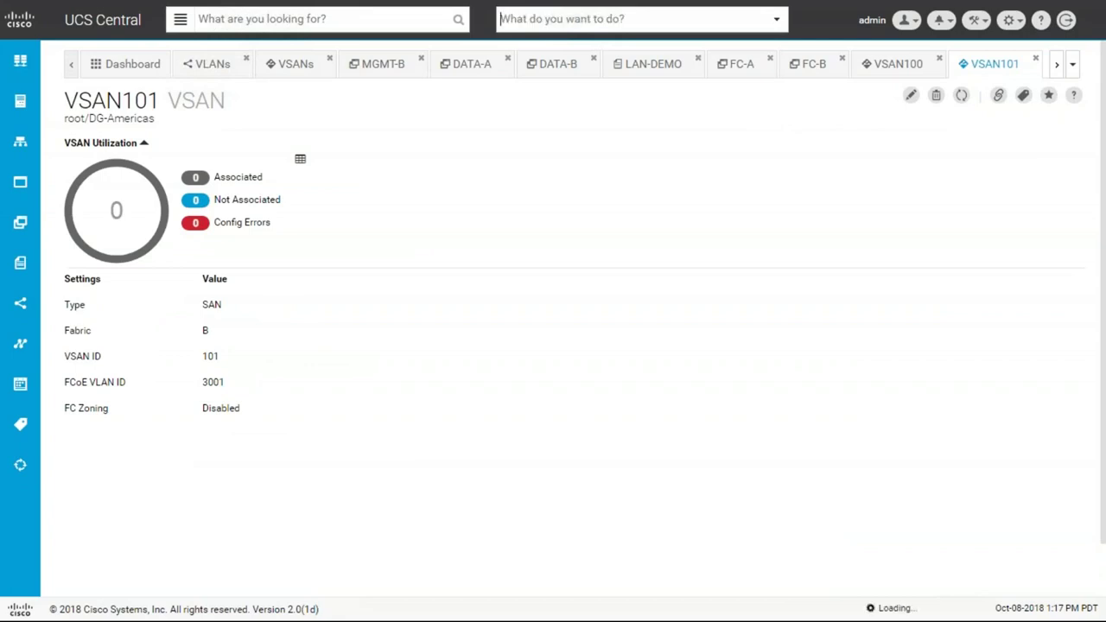
type("san")
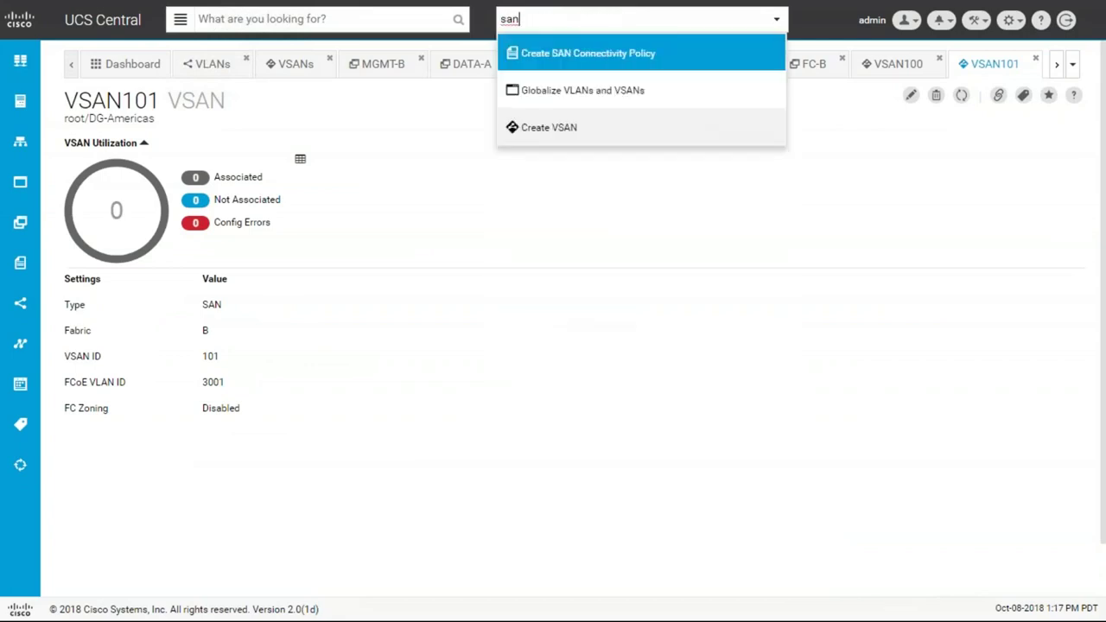
key("BackSpace")
key("BackSpace")
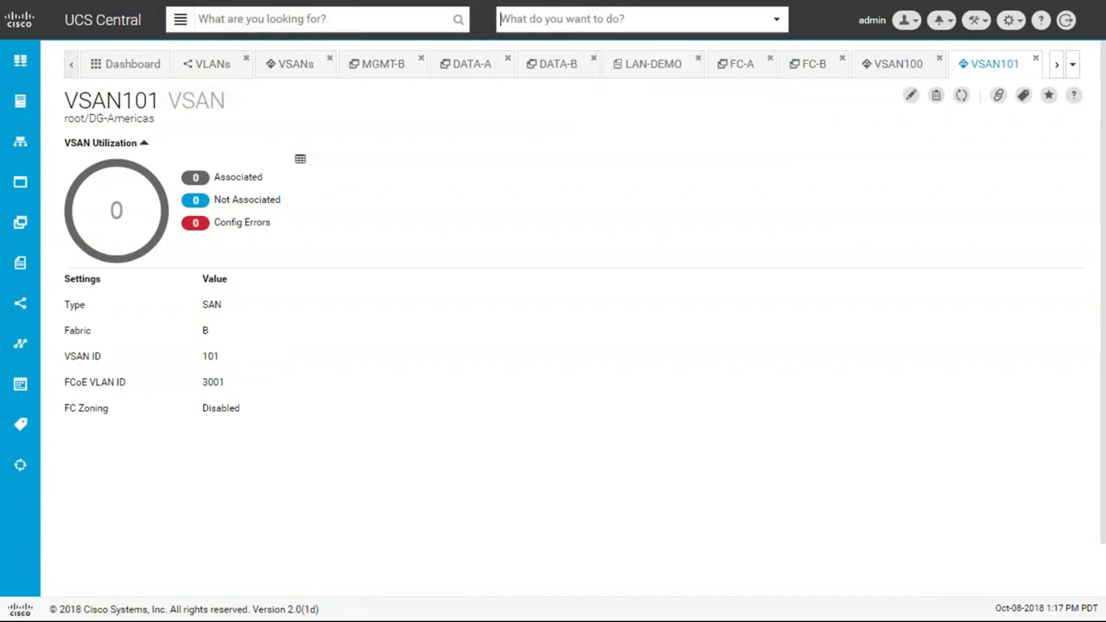
type("vsan")
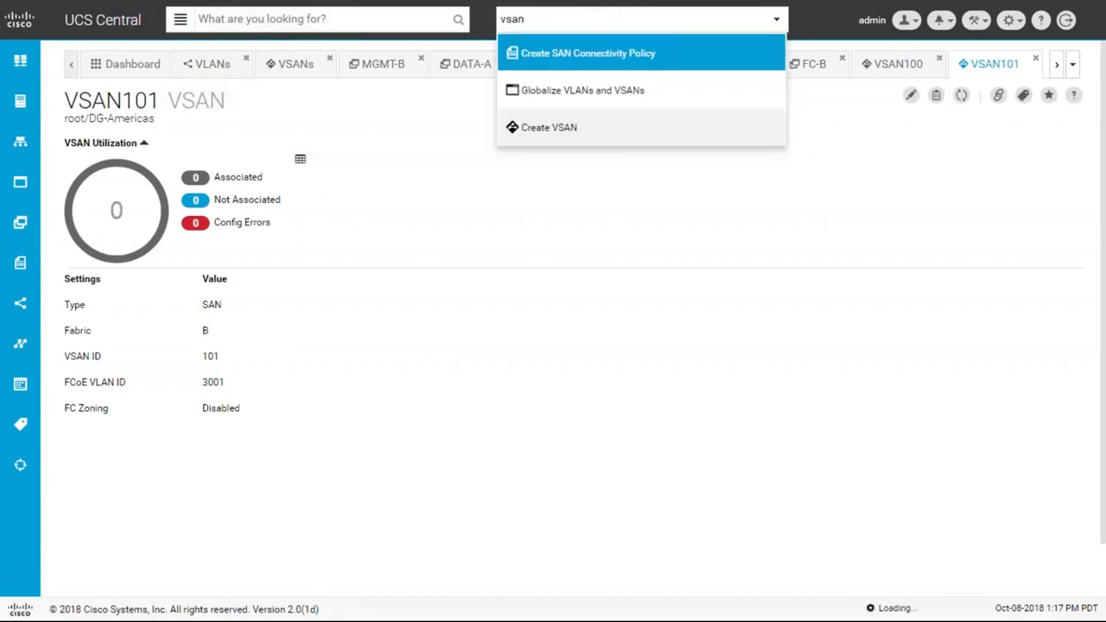
key("BackSpace")
key("BackSpace")
key("BackSpace")
key("BackSpace")
type("san")
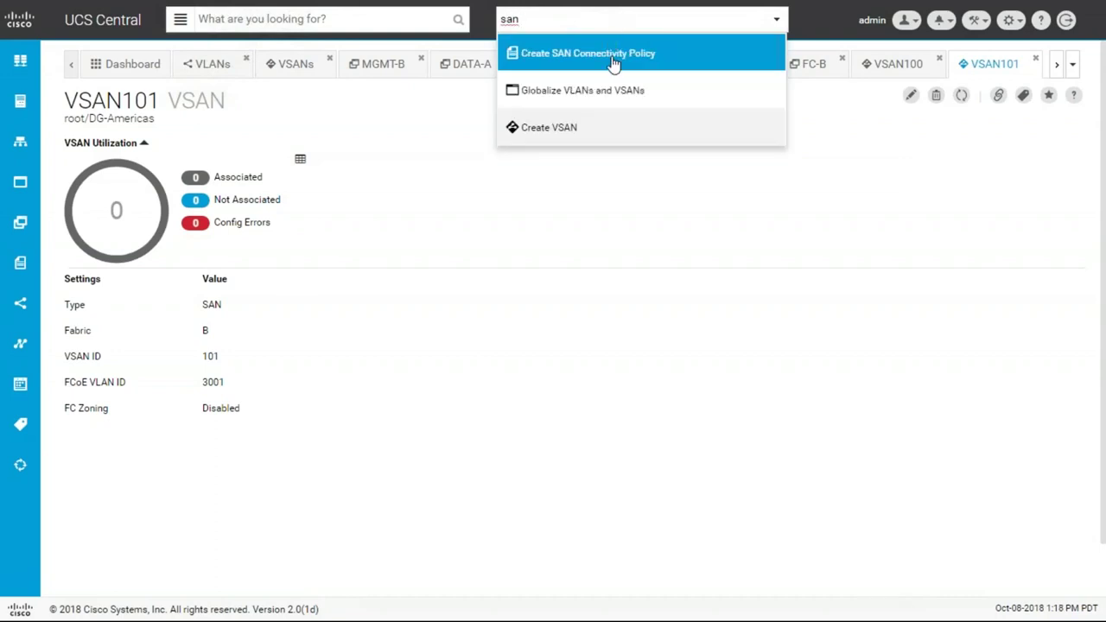
left_click(612, 57)
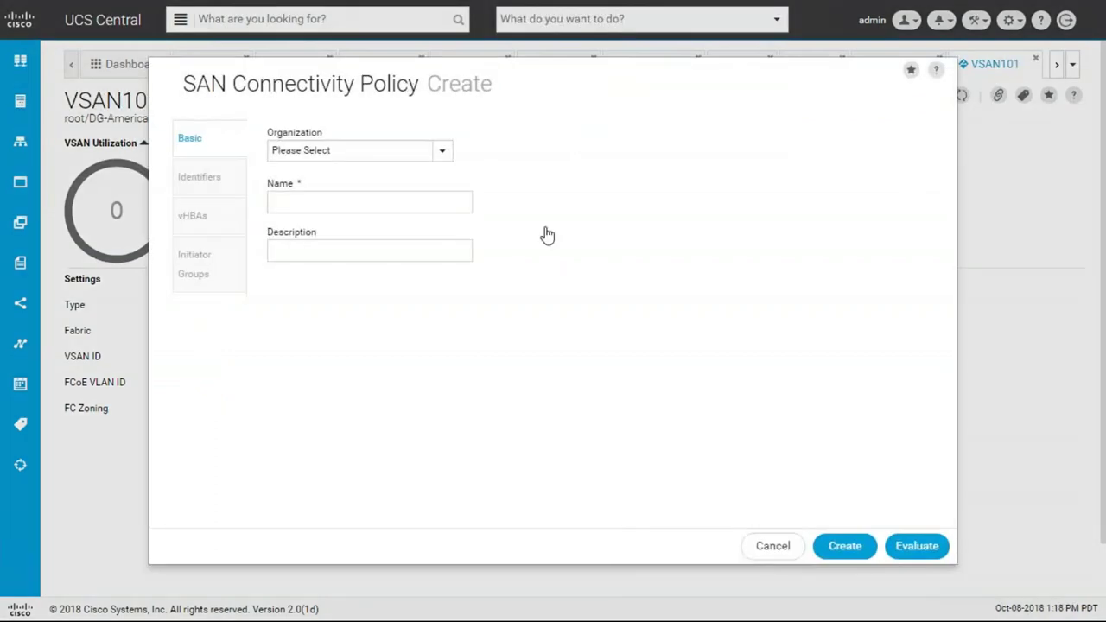
Step: Put the policy in the DEV-TEST organization and name it SAN-DEMO
left_click(359, 151)
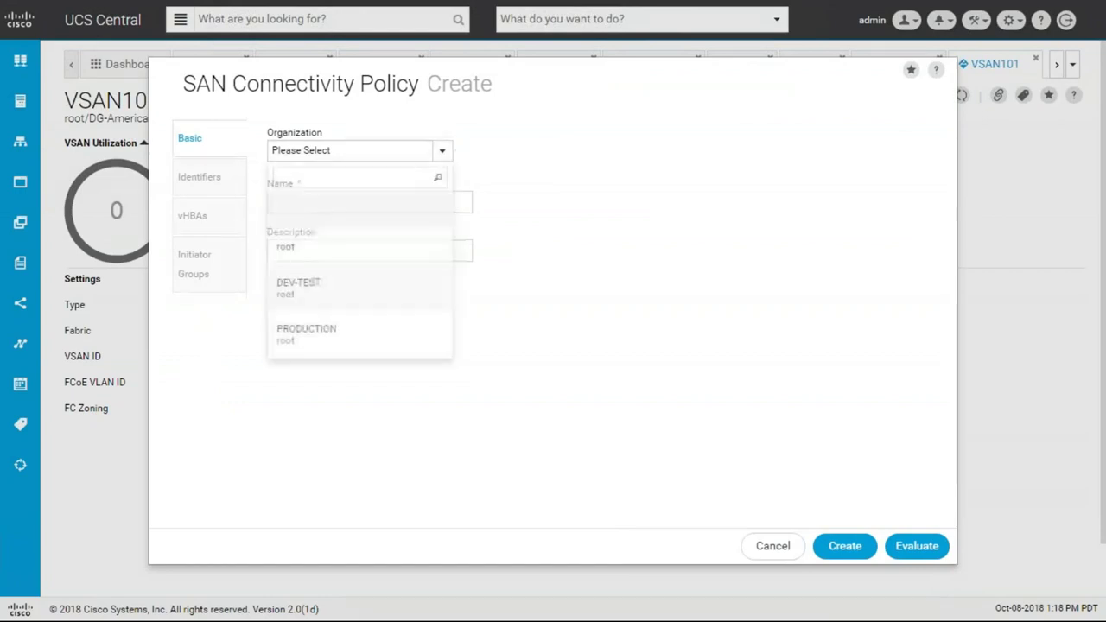
left_click(333, 296)
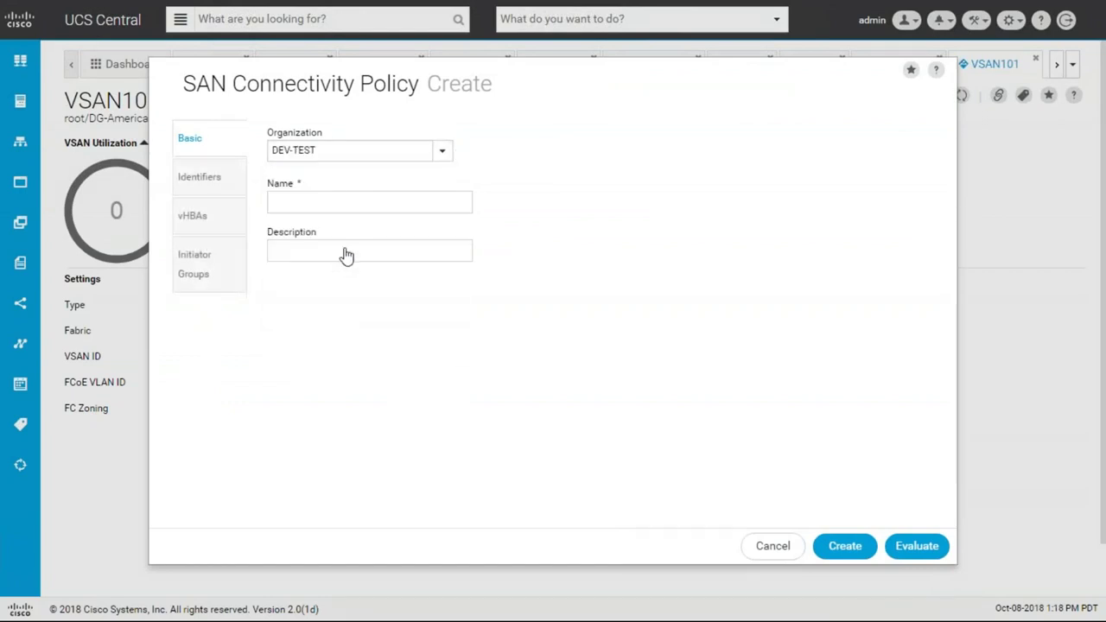
left_click(375, 207)
type("SAN")
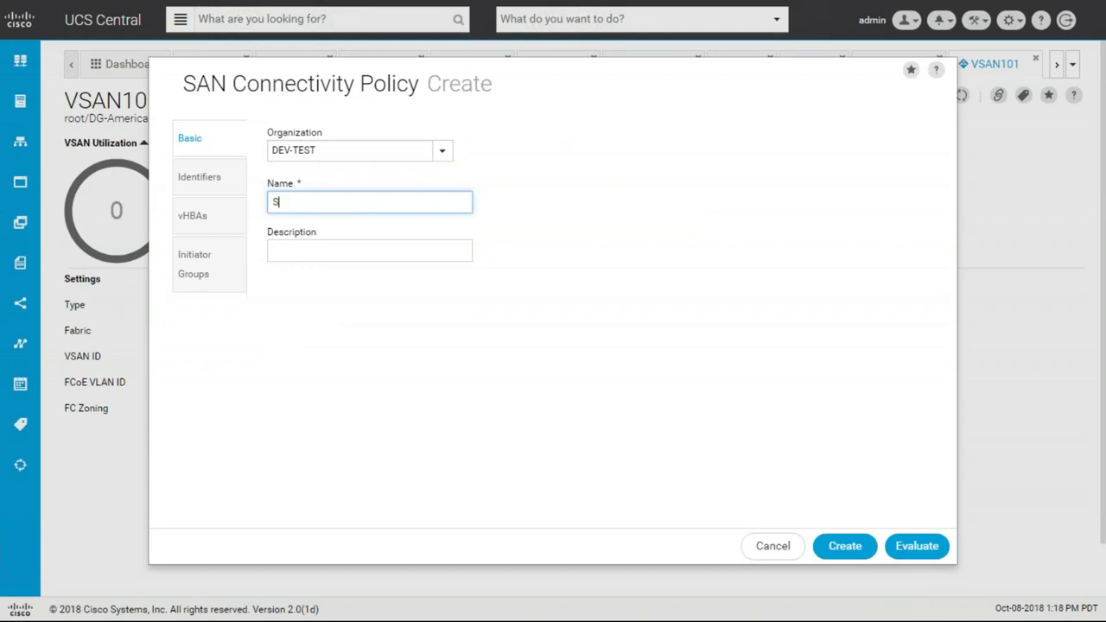
type("-DEMO")
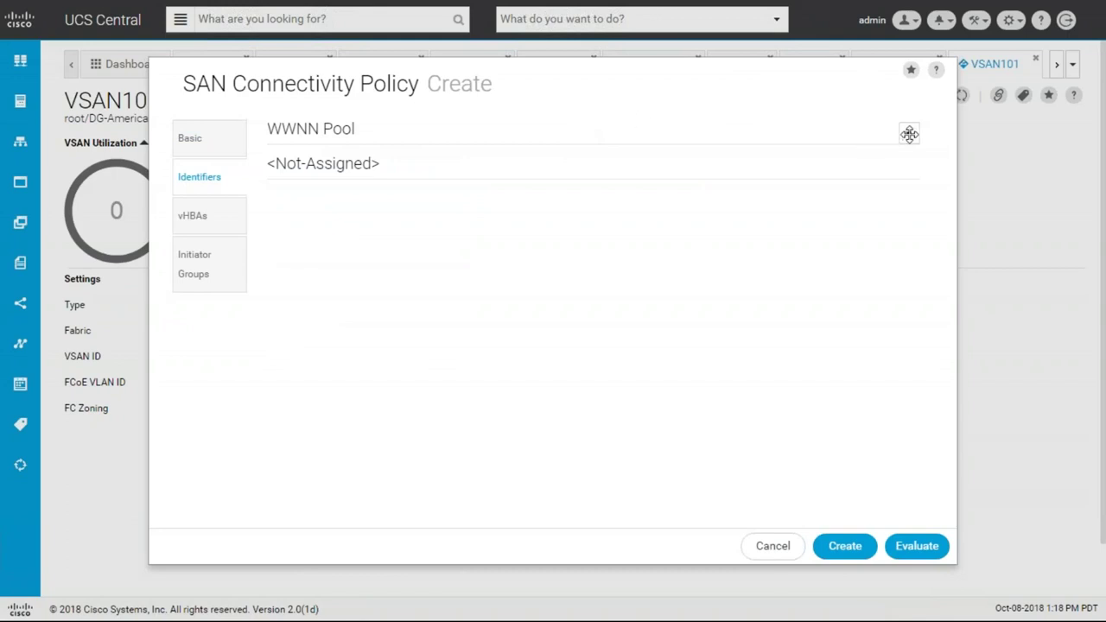
Step: Select WWNN-DEMO as the node pool and add a vHBA named vhba0
left_click(909, 132)
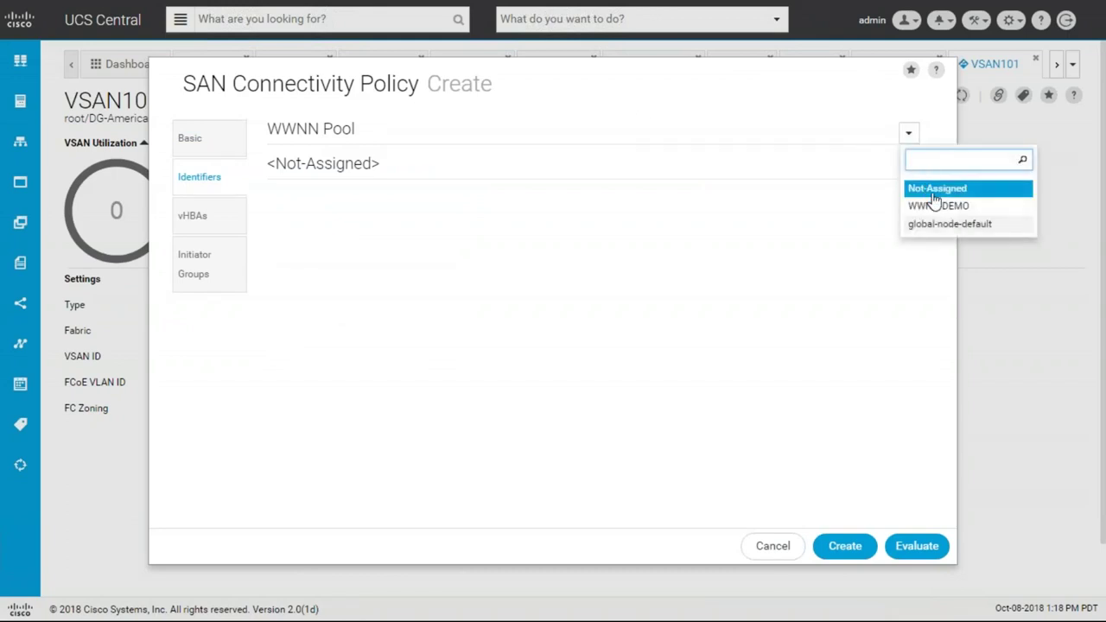
left_click(939, 206)
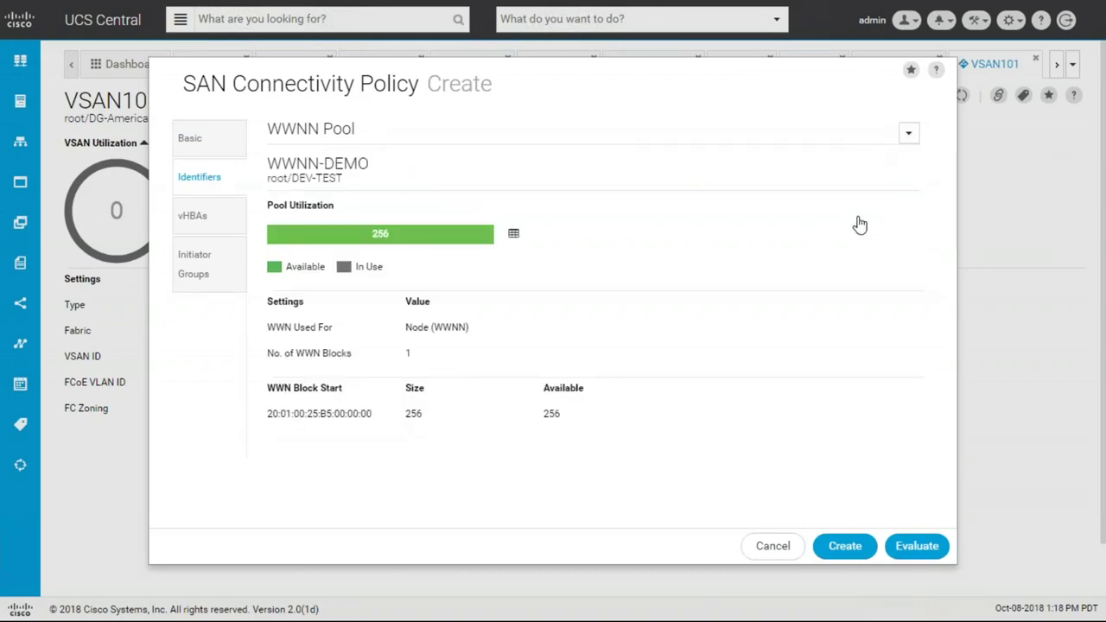
left_click(208, 217)
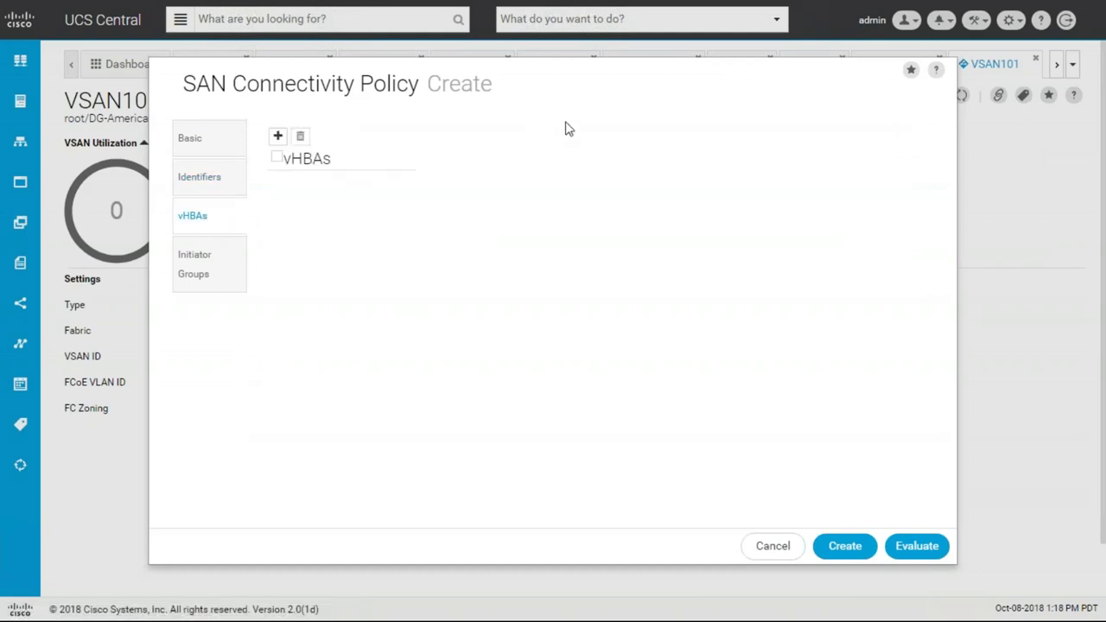
left_click(277, 137)
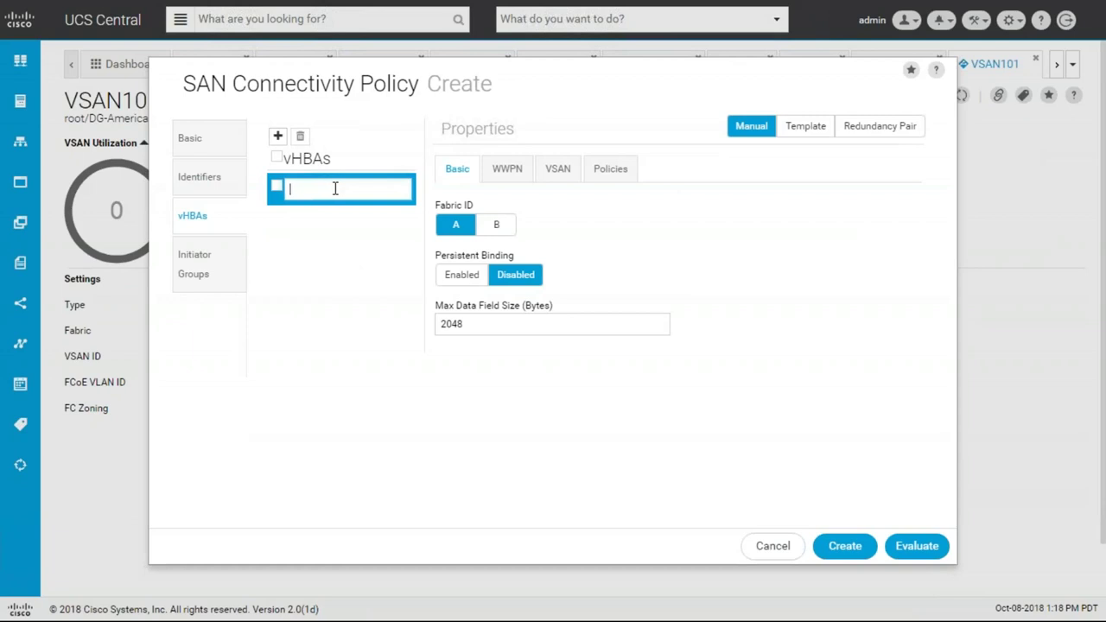
type("v")
key("BackSpace")
type("vhba0")
key("Return")
Step: Base vhba0 on the FC-A template and add a second vHBA entry
left_click(818, 129)
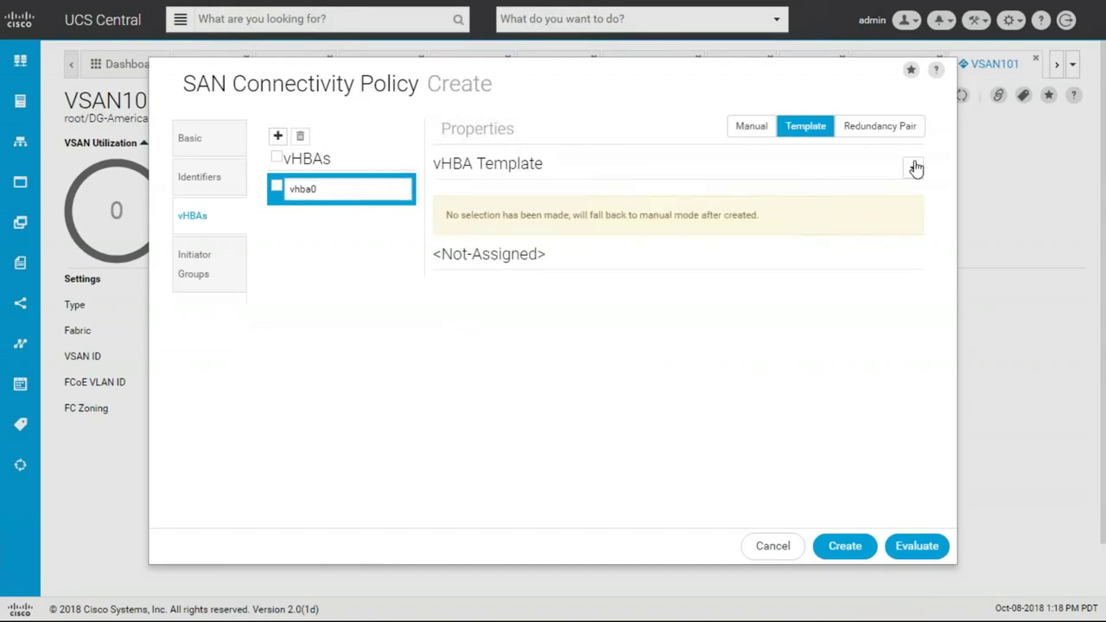
left_click(914, 169)
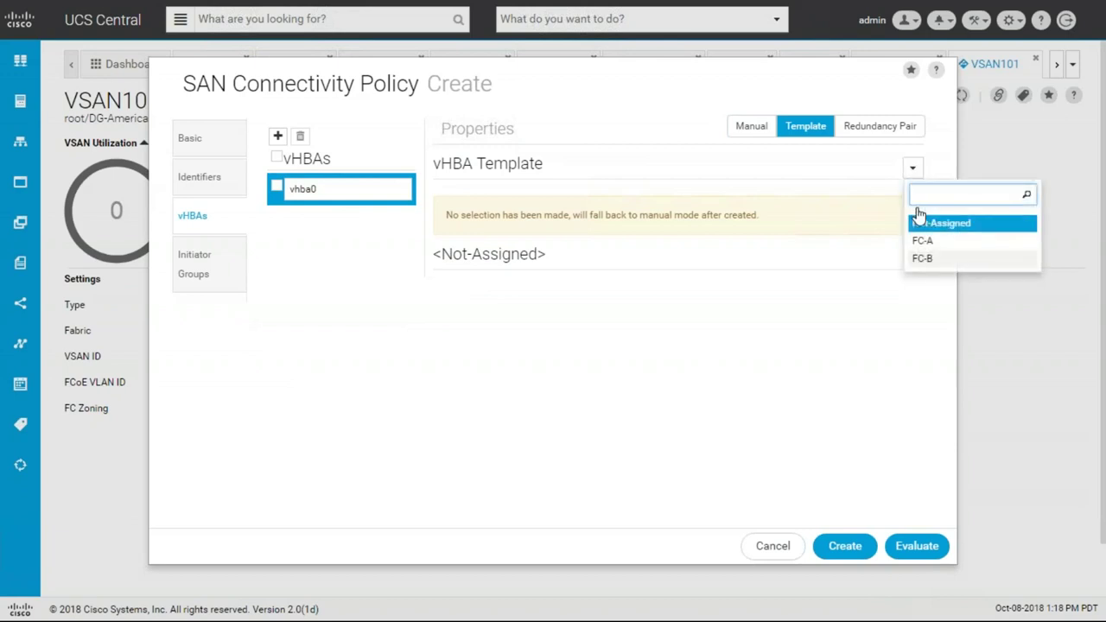
left_click(922, 241)
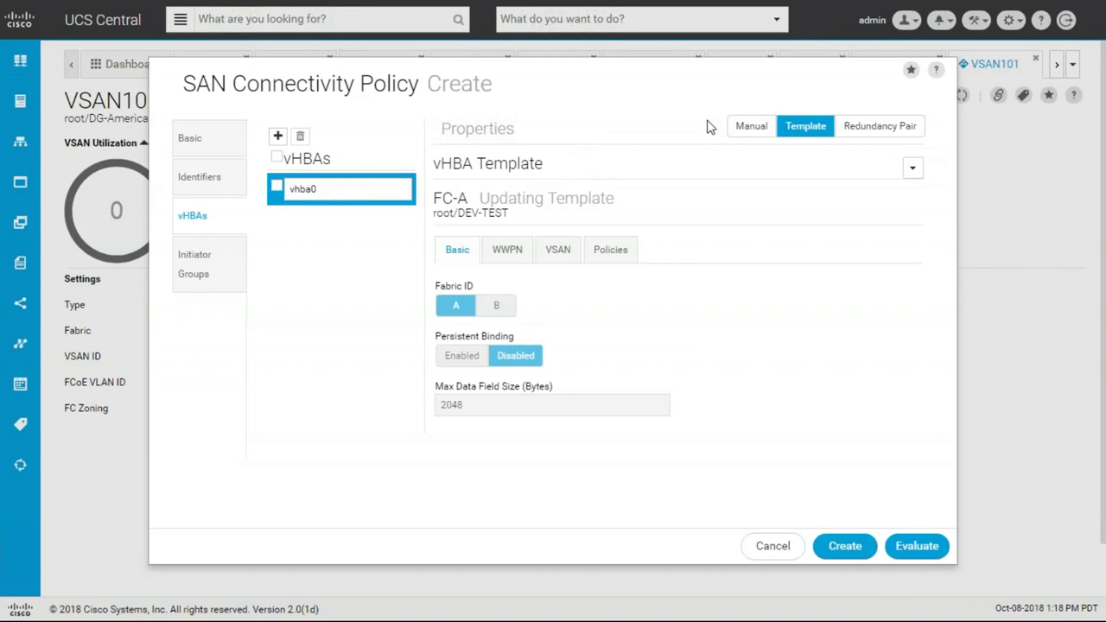
left_click(277, 136)
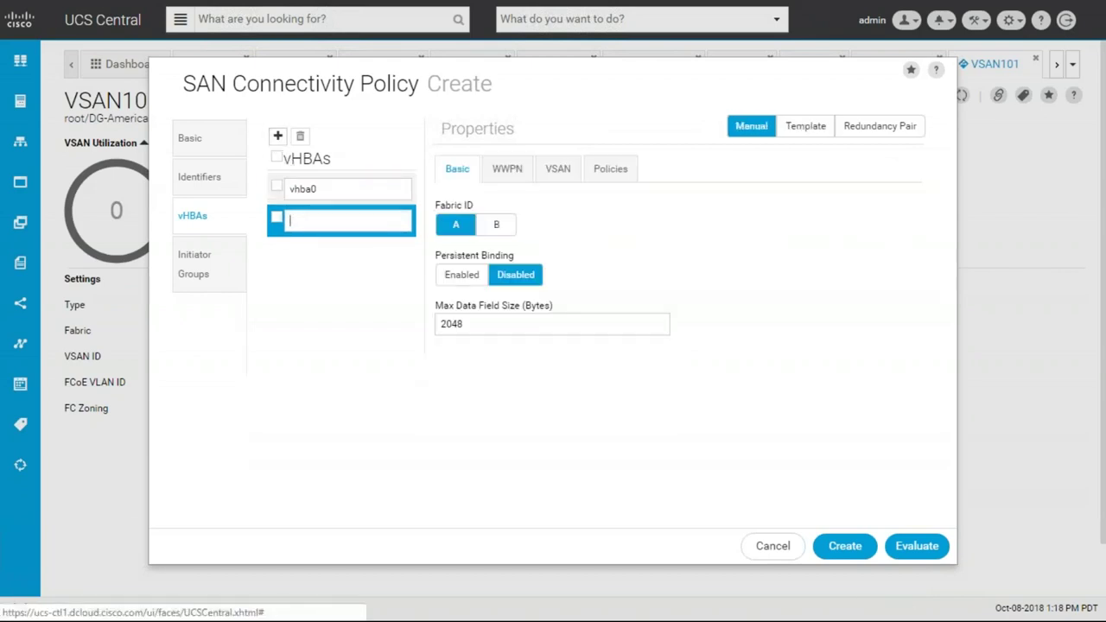
Step: Name the second vHBA vhba1, base it on the FC-B template, and view the empty Initiator Groups
type("vhba1")
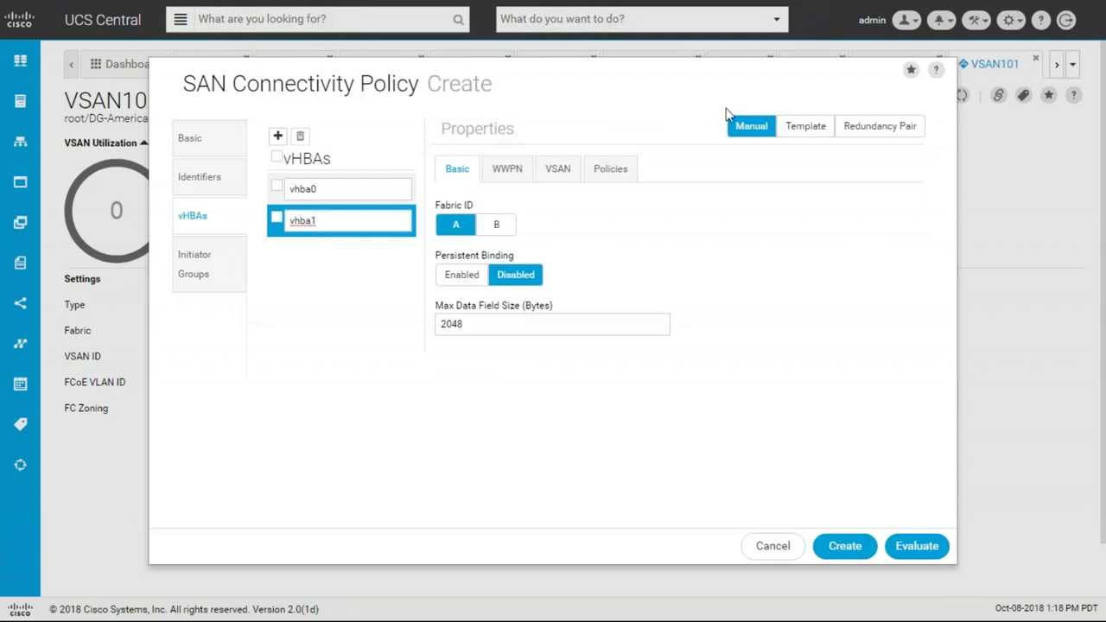
left_click(808, 127)
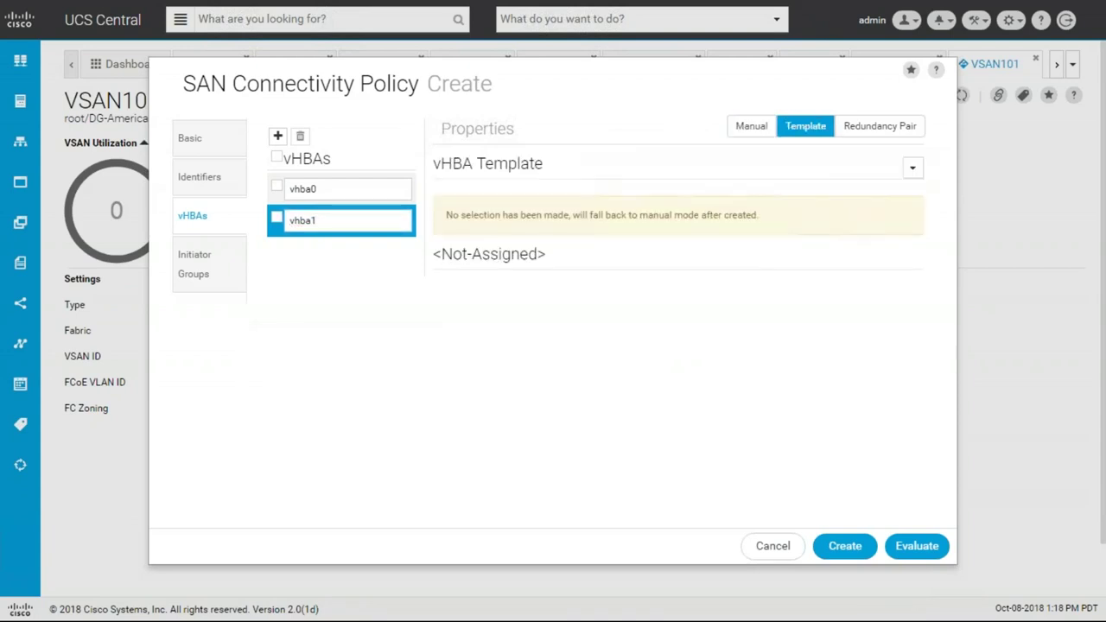
left_click(913, 167)
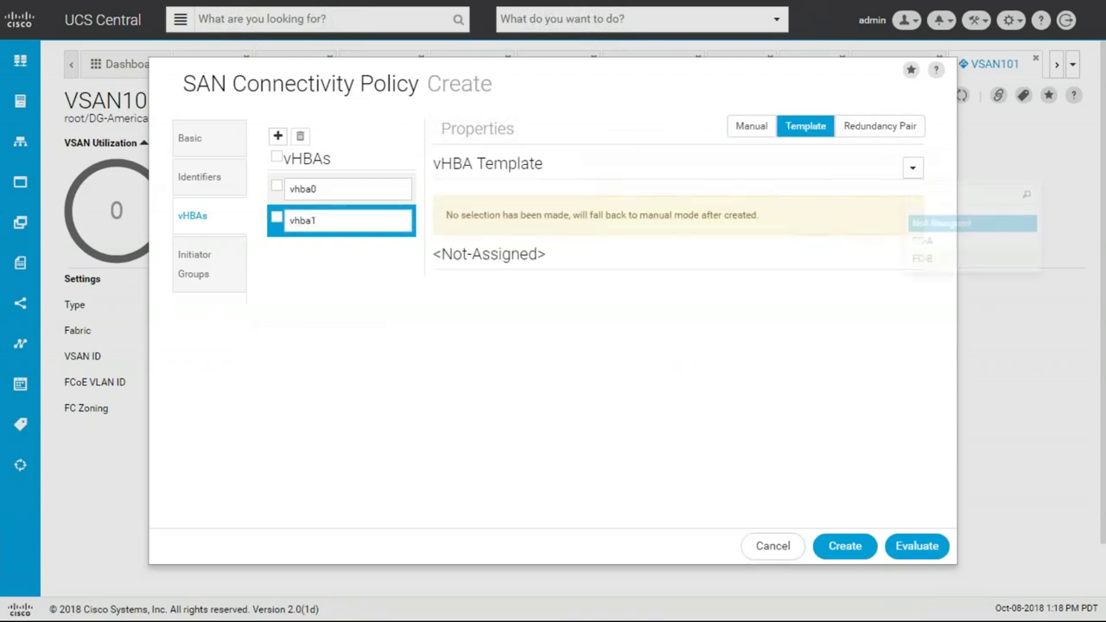
left_click(923, 259)
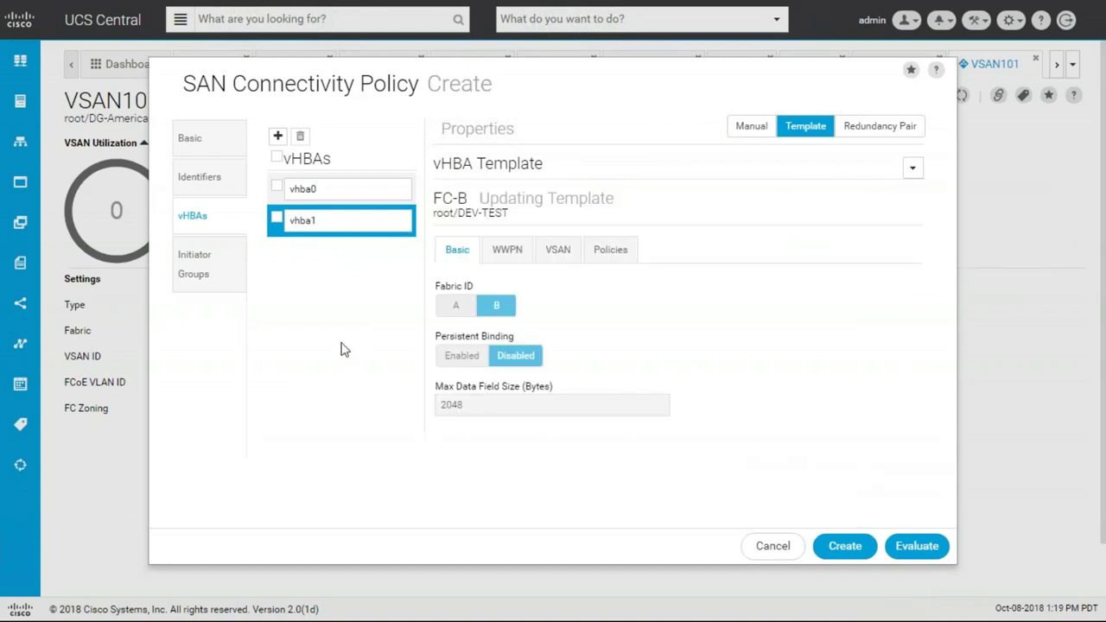
left_click(185, 270)
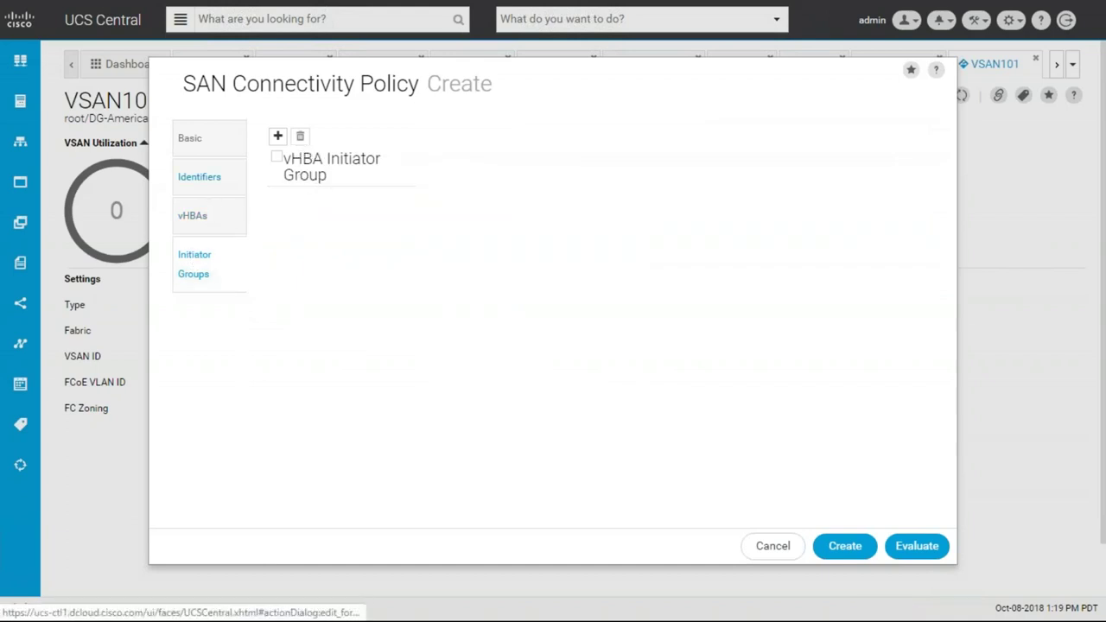
Step: Review the Identifiers, vHBAs and Basic settings, then create the SAN-DEMO policy
left_click(200, 177)
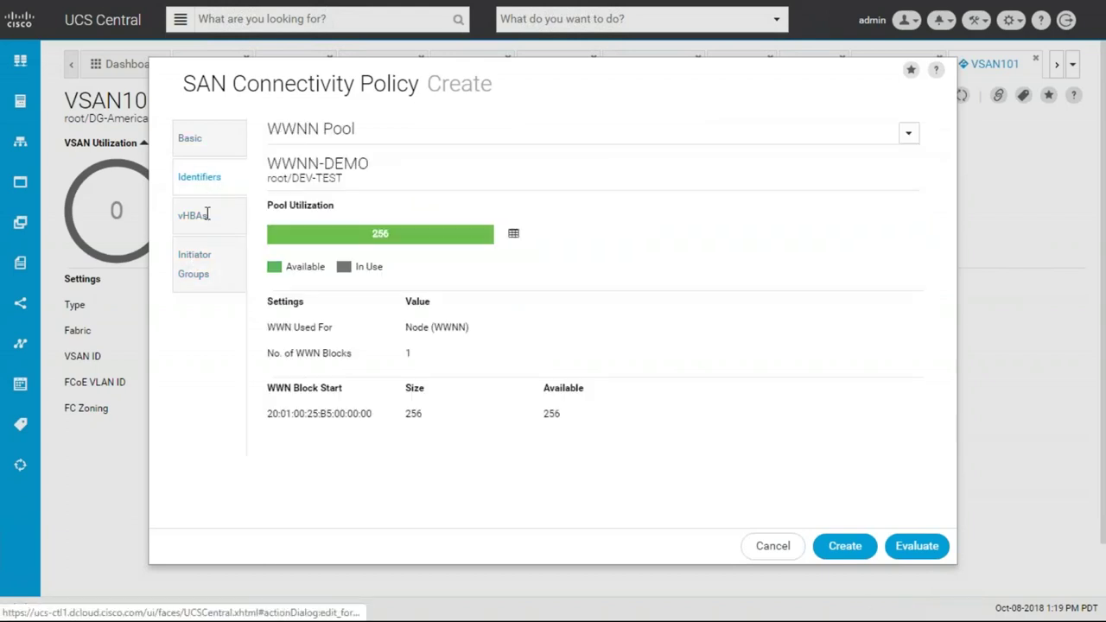
left_click(193, 216)
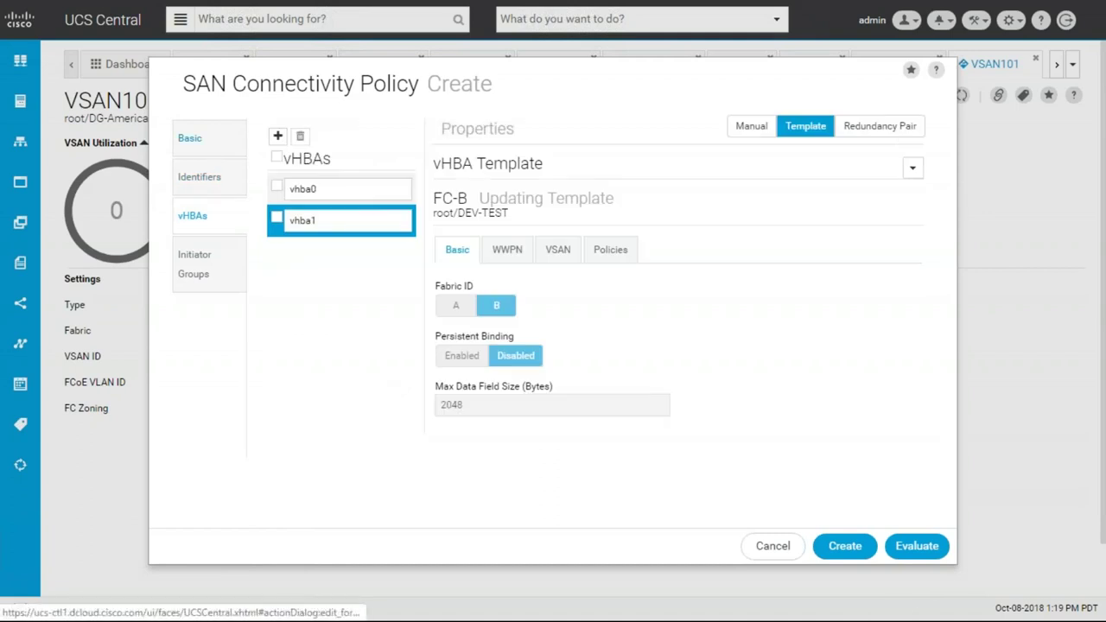
left_click(210, 154)
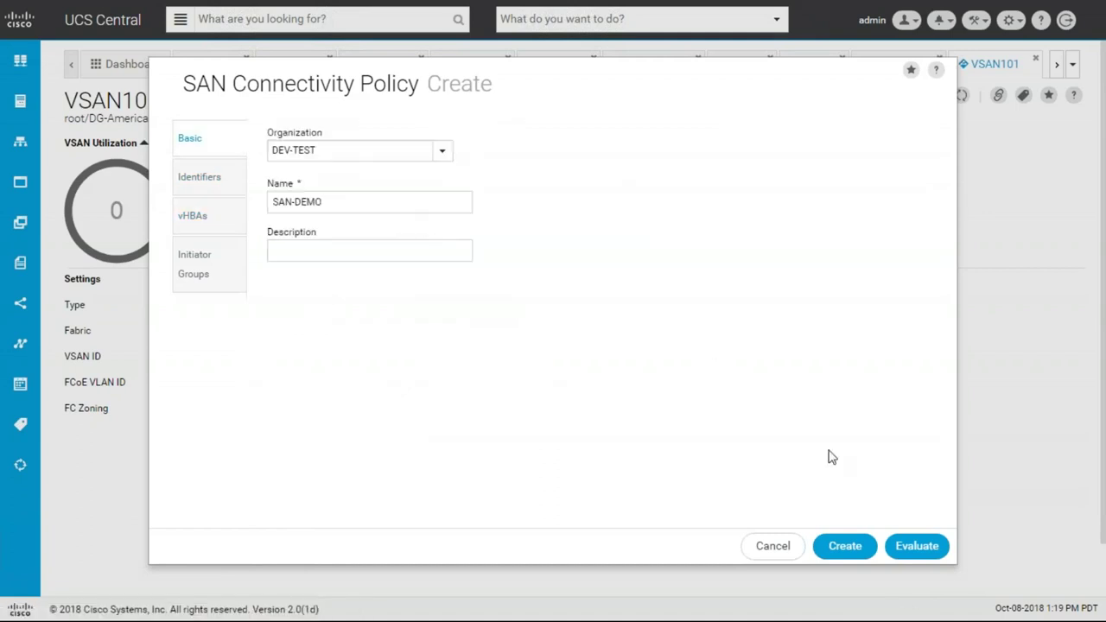
left_click(835, 546)
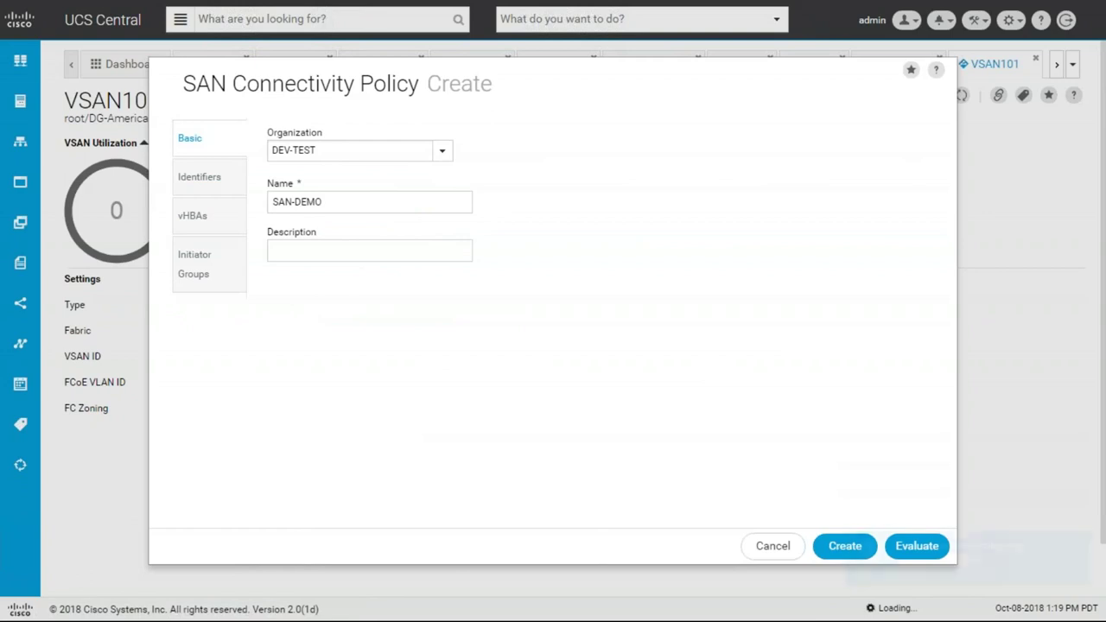
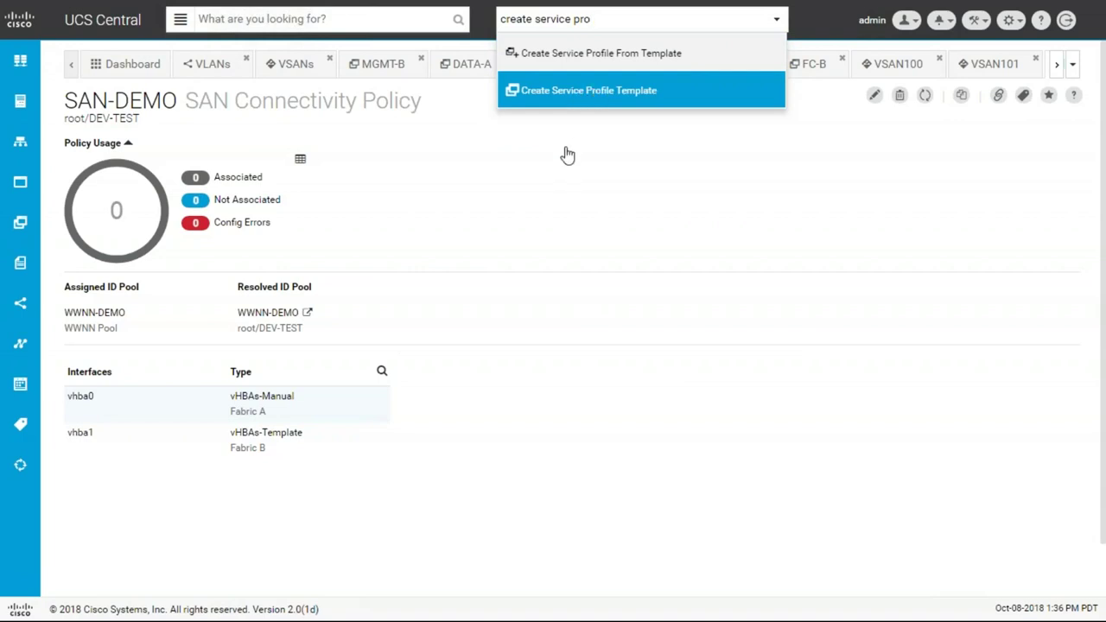
Step: Go to the Profiles page and select the unassociated GSP-DEMO-1 service profile
left_click(383, 131)
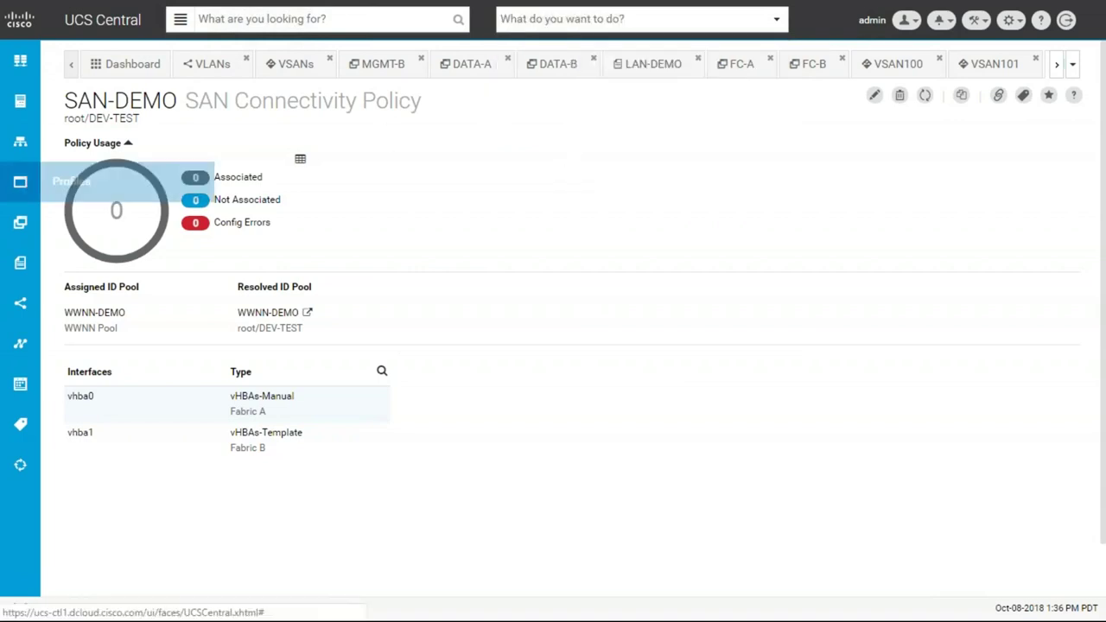
left_click(20, 182)
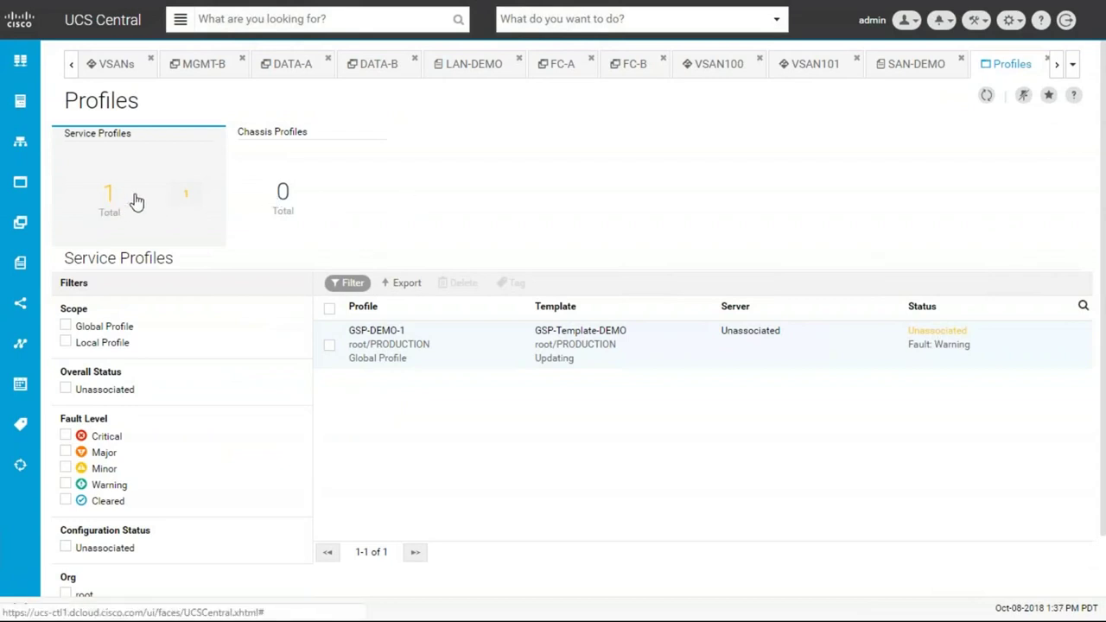
left_click(391, 339)
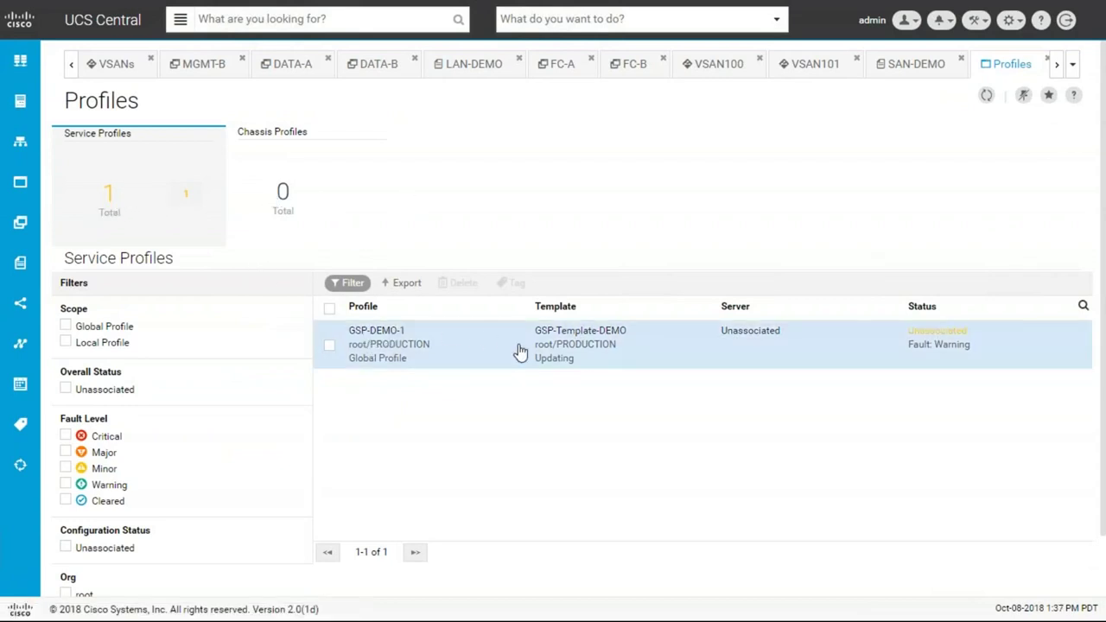
left_click(352, 358)
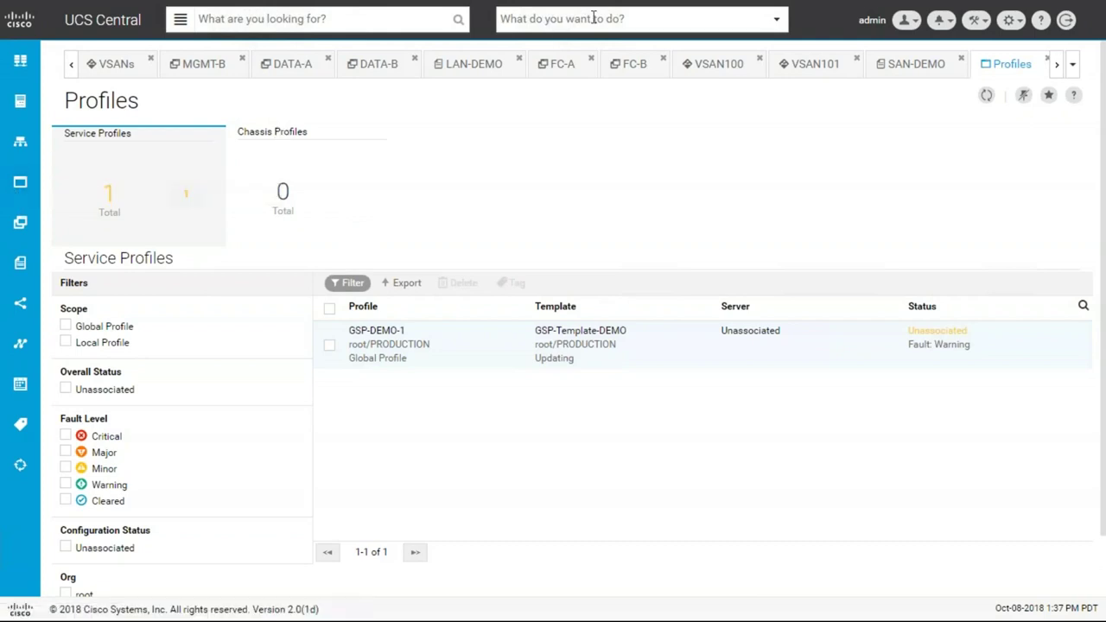
Step: Search 'CREATE servic' in the action box and choose Create Service Profile Template
type("xew")
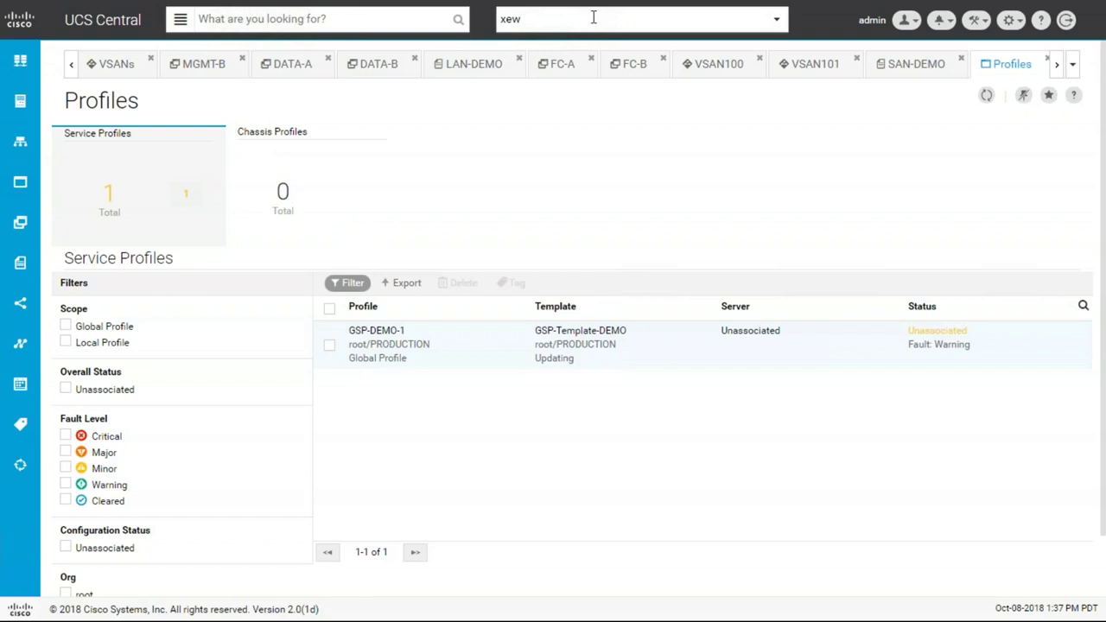
key("BackSpace")
key("BackSpace")
key("BackSpace")
type("CREATE")
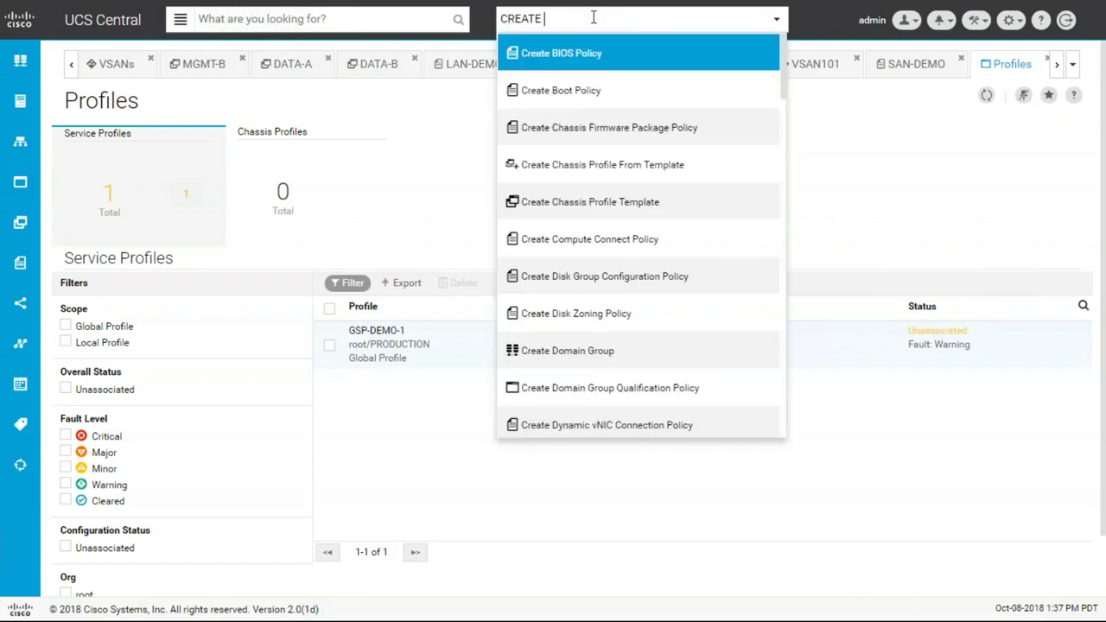
type(" service")
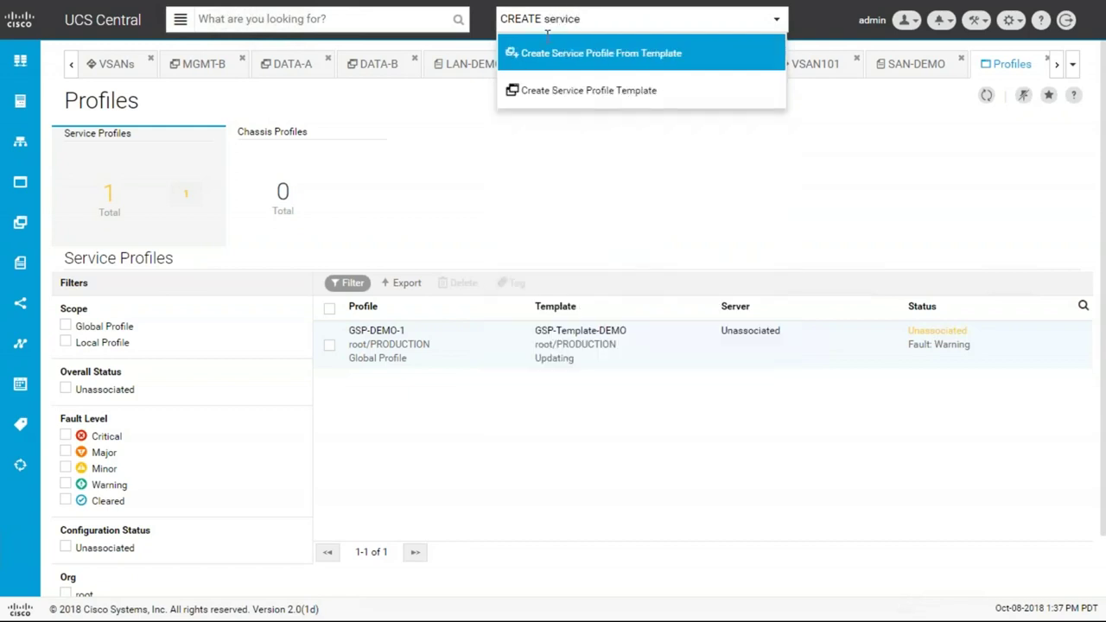
left_click(573, 92)
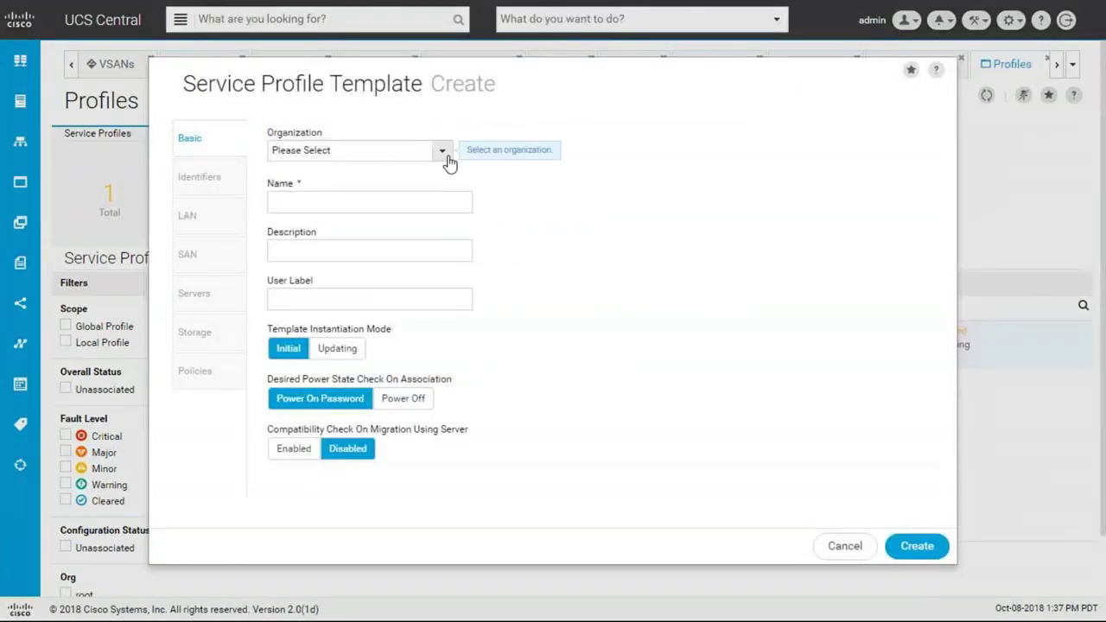
Step: Set organization DEV-TEST, name GSP-Template-DEMO, Updating mode, and toggle the desired power state
left_click(447, 162)
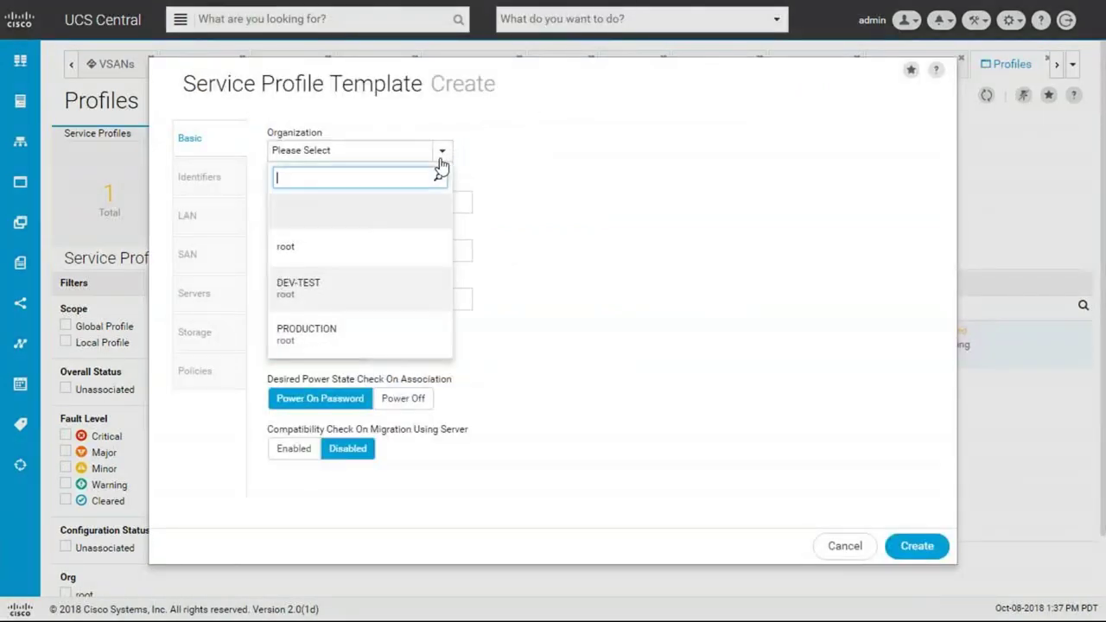
left_click(344, 294)
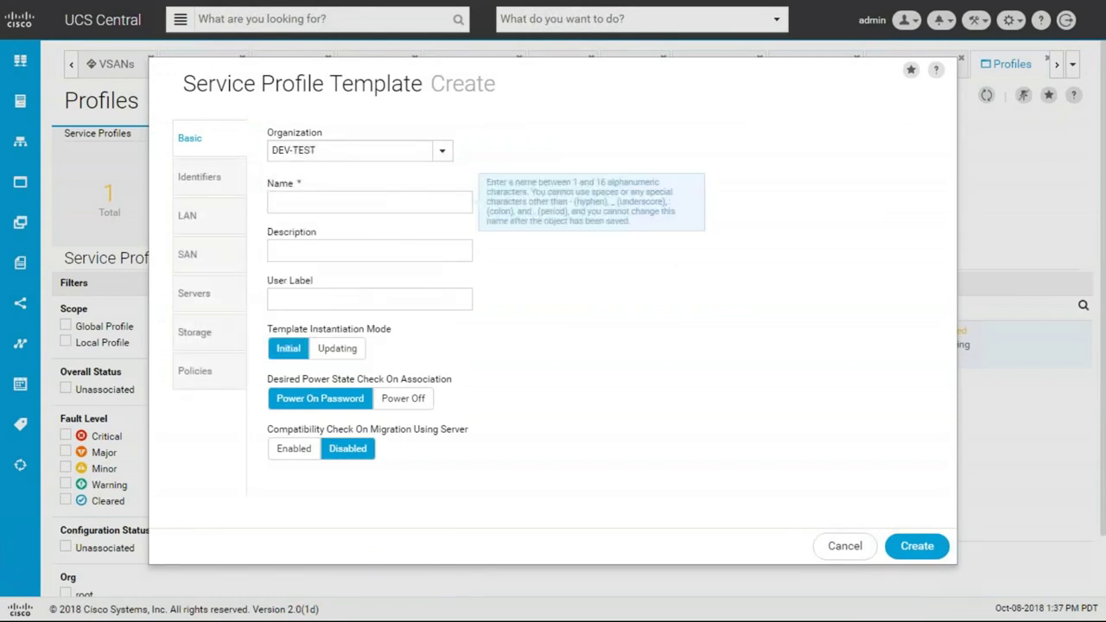
left_click(369, 202)
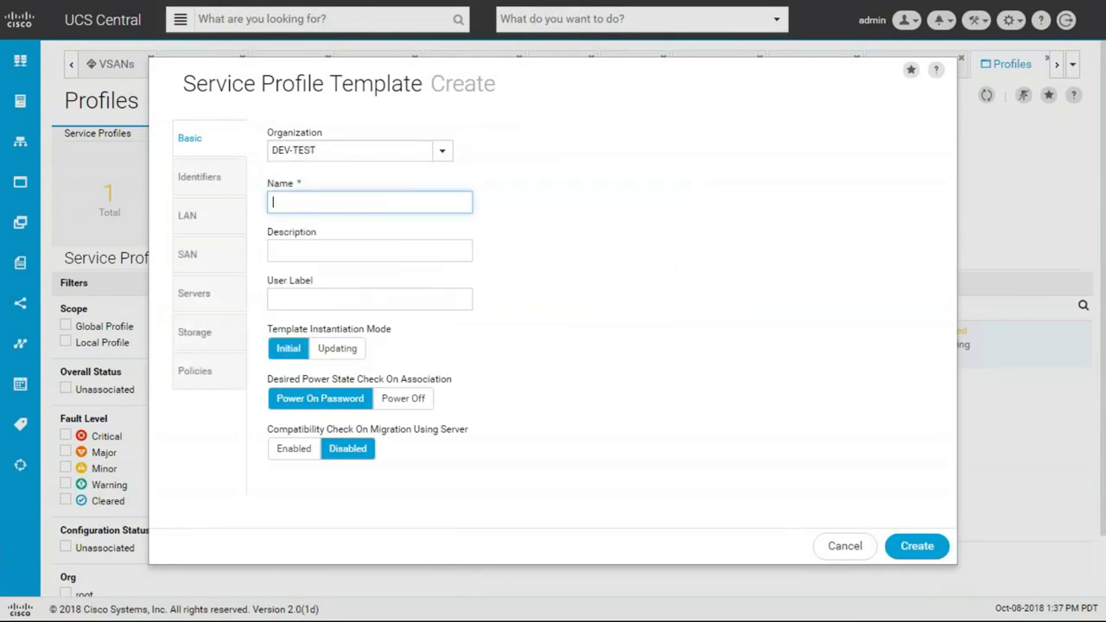
type("GSP-Template-DEMO")
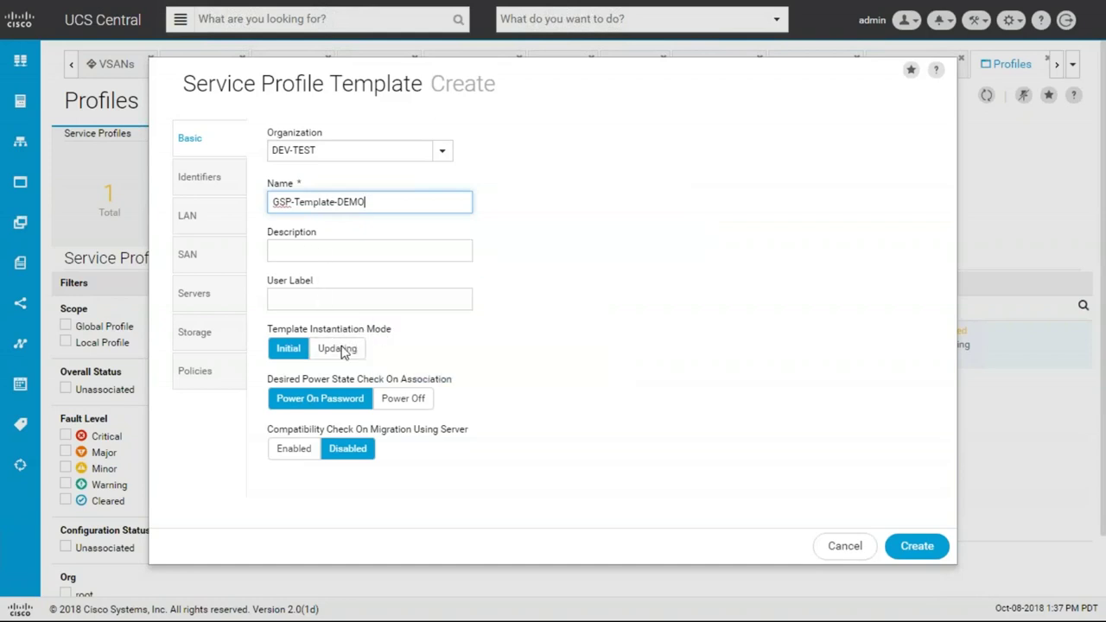
left_click(340, 349)
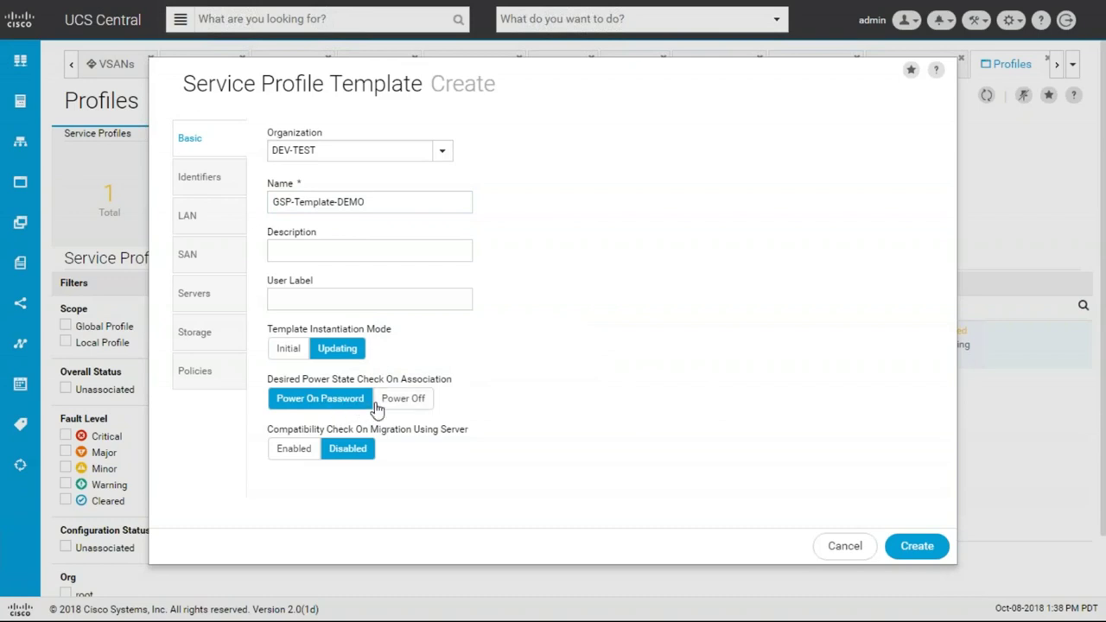
left_click(403, 404)
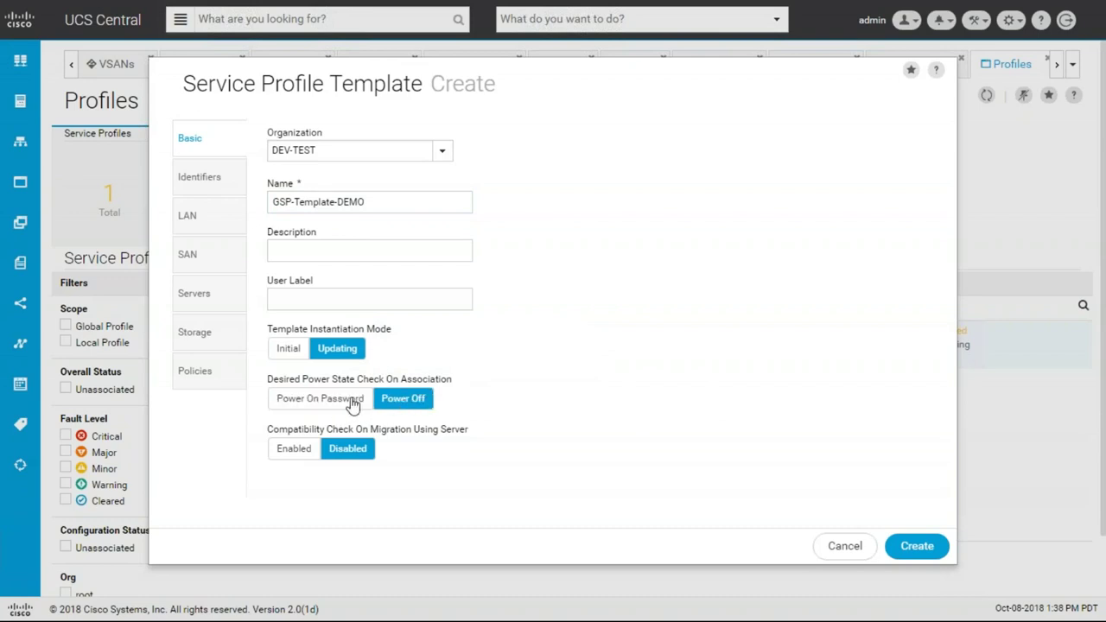
left_click(343, 405)
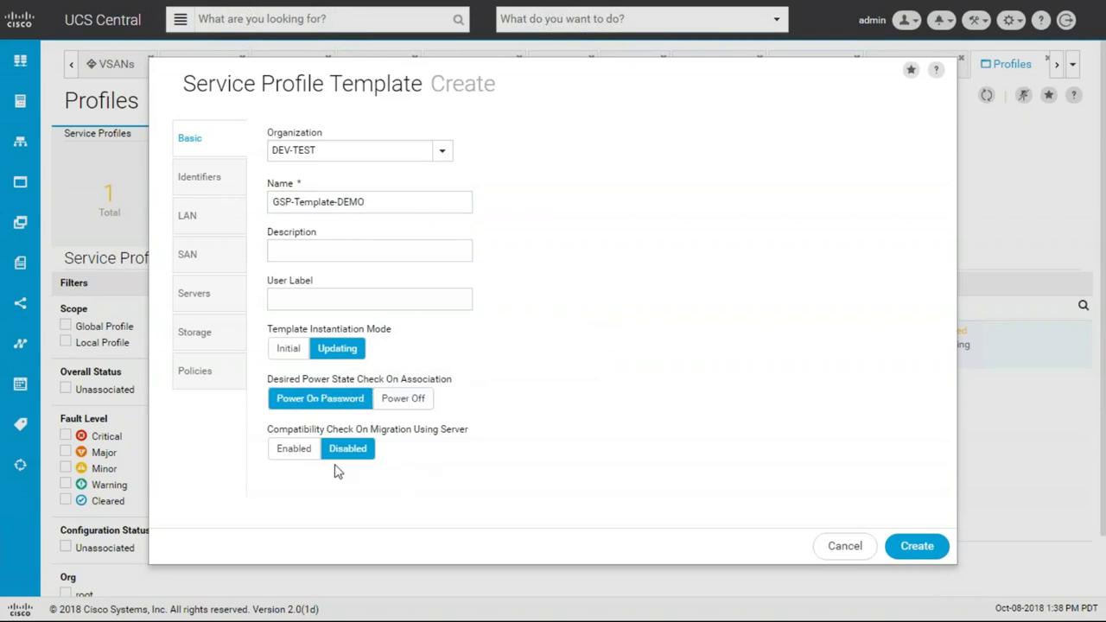
left_click(200, 176)
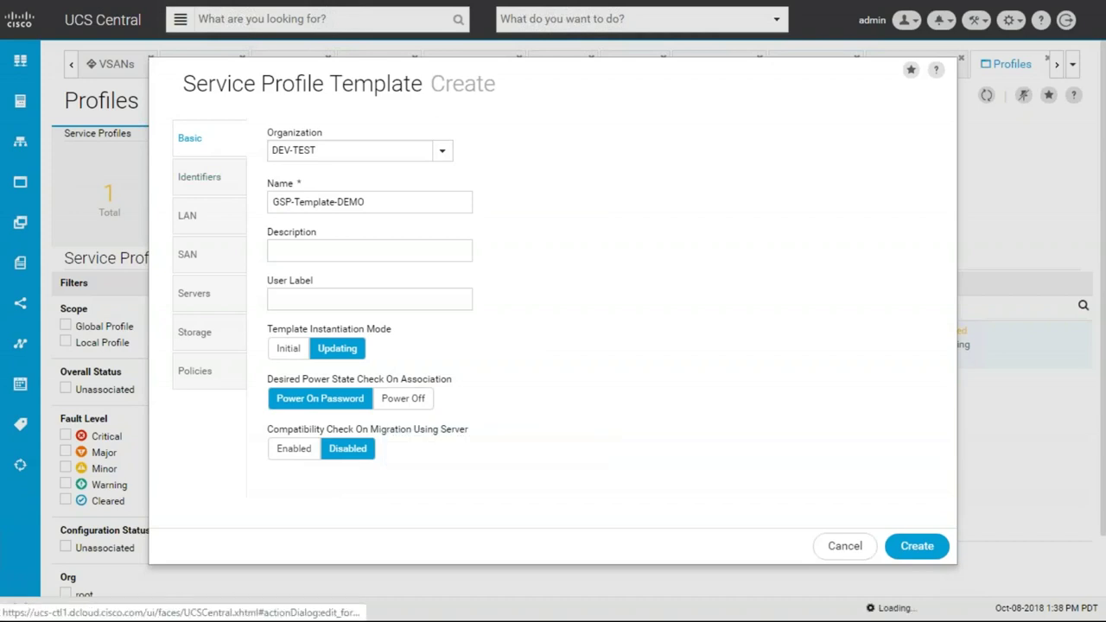
Step: Set the desired power state to Power Off and assign the UUID-DEMO UUID pool
left_click(182, 147)
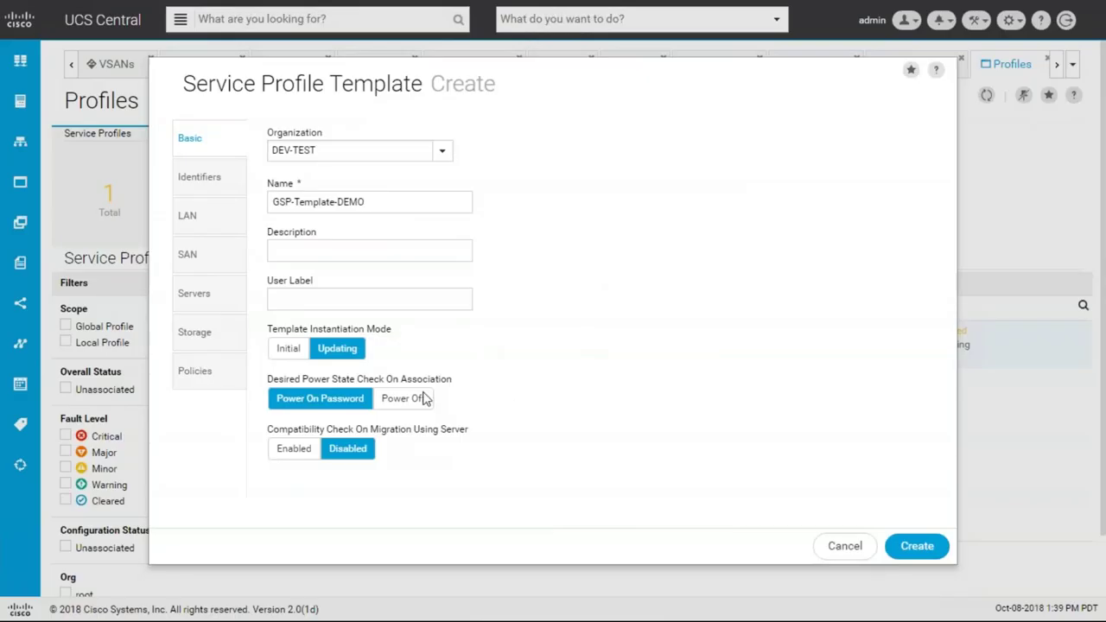
left_click(416, 398)
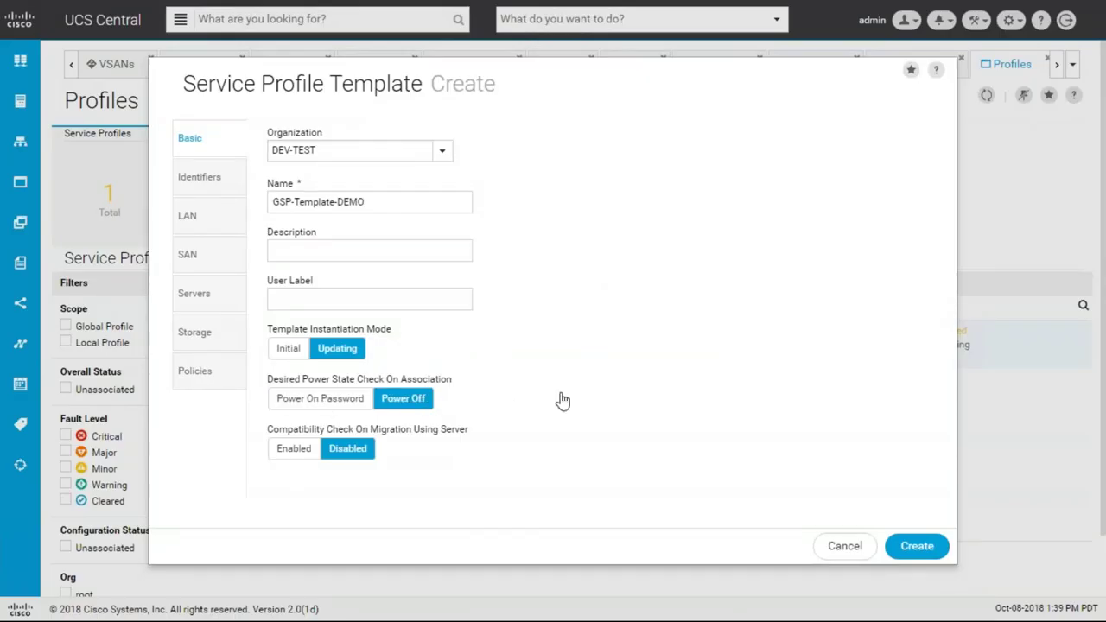
left_click(216, 180)
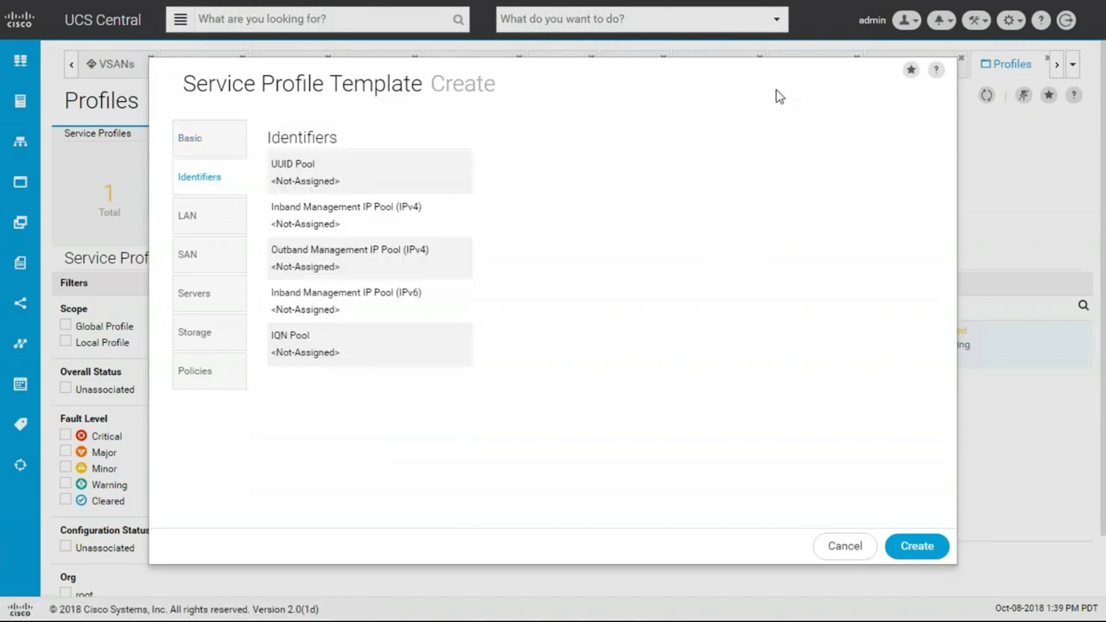
left_click(334, 175)
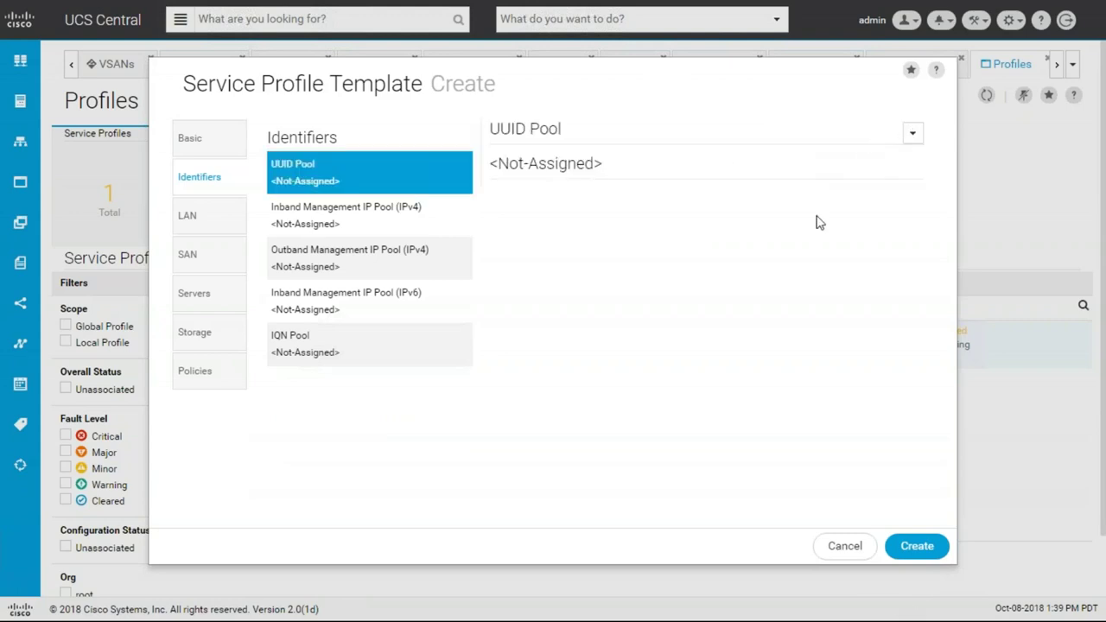
left_click(913, 134)
left_click(934, 206)
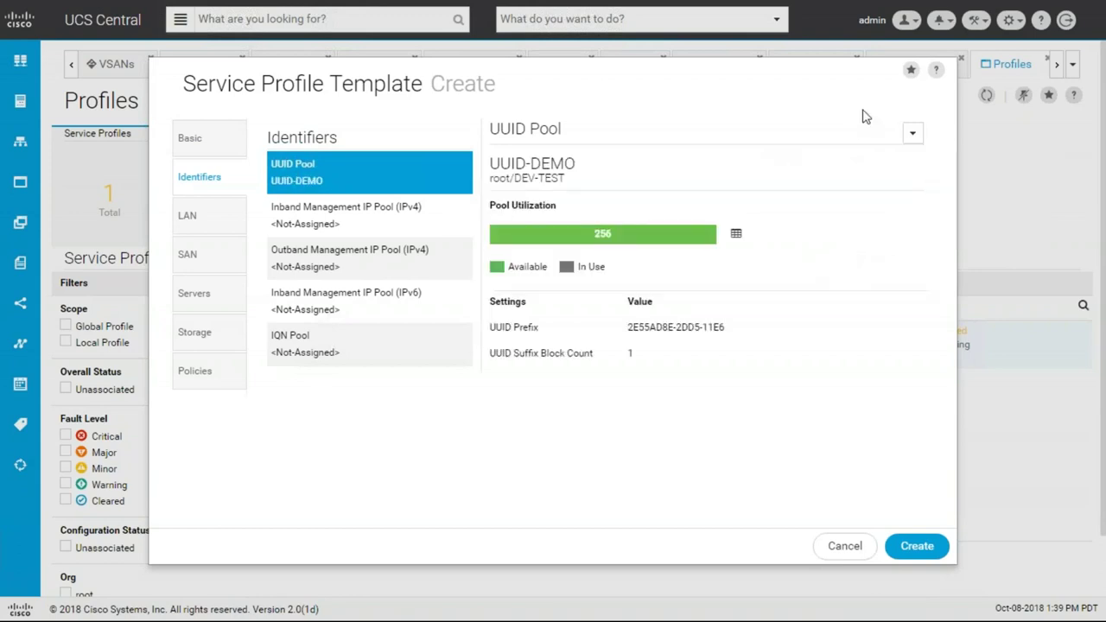
left_click(201, 227)
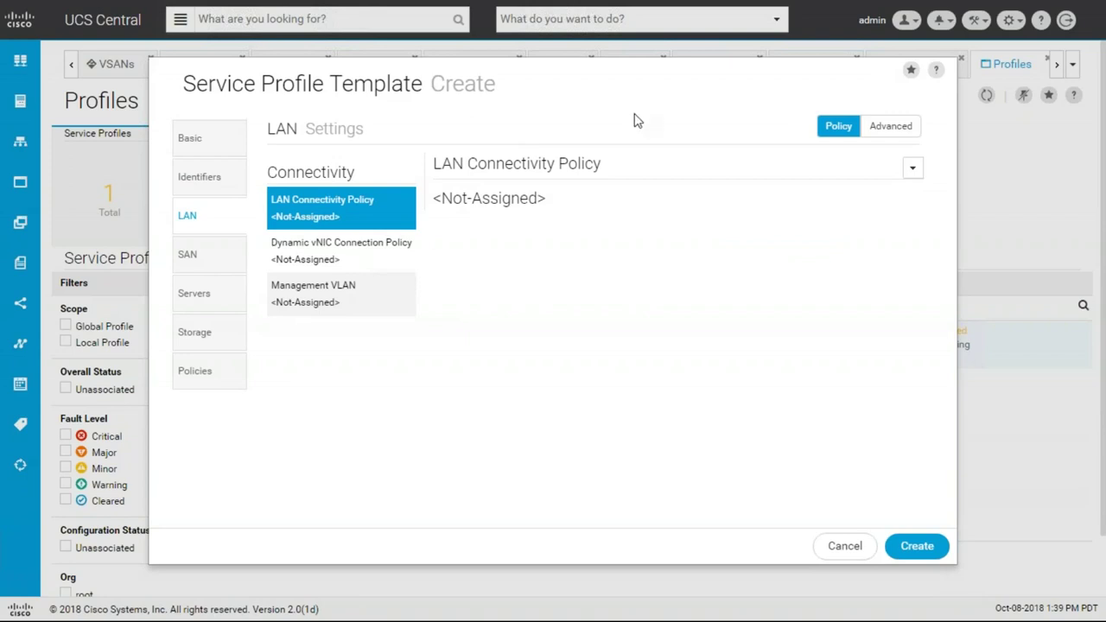
Step: Assign the LAN-DEMO LAN connectivity policy and the SAN-DEMO SAN connectivity policy
left_click(914, 170)
left_click(936, 243)
left_click(205, 253)
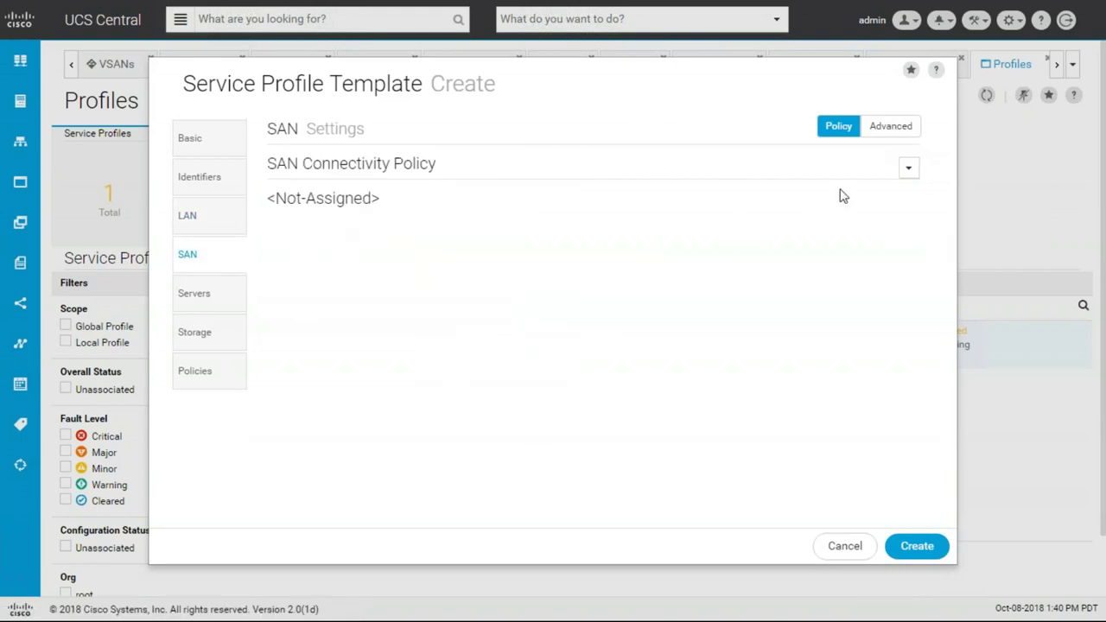
left_click(907, 167)
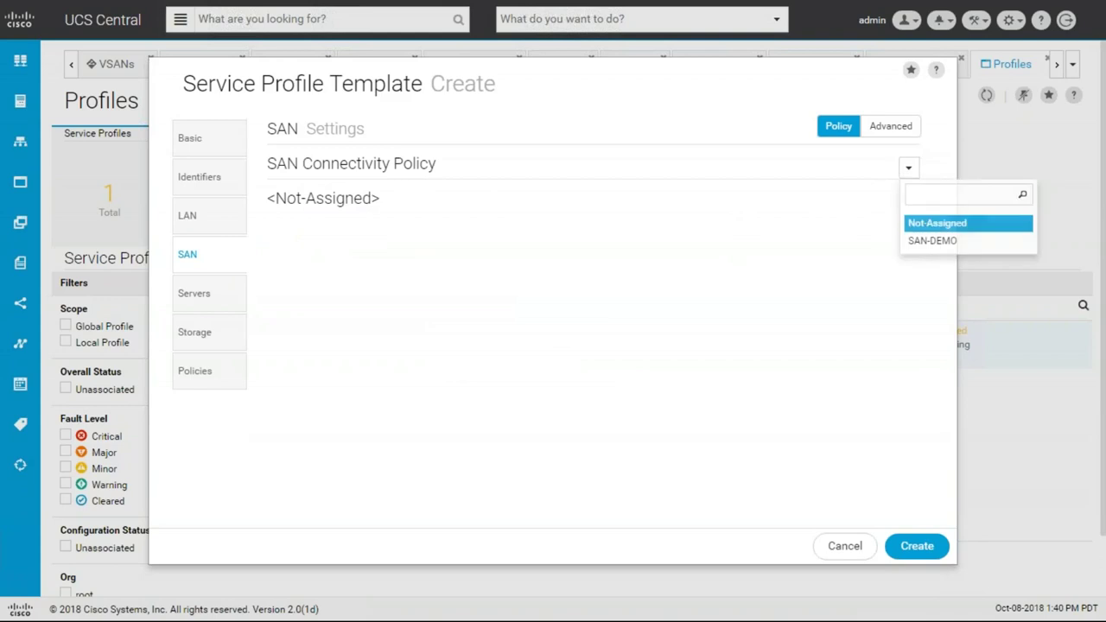
left_click(930, 241)
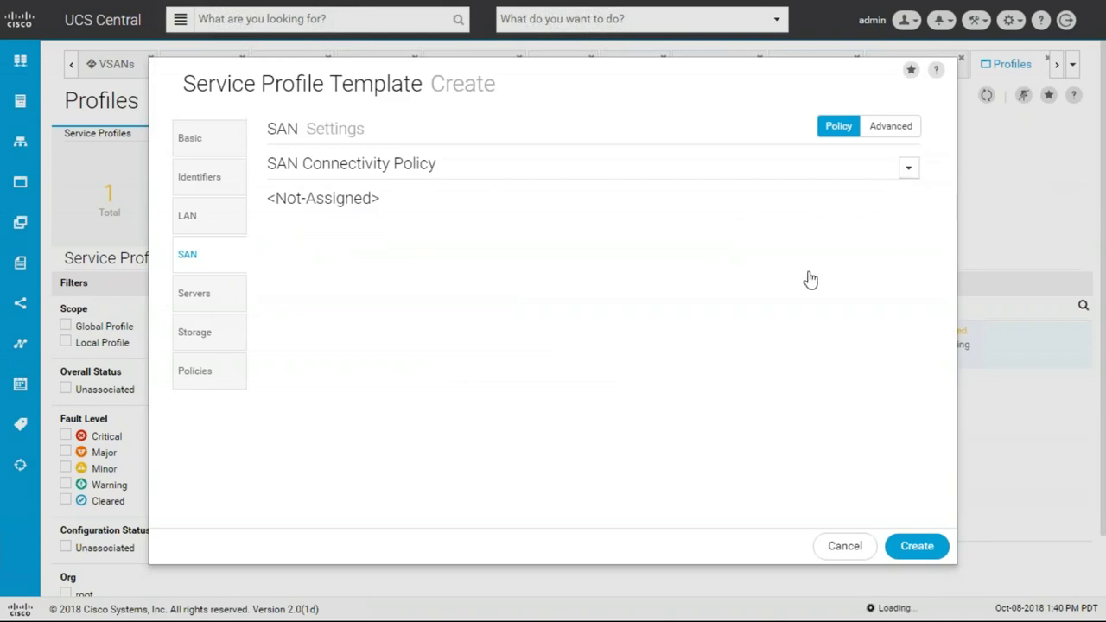
left_click(194, 293)
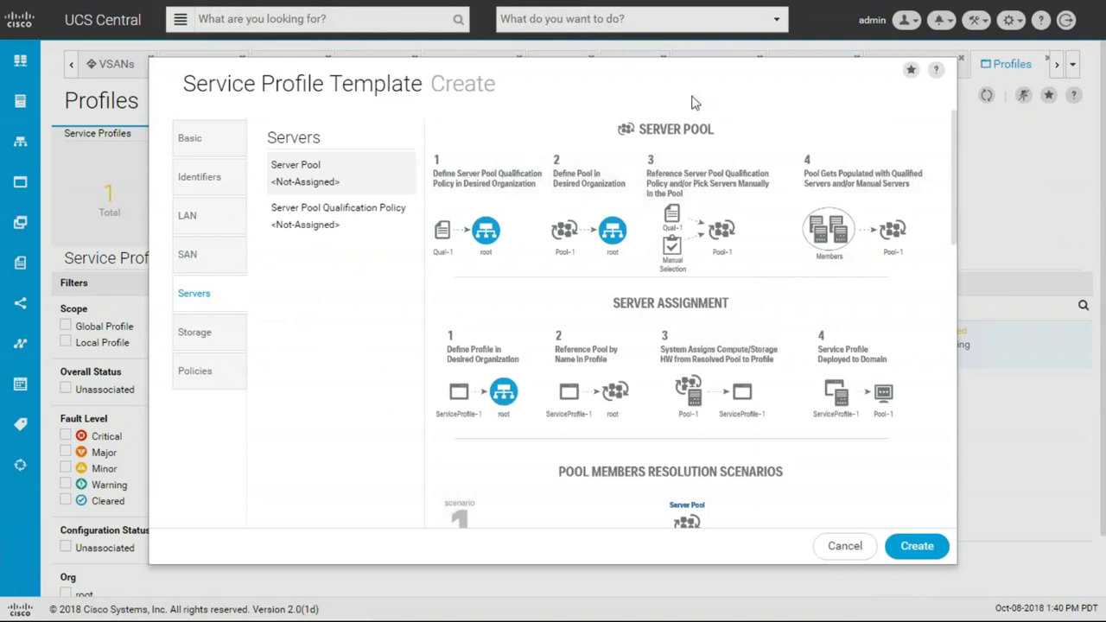
Step: Check the server pool and server pool qualification policy lists, leaving both Not-Assigned
left_click(329, 172)
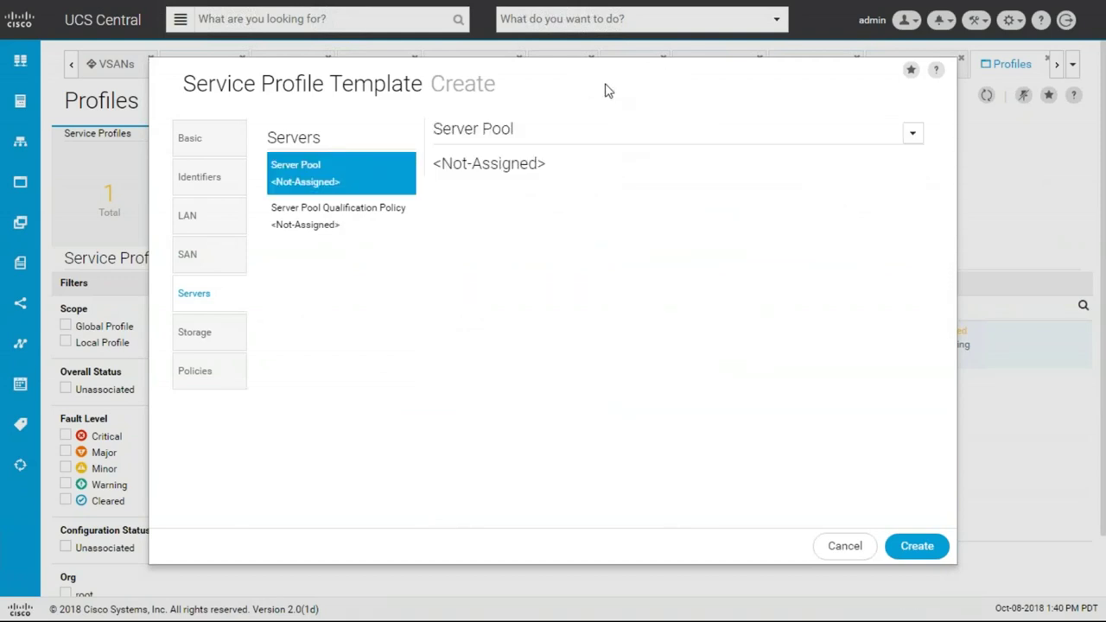
left_click(915, 138)
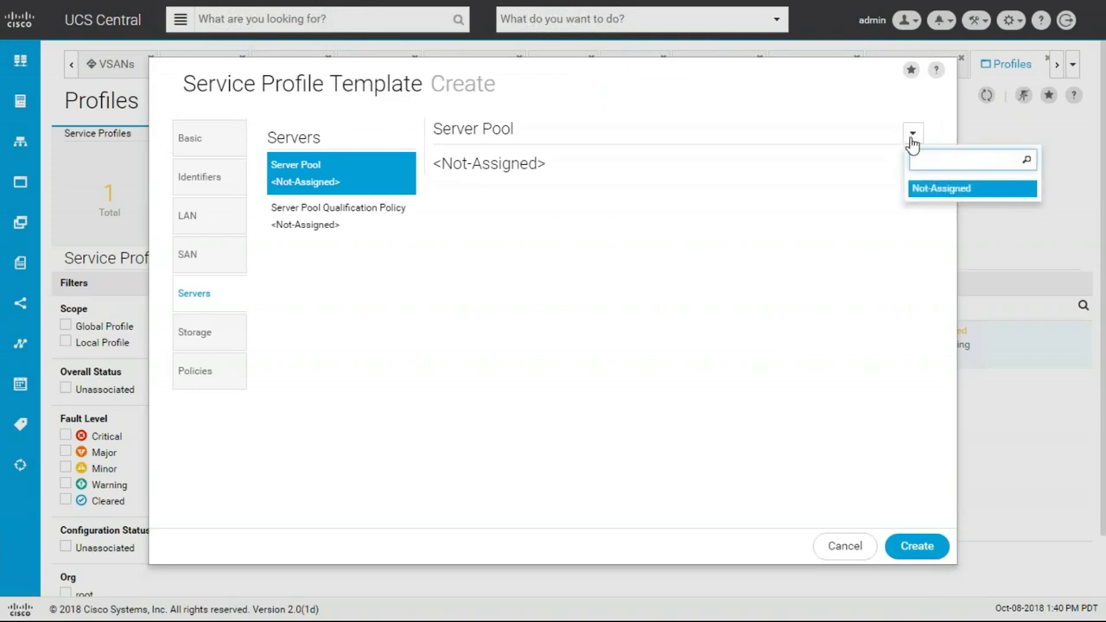
left_click(941, 189)
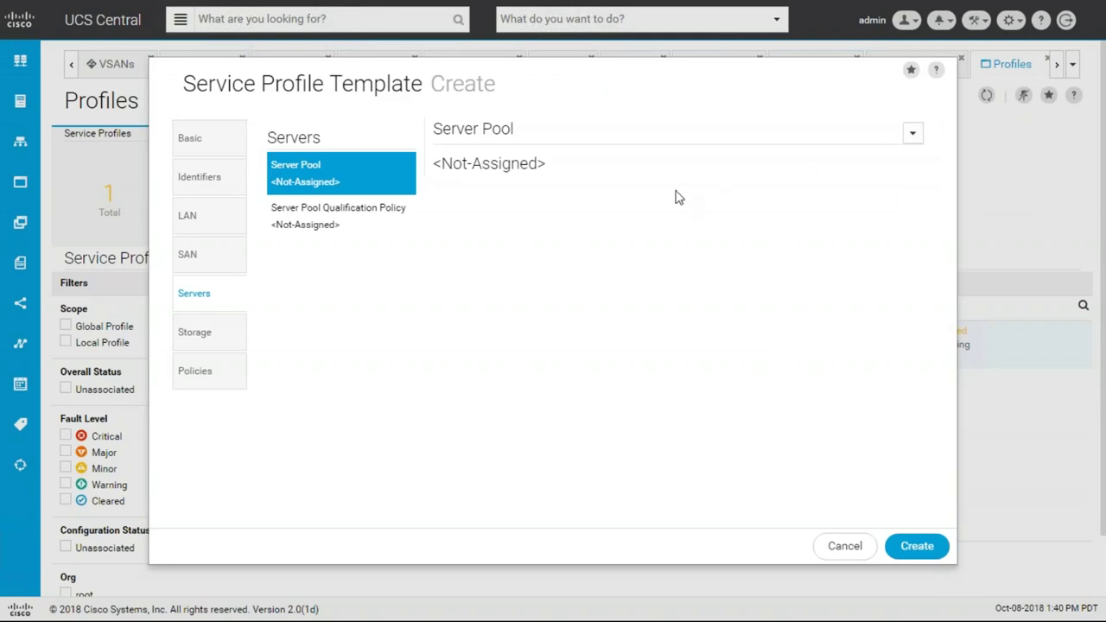
left_click(345, 218)
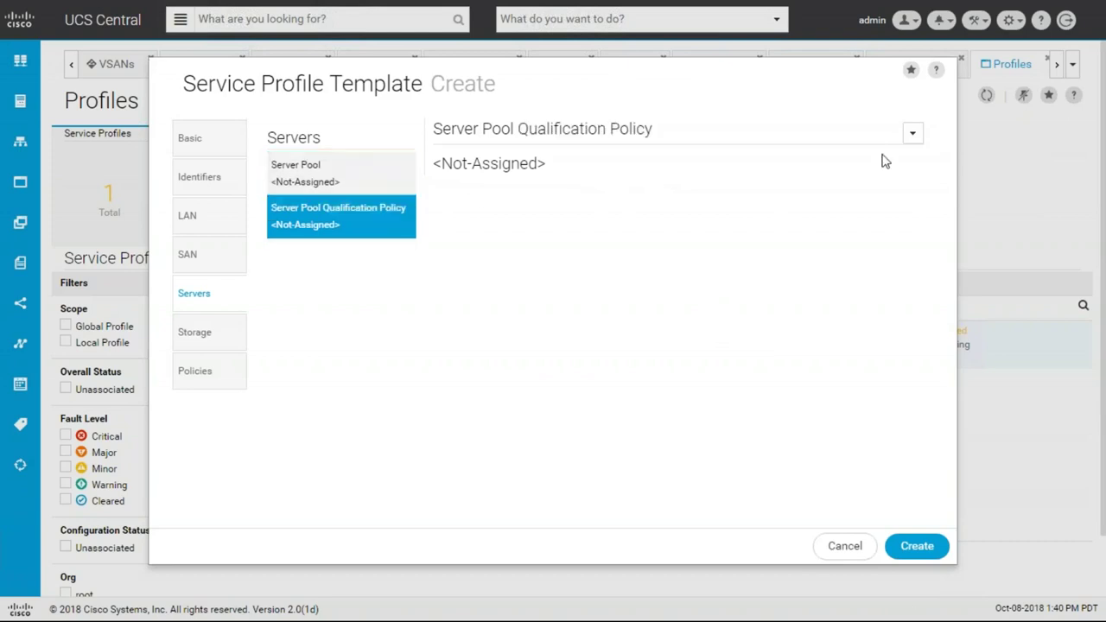
left_click(913, 134)
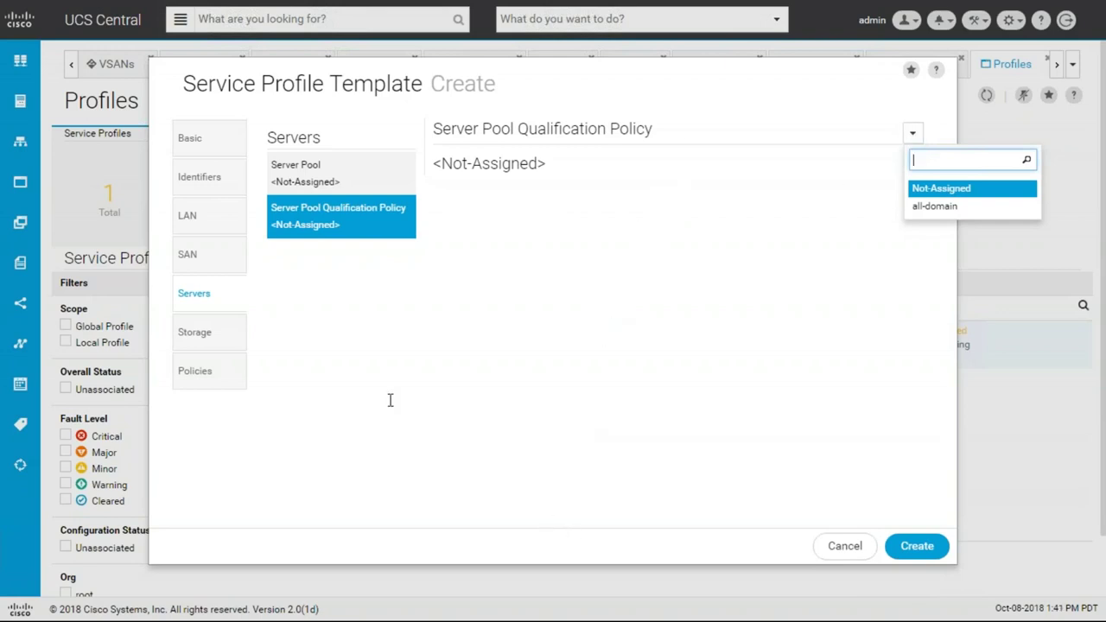
left_click(196, 333)
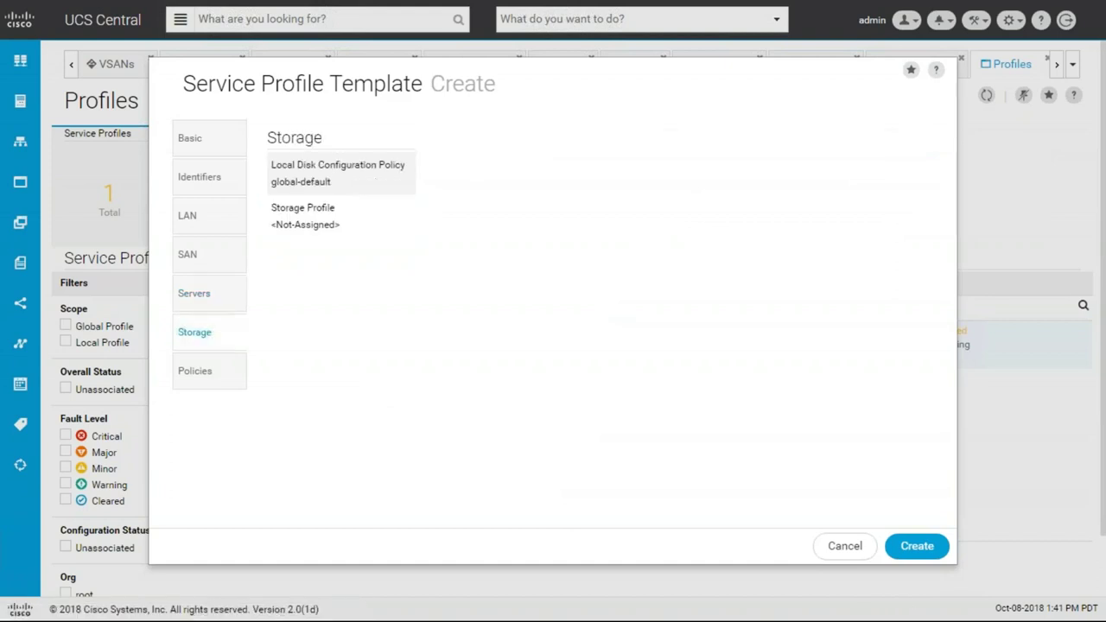
Step: Leave the Local Disk Configuration Policy Not-Assigned and check the available storage profiles
left_click(371, 181)
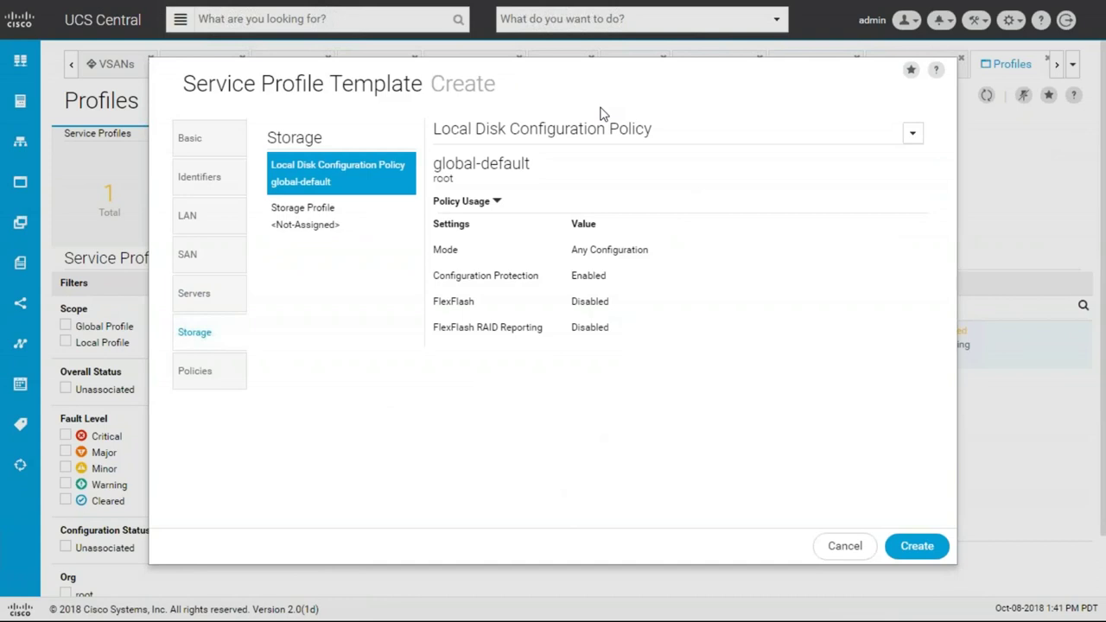
left_click(913, 134)
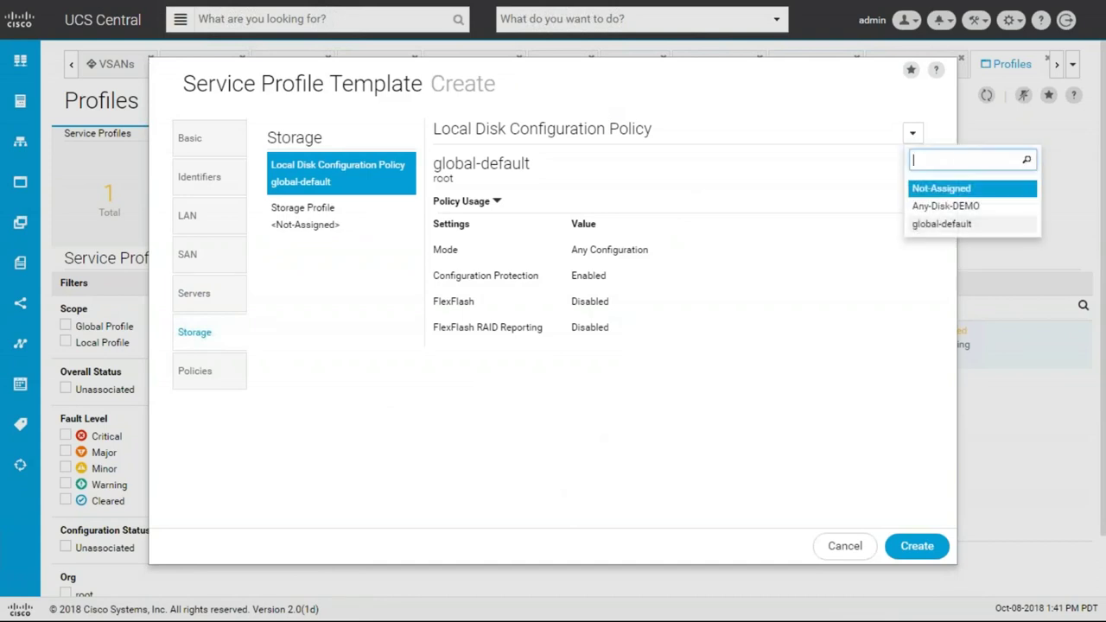
left_click(939, 208)
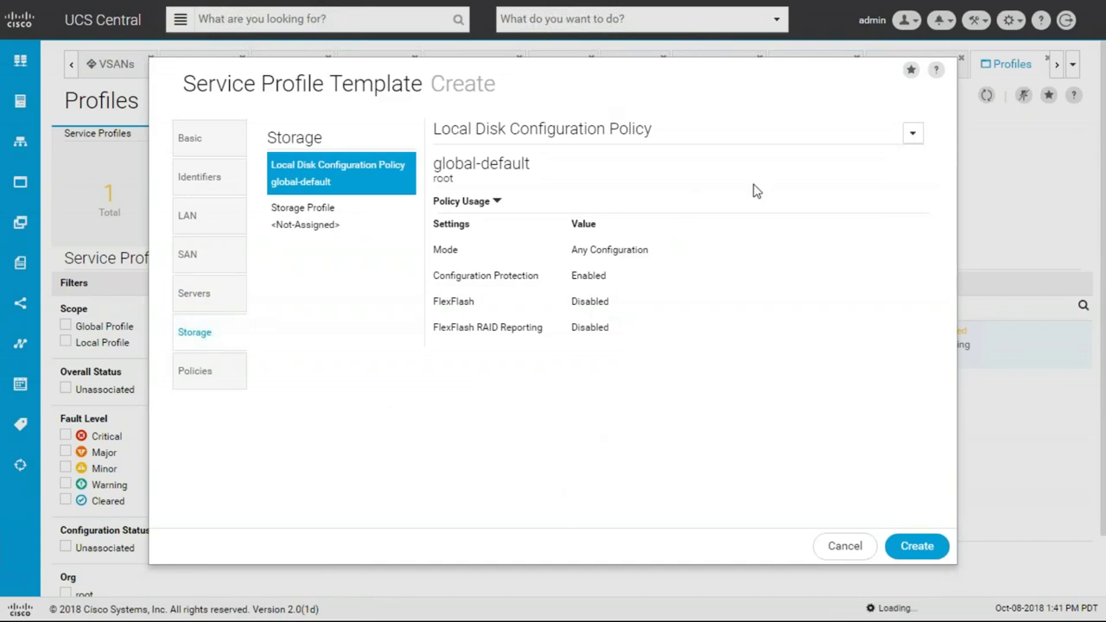
left_click(913, 136)
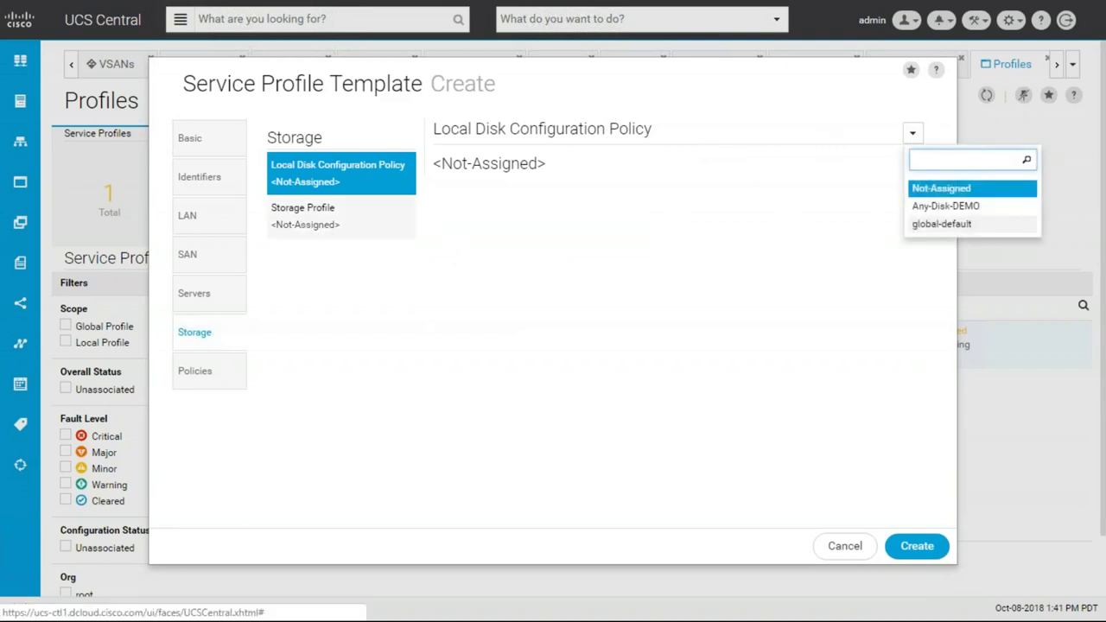
left_click(312, 216)
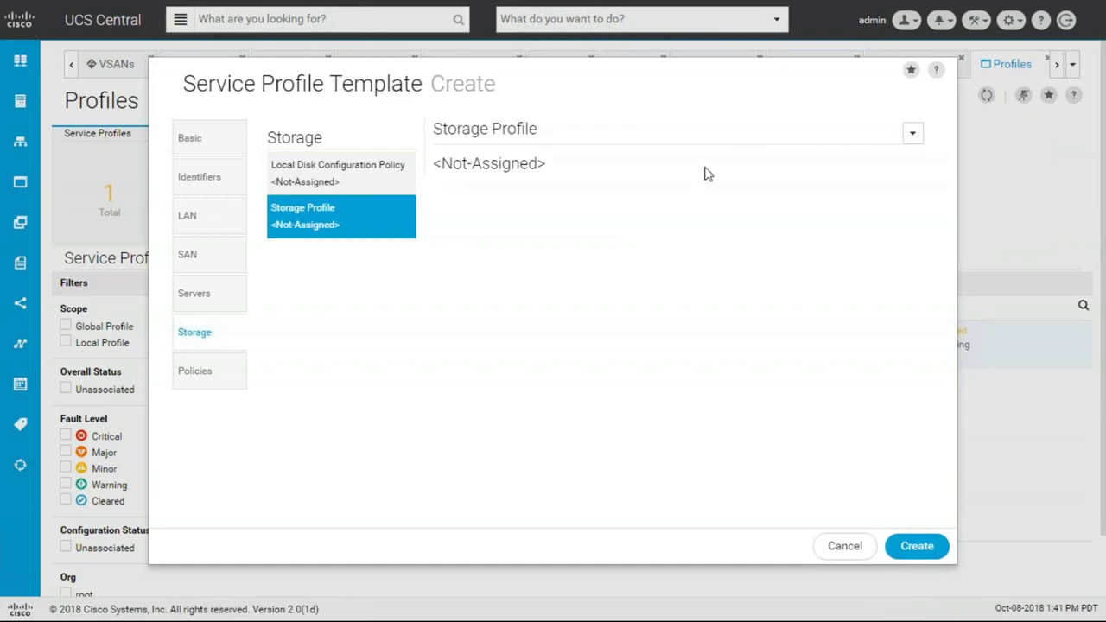
left_click(913, 136)
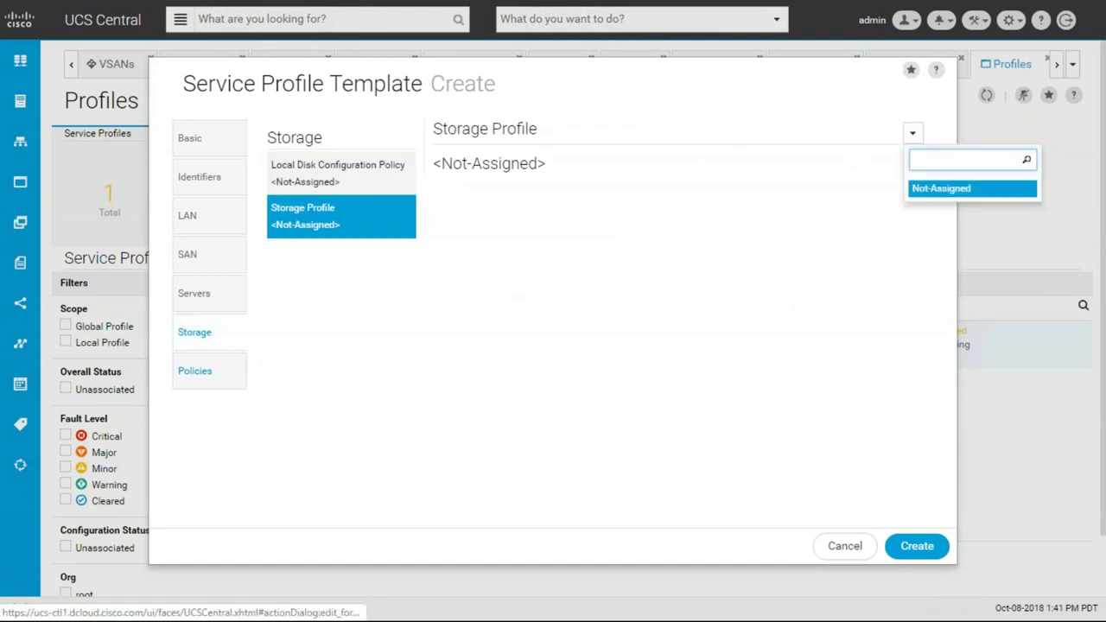
left_click(221, 373)
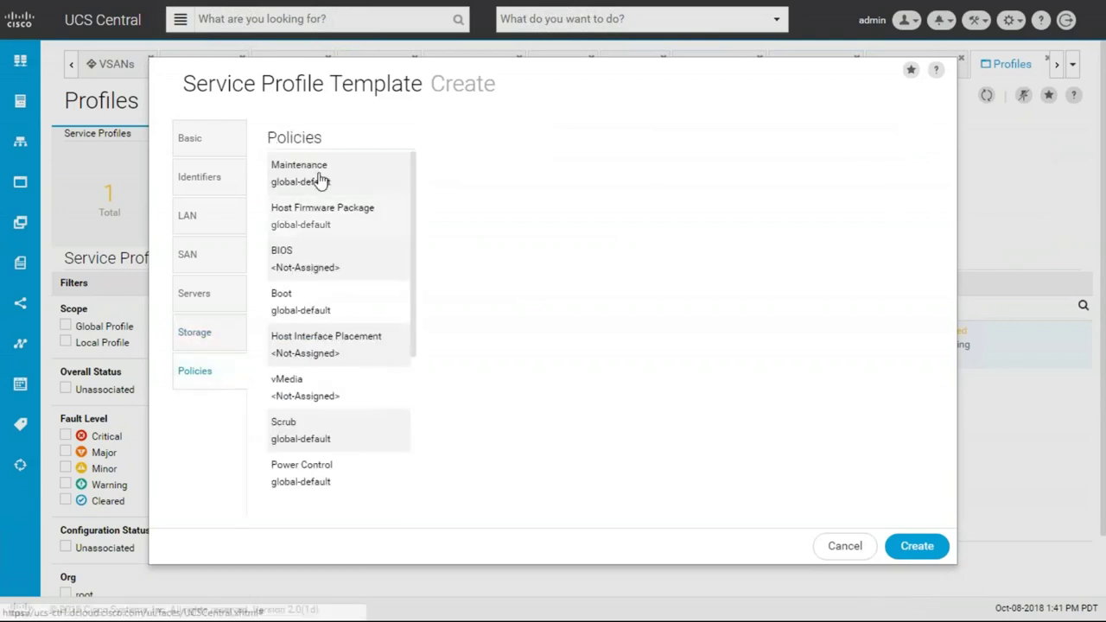
Step: Assign the User-Ack-DEMO maintenance policy and the BIOS-DEMO BIOS policy
left_click(319, 179)
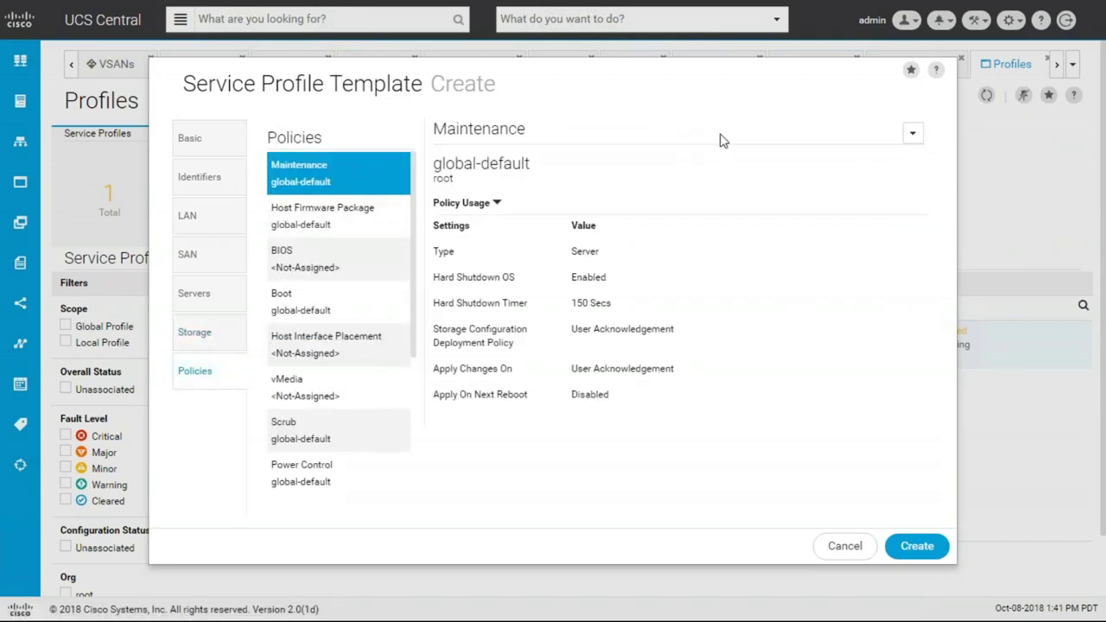
left_click(913, 136)
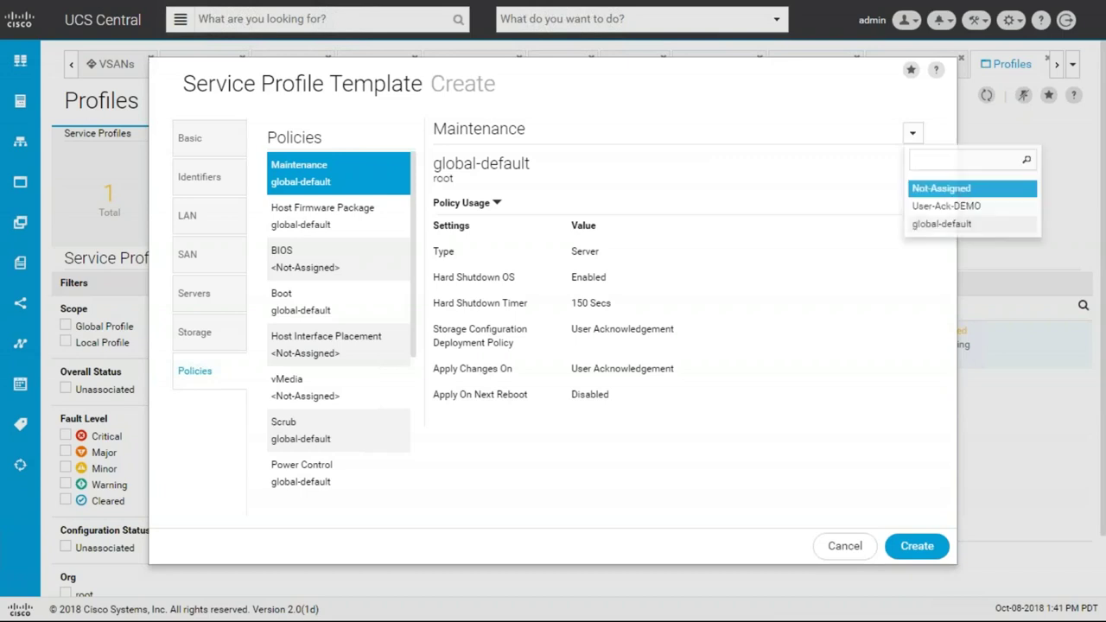
left_click(938, 207)
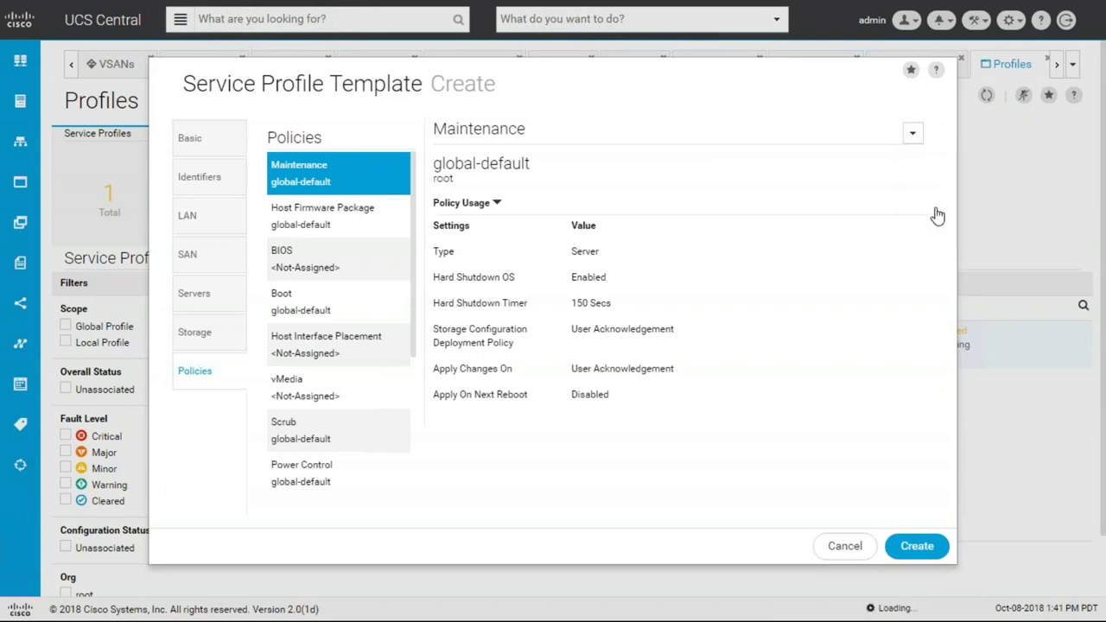
left_click(321, 226)
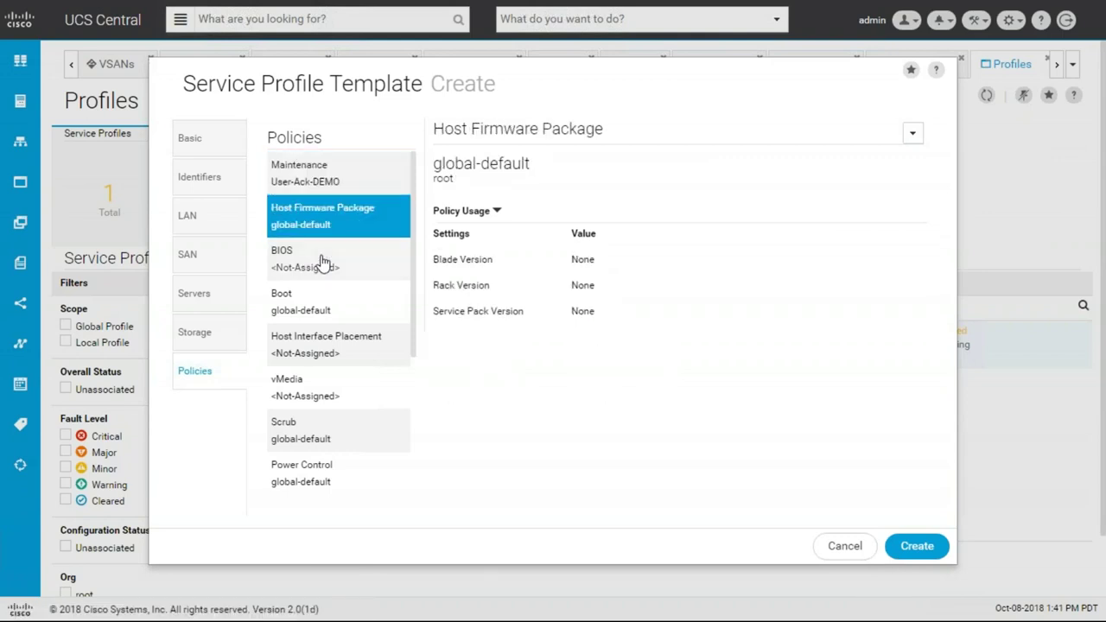
left_click(322, 261)
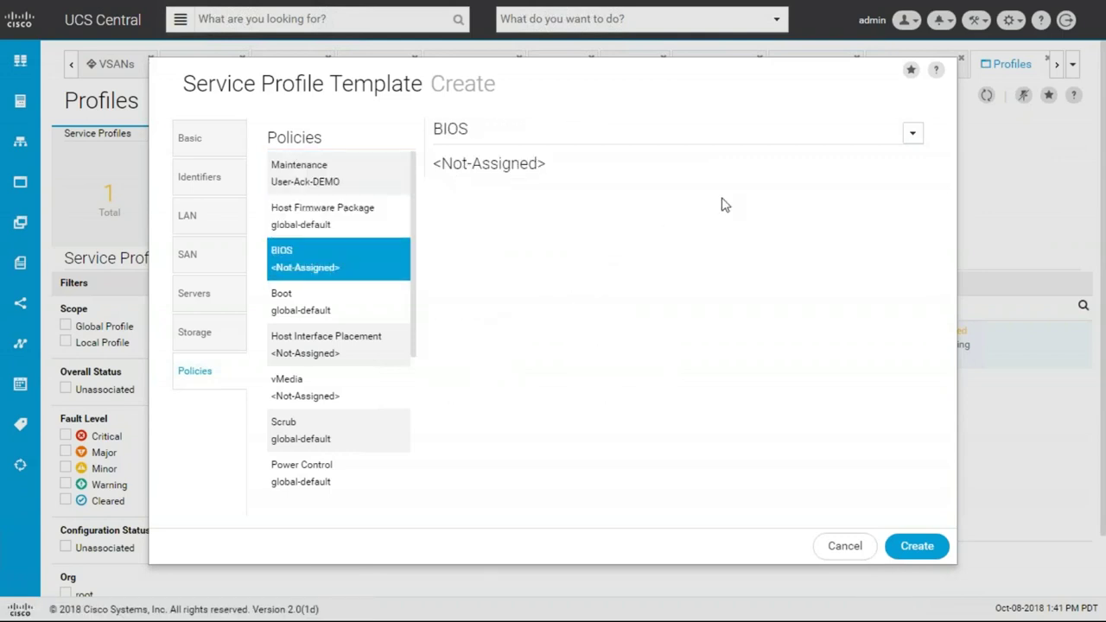
left_click(913, 133)
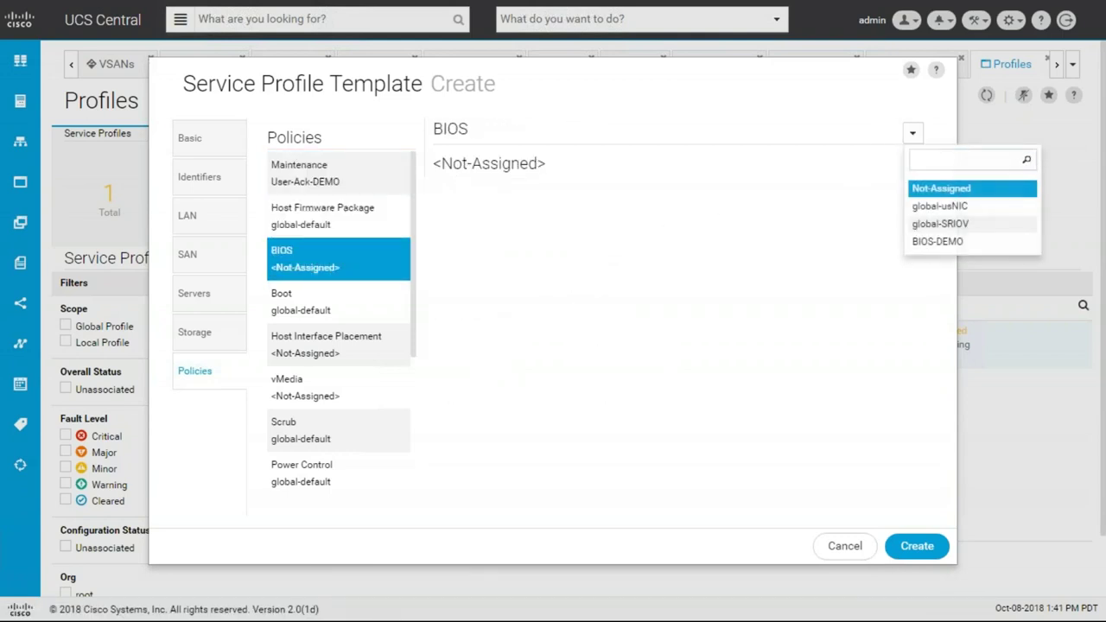
left_click(929, 243)
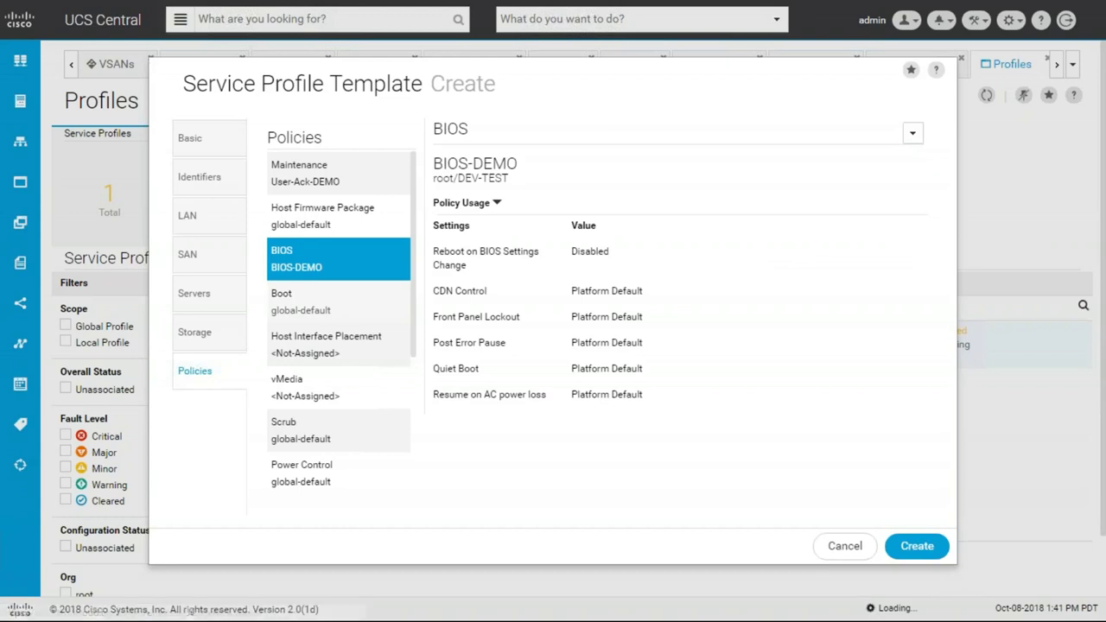
Step: Assign the Local-Boot-DEMO boot policy and review its boot order
left_click(294, 301)
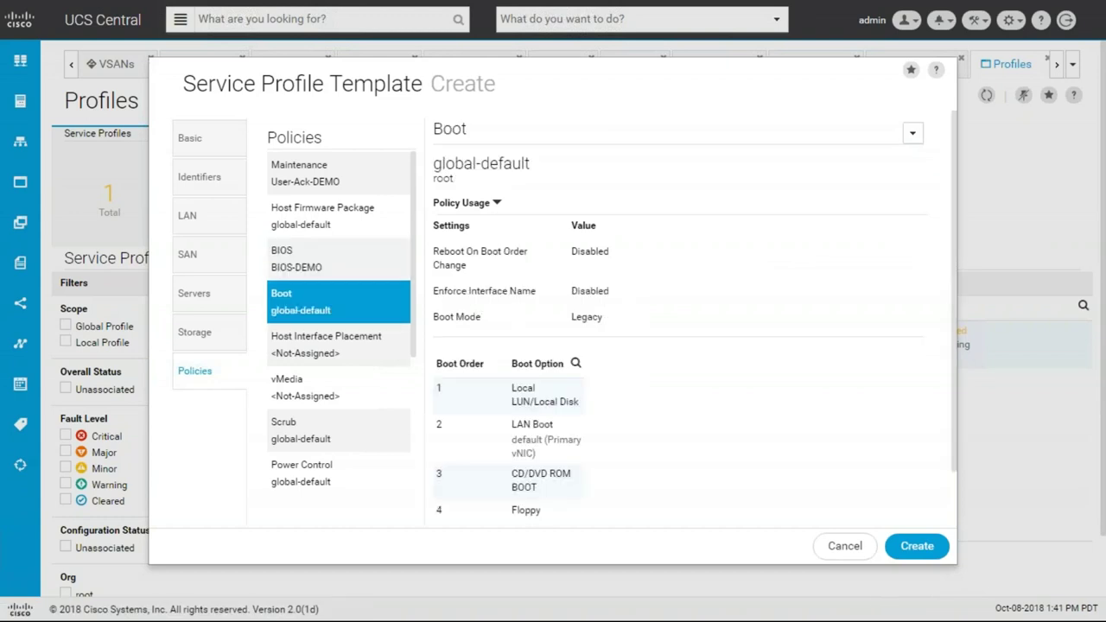
left_click(912, 133)
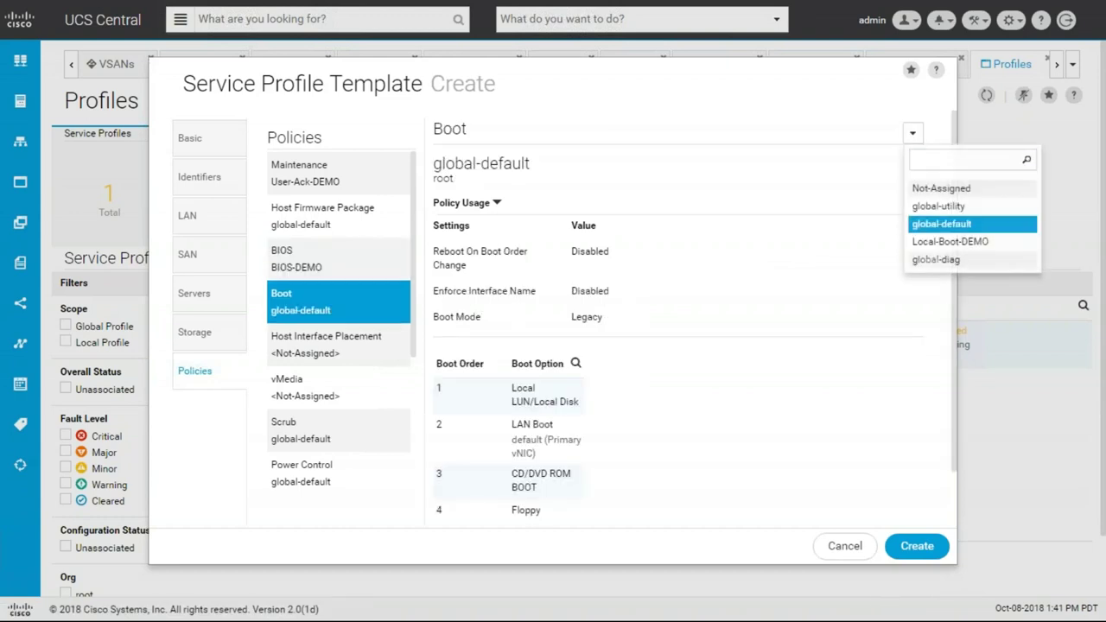
left_click(934, 245)
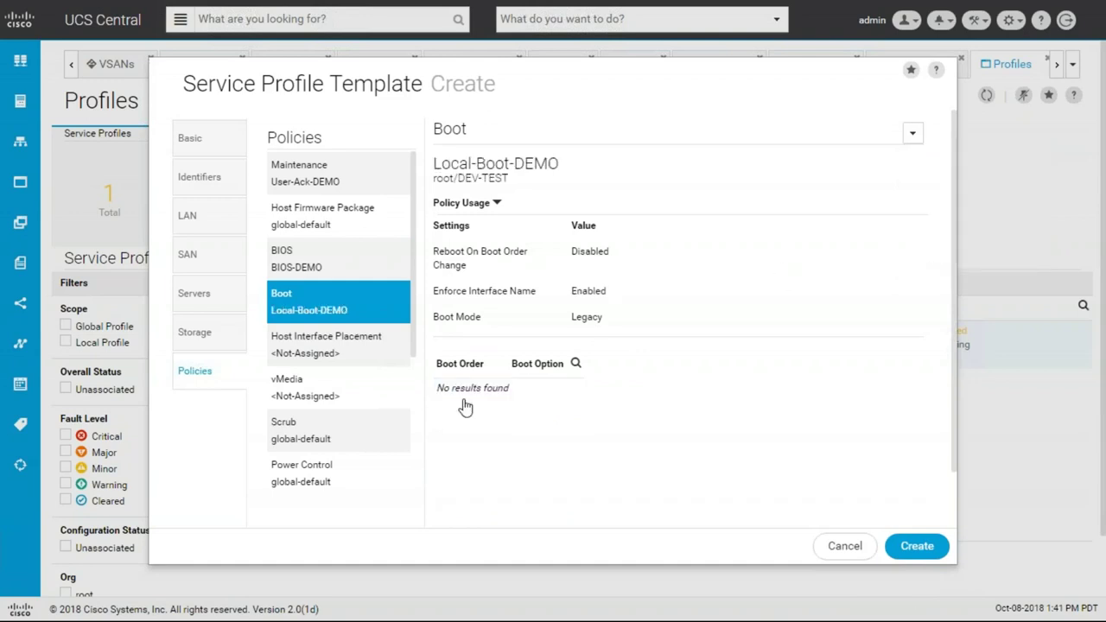
left_click_drag(413, 354, 414, 463)
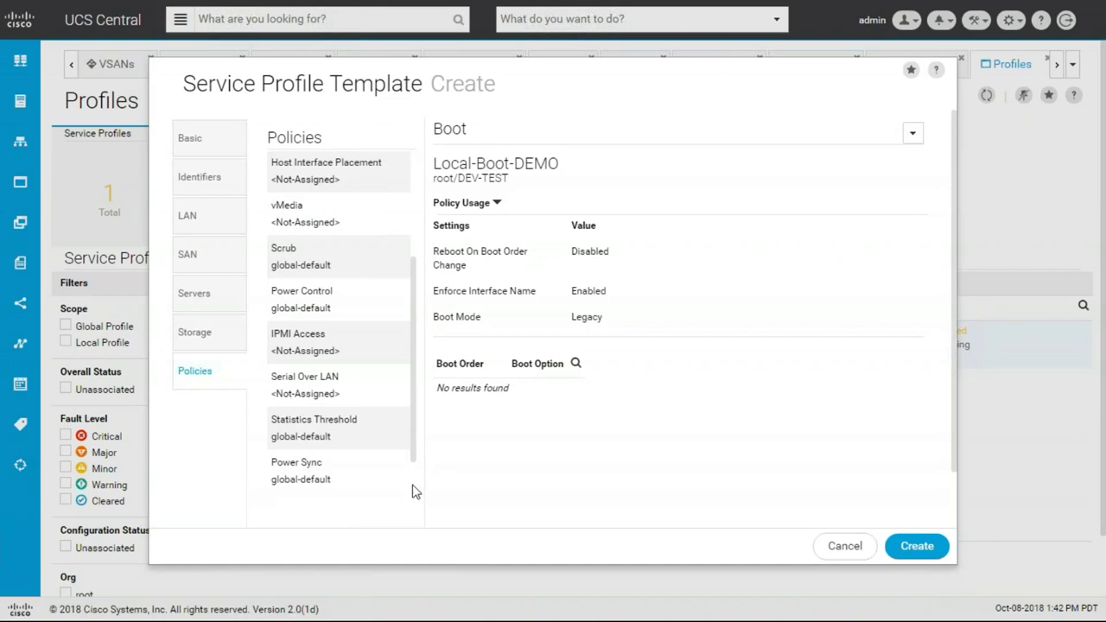
scroll(414, 489, "down", 1)
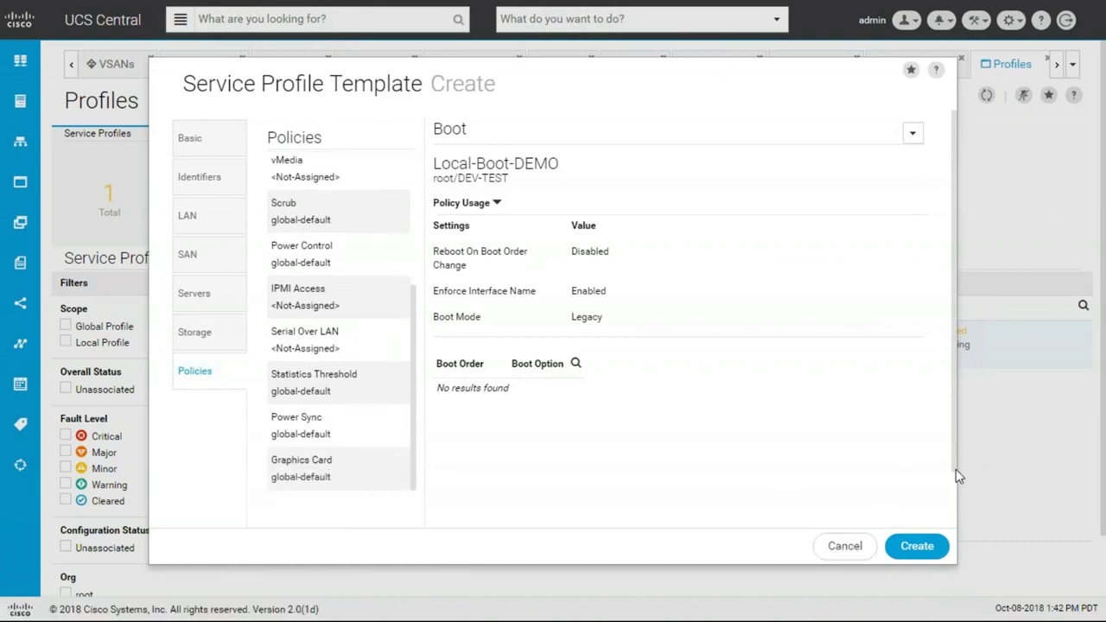
scroll(953, 512, "down", 1)
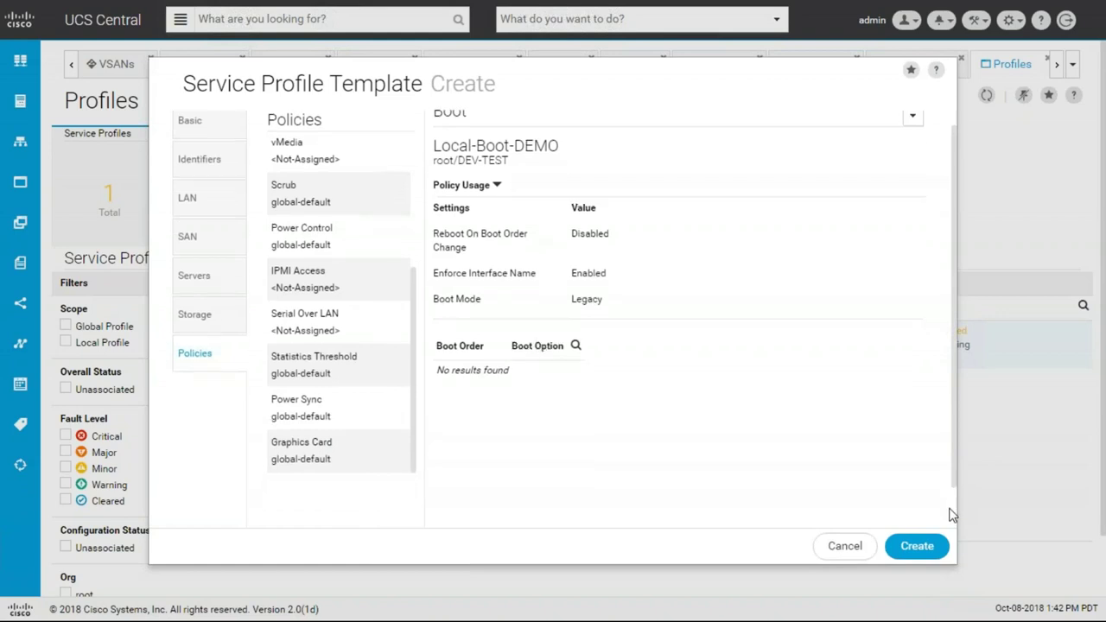
Step: Save GSP-Template-DEMO and scroll through its connectivity, storage and policy settings
left_click(914, 551)
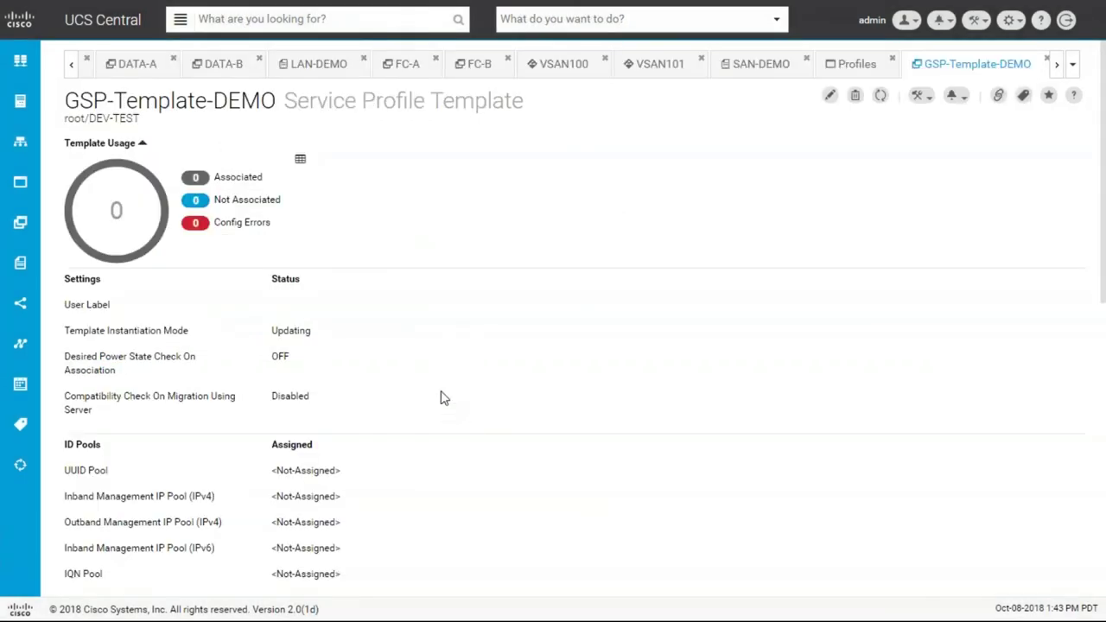
scroll(440, 397, "down", 3)
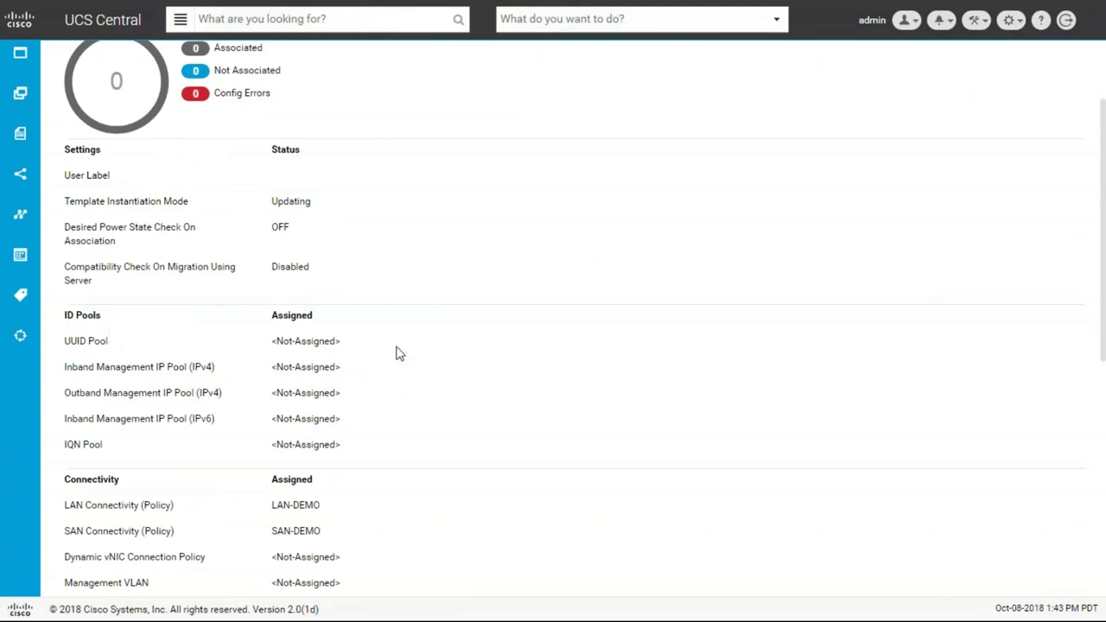
scroll(398, 353, "down", 6)
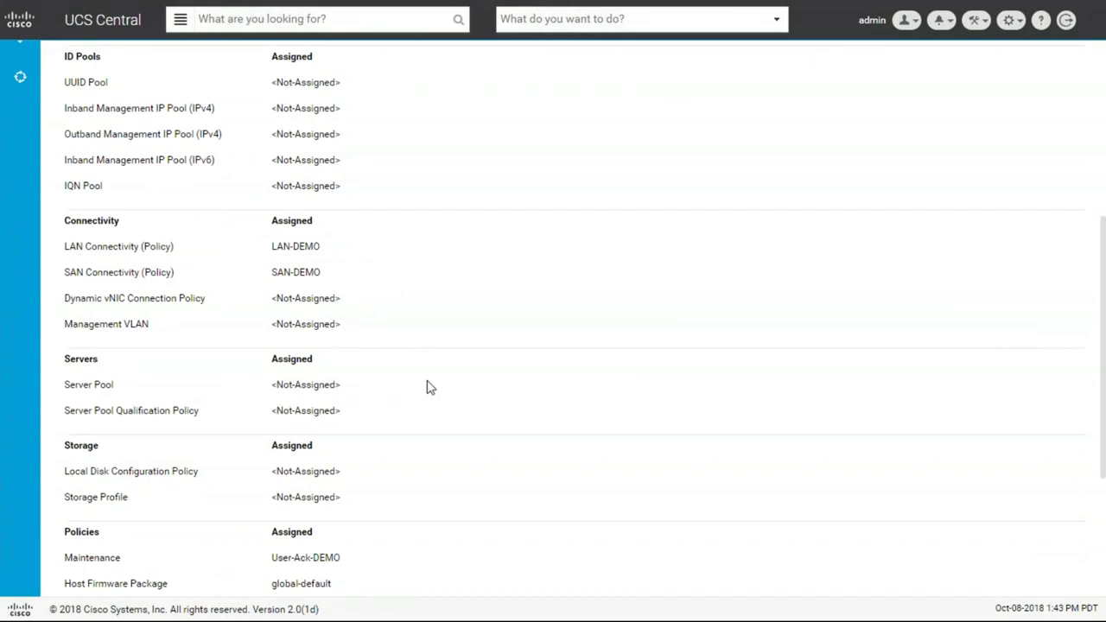
scroll(430, 387, "down", 3)
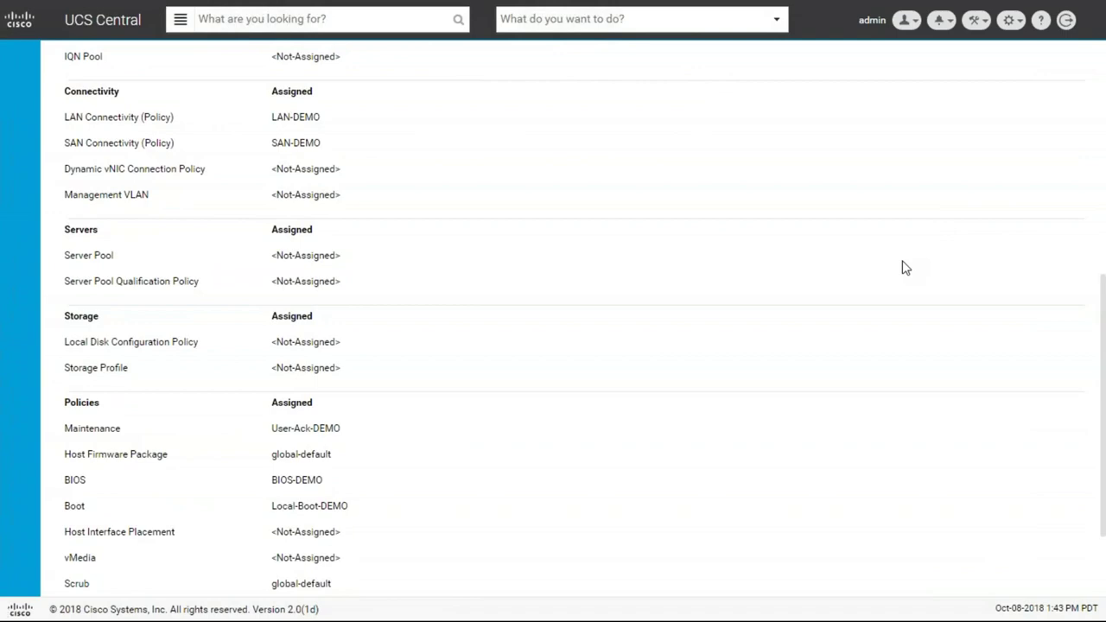
scroll(903, 268, "down", 5)
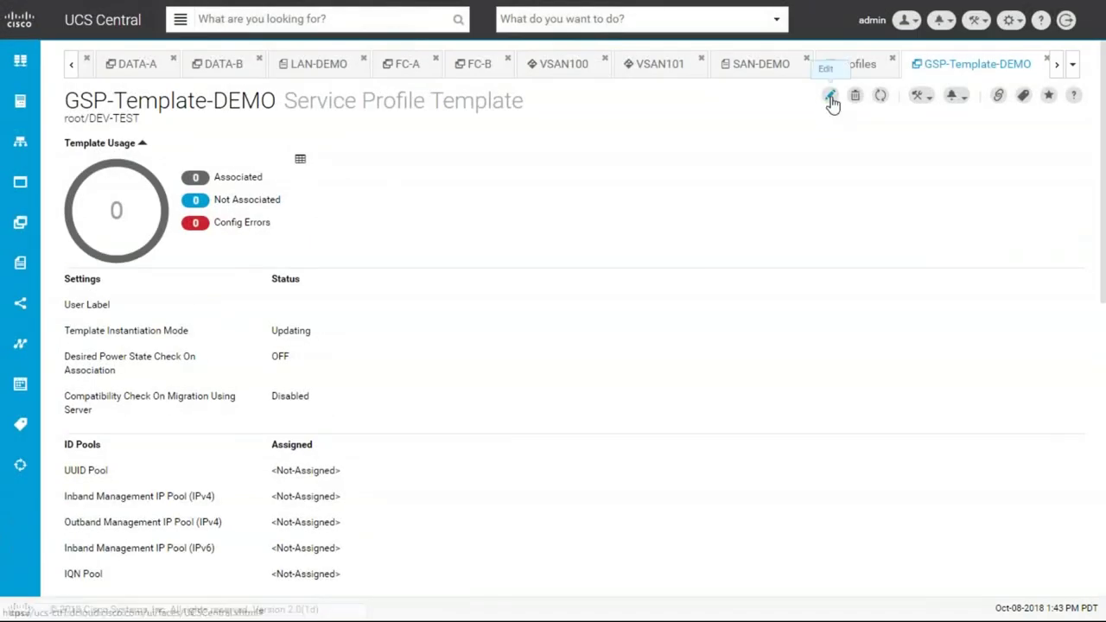
Step: Edit GSP-Template-DEMO and set its UUID Pool to UUID-DEMO
left_click(830, 97)
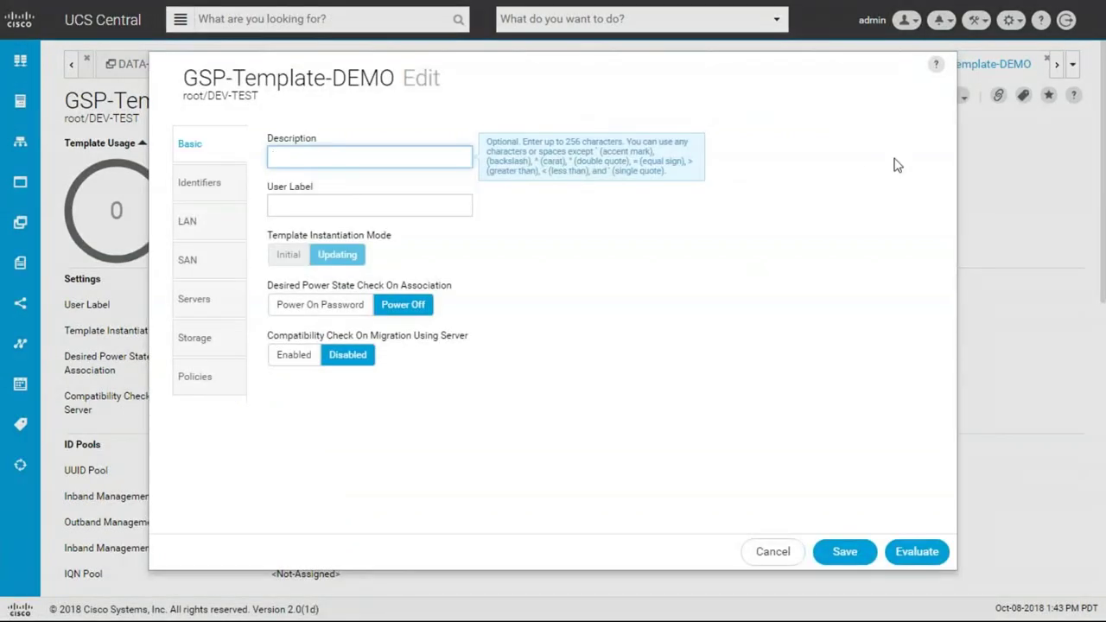
left_click(192, 257)
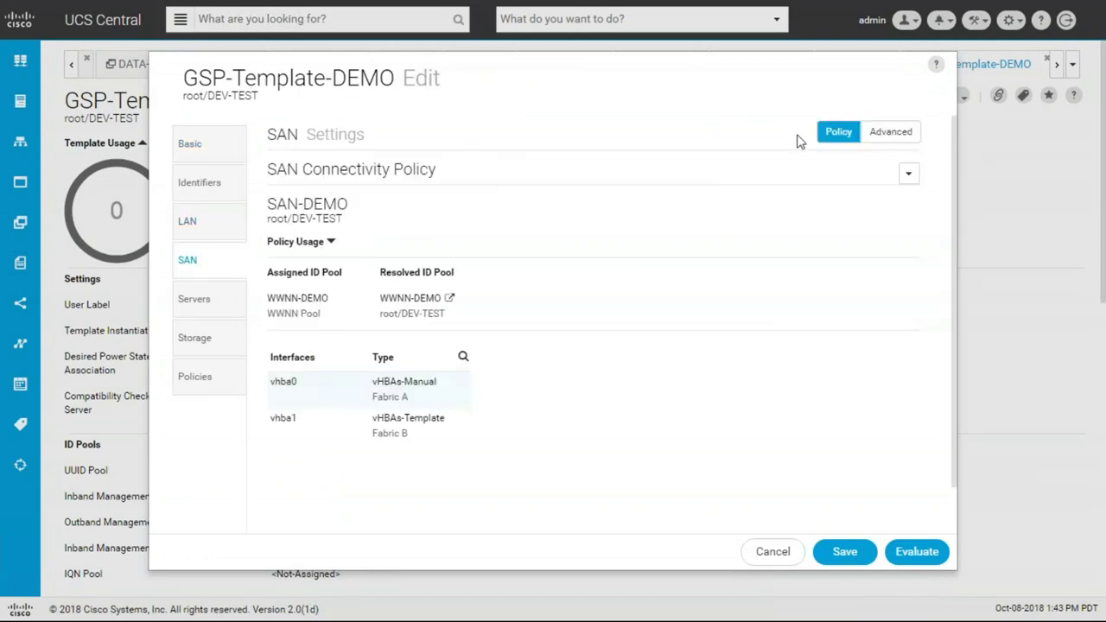
left_click(206, 173)
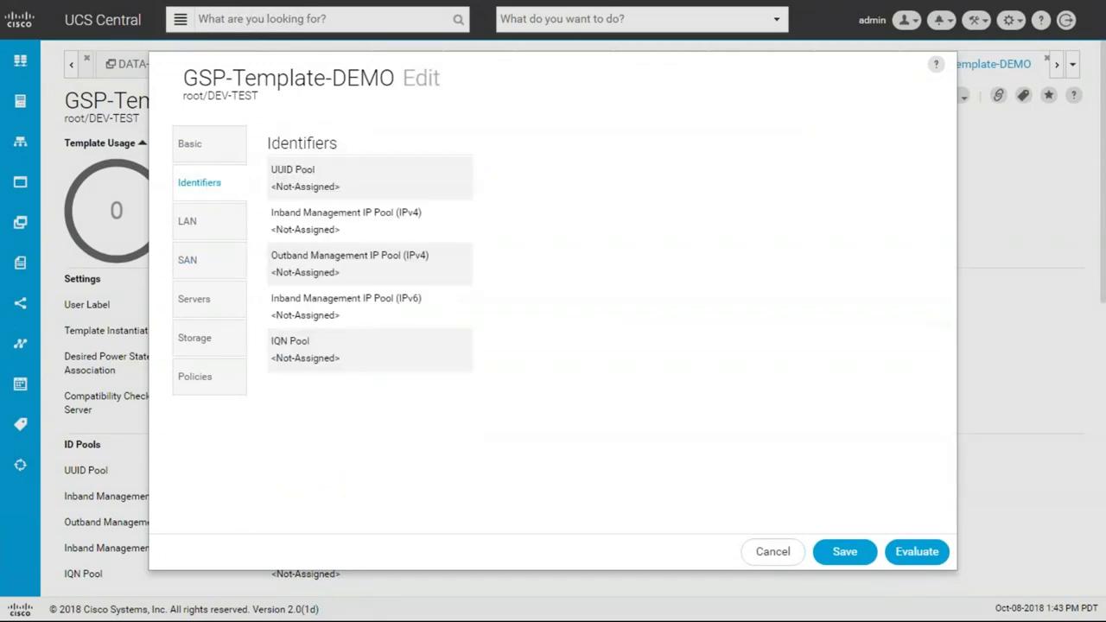
left_click(361, 189)
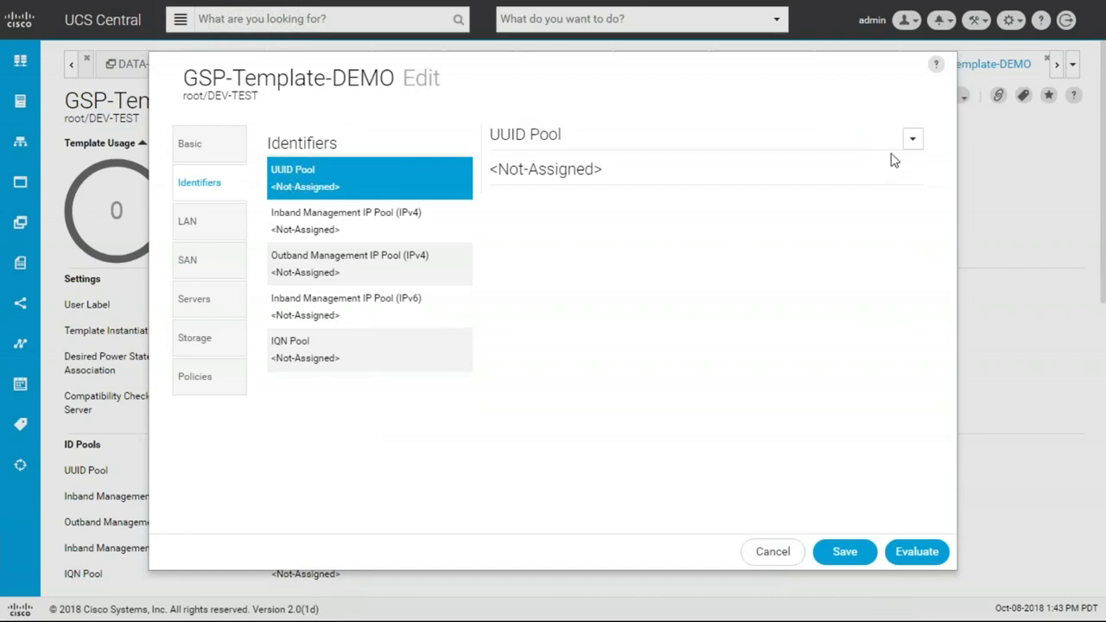
left_click(913, 138)
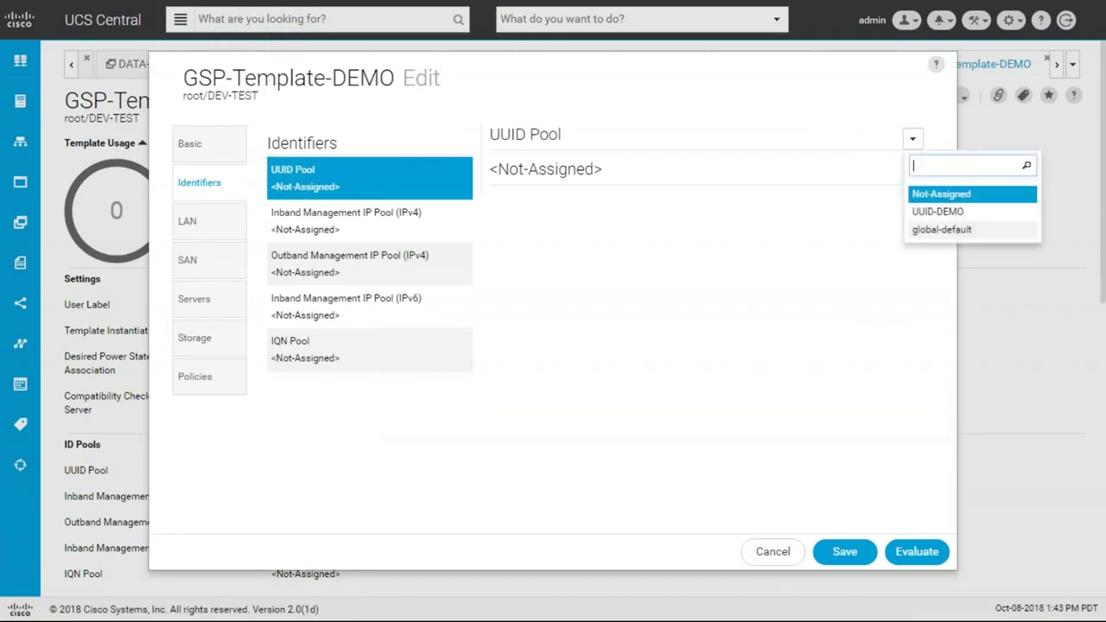
left_click(938, 211)
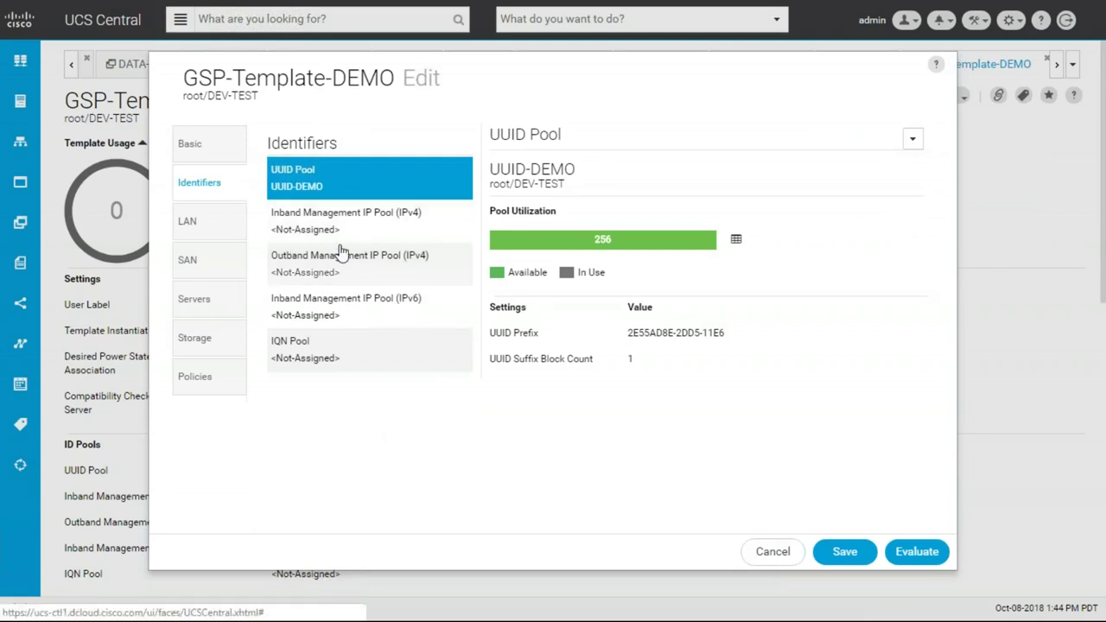
left_click(189, 221)
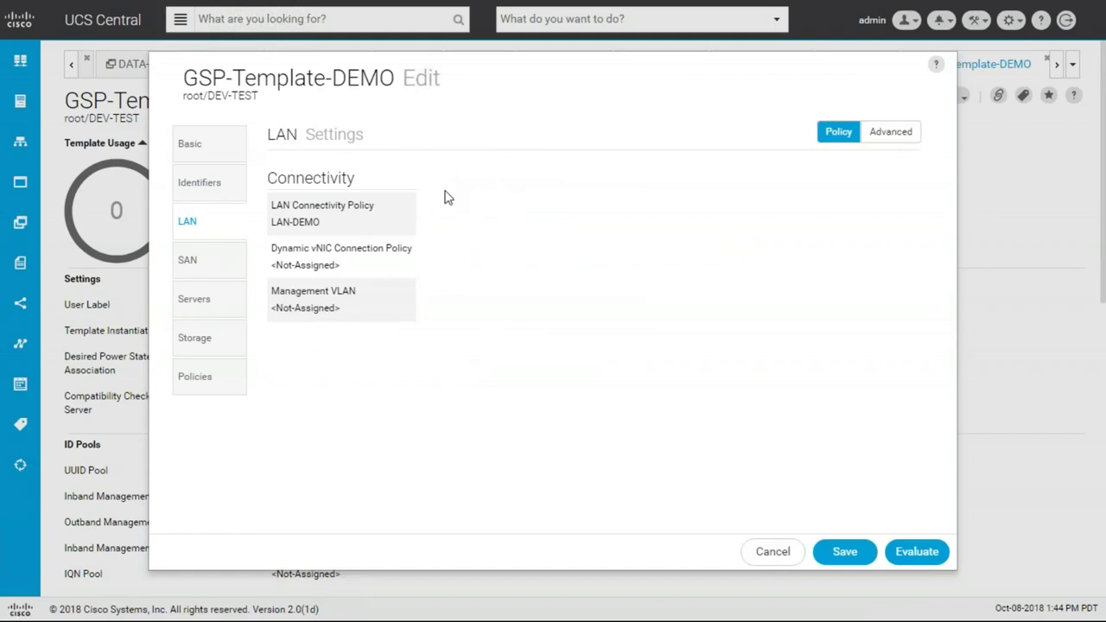
Step: Review GSP-Template-DEMO's SAN, Servers and Storage settings
left_click(213, 277)
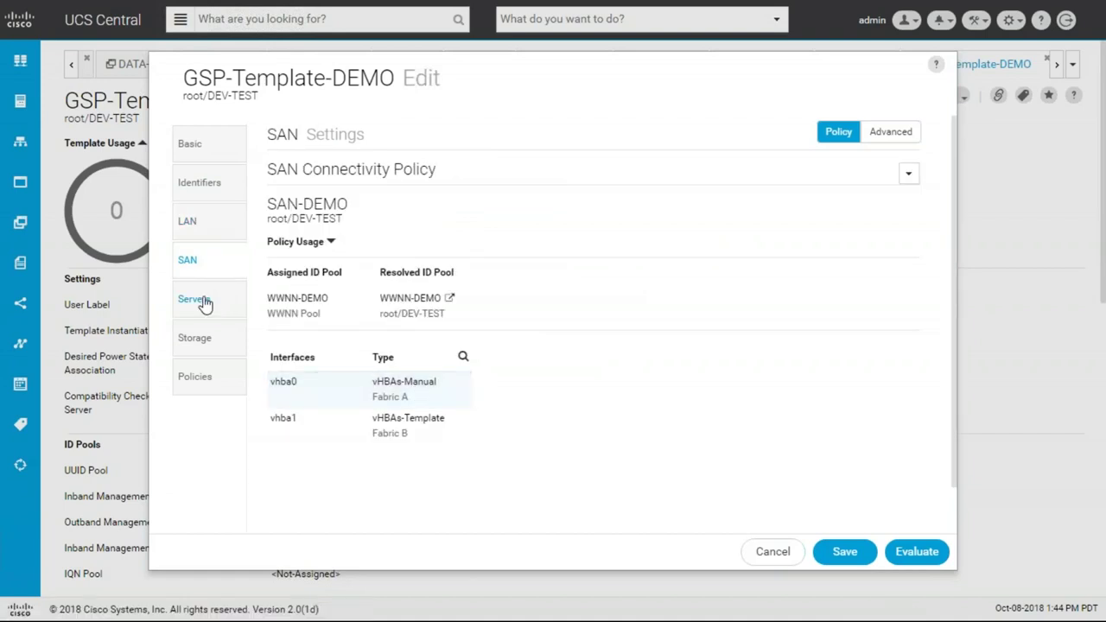
left_click(204, 302)
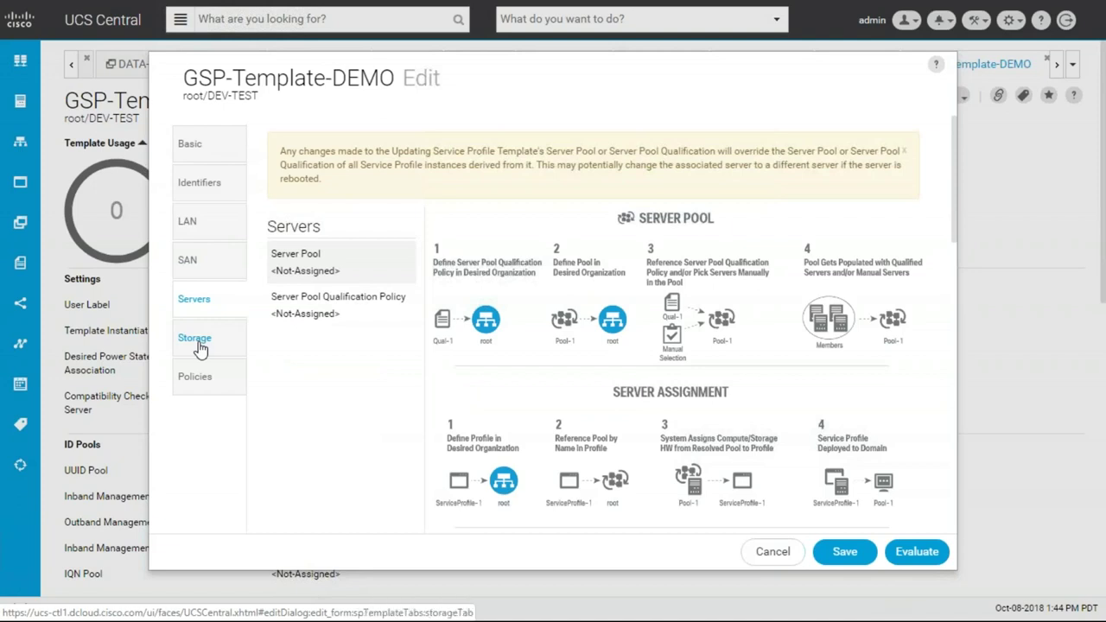
left_click(196, 341)
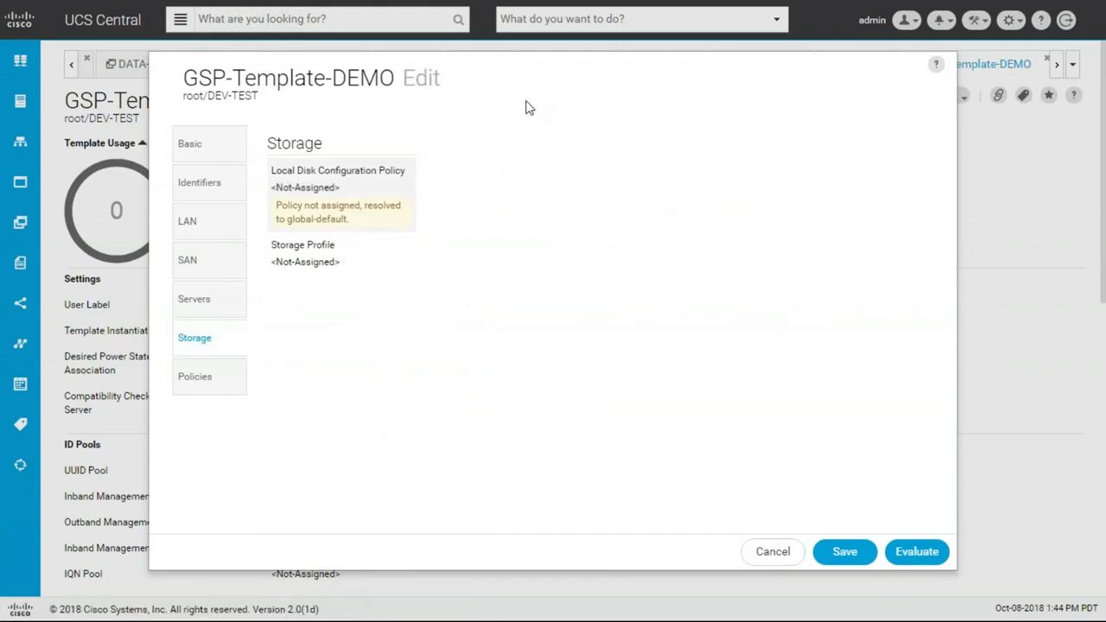
Step: Set the Local Disk Configuration Policy to Any-Disk-DEMO, check Policies, and save the template
left_click(310, 191)
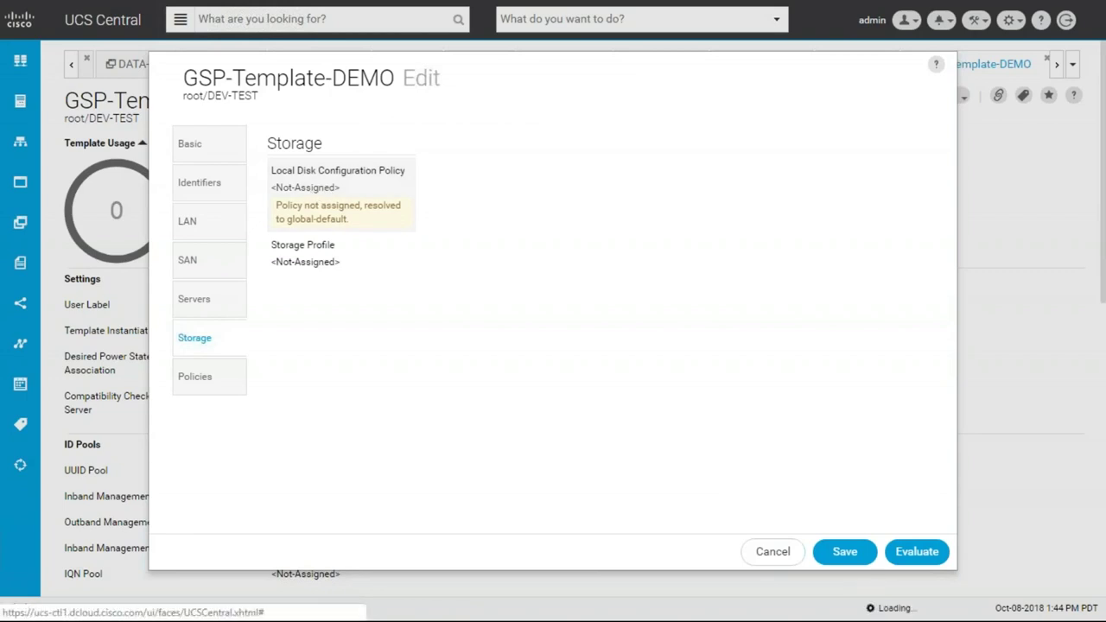
left_click(913, 138)
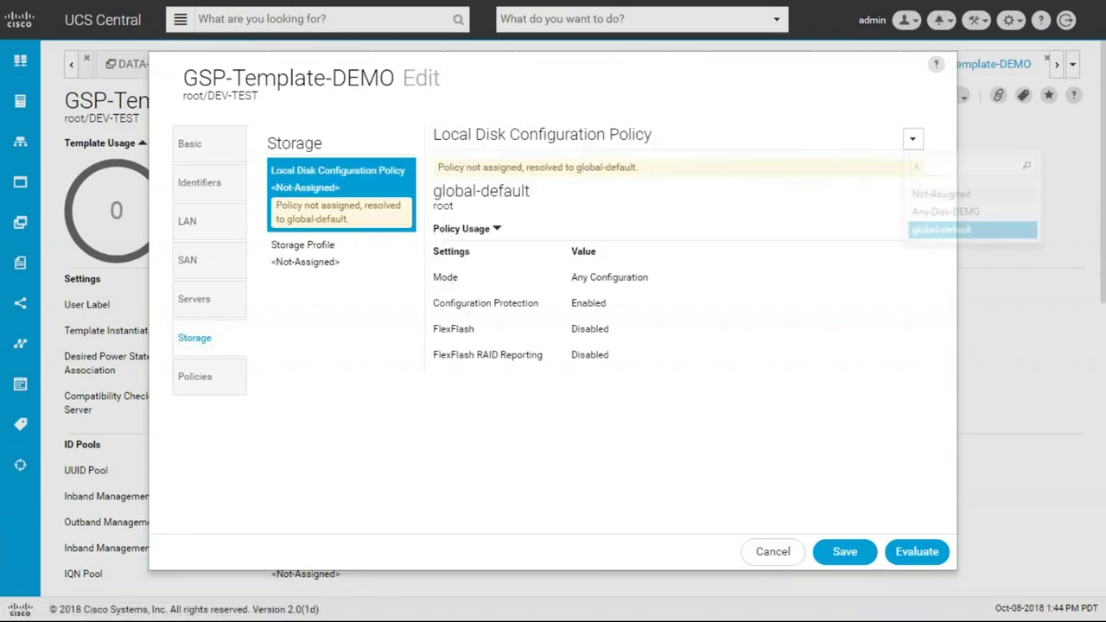
left_click(936, 212)
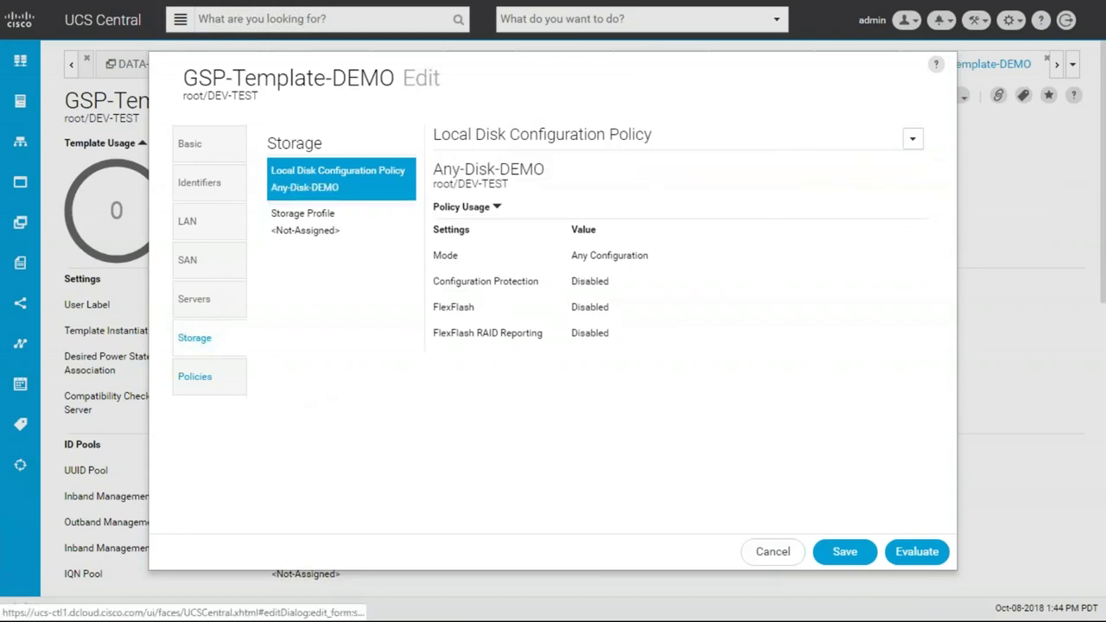
left_click(195, 376)
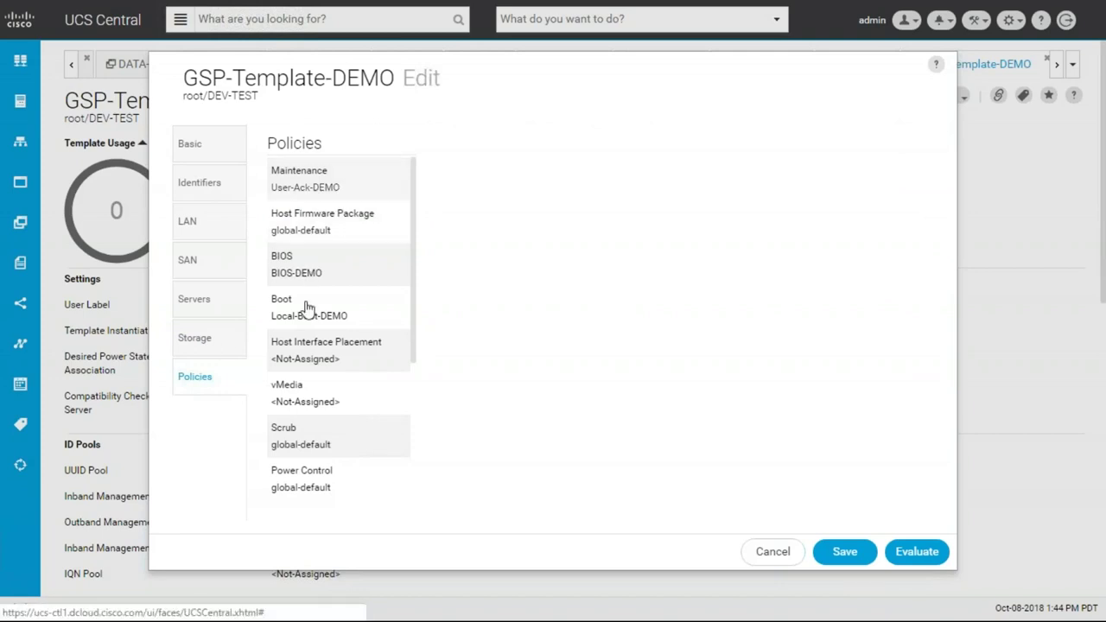
left_click(831, 550)
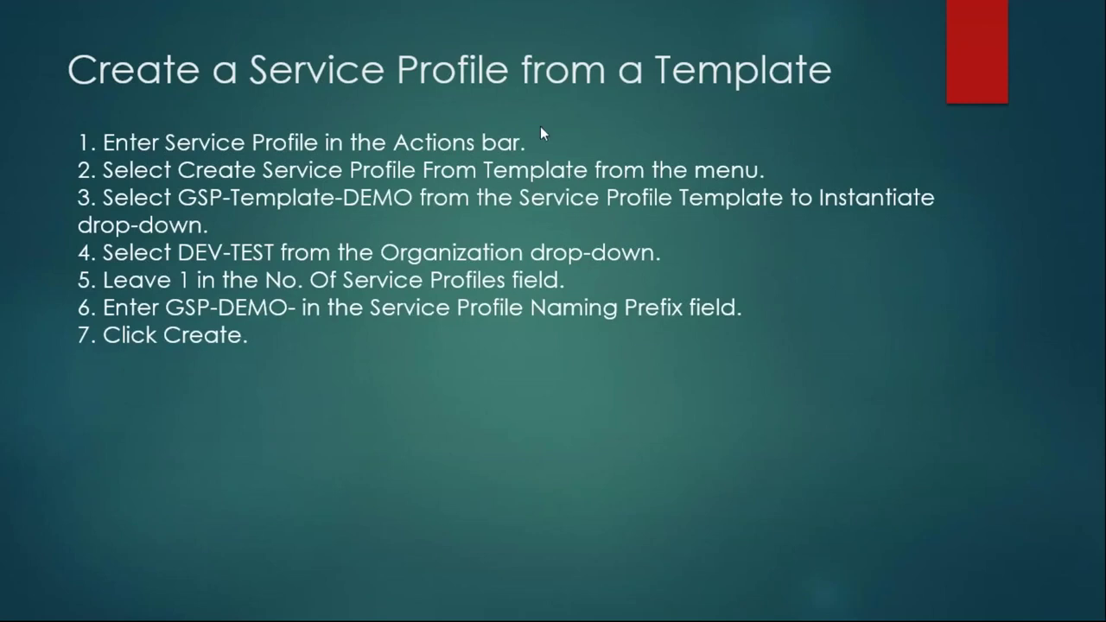
Step: Advance past the Create dialog screenshot, laser-highlighting it, to the slide with steps 8–11
left_click(445, 359)
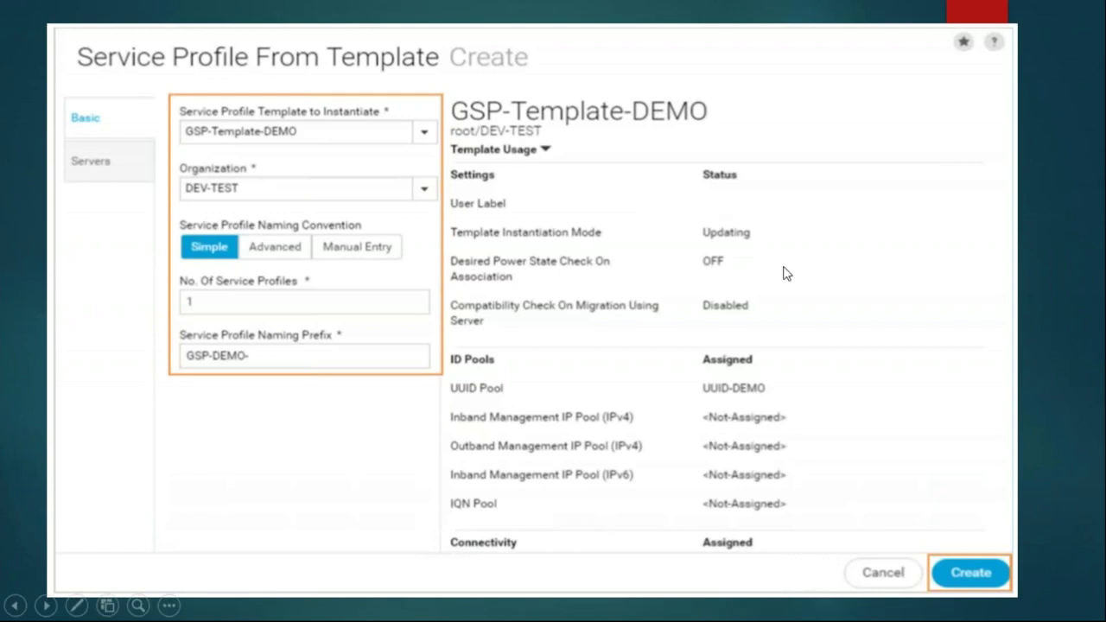
key("ctrl+l")
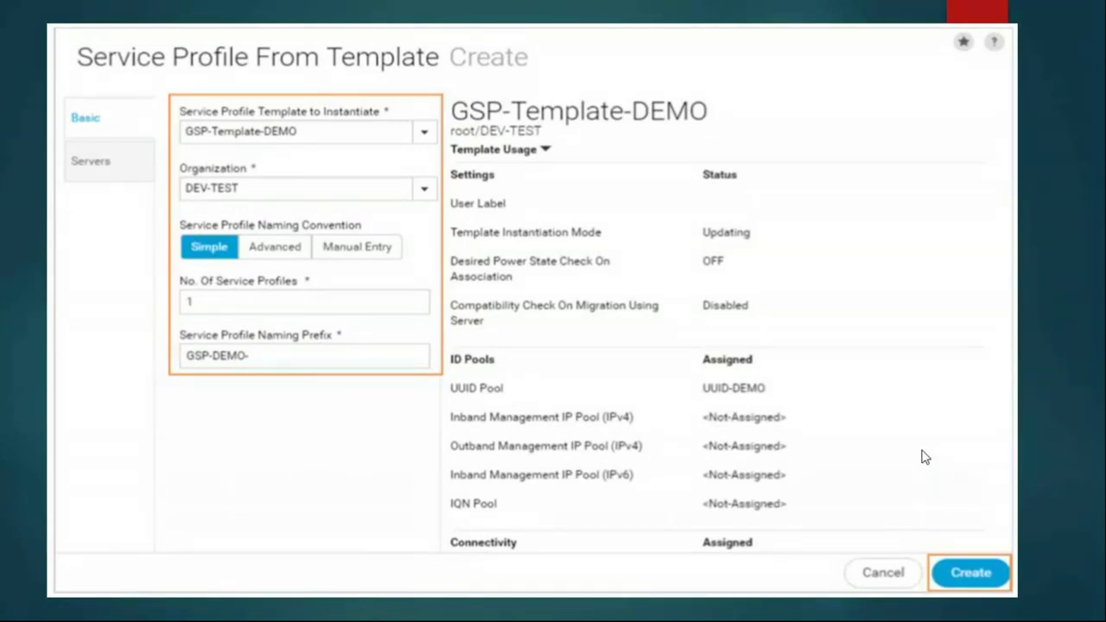
key("Right")
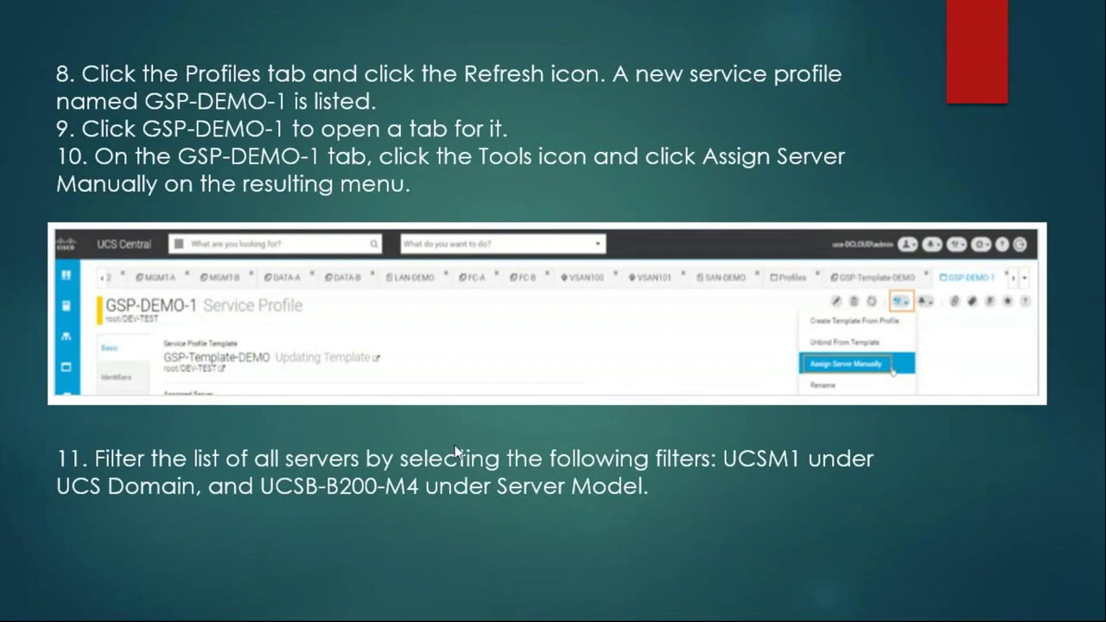
Step: Advance through the slides for steps 12 to 18, briefly laser-highlighting the status details
left_click(405, 472)
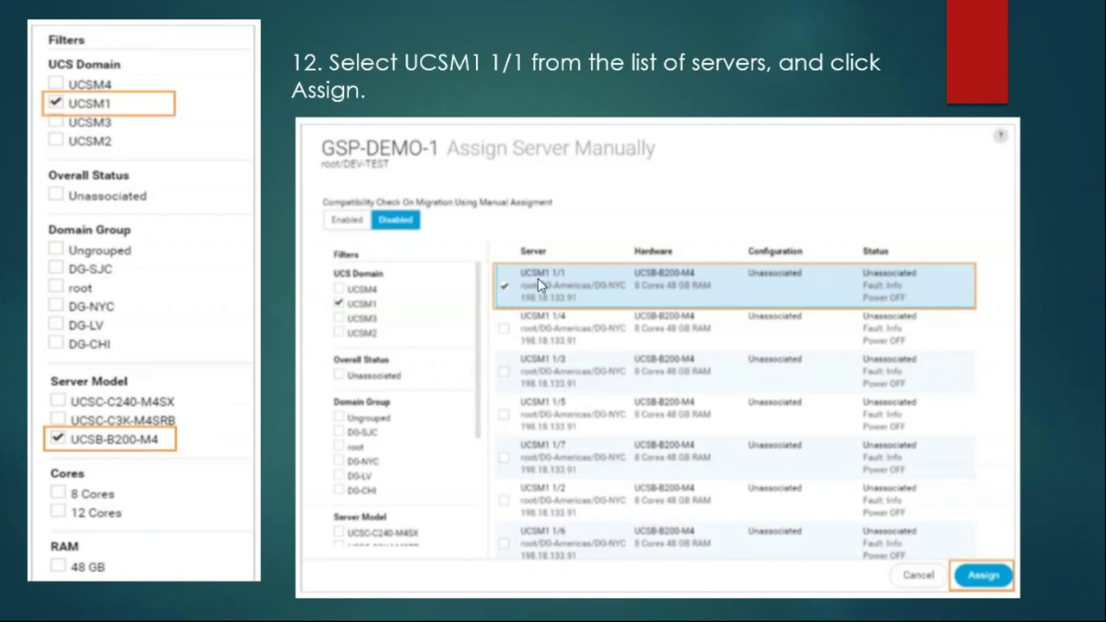
left_click(478, 386)
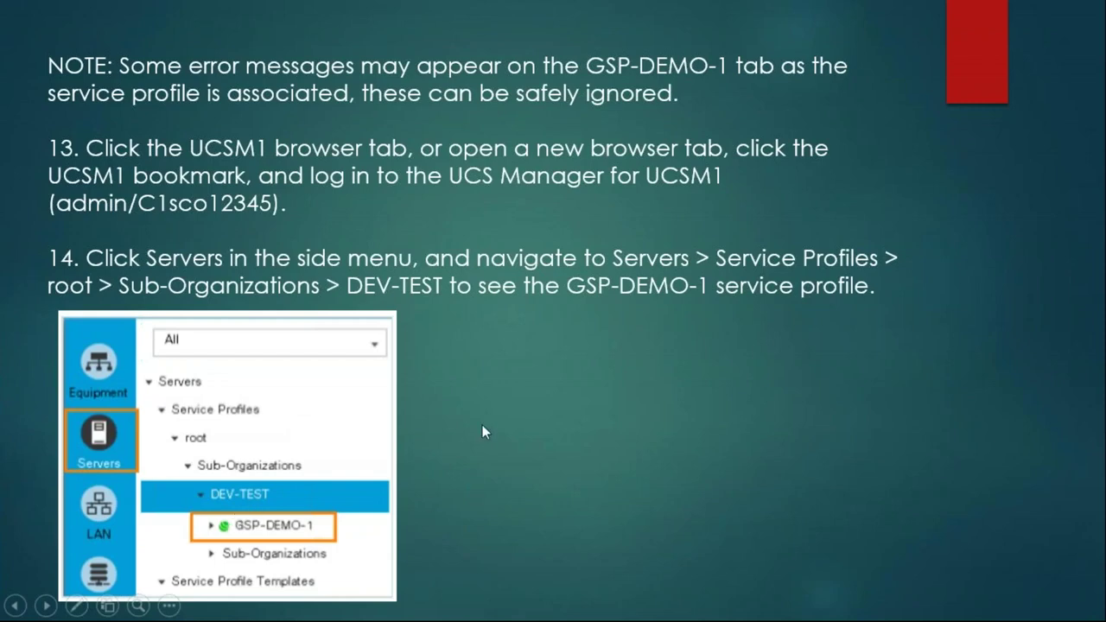
key("Right")
key("Right")
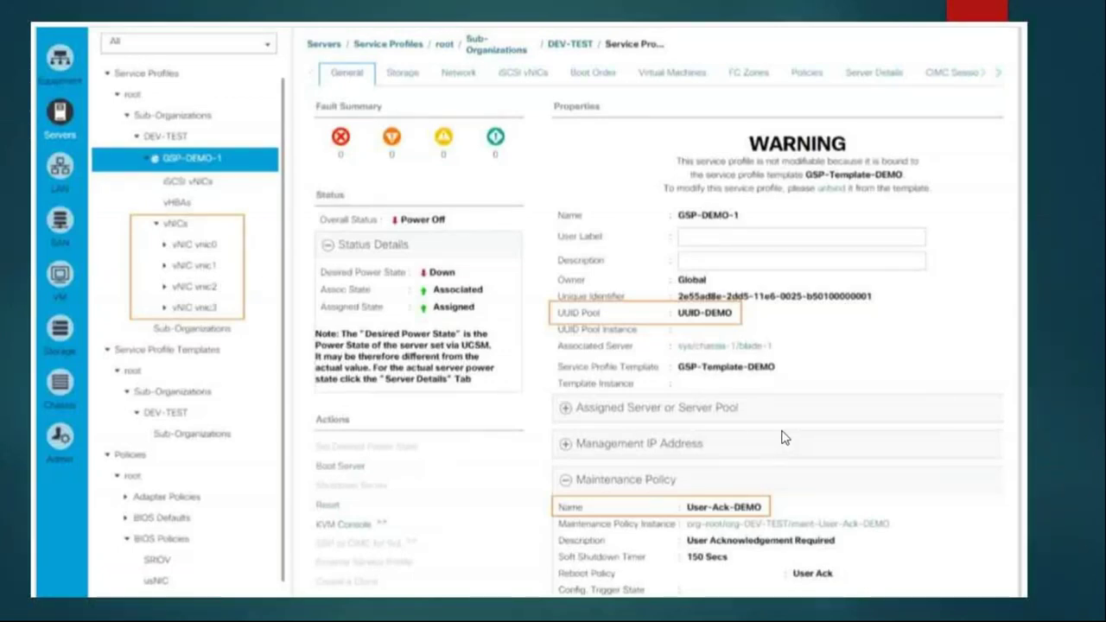
key("ctrl+l")
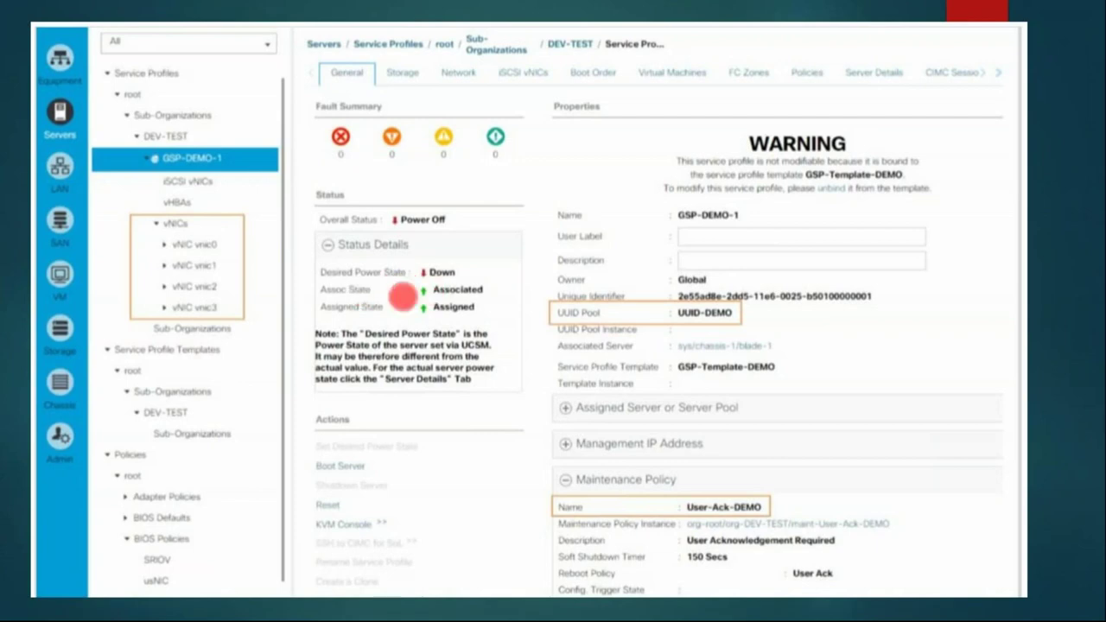
key("ctrl+l")
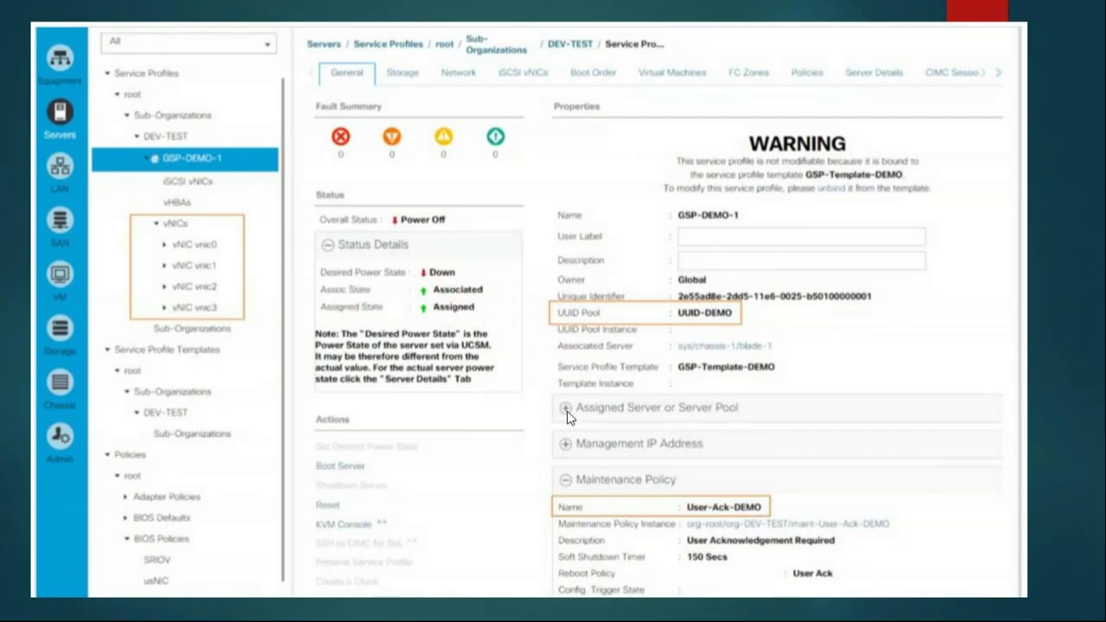
left_click(218, 246)
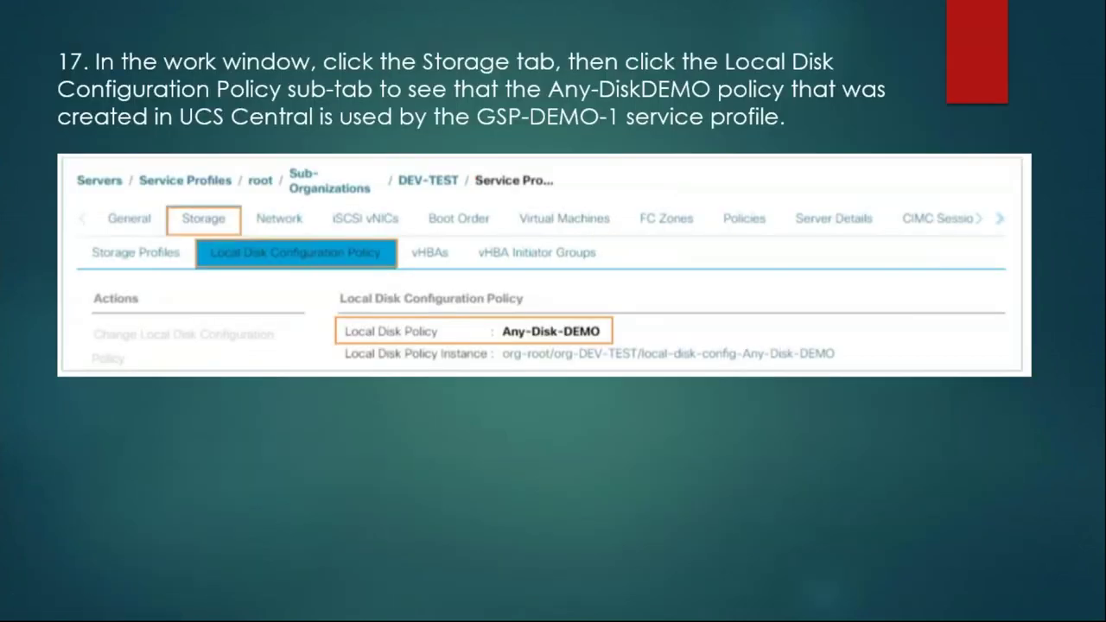
key("Right")
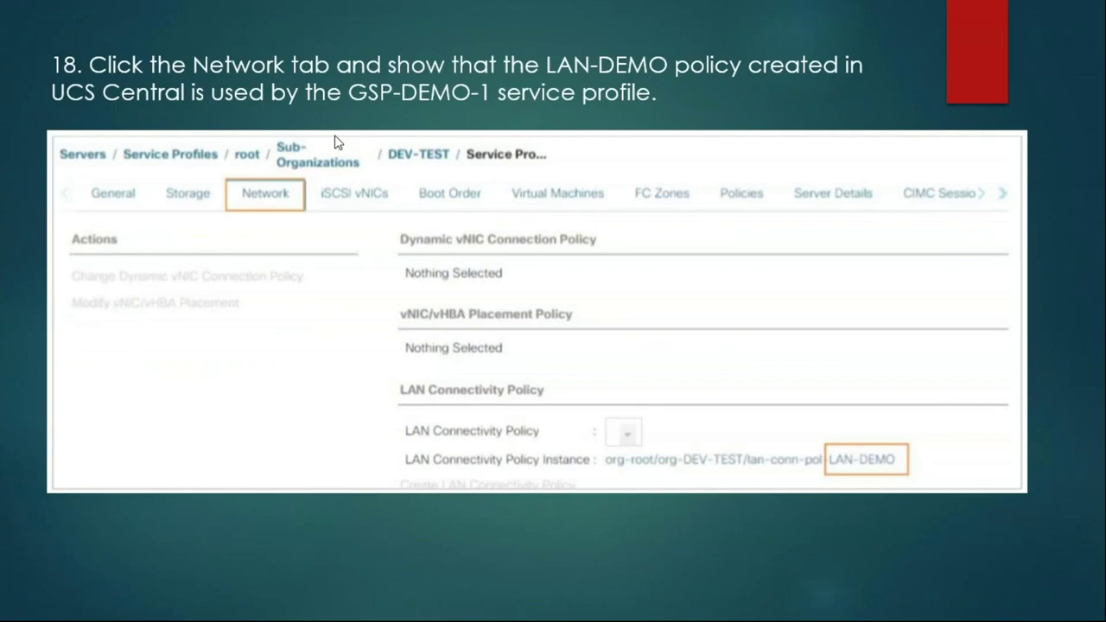
Step: Advance through steps 19 to 26 up to the Disassociate a Global Service Profile slide
left_click(876, 179)
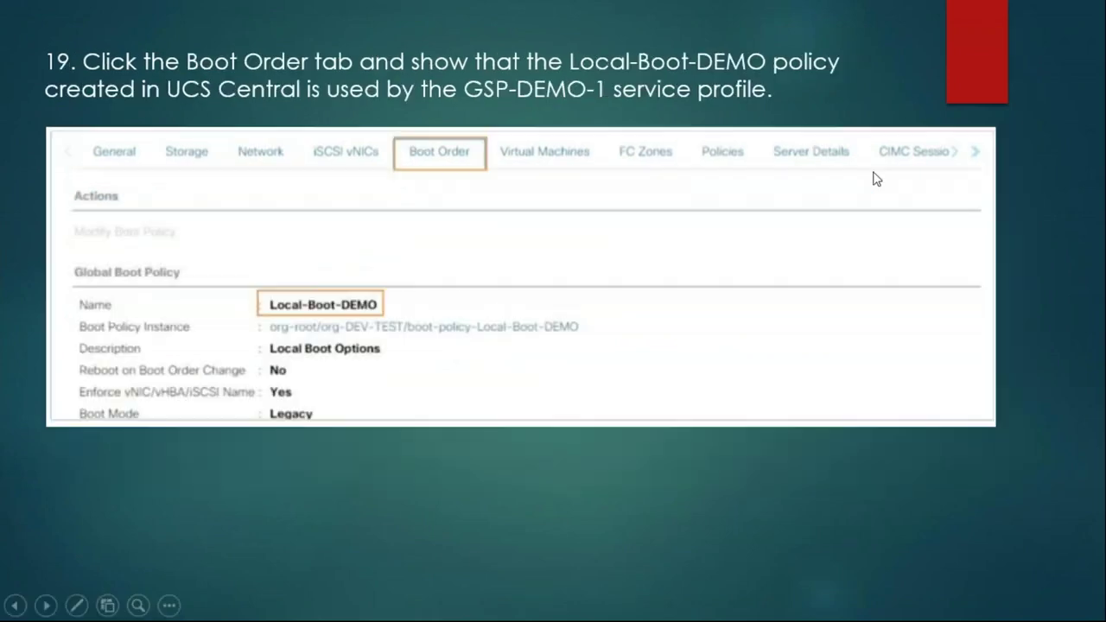
left_click(876, 179)
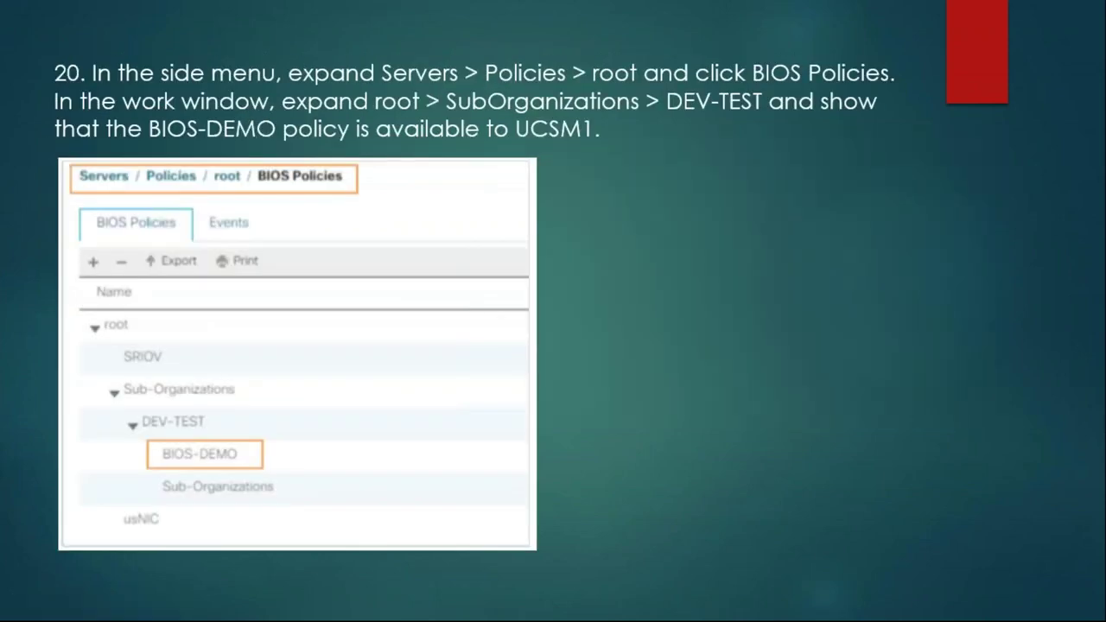
key("Right")
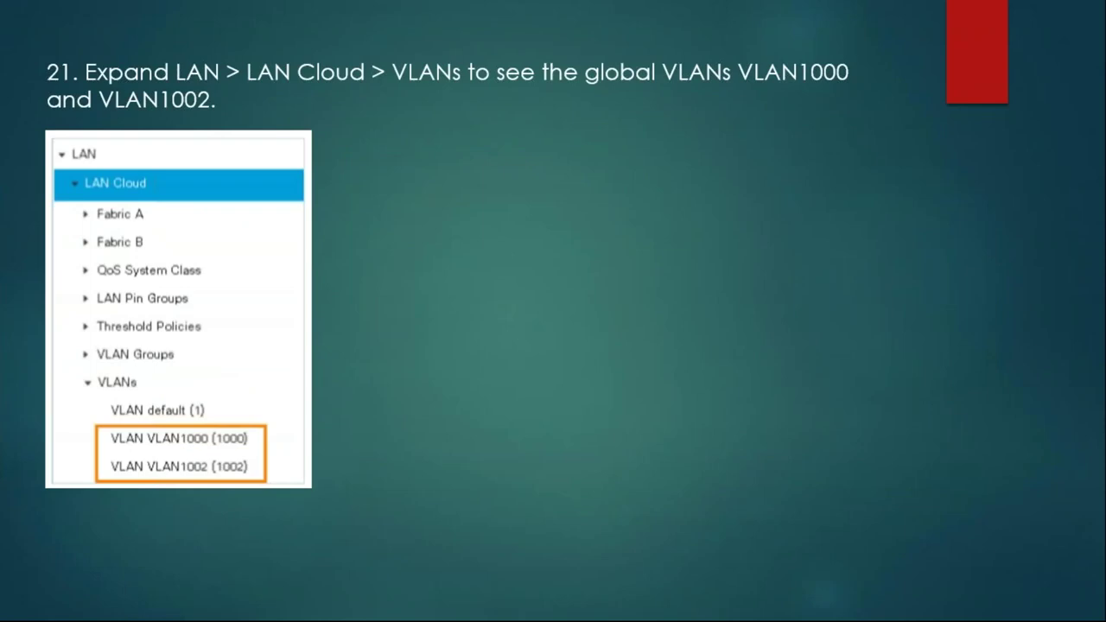
key("Right")
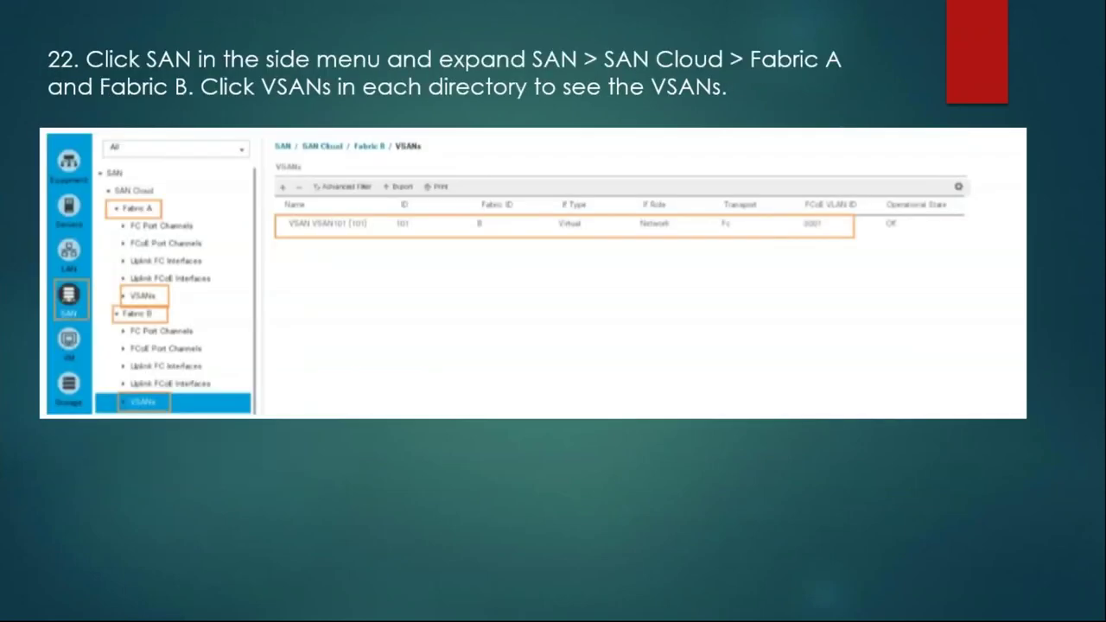
key("Right")
key("Right")
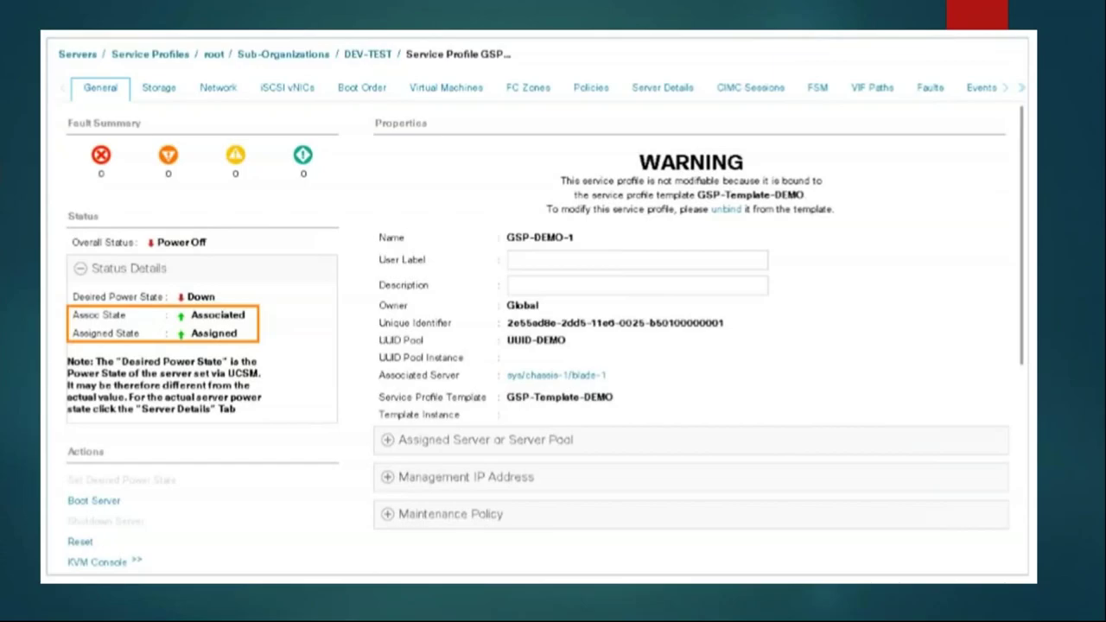
key("Right")
key("Right")
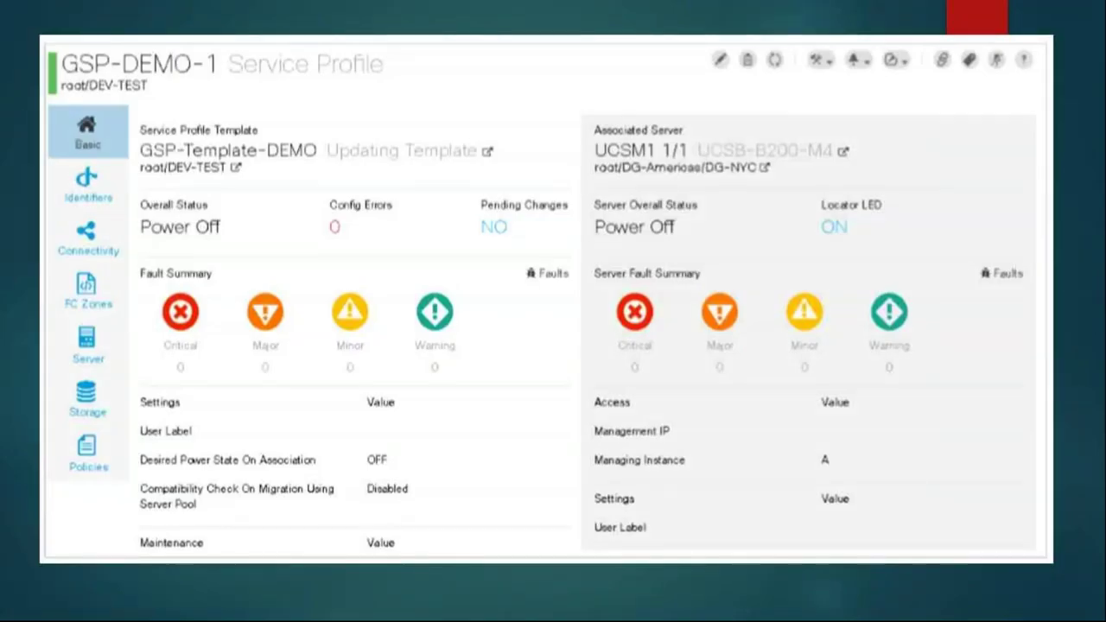
key("Right")
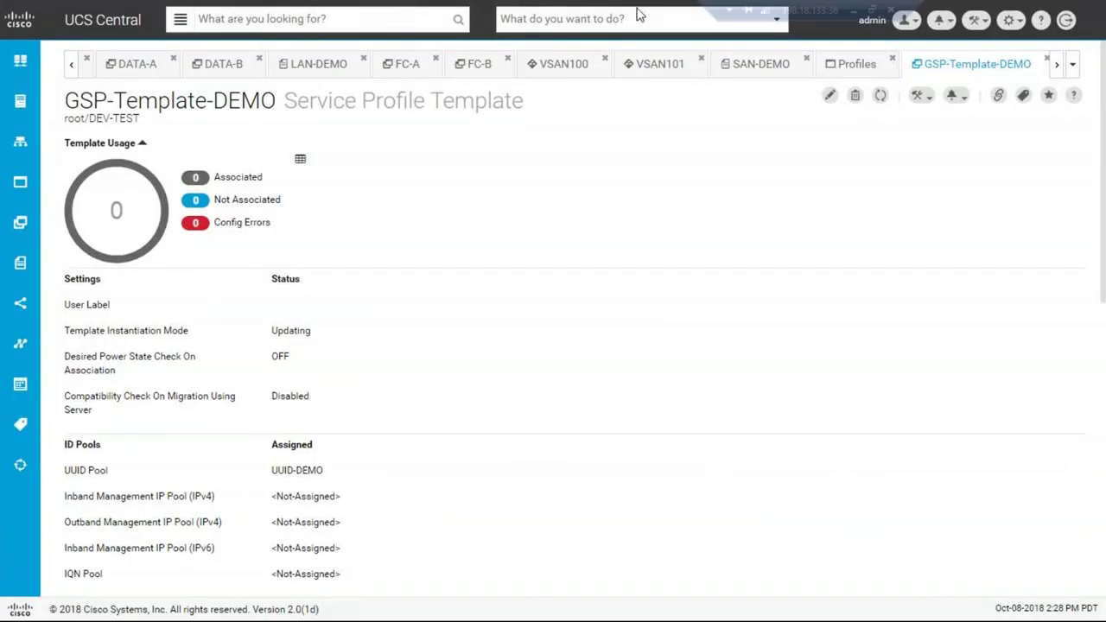
Step: Search 'create serv' and start Create Service Profile From Template with GSP-Template-DEMO in DEV-TEST
left_click(637, 23)
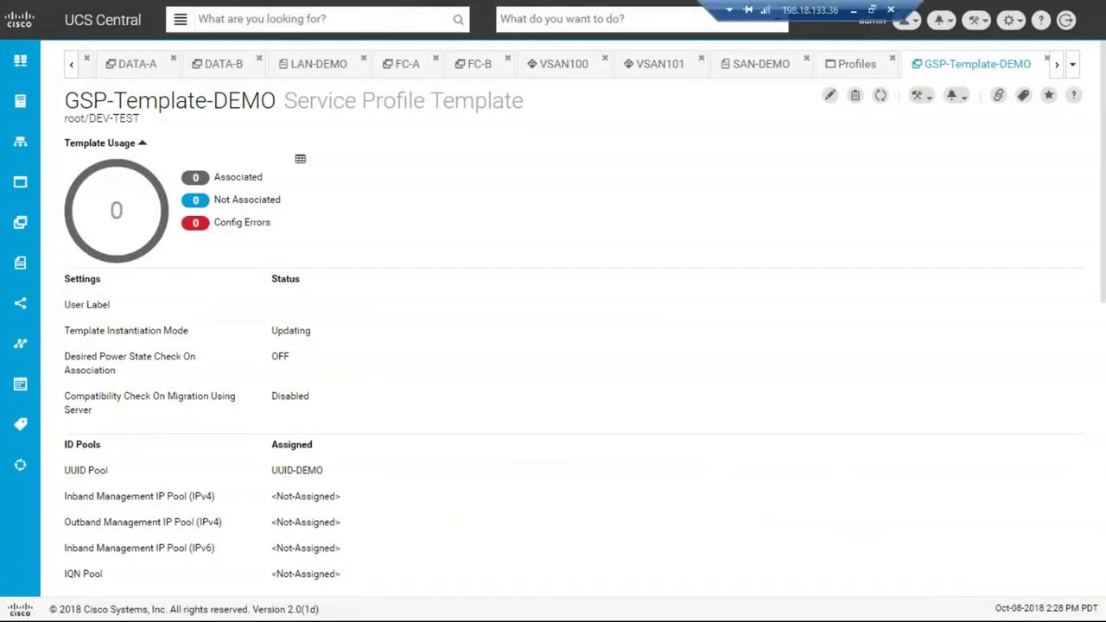
type("cre")
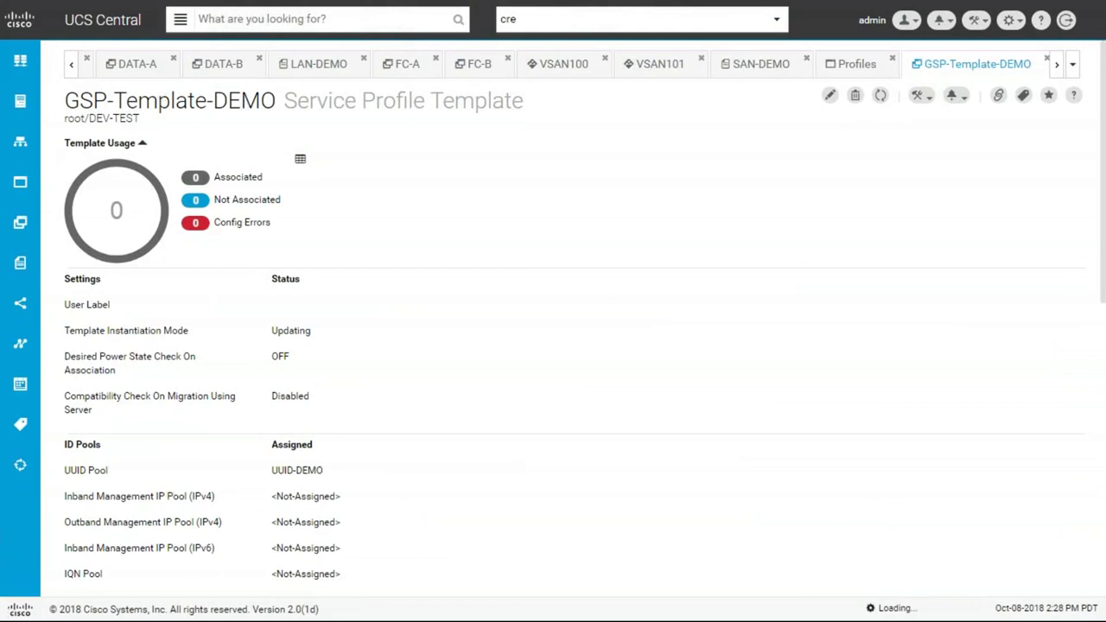
type("ate serv")
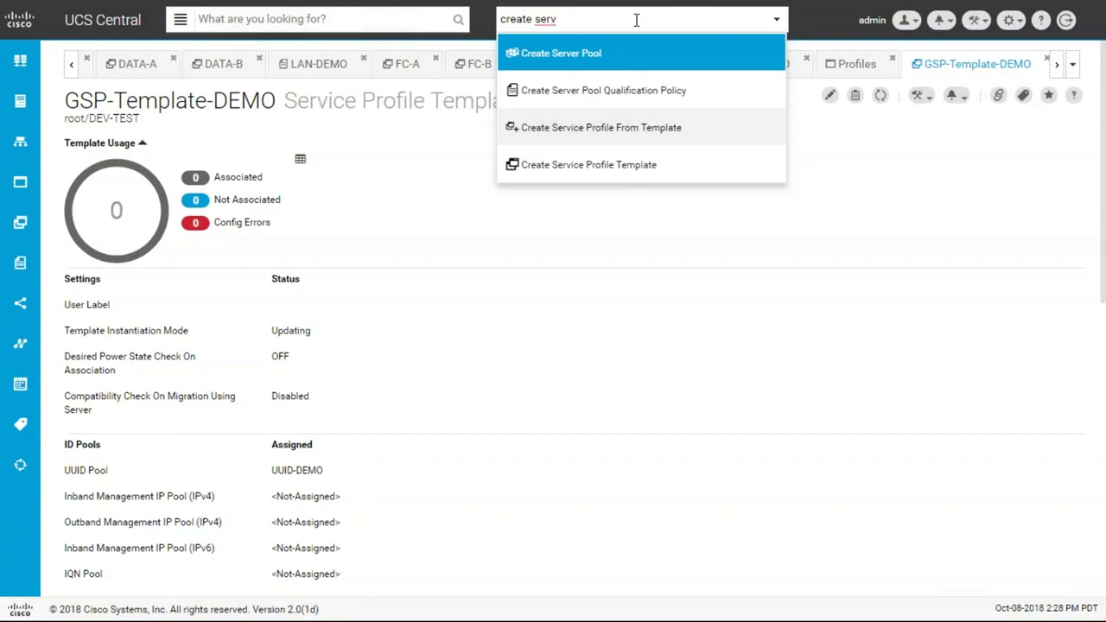
left_click(629, 138)
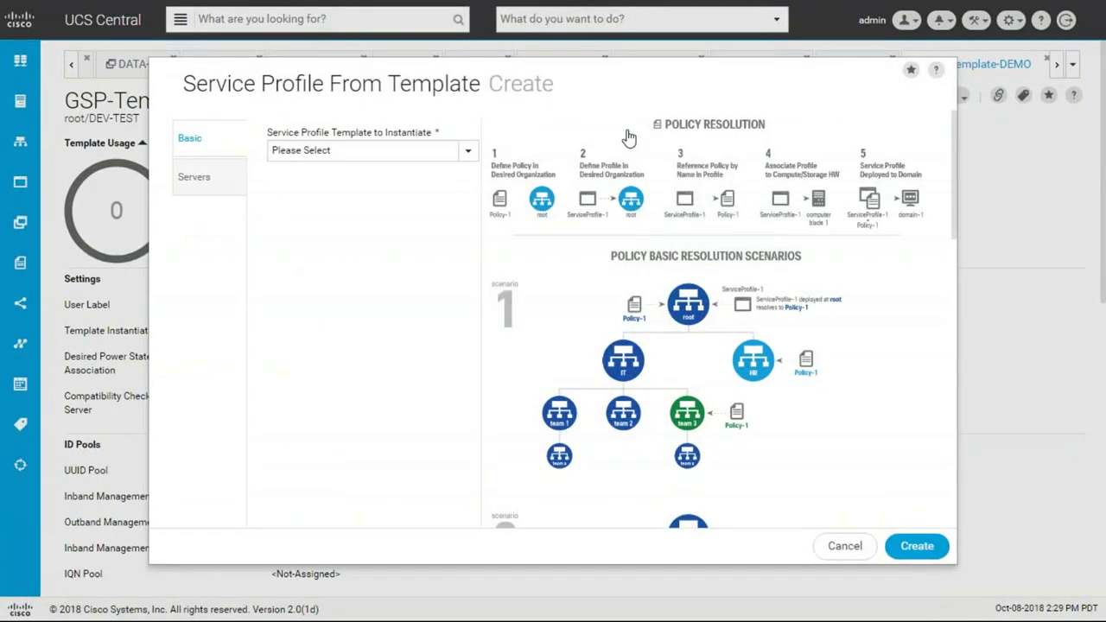
left_click(406, 151)
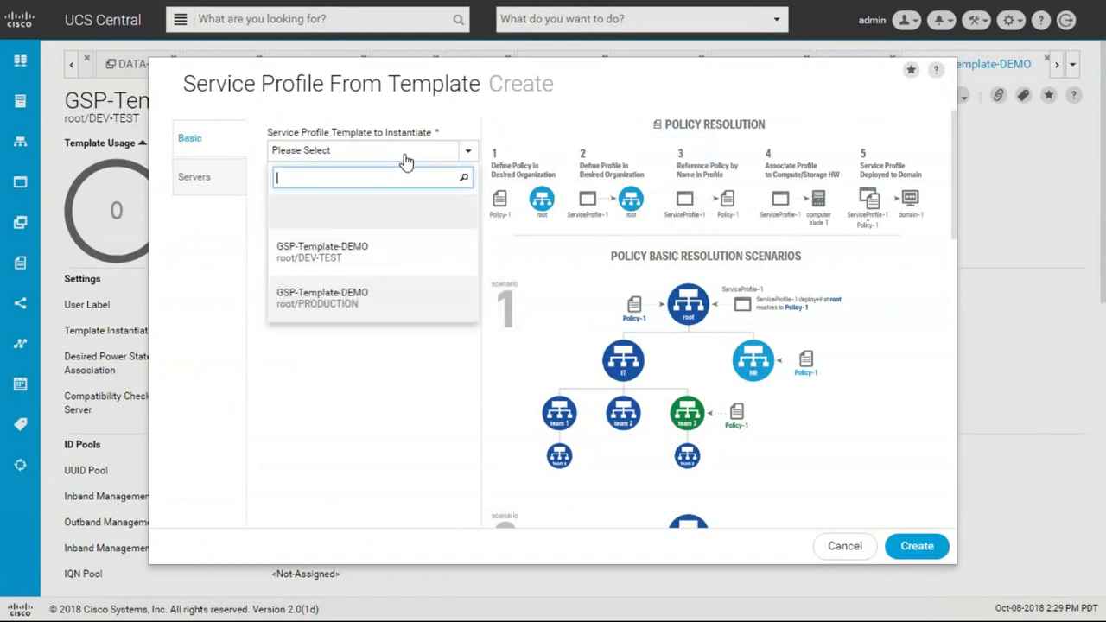
left_click(360, 262)
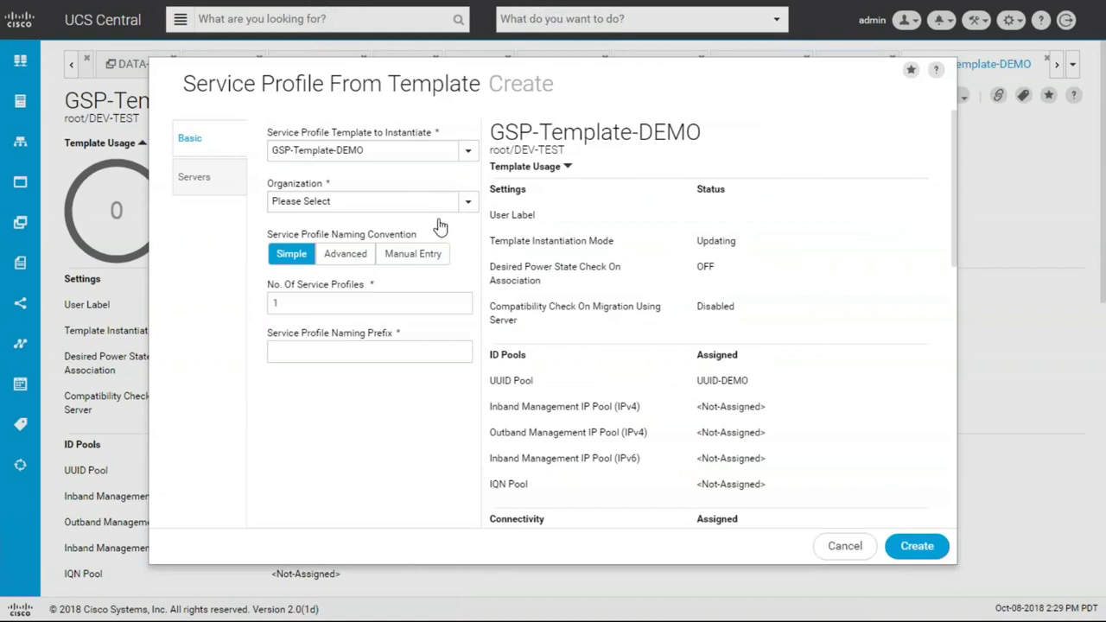
left_click(468, 201)
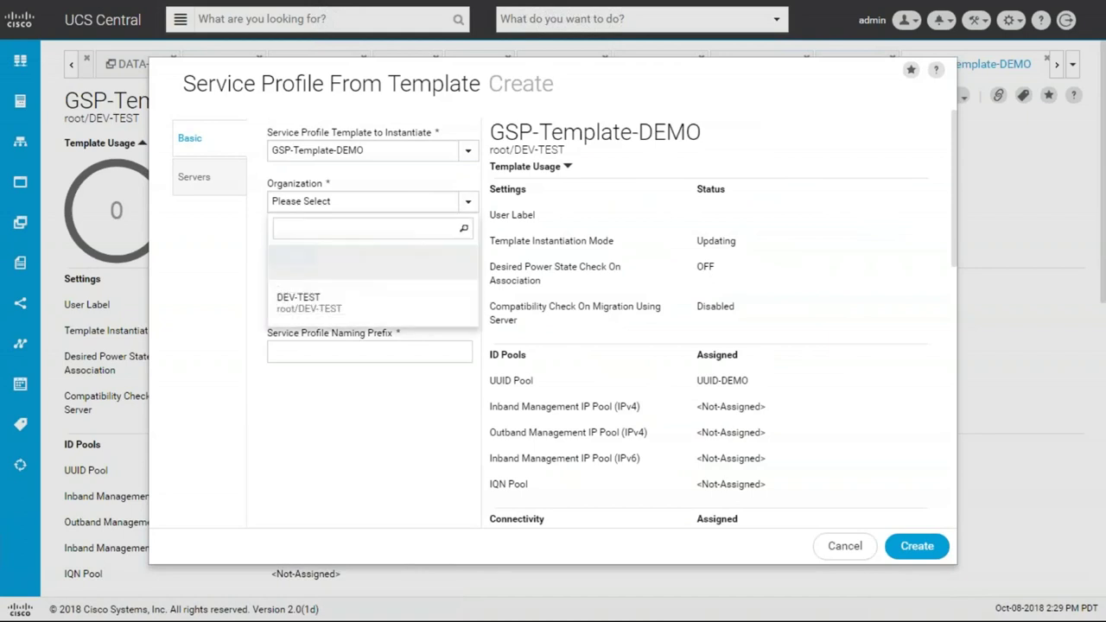
left_click(346, 303)
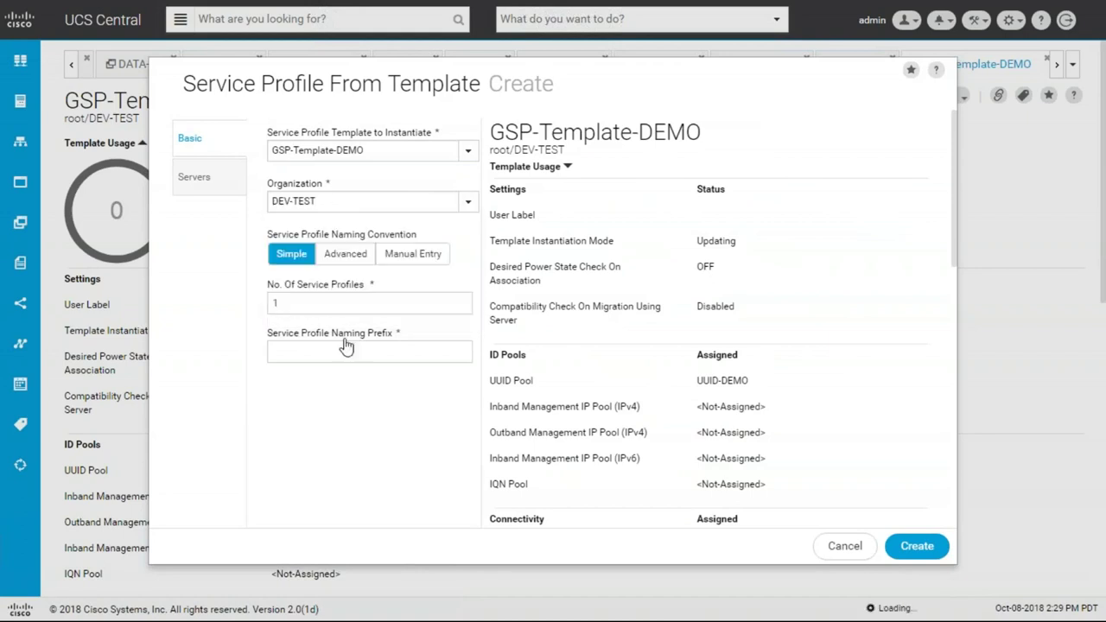
Step: Enter the naming prefix GSP-DEMO and create the service profile
left_click(373, 356)
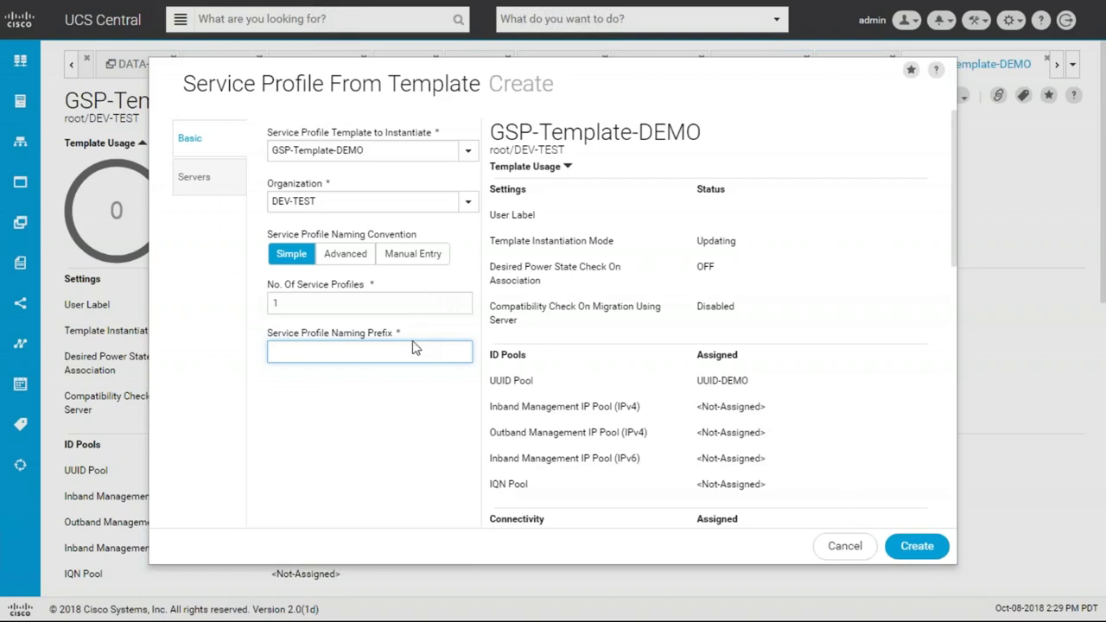
type("GSP-DEMO-")
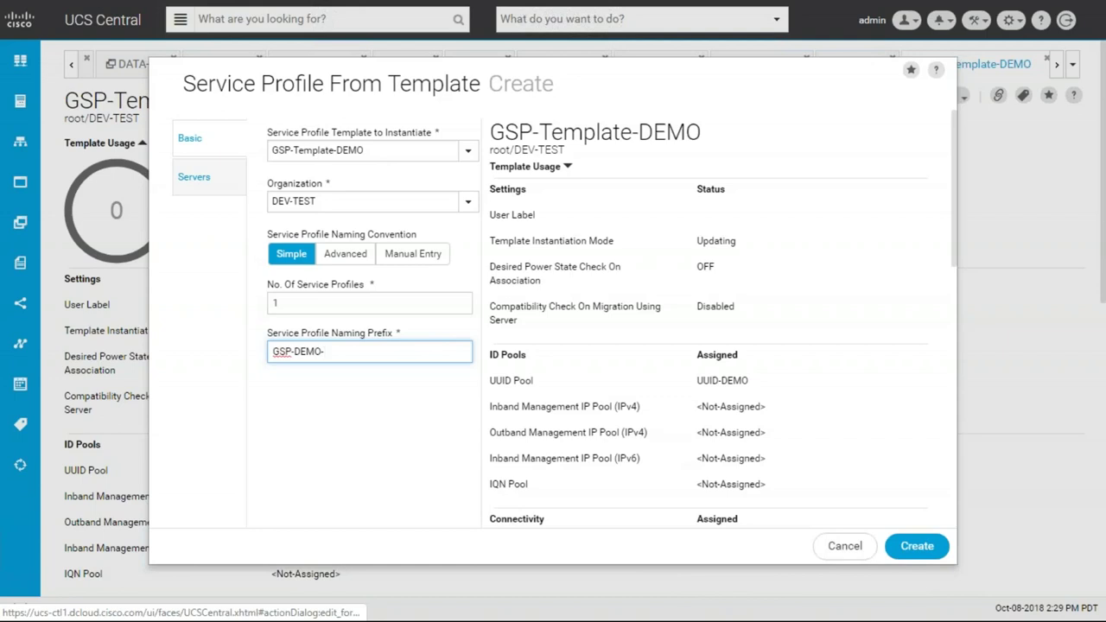
left_click(194, 177)
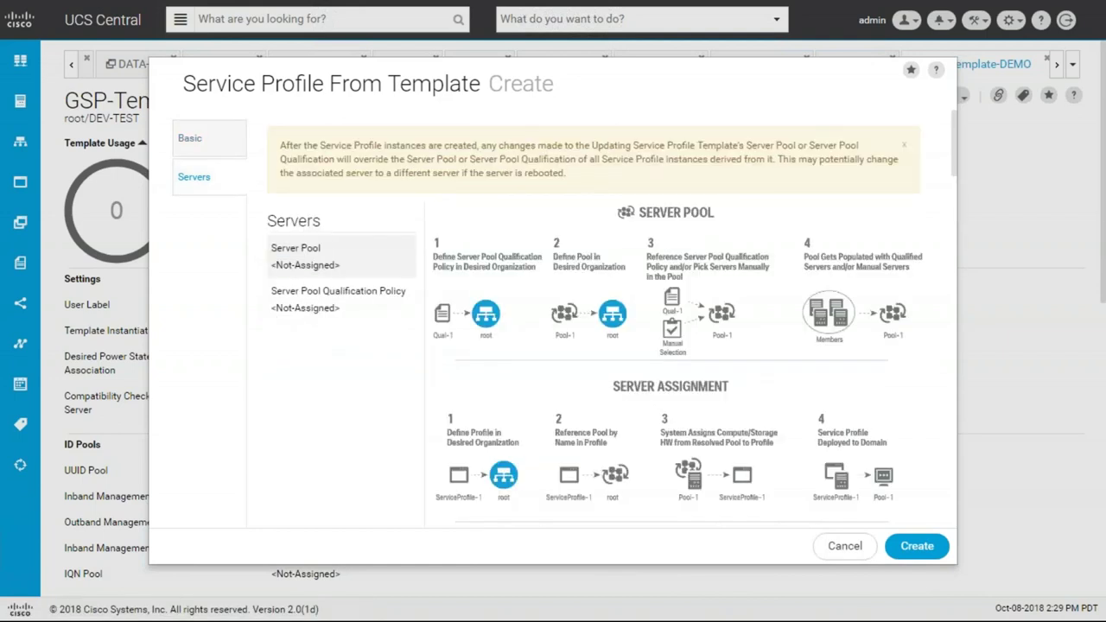
left_click(200, 149)
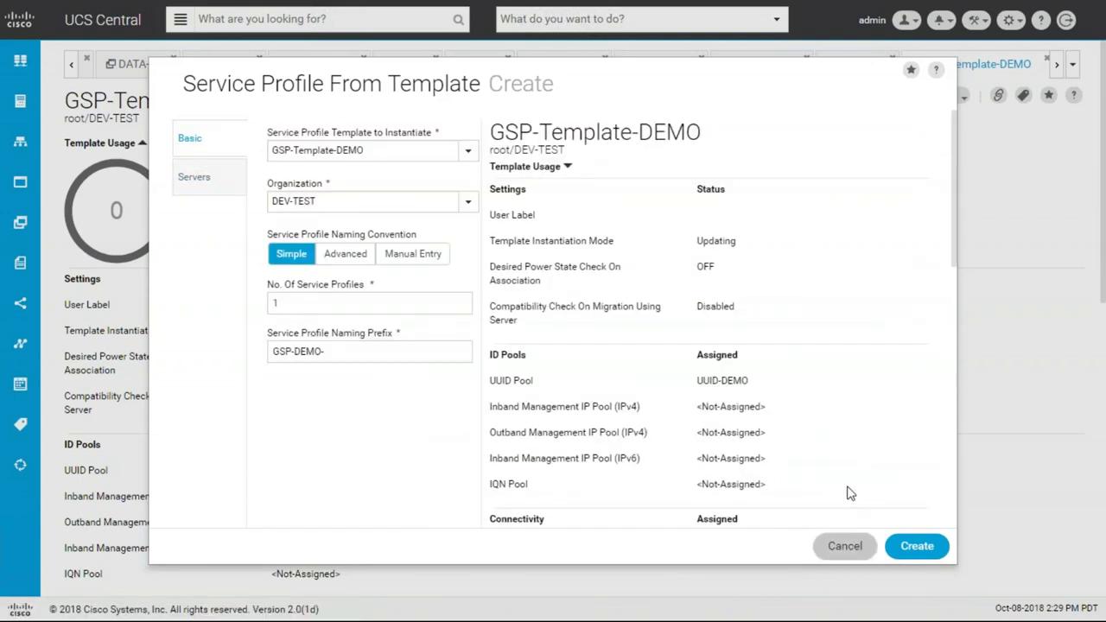
left_click(918, 548)
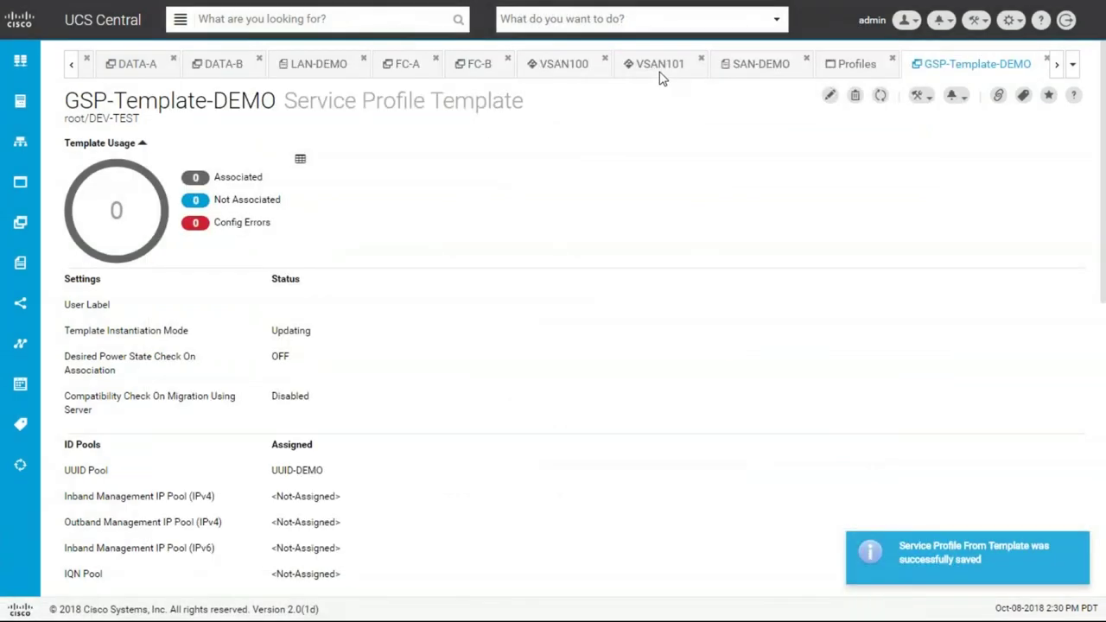
Step: Refresh GSP-Template-DEMO to show its updated profile usage count
left_click(923, 97)
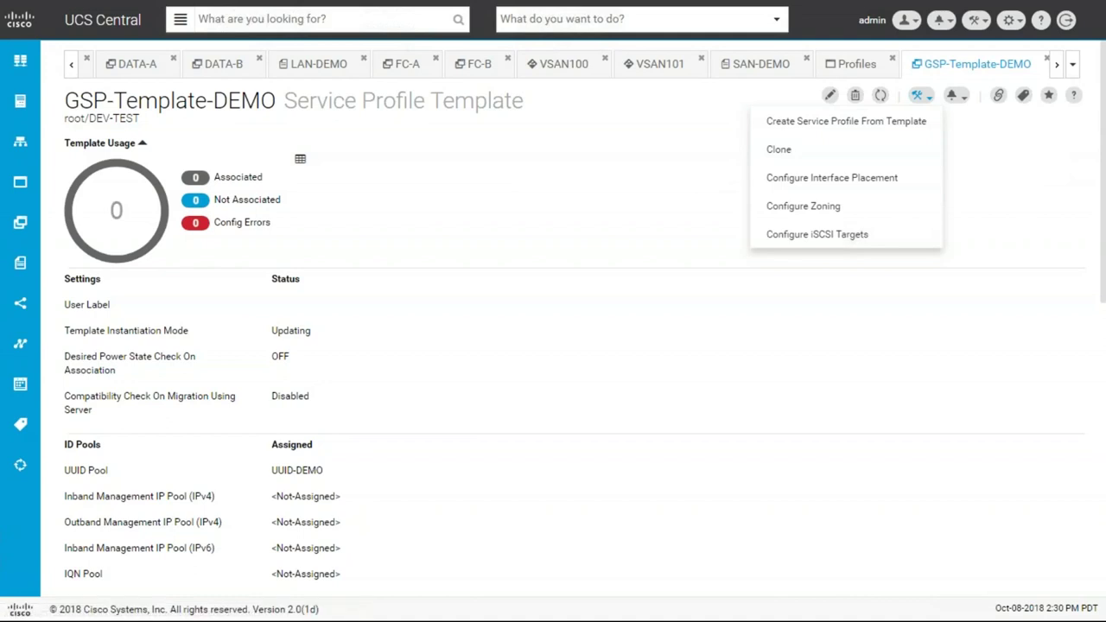
left_click(799, 95)
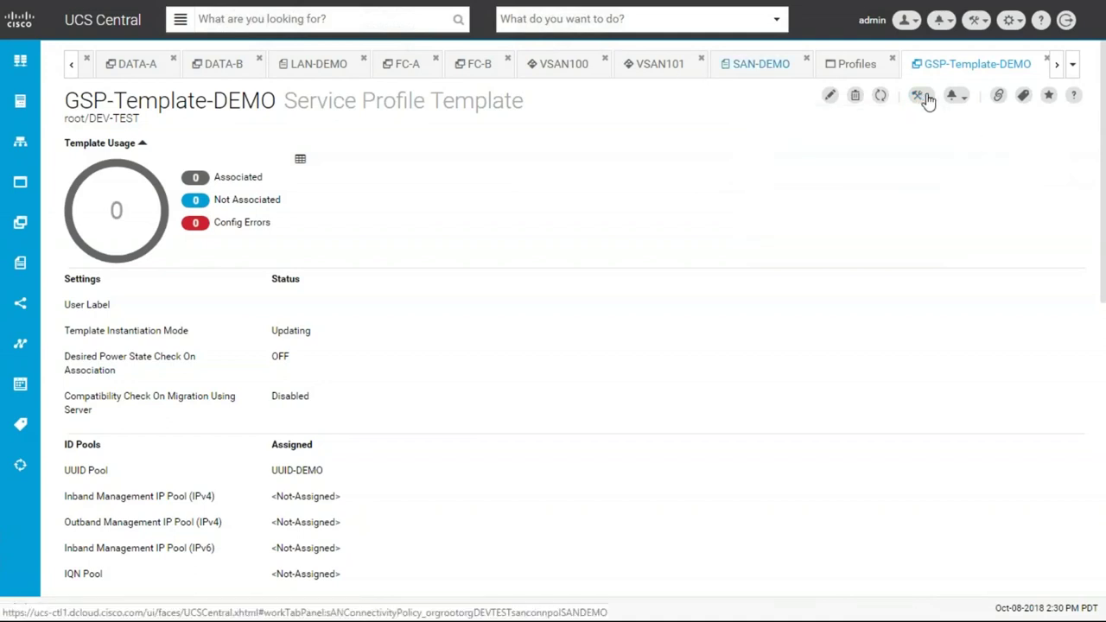
left_click(881, 96)
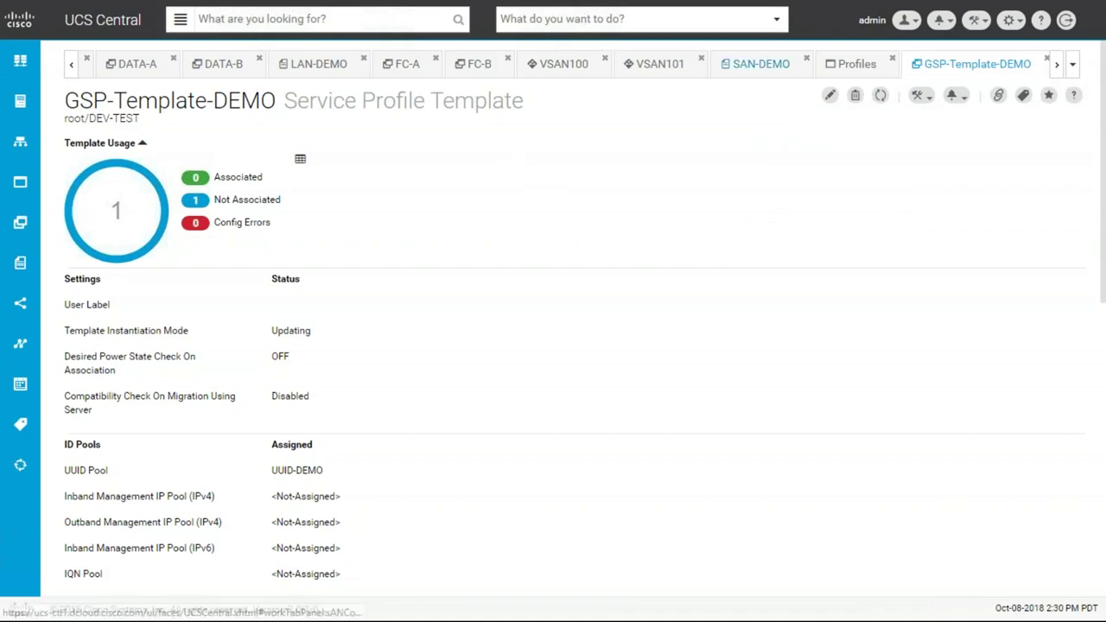
Step: Close the LAN-DEMO, DATA-B, MGMT-B, DATA-A, FC-A and FC-B pages and show the Profiles list
left_click(363, 61)
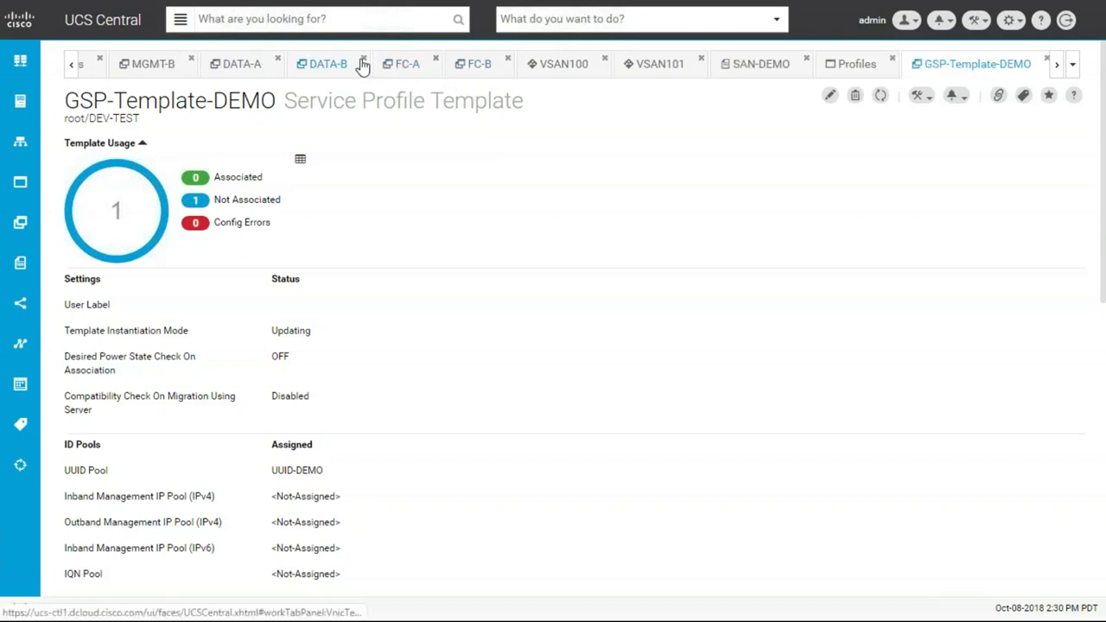
left_click(363, 60)
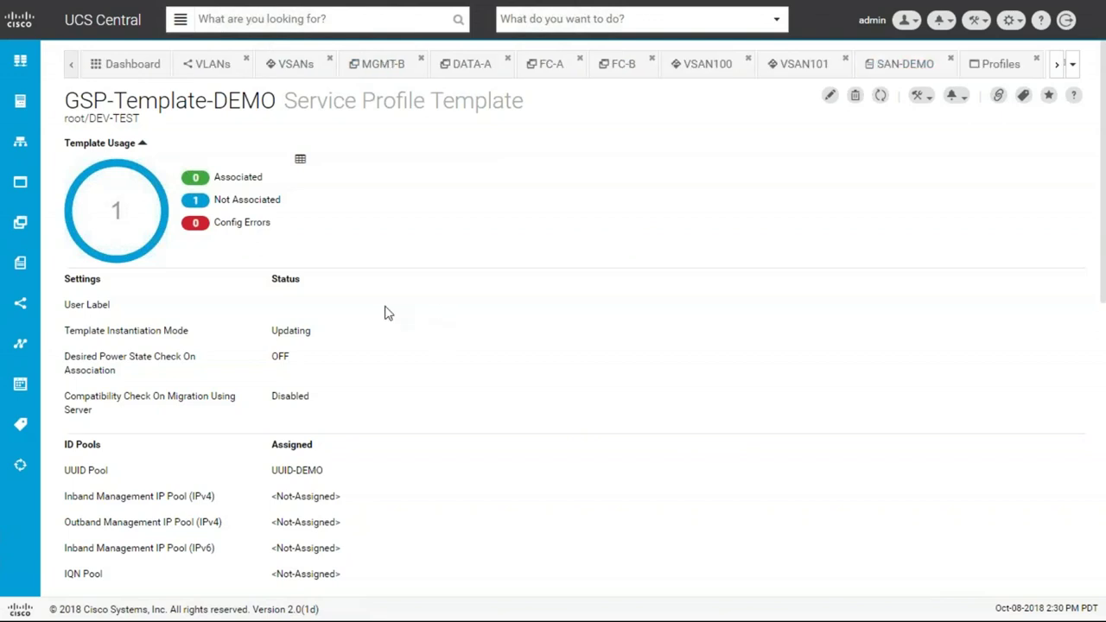
left_click(421, 60)
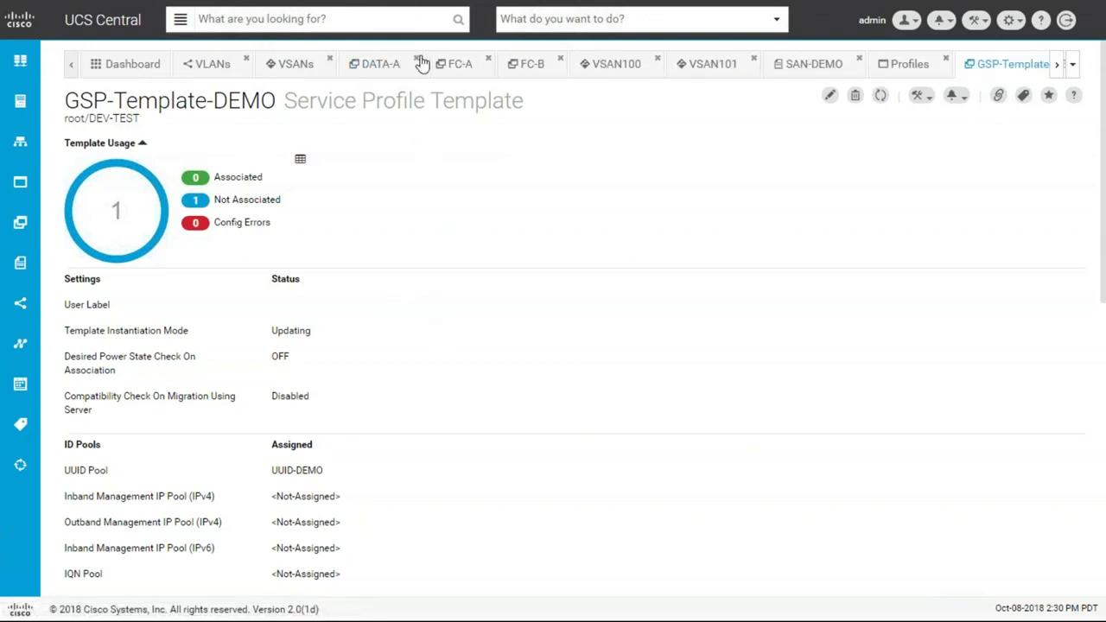
left_click(420, 60)
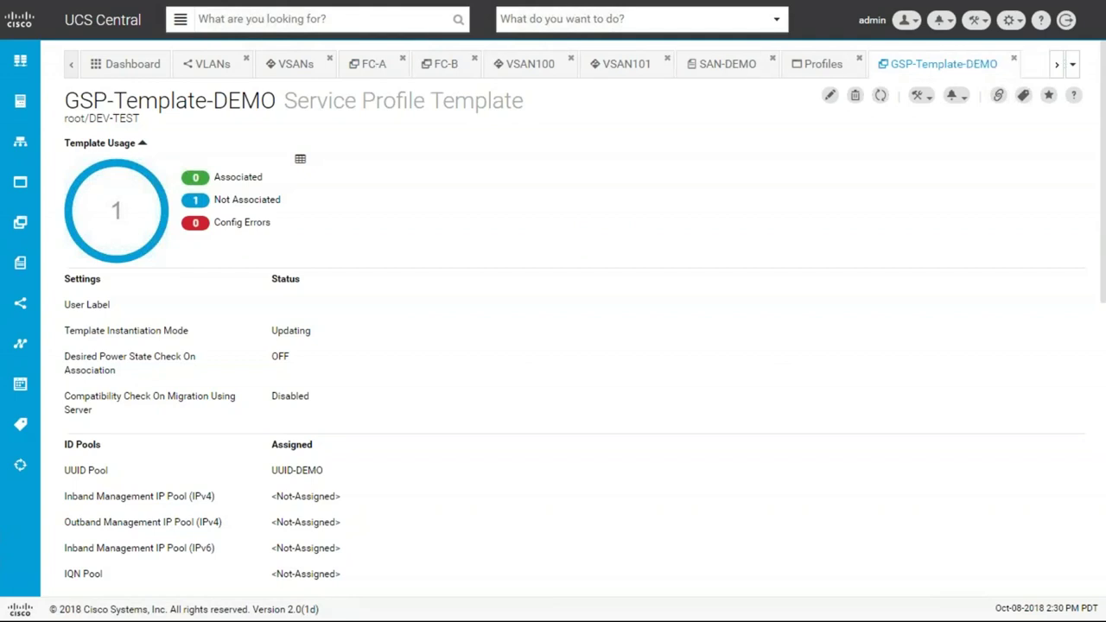
left_click(403, 60)
left_click(403, 61)
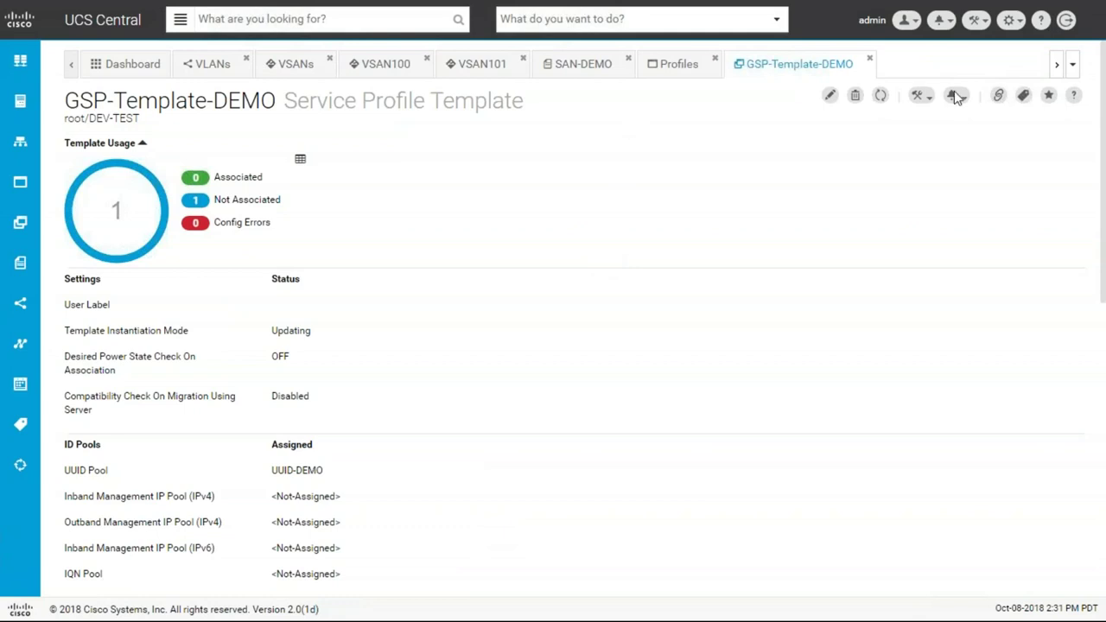
left_click(675, 69)
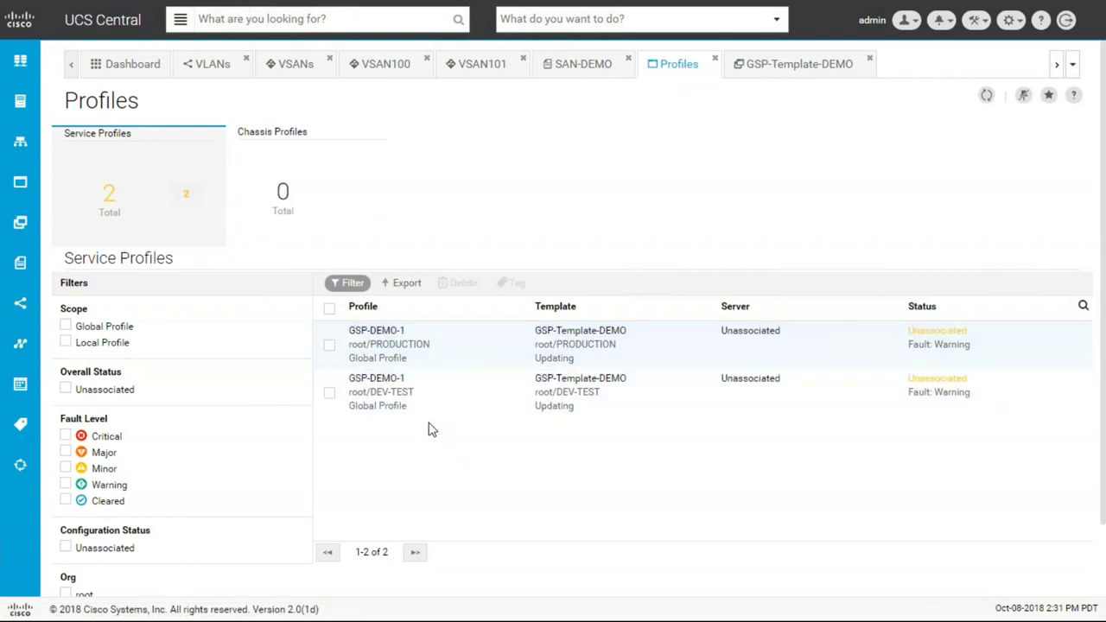
Step: Open the root/DEV-TEST GSP-DEMO-1 profile, close its fault log, and show its actions menu
left_click(459, 421)
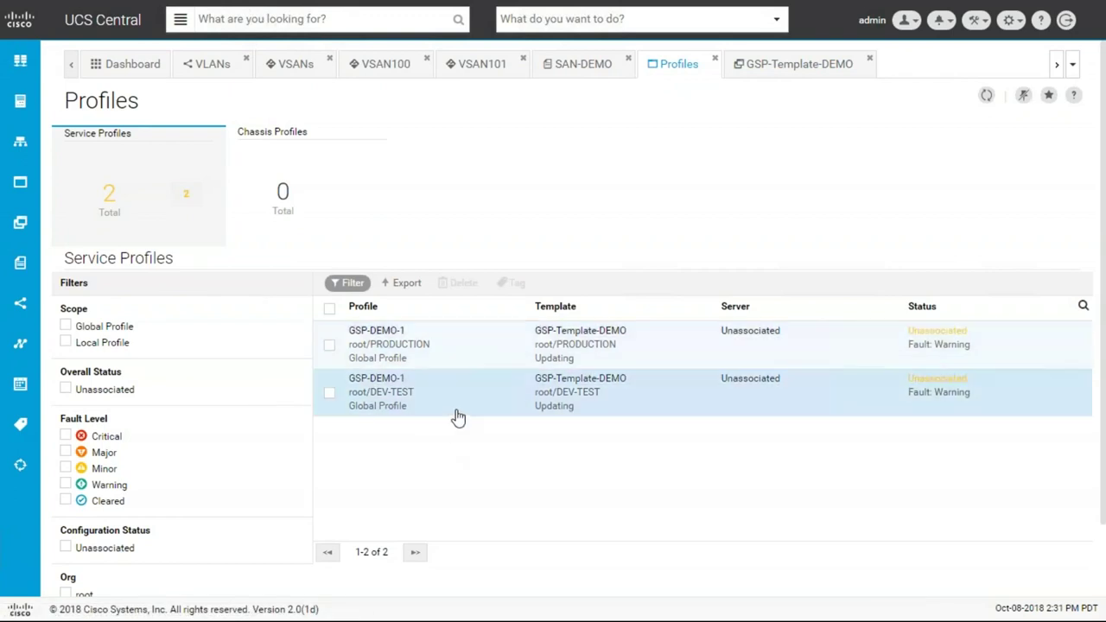
left_click(389, 393)
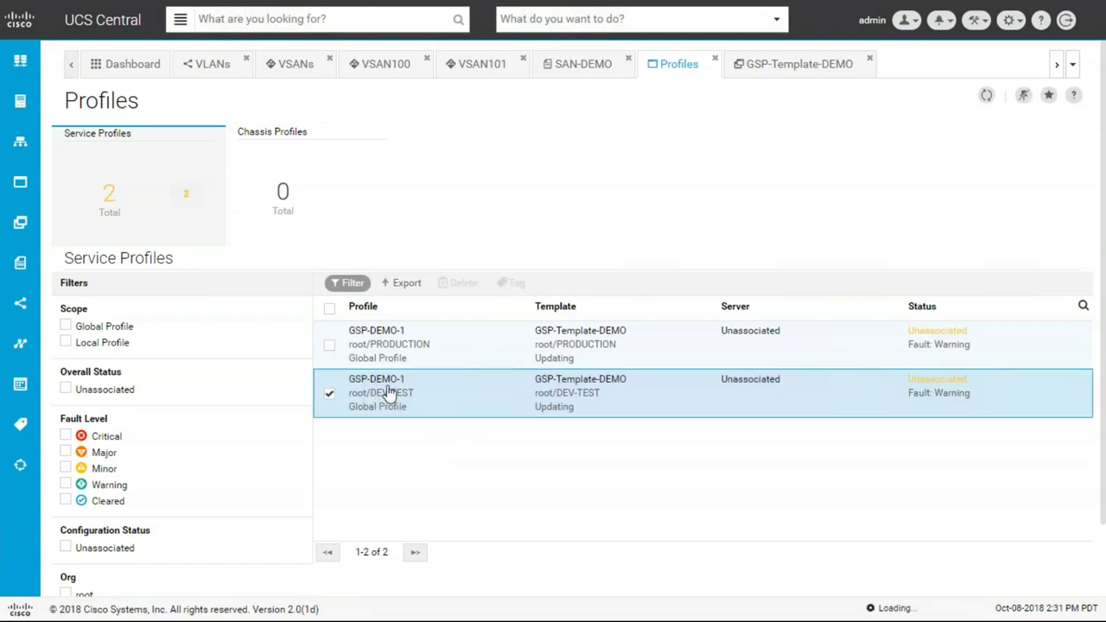
double_click(448, 397)
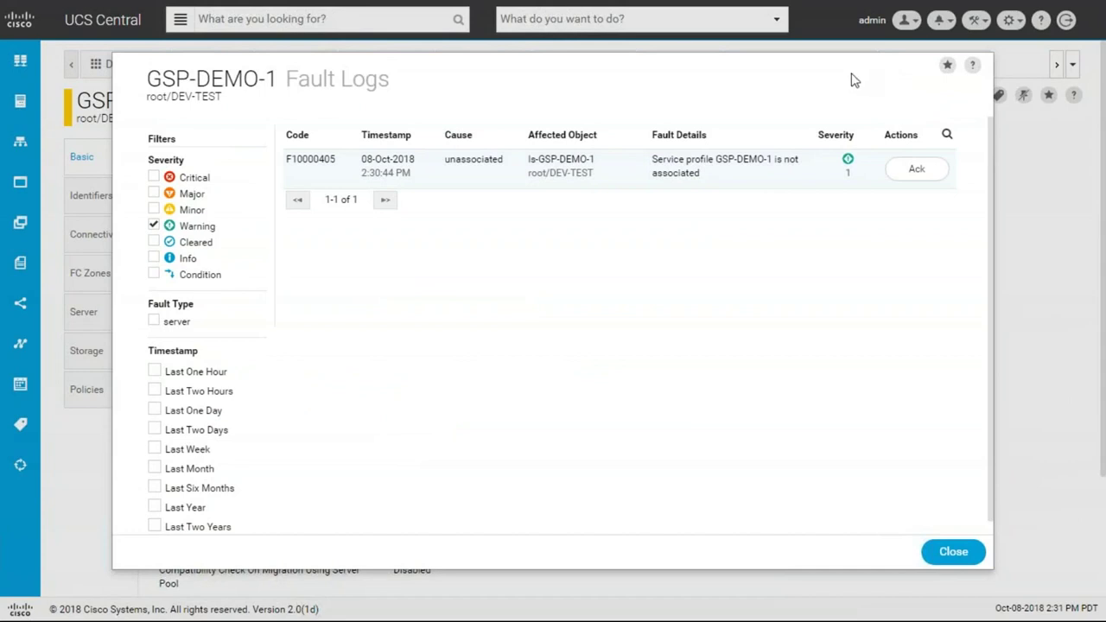
left_click(951, 554)
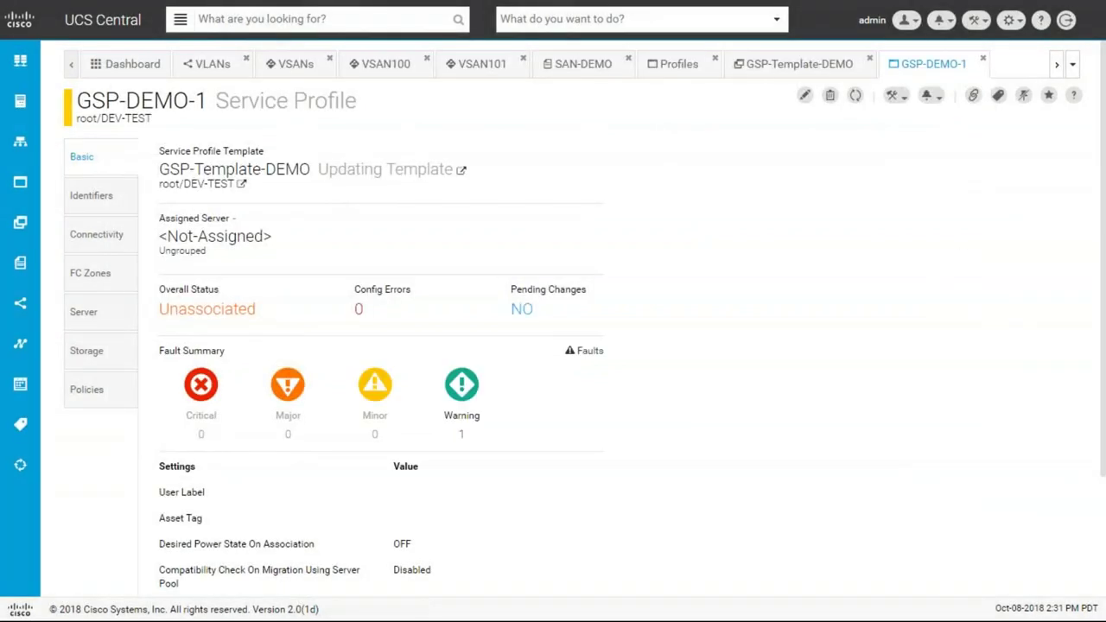
left_click(905, 103)
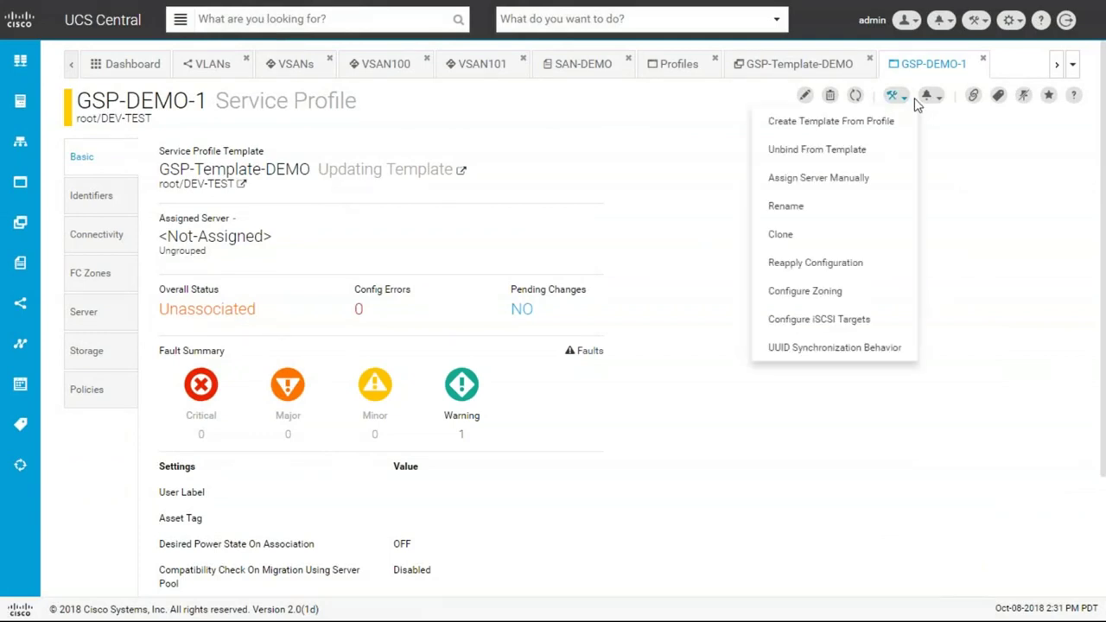
Step: Manually assign server UCSM1 1/1, filtered by UCSM1 and UCSB-B200-M4, to GSP-DEMO-1
left_click(817, 179)
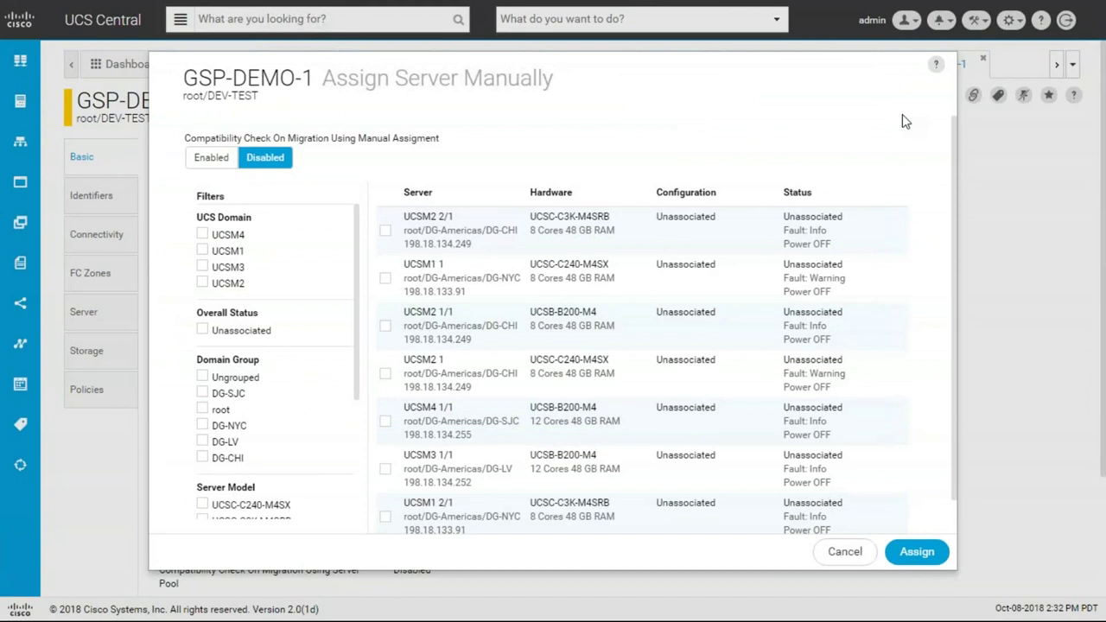
left_click(202, 250)
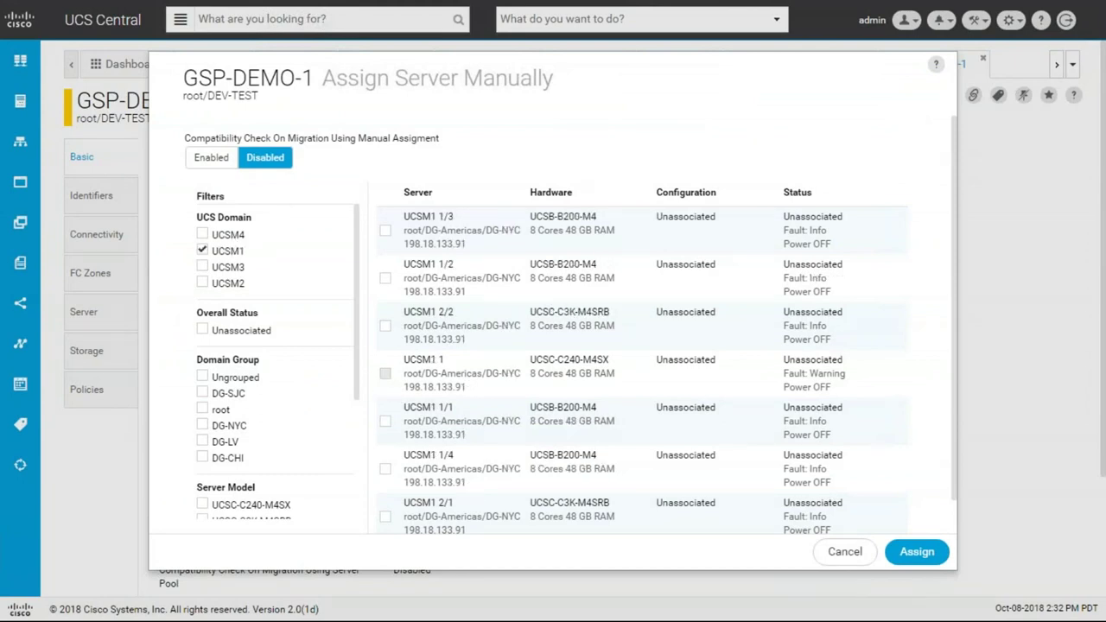
scroll(357, 518, "down", 5)
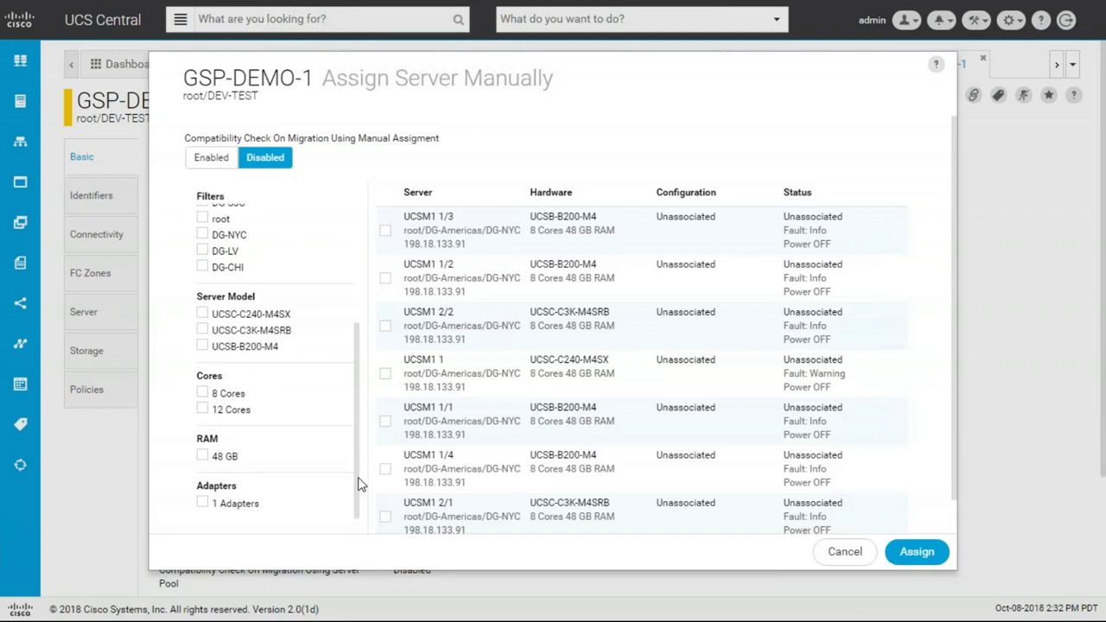
left_click_drag(360, 450, 358, 391)
scroll(358, 391, "up", 1)
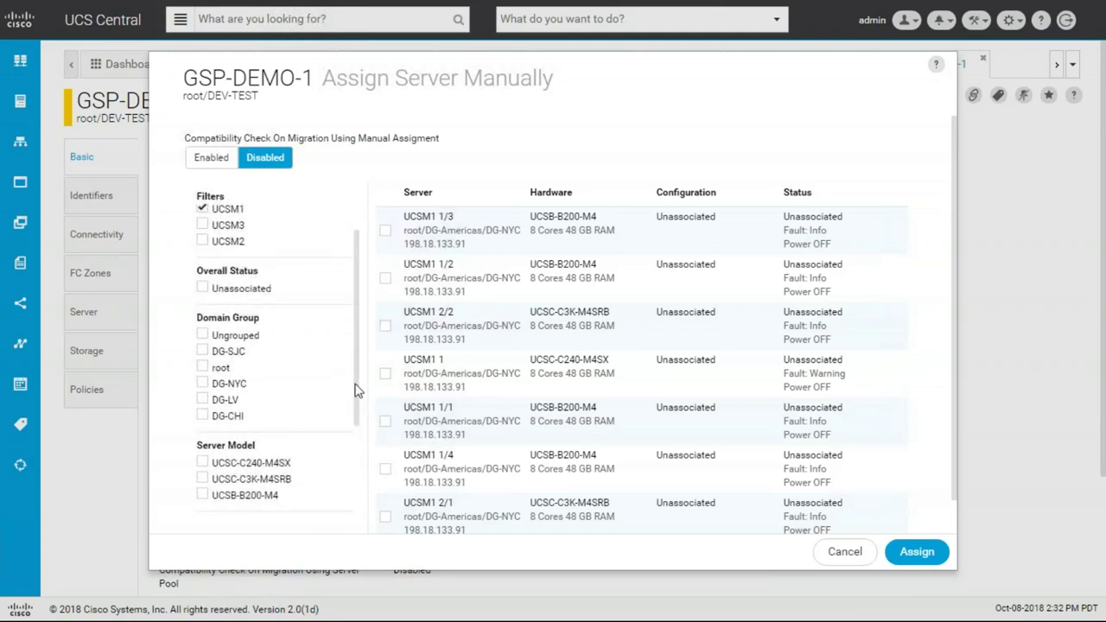
scroll(360, 375, "up", 1)
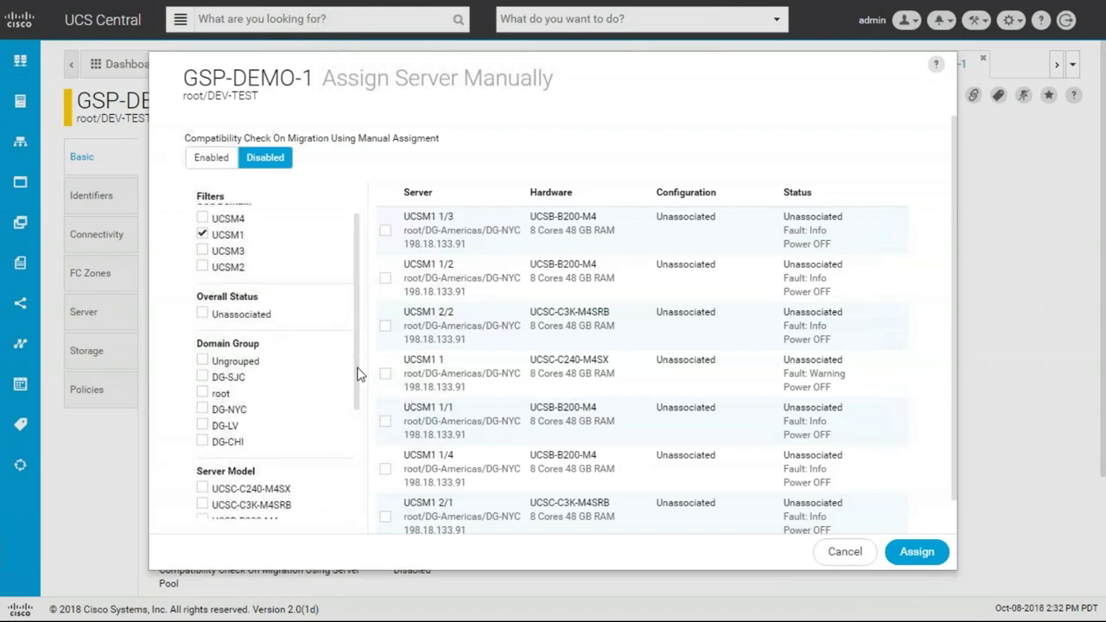
scroll(360, 395, "down", 2)
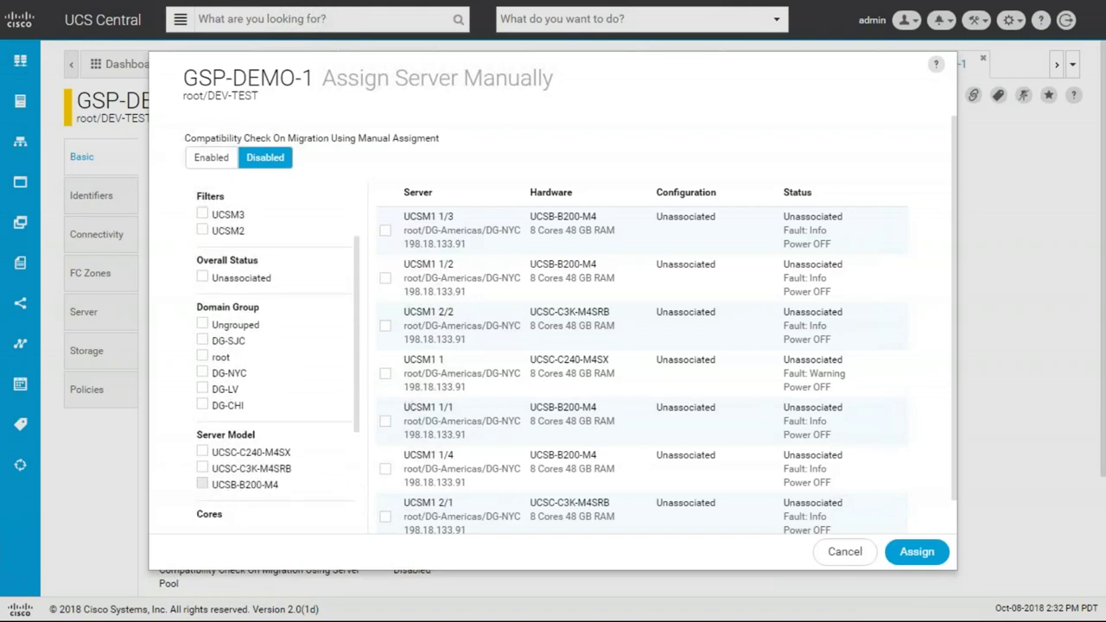
left_click(202, 484)
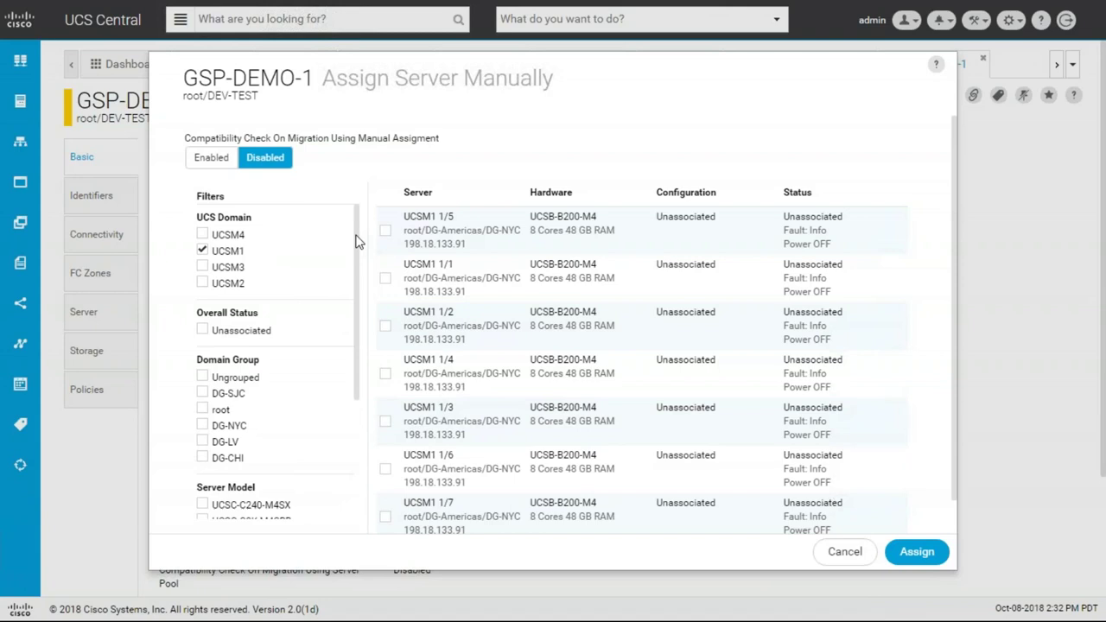
left_click(385, 280)
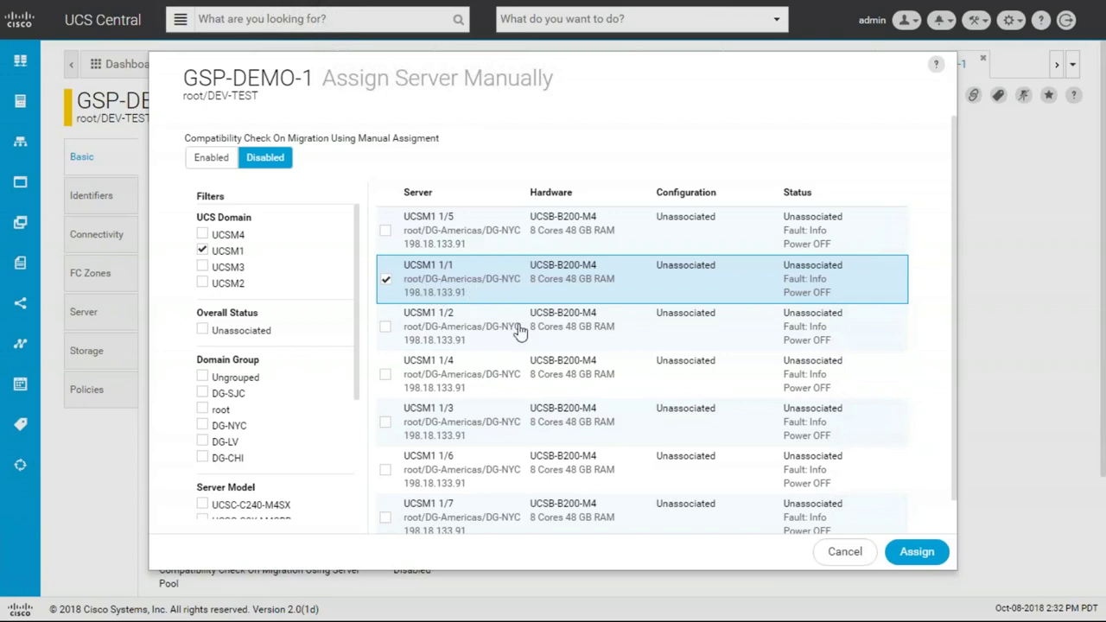
left_click(914, 553)
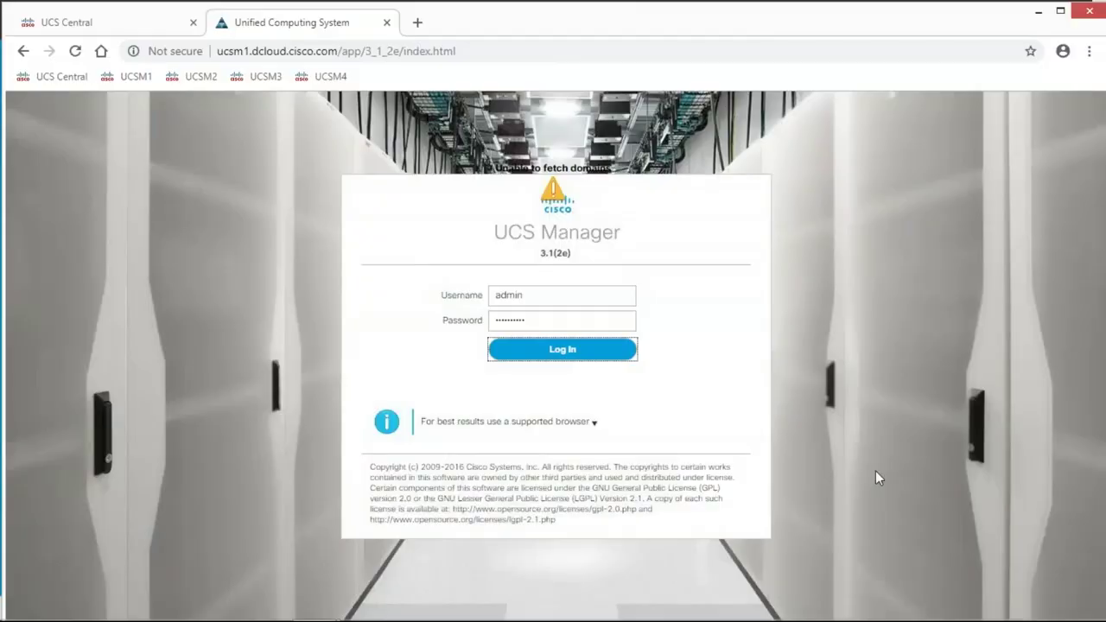
Step: Try the UCS Manager login, dismiss the duplicate-session alert, and close the UCS Manager tab
left_click(595, 361)
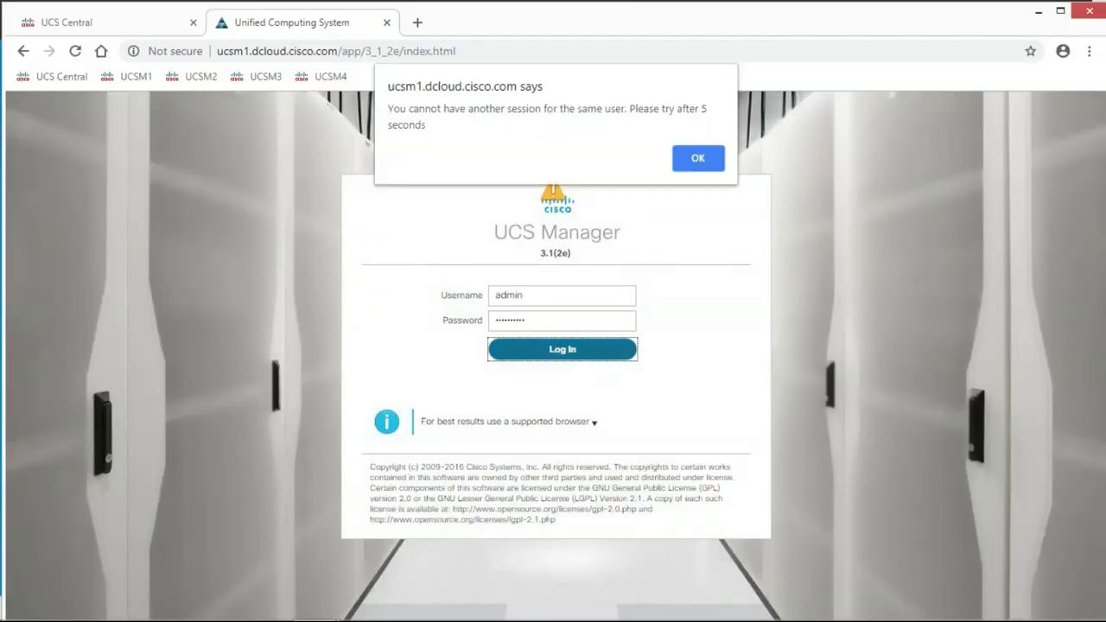
left_click(685, 161)
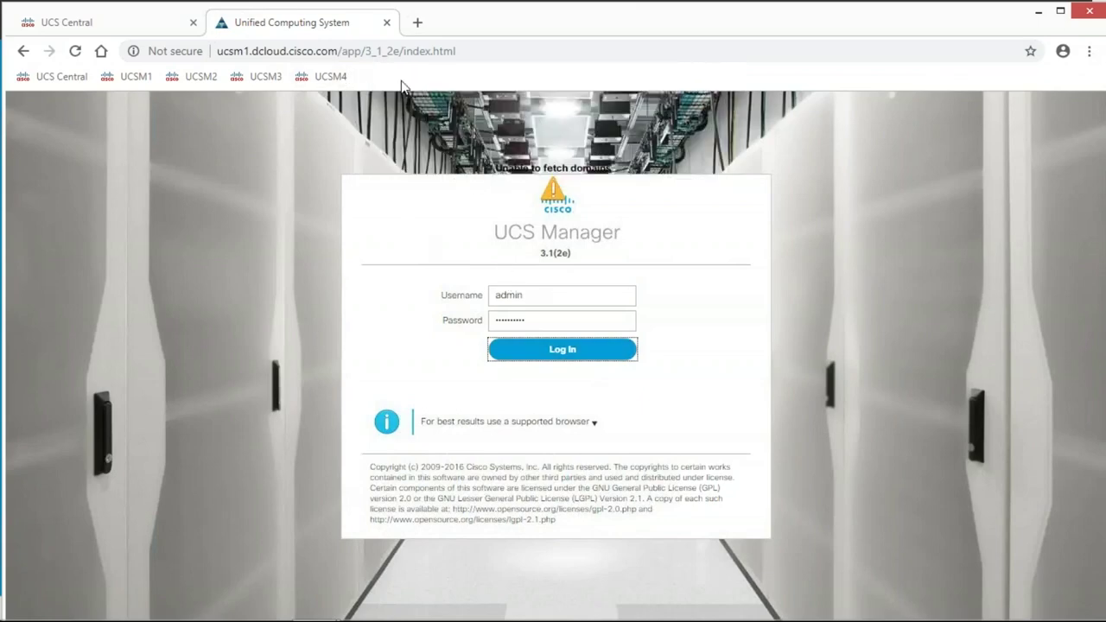
left_click(386, 24)
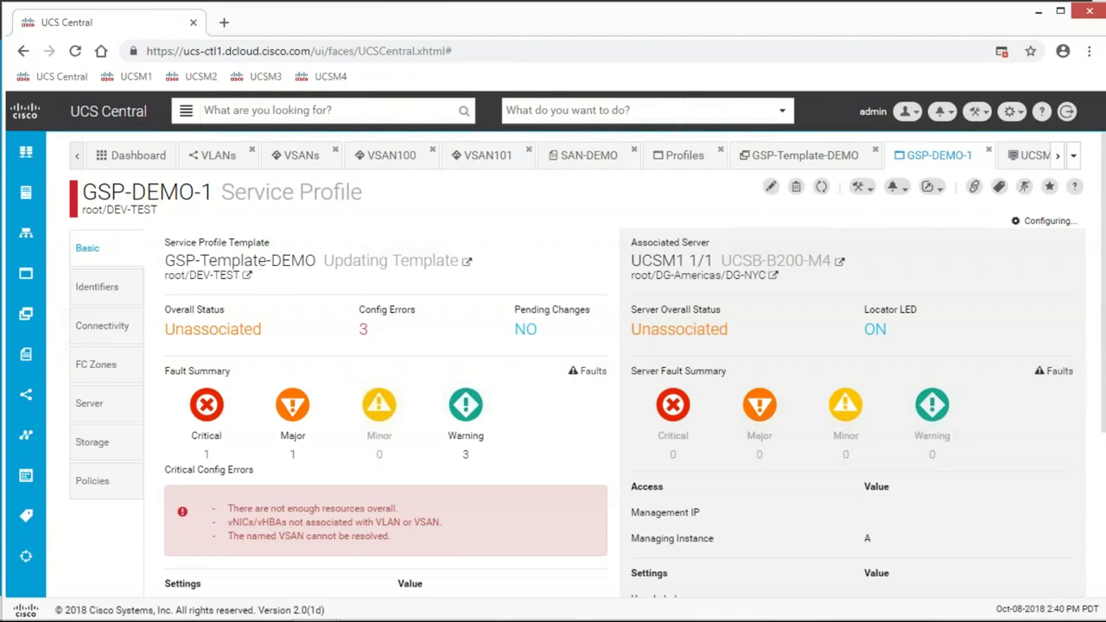
Step: Go full screen and close the VSAN100, UCSM1 and UCSM1 1/1 pages
key("F11")
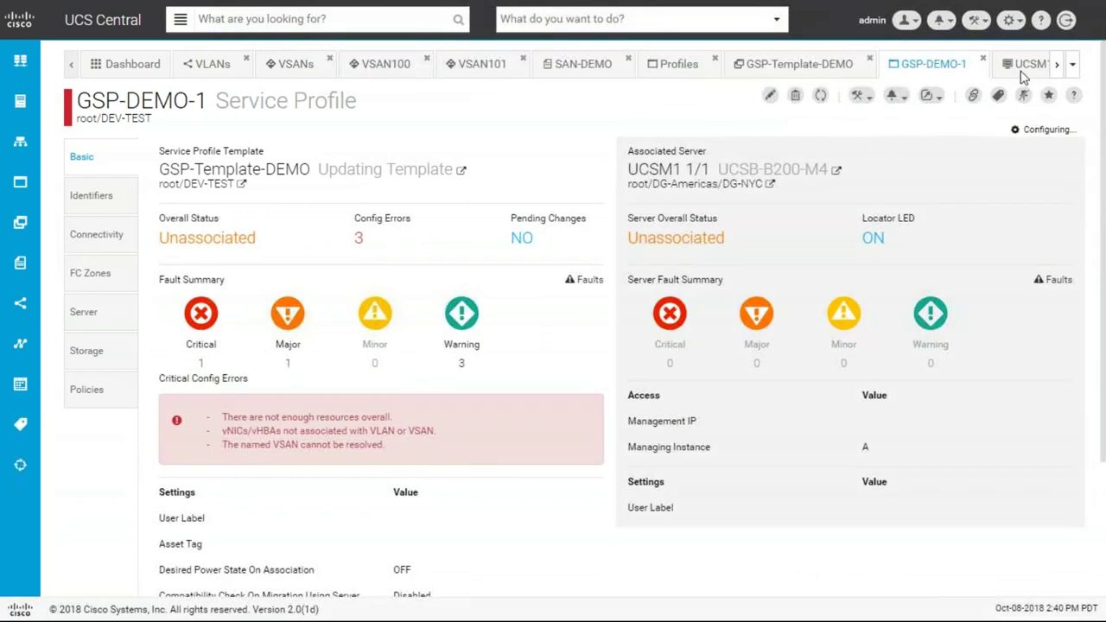
left_click(1019, 68)
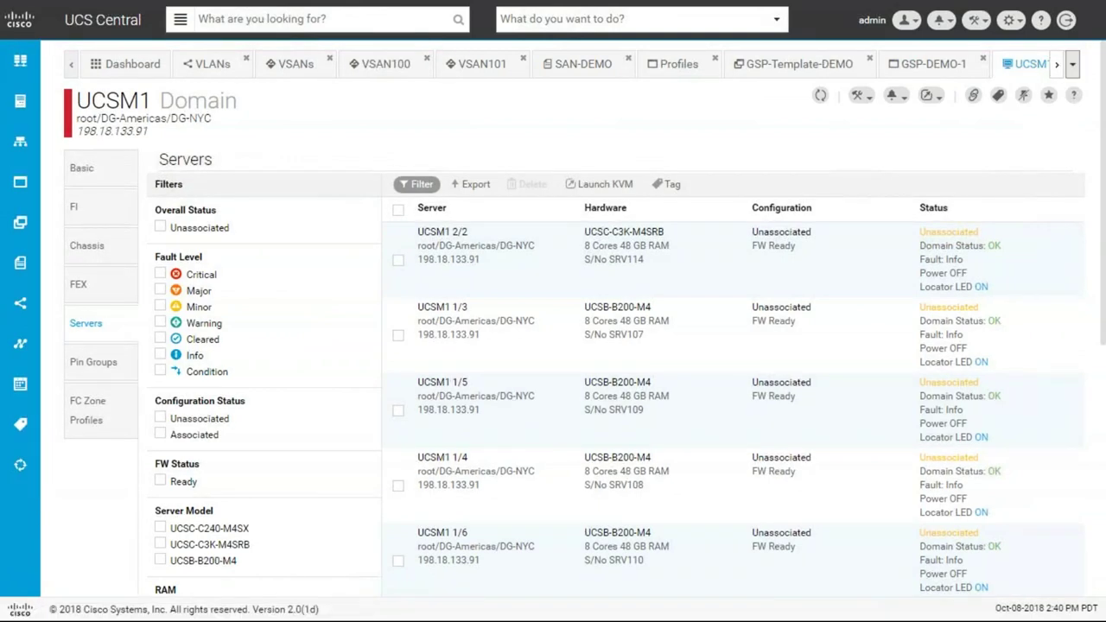
left_click(1072, 64)
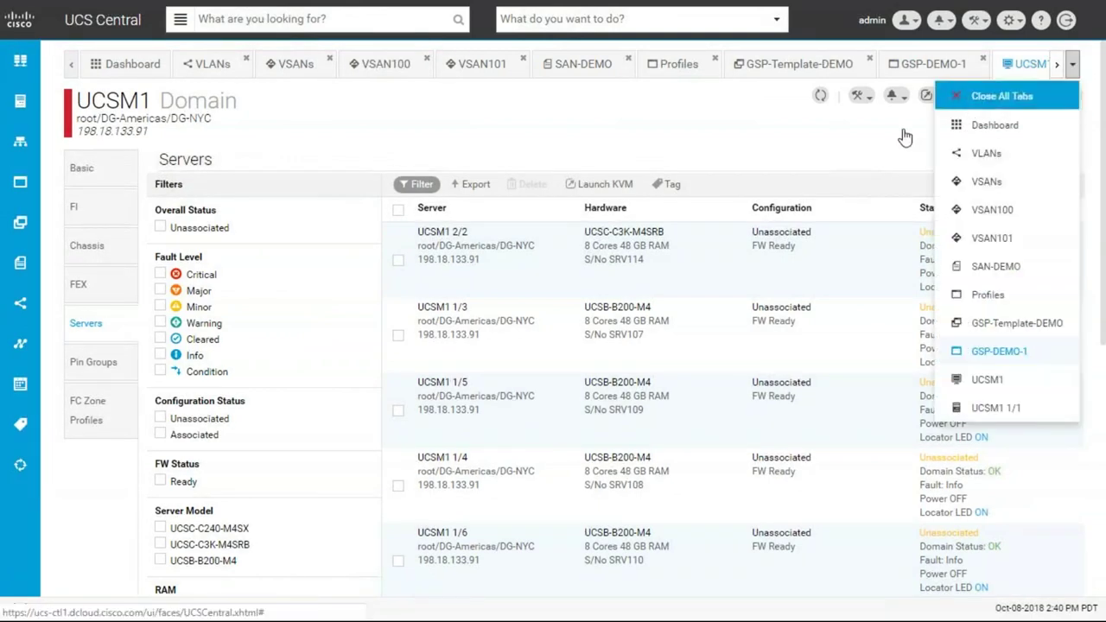
left_click(469, 92)
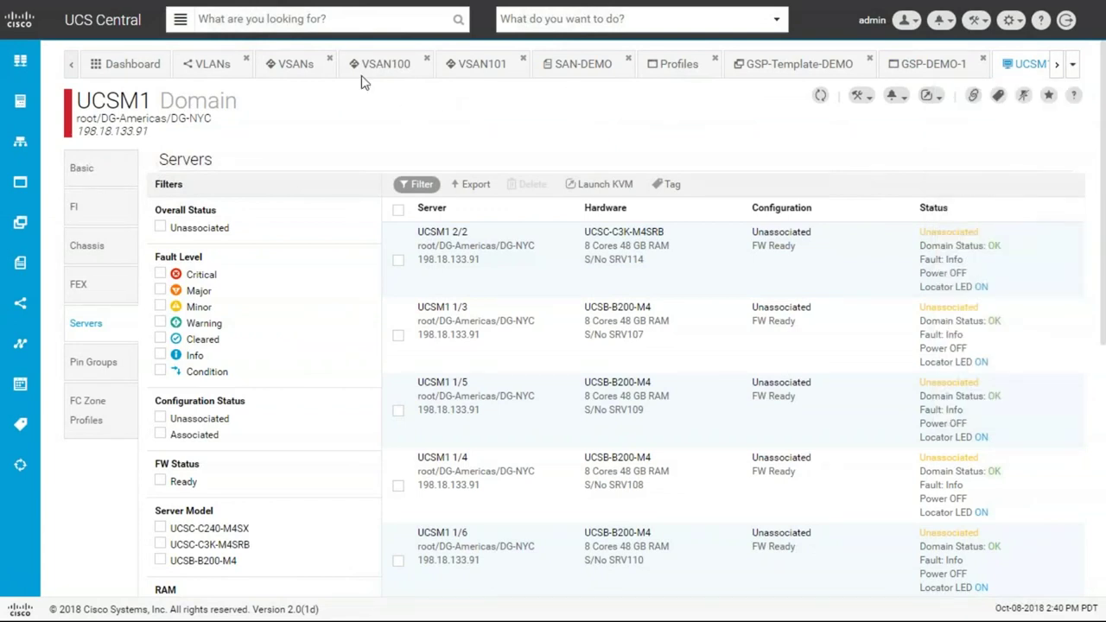
left_click(427, 62)
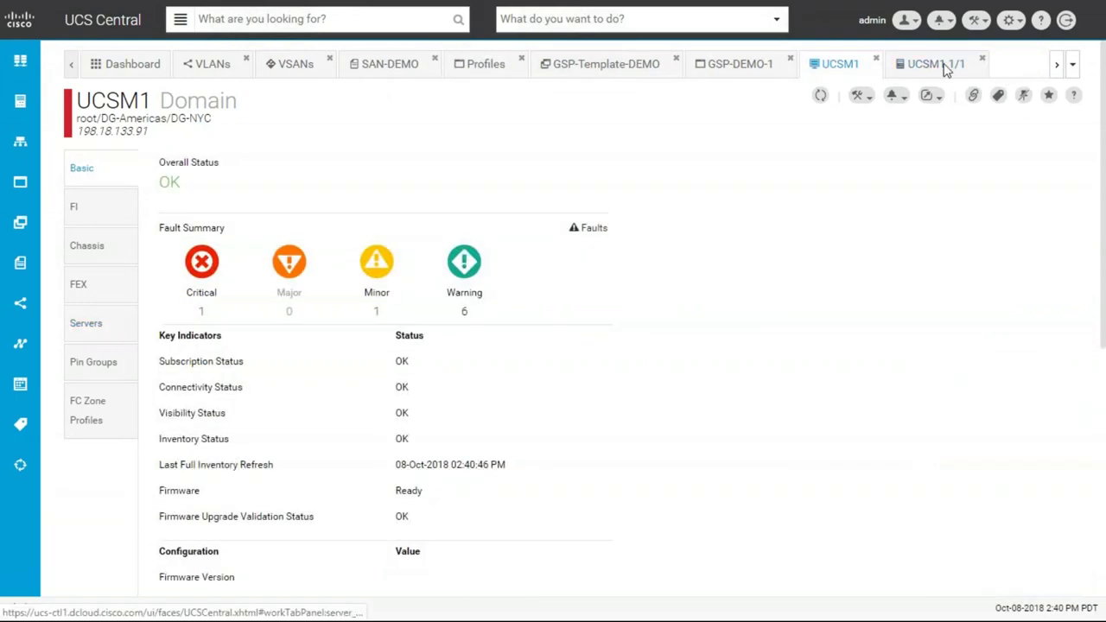
left_click(877, 63)
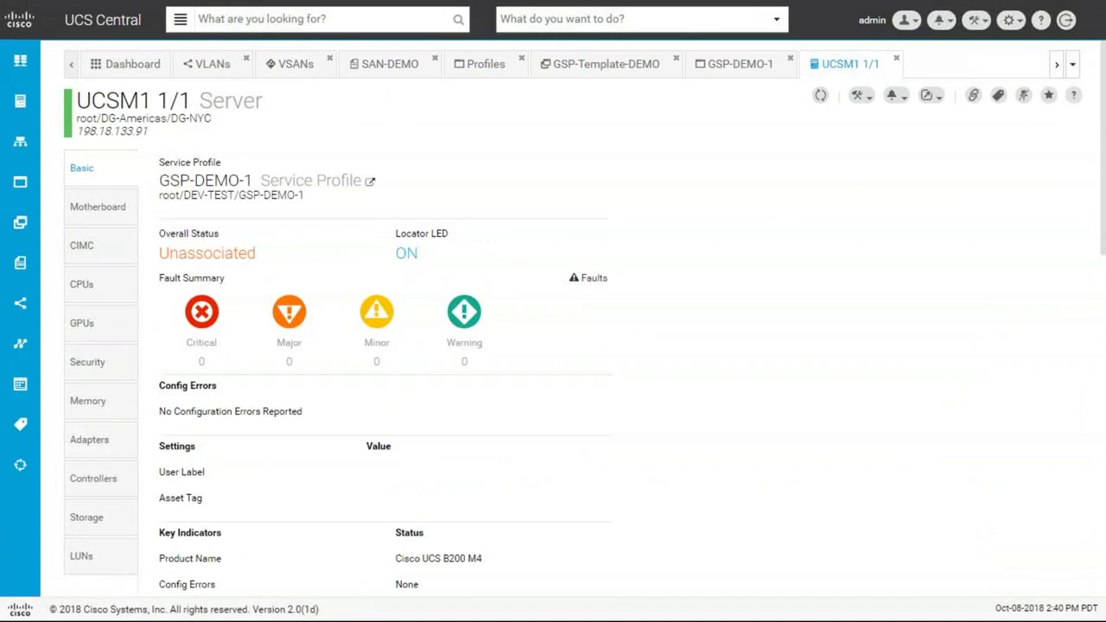
left_click(388, 28)
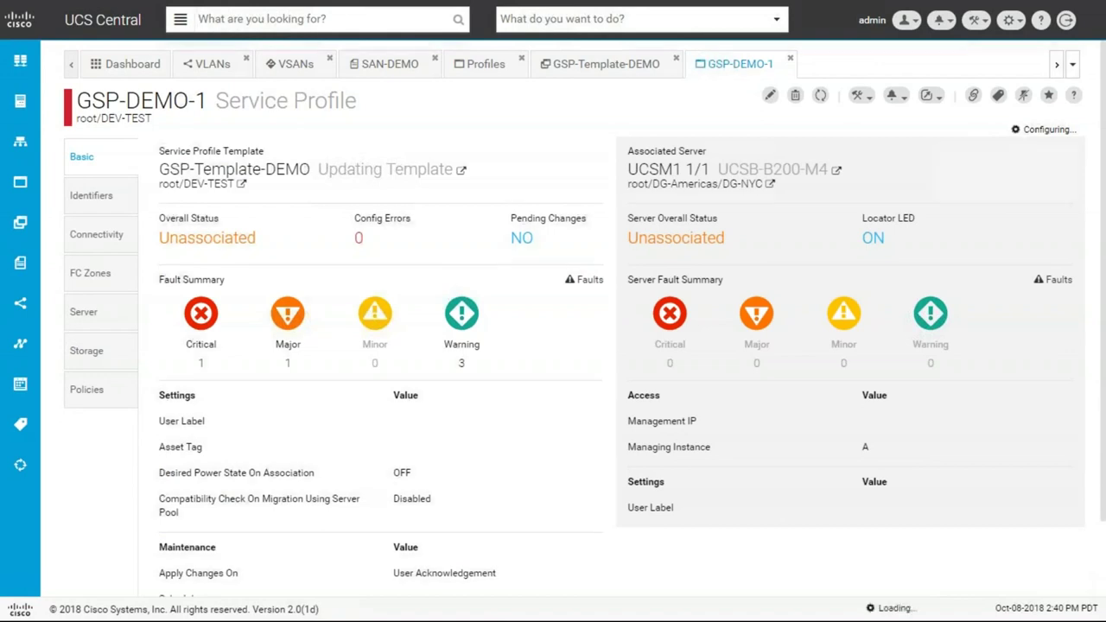
Step: Search 'ucsm' and launch the UCSM1 domain by host name
type("ucm")
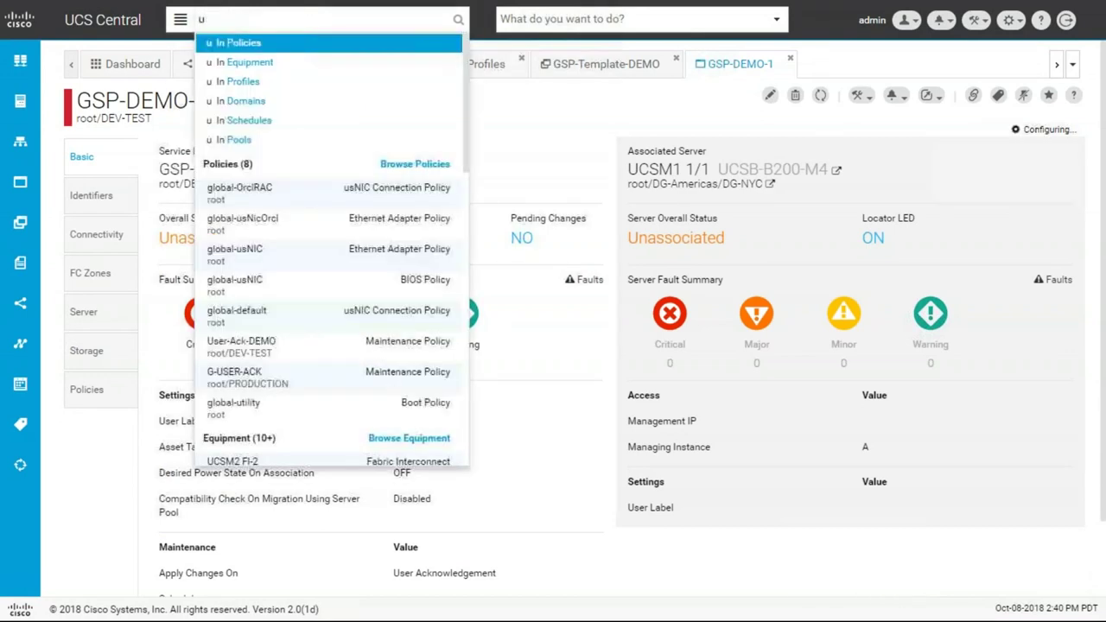
key("BackSpace")
key("BackSpace")
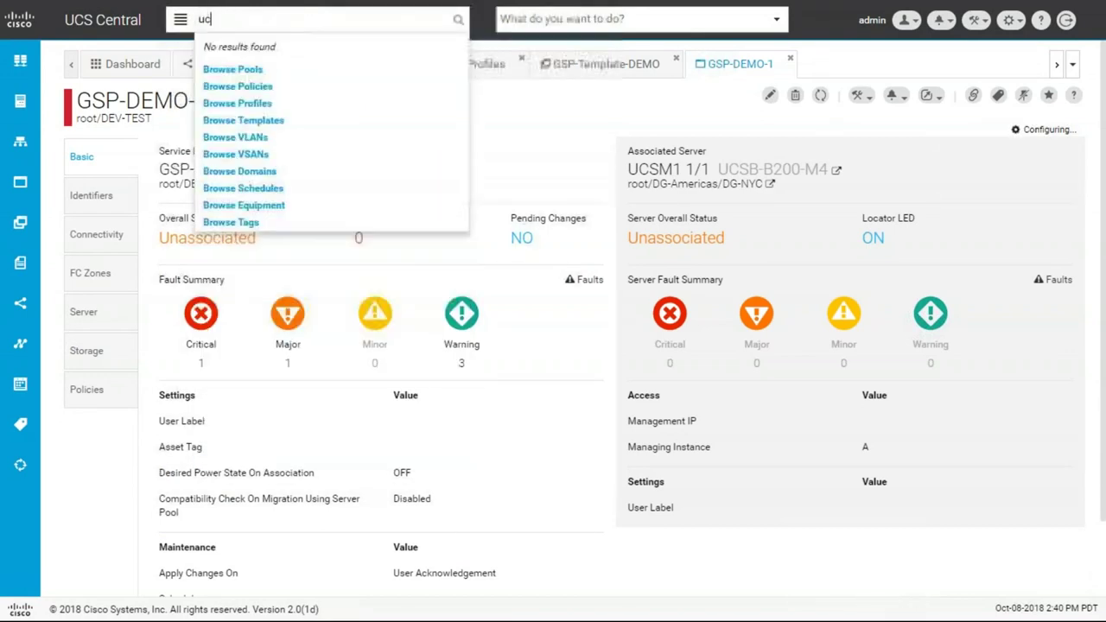
type("sm")
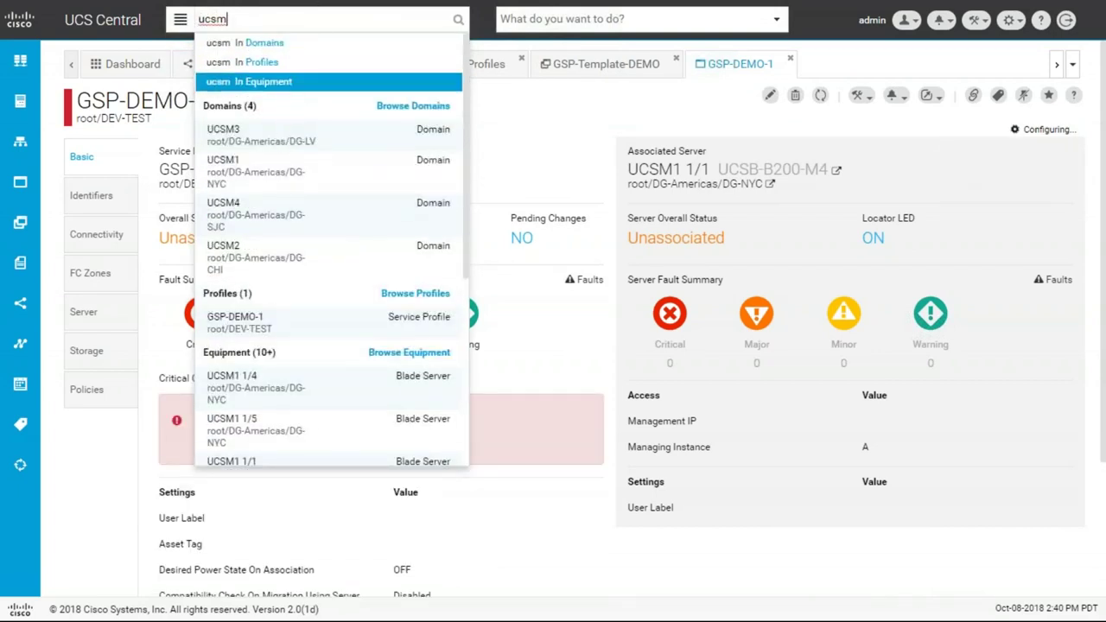
left_click(246, 173)
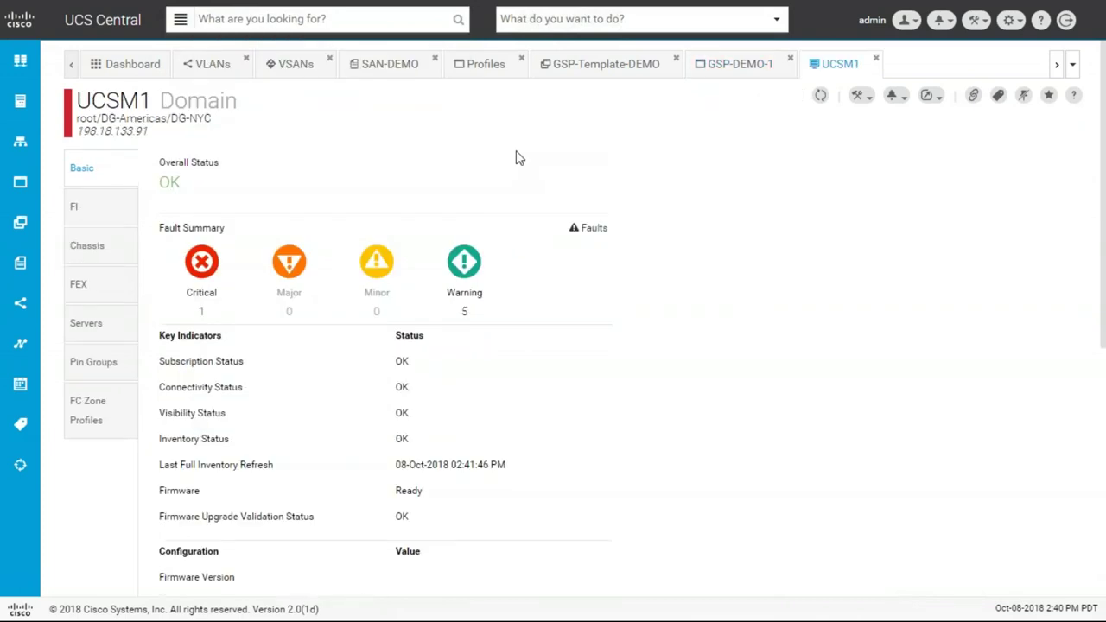
left_click(941, 102)
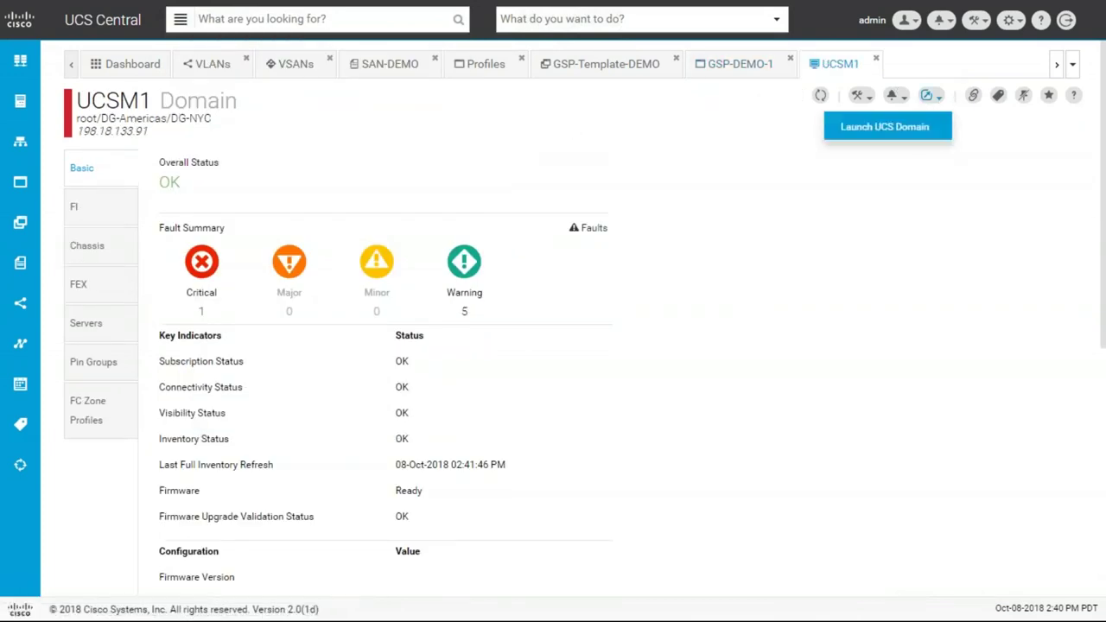
left_click(865, 126)
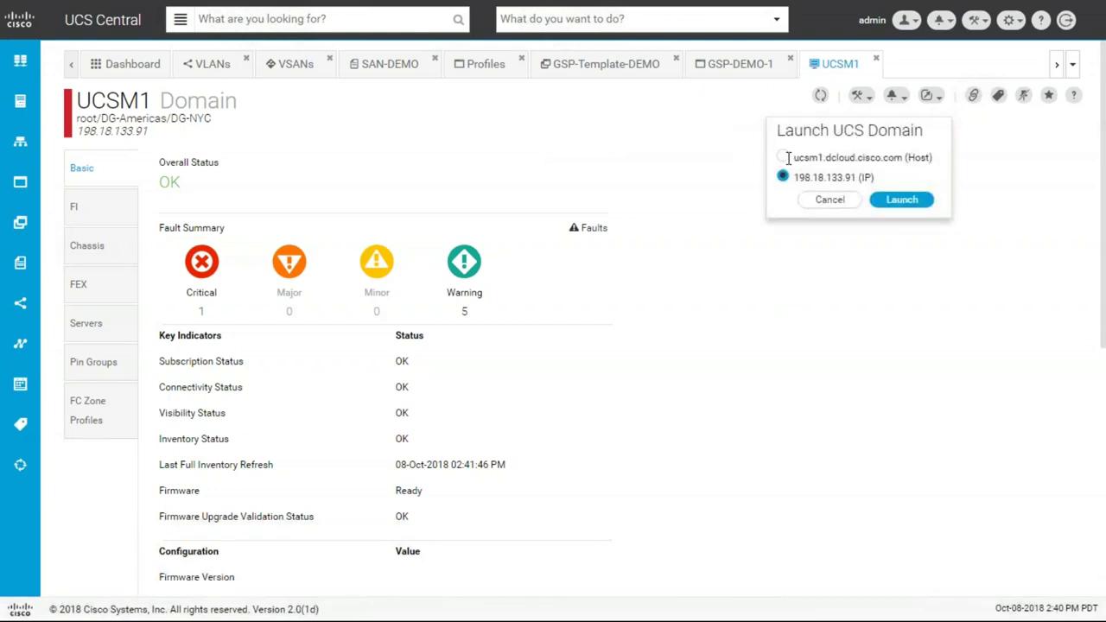
left_click(783, 157)
left_click(902, 199)
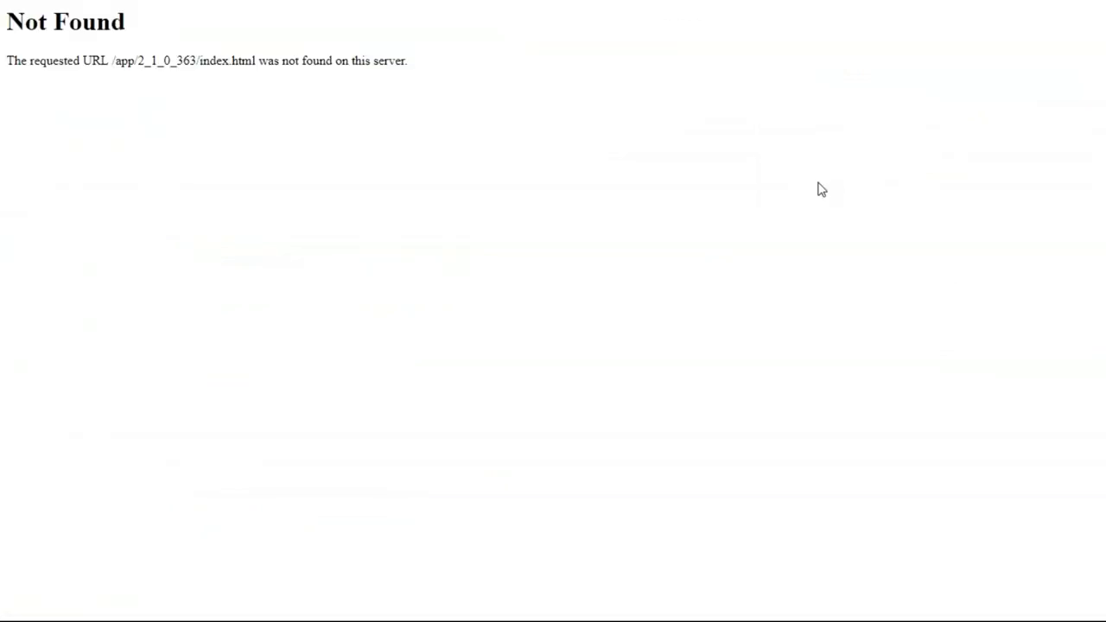
Step: Exit full screen and close the resulting 404 Not Found page
mouse_move(946, 4)
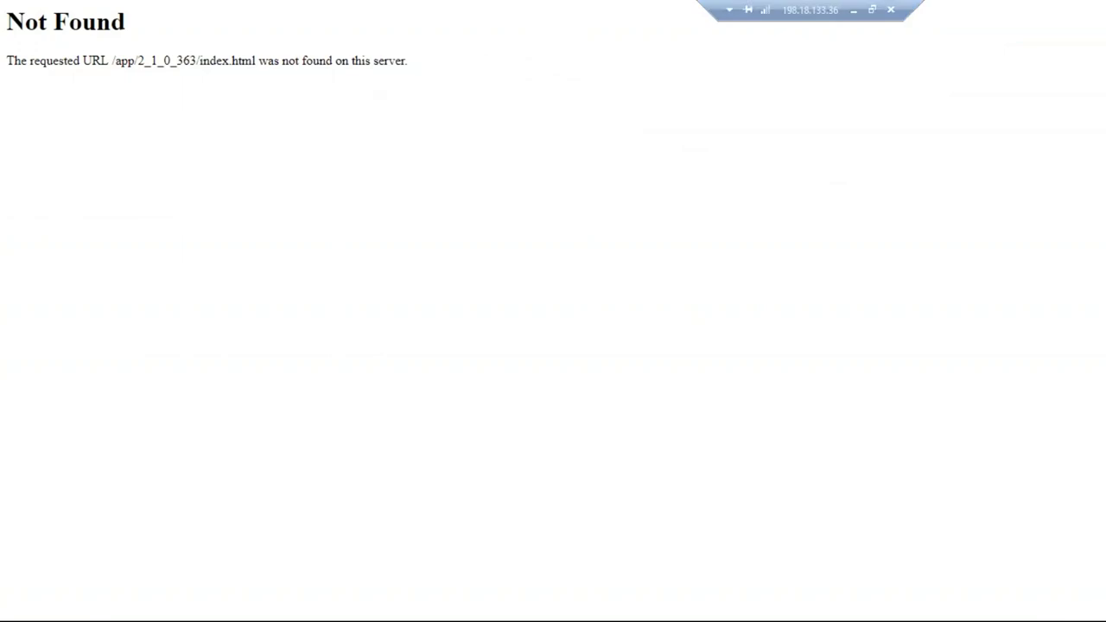
left_click_drag(7, 61, 342, 61)
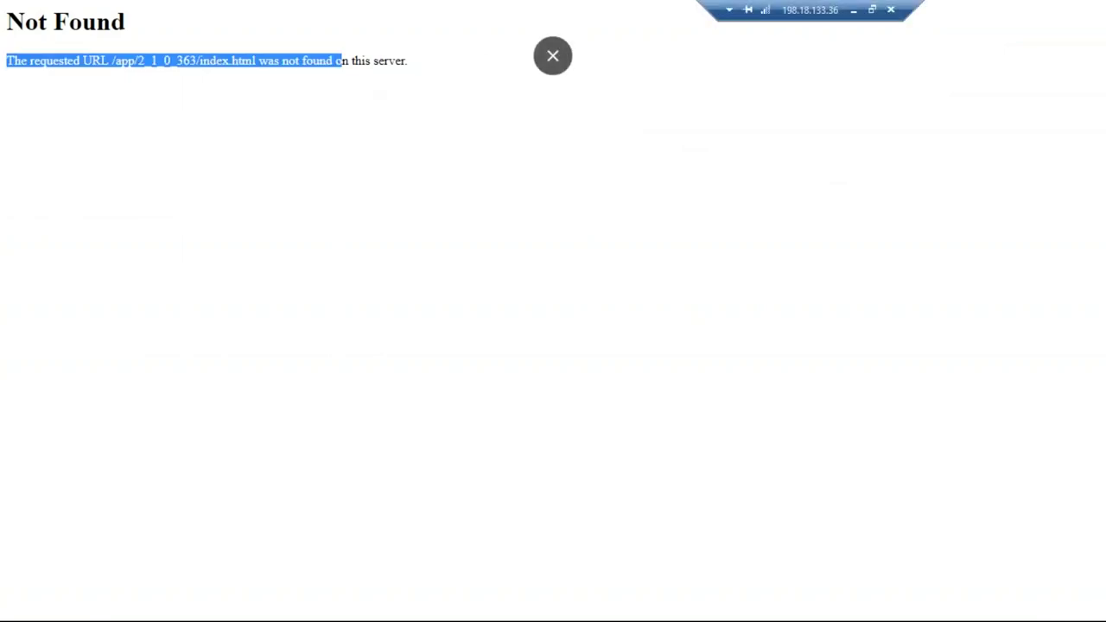
key("F11")
left_click(387, 24)
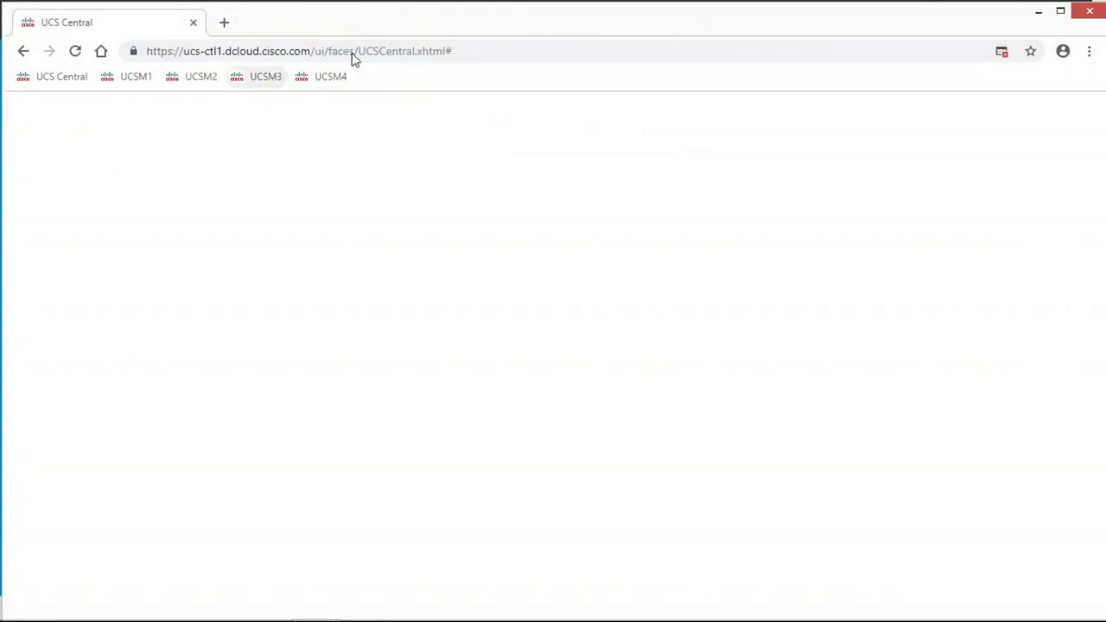
Step: Reload the UCS Central page and open the root/PRODUCTION GSP-DEMO-1 service profile
key("ctrl+l")
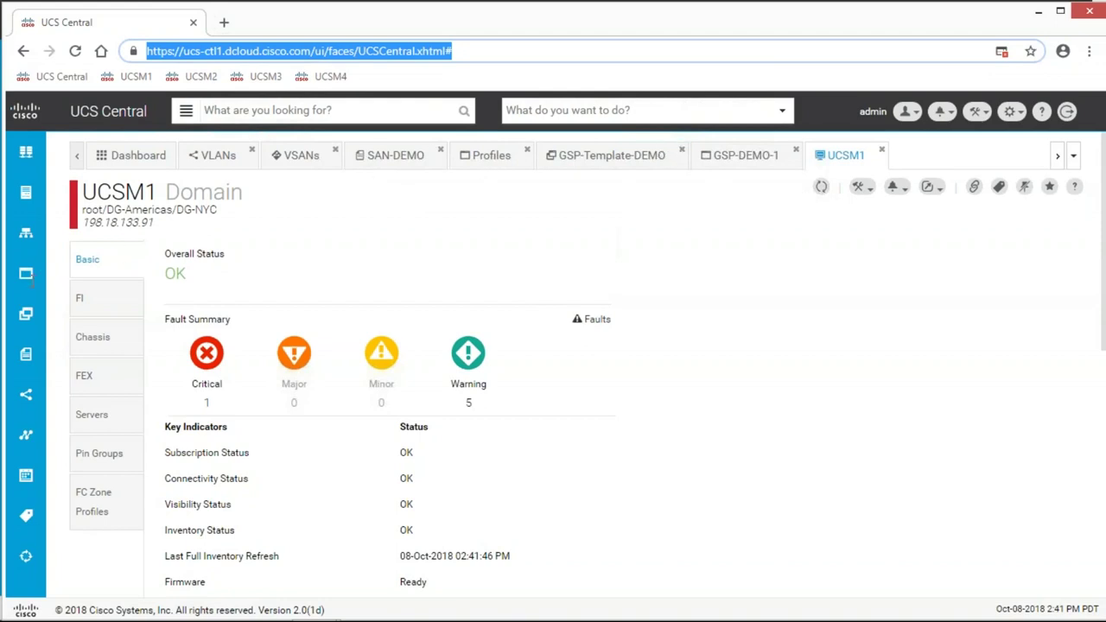
key("Escape")
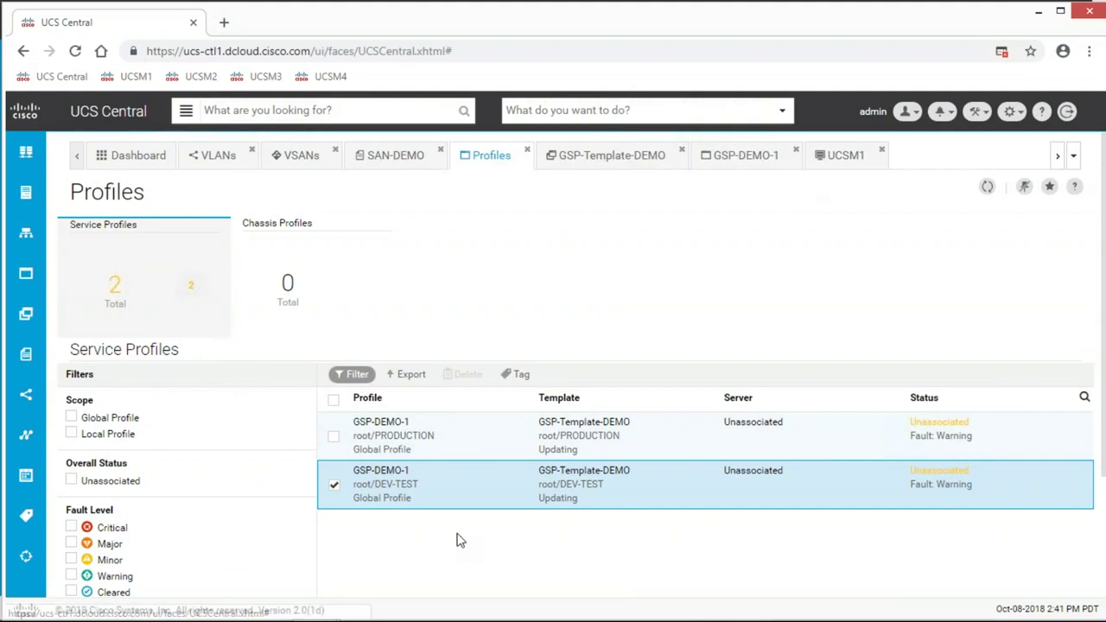
left_click(399, 456)
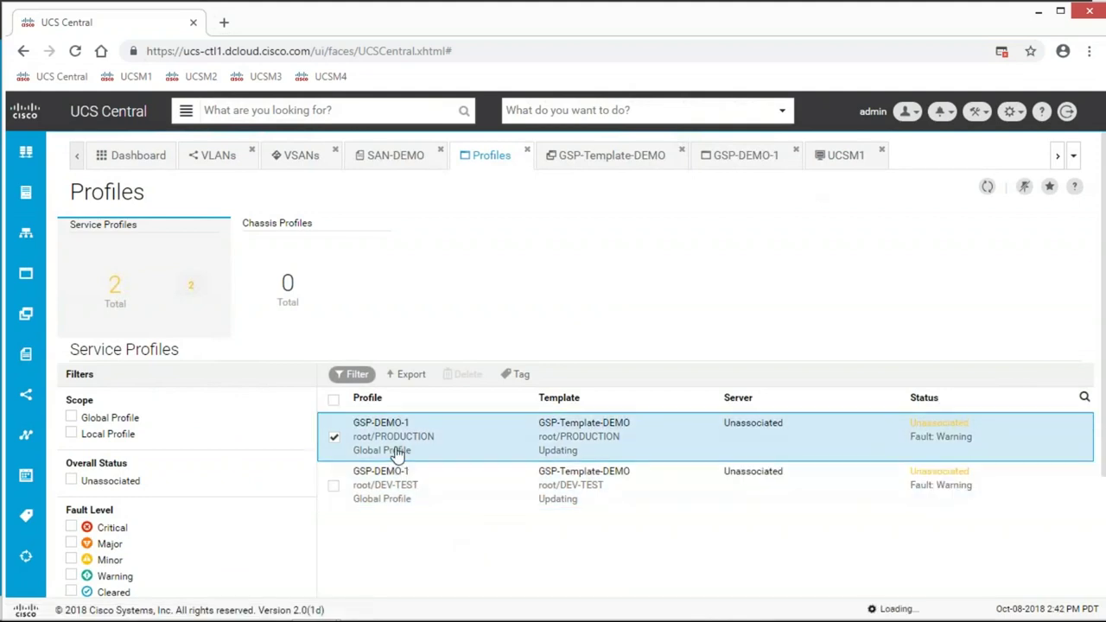
double_click(481, 451)
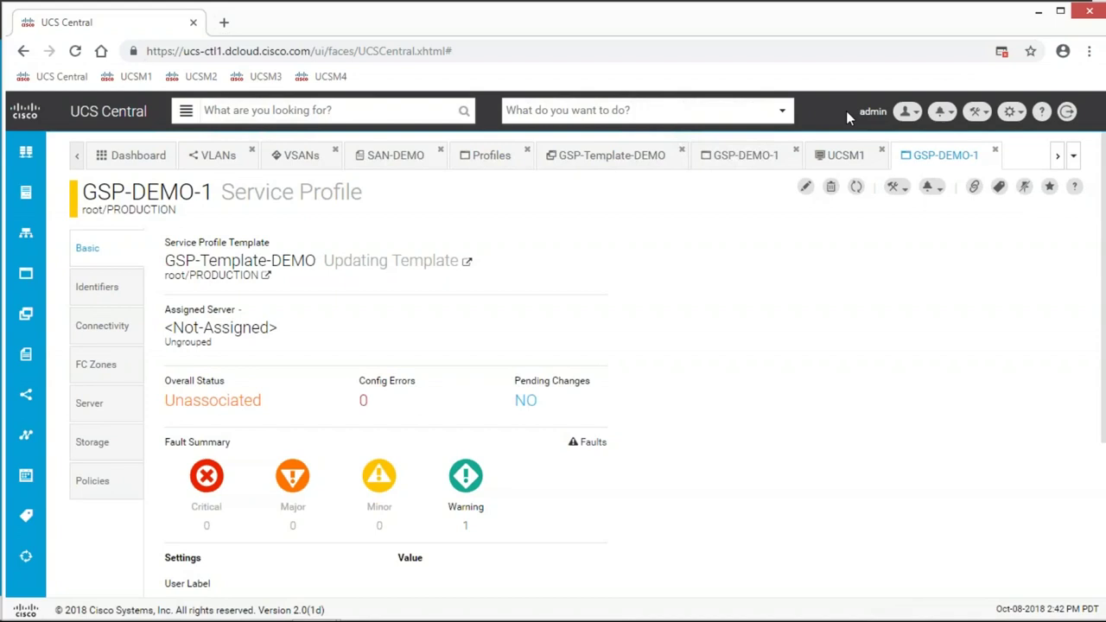
Step: Manually assign server UCSM2 1/1 to the PRODUCTION GSP-DEMO-1 profile and save it
left_click(905, 190)
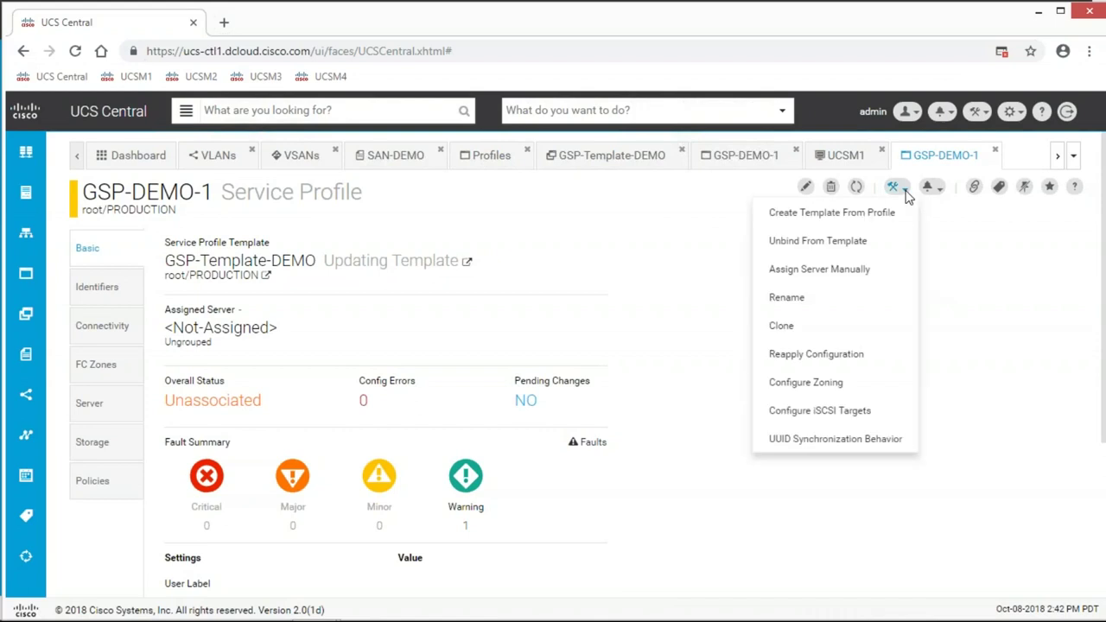
left_click(835, 275)
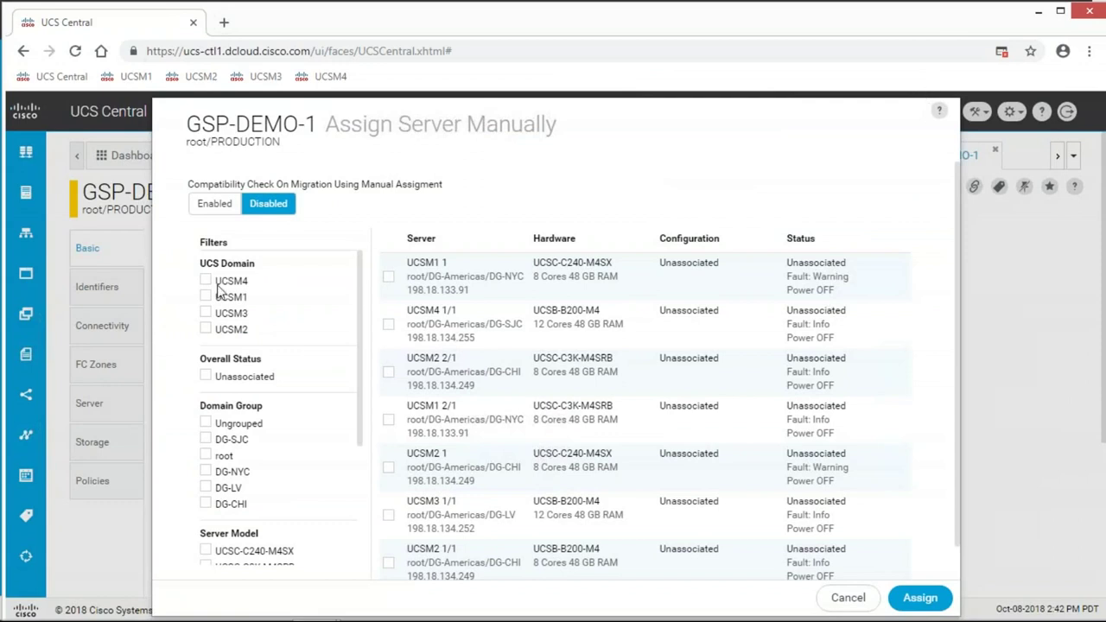
left_click(207, 331)
left_click_drag(361, 432, 357, 507)
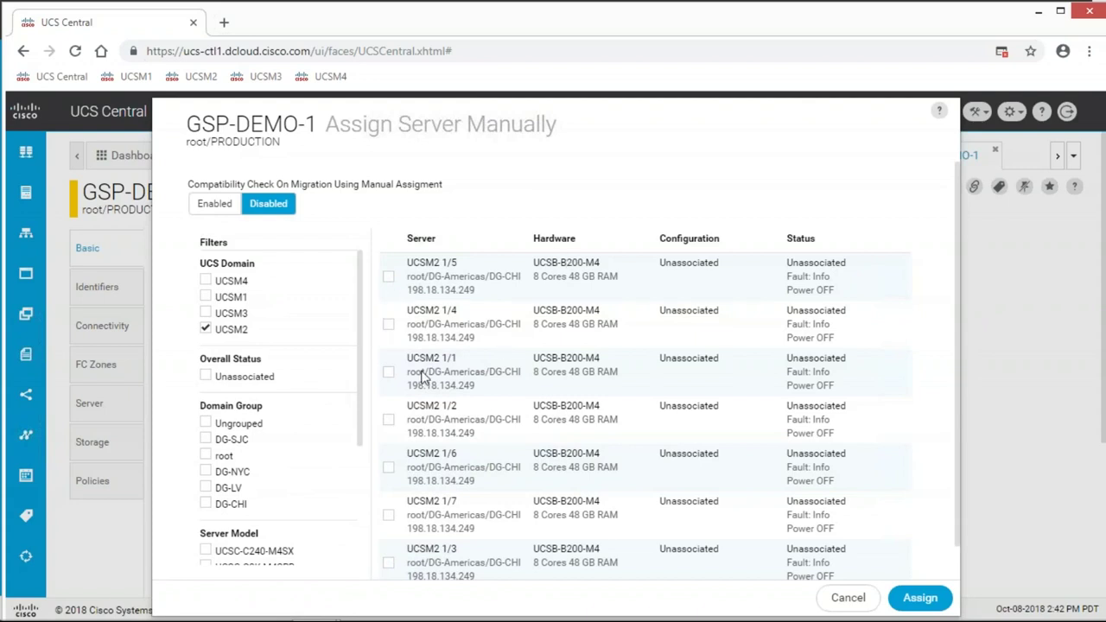
left_click(388, 372)
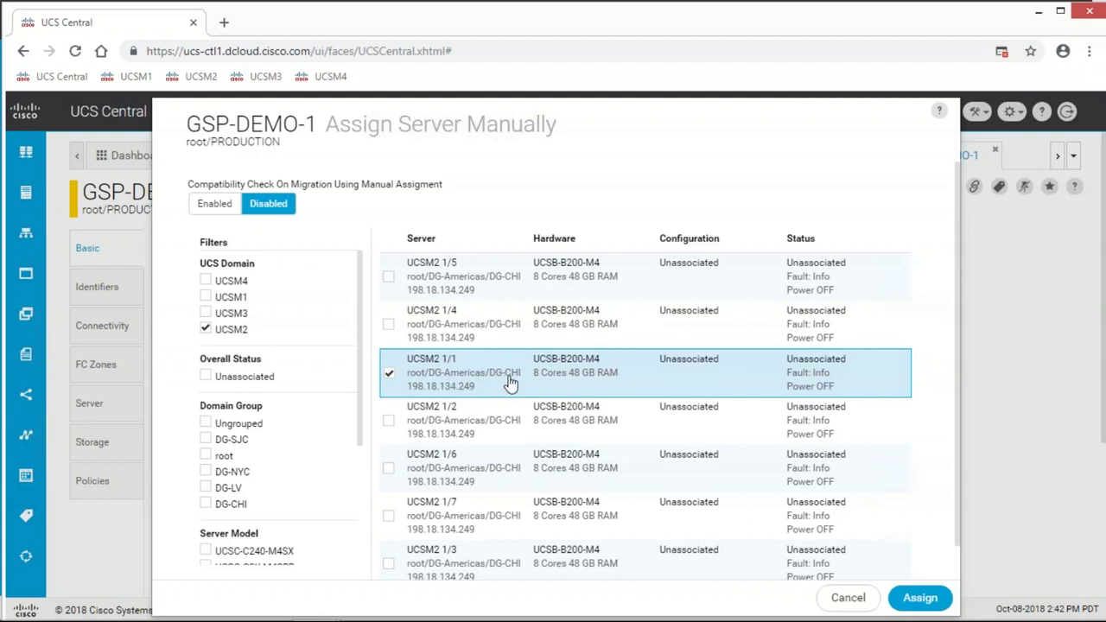
left_click(921, 597)
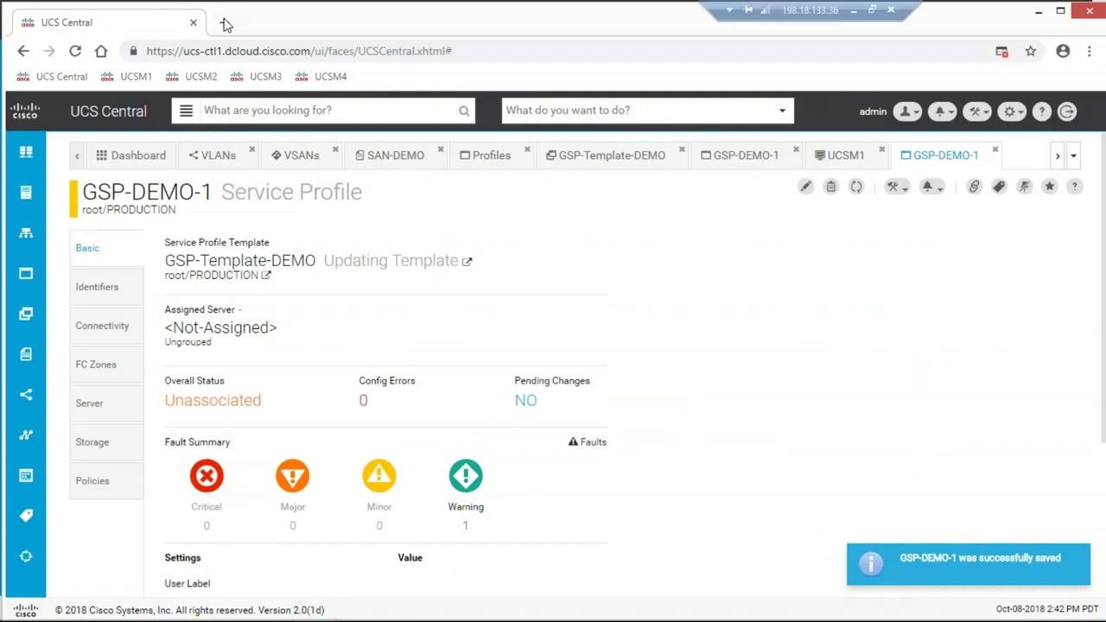
Step: Launch UCS Manager for UCSM2 in a new tab, then refresh GSP-DEMO-1's status in UCS Central
left_click(230, 24)
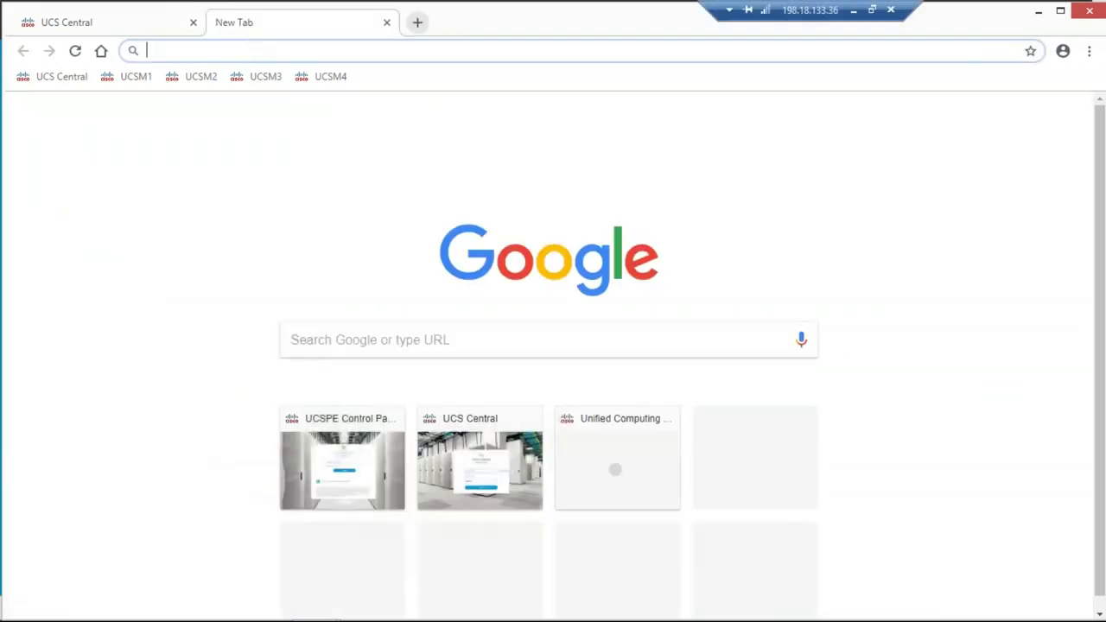
left_click(196, 78)
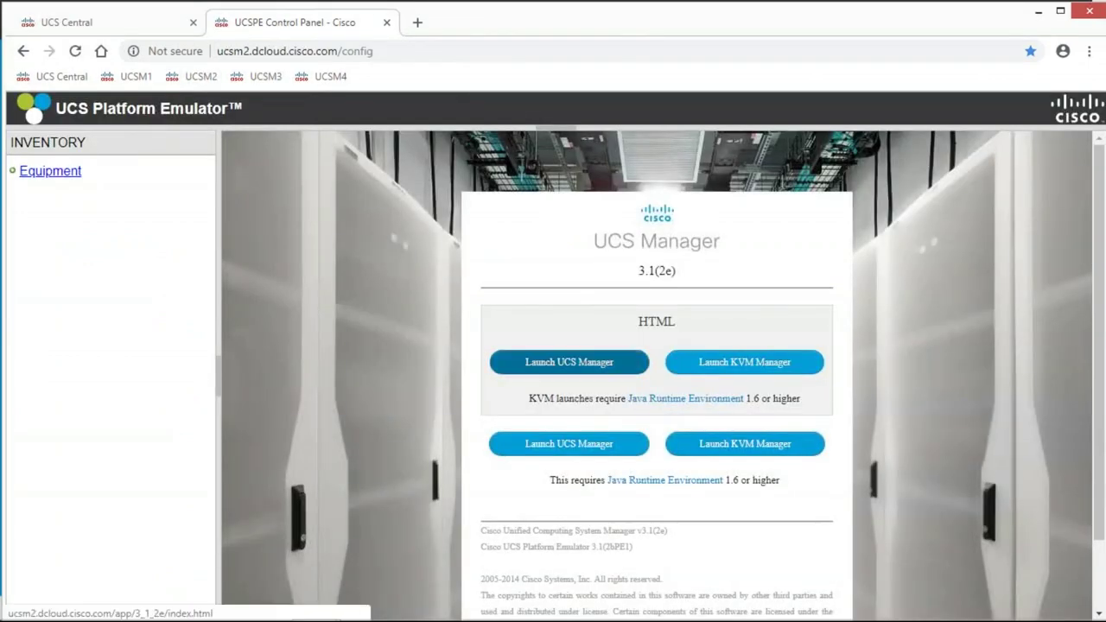
left_click(570, 362)
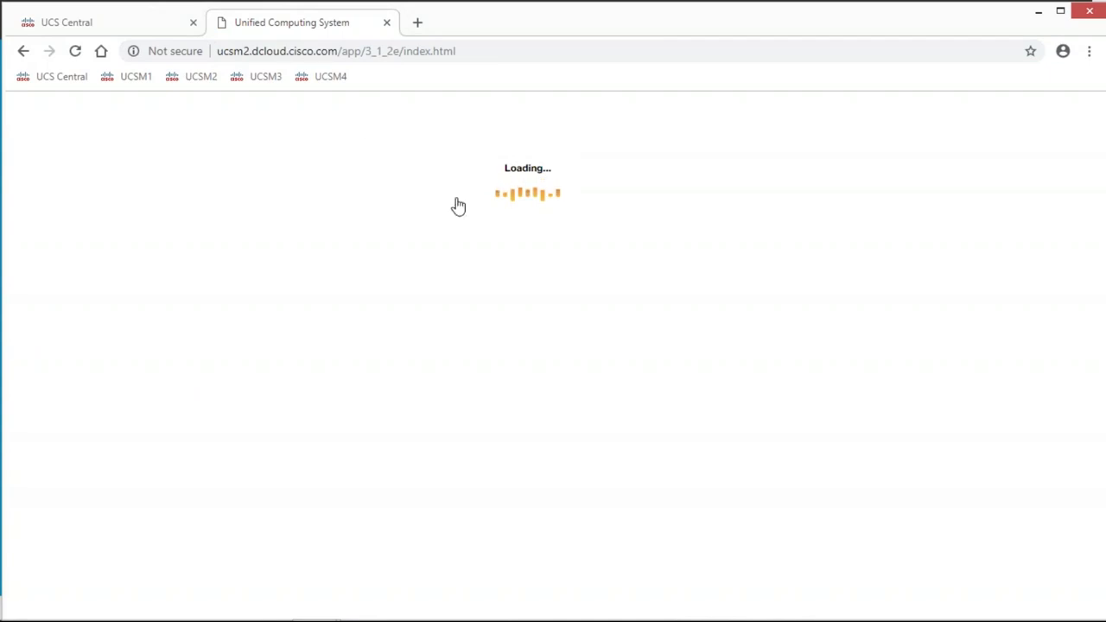
left_click(143, 26)
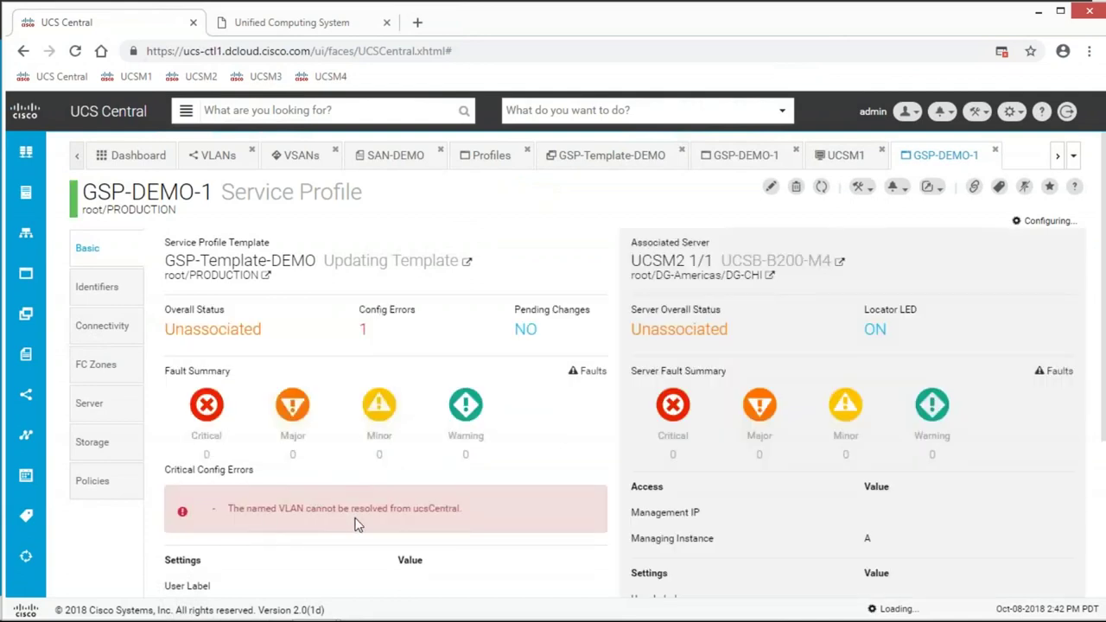
left_click(821, 190)
Step: Log in to the UCSM2 UCS Manager session with the admin credentials
left_click(338, 24)
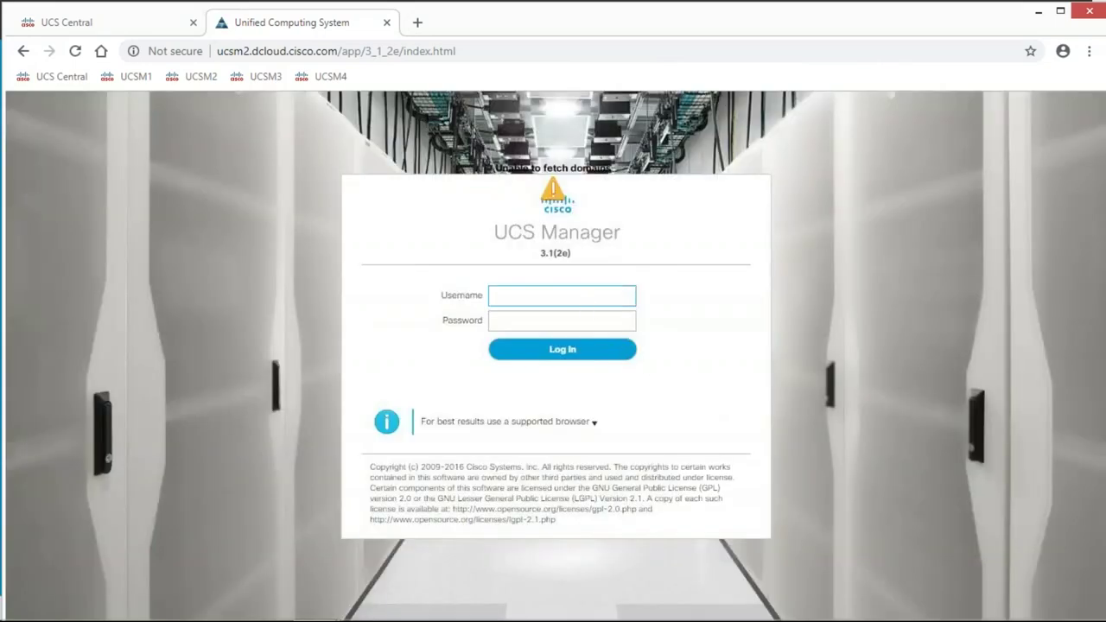
type("n")
key("Tab")
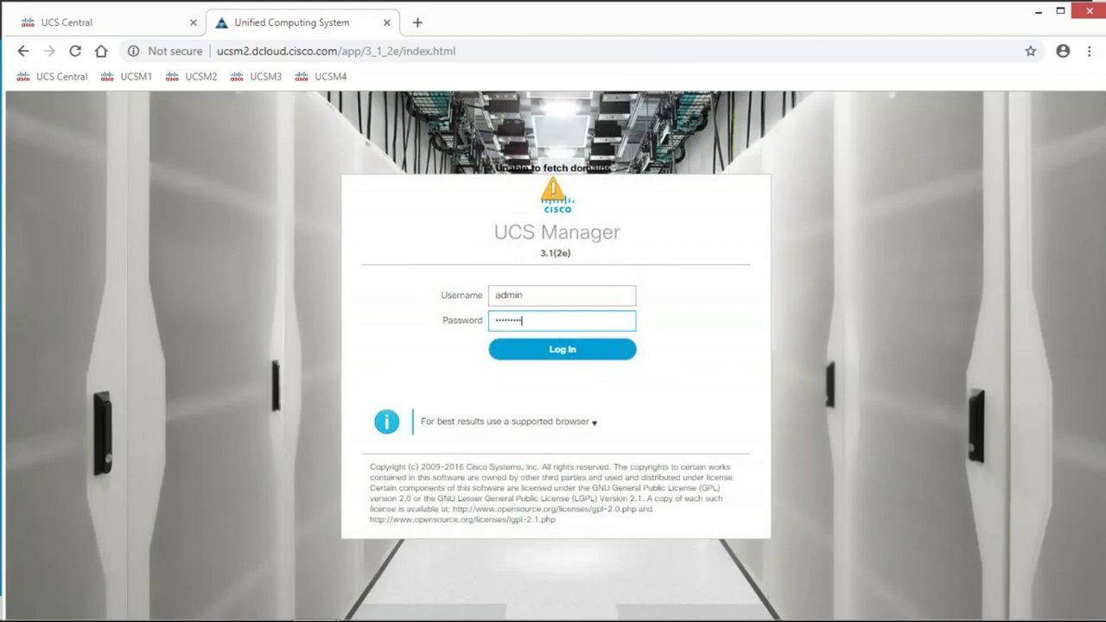
key("Return")
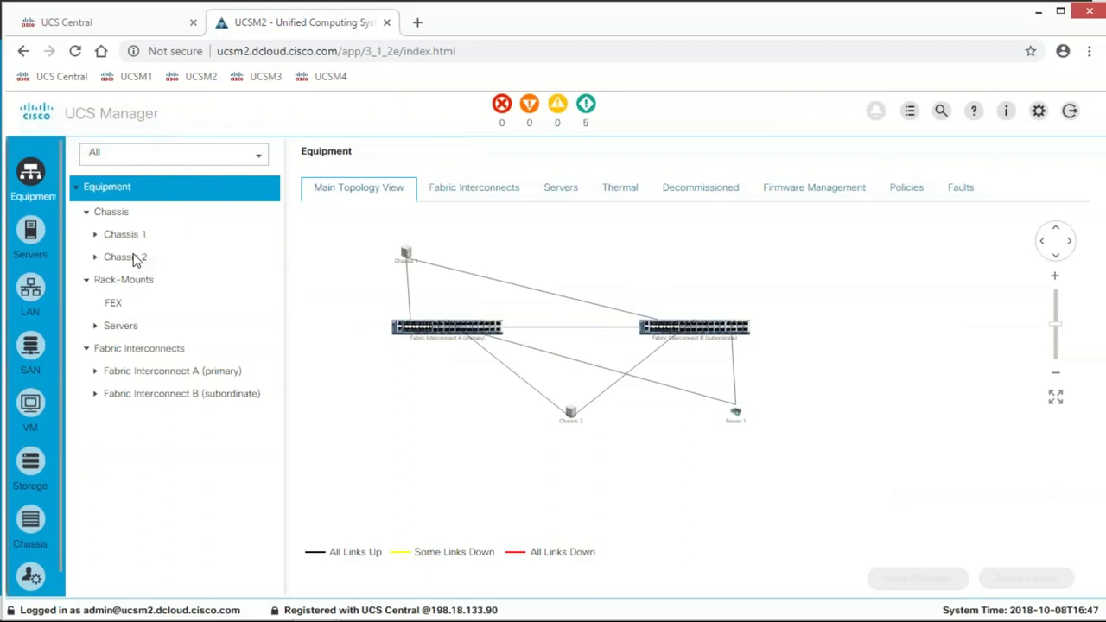
Step: Open GSP-DEMO-1 under root/PRODUCTION and check its Associating state in Status Details
left_click(31, 240)
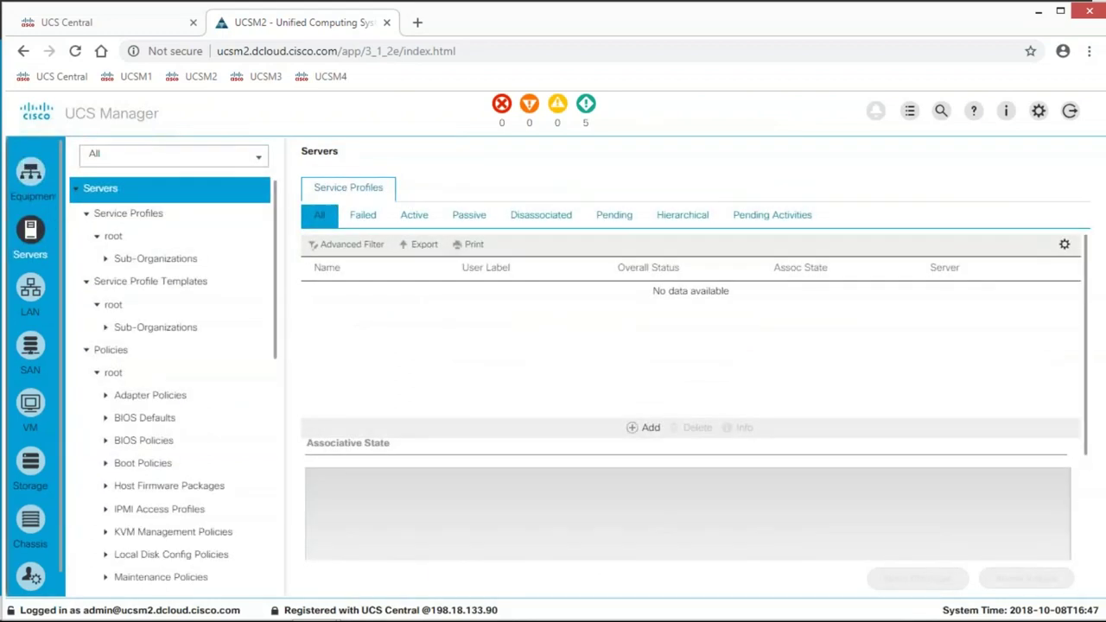
left_click(105, 258)
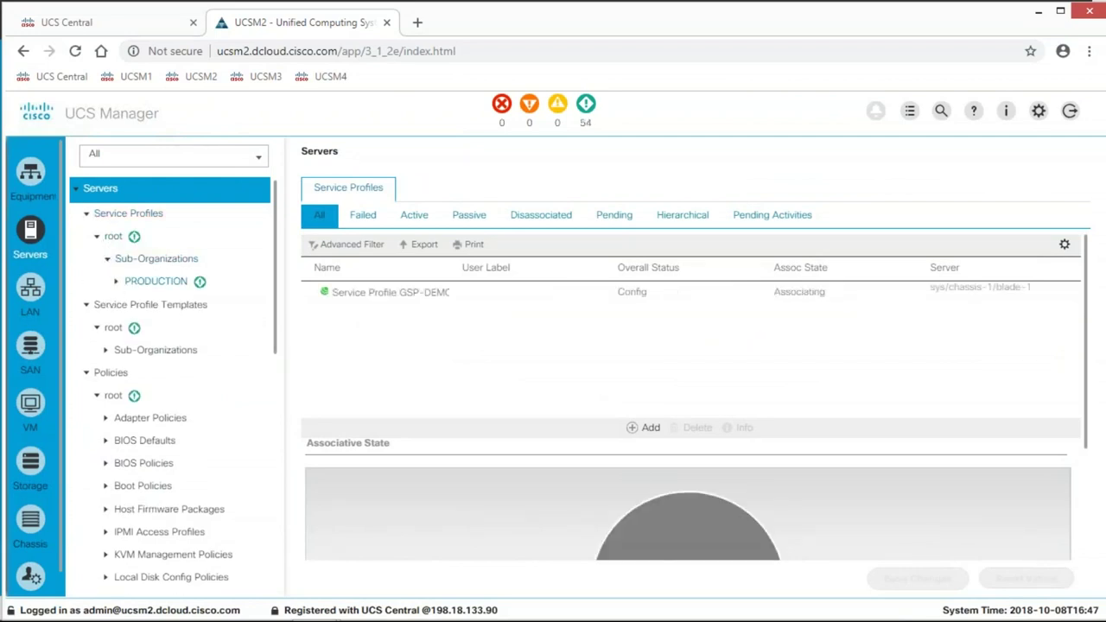
left_click(116, 281)
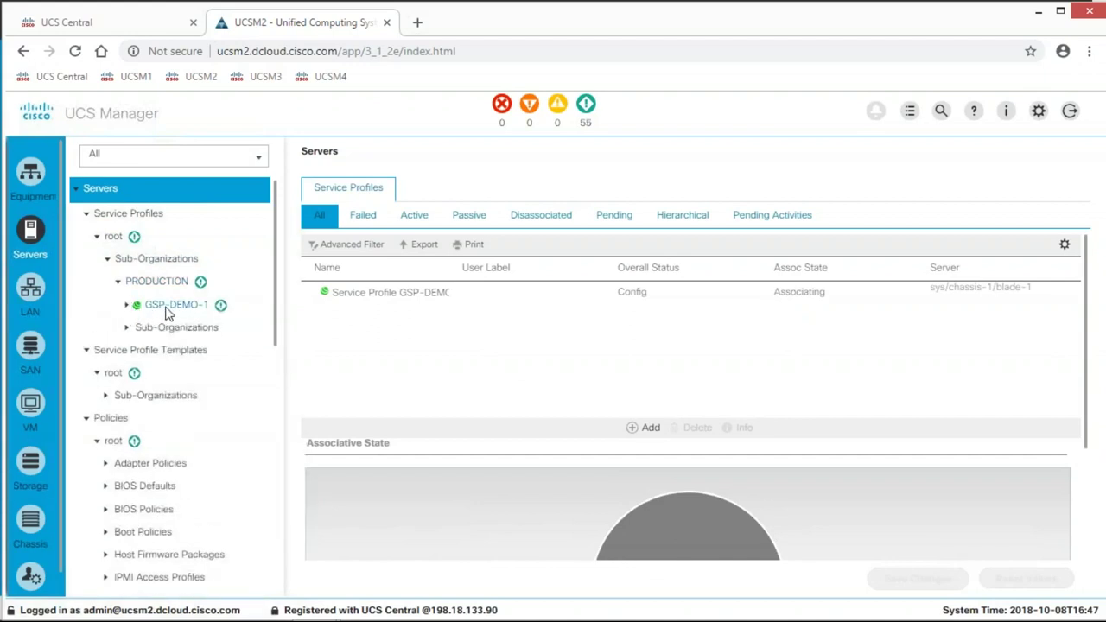
left_click(129, 309)
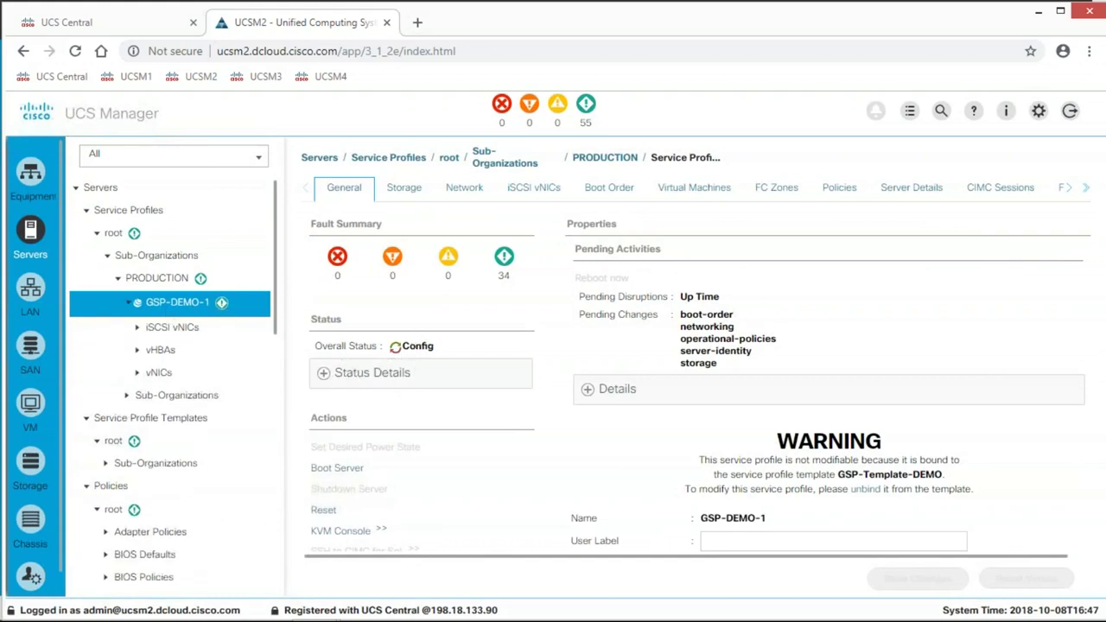
left_click(323, 373)
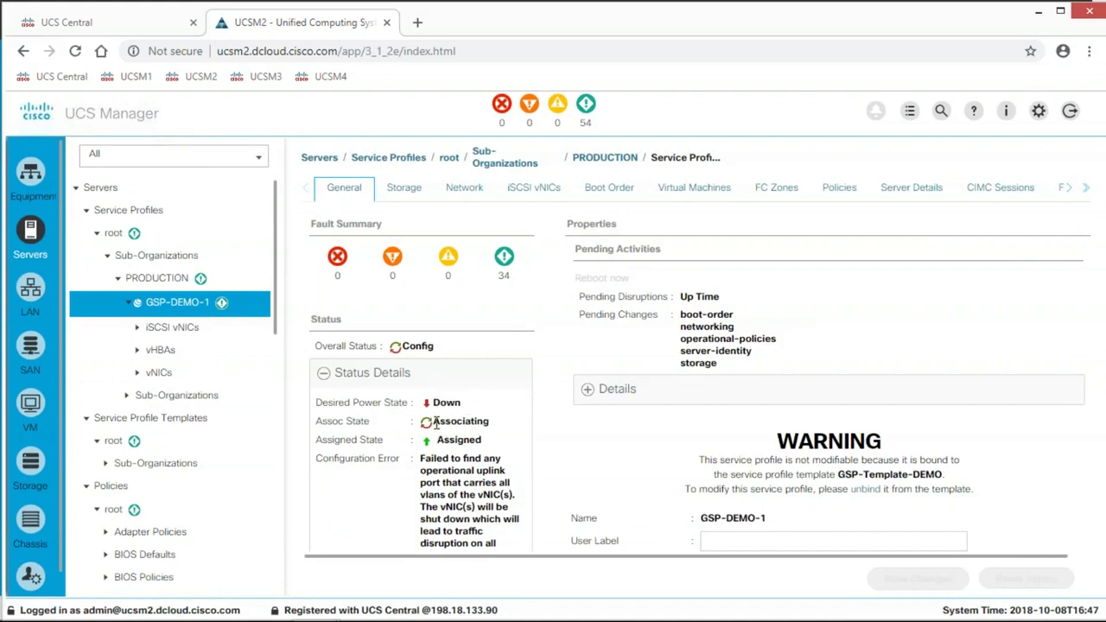
left_click_drag(434, 421, 497, 420)
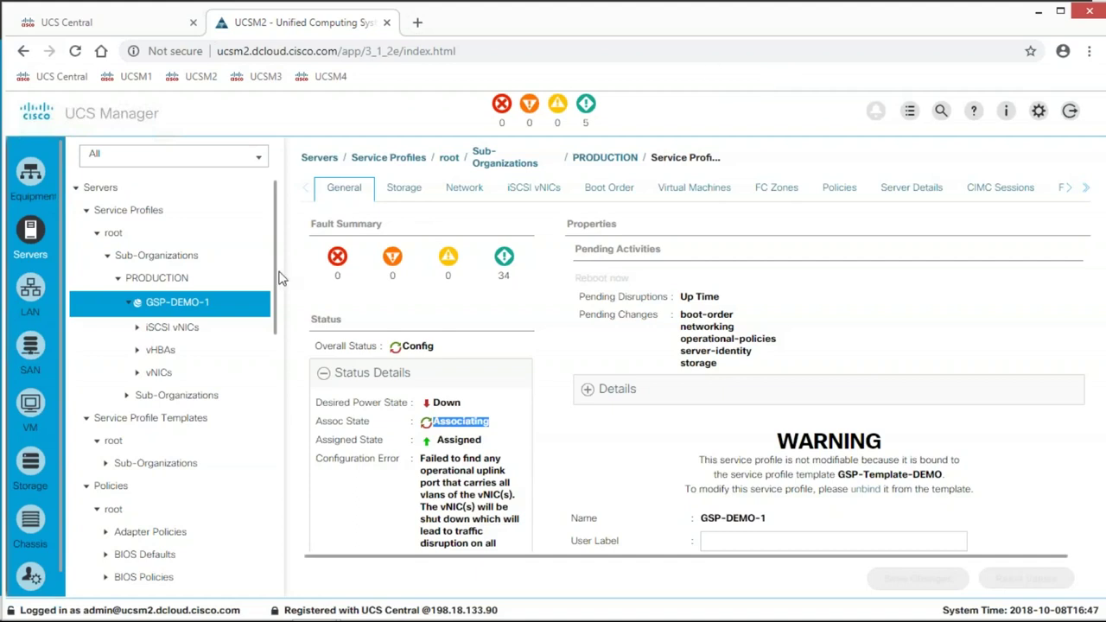
Step: Expand the profile's vNICs and show vnic0's properties and VLANs
left_click(139, 375)
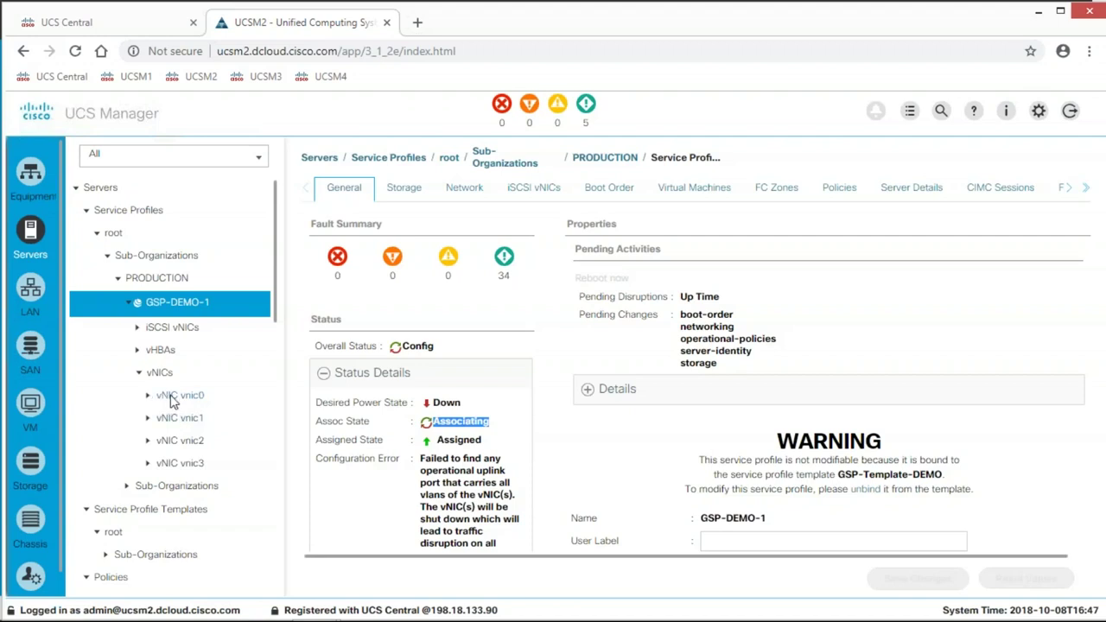
left_click(150, 399)
left_click(148, 394)
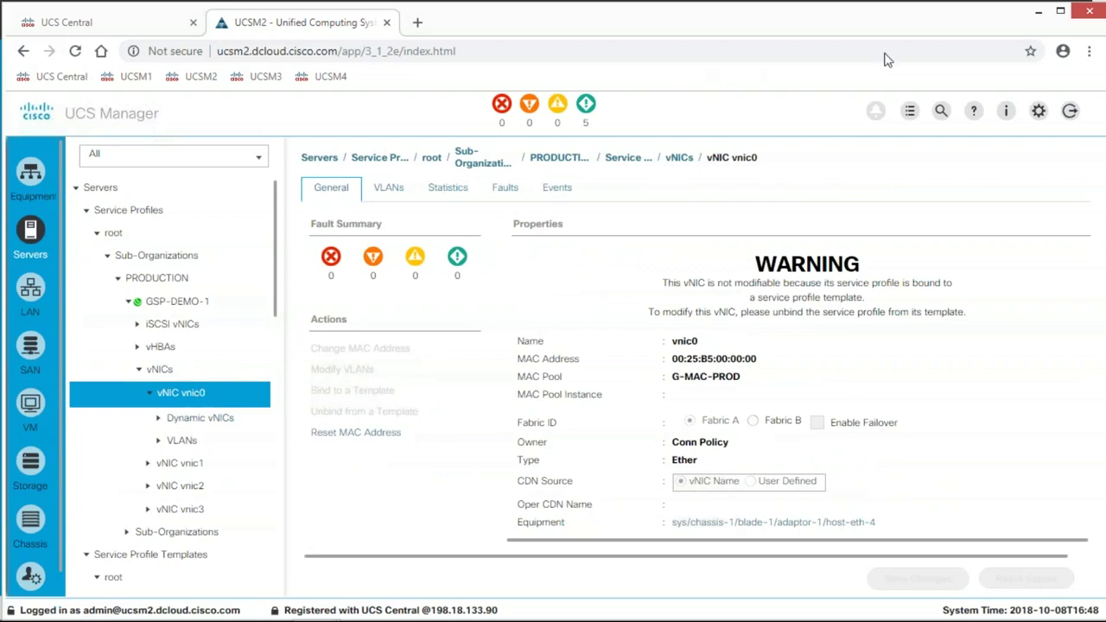
Step: Refresh GSP-DEMO-1 in UCS Central until it shows association with UCSM2 1/1
left_click(127, 26)
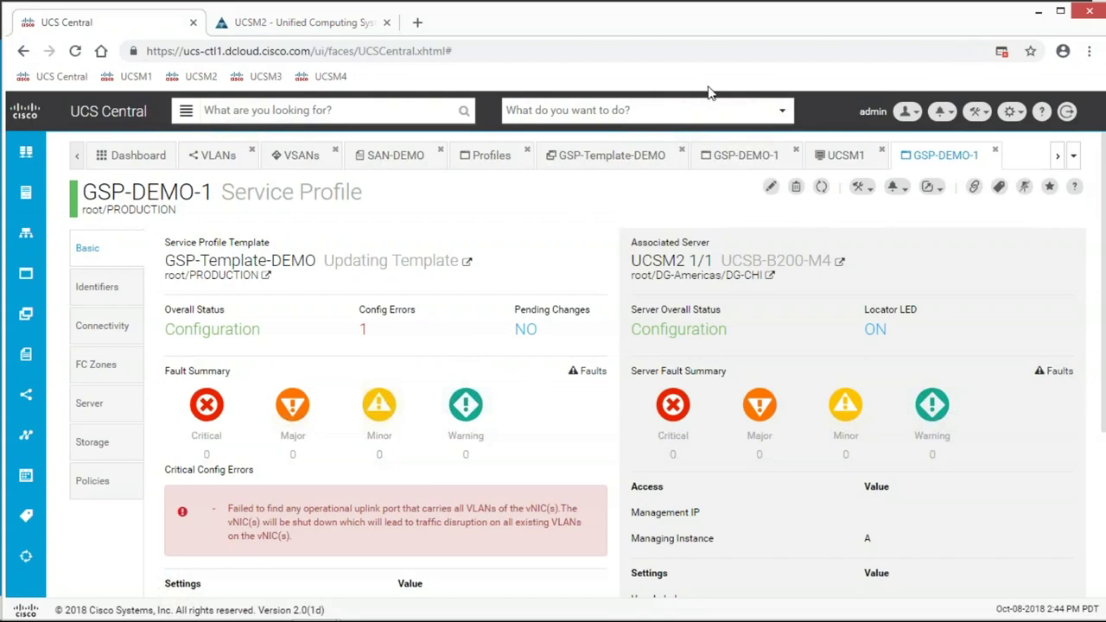
left_click(819, 188)
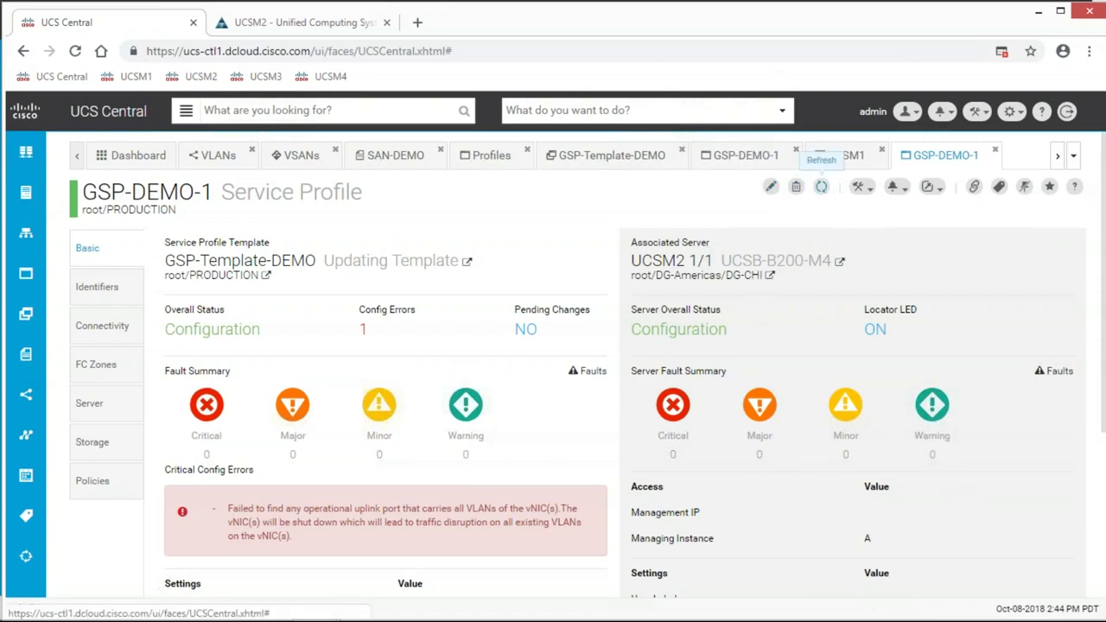
left_click(818, 189)
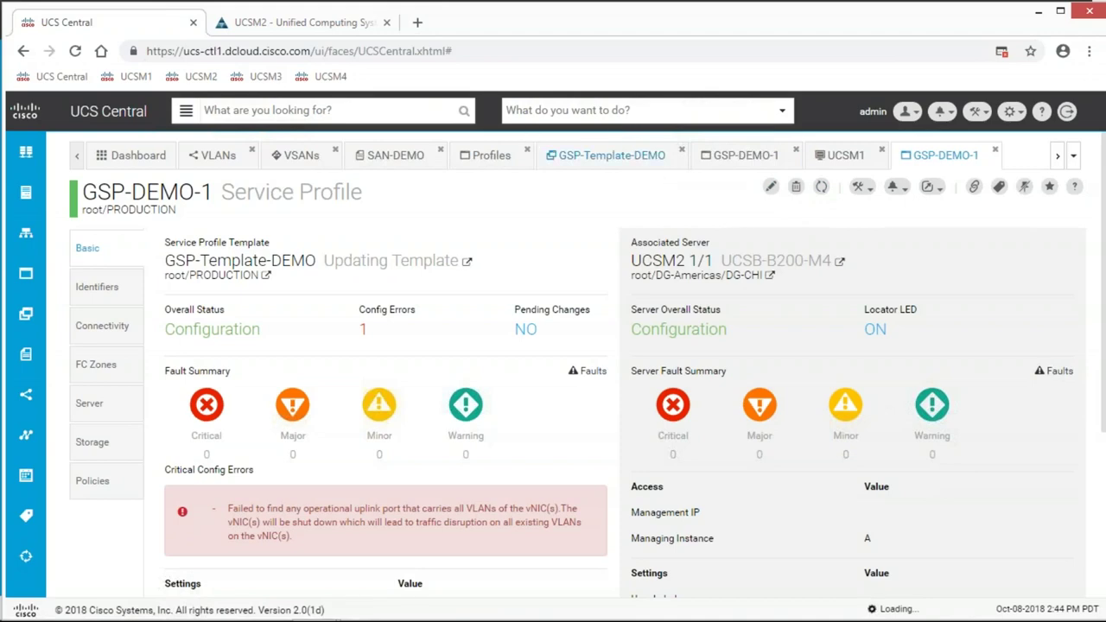
Step: Review the profile's Policies, Server, FC Zones and Identifiers tabs
left_click(93, 485)
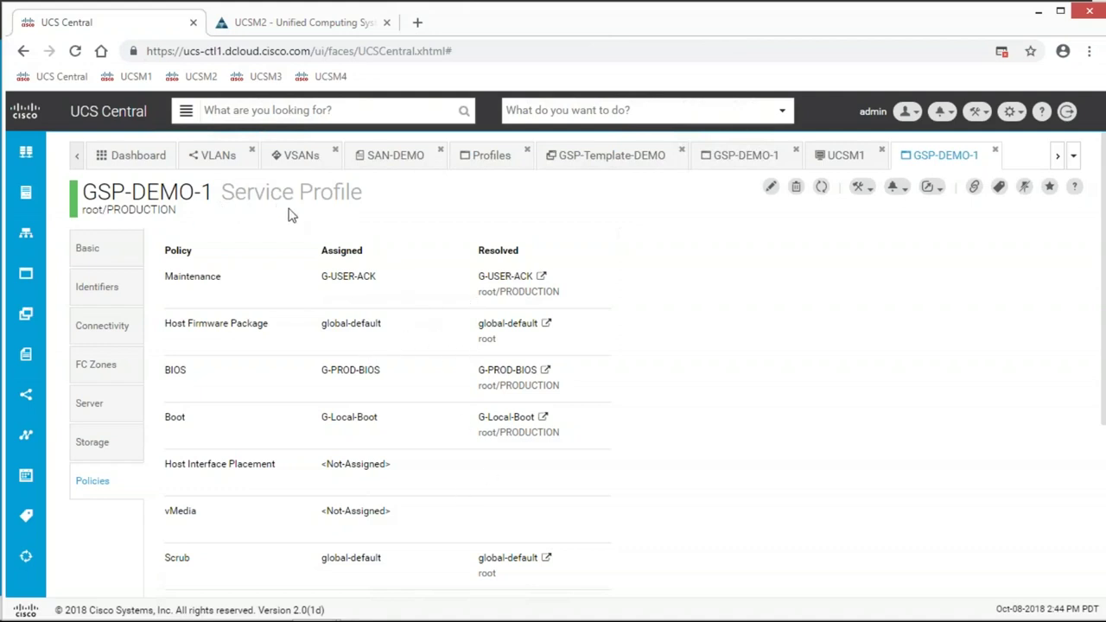
left_click(100, 408)
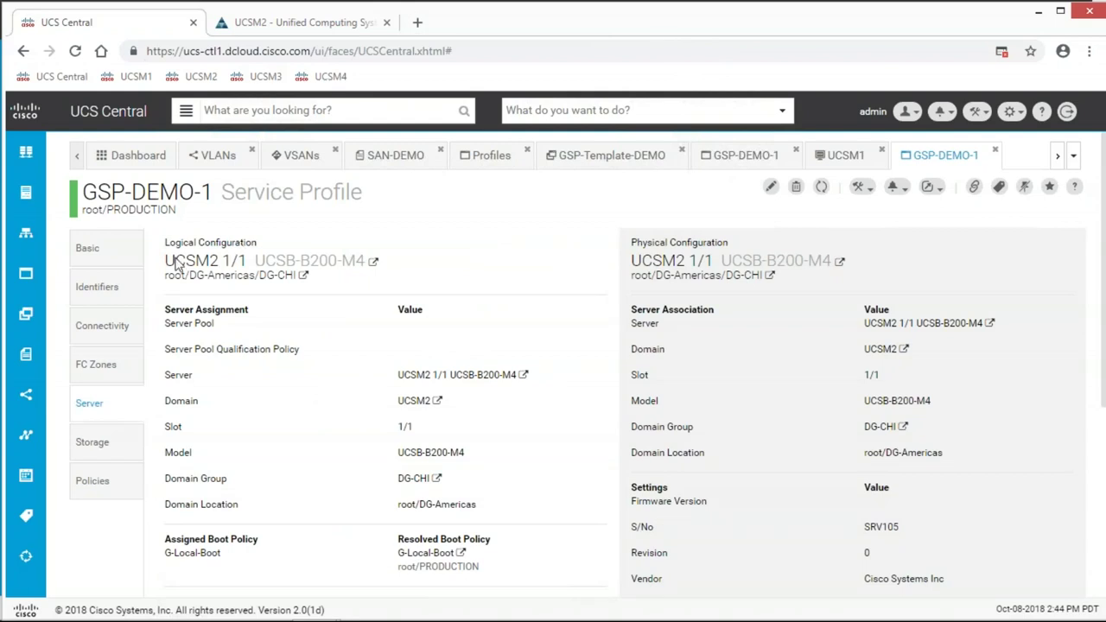
left_click(95, 367)
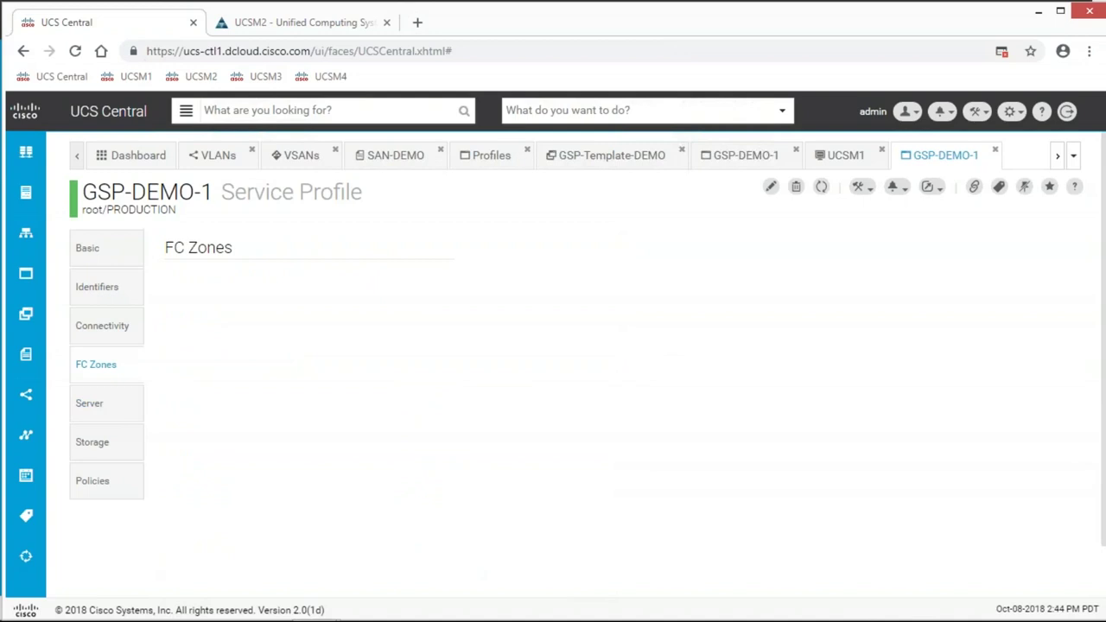
left_click(98, 289)
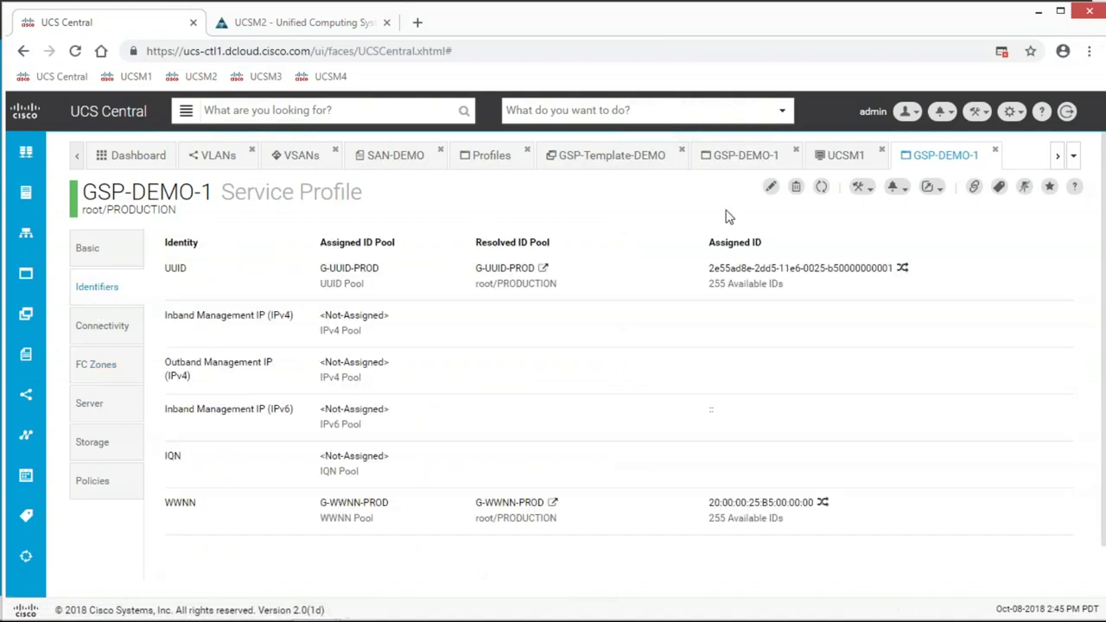
Step: Try a KVM console, then launch the UCS domain by host name and close the 404 tab
left_click(942, 192)
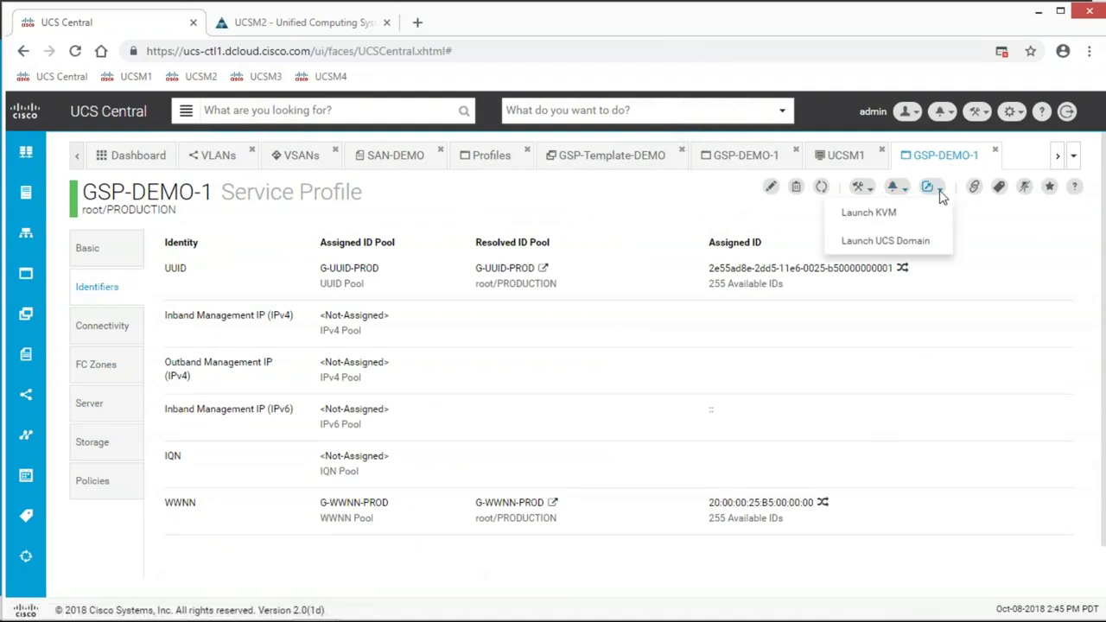
left_click(873, 214)
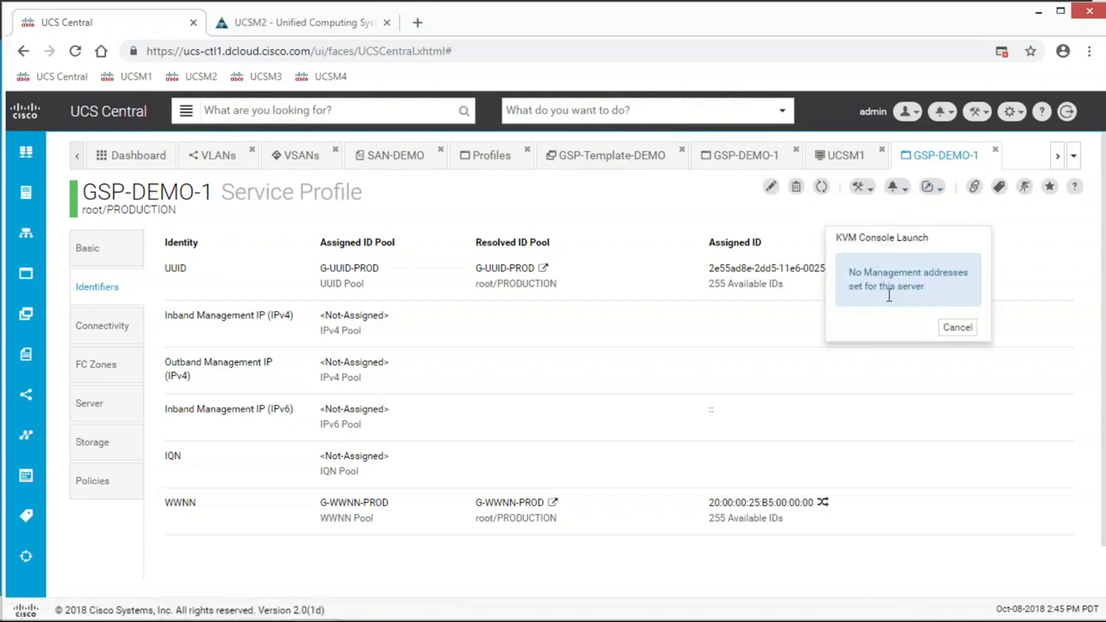
left_click(958, 328)
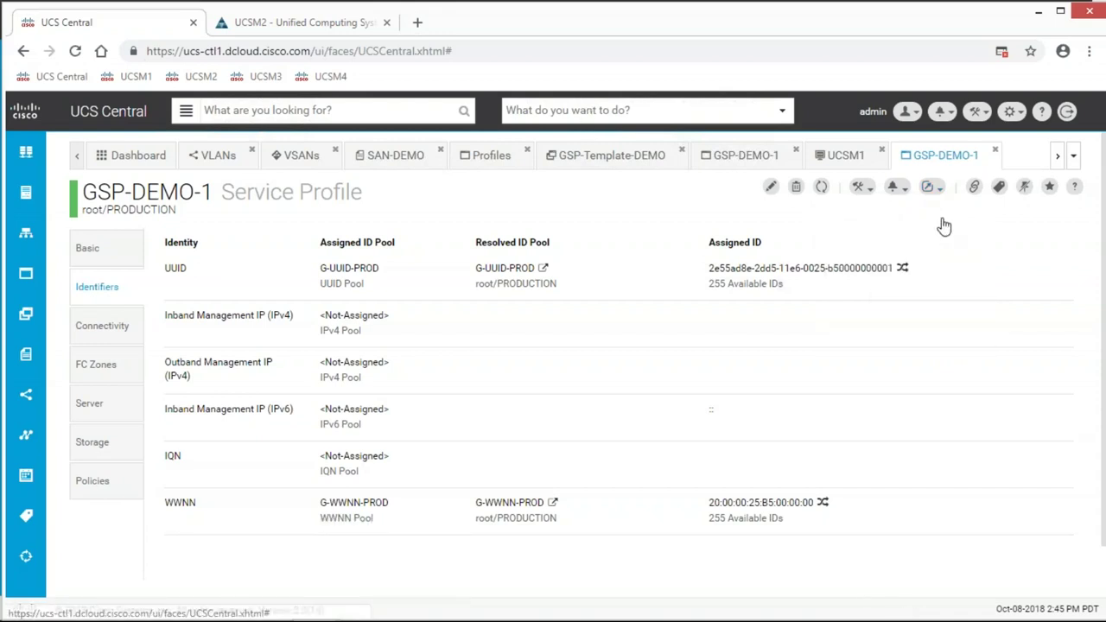
left_click(940, 192)
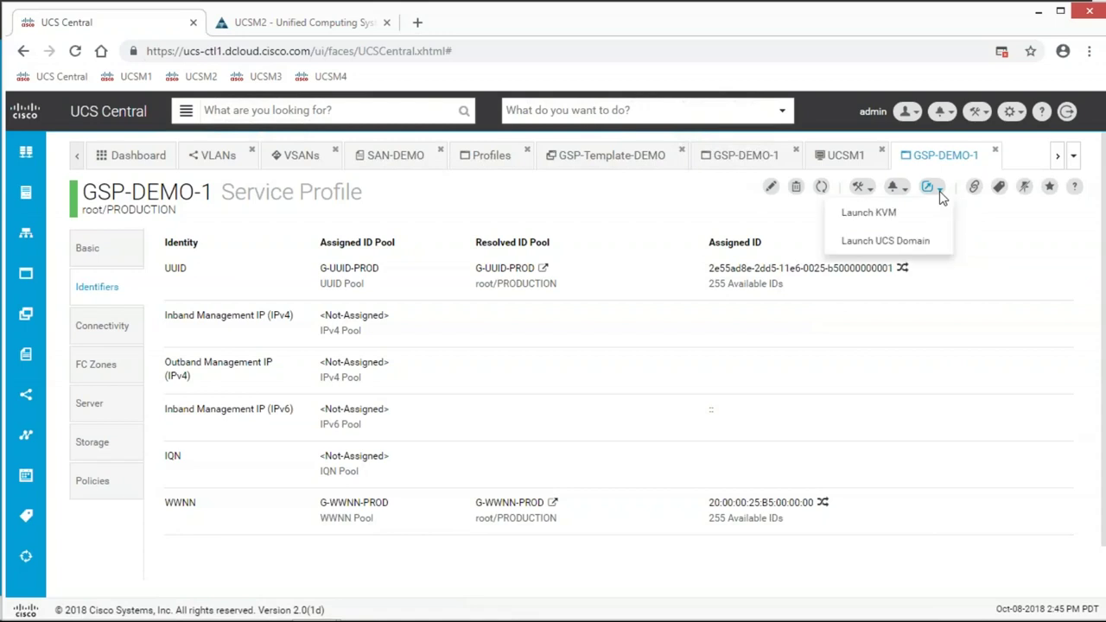
left_click(904, 246)
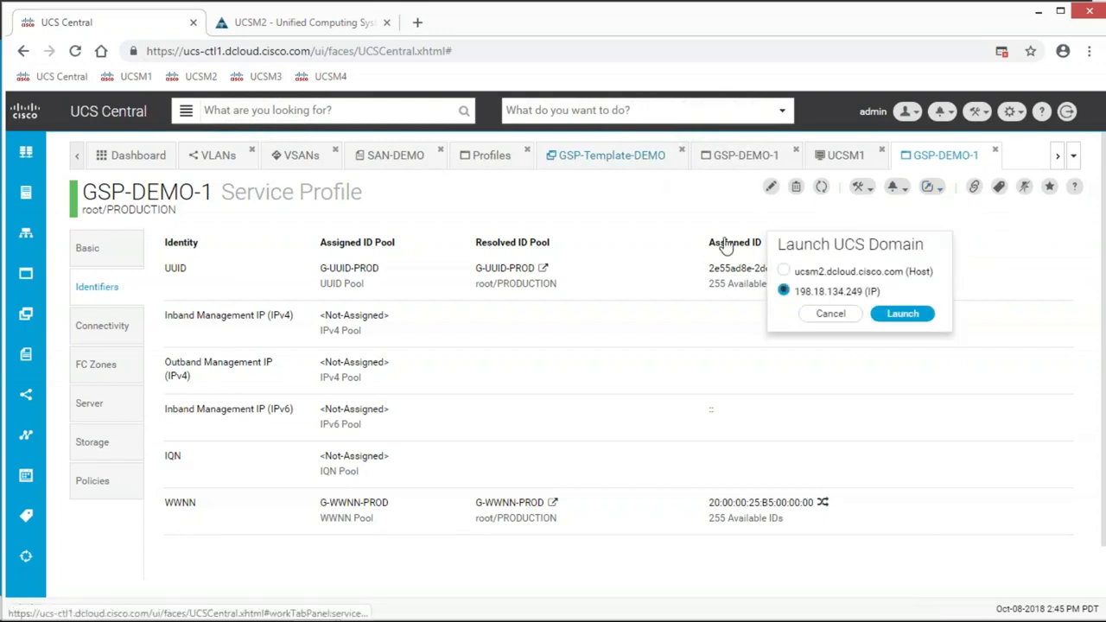
left_click(864, 273)
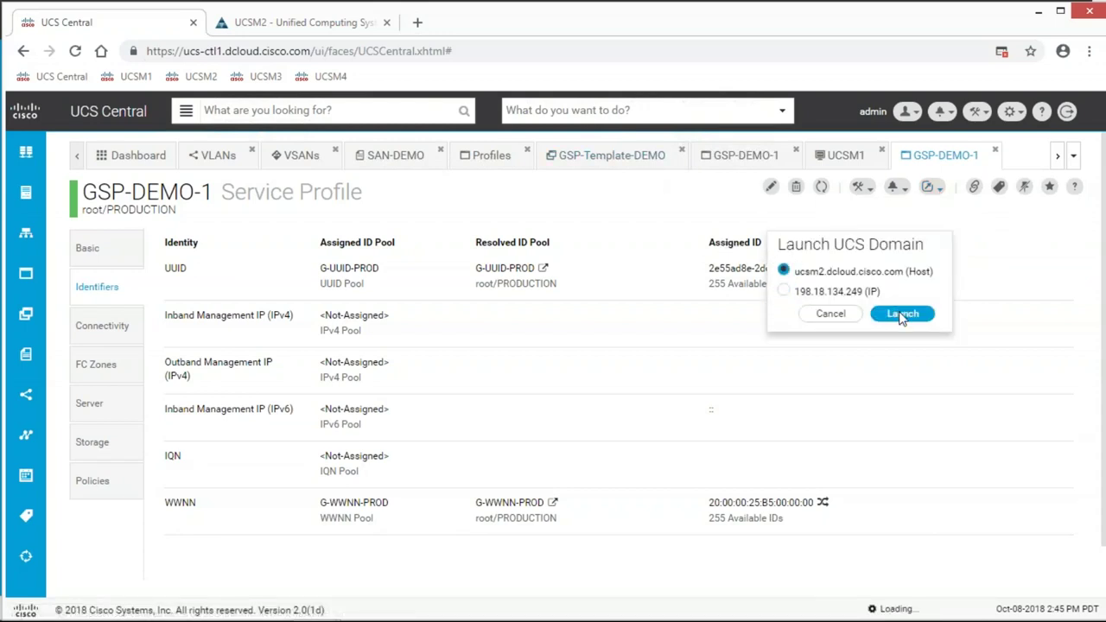
left_click(903, 314)
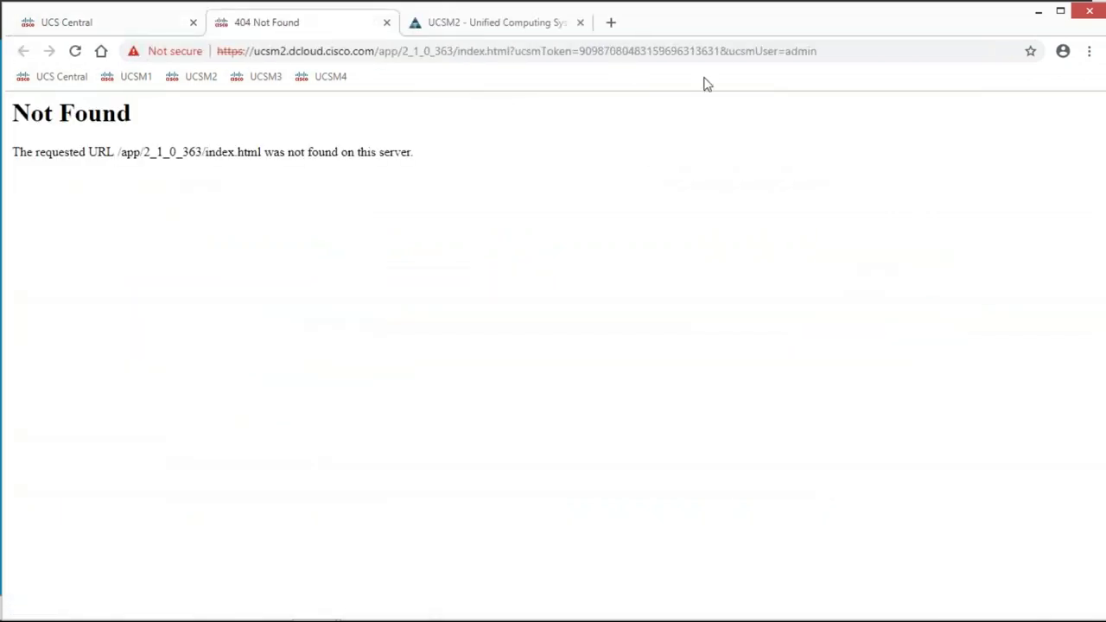
left_click(387, 23)
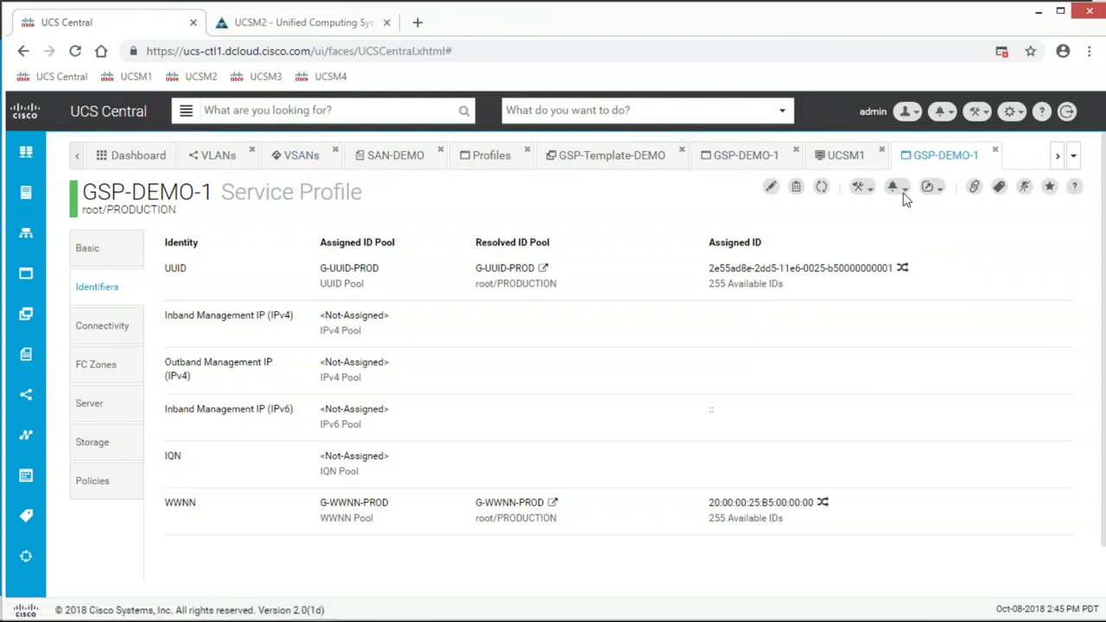
Step: Launch the domain by IP address, close the 404 tab, and always allow UCS Central pop-ups
left_click(870, 192)
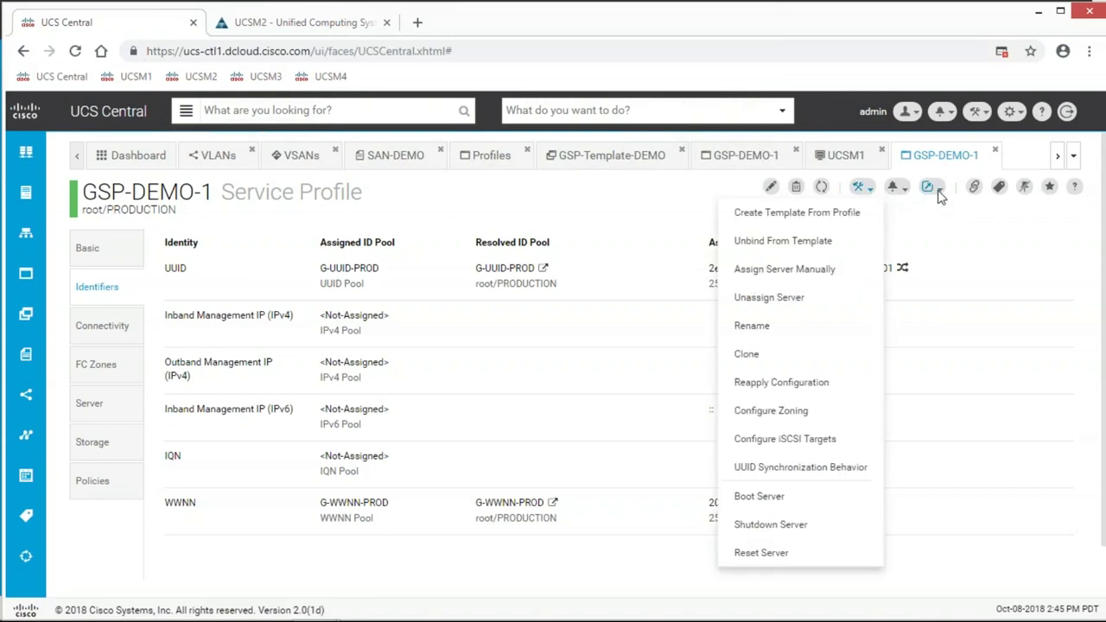
left_click(939, 192)
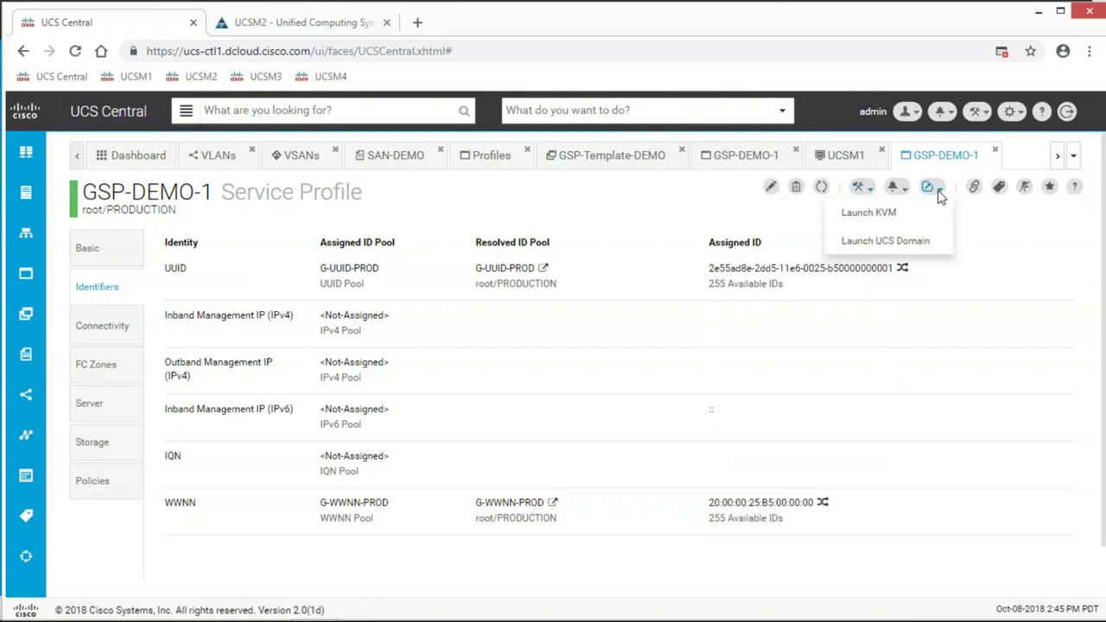
left_click(897, 244)
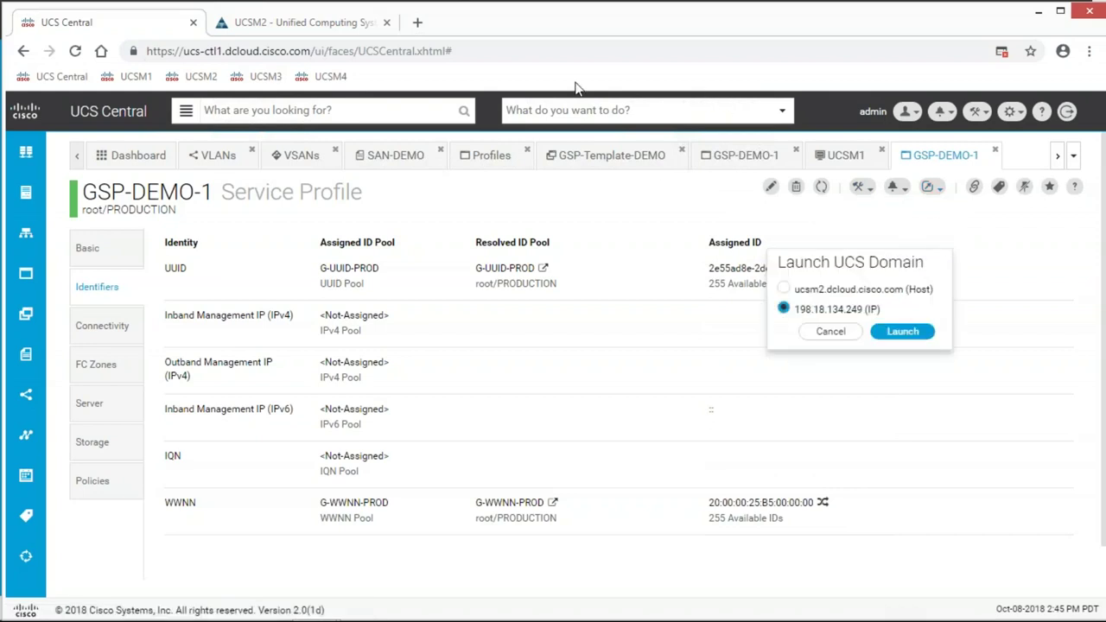
left_click(893, 335)
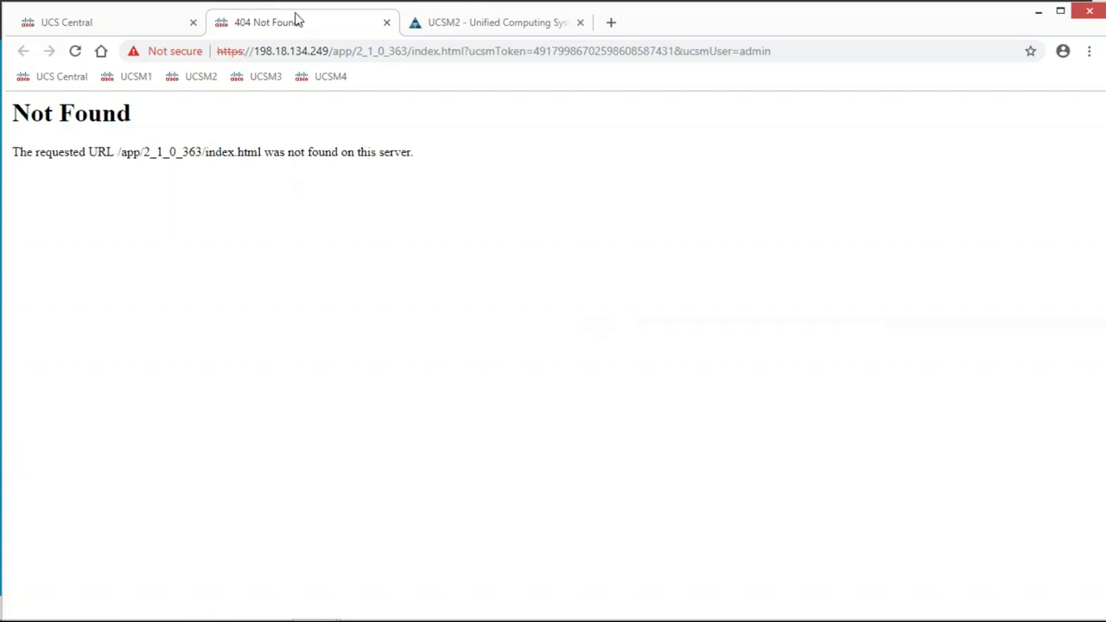
left_click(386, 23)
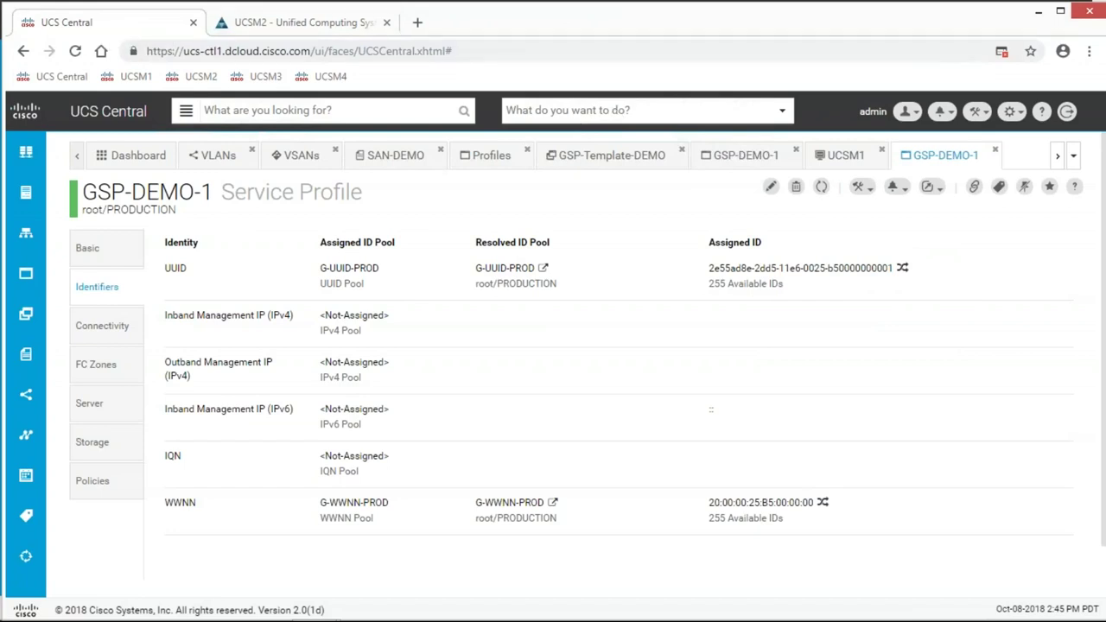
left_click(1002, 51)
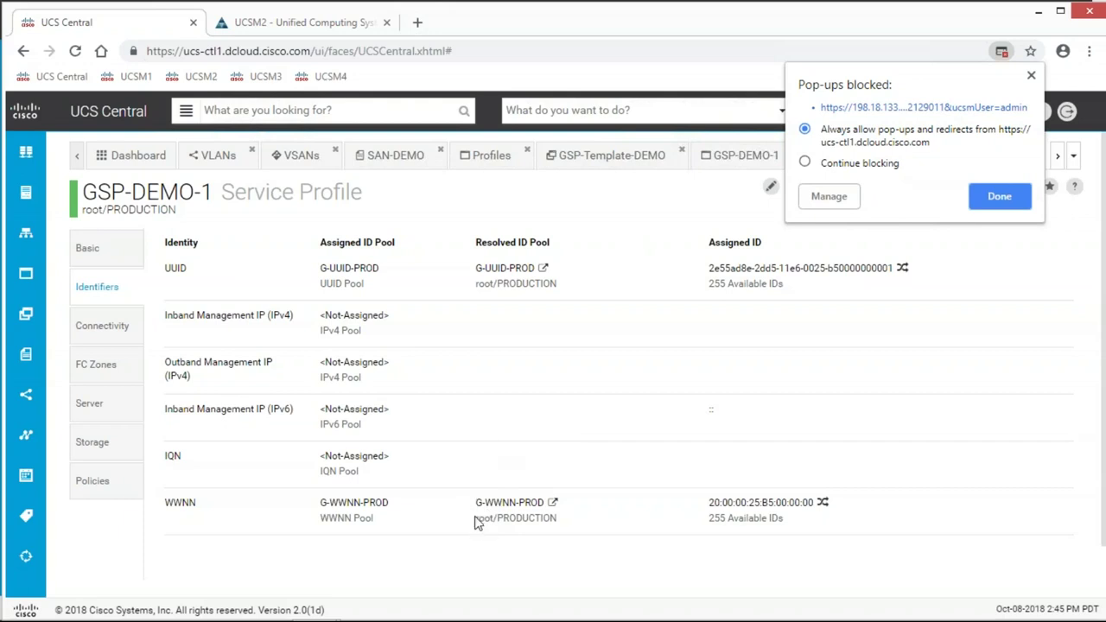
left_click(540, 477)
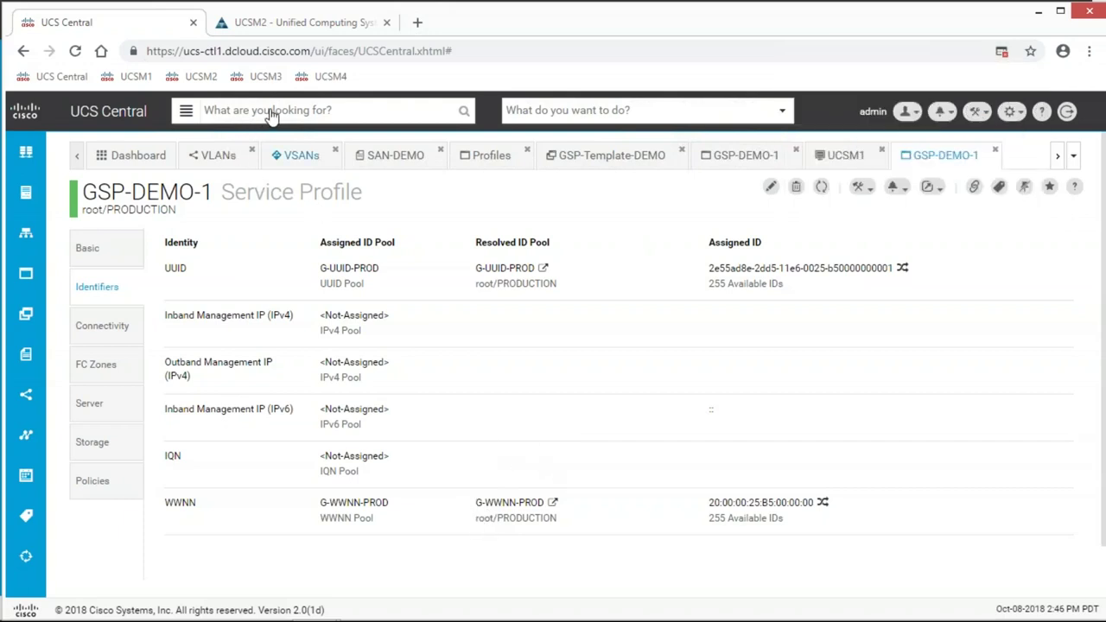
Step: Search 'ucsm', open the UCSM2 domain, and close the VSANs and SAN-DEMO tabs
type("uc")
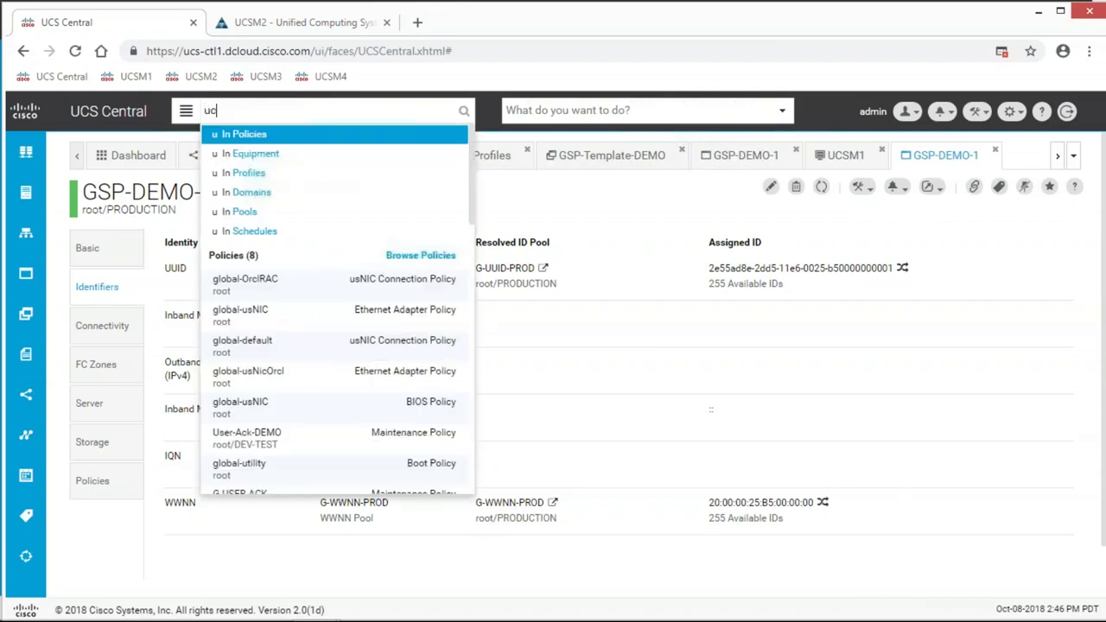
type("sm")
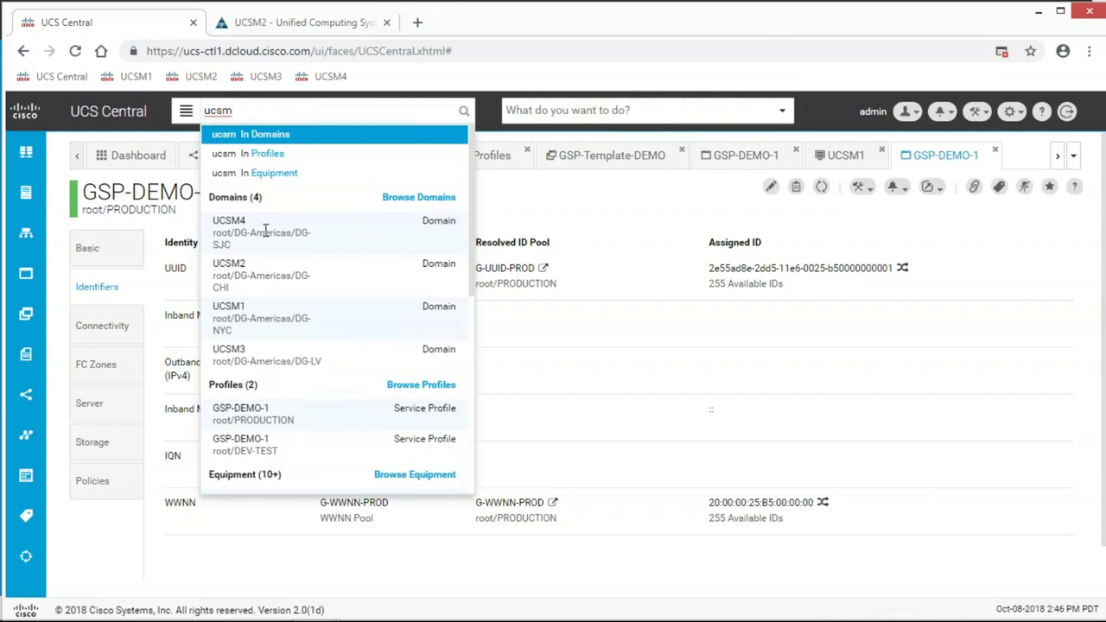
left_click(279, 283)
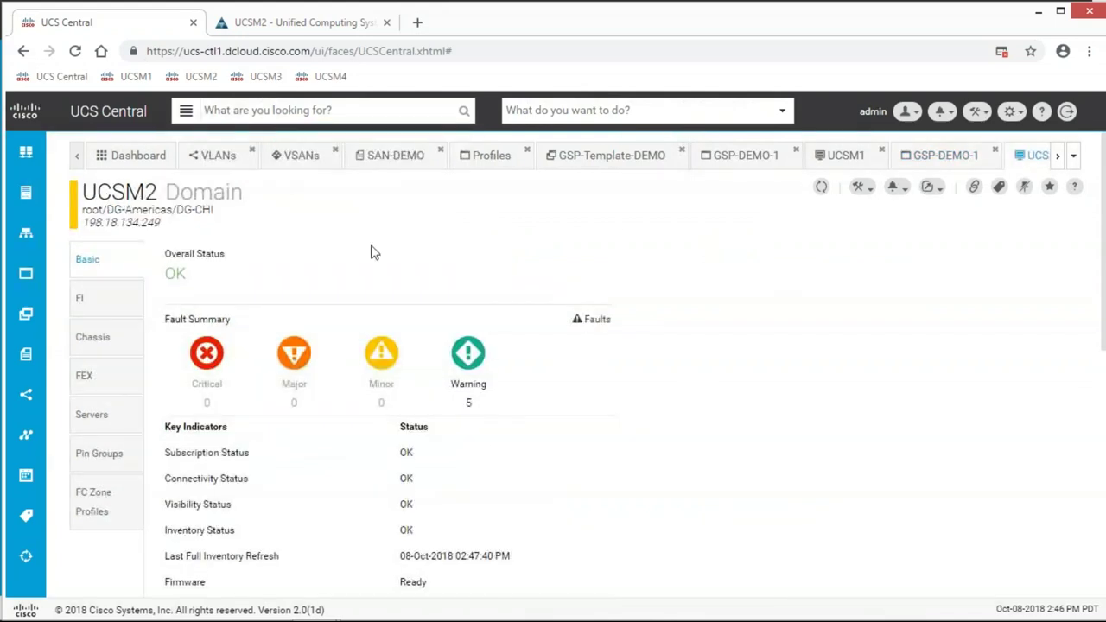
left_click(336, 152)
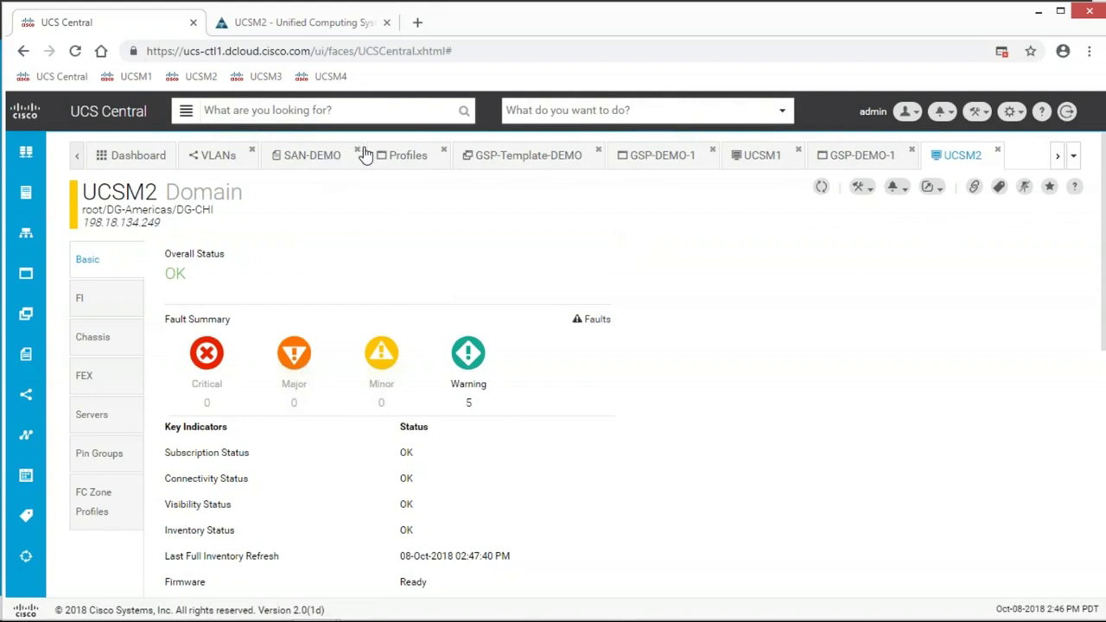
left_click(360, 152)
left_click(868, 159)
Step: Launch the UCSM2 domain twice, returning to UCS Central after each Not Found page
left_click(941, 191)
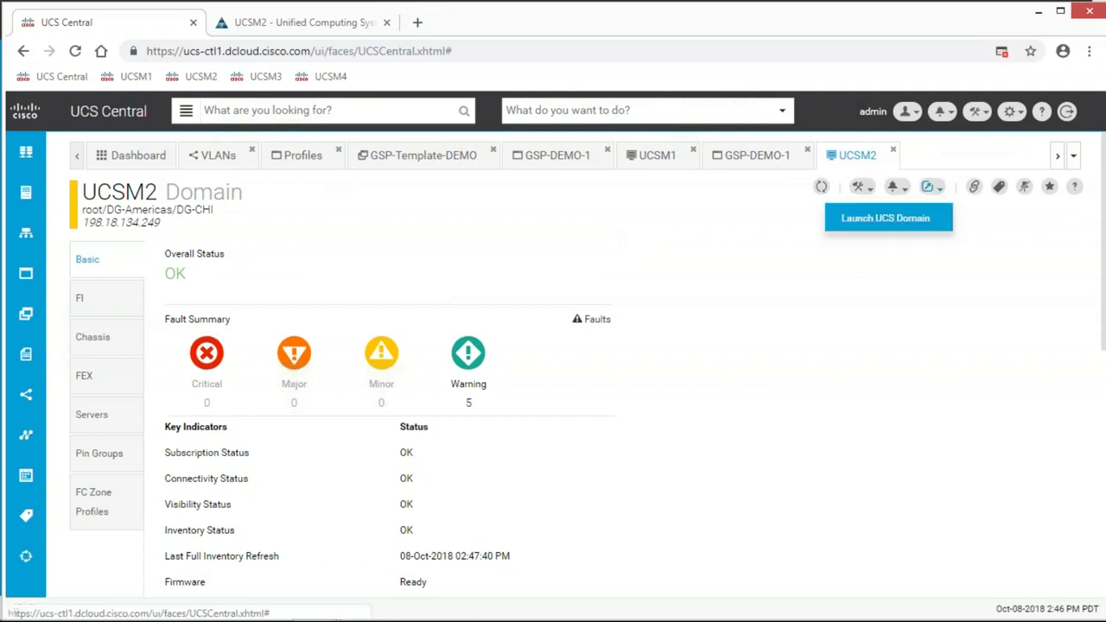
left_click(898, 222)
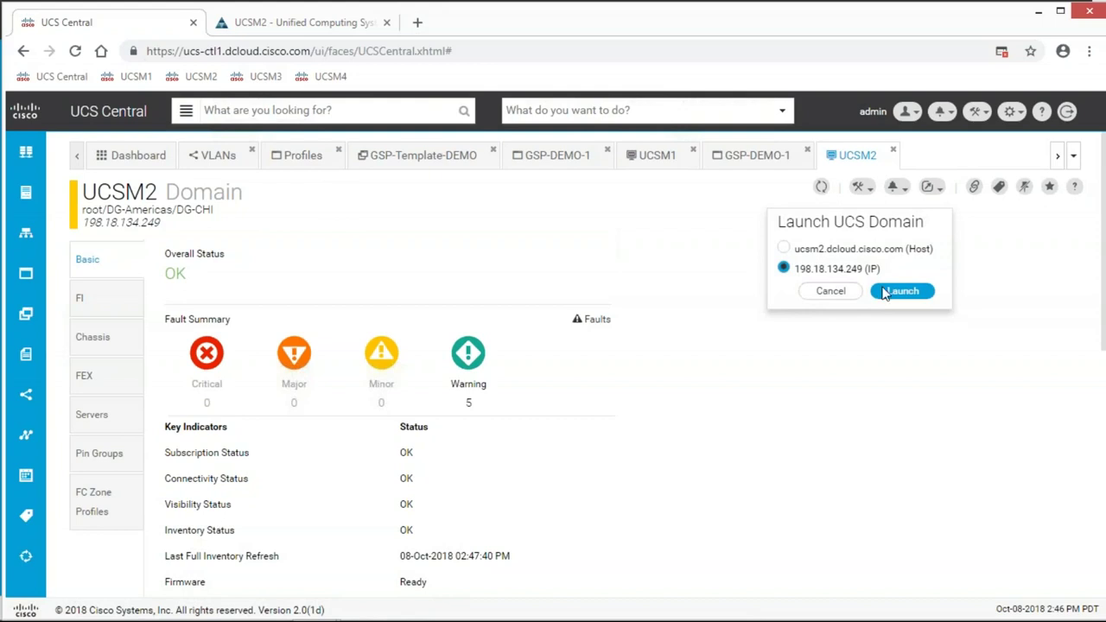
left_click(902, 290)
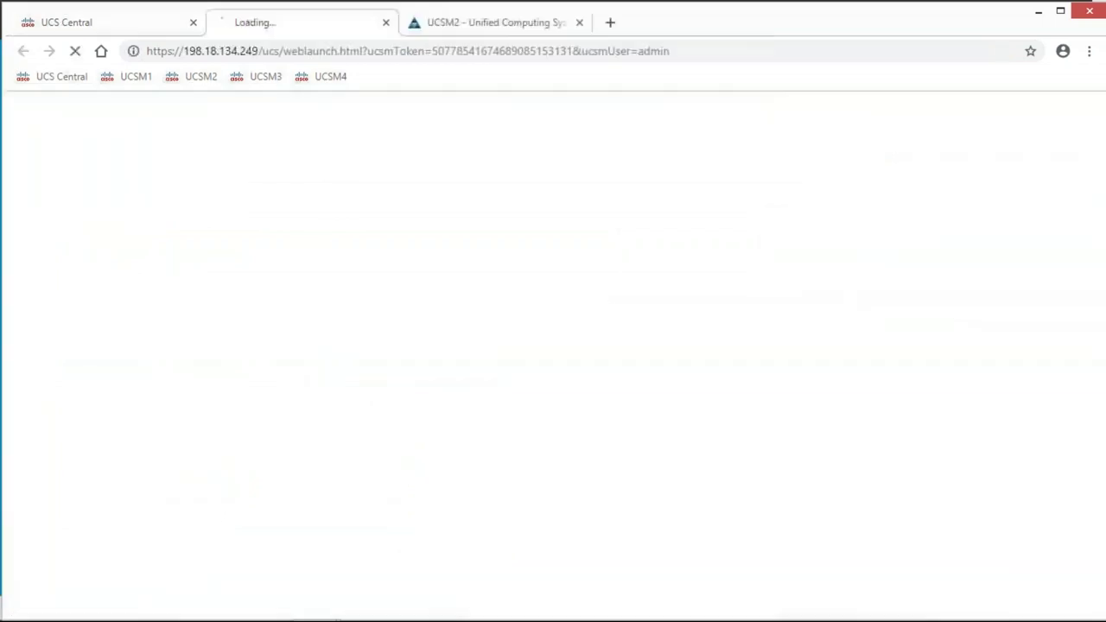
left_click(156, 27)
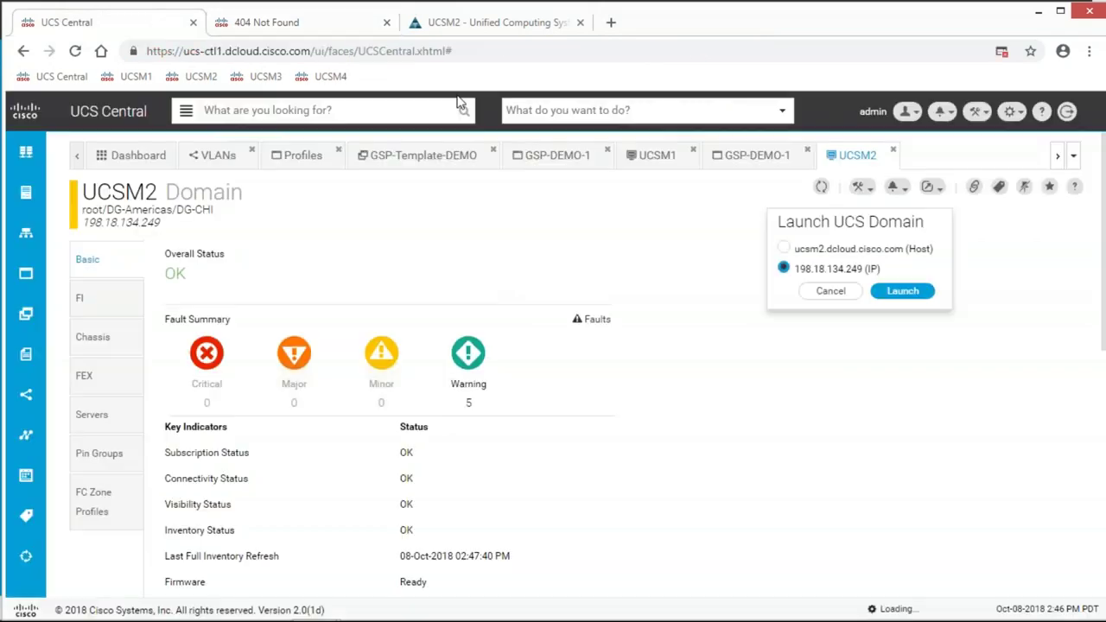
left_click(939, 192)
left_click(904, 228)
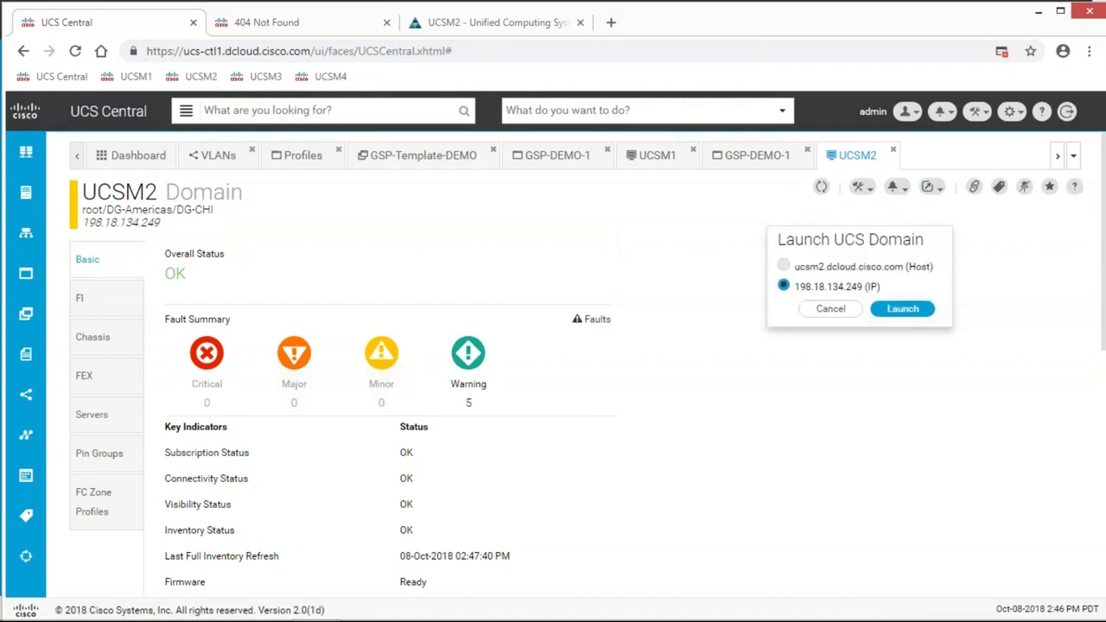
left_click(902, 309)
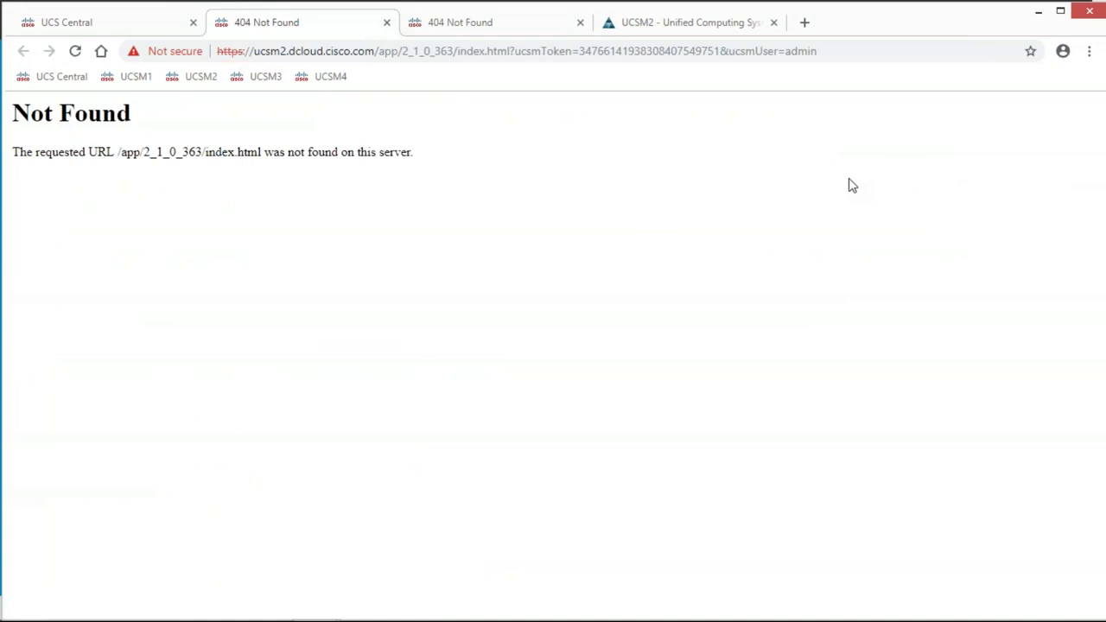
left_click(144, 26)
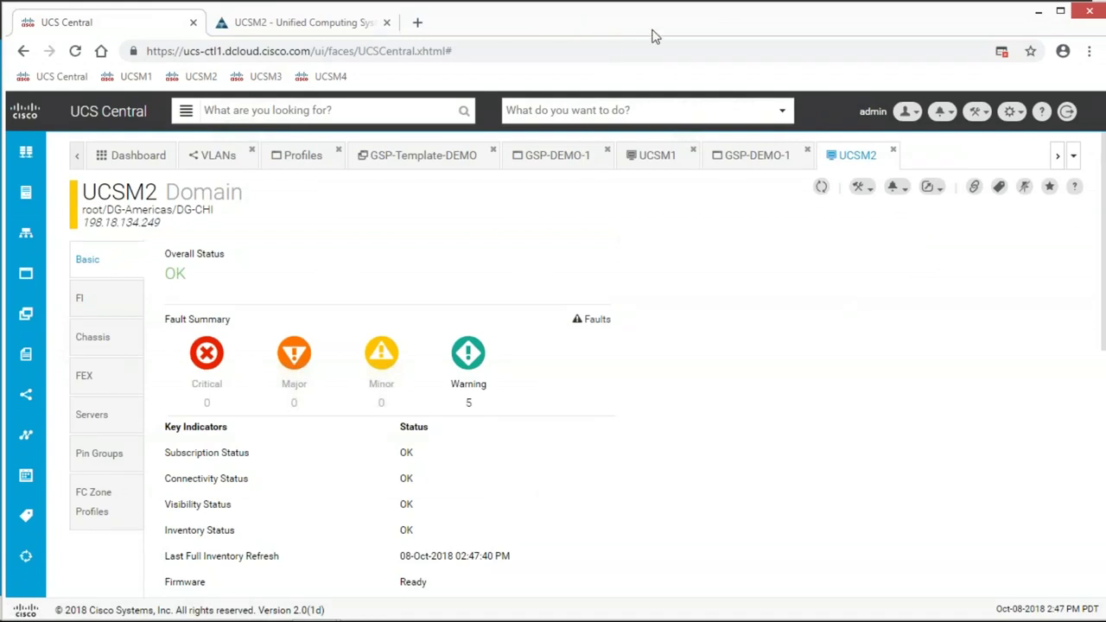
Step: In the UCSM2 session, check GSP-DEMO-1's association status, then show the LAN section
left_click(333, 26)
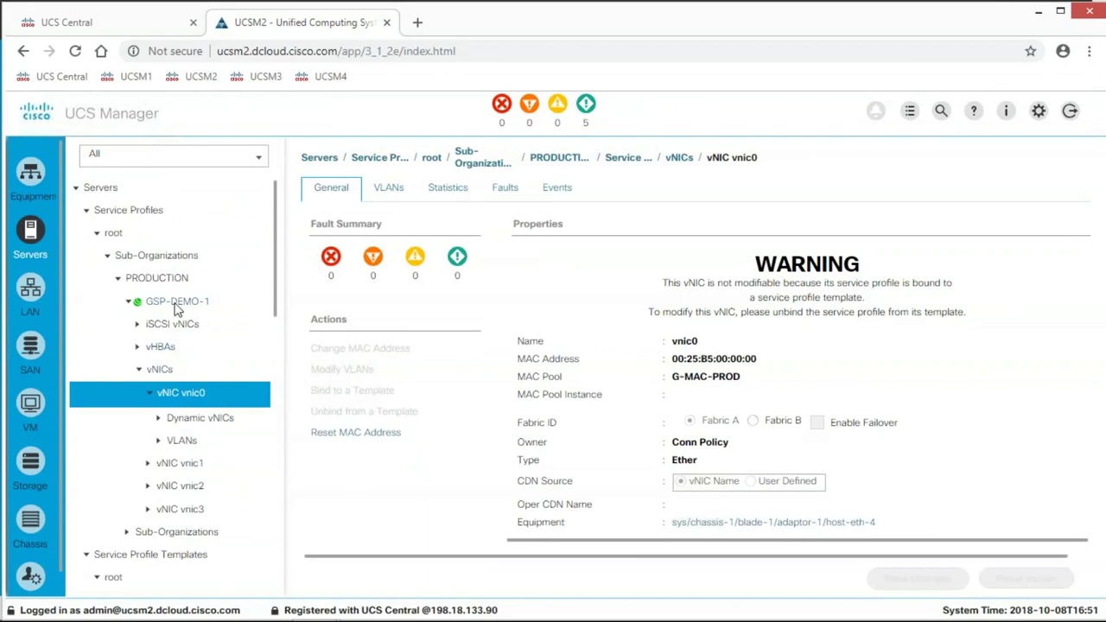
left_click(268, 301)
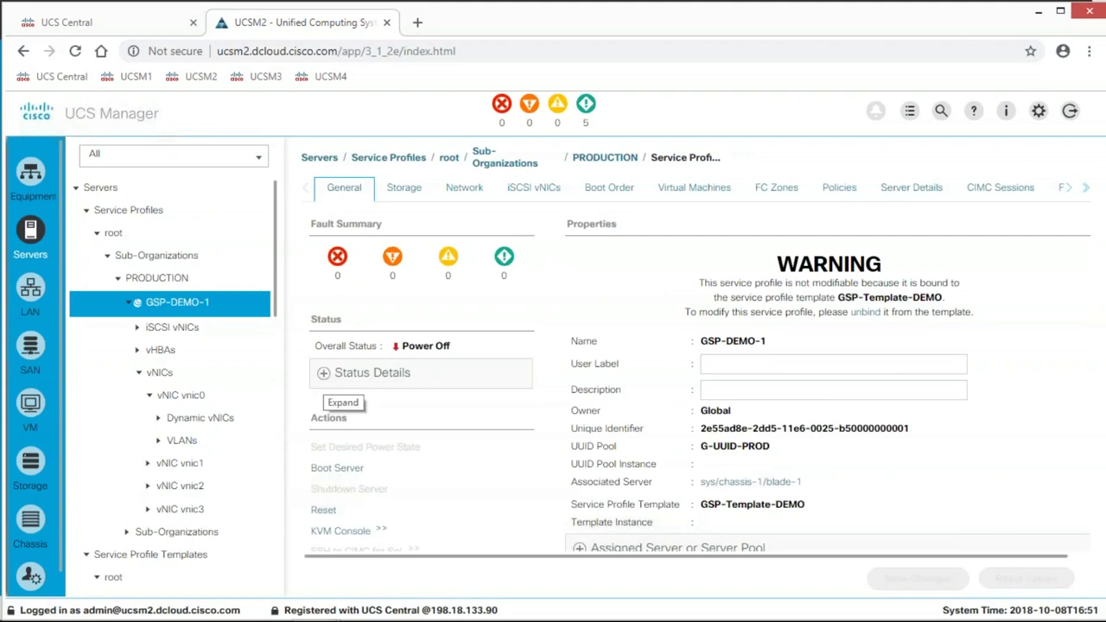
left_click(323, 373)
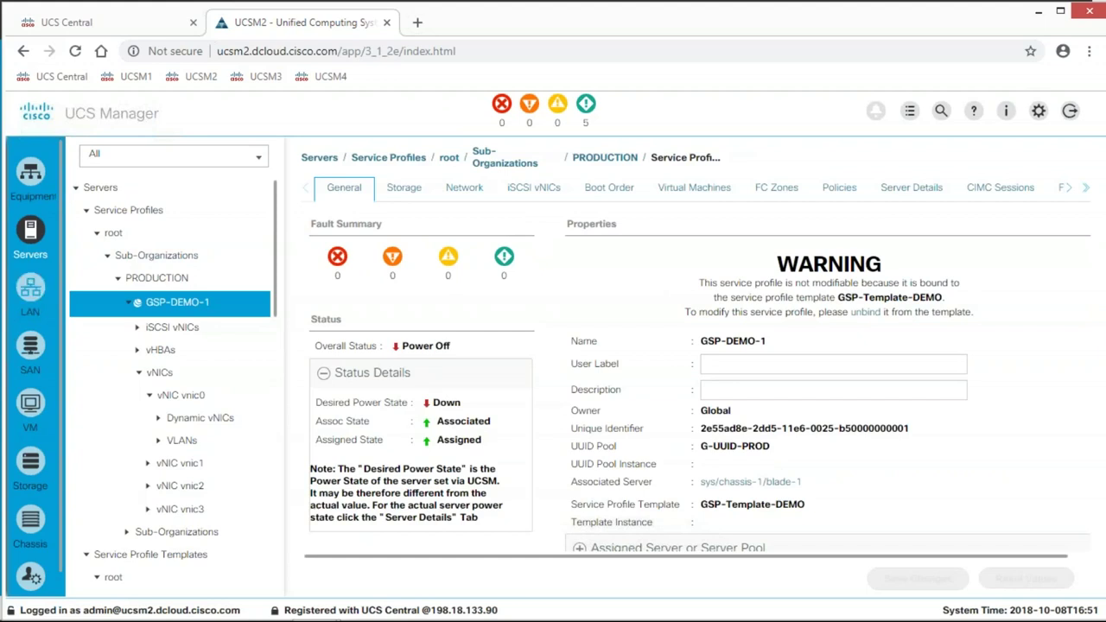
left_click(30, 294)
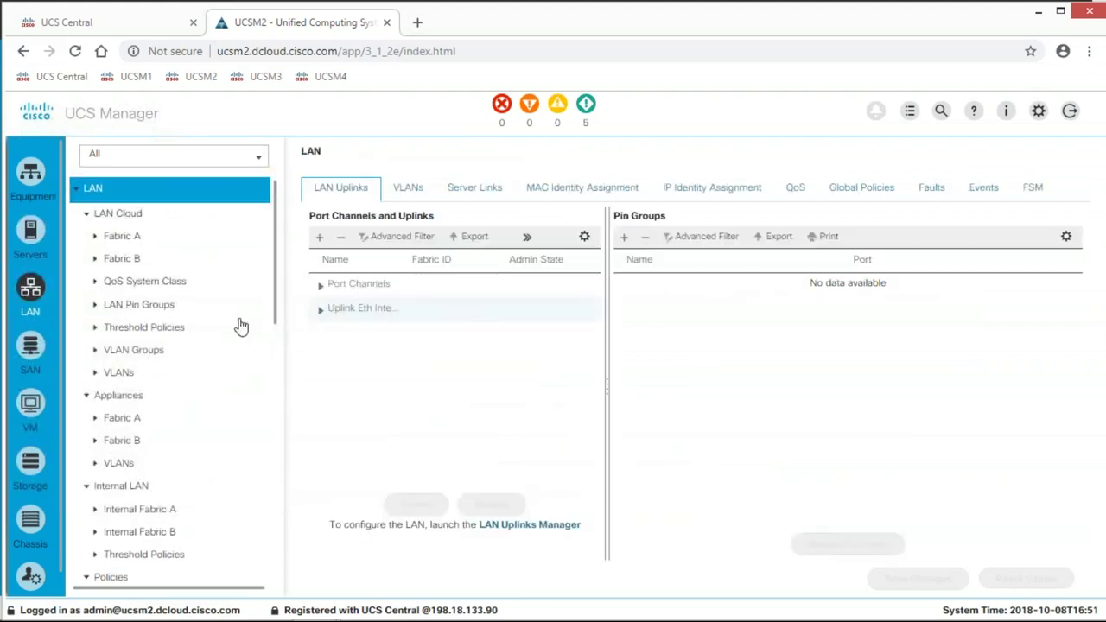
Step: View the Fabric A VLANs and the SAN section, then switch back to UCS Central
left_click(410, 187)
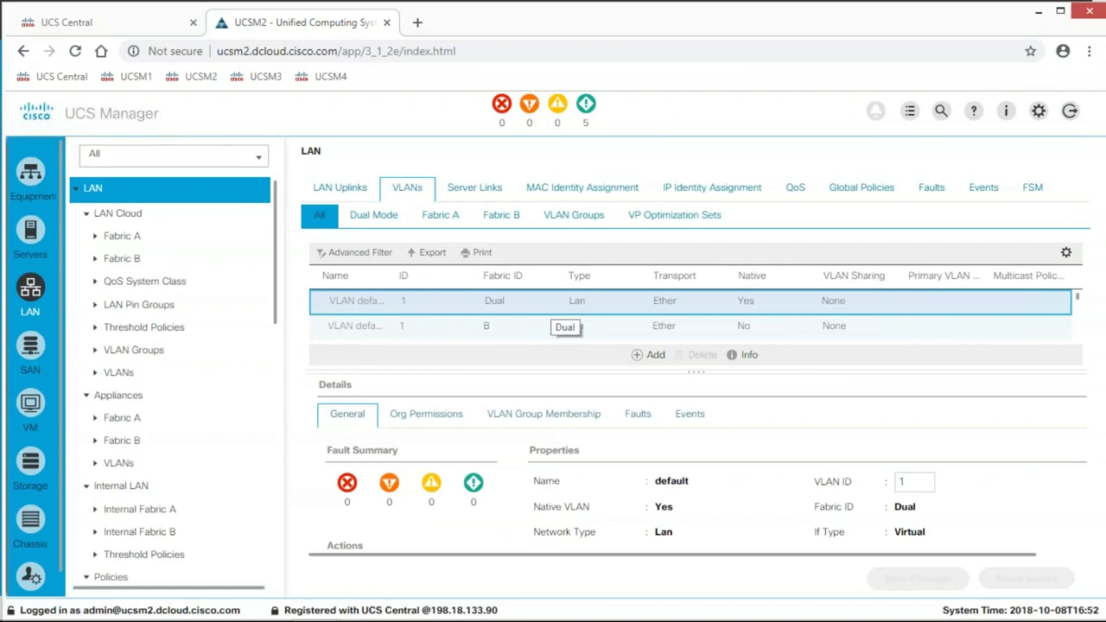
left_click(436, 218)
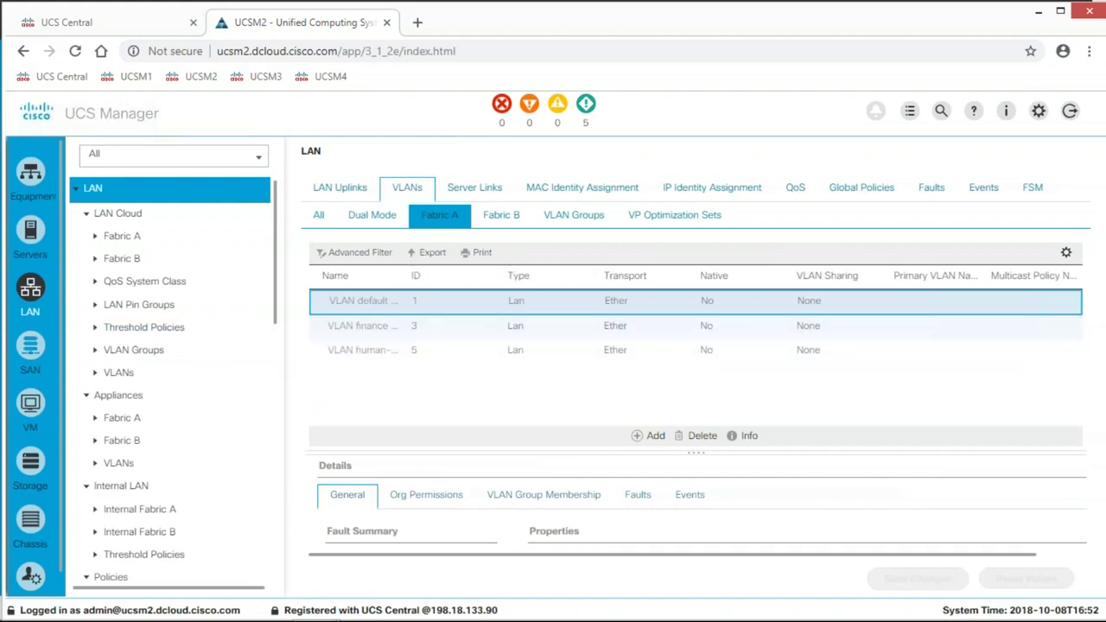
left_click(30, 350)
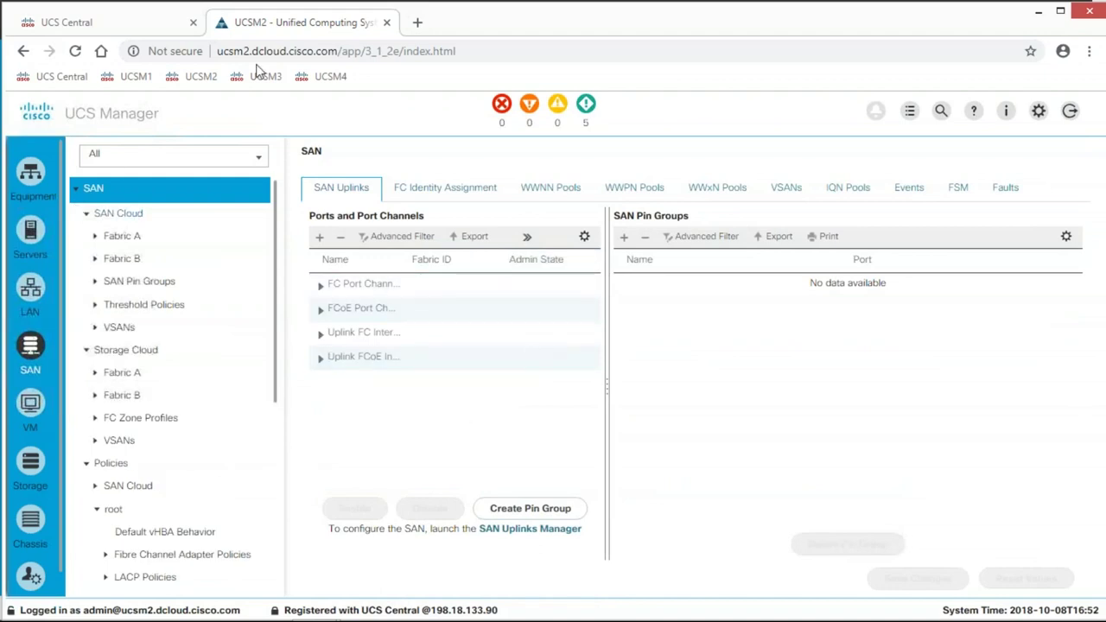
left_click(136, 26)
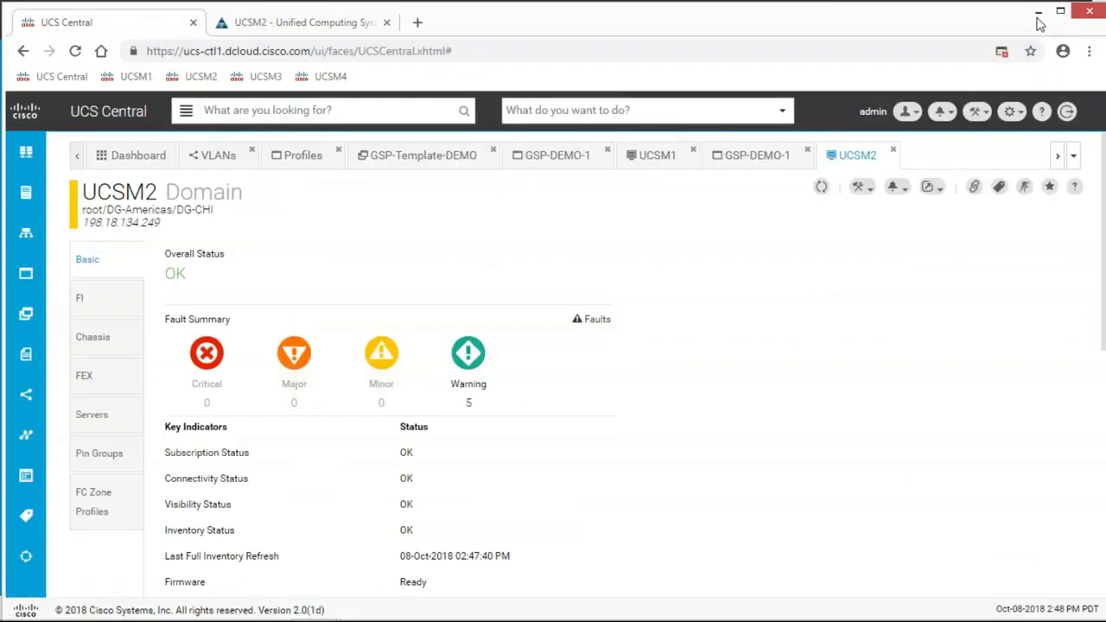